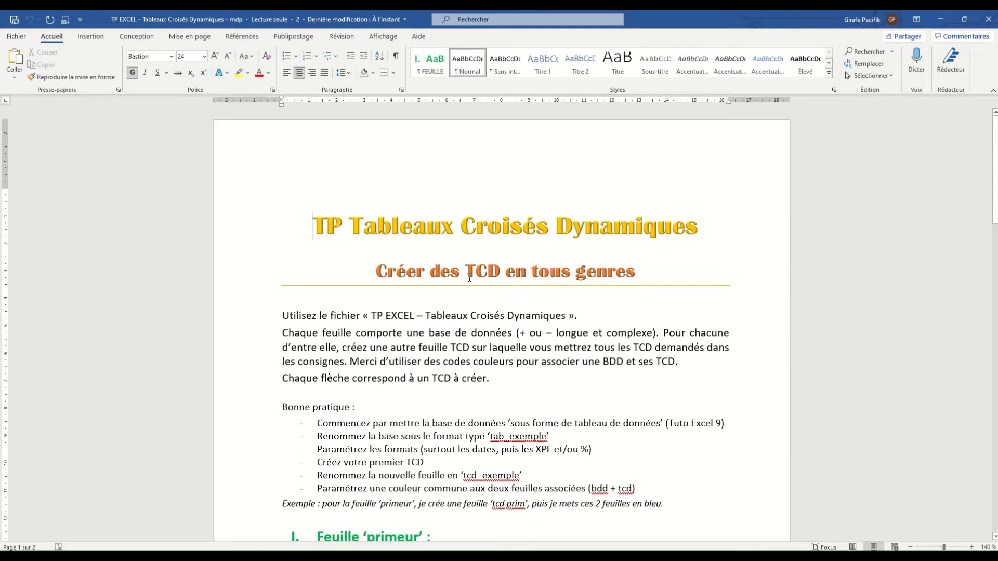
Step: Read through the pivot table exercise instructions, from the good practices to the tasks for each sheet
scroll(609, 344, down, 3)
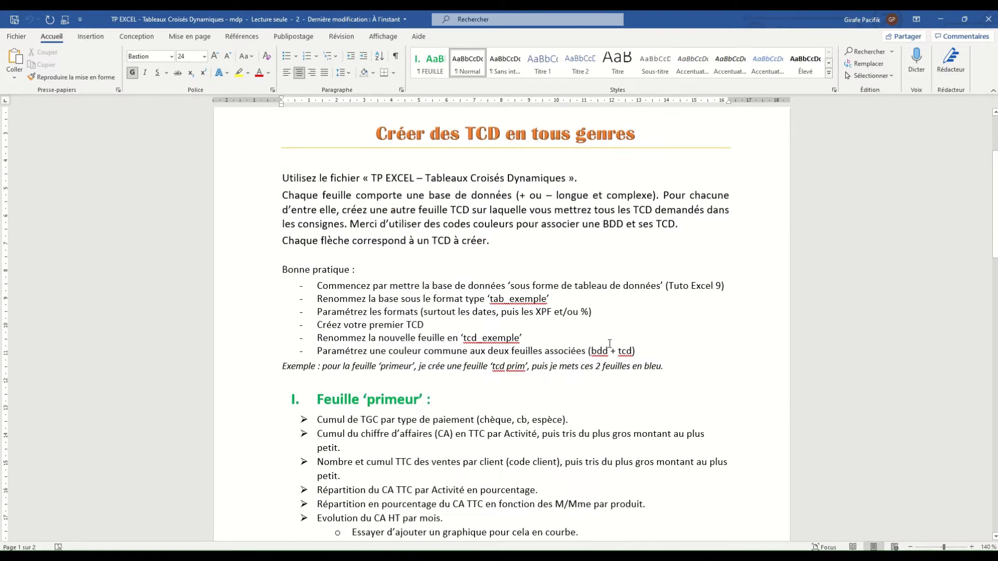
scroll(610, 344, up, 3)
scroll(609, 345, down, 6)
scroll(543, 277, up, 6)
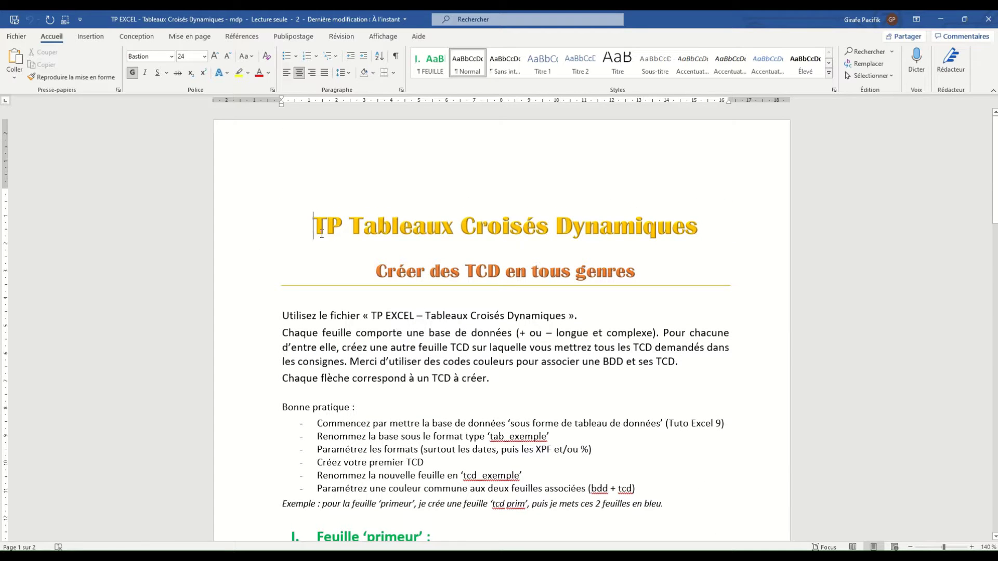
scroll(321, 233, down, 6)
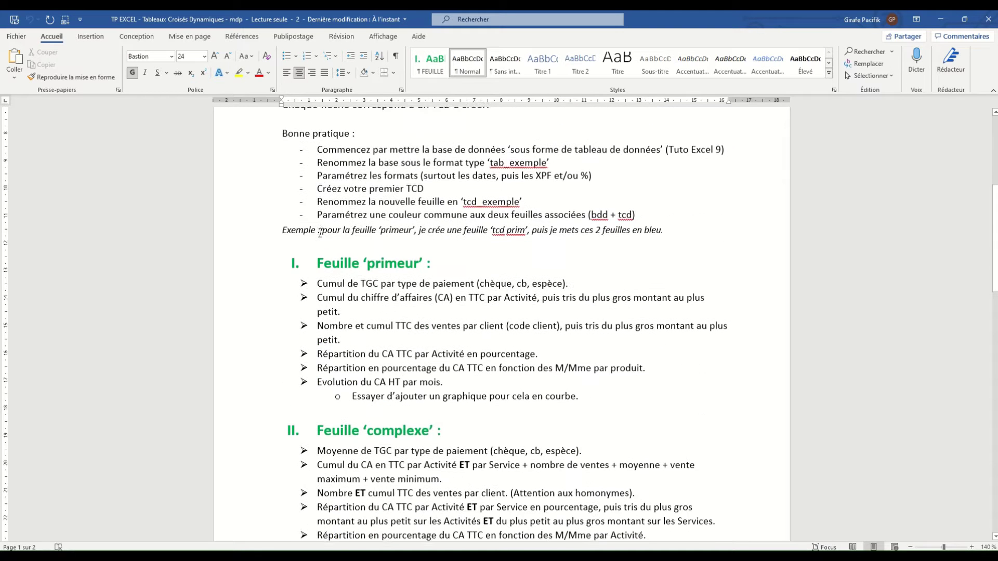
scroll(314, 236, up, 4)
scroll(367, 256, down, 3)
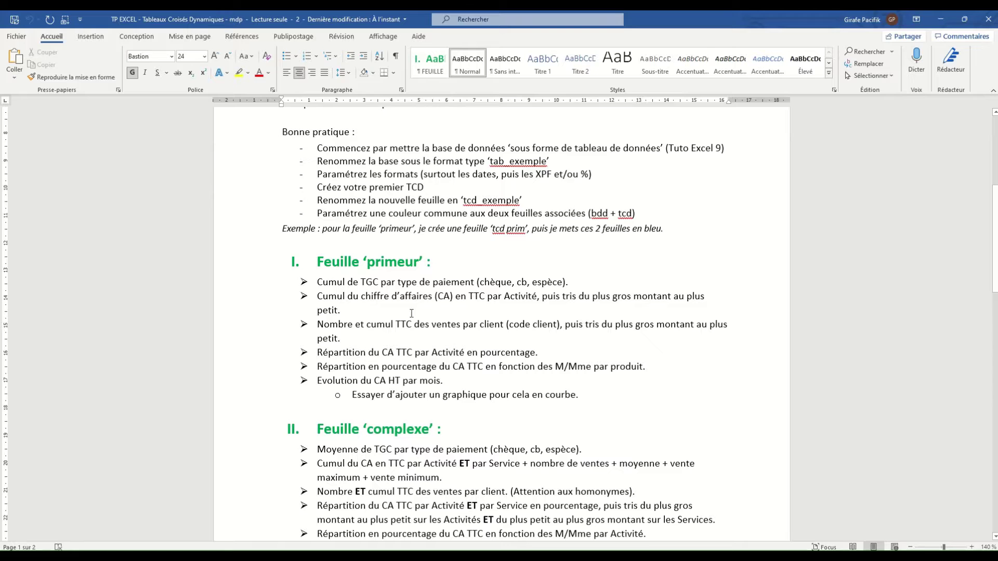
scroll(572, 366, down, 3)
scroll(291, 281, up, 3)
scroll(367, 351, down, 20)
scroll(367, 353, up, 4)
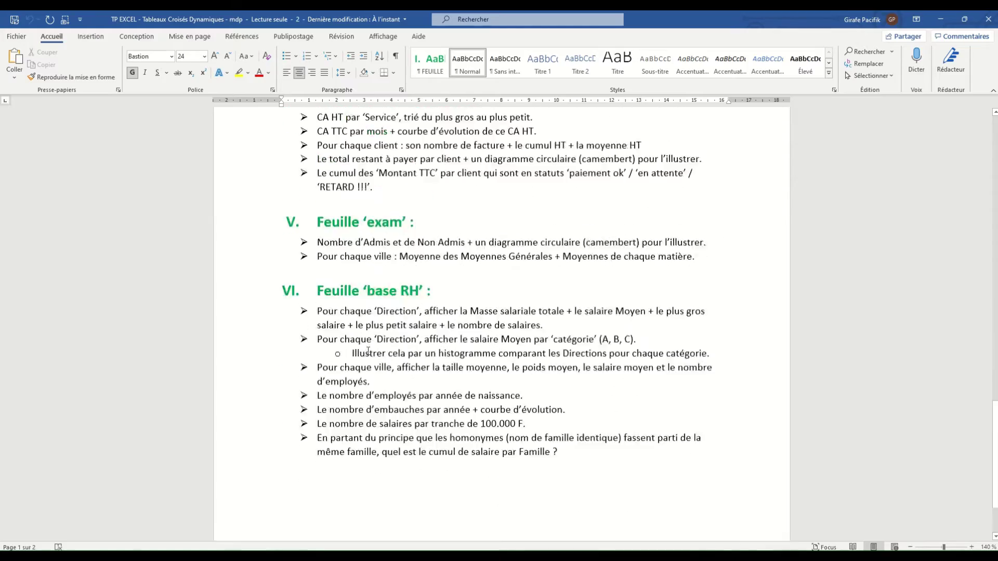
scroll(368, 351, up, 16)
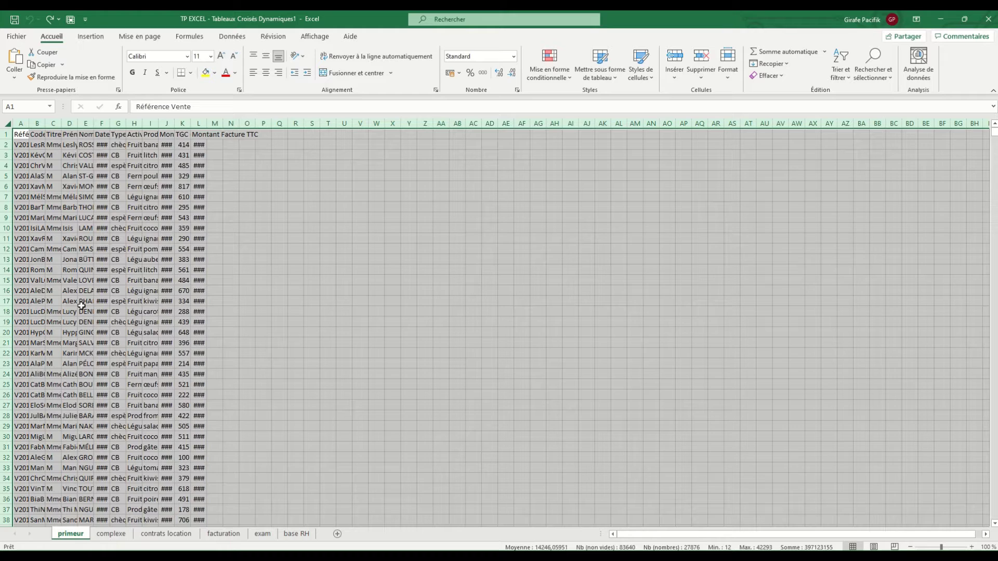
Step: Autofit all column widths on the primeur sheet to their contents
click(91, 251)
click(9, 123)
double_click(28, 124)
click(119, 173)
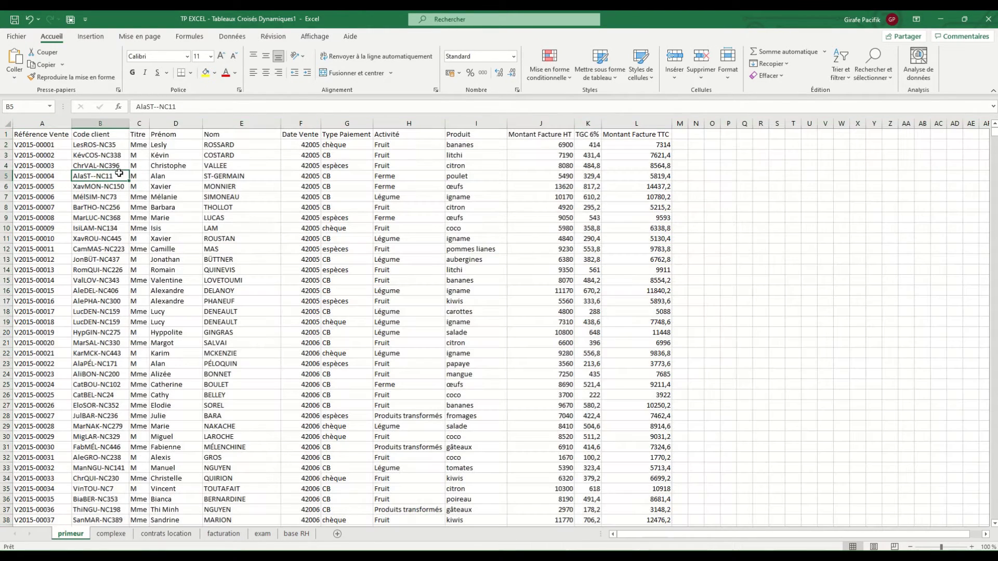
click(9, 123)
click(600, 65)
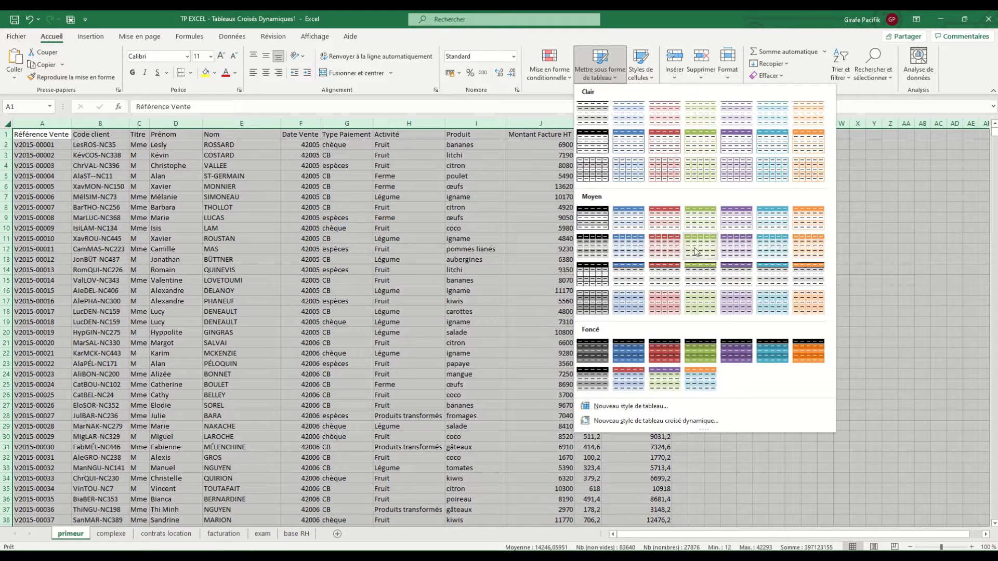
click(274, 245)
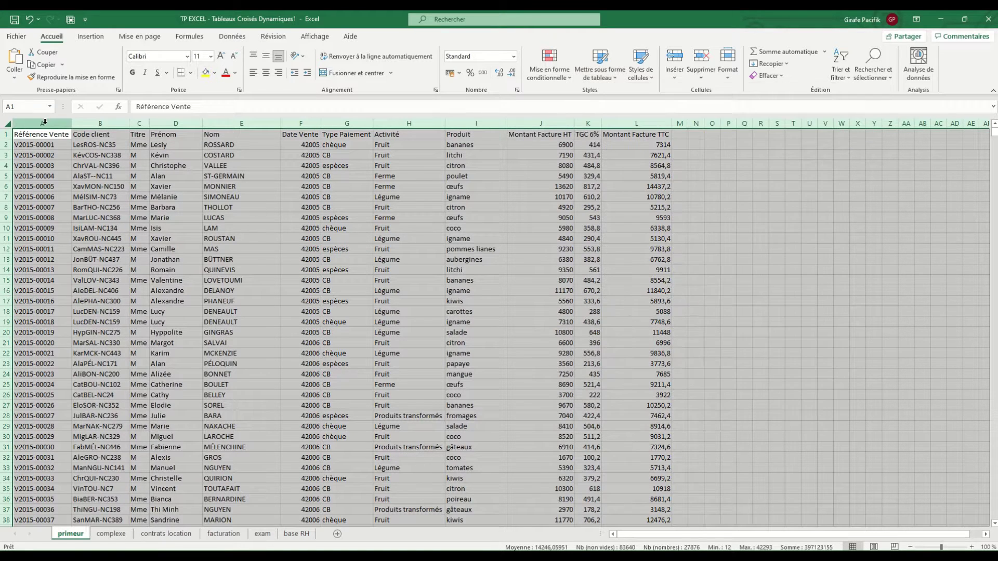
drag(42, 123, 618, 130)
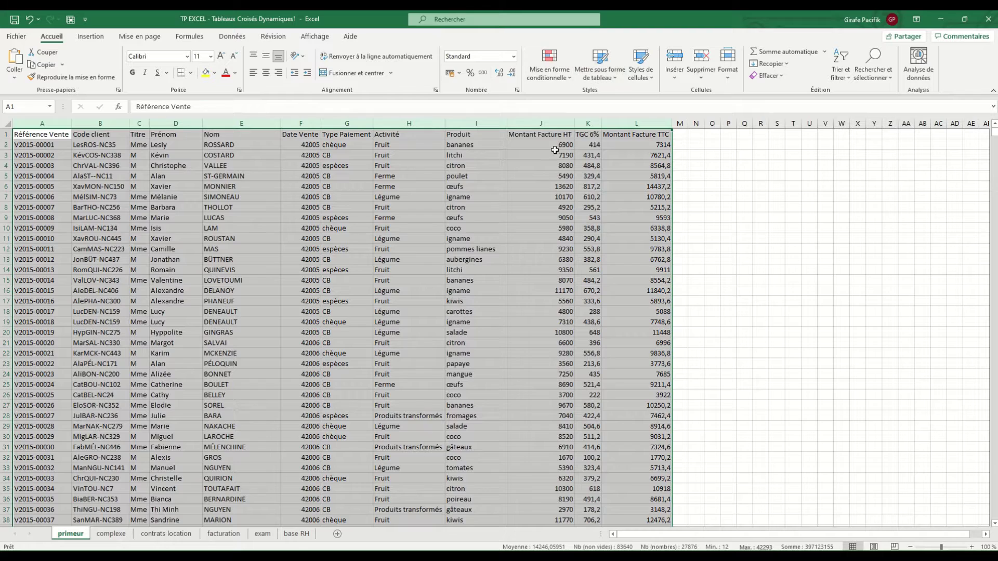
click(116, 208)
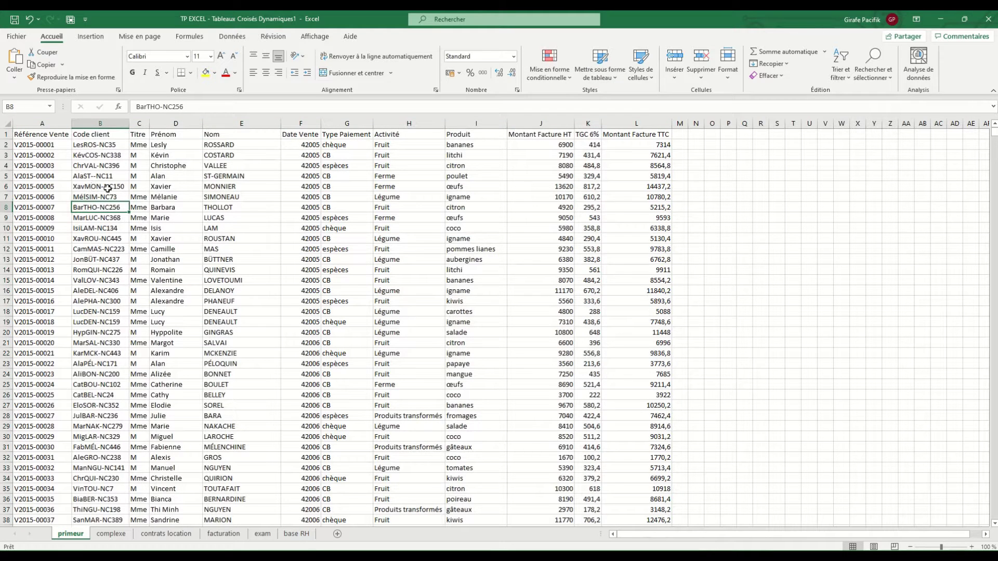
key(ctrl+a)
drag(107, 188, 134, 187)
click(54, 136)
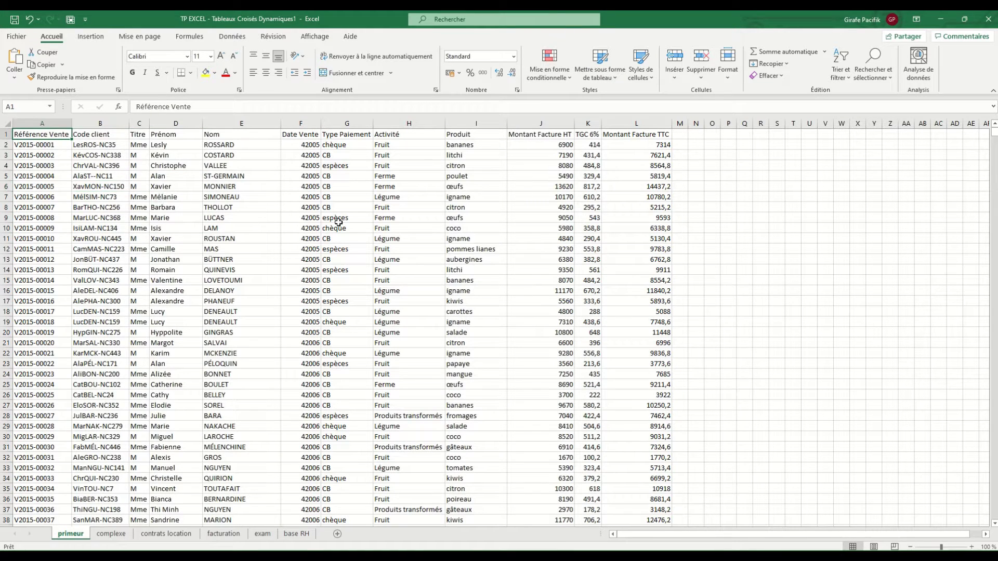
Step: Format the primeur data range A1:L6970 as a table with headers, using the turquoise medium style with a solid header row
click(338, 224)
click(600, 65)
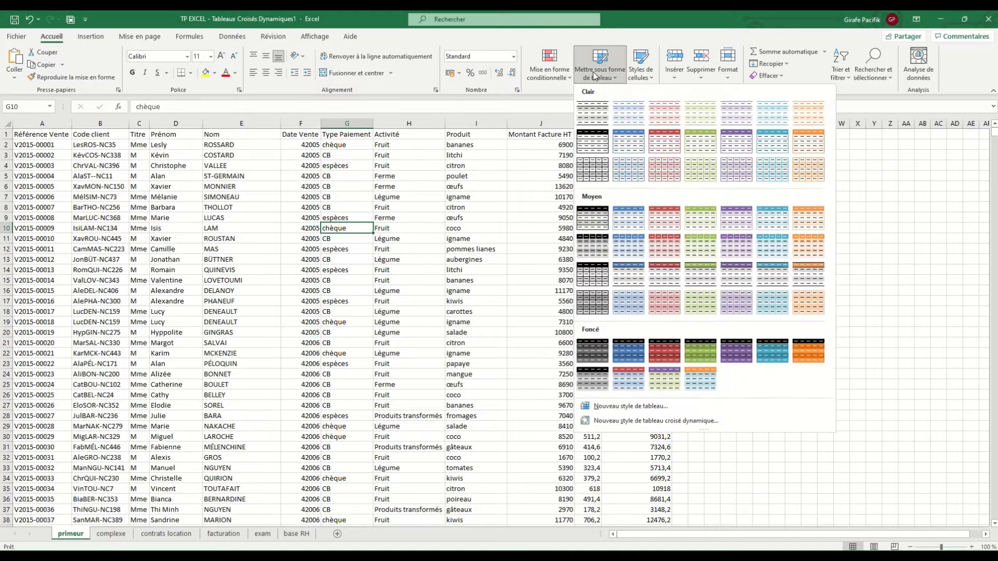
click(772, 246)
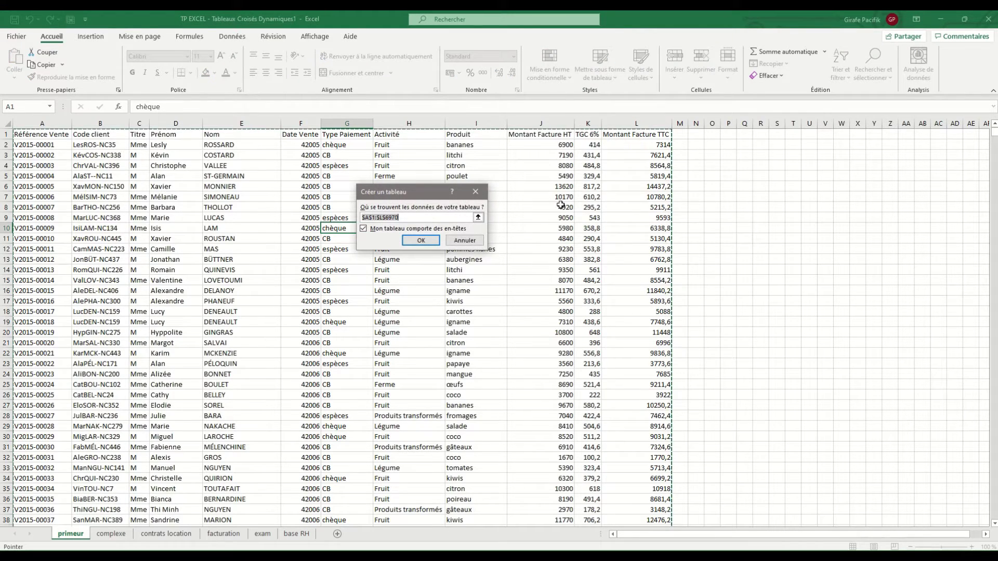
click(422, 241)
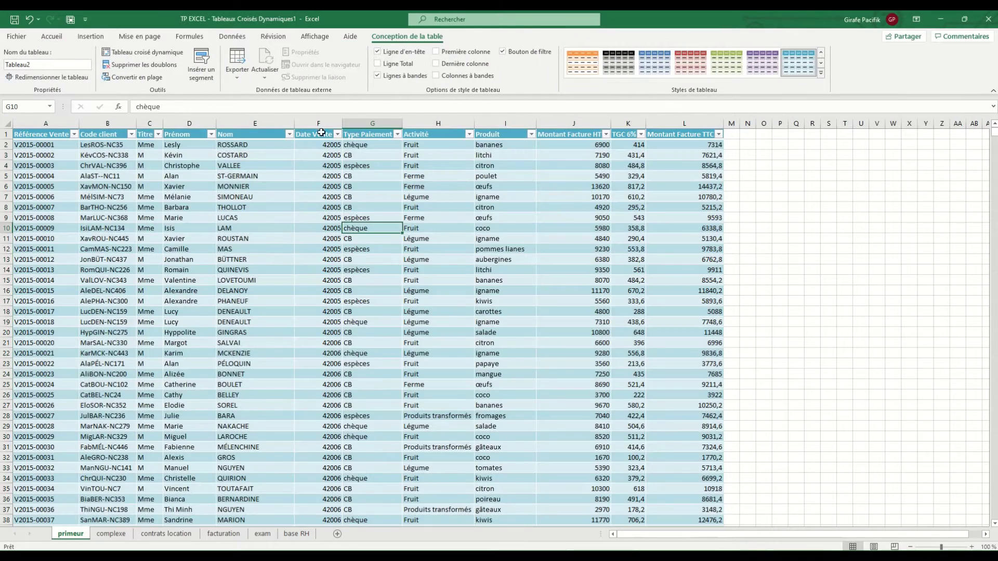
Step: Apply the short date format (Date courte) to the whole Date Vente column
click(318, 124)
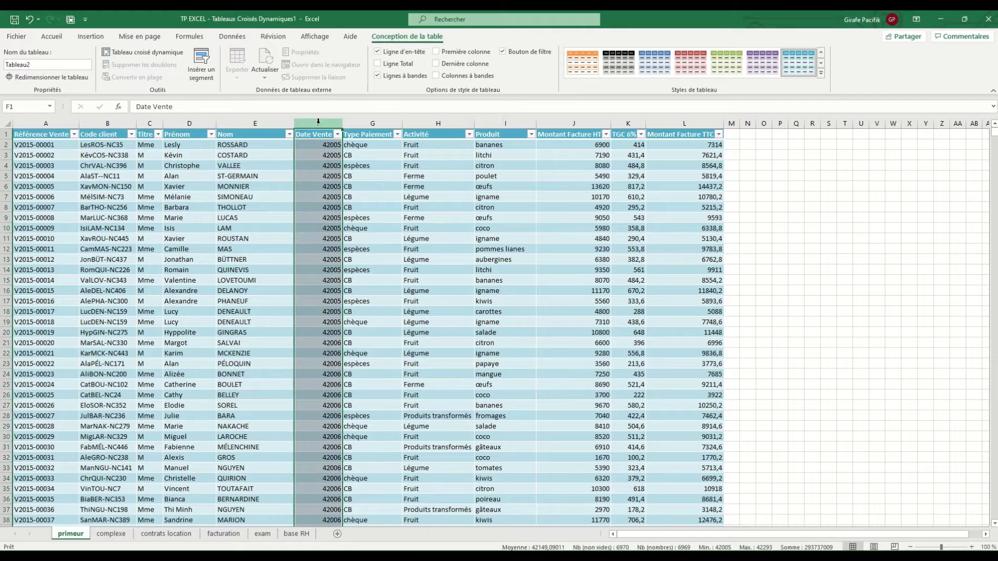
click(91, 38)
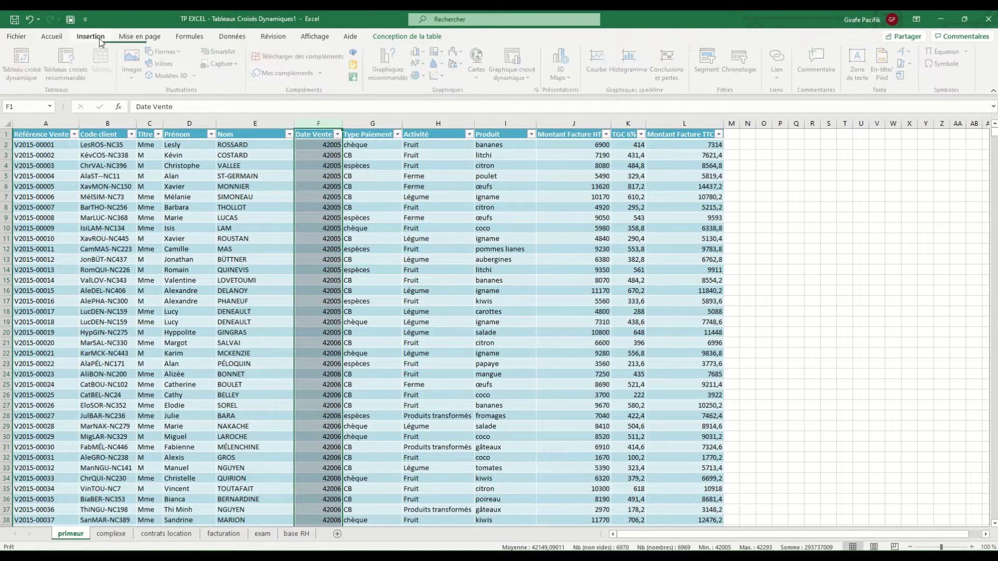
click(52, 36)
click(514, 56)
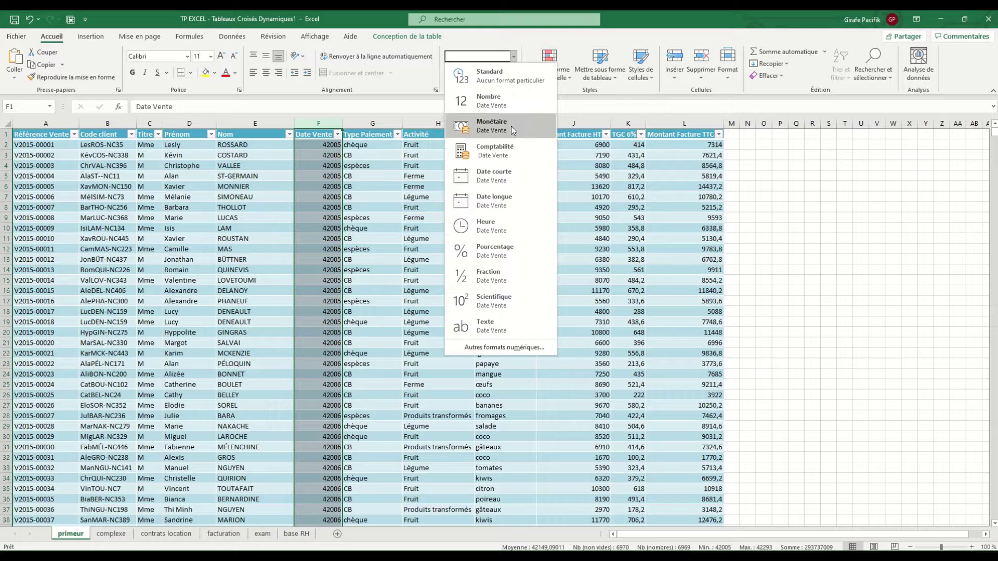
click(507, 177)
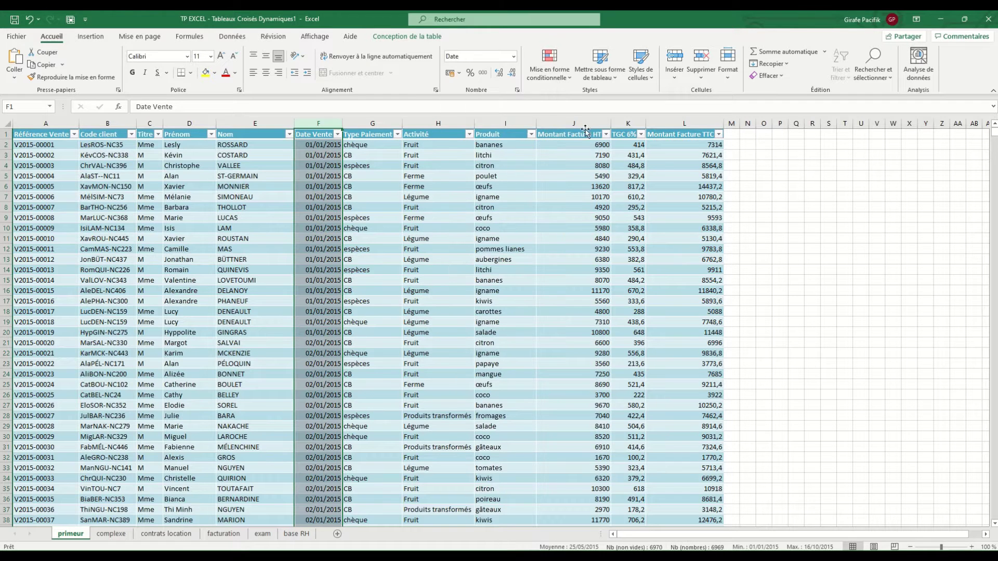
Step: Format the Montant Facture HT, TGC 6% and Montant Facture TTC columns as currency with 0 decimals and the XPF symbol
drag(585, 130, 686, 131)
click(516, 90)
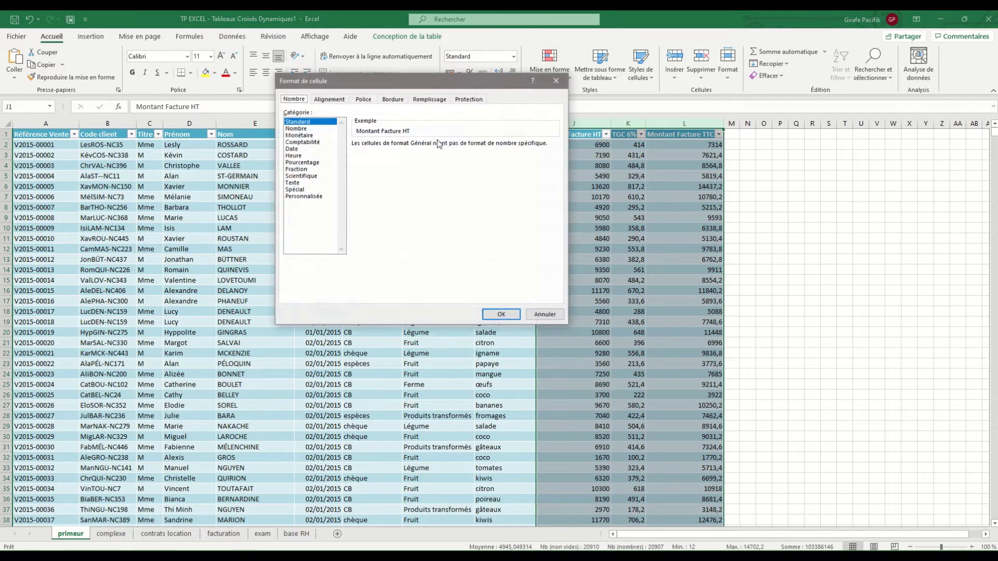
click(300, 135)
click(442, 148)
click(443, 147)
click(439, 158)
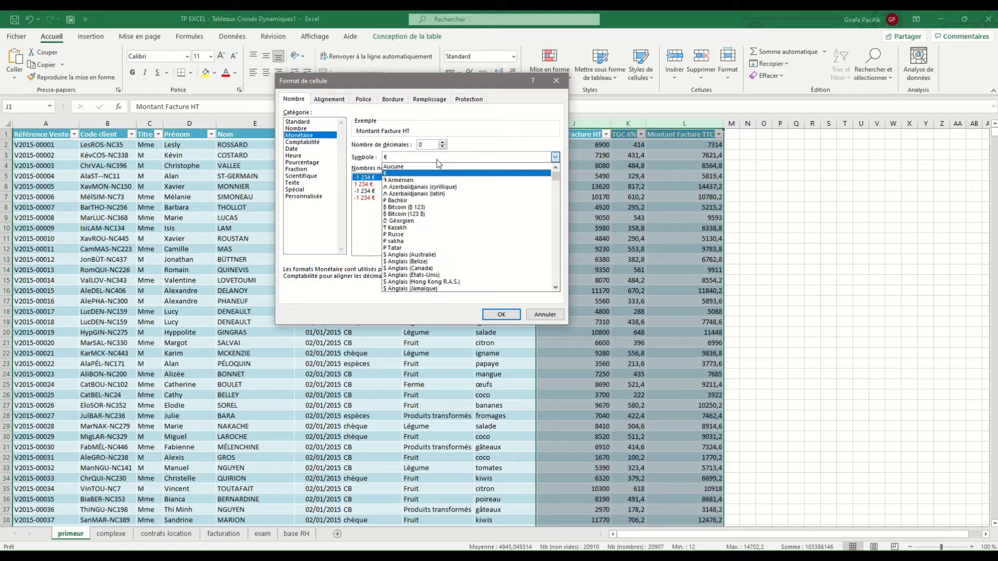
text(xpf)
key(Return)
key(Return)
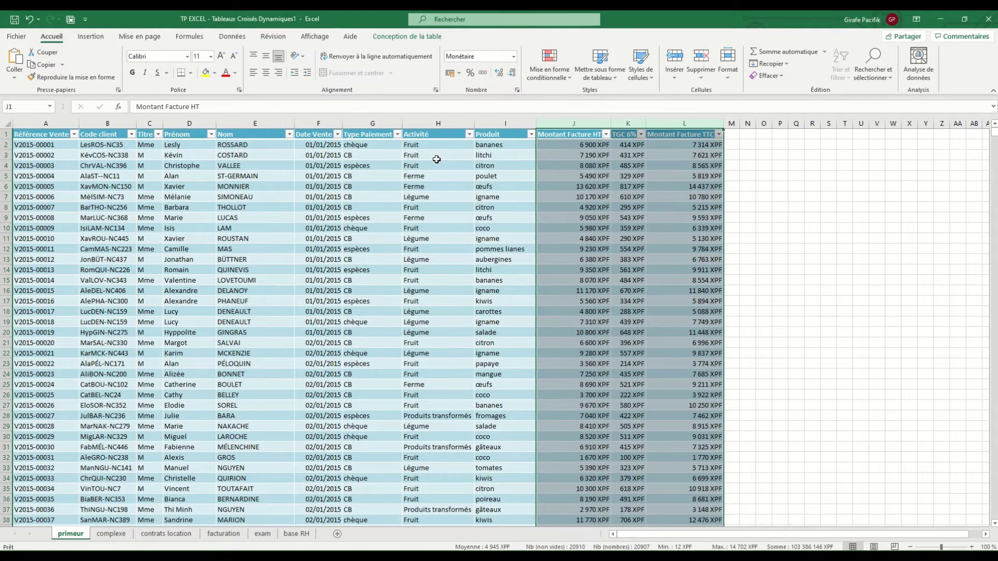
Step: Rename the primeur data table as tab_primeur
click(245, 184)
click(65, 154)
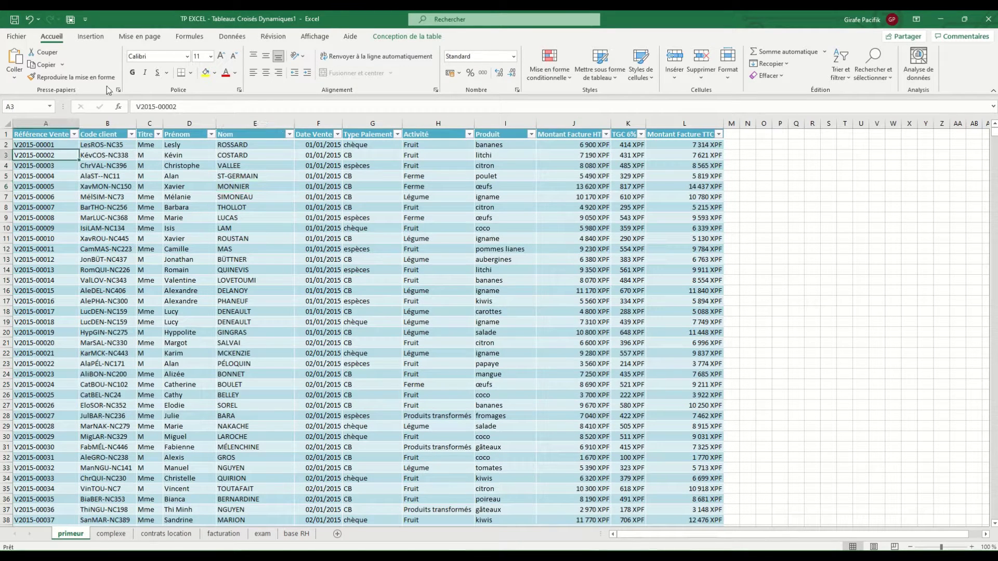
click(407, 37)
click(48, 65)
text(t)
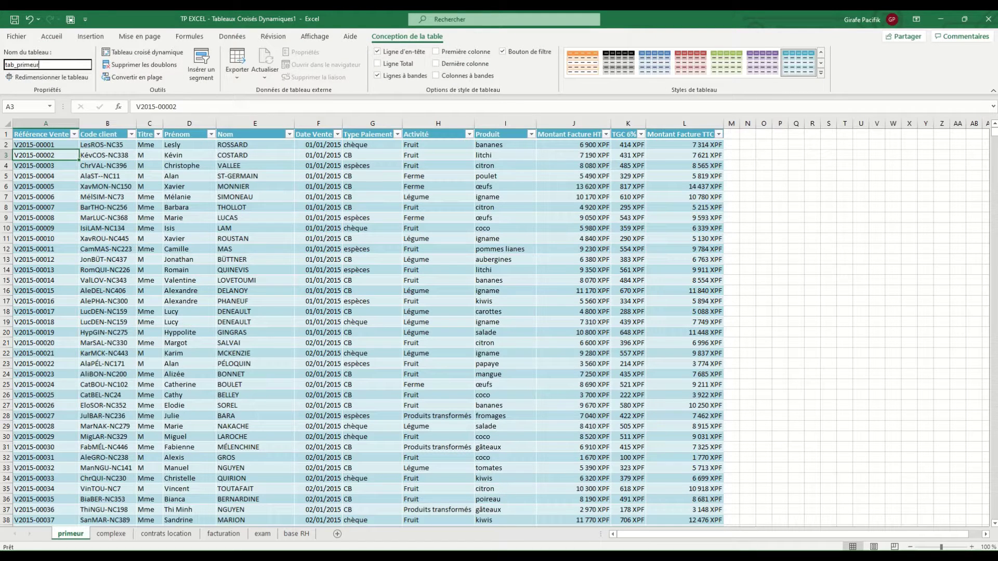
text(ab_primeur)
key(Return)
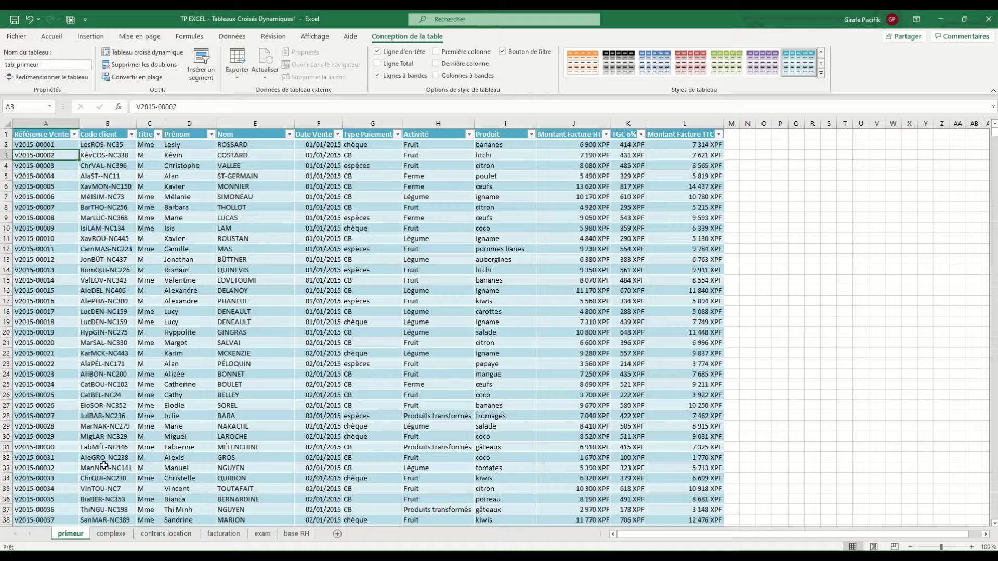
Step: Give the primeur sheet tab the turquoise theme colour and check it from the complexe sheet
click(187, 322)
right_click(78, 537)
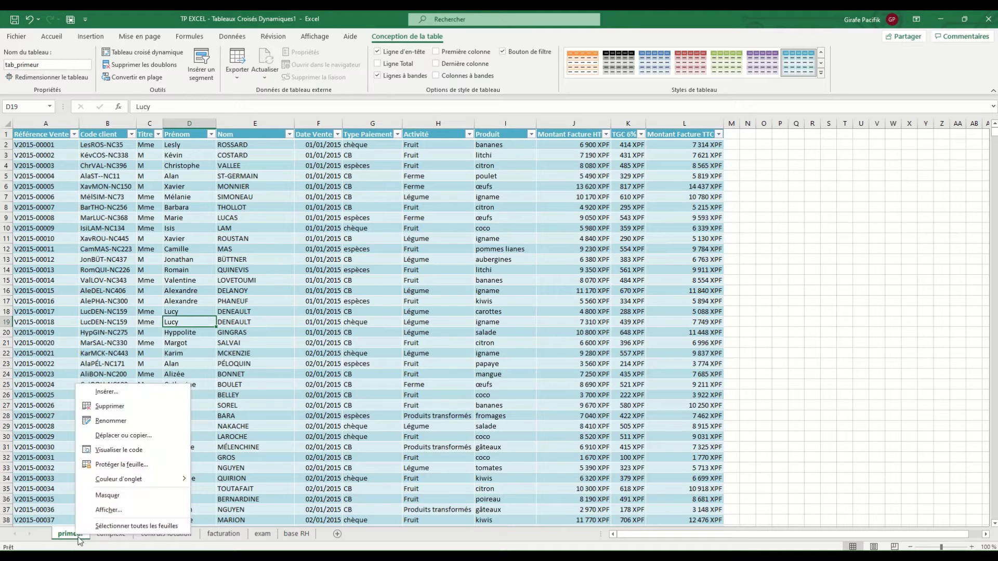
mouse_move(137, 480)
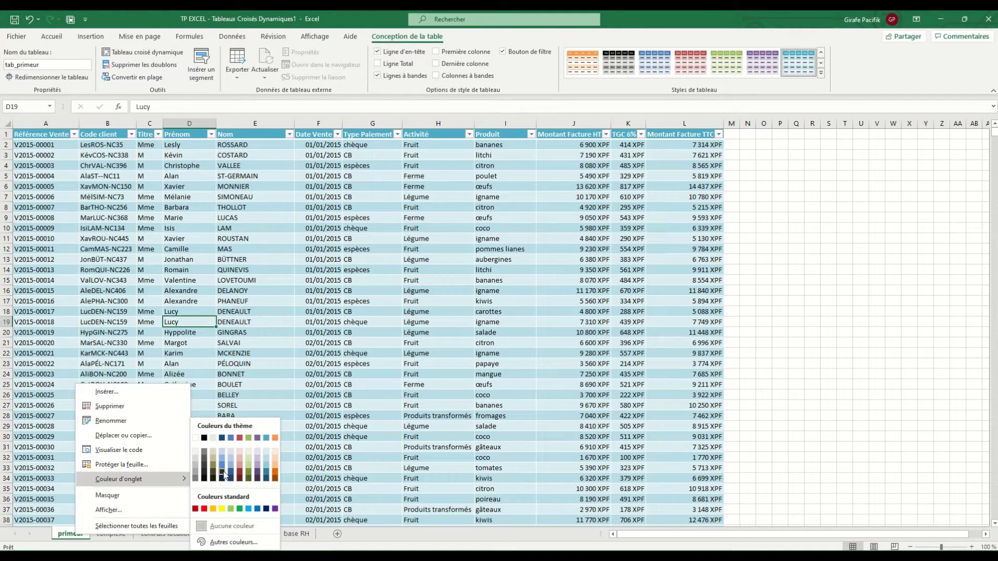
click(268, 439)
click(211, 290)
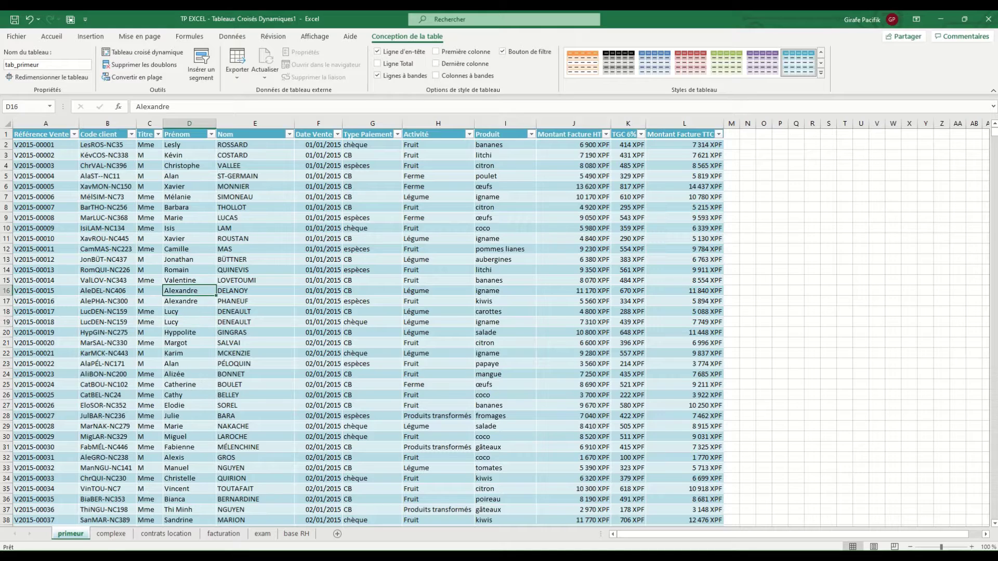
click(110, 535)
click(71, 535)
Step: Create a pivot table from tab_primeur on a new worksheet
drag(335, 219, 319, 208)
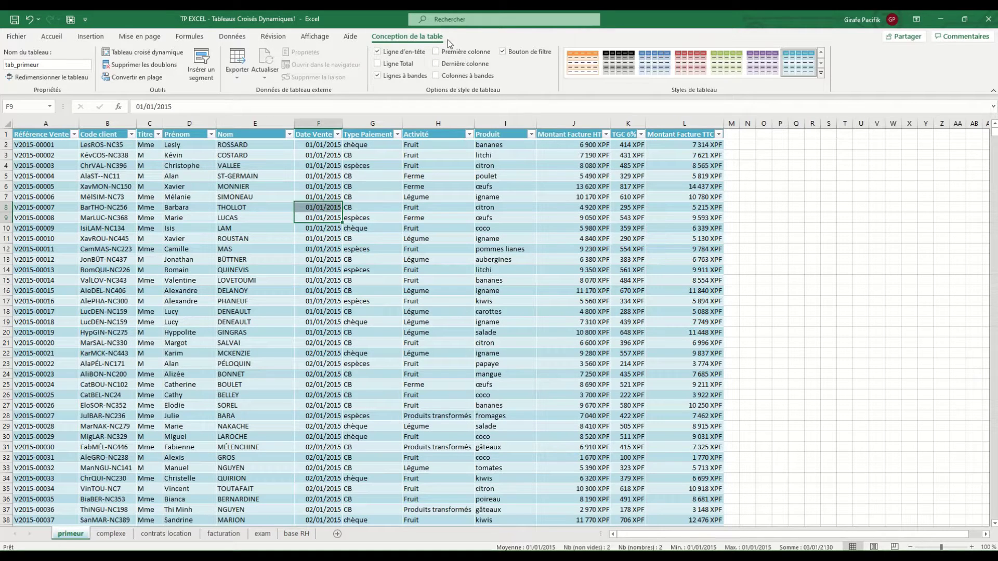
click(157, 52)
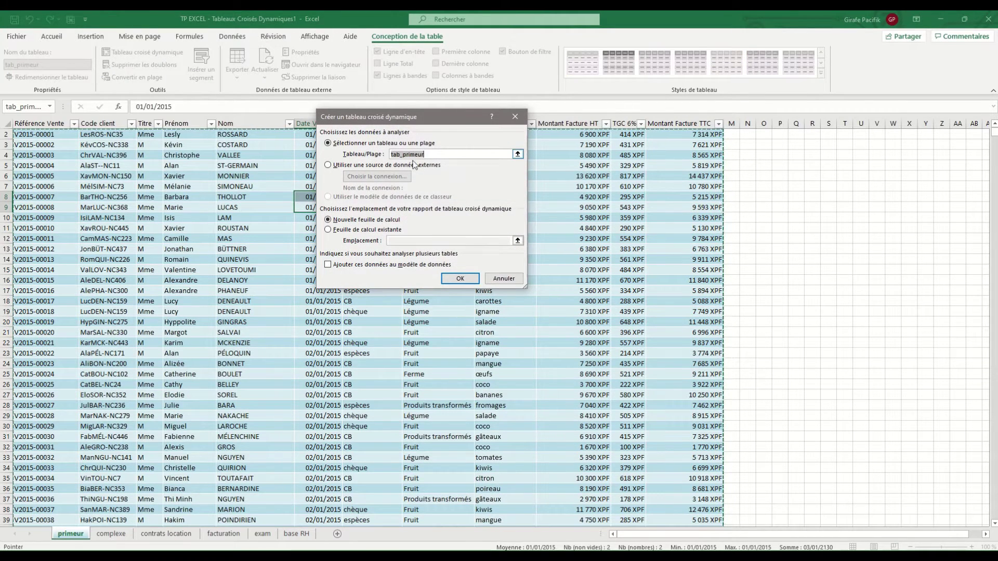
click(439, 154)
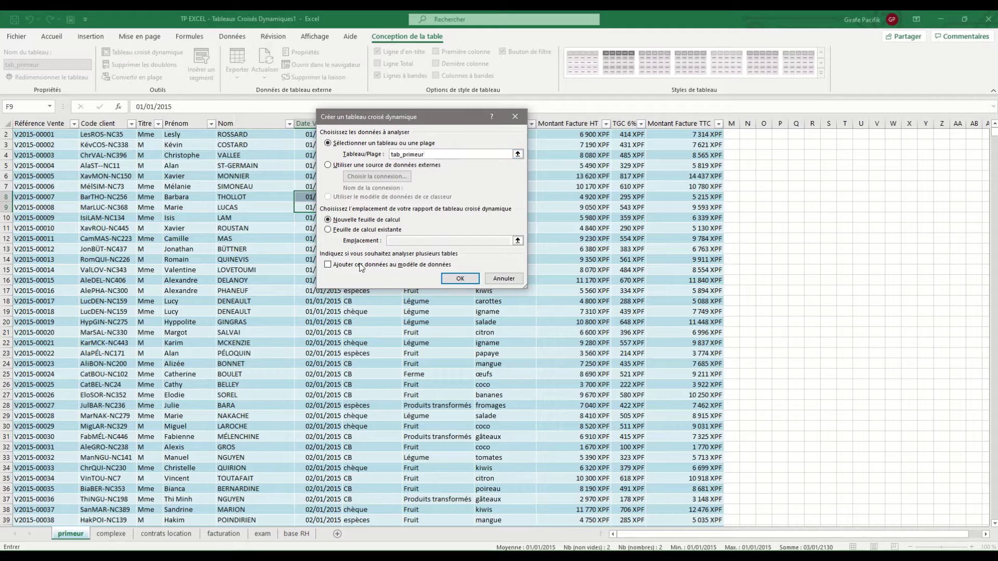
click(469, 281)
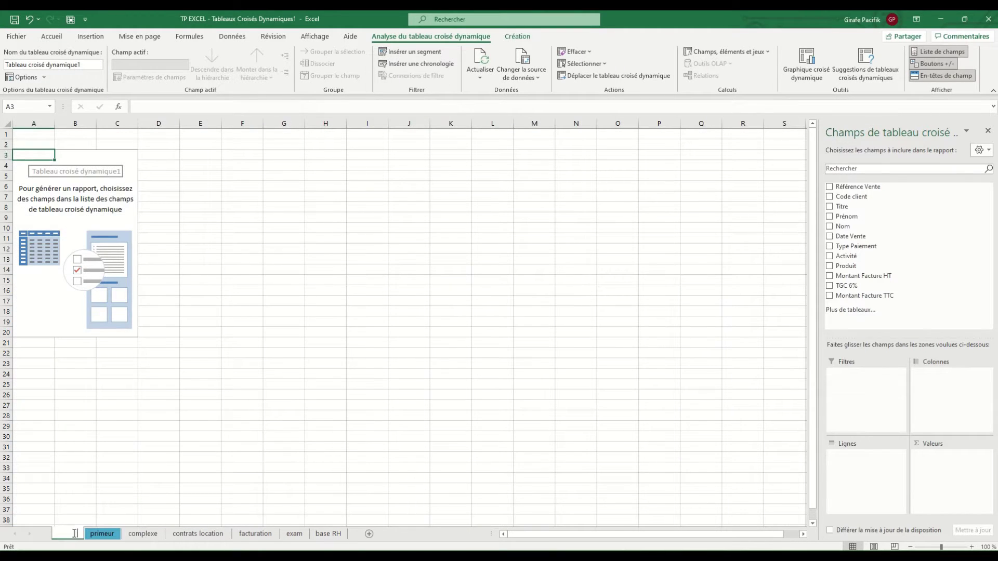
Step: Rename the new pivot table sheet as "tcd primeur"
double_click(67, 534)
text(tcd pri)
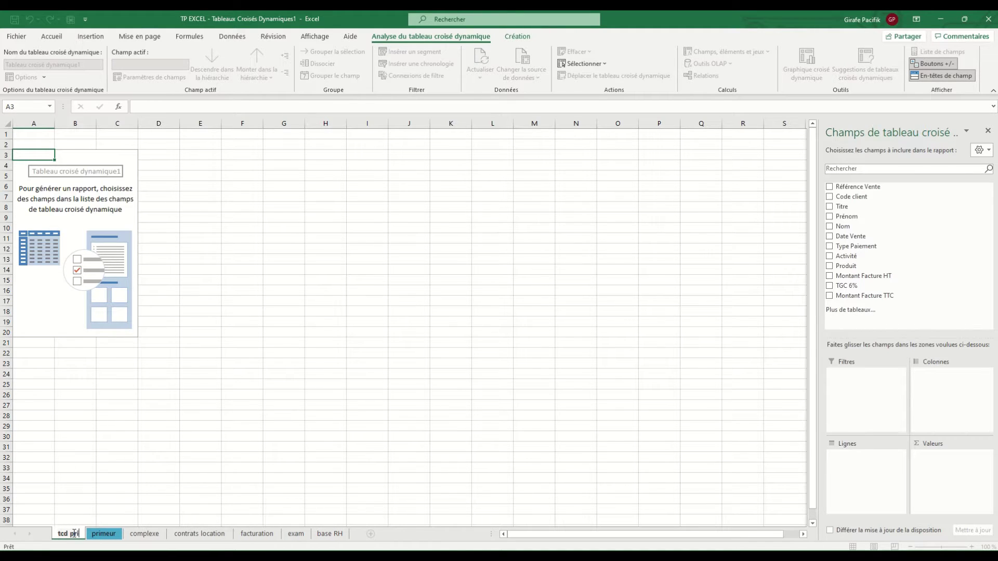
text(meur)
key(Return)
Step: Give the tcd primeur sheet tab the turquoise theme colour and check it from the complexe sheet
right_click(76, 537)
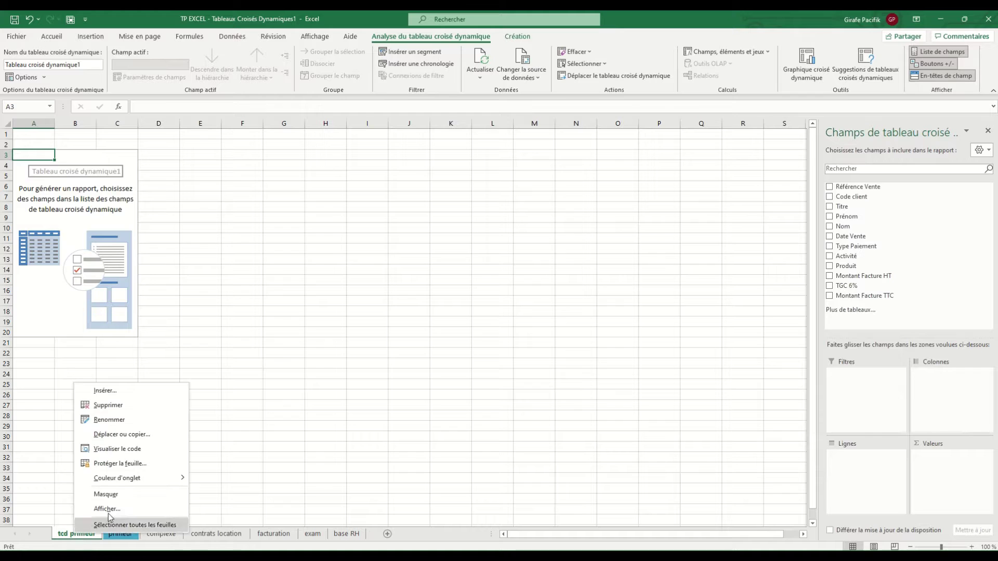
mouse_move(171, 477)
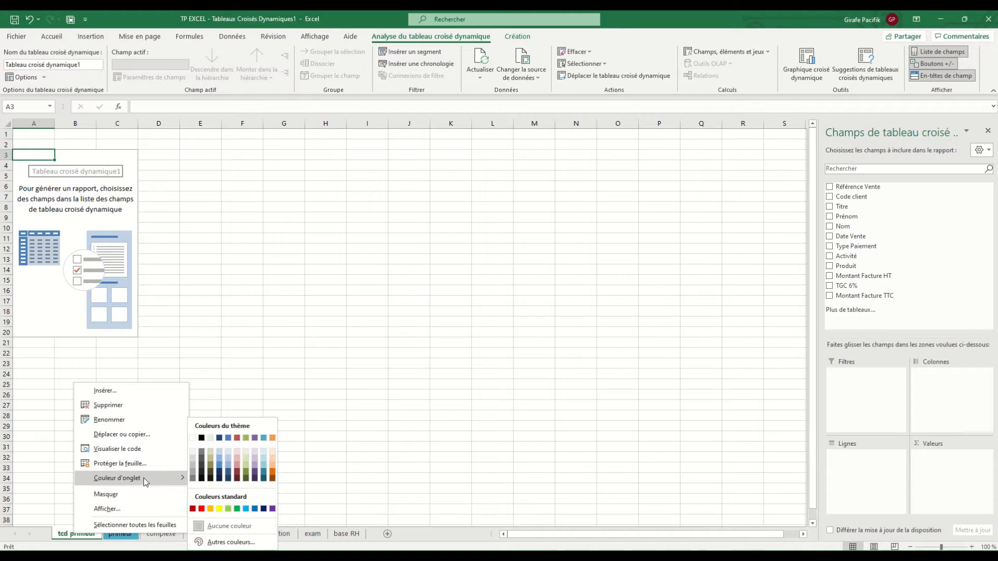
click(256, 438)
click(174, 535)
click(76, 533)
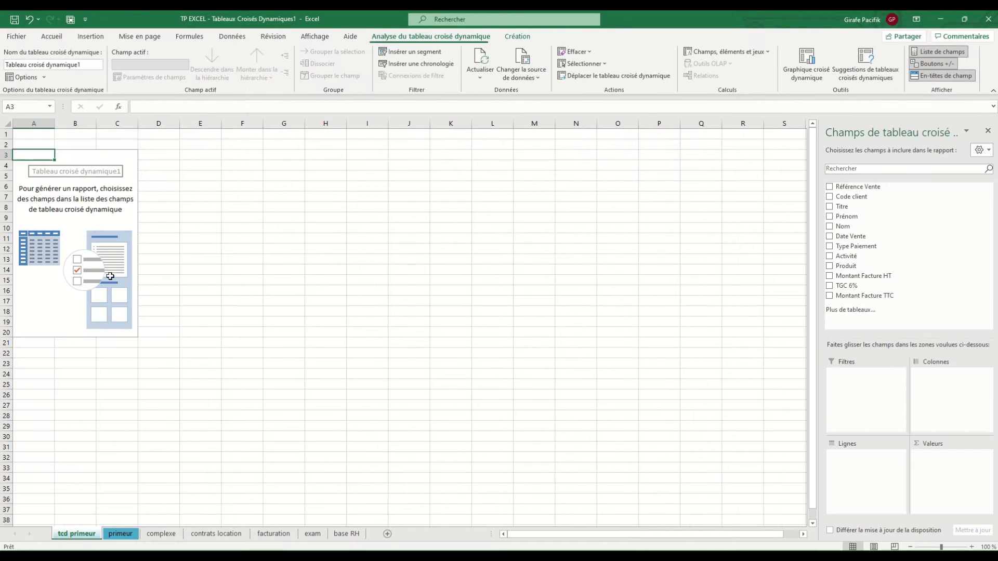
Step: Build the pivot table with Type Paiement as rows and TGC 6% as summed values
click(78, 227)
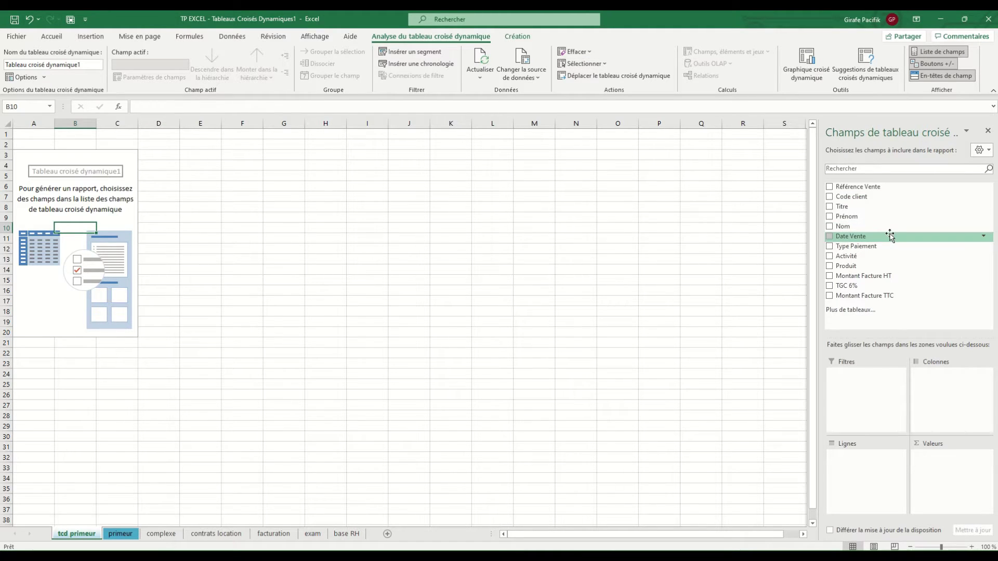
drag(873, 246, 880, 450)
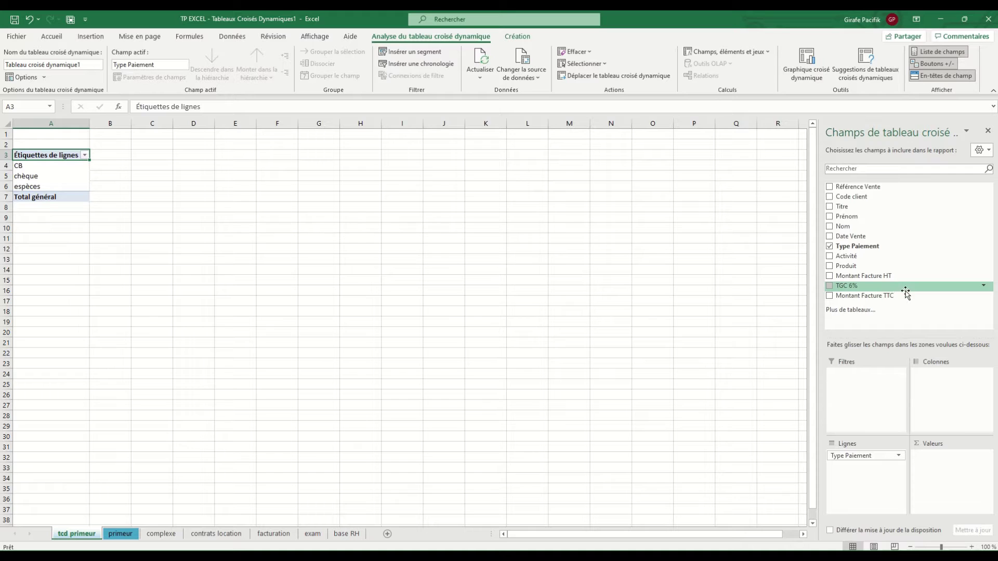
drag(902, 290, 946, 456)
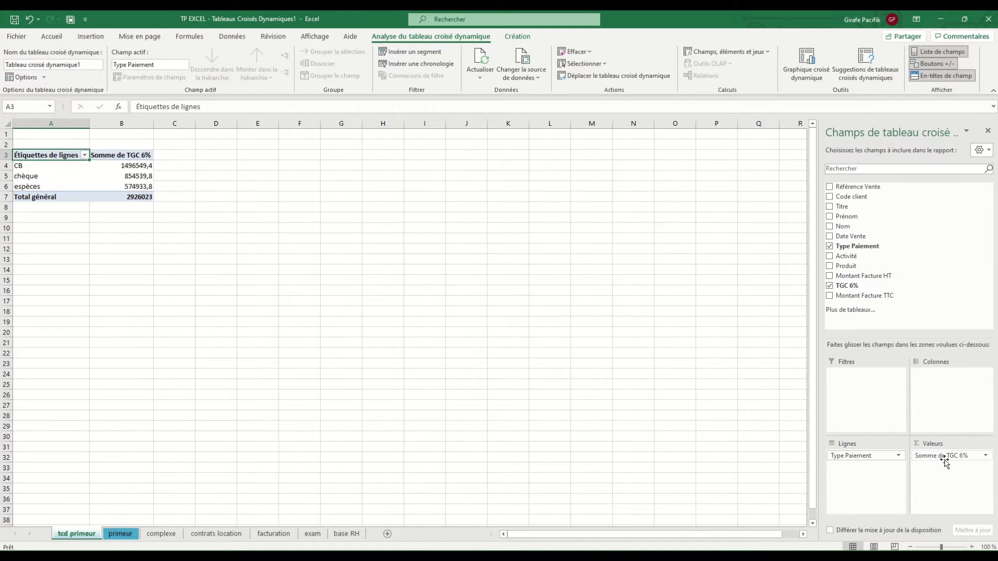
Step: Format column B of the pivot table as Monétaire with 0 decimals and the XPF symbol
click(141, 124)
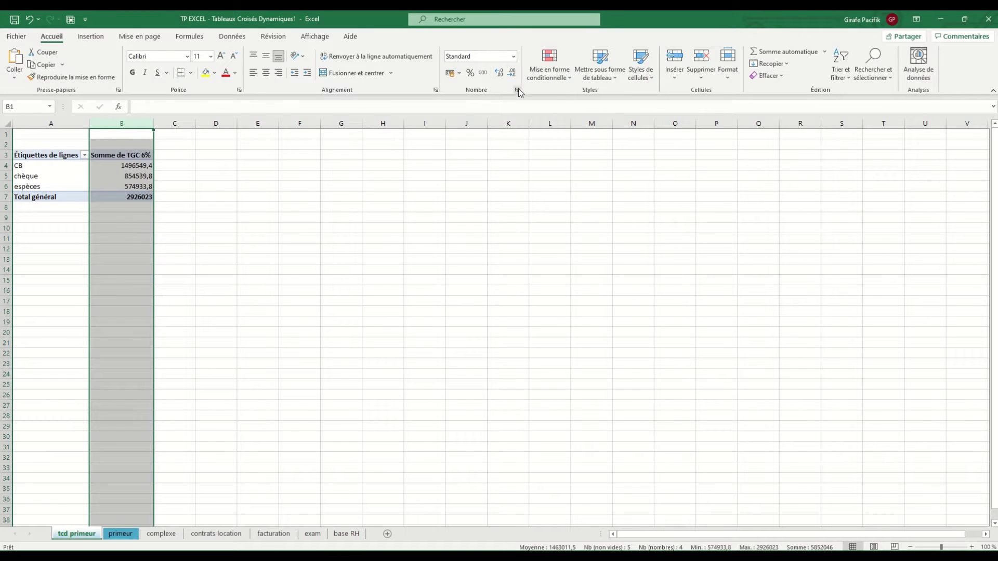
click(517, 90)
click(306, 135)
click(442, 146)
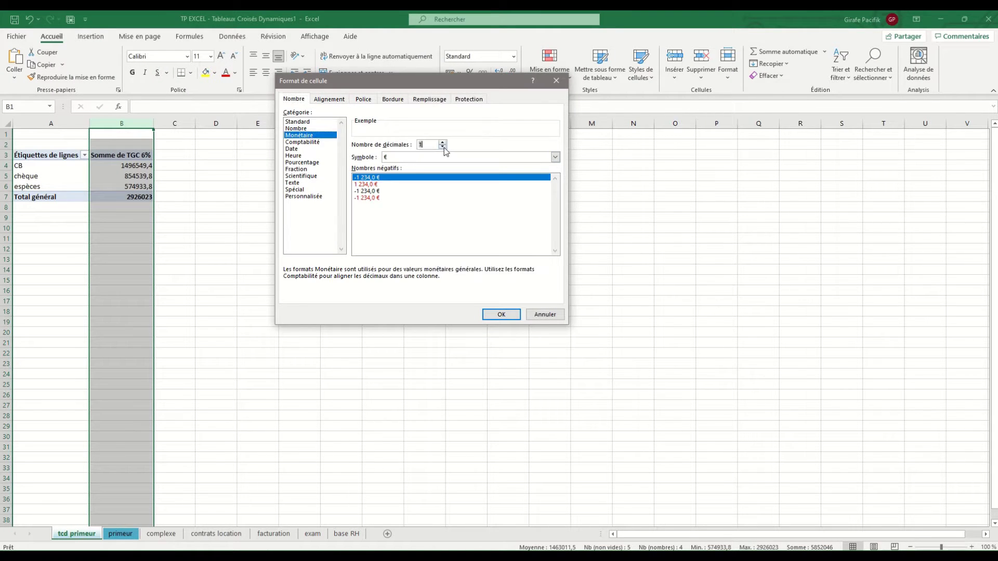
click(442, 146)
click(438, 158)
text(xpf)
key(Return)
key(Return)
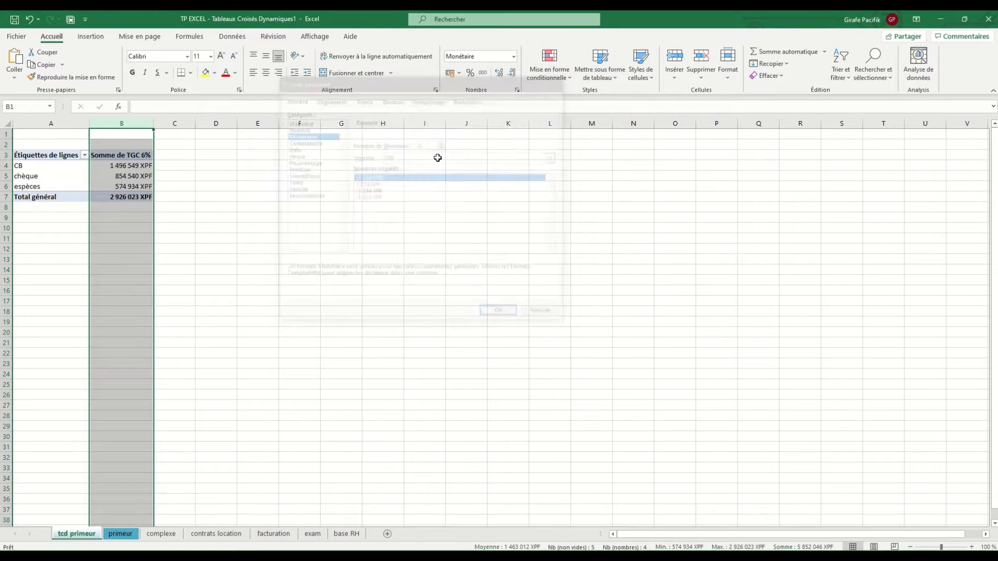
Step: Apply the dark turquoise pivot style with black header and total rows to the payment type pivot table
click(123, 177)
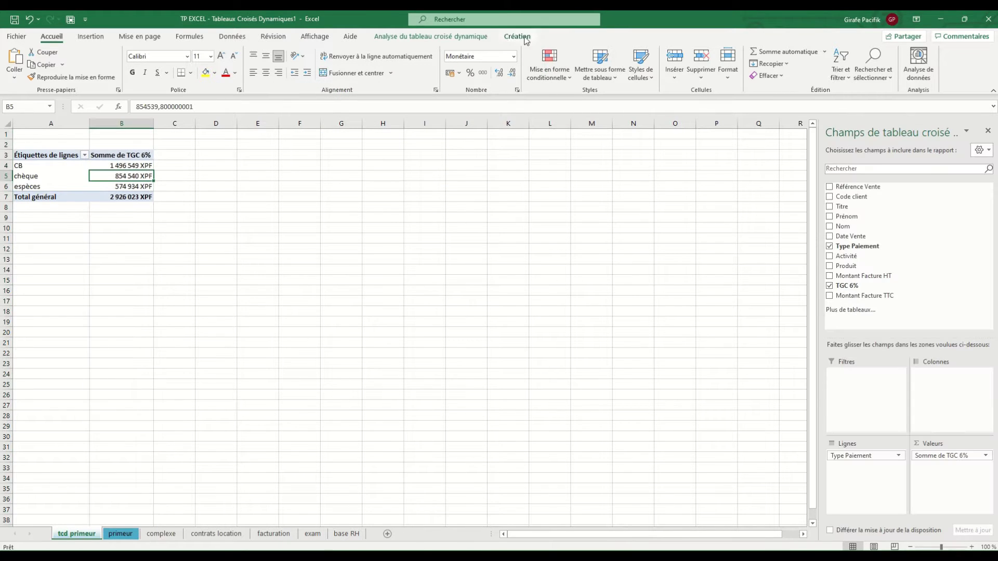
click(517, 36)
click(541, 73)
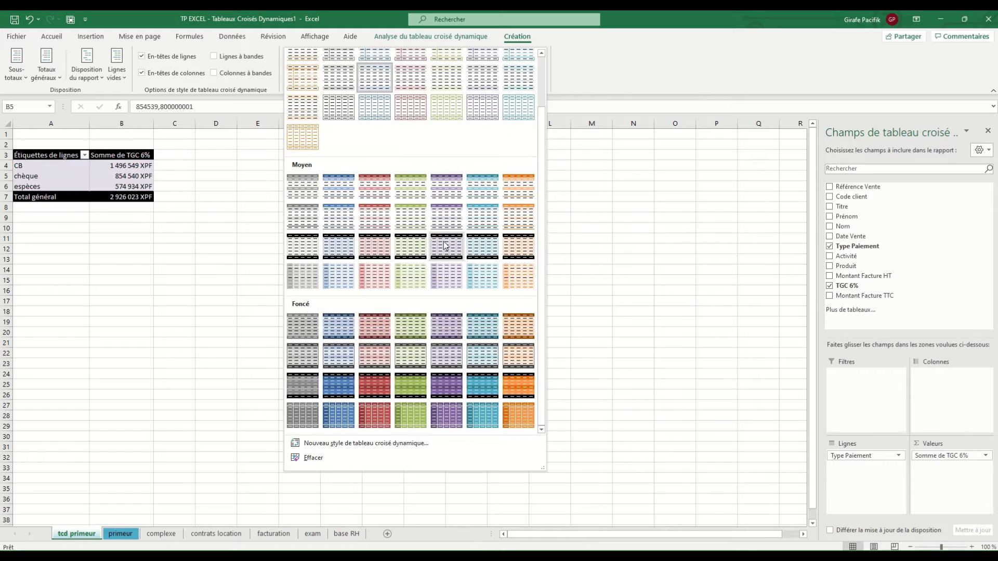
click(518, 333)
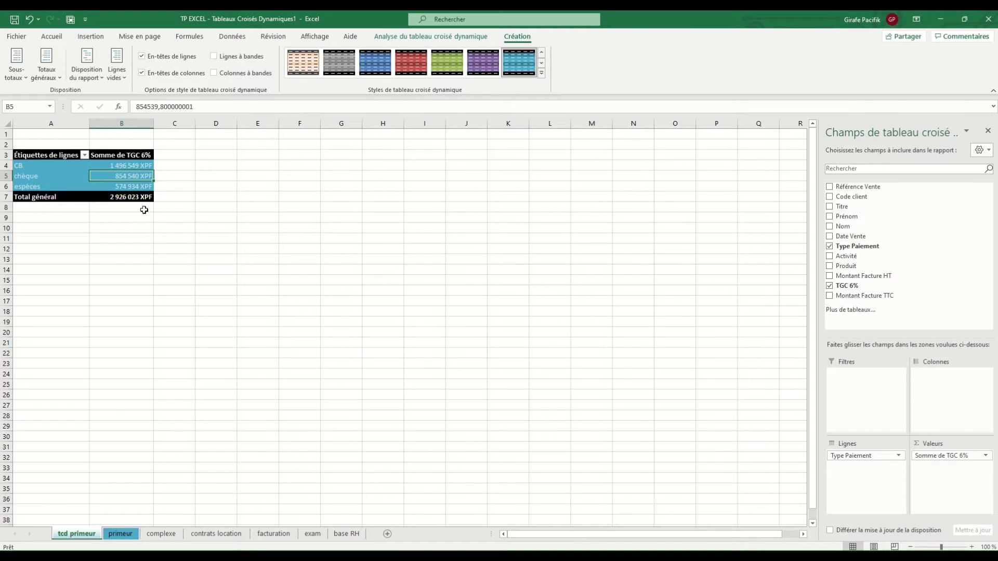
Step: Label the first pivot table by entering "a)" in cell A2
scroll(144, 209, up, 3)
click(77, 191)
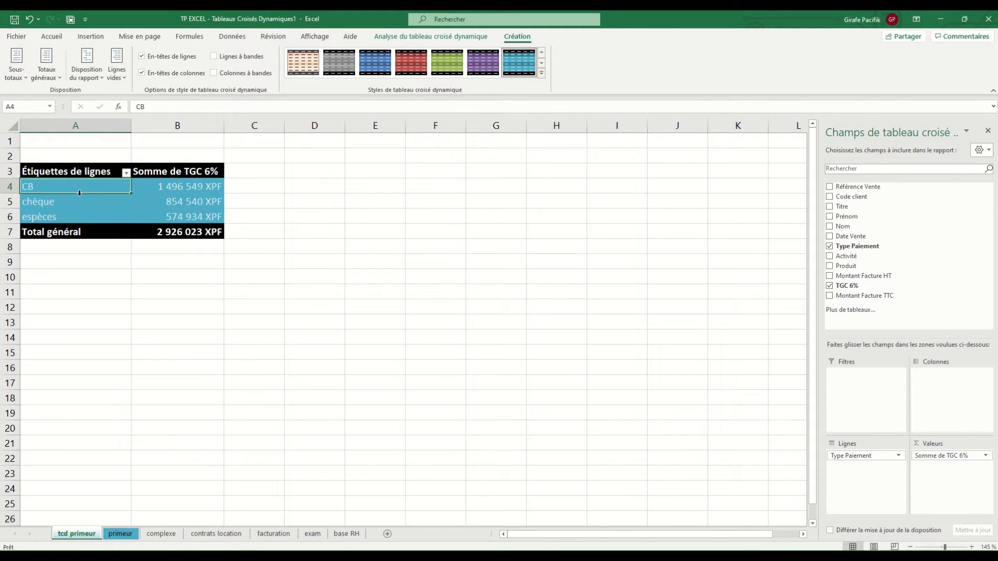
click(61, 157)
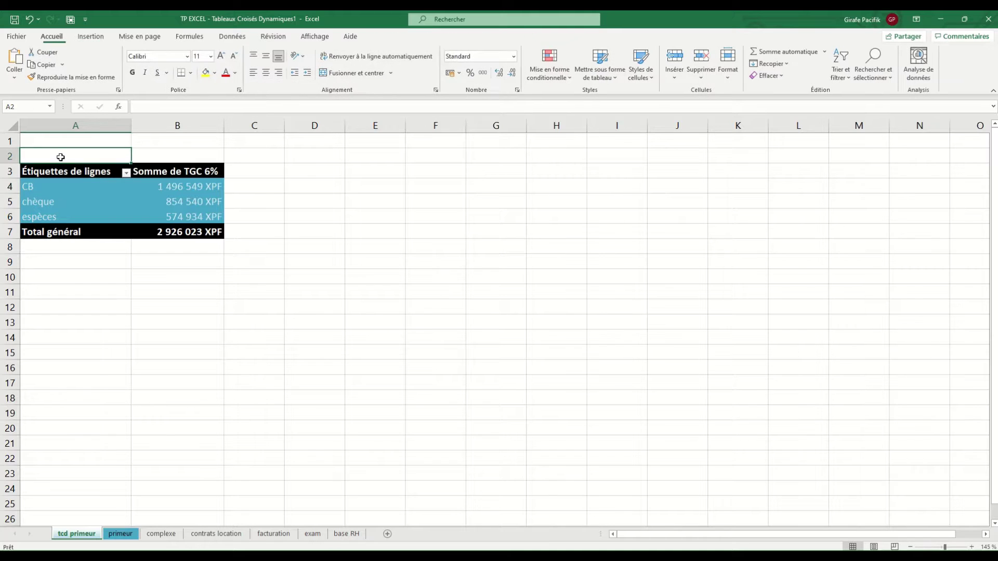
text(a)
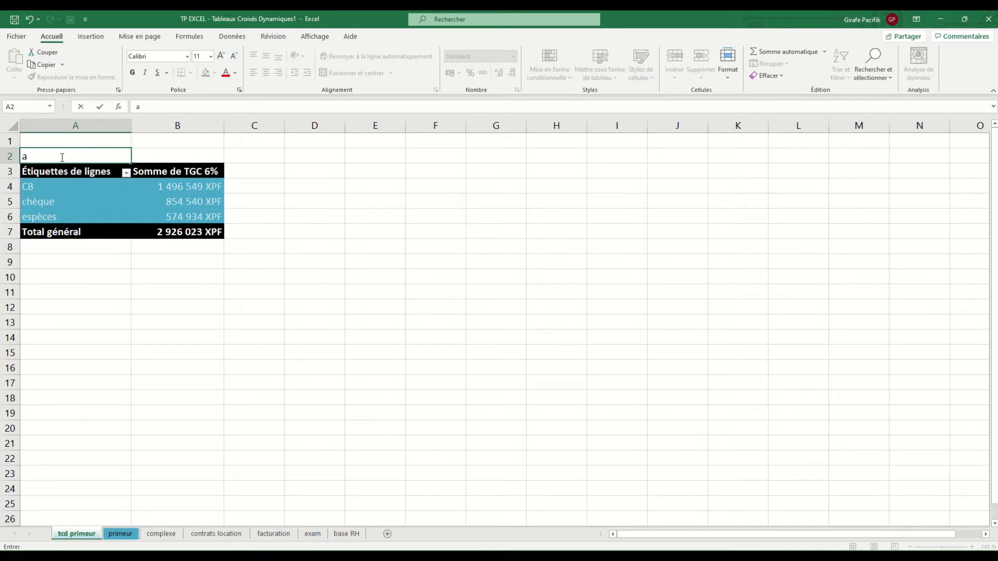
key(Return)
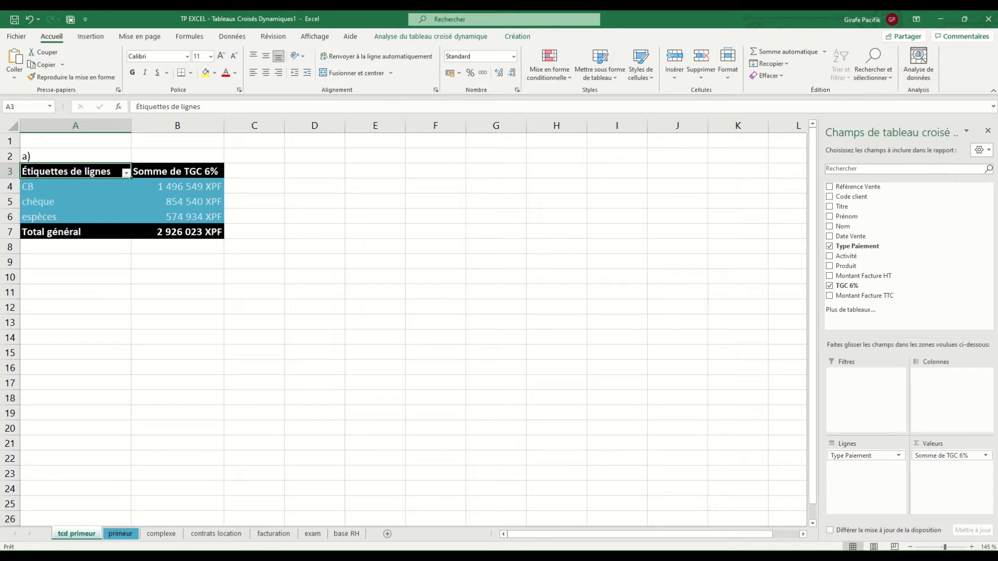
Step: Start a second pivot table from tab_primeur, choosing the existing tcd primeur worksheet as its location
click(117, 535)
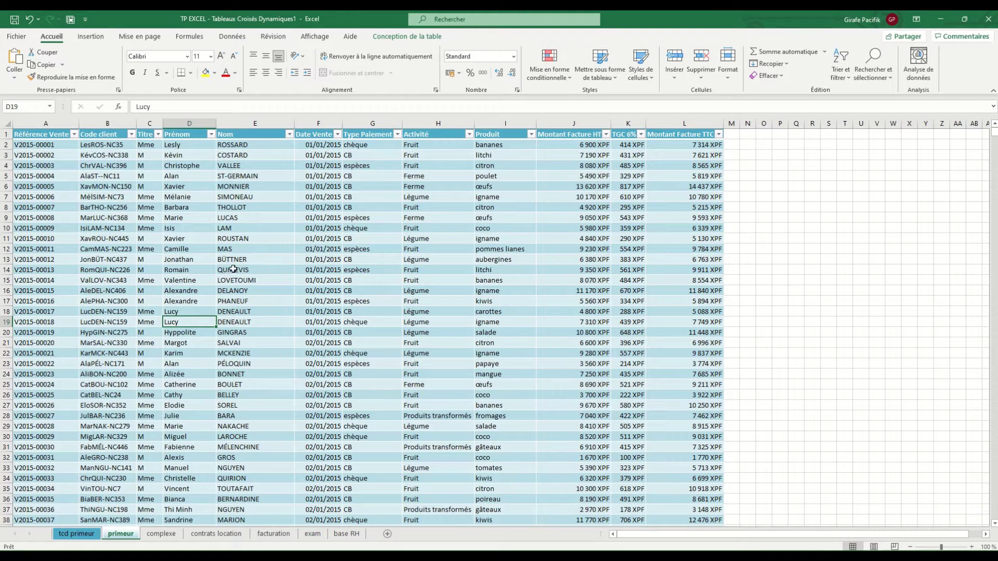
click(396, 38)
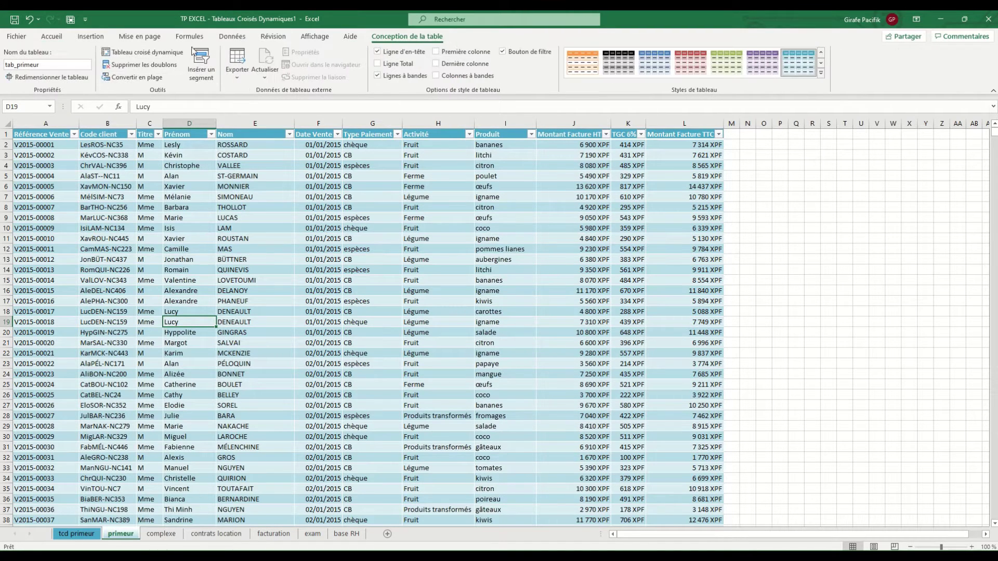
click(169, 52)
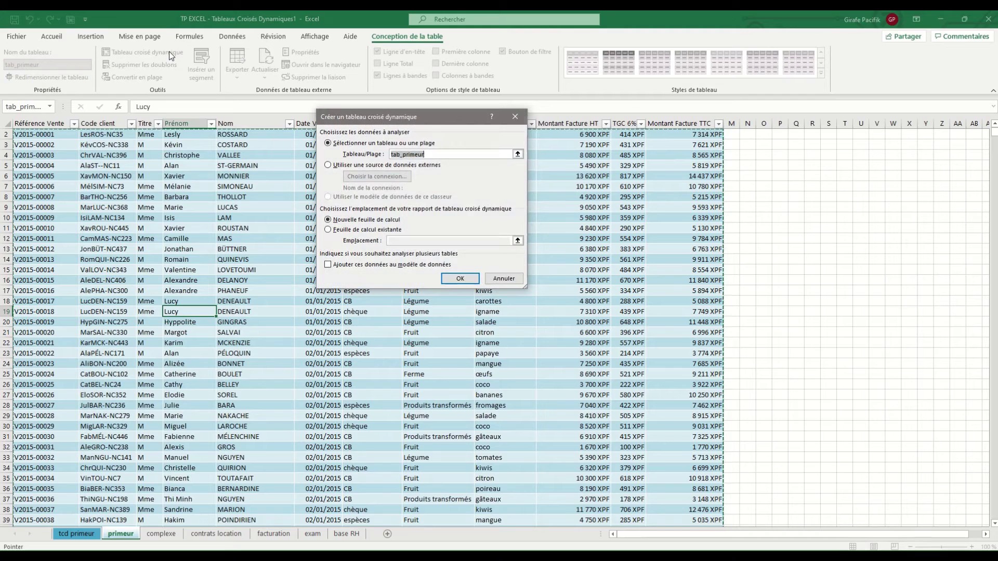
click(356, 231)
click(397, 241)
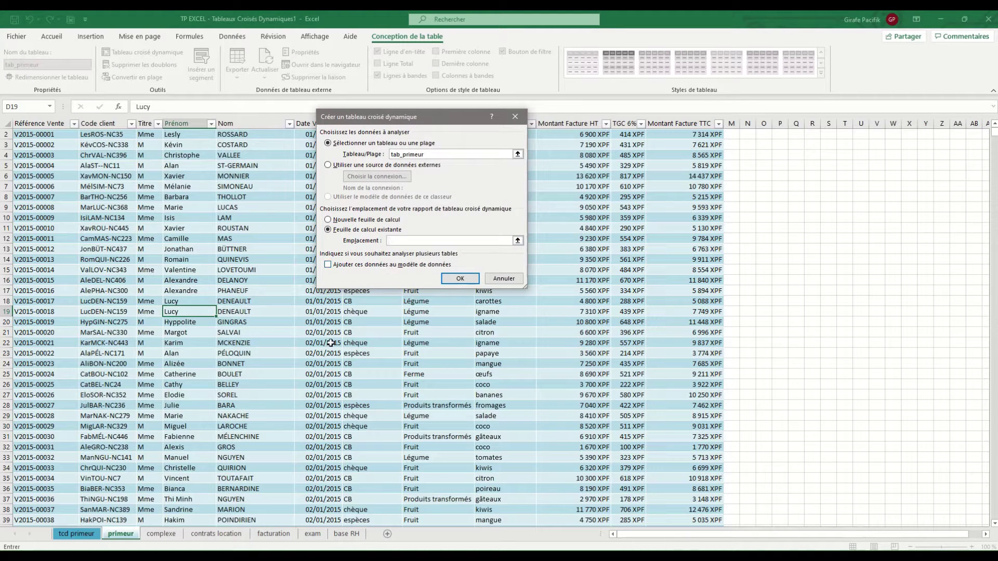
click(73, 533)
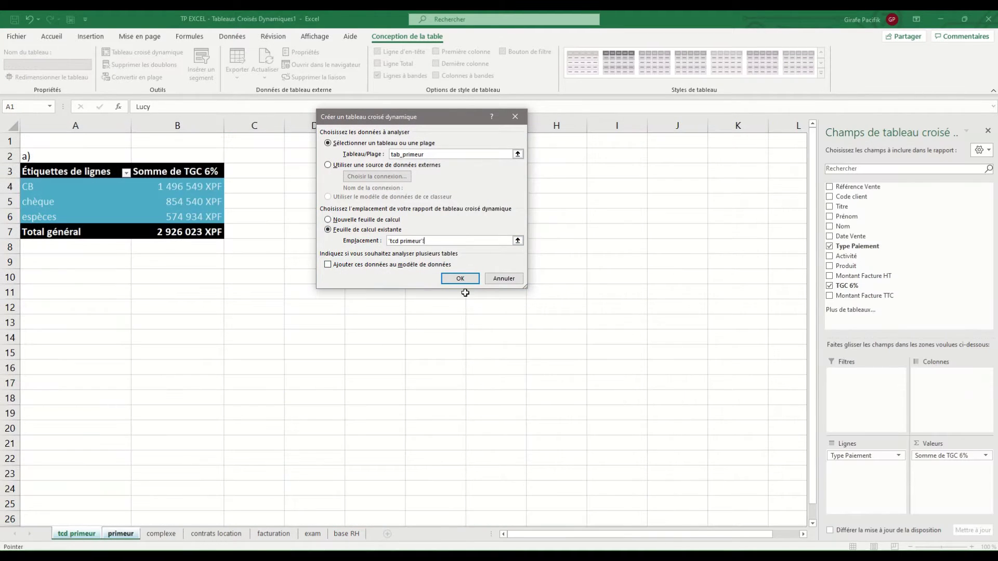
Step: Try to create the pivot table with the sheet-only location, and again after adding cell A10 to the reference
click(466, 281)
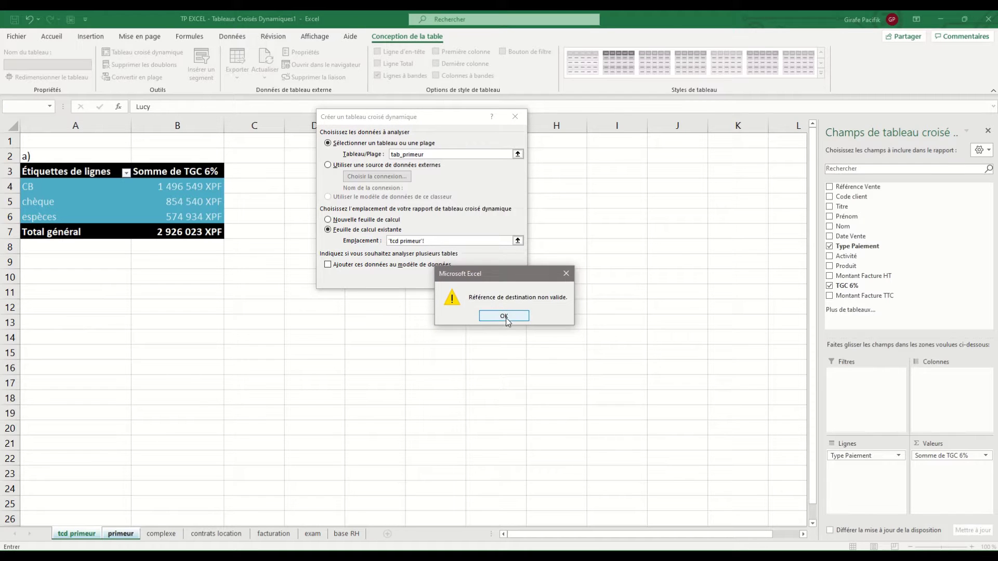
click(504, 316)
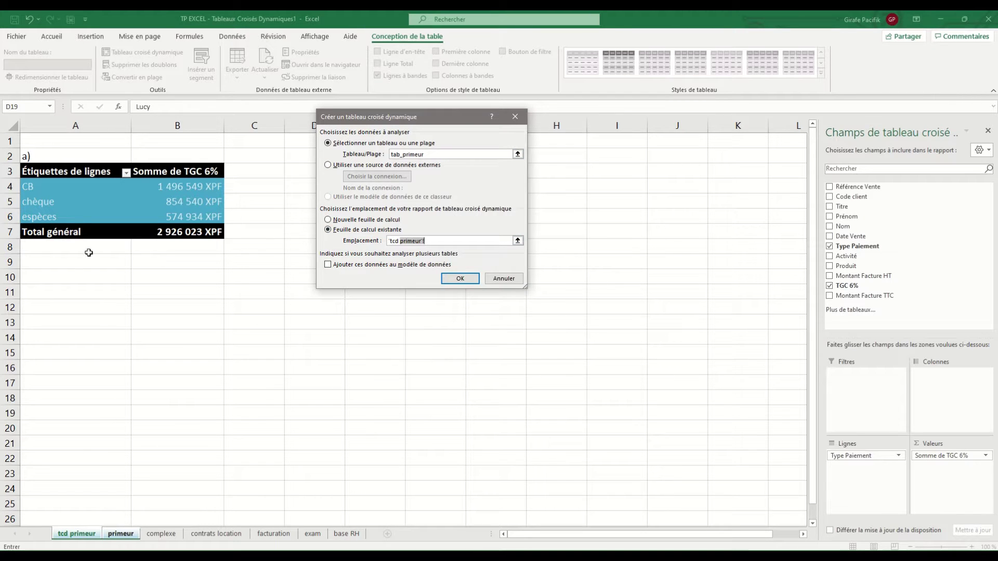
click(73, 277)
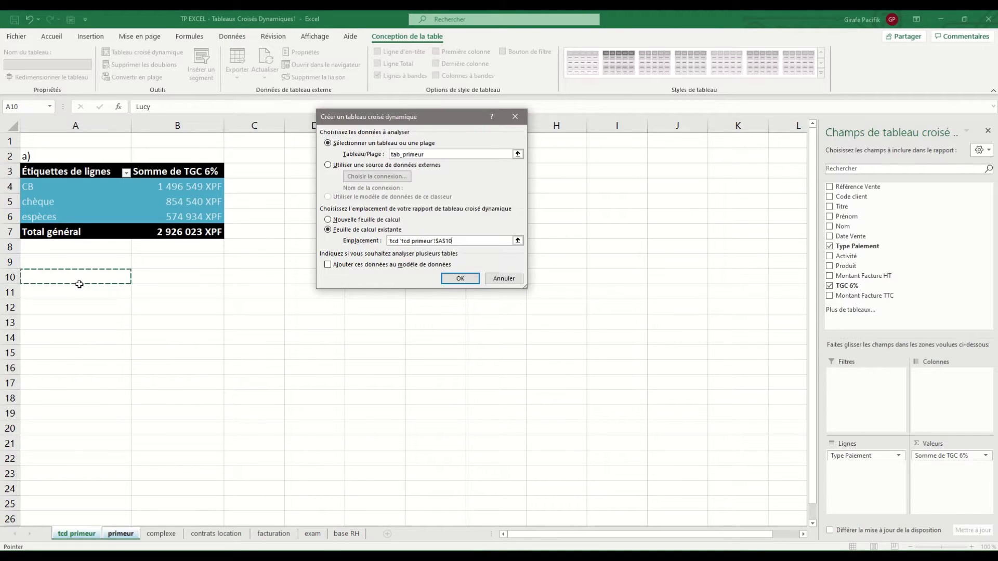
click(460, 280)
click(506, 314)
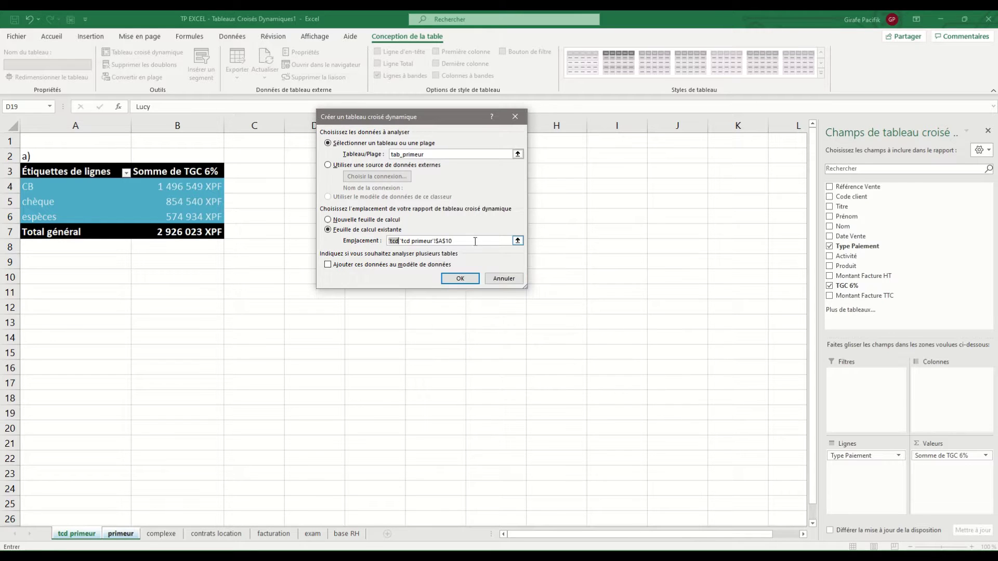
Step: Replace the location reference with cell A10 of tcd primeur and create the second pivot table
drag(475, 241, 334, 244)
key(BackSpace)
click(56, 270)
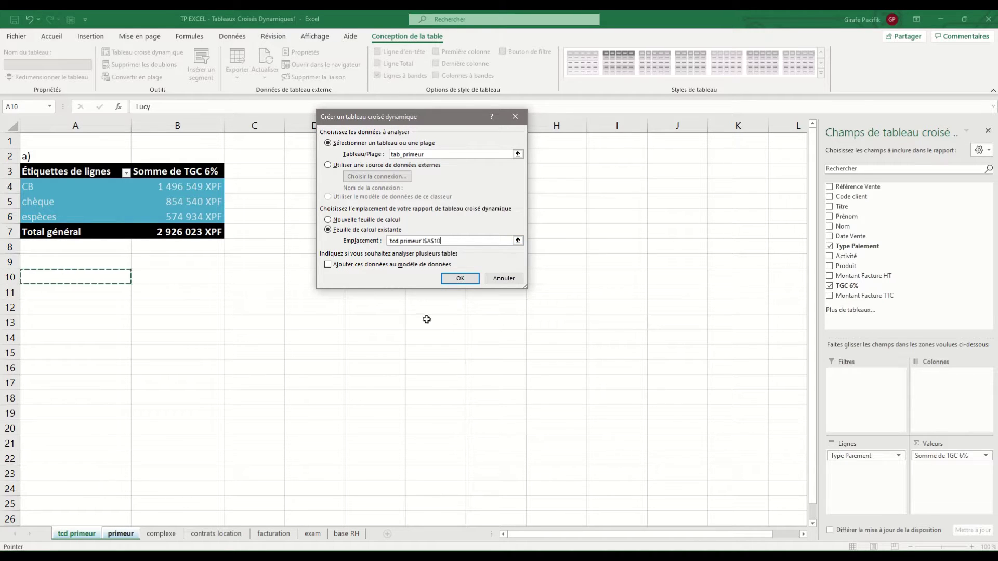
click(460, 278)
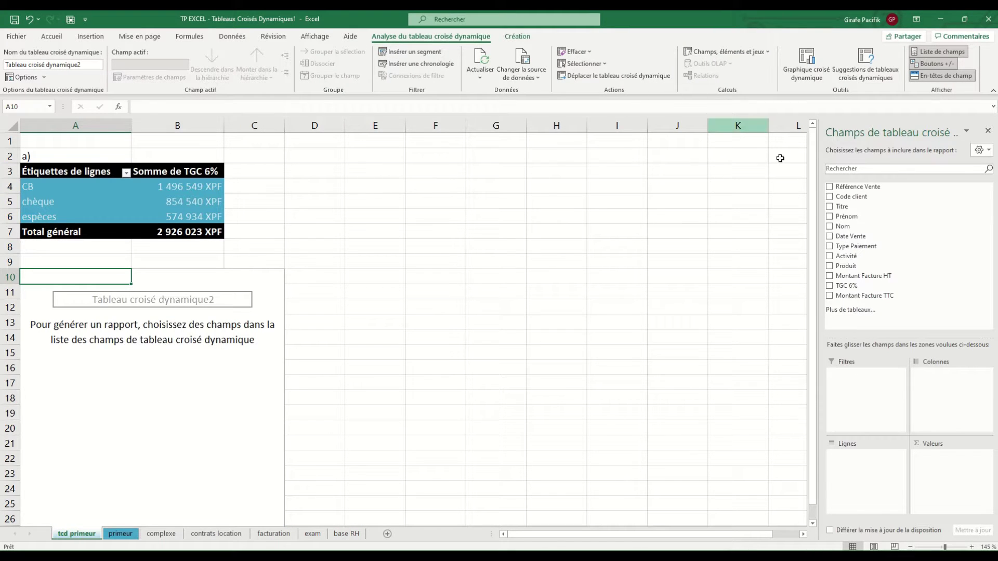
Step: Sum Montant Facture TTC by Activité in the second pivot table and copy the TGC 6% number format onto its values and total
drag(850, 256, 863, 472)
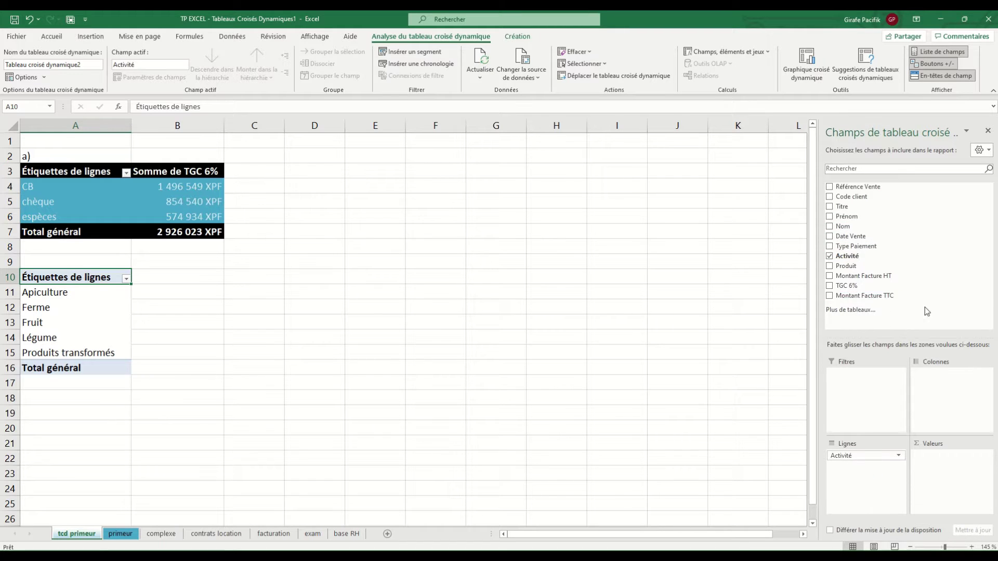
drag(894, 300, 944, 467)
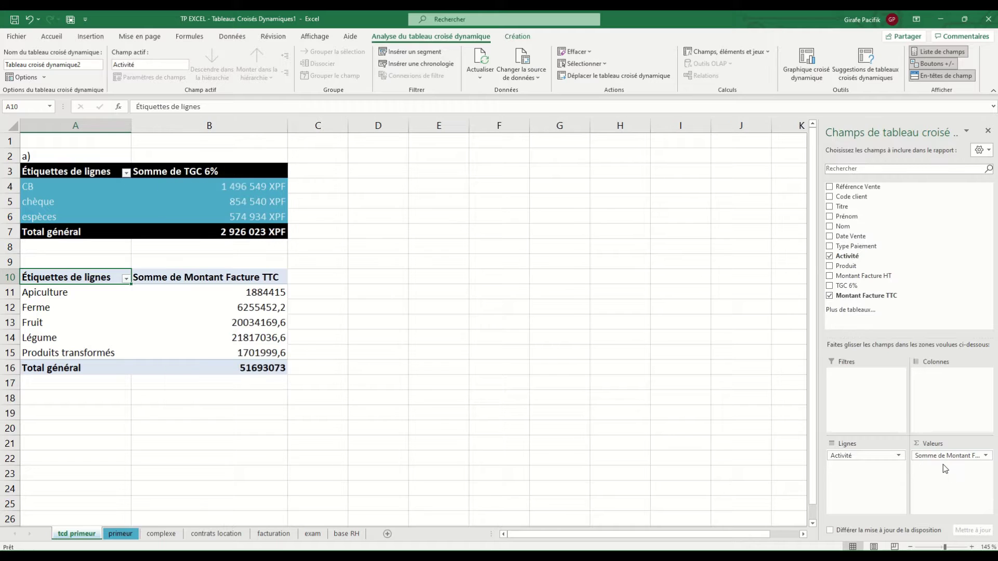
click(281, 207)
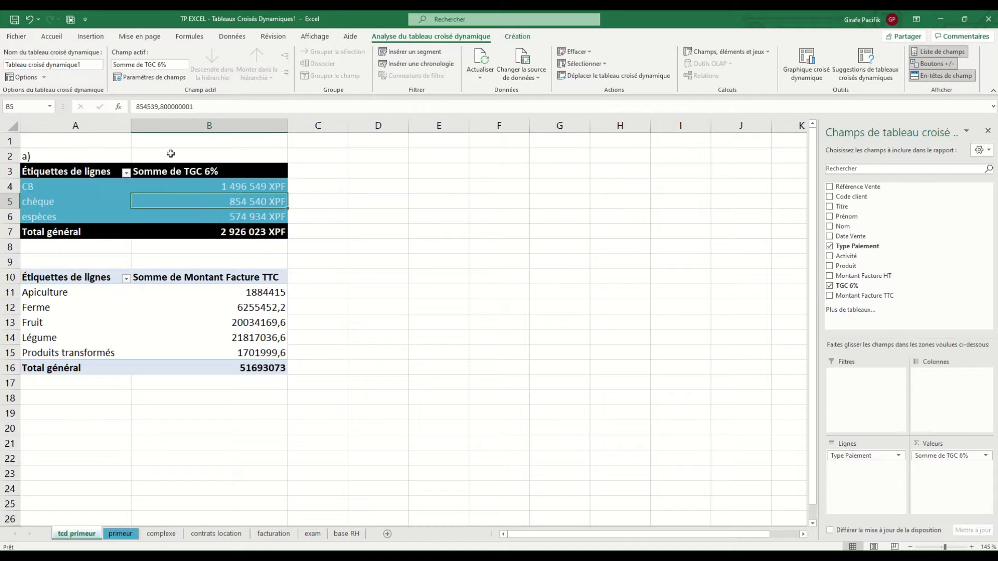
right_click(245, 215)
click(369, 195)
drag(275, 292, 270, 368)
Step: Apply the dark turquoise style with black header and total rows to the Activité pivot table
click(242, 339)
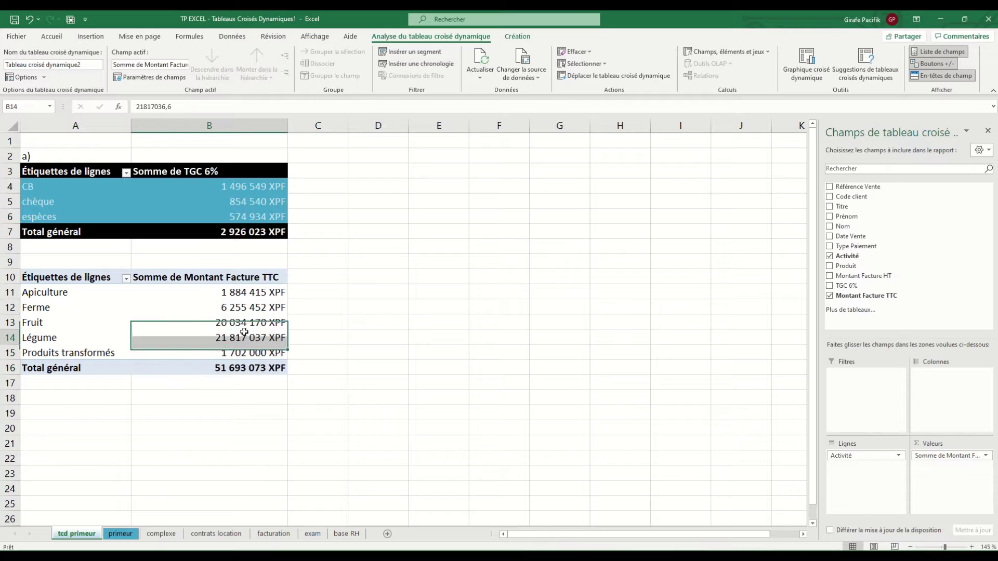
click(517, 36)
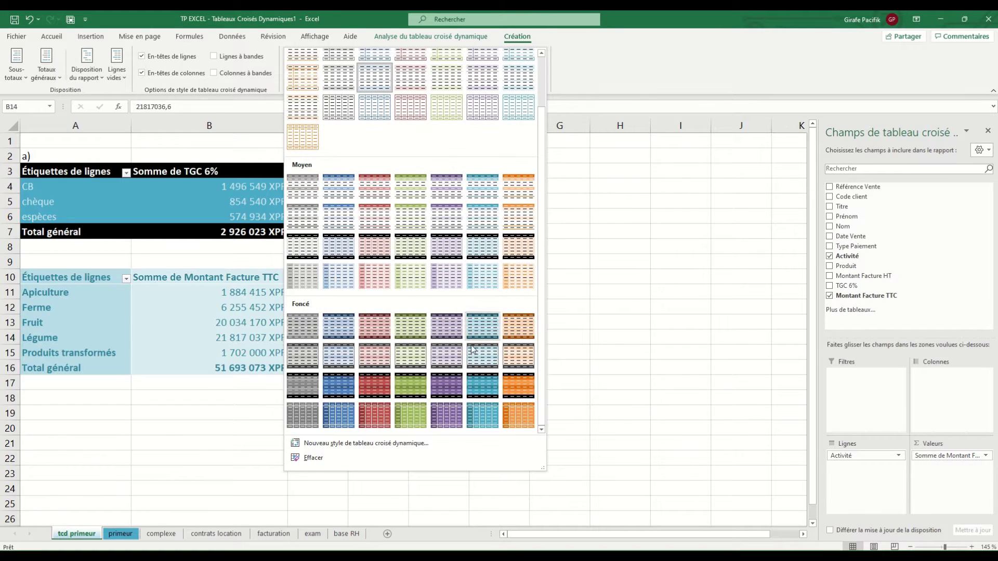
click(483, 387)
click(159, 306)
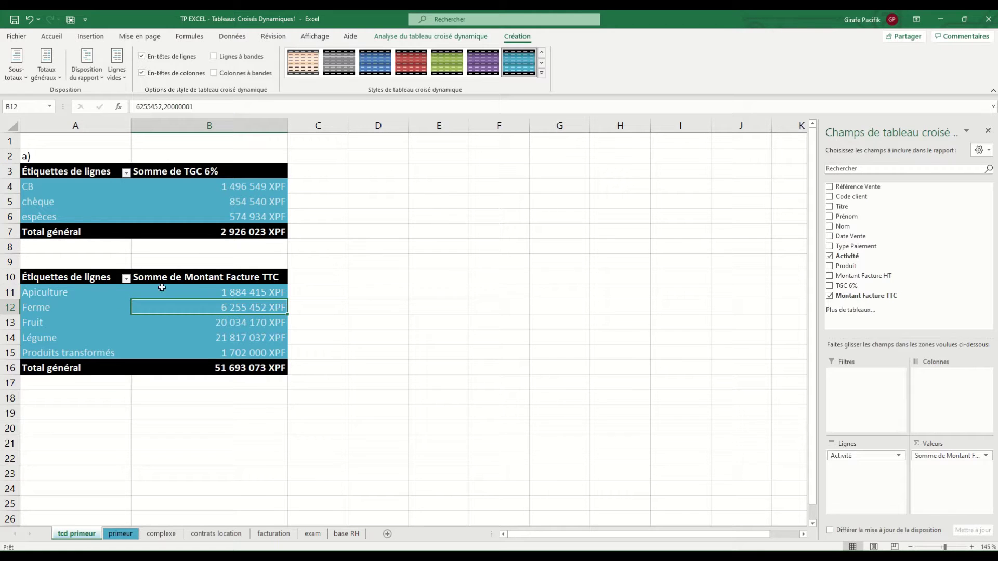
Step: Sort the Activité pivot table's Montant Facture TTC values from largest to smallest and label the table "b)" in cell A9
right_click(256, 325)
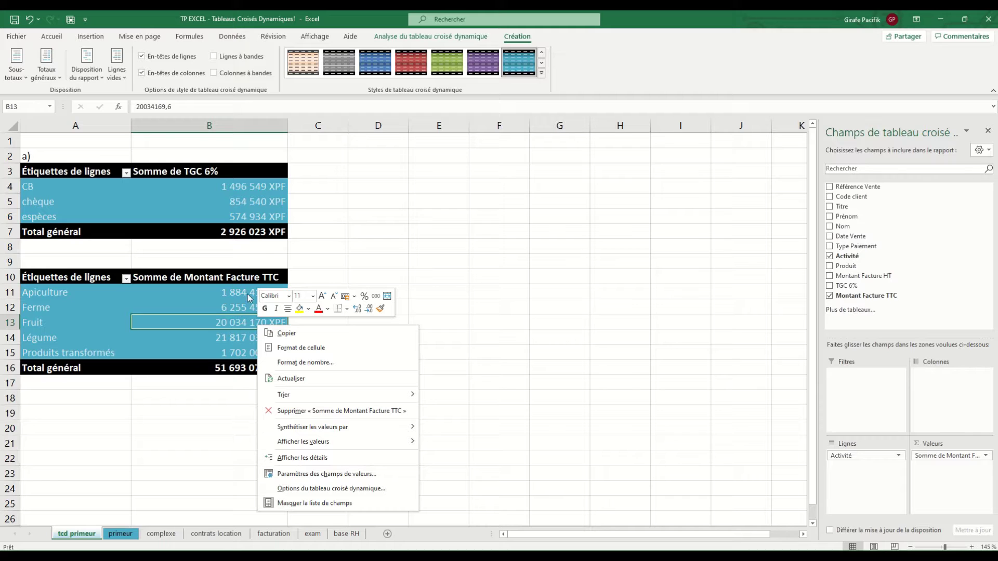
mouse_move(309, 396)
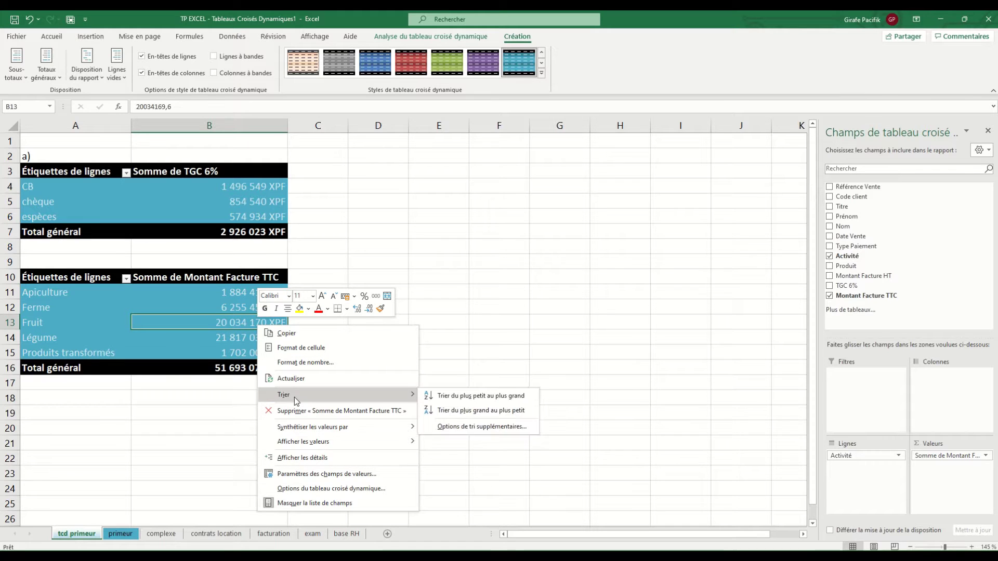
click(482, 411)
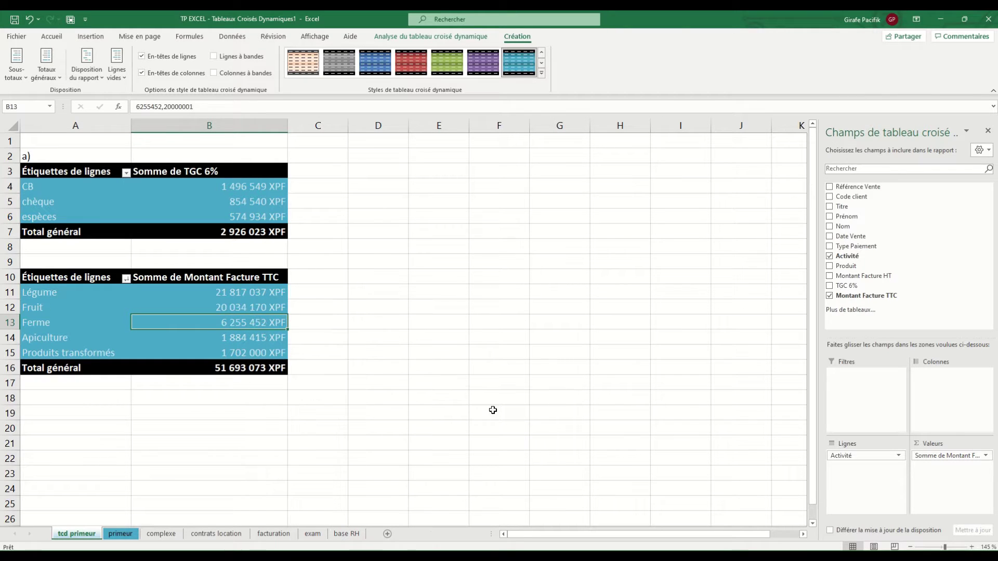
click(94, 260)
text(b)
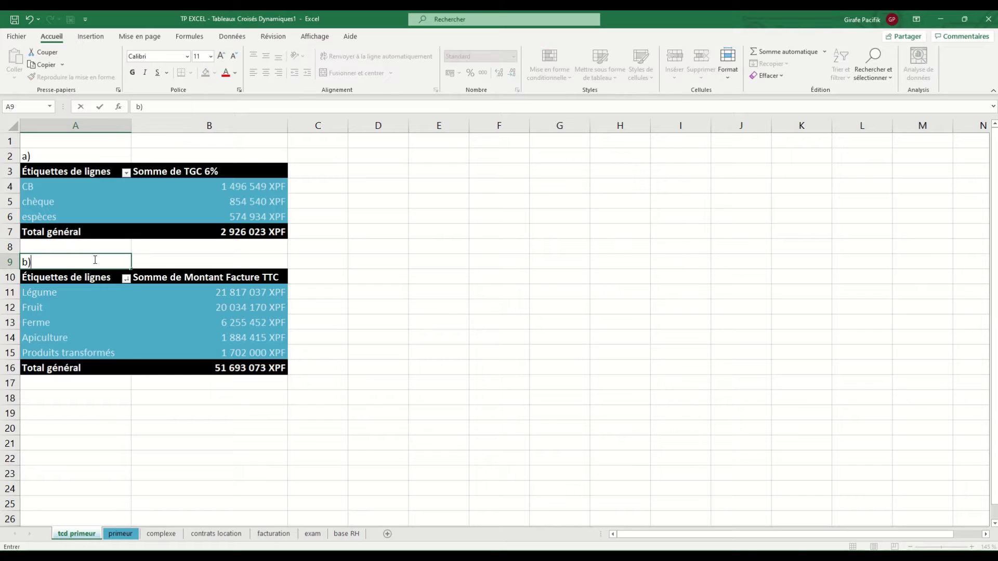
text())
key(Return)
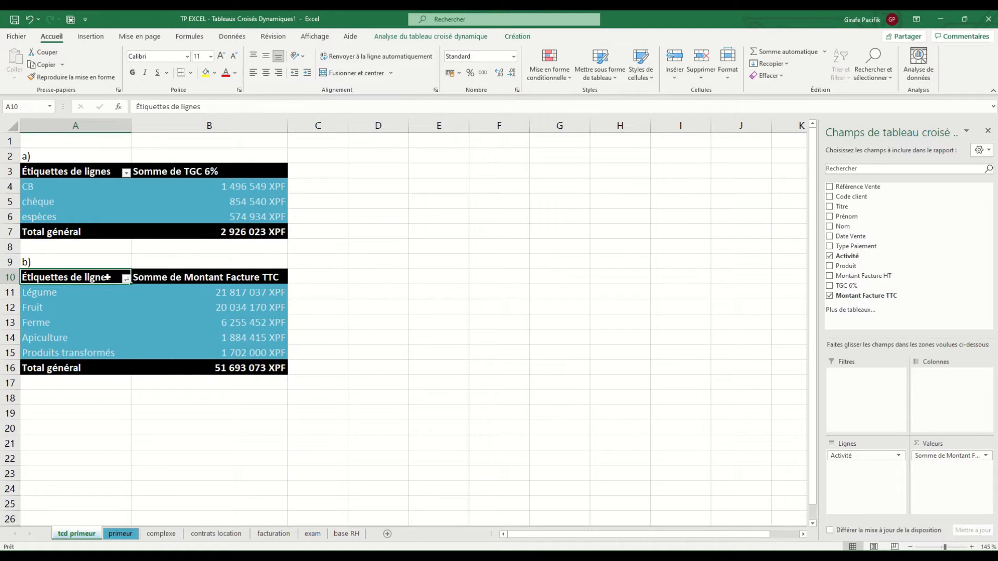
Step: Copy the pivot table a) together with its label to cell A20 and relabel the copy "c)"
click(158, 197)
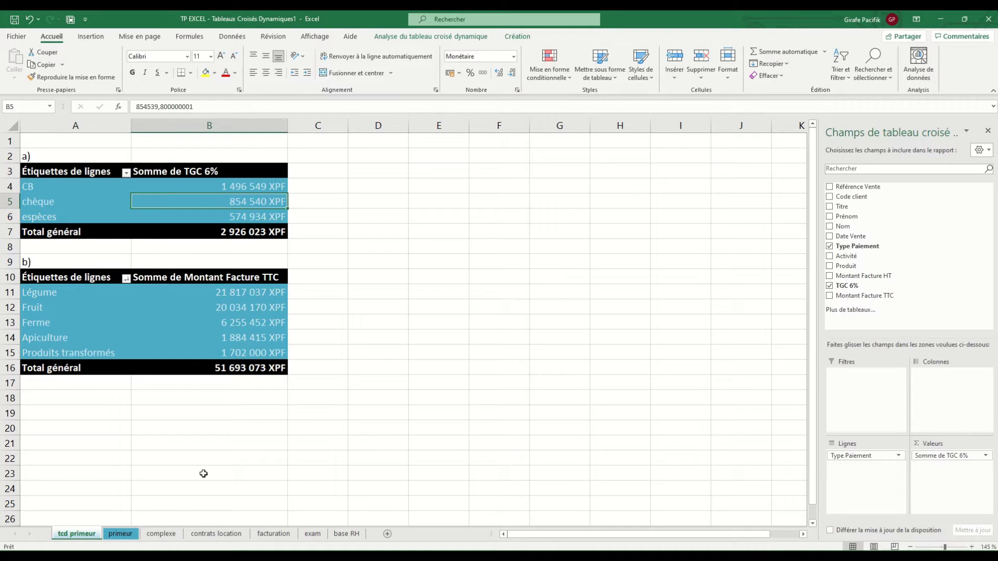
key(ctrl+a)
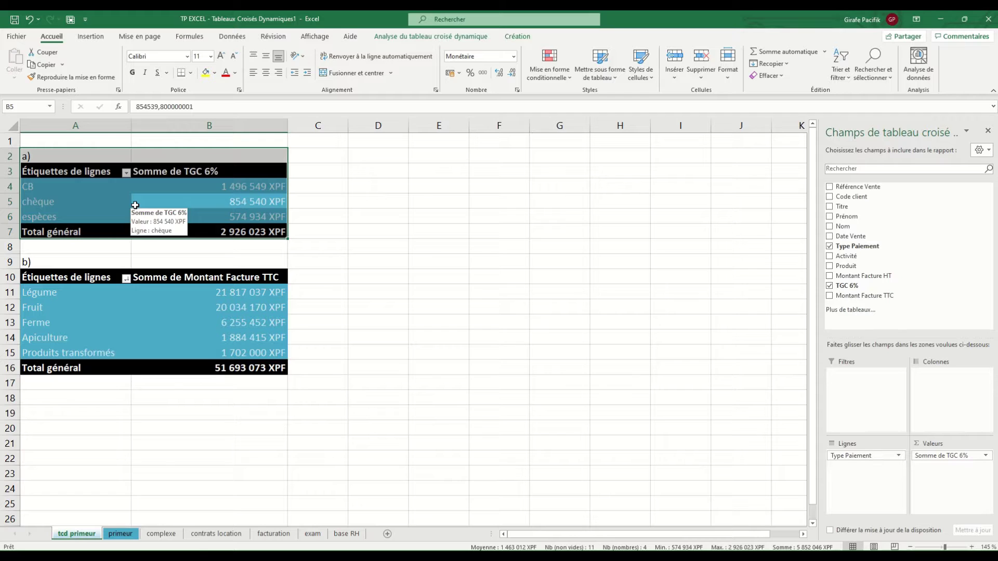
key(ctrl+c)
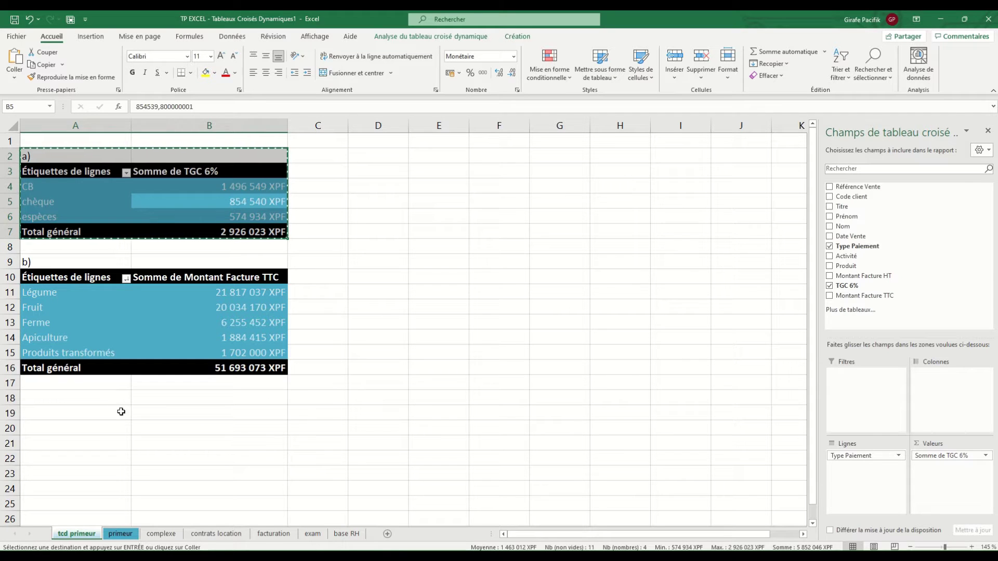
click(102, 425)
key(ctrl+v)
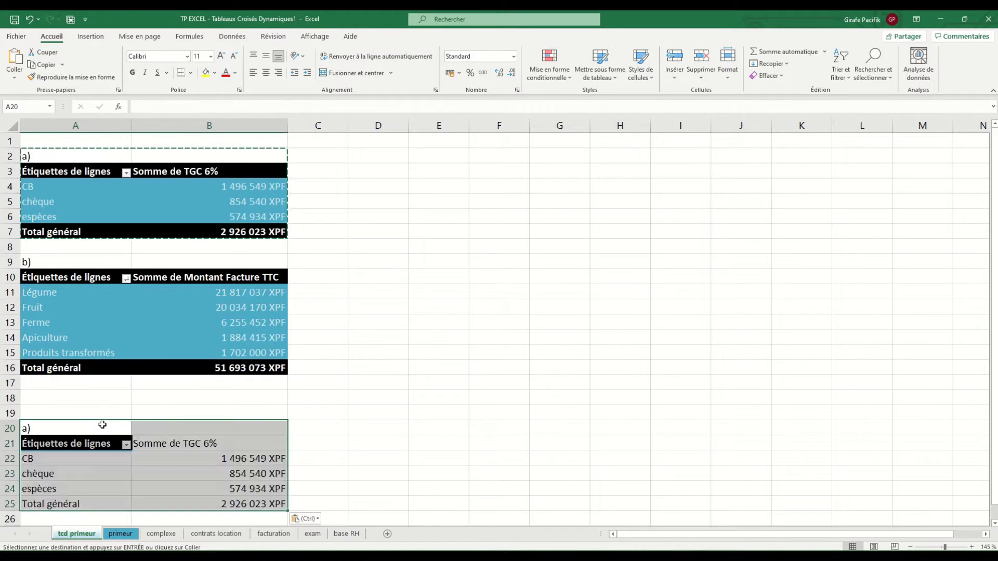
text(c)
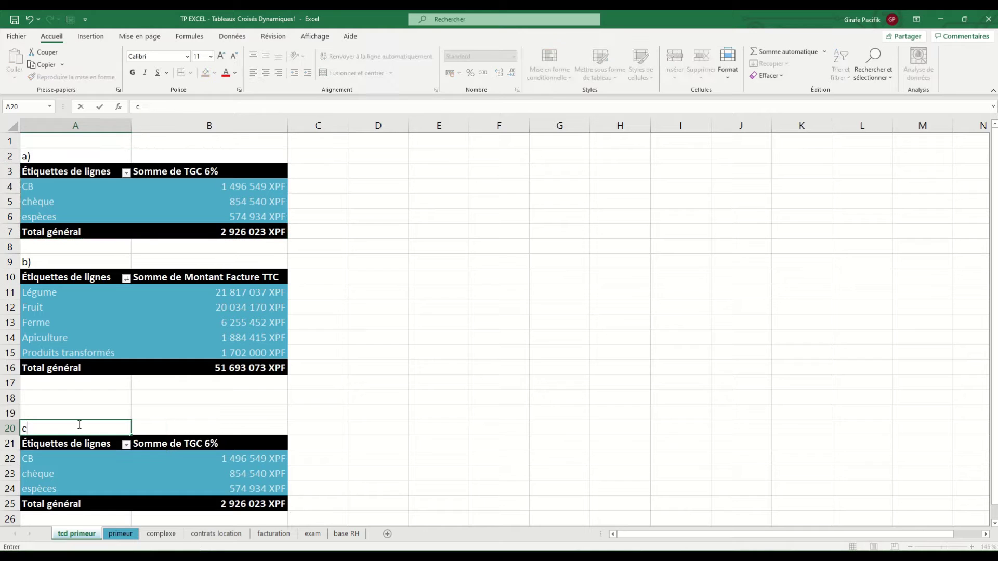
key(Return)
Step: Replace the fields of pivot table c) with Code client as rows and Montant Facture TTC added twice as values
click(136, 473)
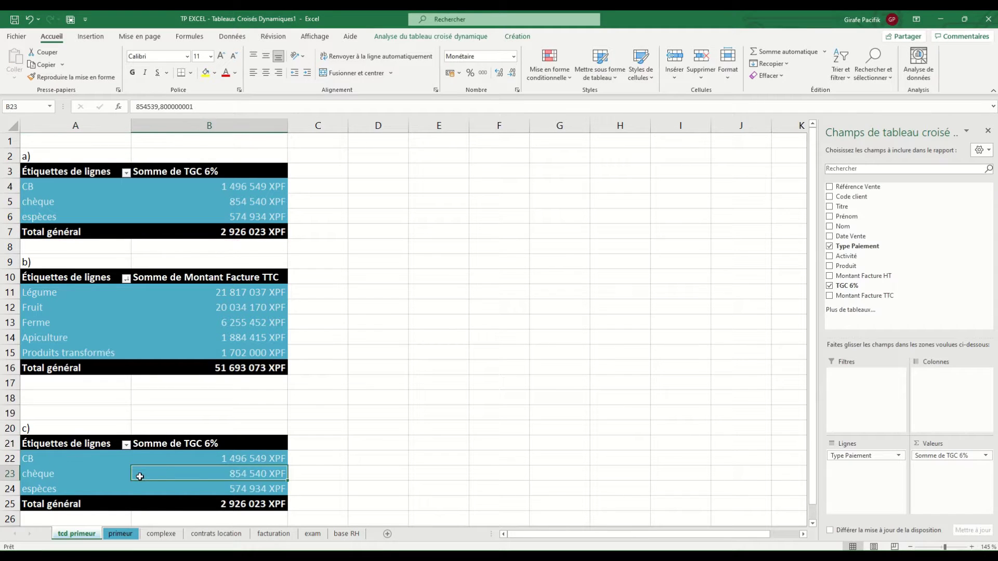
drag(986, 458, 764, 397)
drag(852, 456, 743, 387)
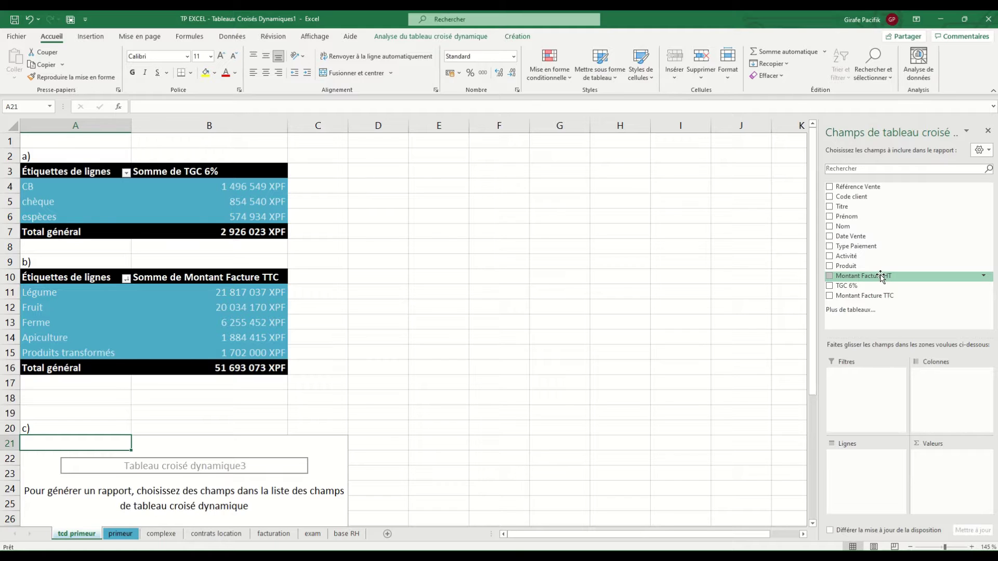
drag(863, 197, 864, 473)
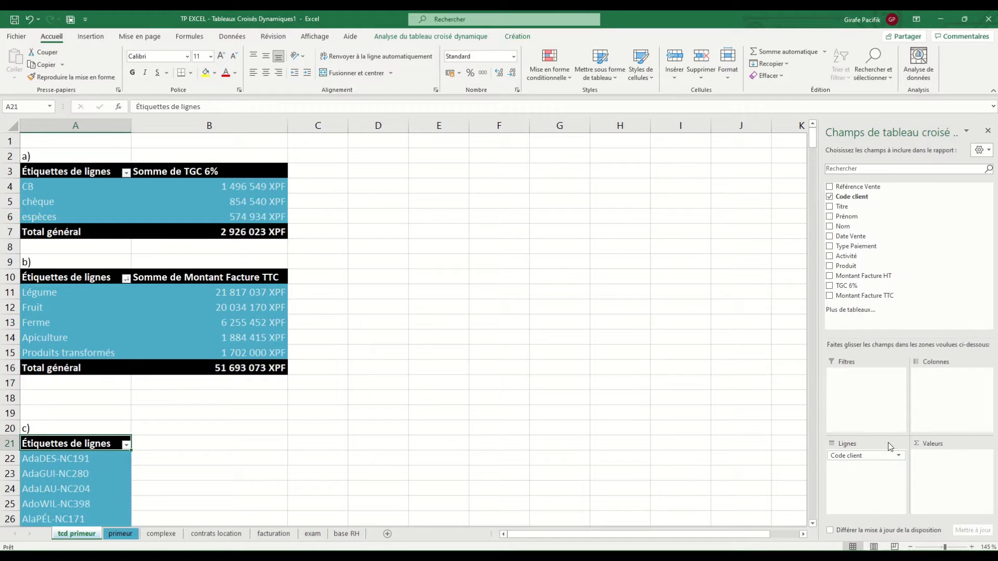
drag(890, 304, 952, 466)
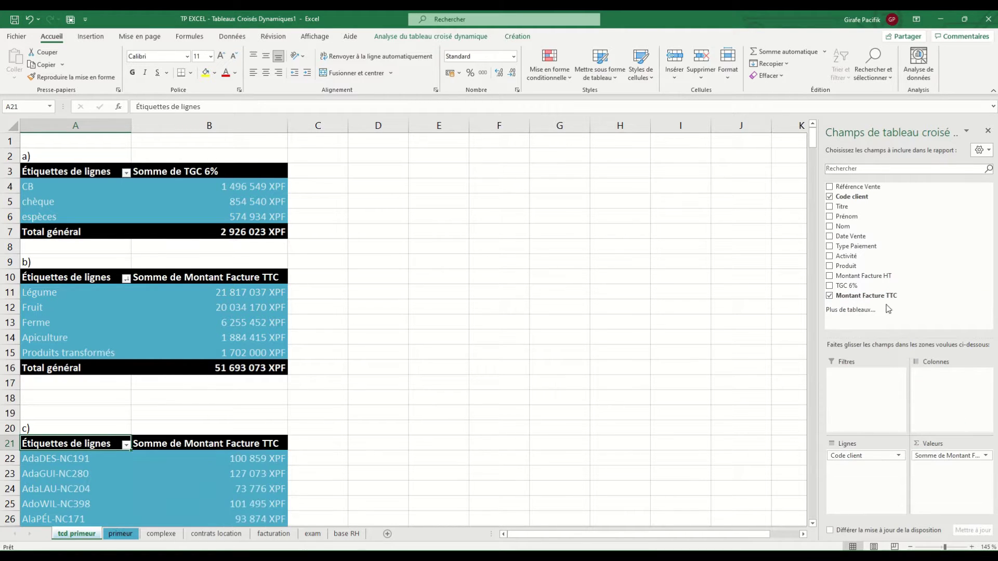
drag(890, 306, 929, 476)
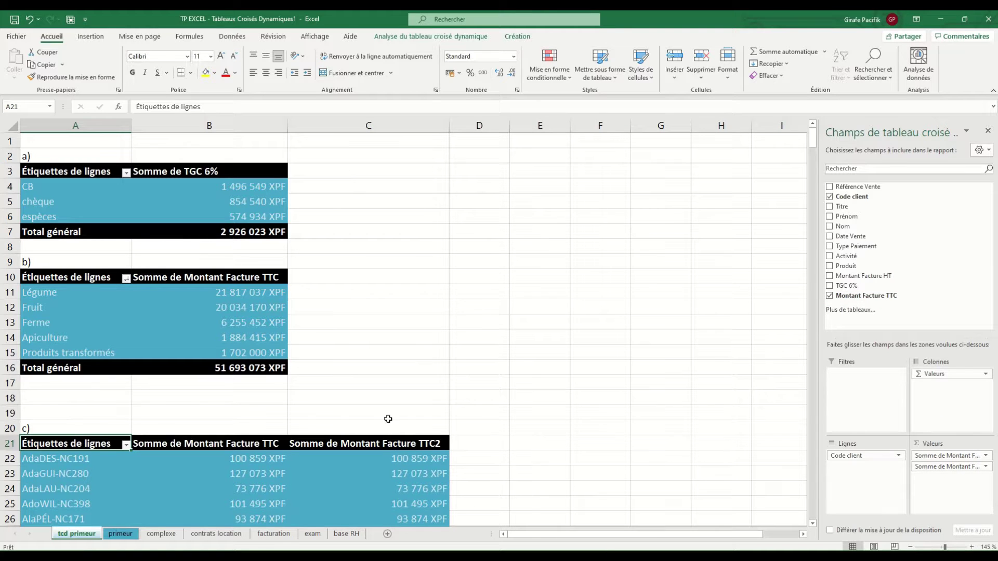
Step: Rename the two value headers of pivot table c) "Cumul TTC" and "Nombre de vente"
scroll(277, 366, down, 4)
click(236, 265)
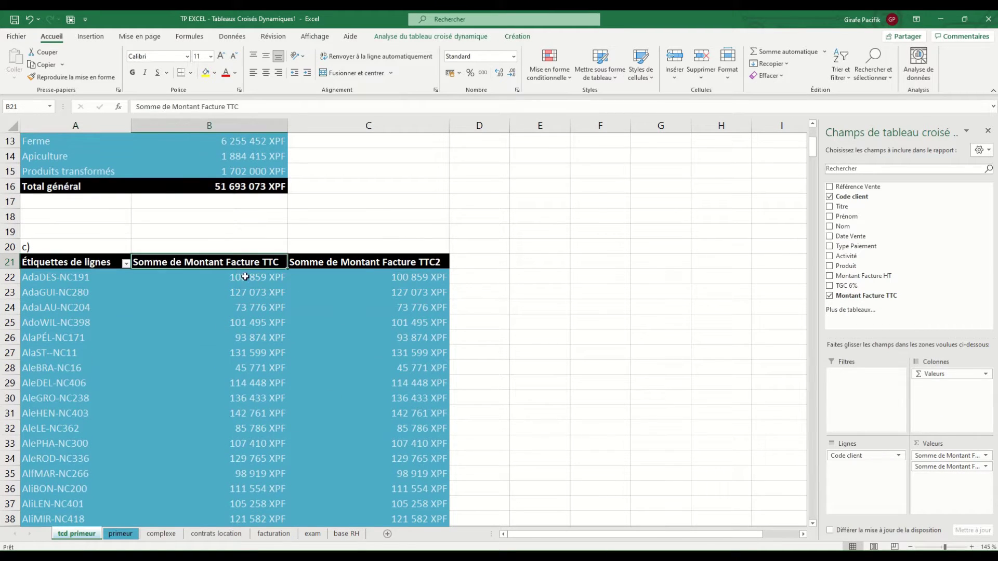
text(Cumul)
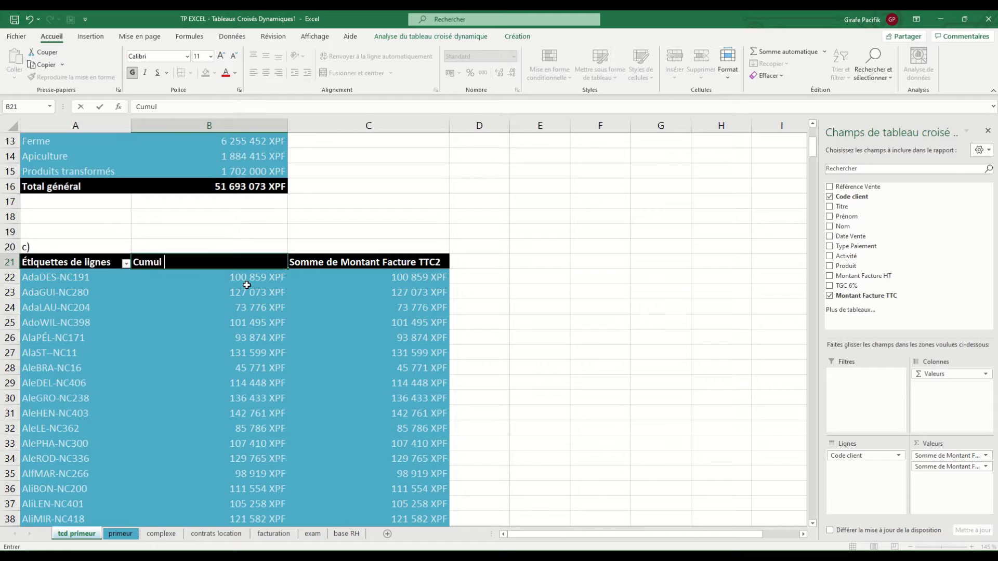
text( TTC)
key(Tab)
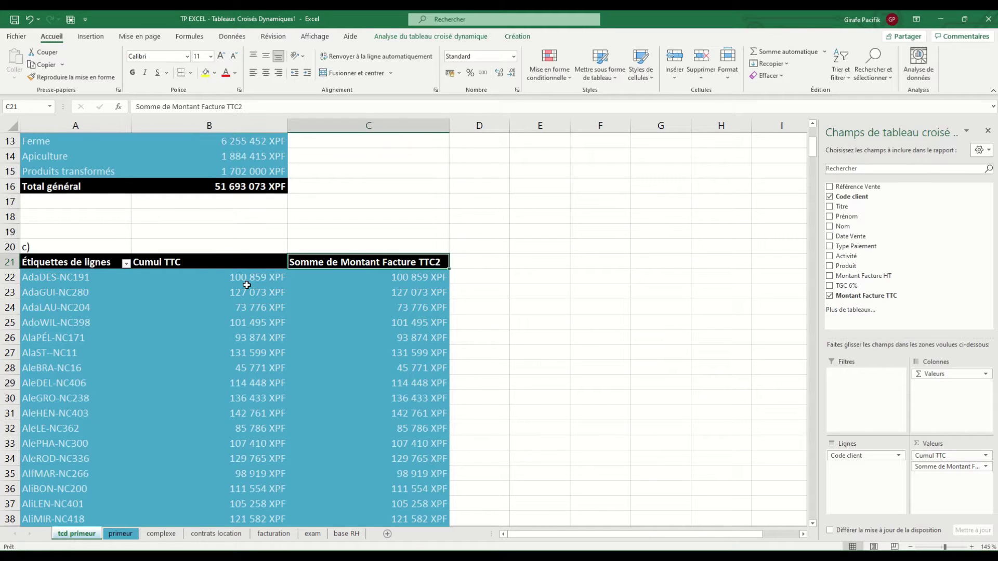
text(Nombre de vente)
key(Return)
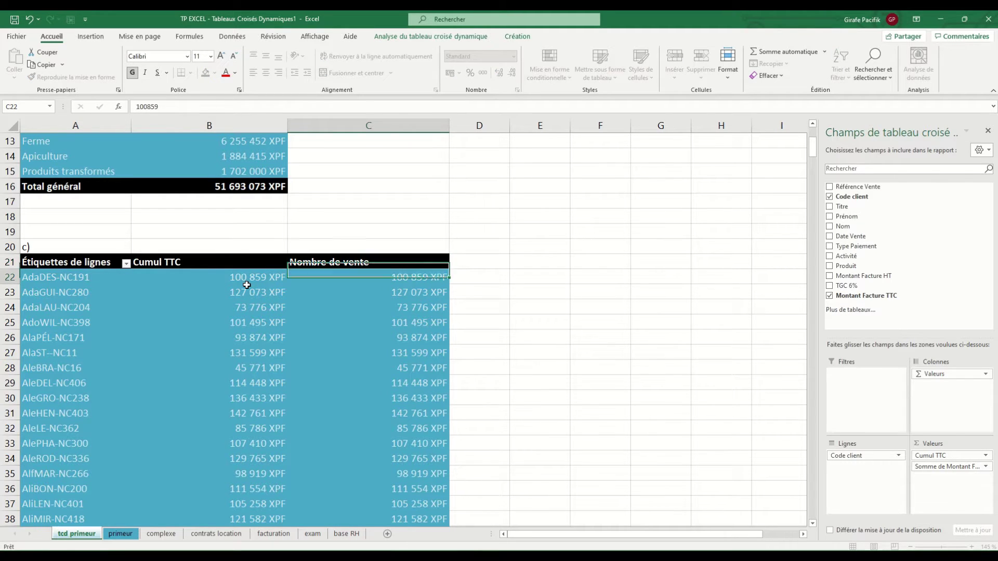
Step: Summarize the Nombre de vente column by count (NB) and apply the Standard number format to all its values and total
right_click(367, 276)
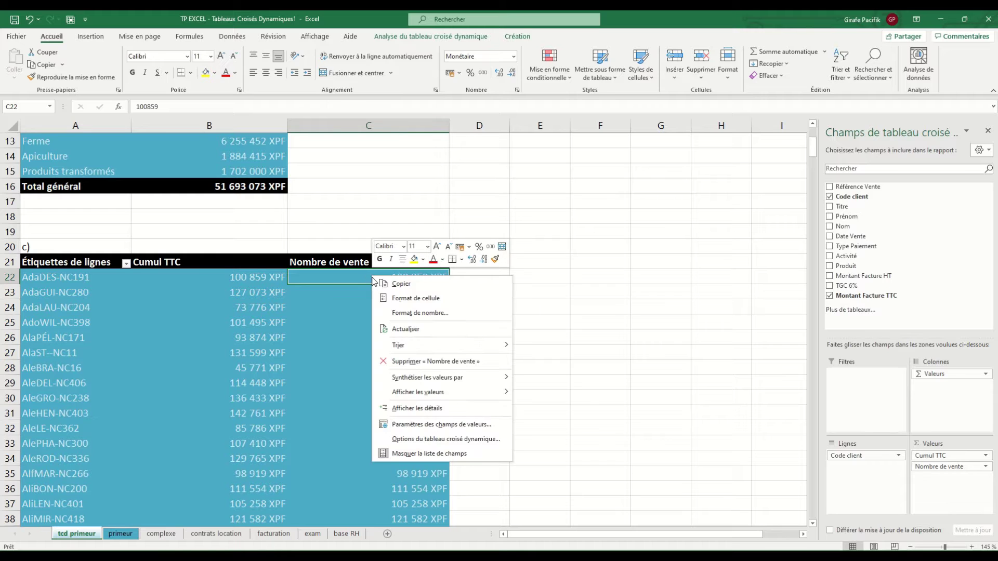
mouse_move(442, 378)
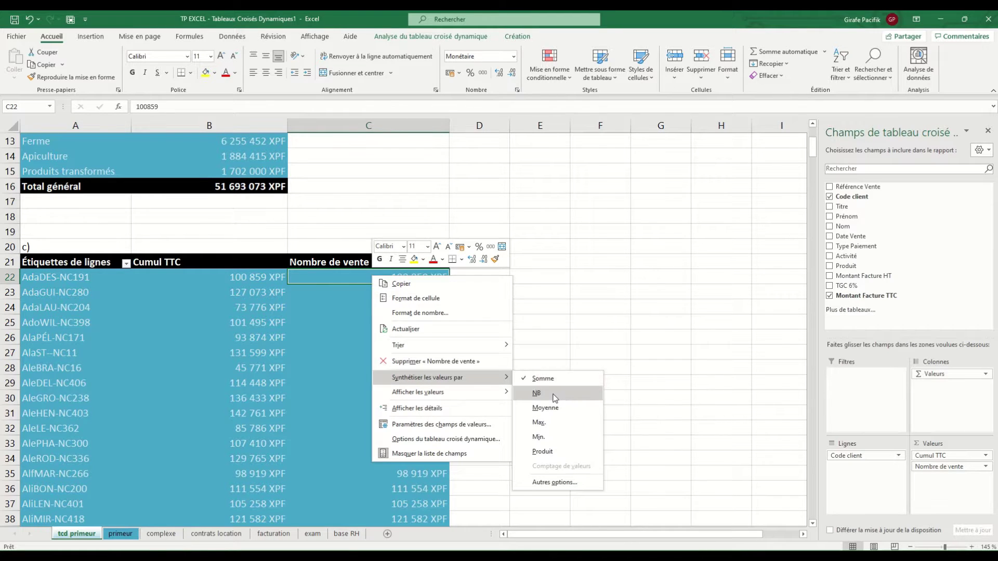
click(538, 393)
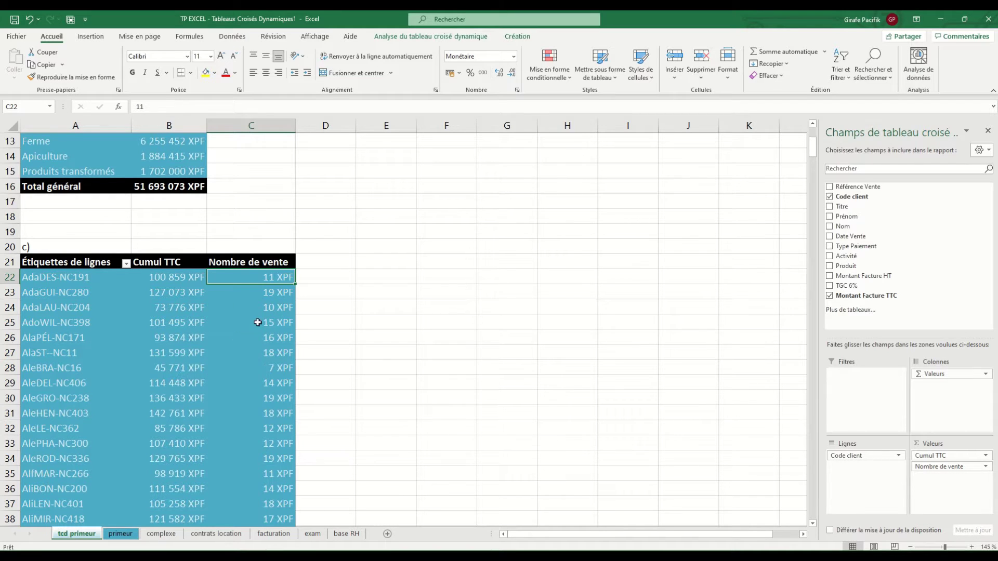
key(ctrl+shift+Down)
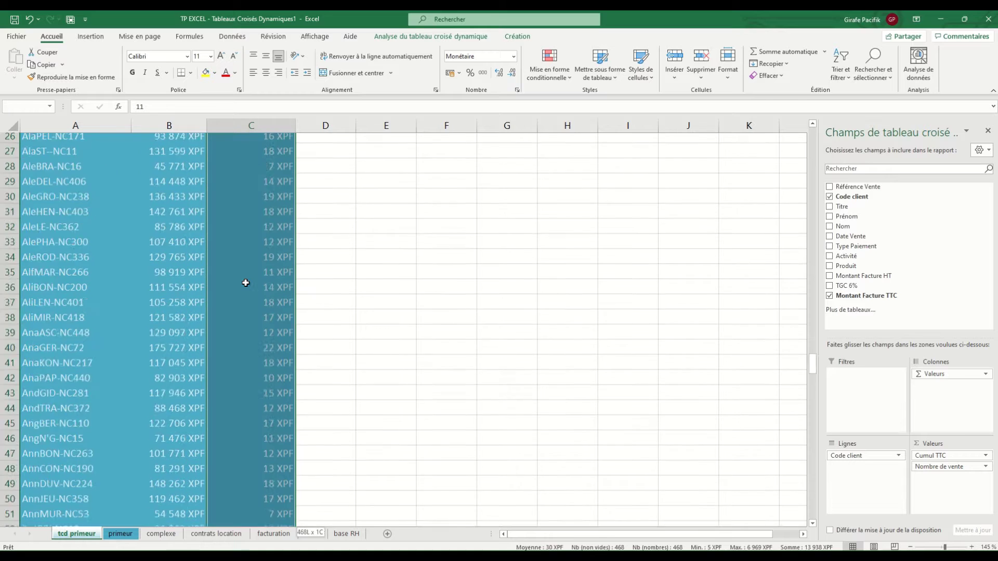
click(514, 56)
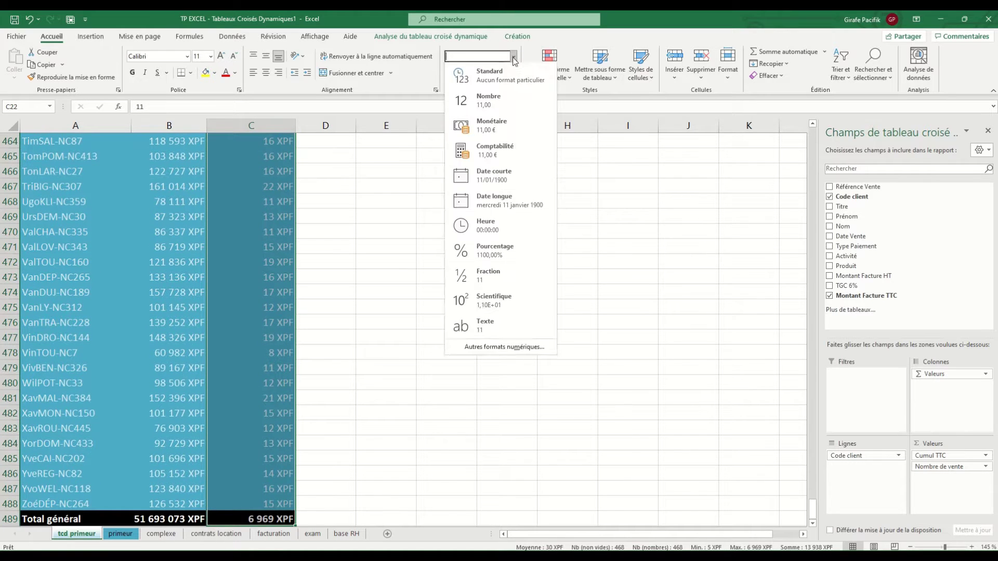
click(499, 74)
Step: Sort pivot table c) by Cumul TTC from largest to smallest and select the first client code
click(164, 364)
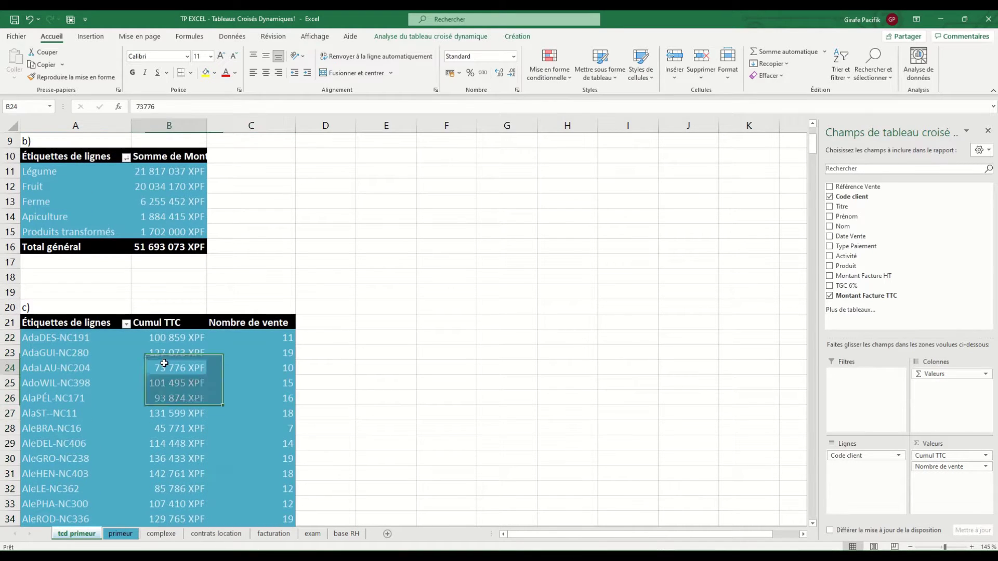
right_click(173, 366)
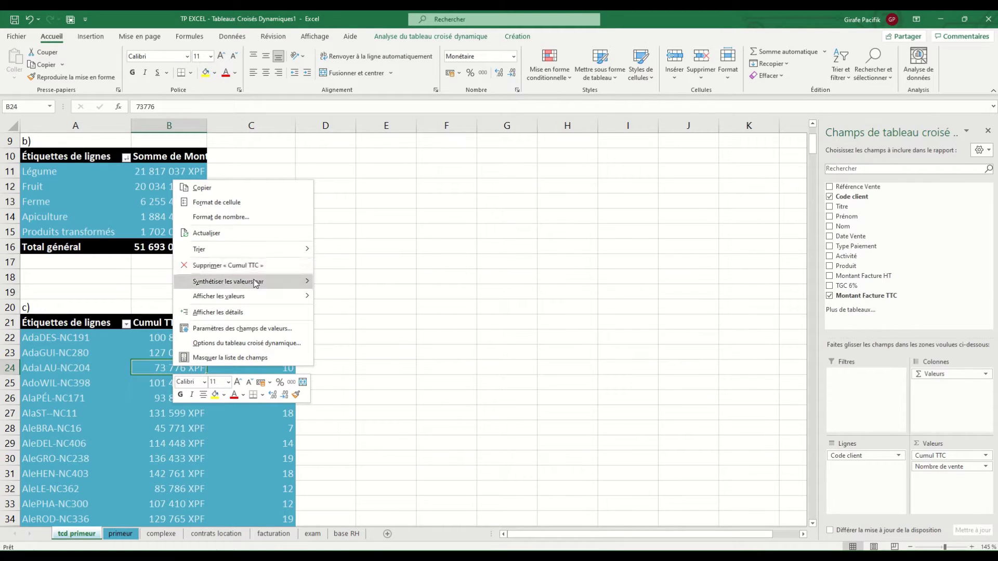
mouse_move(250, 250)
click(361, 265)
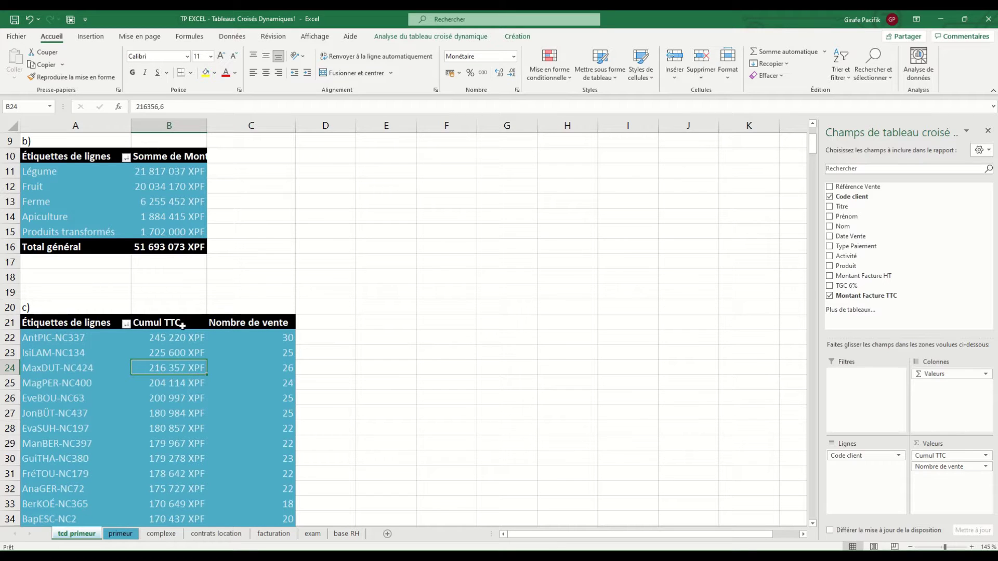
click(85, 341)
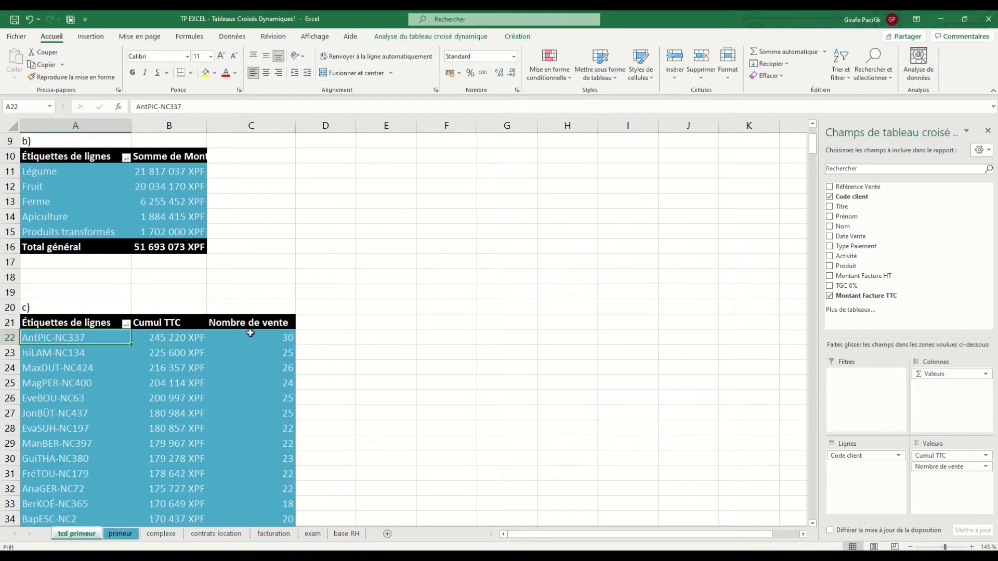
Step: Copy the pivot table a) together with its label to cell D2 and relabel the copy "d)"
click(133, 201)
scroll(130, 200, up, 3)
click(126, 201)
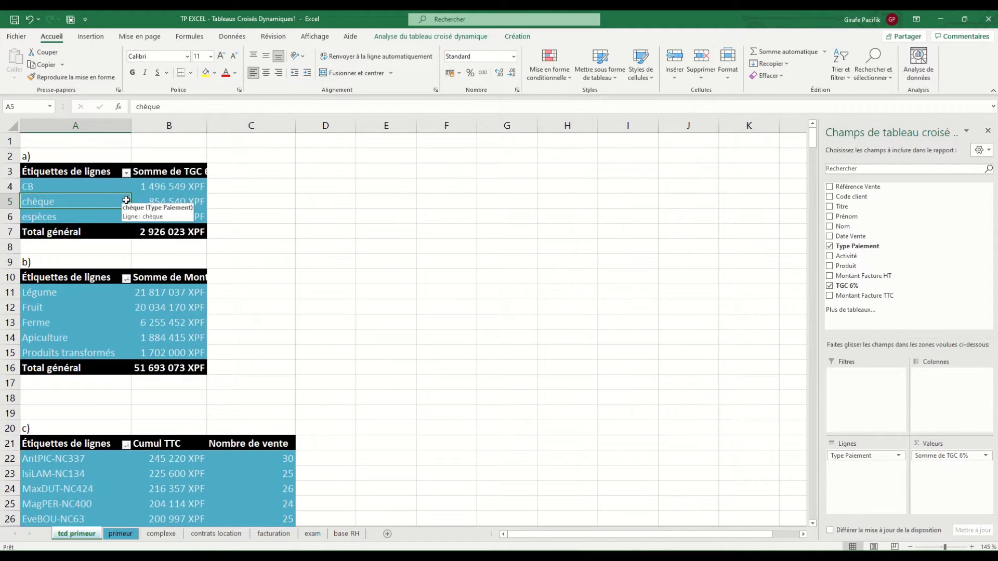
key(ctrl+a)
key(ctrl+c)
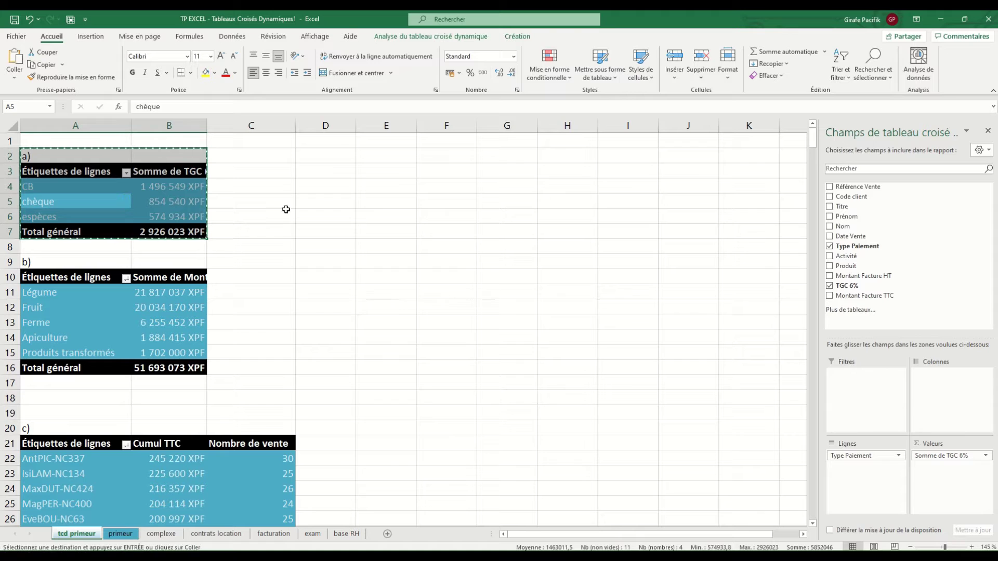
click(347, 160)
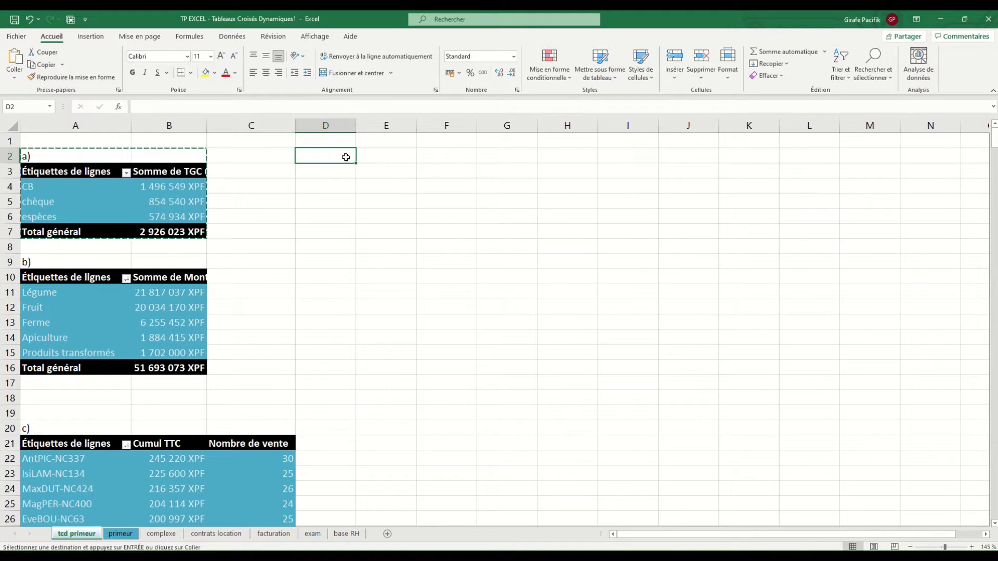
key(ctrl+v)
click(329, 154)
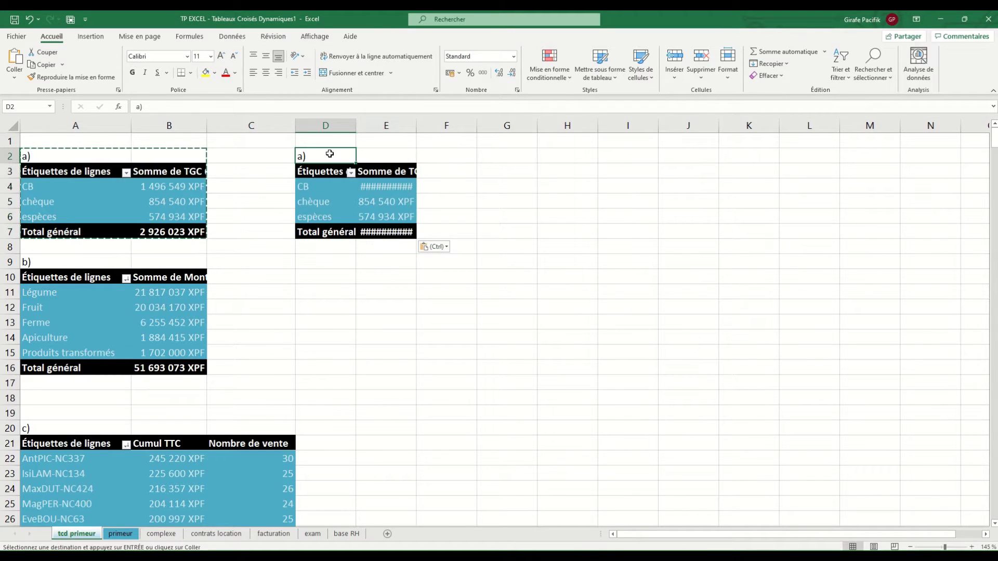
text(d))
key(Return)
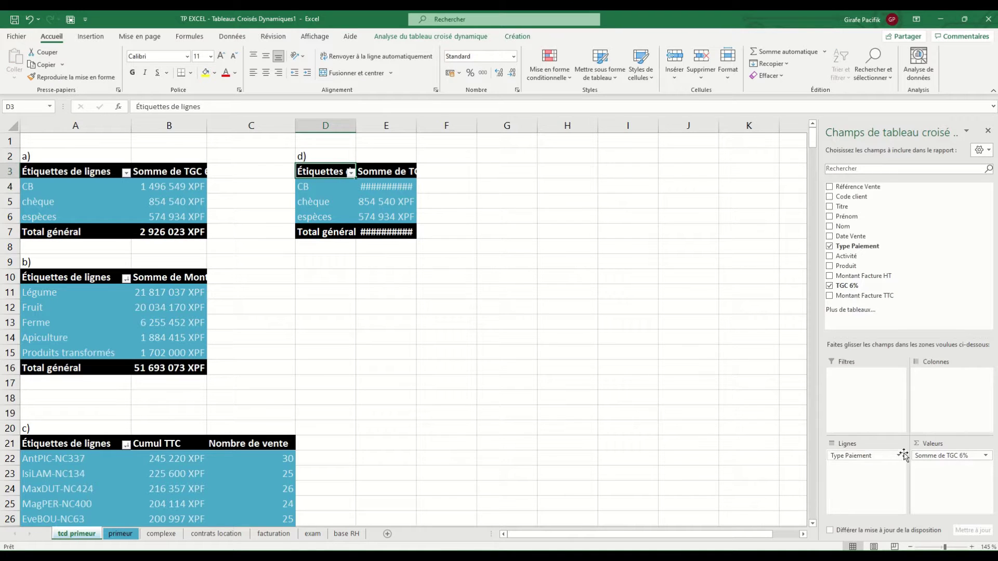
Step: Replace the fields of pivot table d) with Activité as rows and the sum of Montant Facture TTC as values
drag(942, 456, 782, 437)
drag(846, 455, 530, 347)
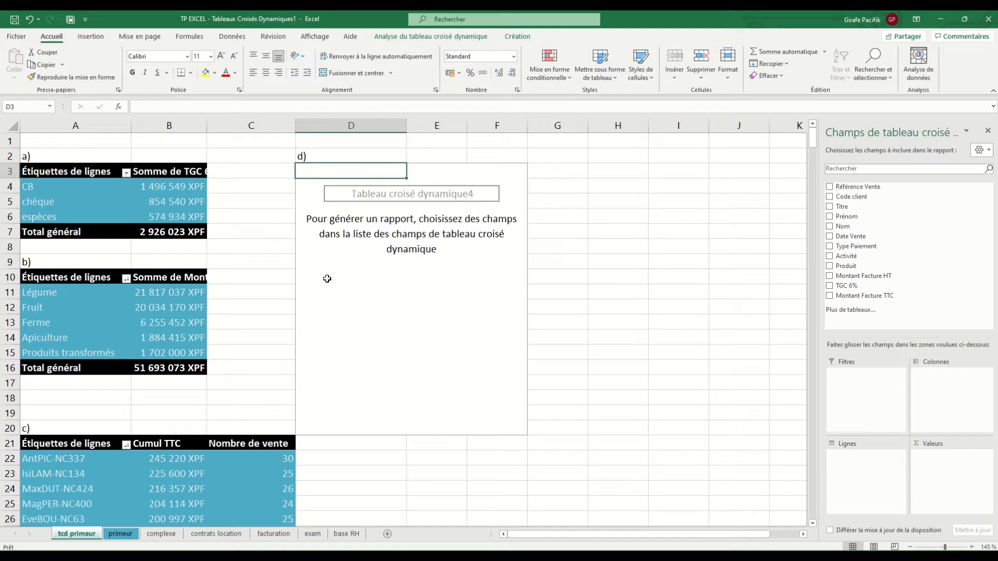
drag(846, 256, 878, 470)
drag(873, 295, 959, 468)
Step: Show the Montant Facture TTC values of pivot table d) as % du total général
right_click(486, 207)
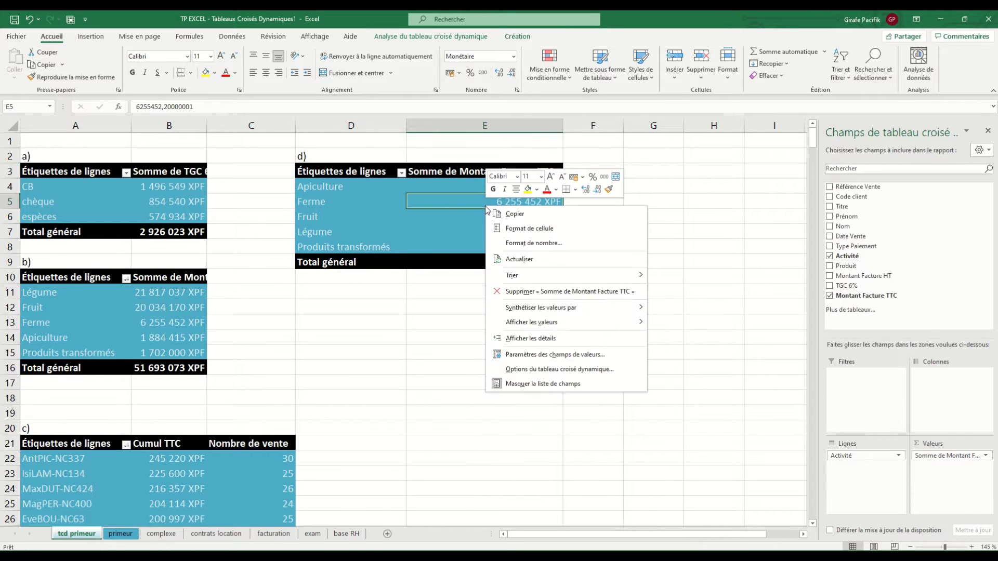
mouse_move(558, 311)
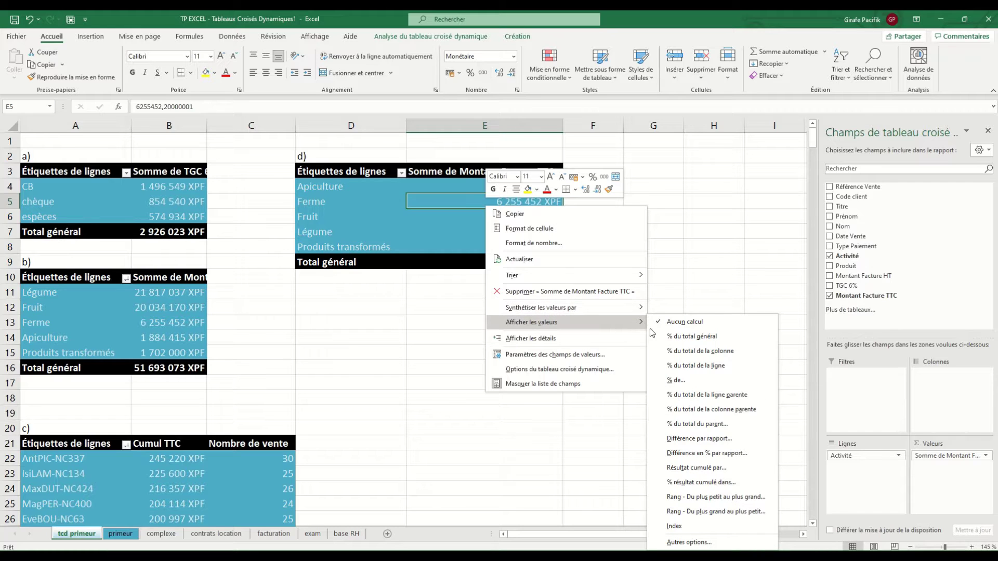
click(689, 337)
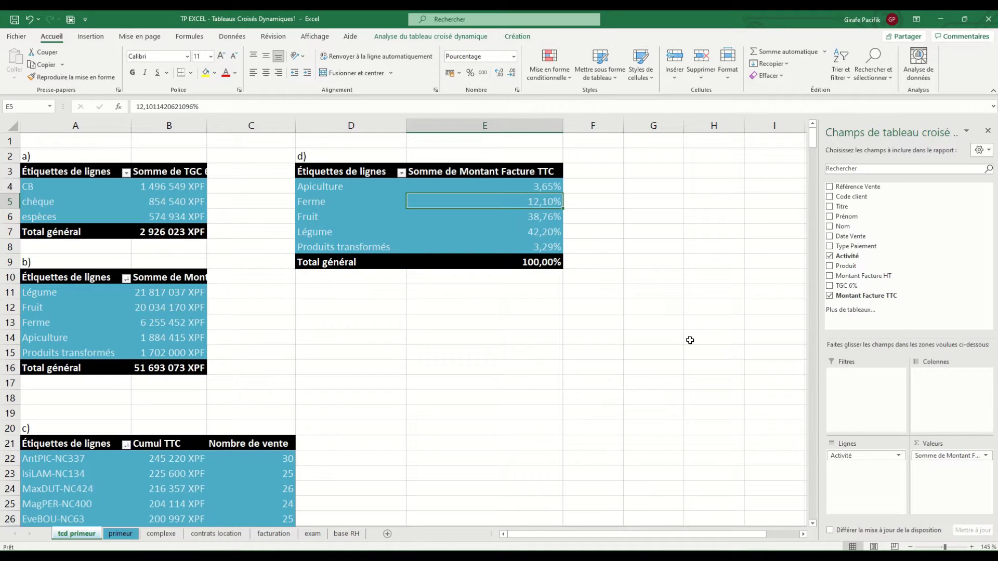
Step: Rename the value heading of pivot table d) as "Répartition du CA" and autofit column E
click(512, 173)
text(Répar)
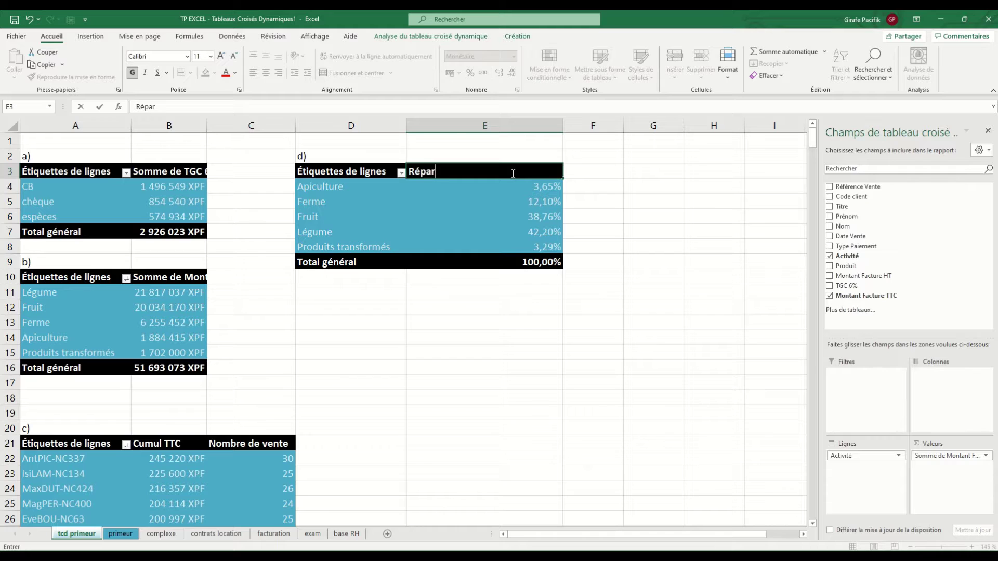
text(tition du CA)
key(Return)
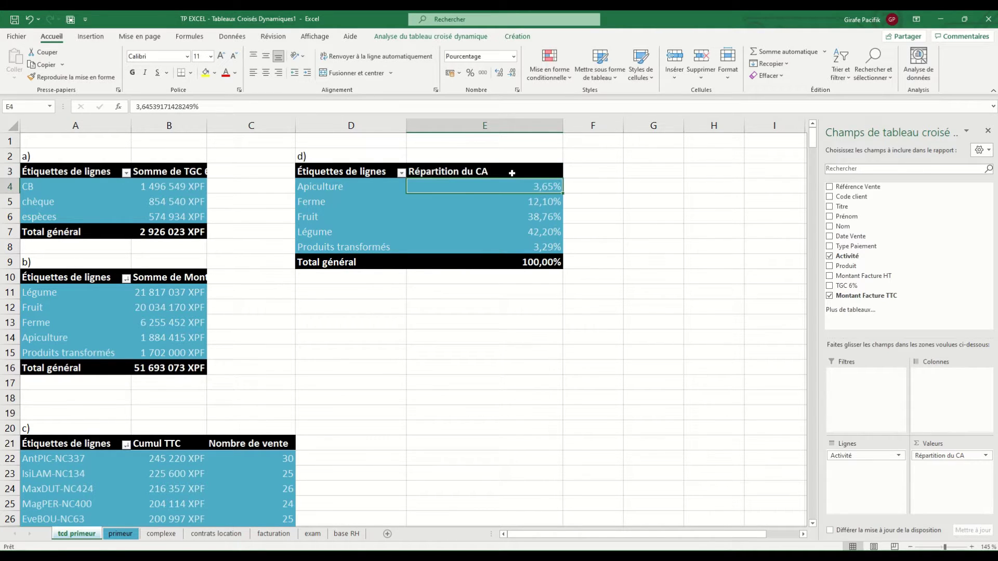
double_click(561, 129)
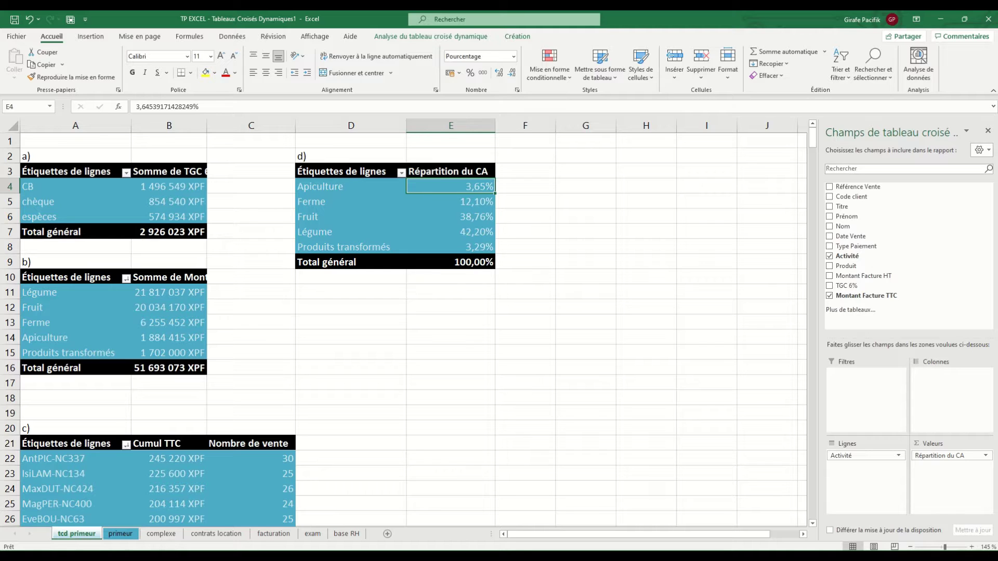
Step: Copy pivot table d) together with its label to cell E13 and relabel the copy "e)"
click(365, 222)
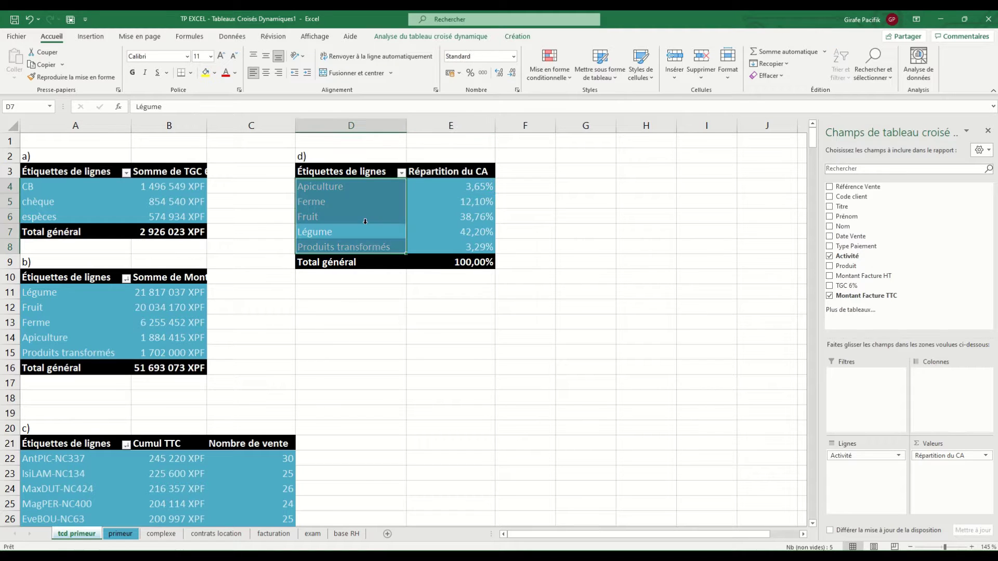
key(ctrl+a)
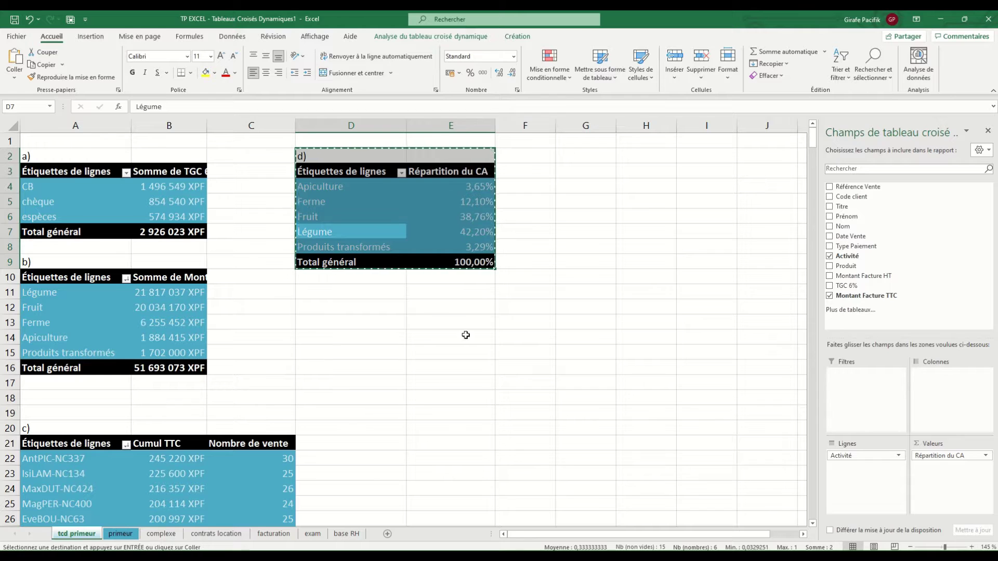
key(ctrl+c)
click(450, 323)
key(ctrl+v)
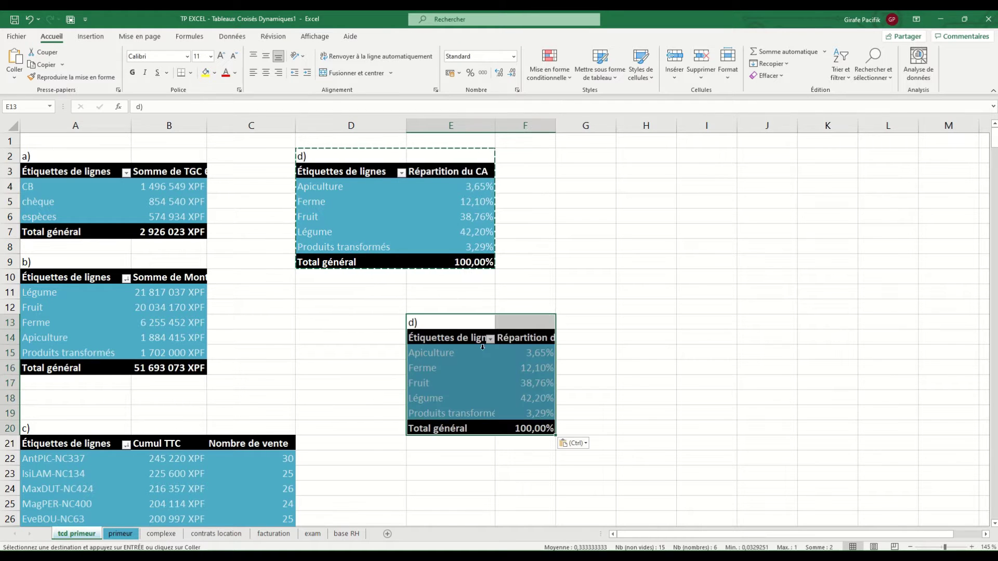
click(435, 325)
text(e))
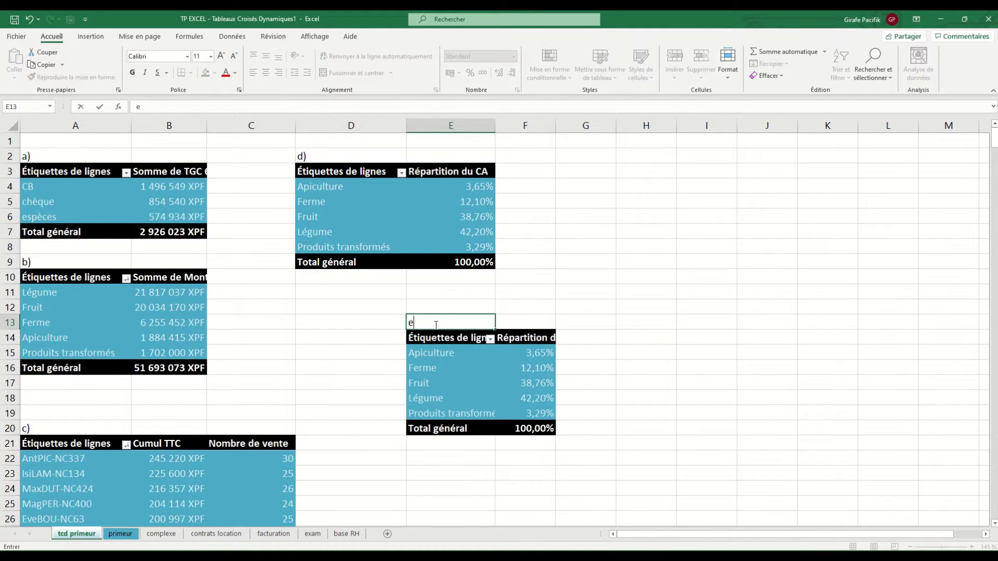
key(Return)
Step: Replace Activité with Produit as the row field of pivot table e) and add Titre as its column field
drag(850, 455, 777, 405)
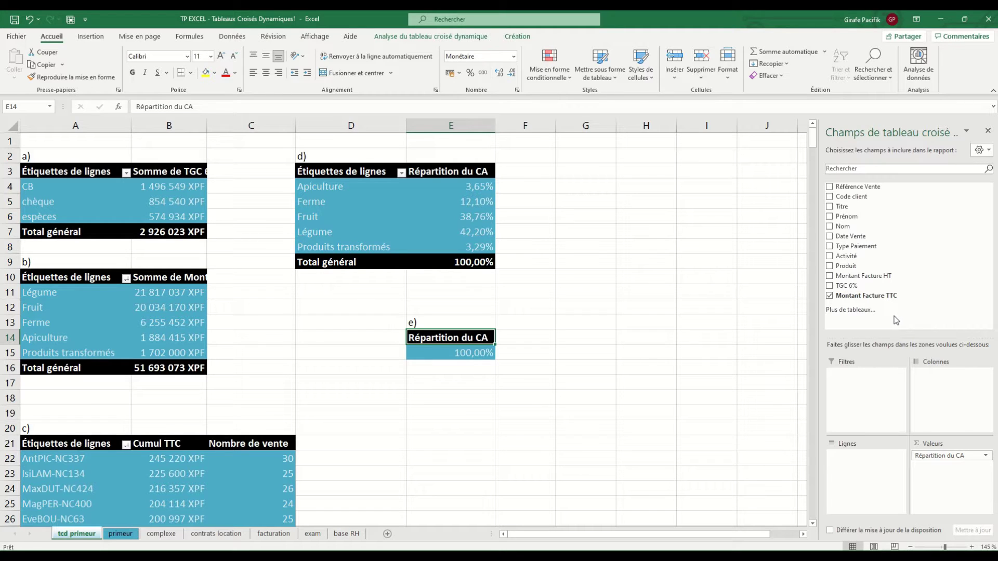
drag(880, 266, 860, 463)
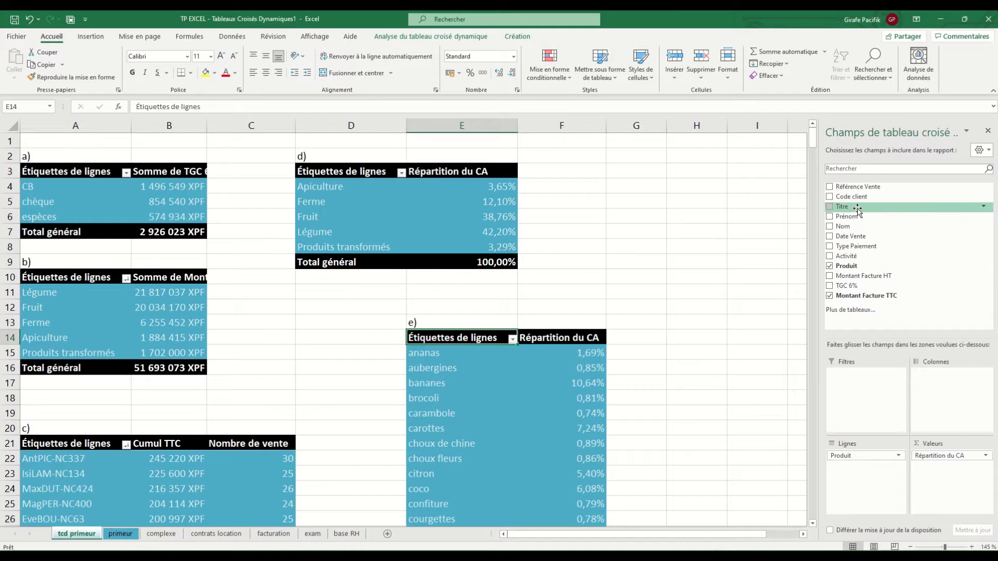
drag(857, 210, 875, 481)
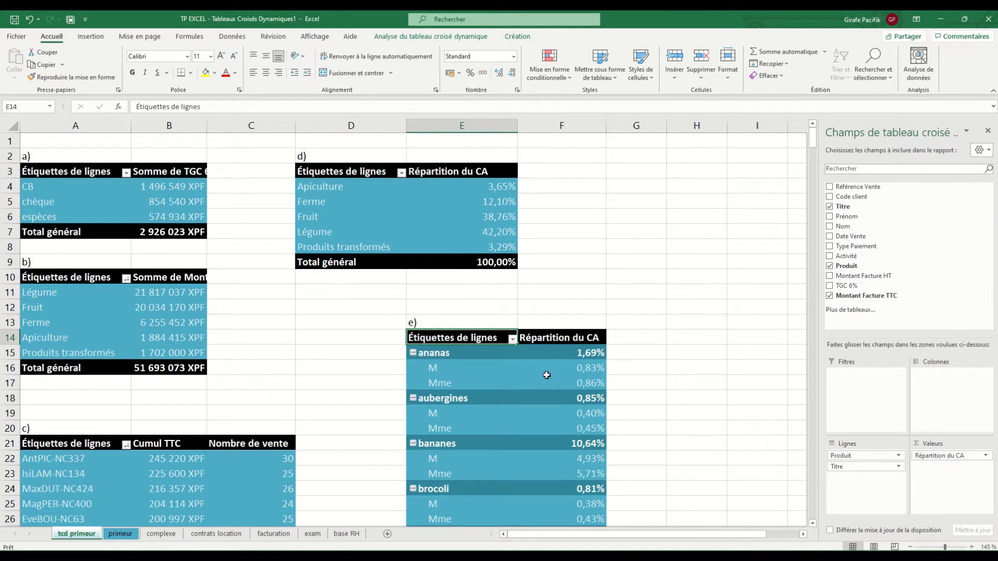
drag(842, 466, 946, 410)
Step: Show the Répartition du CA values of pivot table e) as % du total de la colonne parente
scroll(703, 403, down, 4)
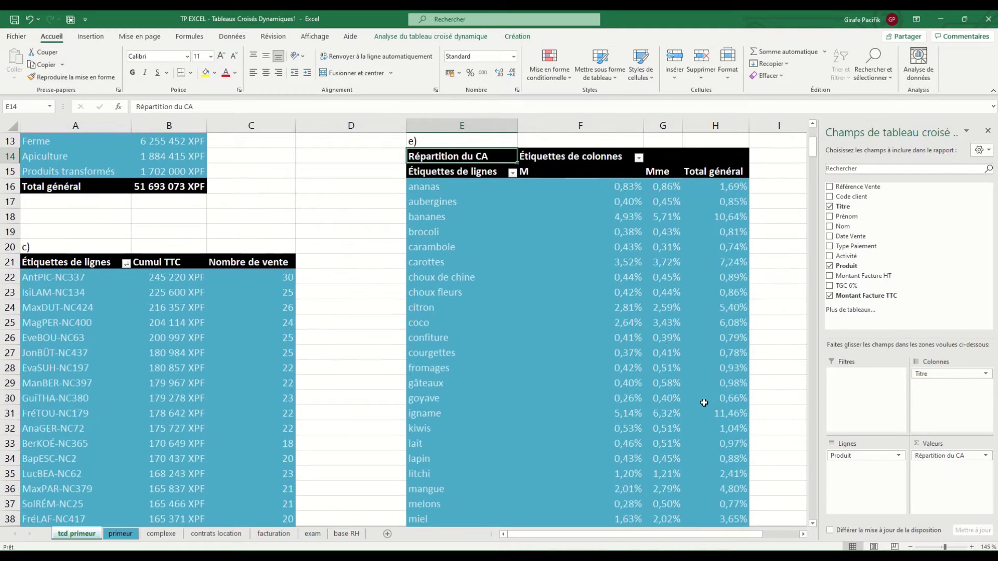
scroll(703, 403, down, 16)
scroll(647, 359, up, 20)
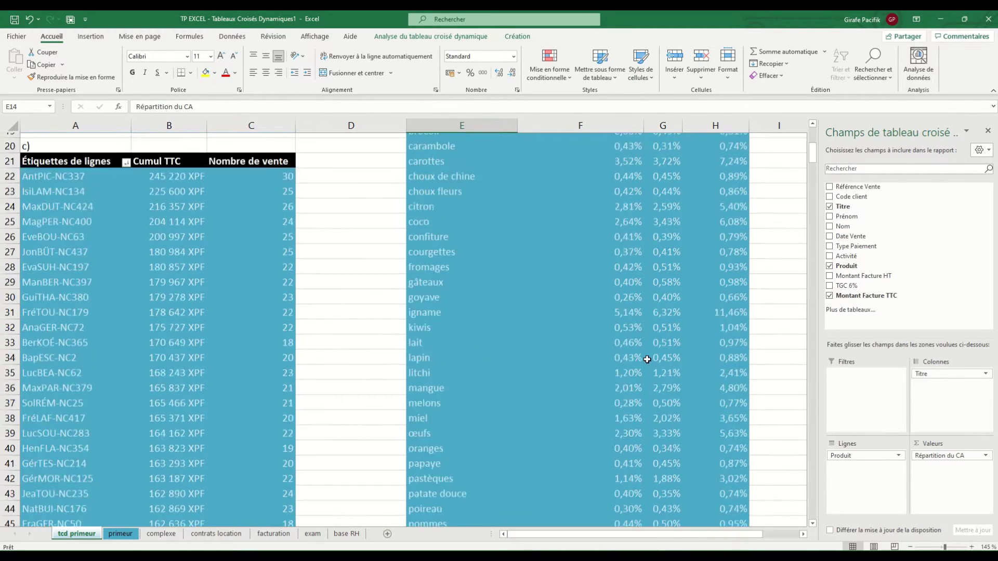
drag(608, 369, 664, 369)
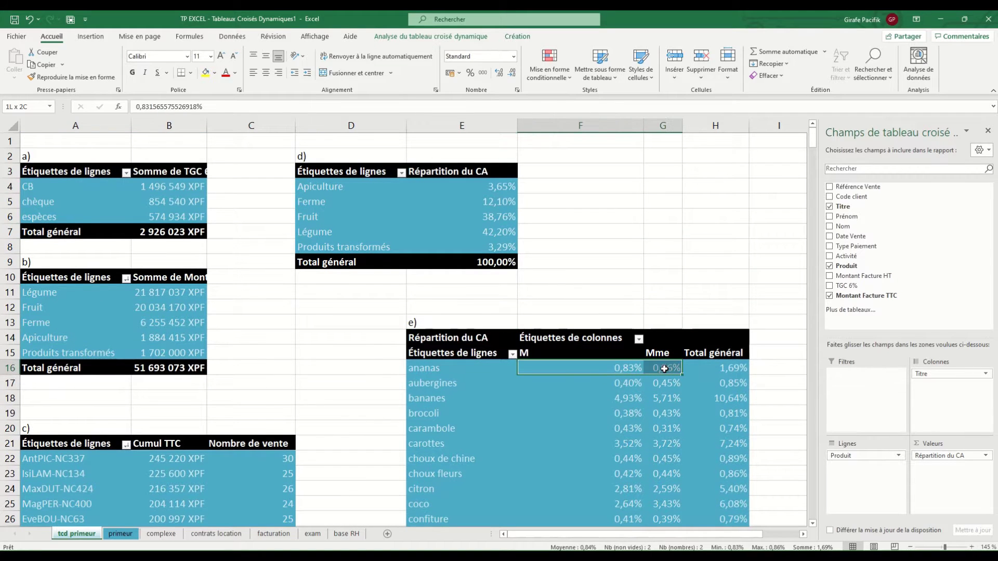
right_click(620, 368)
mouse_move(692, 306)
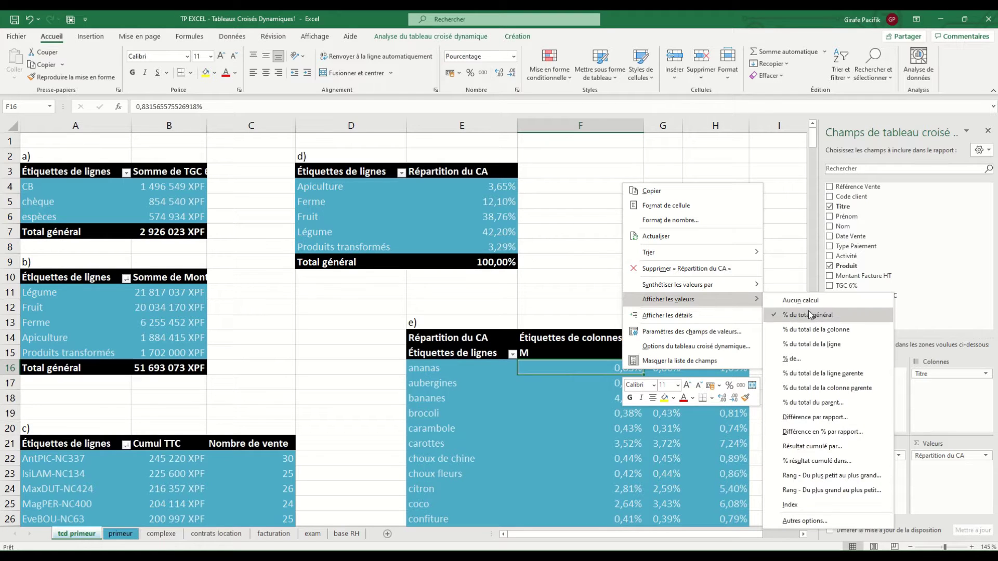
click(819, 392)
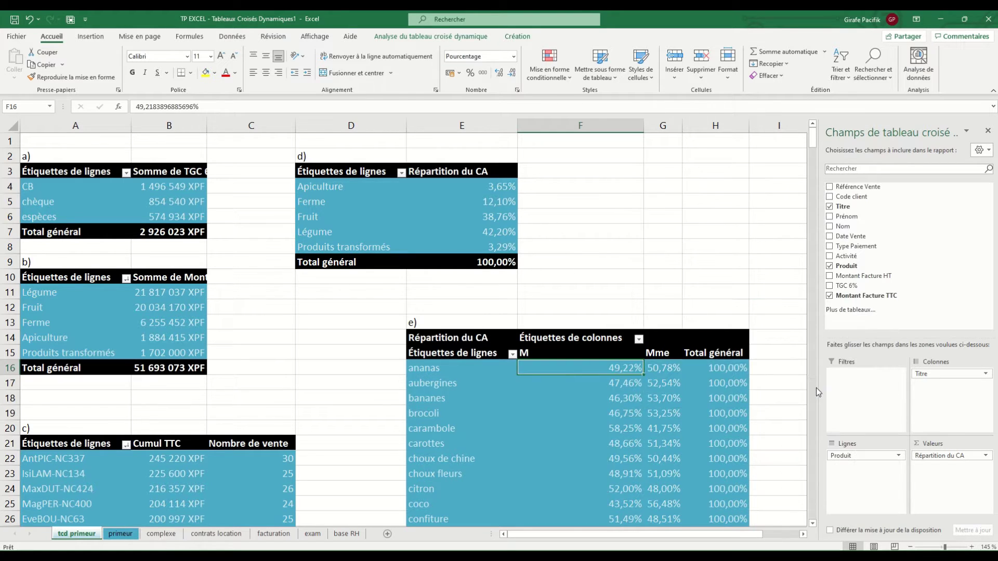
Step: Rename the column labels heading of pivot table e) as "Titre" and autofit column F
click(582, 341)
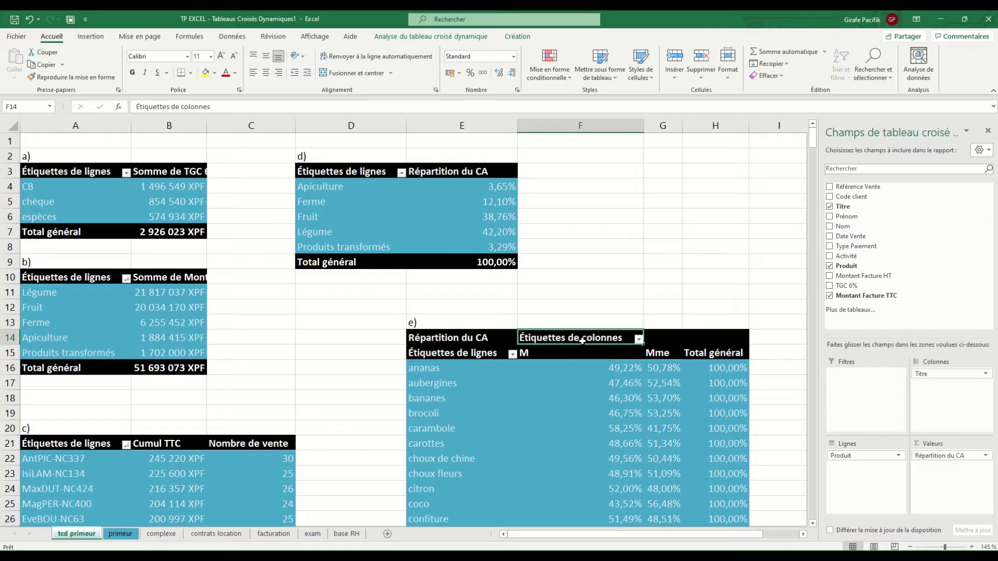
text(Titre)
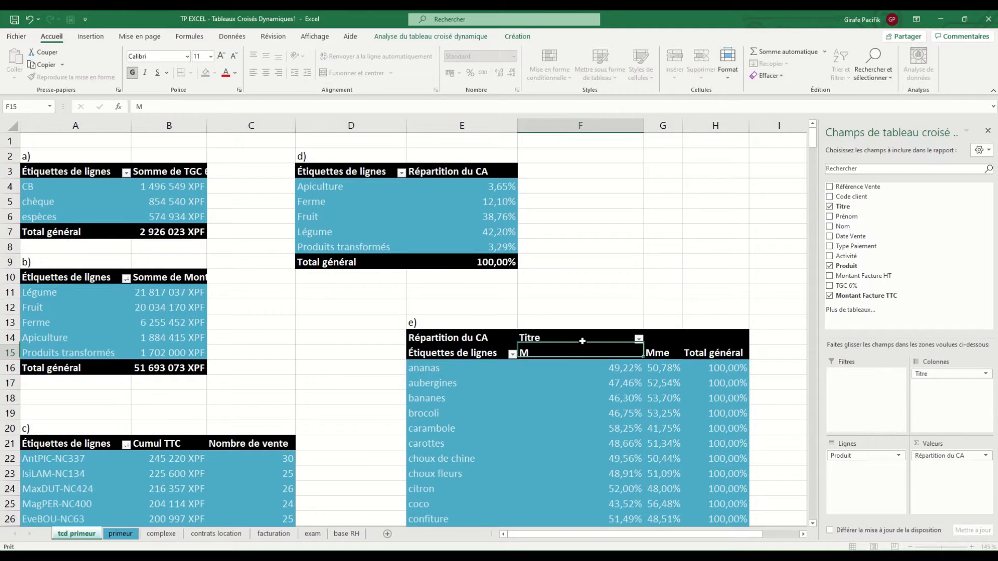
key(Return)
double_click(643, 128)
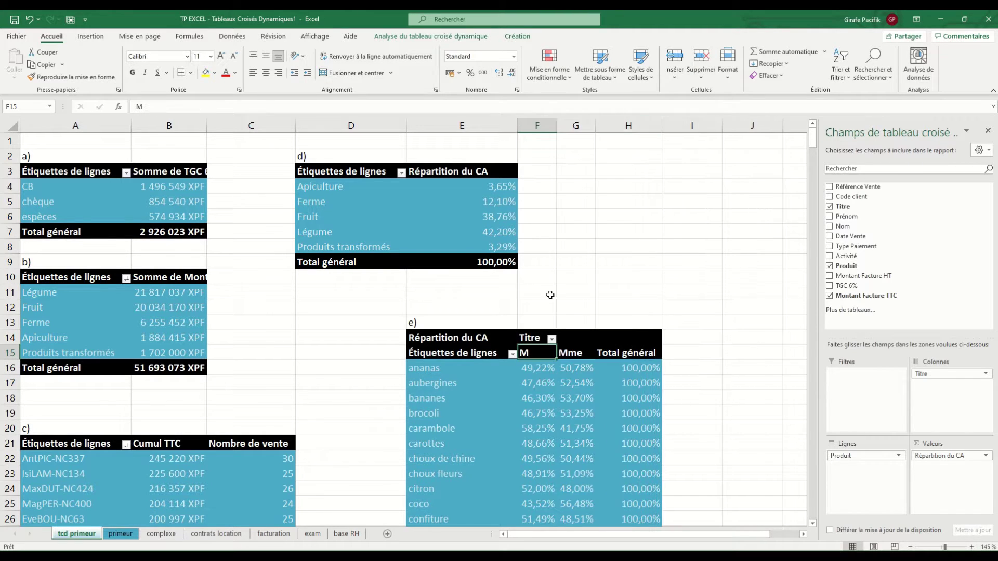
Step: Rename the row labels heading of pivot table e) as "Produit"
click(463, 356)
text(Prod)
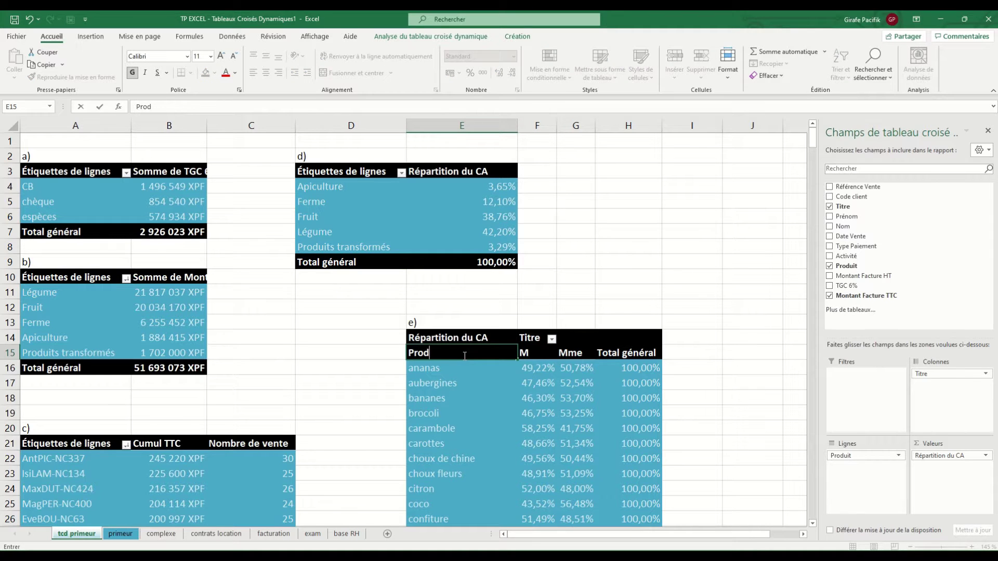
text(uit)
key(Return)
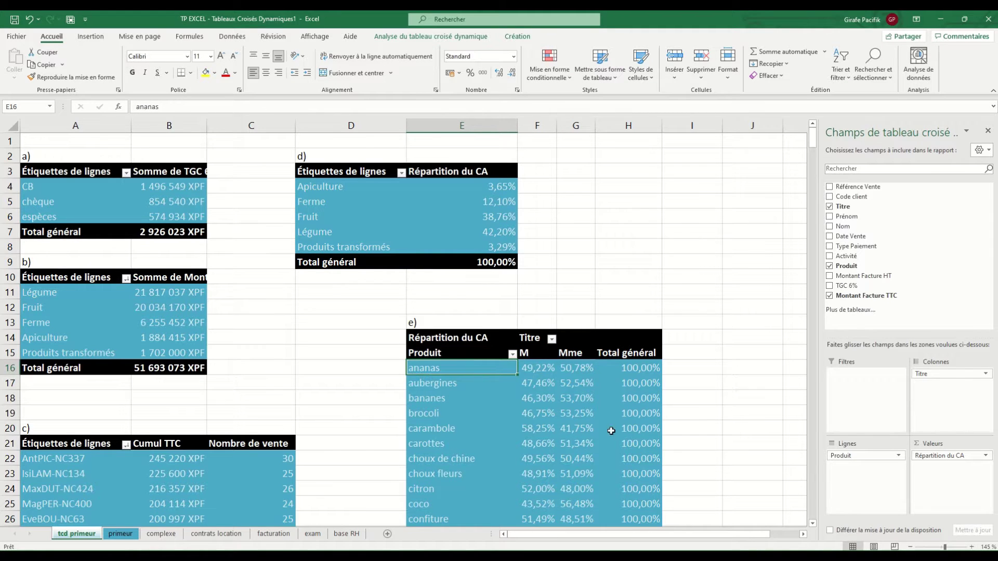
mouse_move(546, 371)
mouse_down()
mouse_move(566, 372)
mouse_move(555, 387)
mouse_up()
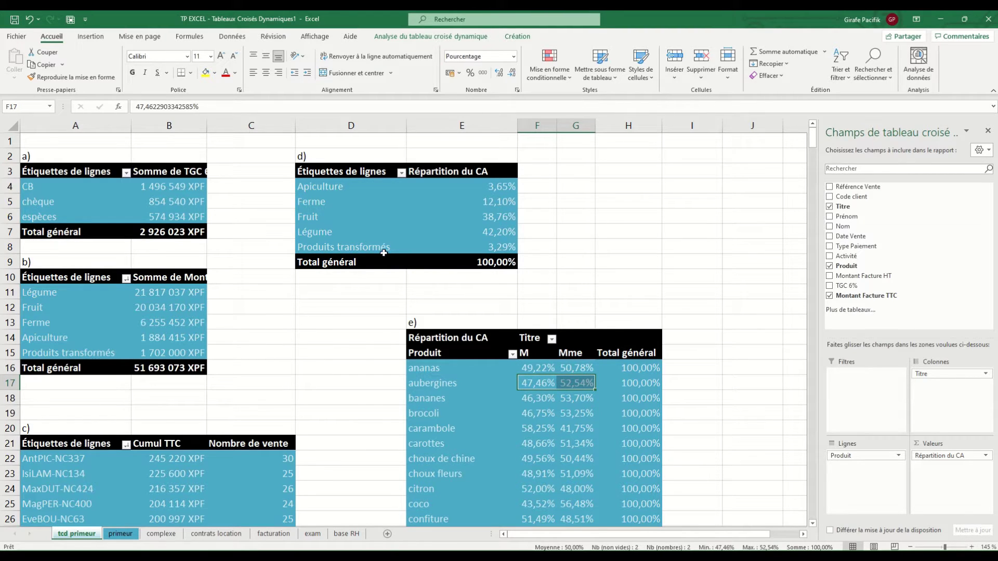
Step: Copy pivot table b) together with its label to cell J3 and relabel the copy "f)"
click(365, 215)
drag(168, 294, 182, 301)
key(ctrl+a)
key(ctrl+c)
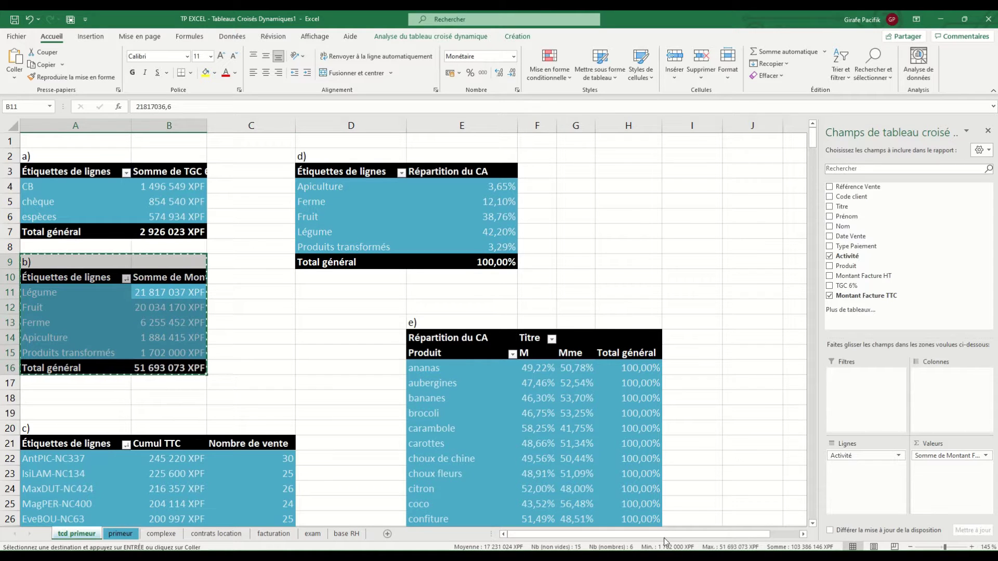
scroll(639, 452, down, 16)
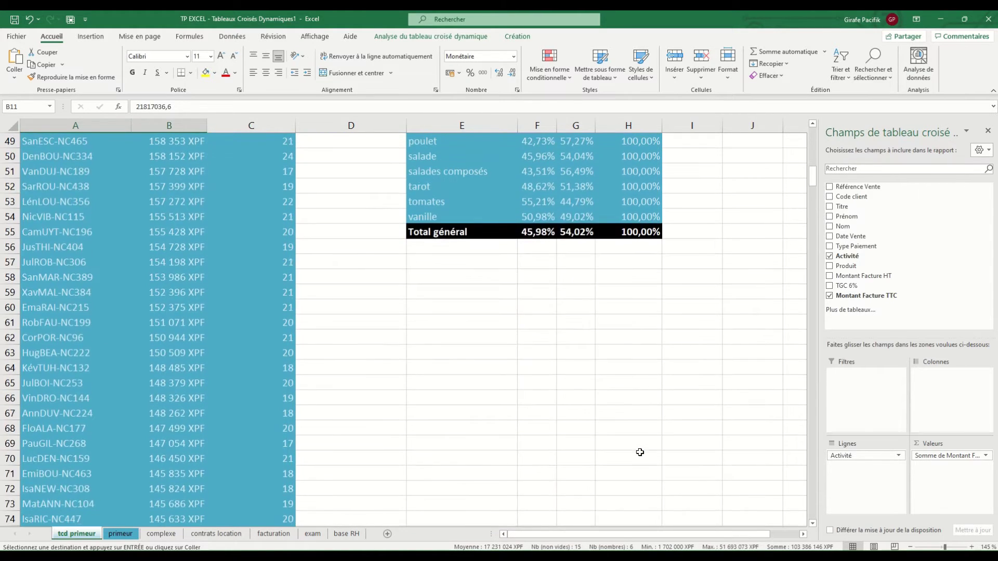
scroll(639, 452, up, 16)
drag(671, 535, 715, 536)
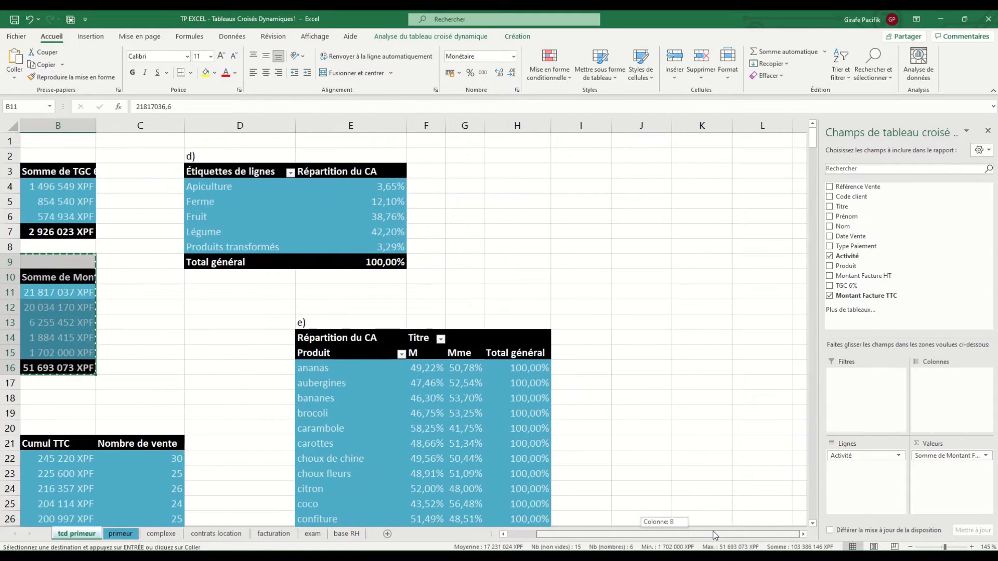
click(644, 172)
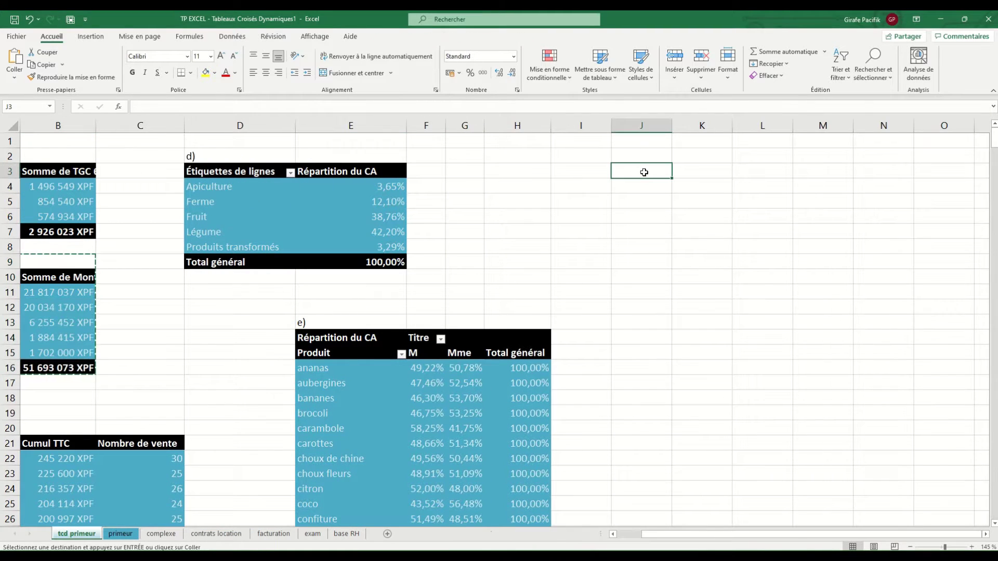
key(ctrl+v)
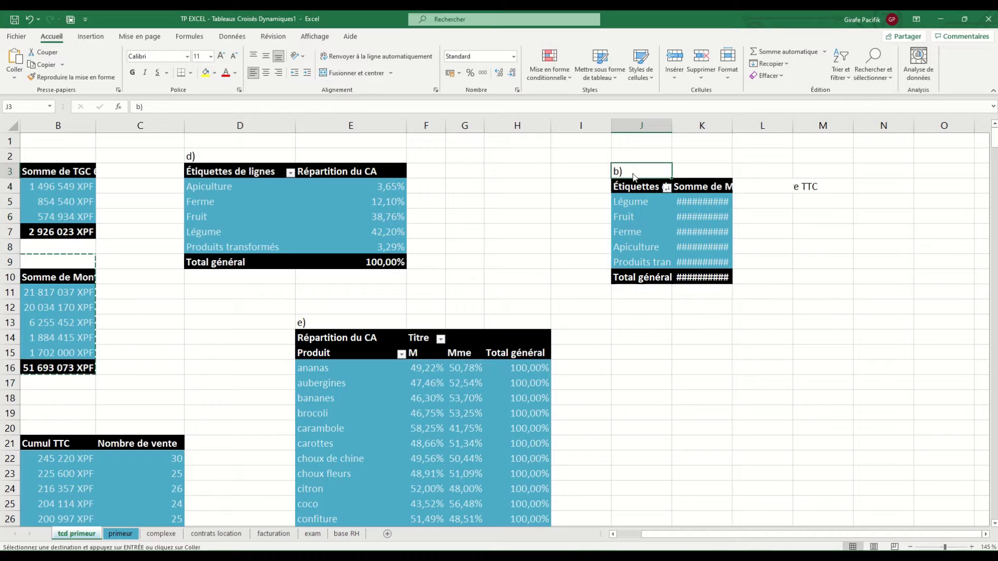
text(f))
key(Return)
Step: Replace the value field of pivot table f) with the sum of Montant Facture HT
click(635, 178)
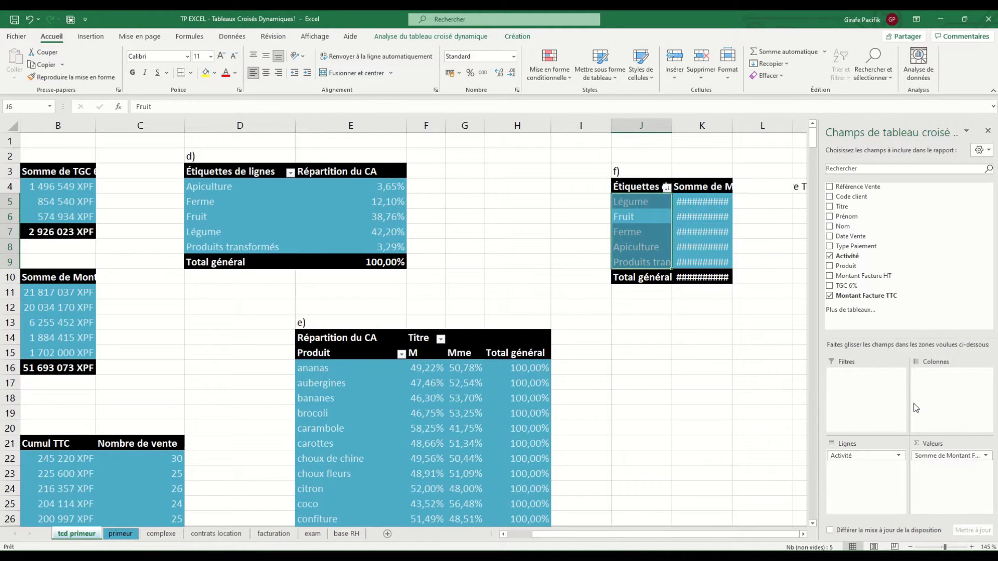
drag(951, 456, 768, 397)
drag(859, 276, 946, 471)
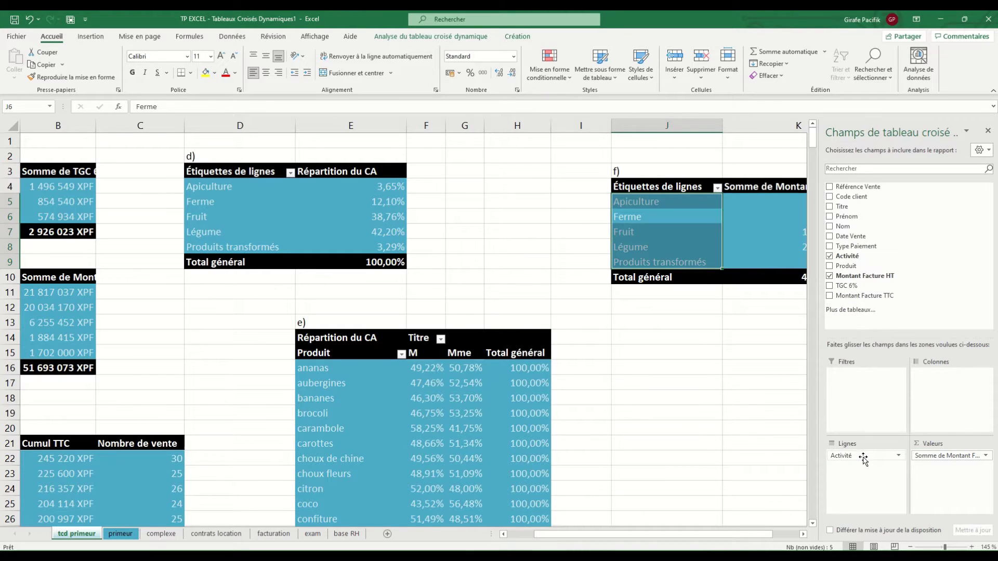
Step: Replace Activité with Date Vente in the rows of pivot table f), keeping only the Mois grouping
drag(782, 420, 781, 420)
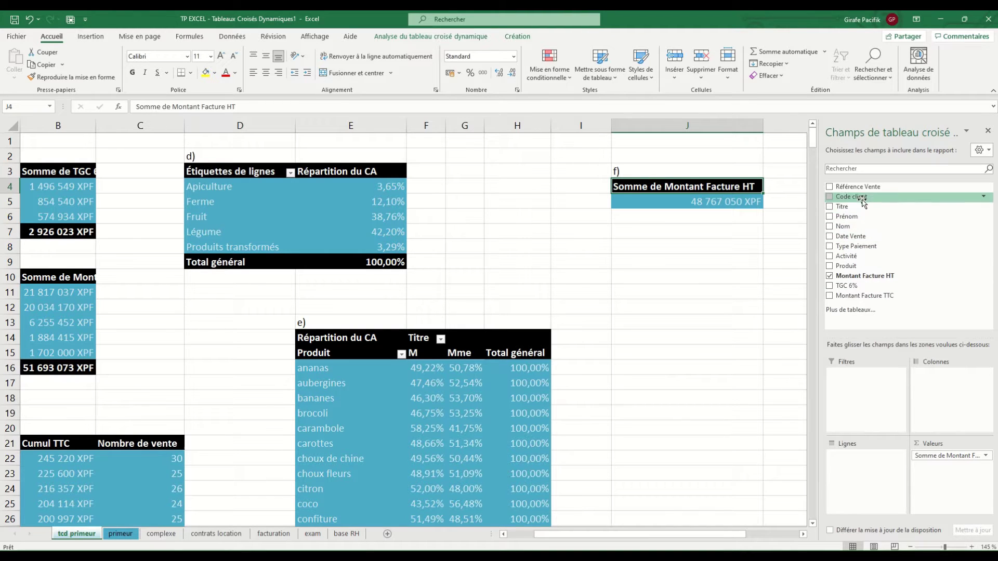
drag(863, 236, 865, 464)
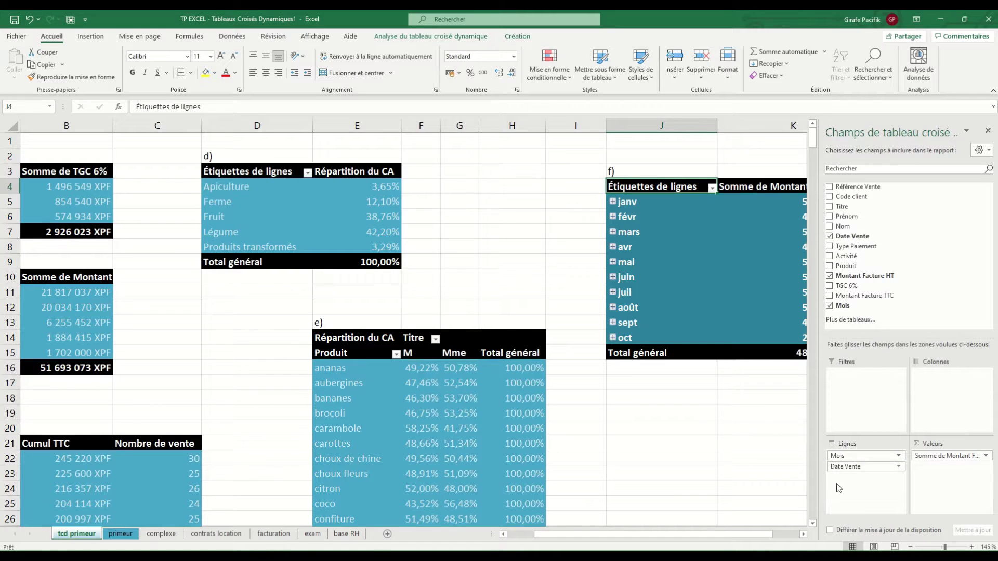
click(806, 532)
click(806, 531)
drag(852, 466, 793, 463)
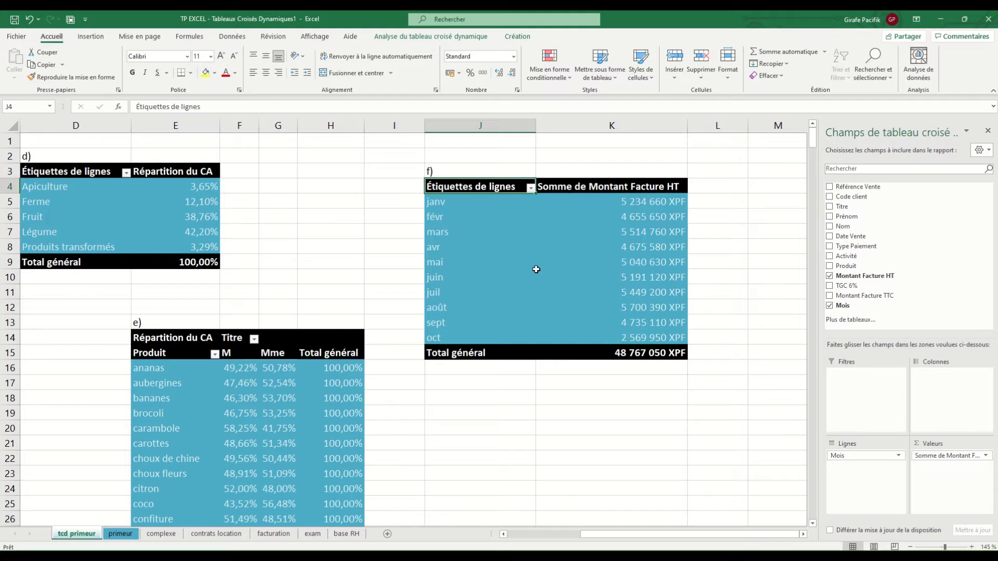
click(512, 251)
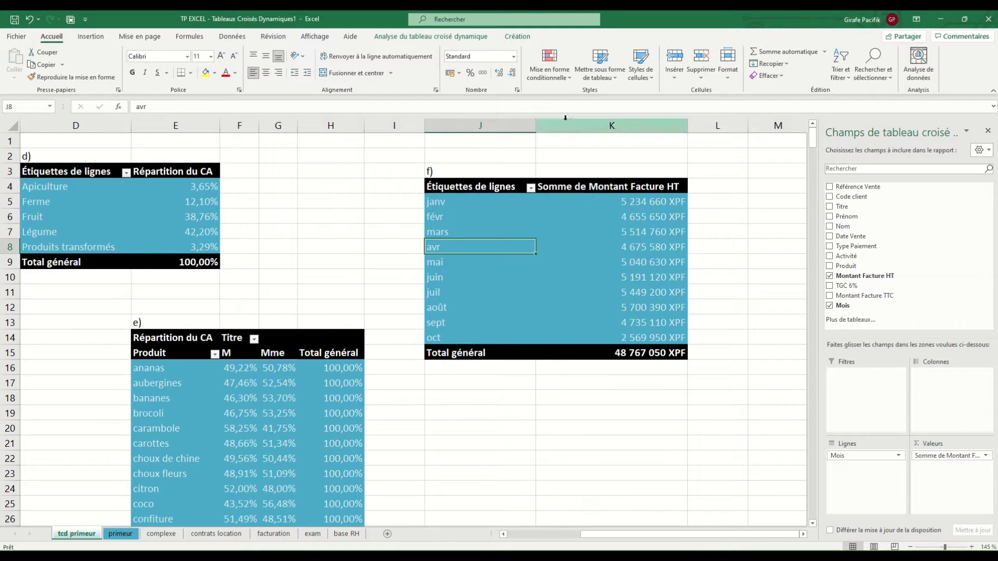
Step: Insert a Courbe pivot chart from pivot table f), place it just below the table and delete its title
click(469, 37)
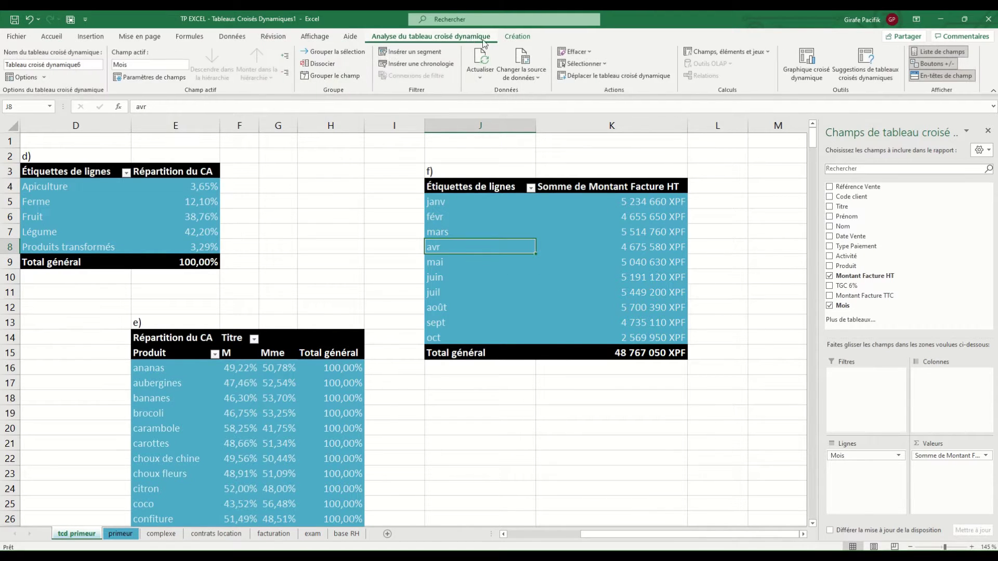
click(807, 70)
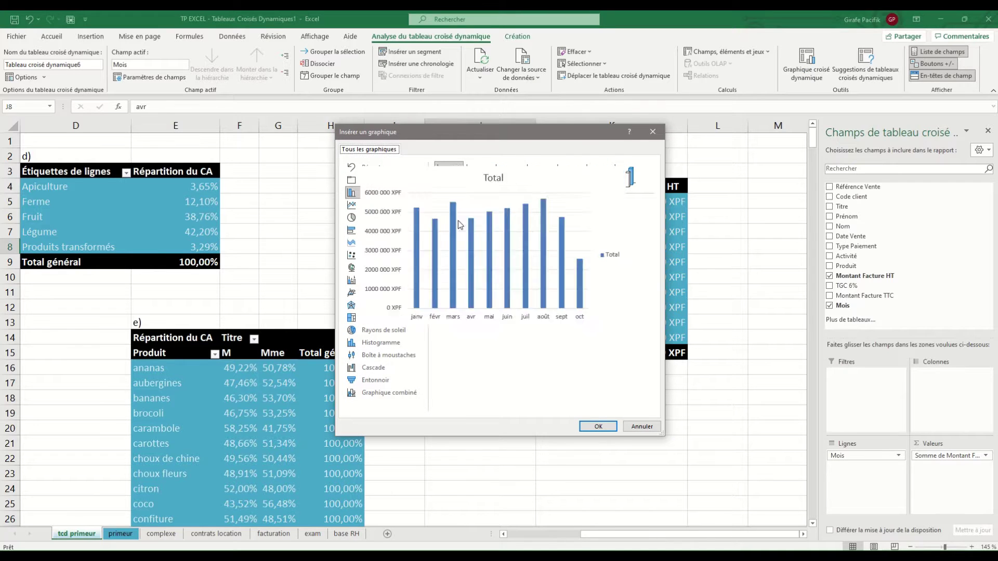
click(398, 207)
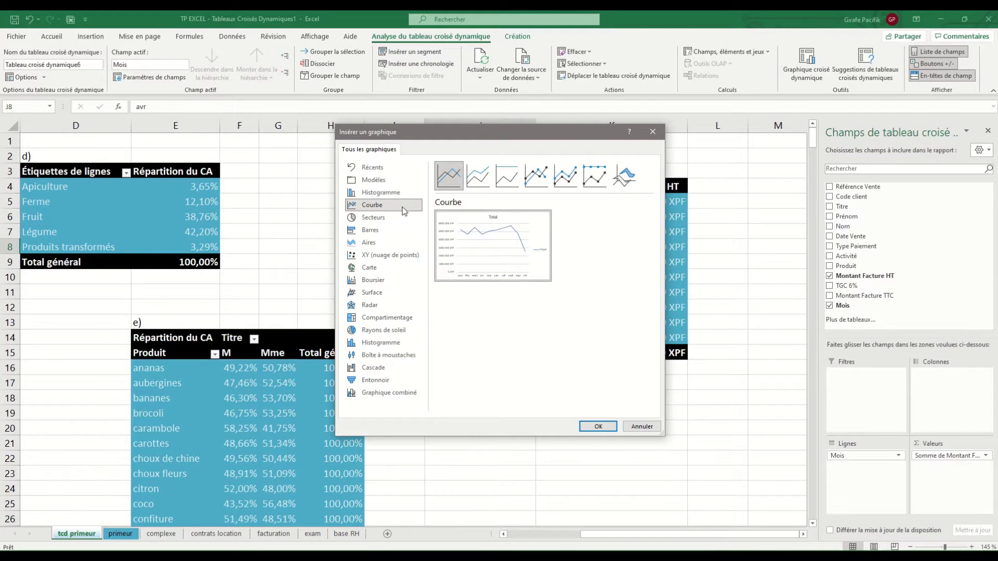
click(597, 426)
drag(541, 260, 714, 401)
click(586, 399)
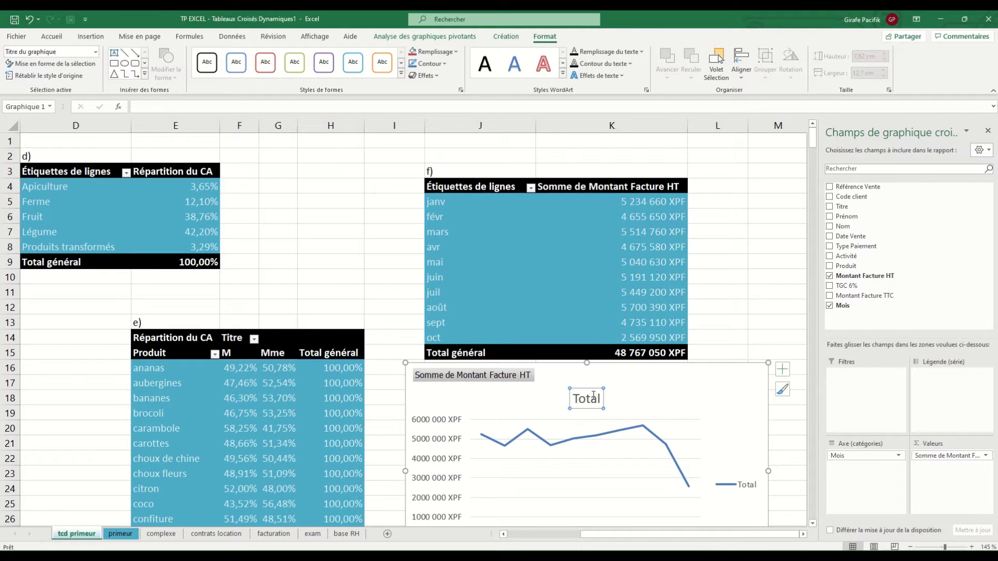
key(Delete)
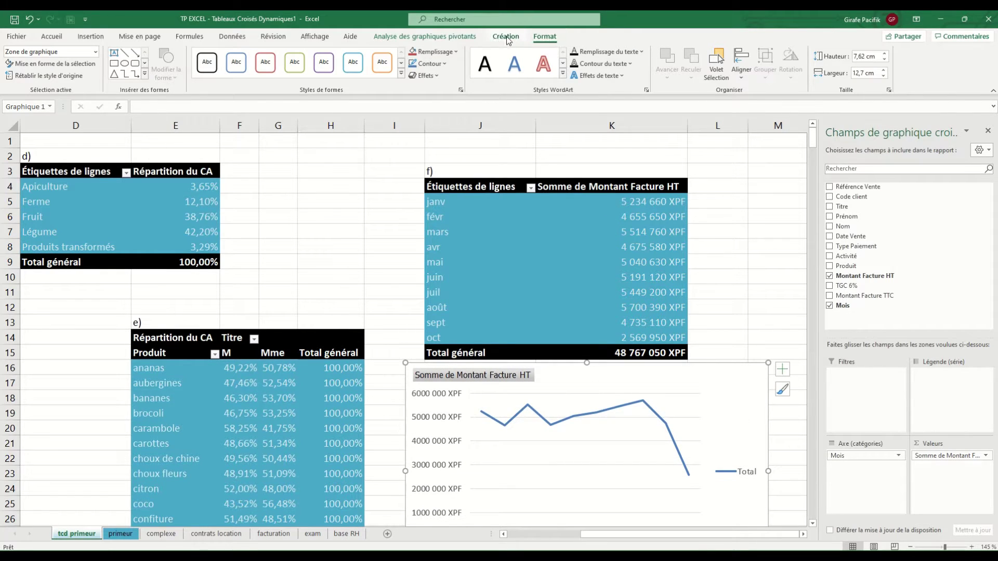
Step: Apply the dark grey chart style with line markers and the turquoise monochrome palette to the pivot chart
click(506, 36)
click(451, 63)
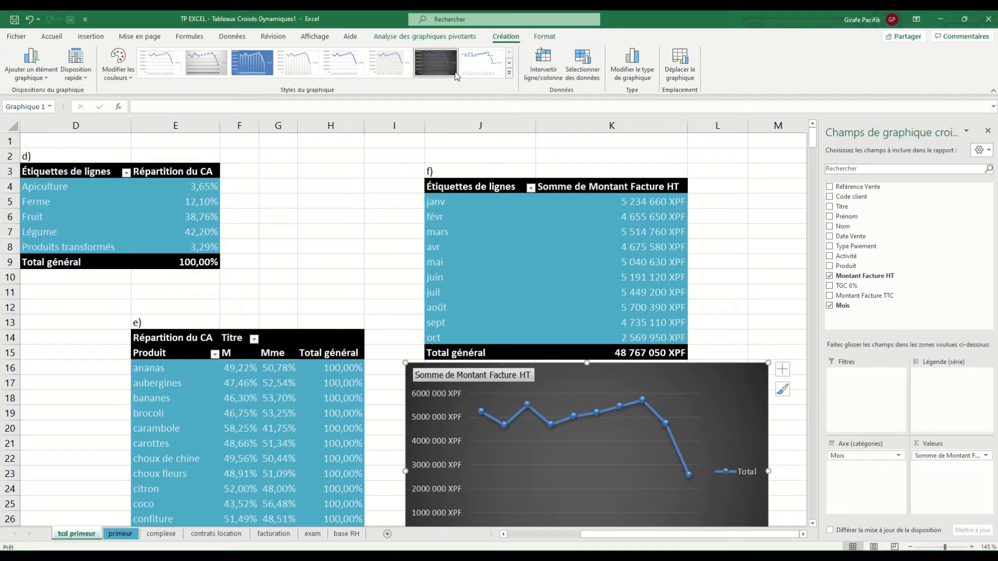
click(509, 73)
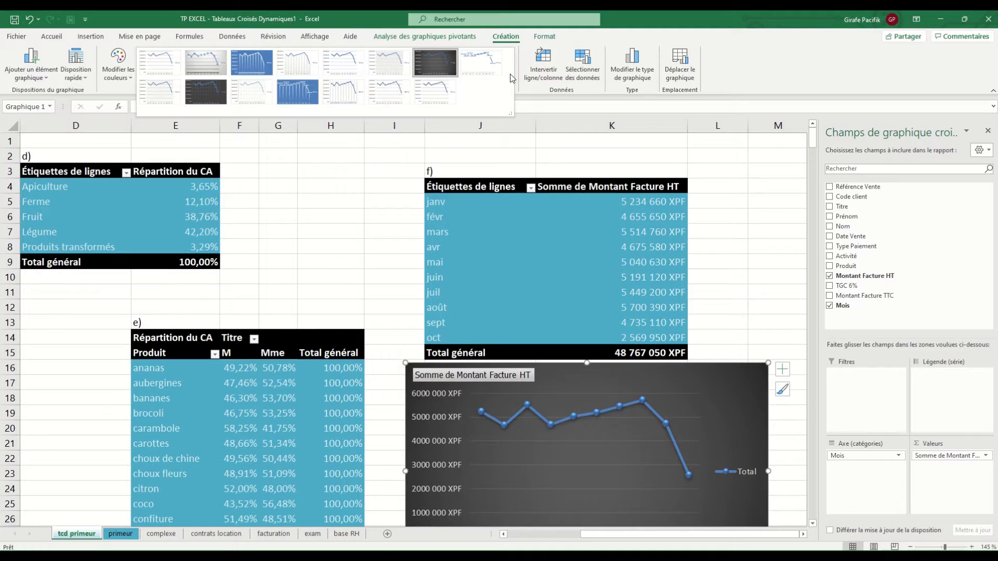
click(726, 420)
click(113, 77)
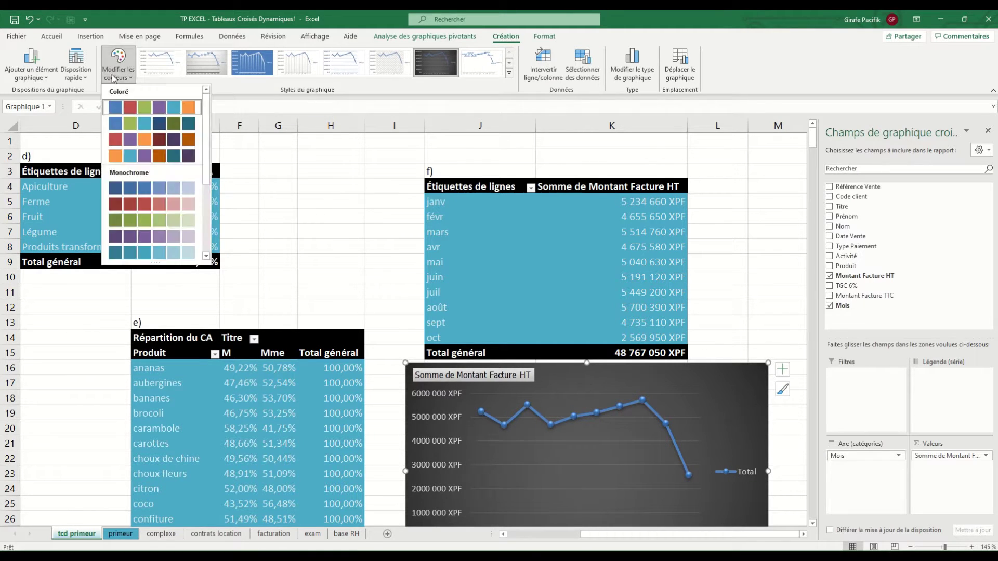
click(156, 253)
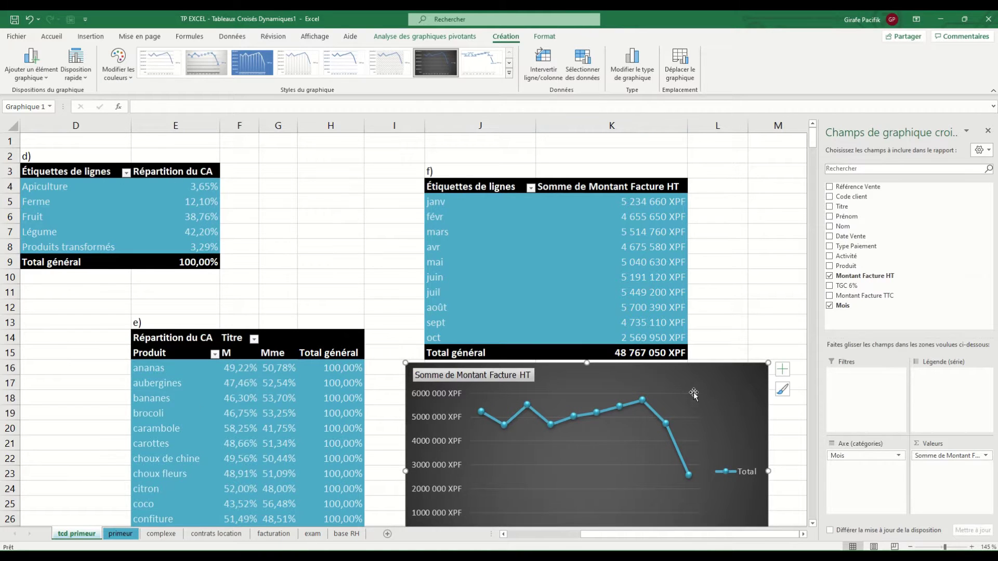
scroll(694, 395, down, 4)
scroll(694, 394, up, 4)
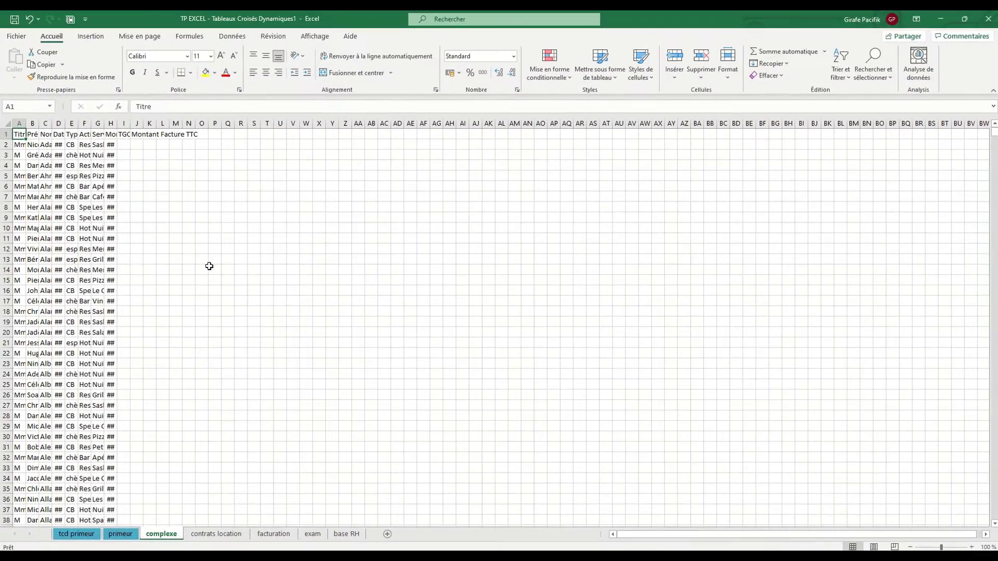
Step: Format the complexe sheet's data as a table with headers in an orange Moyen style and name it tab_complexe
click(78, 219)
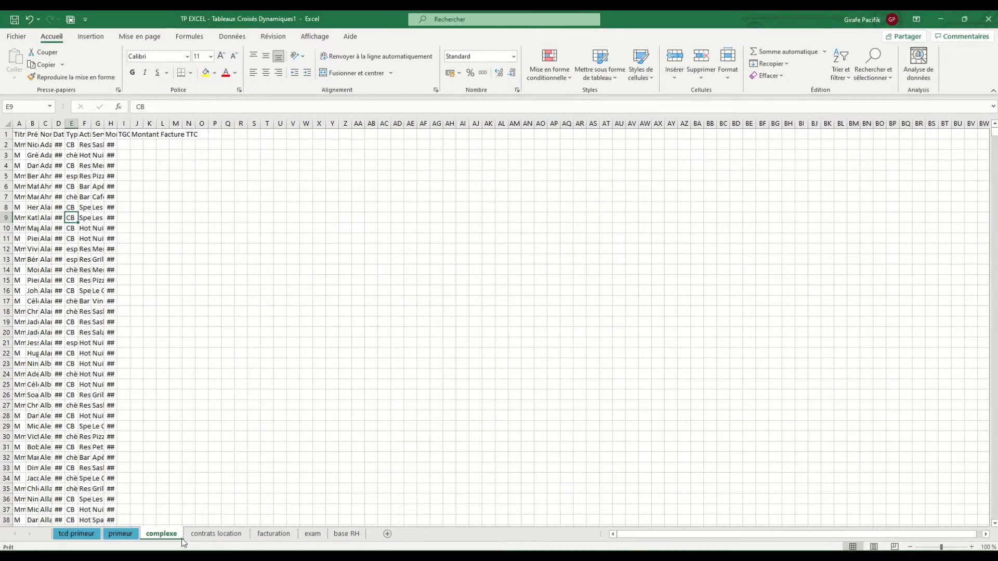
click(599, 63)
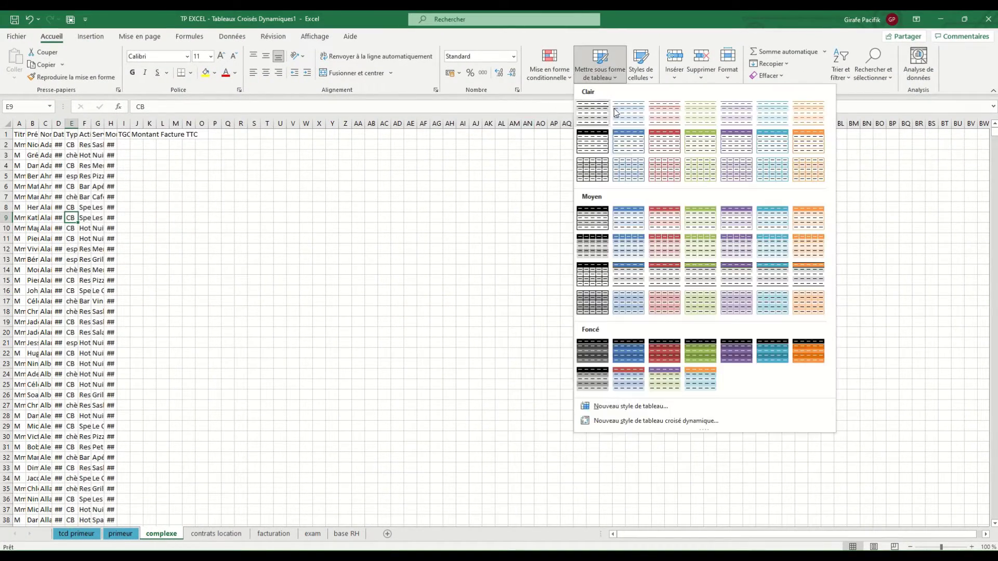
click(809, 249)
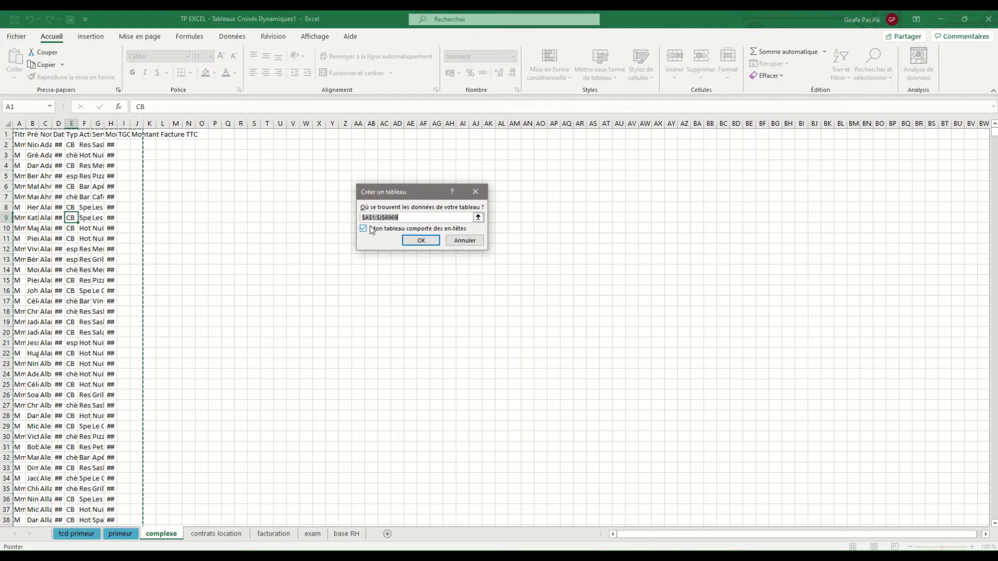
click(432, 241)
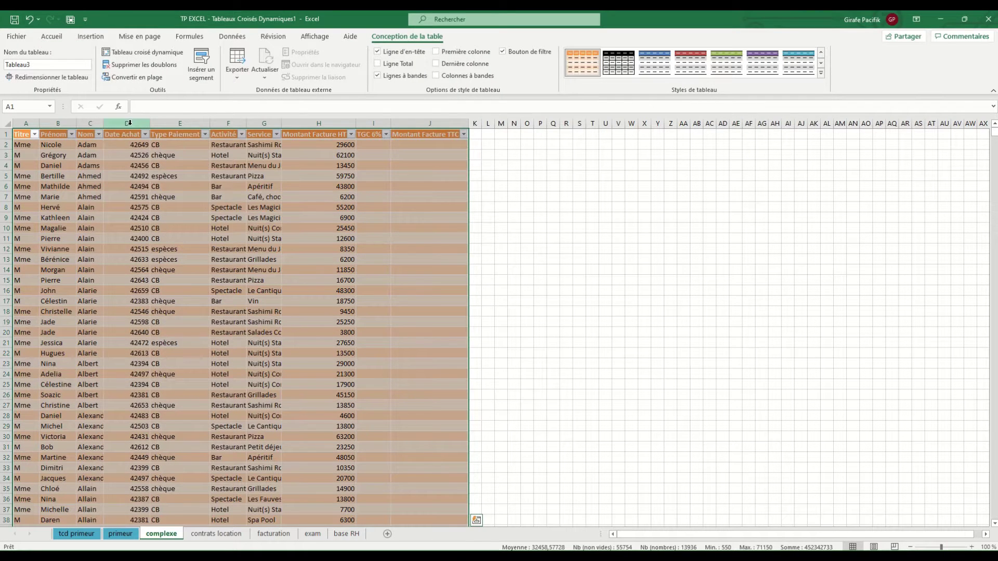
click(71, 65)
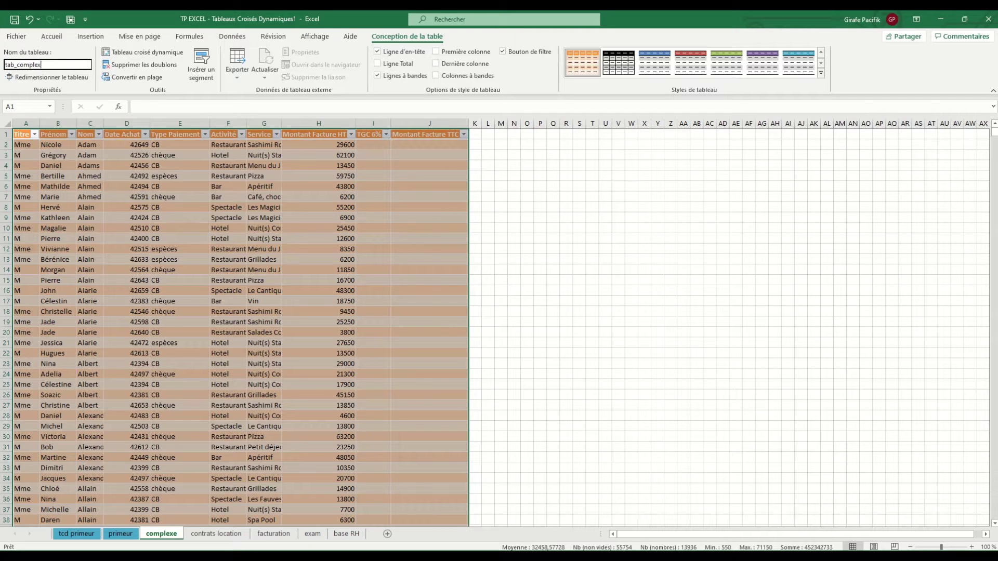
Step: Format the Date Achat column of tab_complexe as Date courte
click(127, 123)
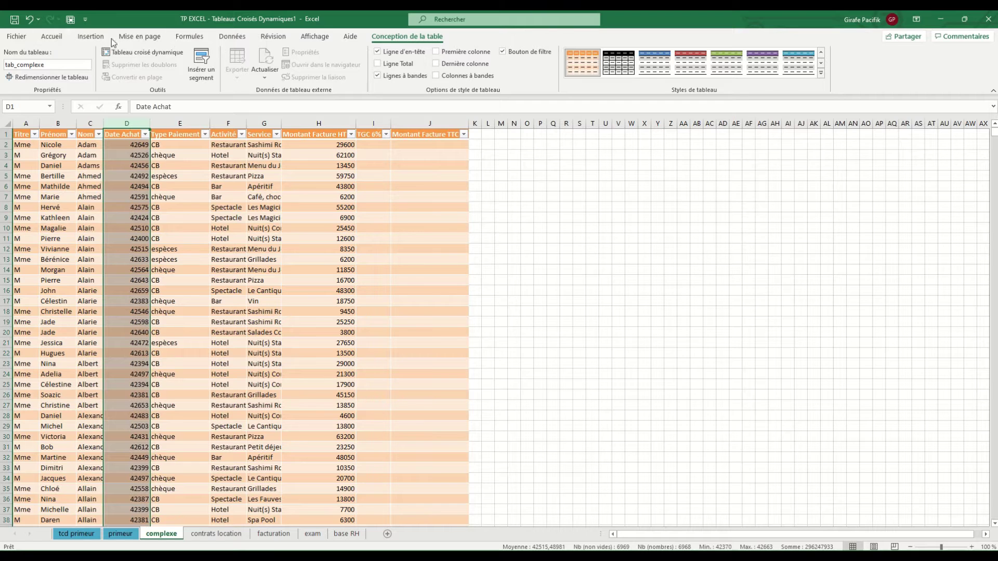
click(55, 39)
click(512, 56)
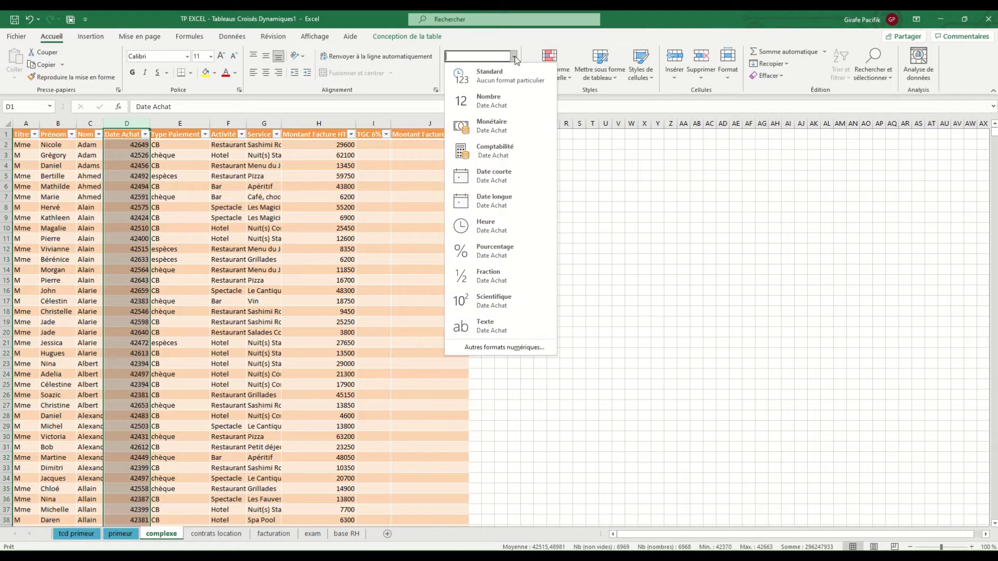
click(507, 176)
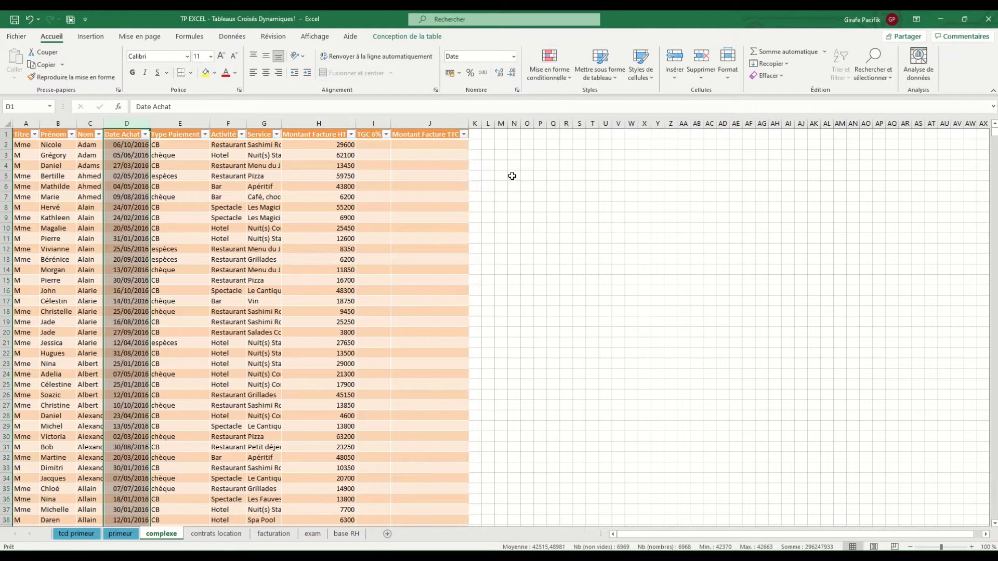
Step: Fill the TGC 6% column with the formula =[@[Montant Facture HT]]*6%
click(381, 145)
text(=)
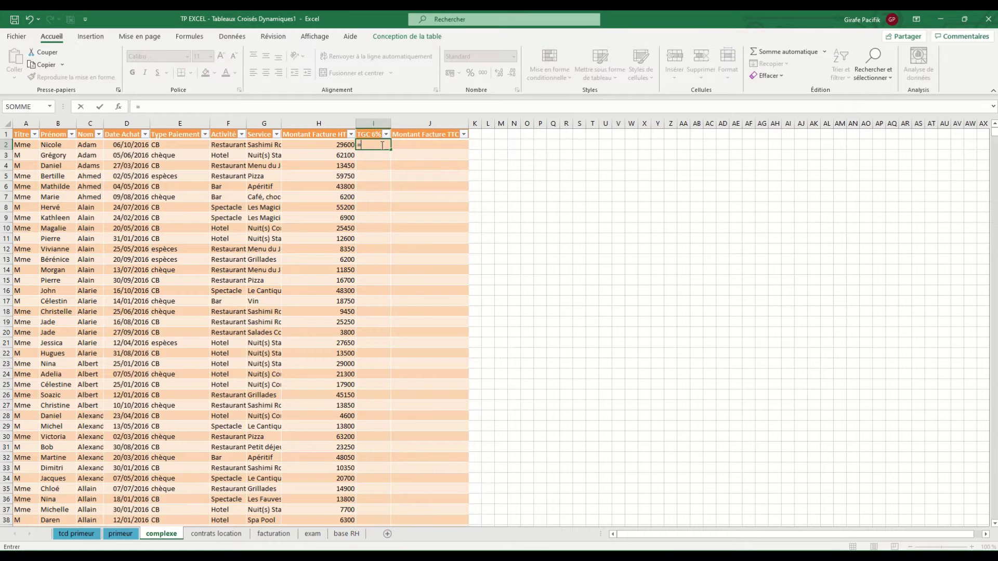
key(Left)
text(*6)
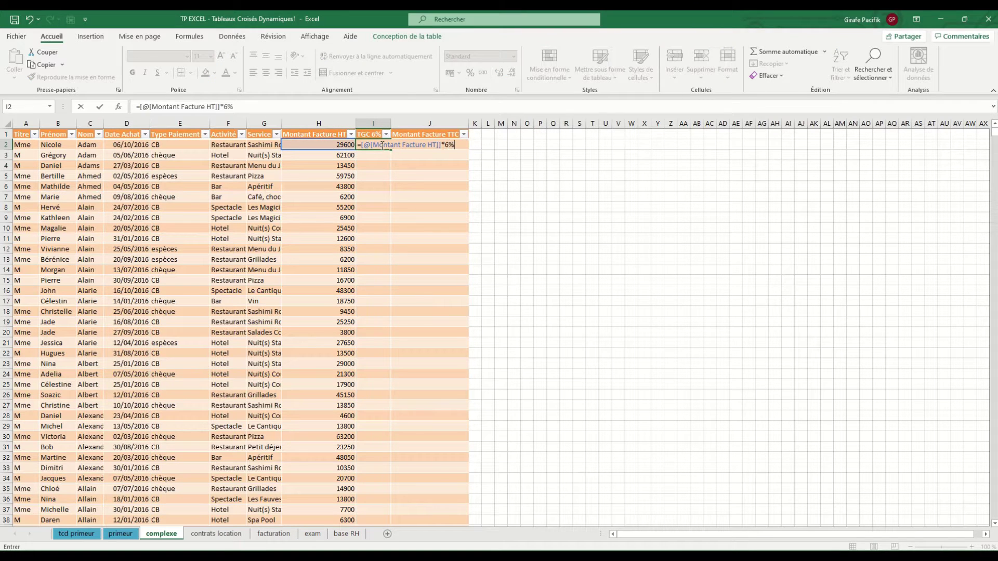
key(Tab)
Step: Fill the Montant Facture TTC column with a formula adding Montant Facture HT and TGC 6%
text(=)
key(Left)
key(Left)
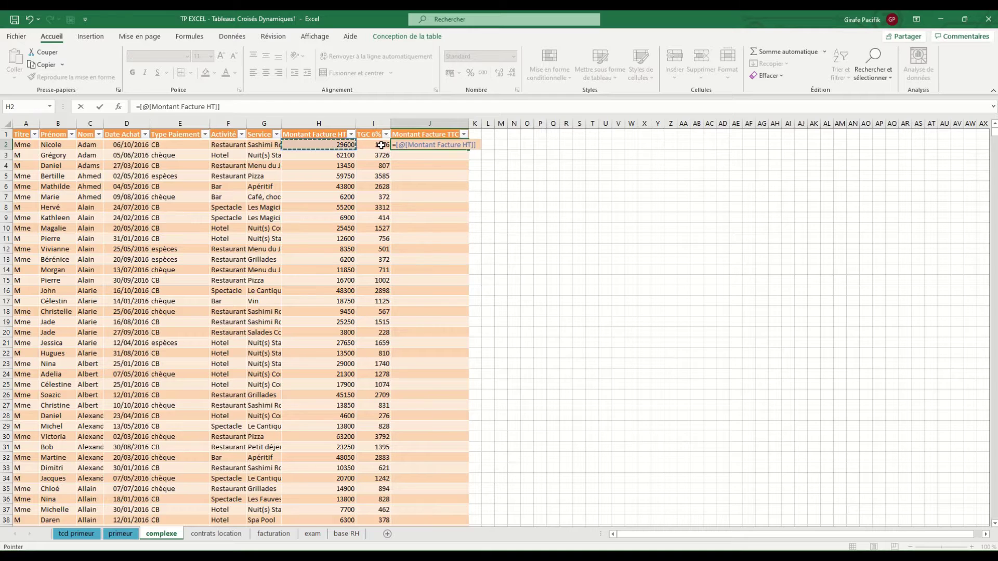
text(+)
key(Left)
key(Return)
Step: Format the Montant Facture HT, TGC 6% and Montant Facture TTC columns as Monétaire with 0 decimals and the XPF symbol
drag(332, 124, 430, 124)
click(517, 89)
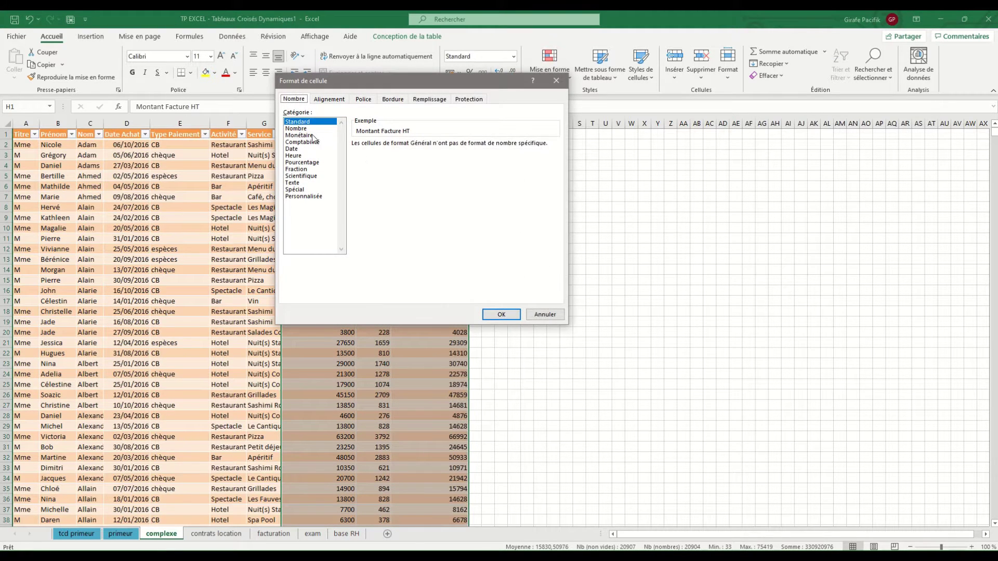
click(313, 136)
click(443, 147)
click(443, 147)
click(444, 158)
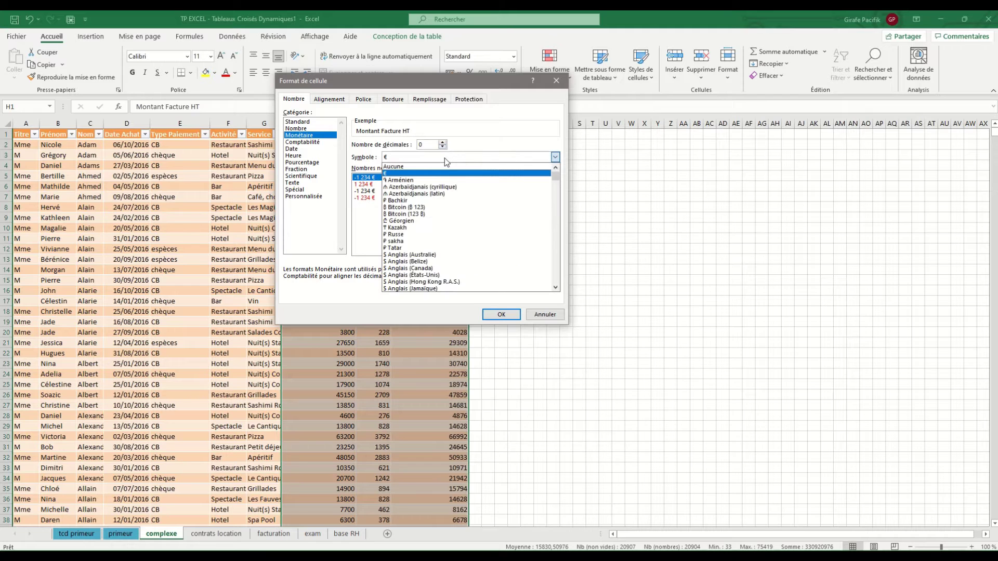
text(xpf)
key(Return)
key(Return)
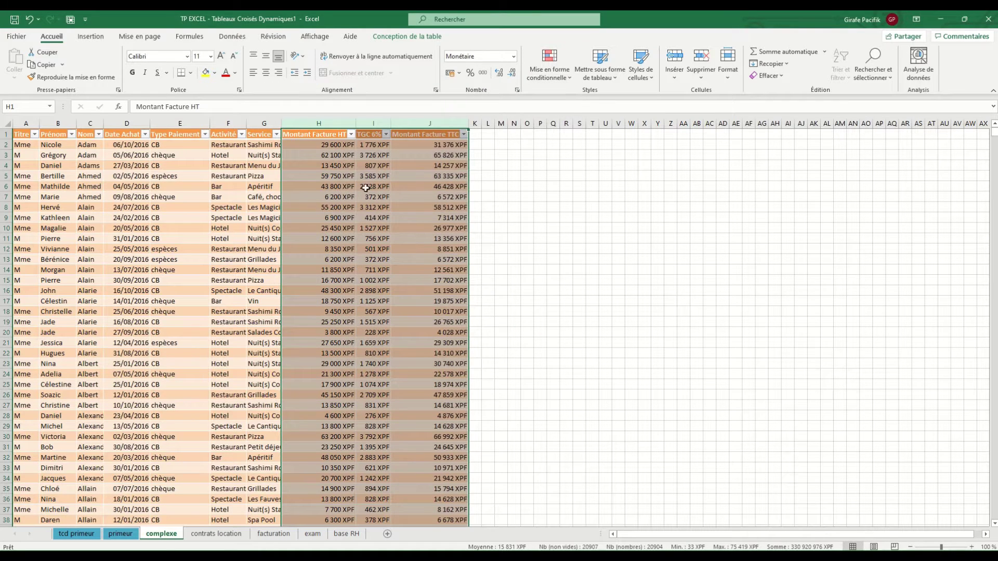
Step: Create a pivot table from tab_complexe on a new worksheet
click(247, 184)
click(407, 36)
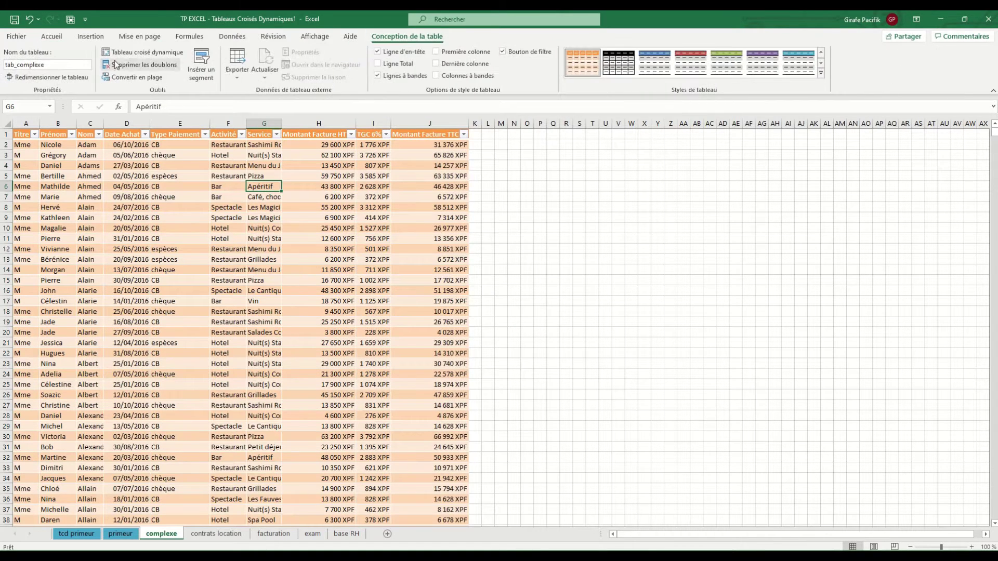
click(144, 53)
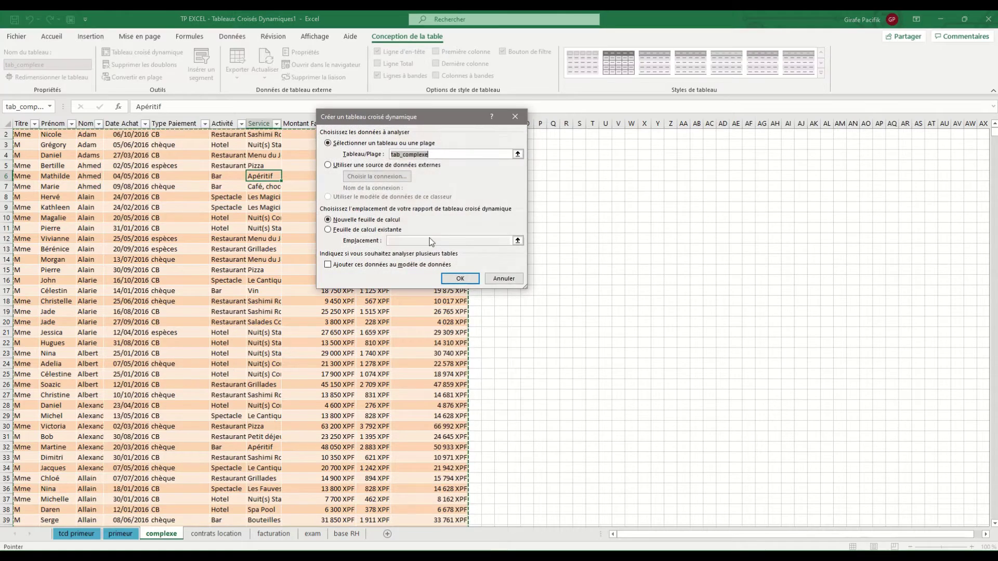
click(460, 279)
Step: Colour the tabs of the complexe sheet and the new pivot table sheet orange
right_click(203, 533)
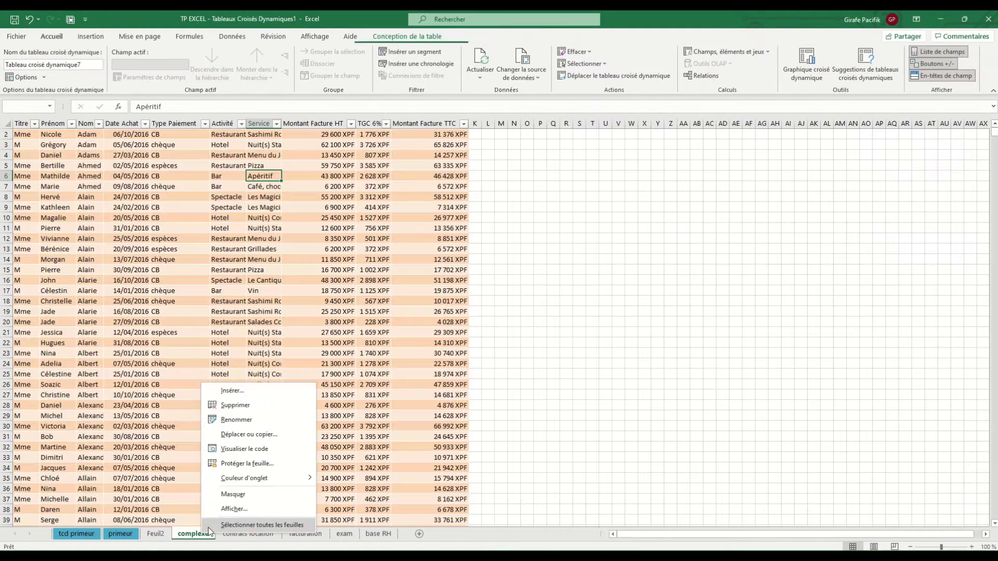
mouse_move(255, 479)
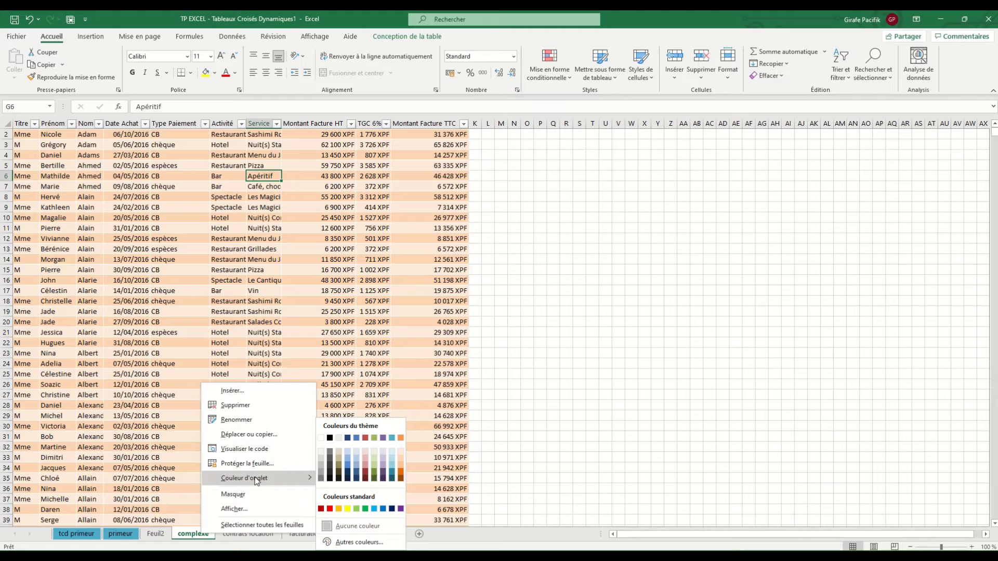
click(401, 438)
right_click(154, 534)
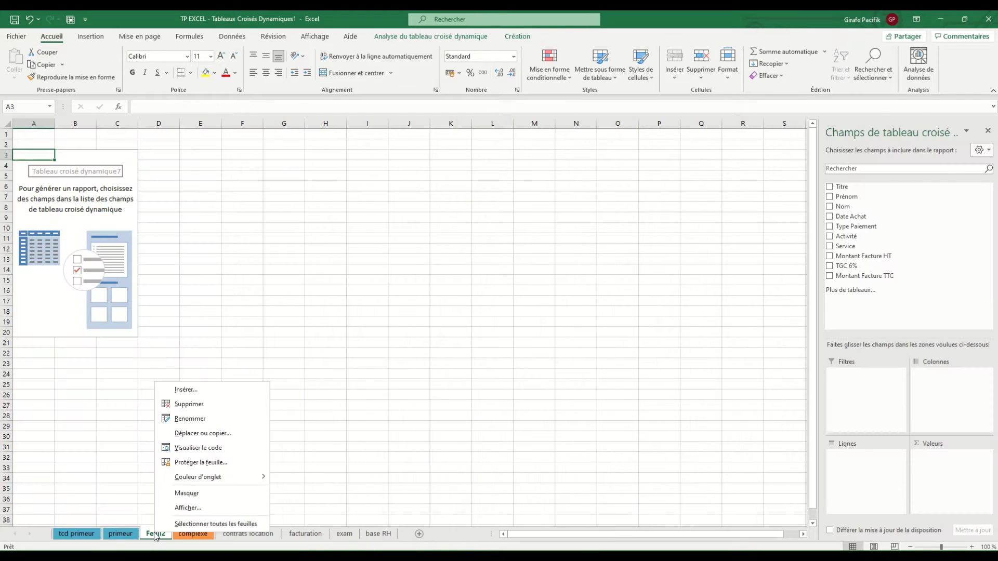
mouse_move(236, 476)
click(355, 440)
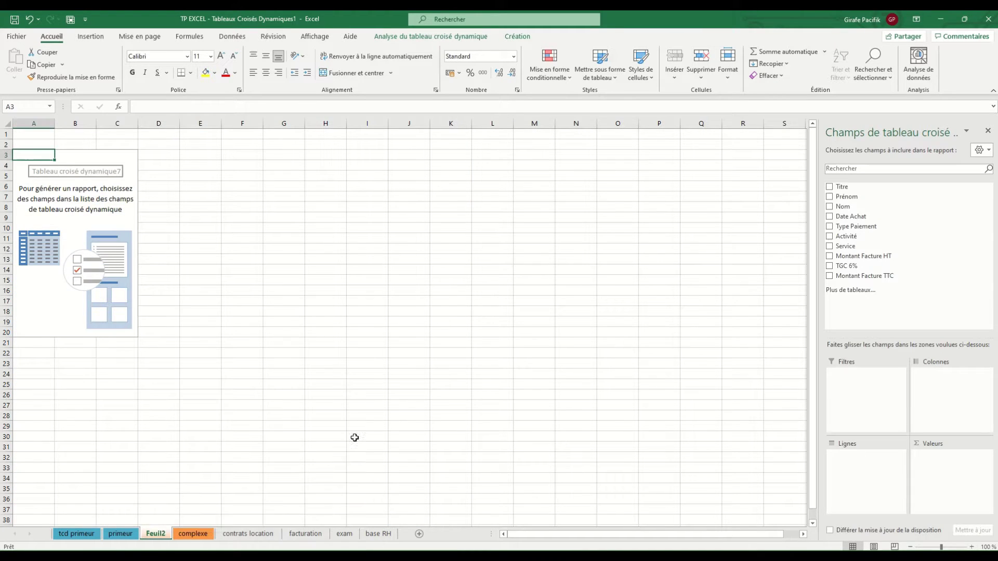
Step: Rename the new pivot table sheet "tcd complexe"
double_click(156, 534)
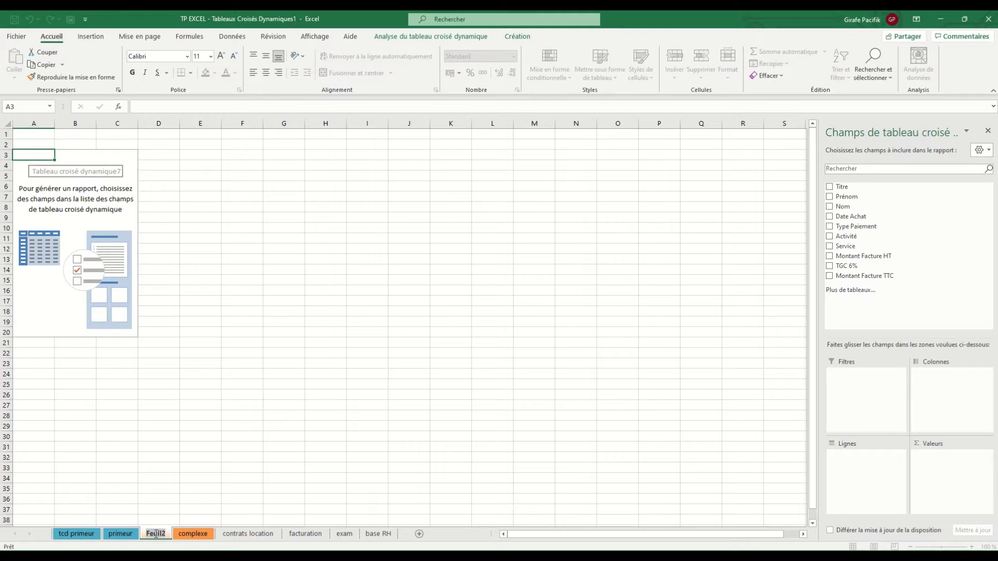
text(tcd complexe)
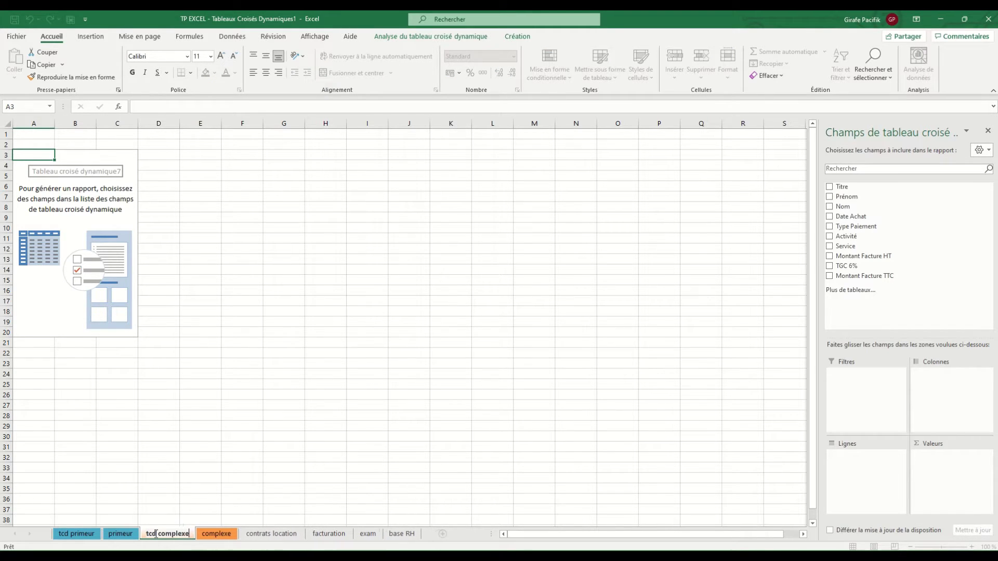
key(Return)
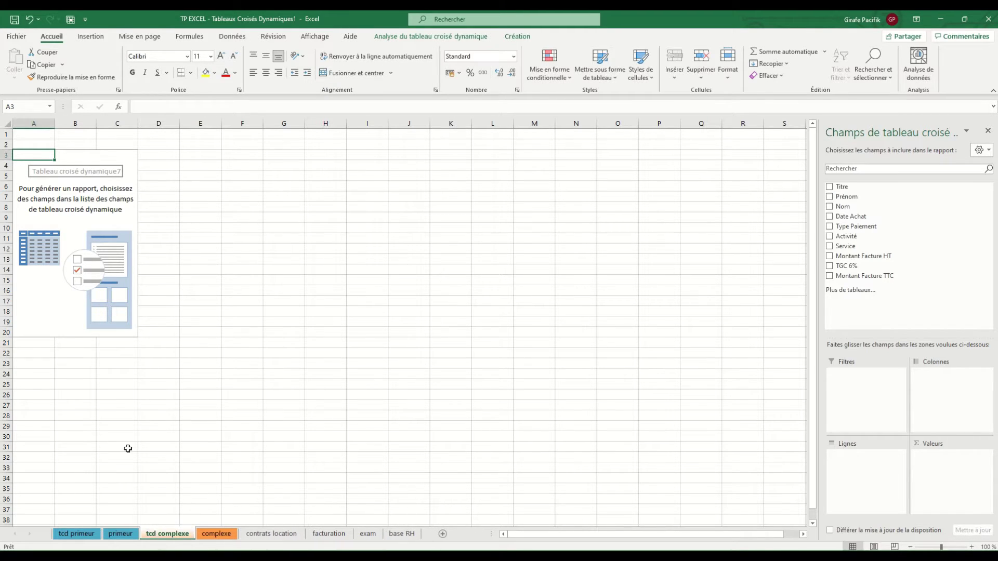
Step: Build the pivot table with Type Paiement as rows and the average (Moyenne) of TGC 6% as values
click(77, 197)
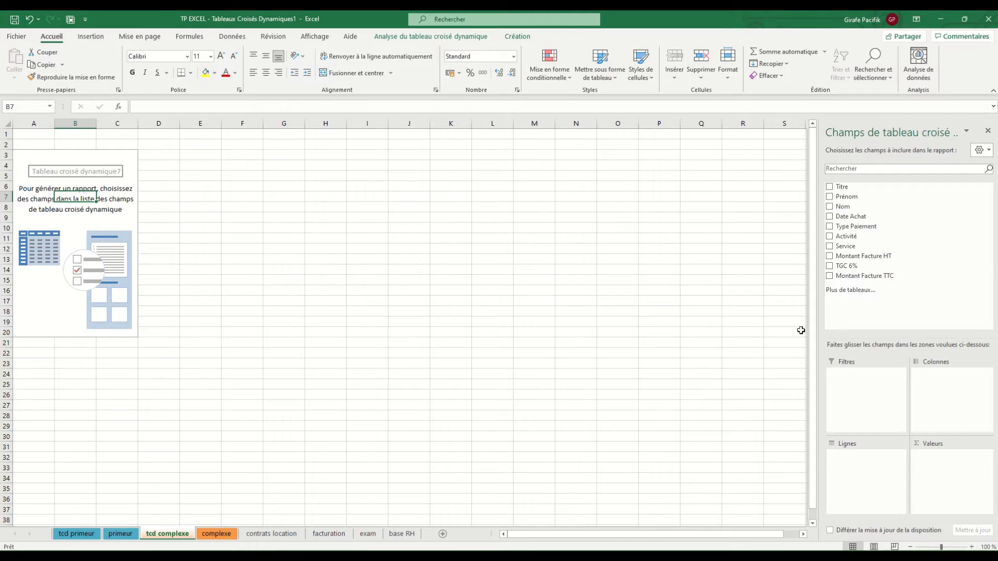
drag(866, 226, 885, 444)
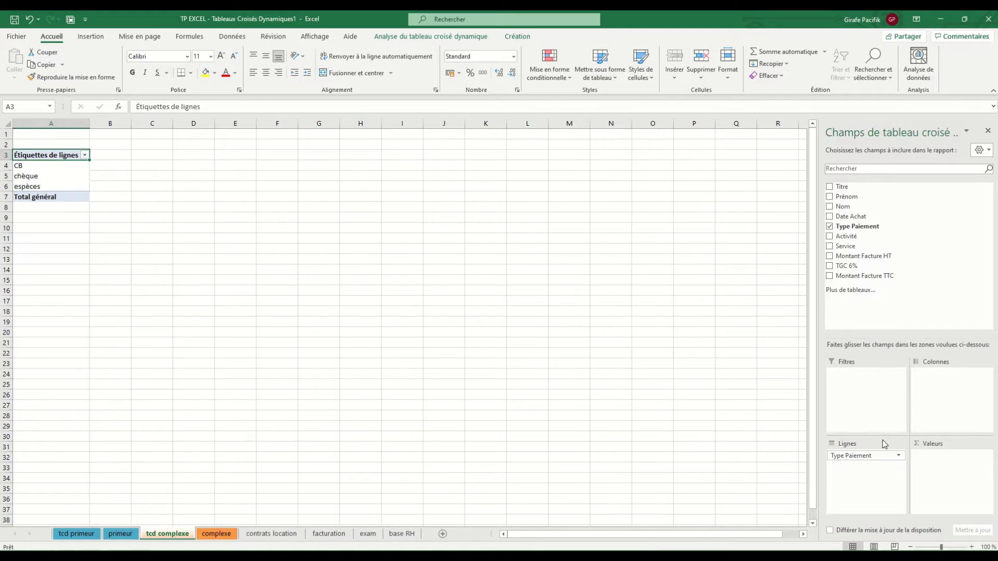
drag(876, 267, 958, 469)
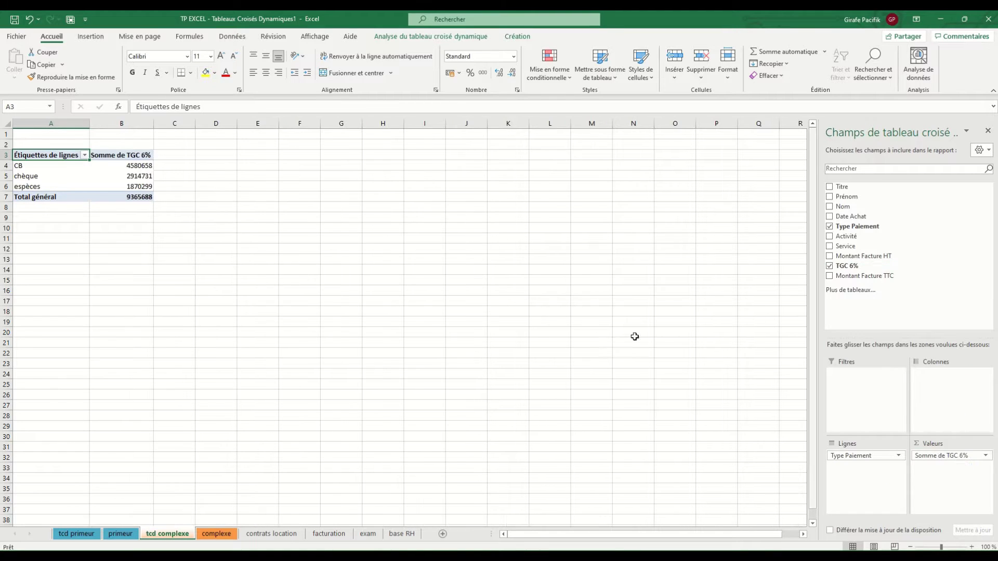
right_click(145, 178)
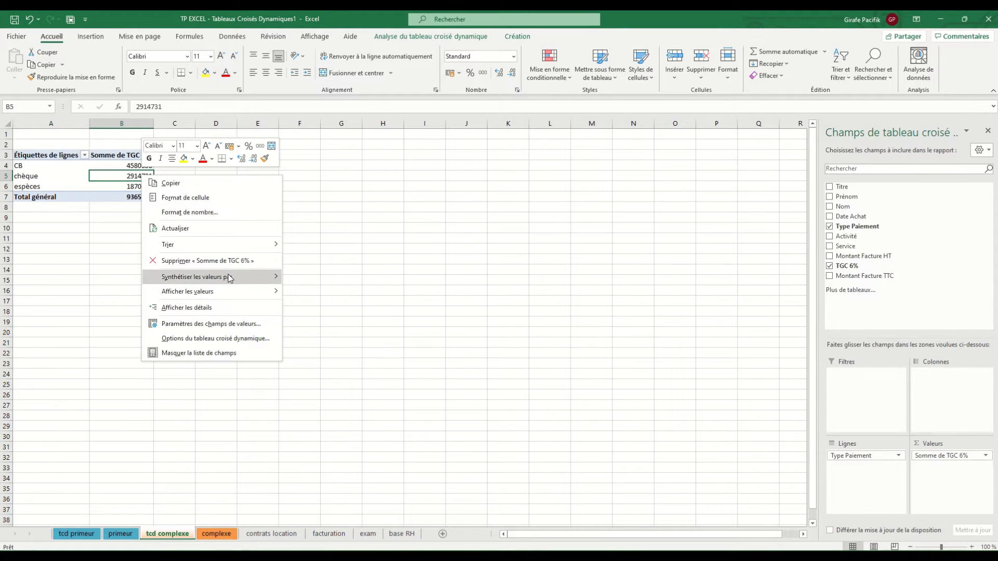
mouse_move(229, 276)
click(315, 307)
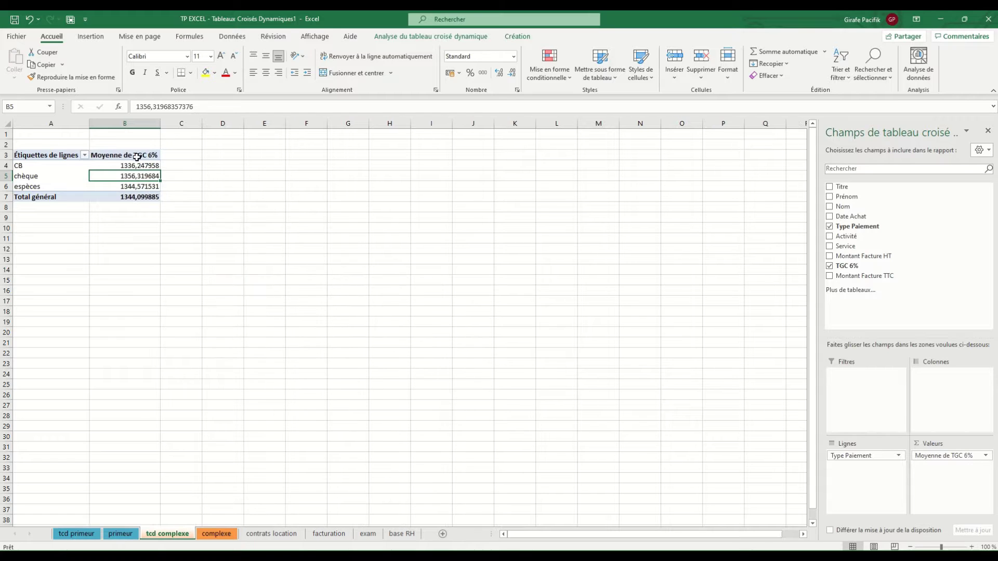
Step: Format the average TGC 6% column as Monétaire with 0 decimals and the XPF symbol
click(124, 123)
click(512, 56)
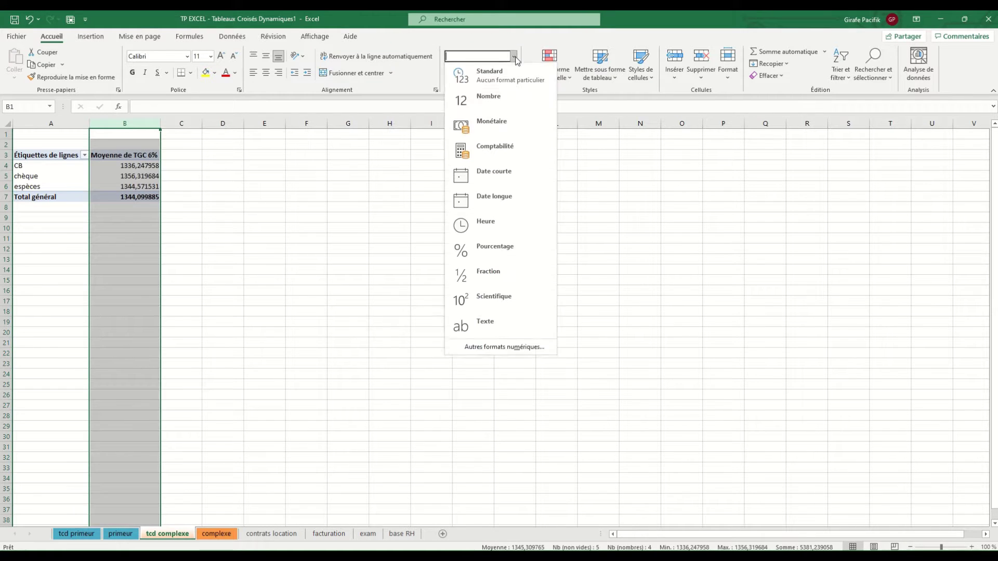
click(495, 126)
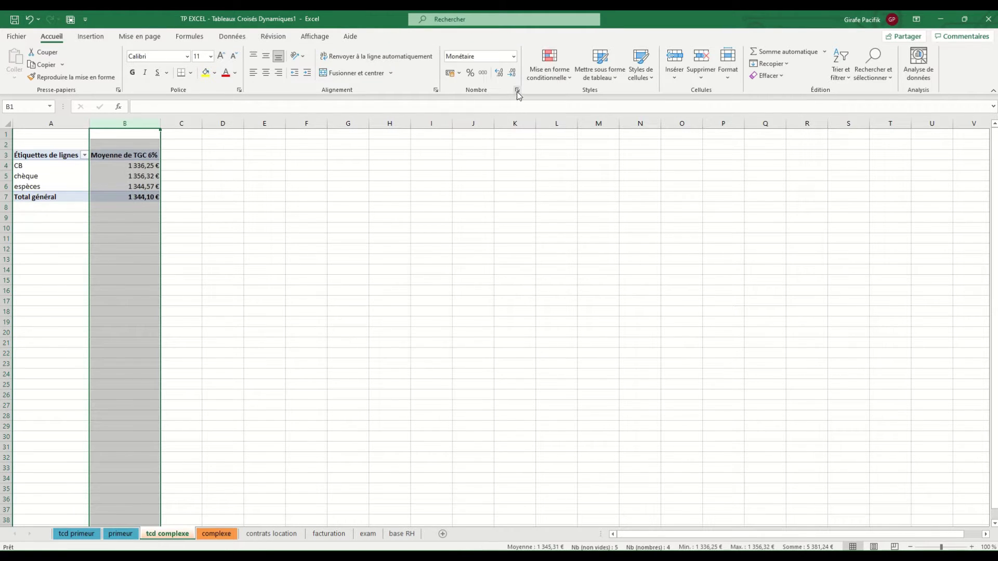
click(517, 90)
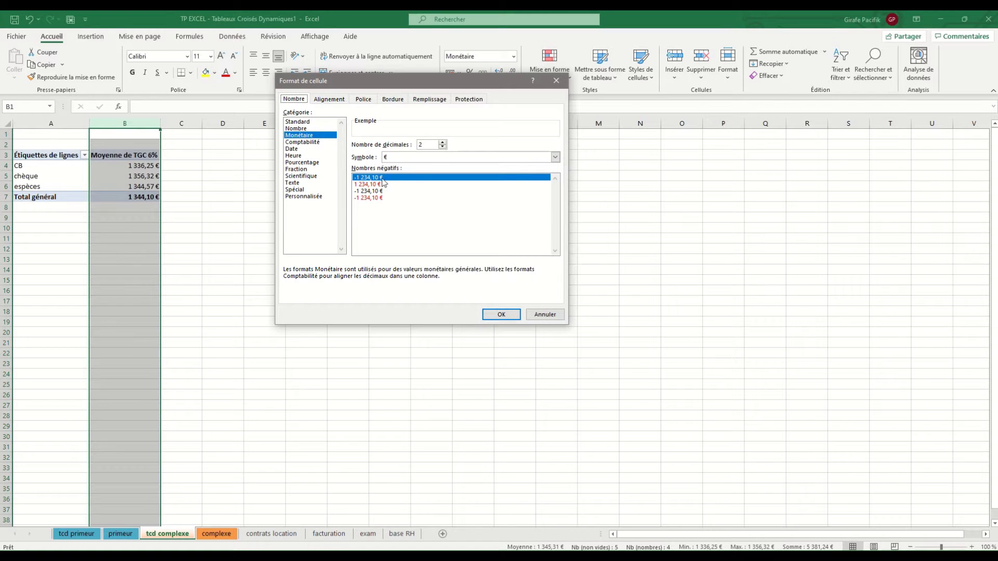
click(440, 148)
click(440, 147)
click(440, 157)
text(xpf)
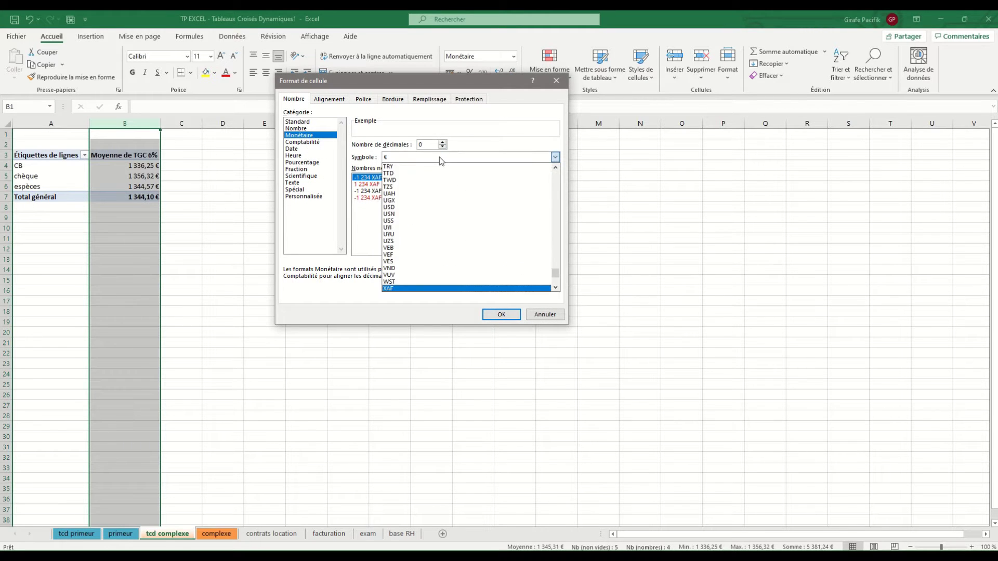
key(Return)
key(Return)
click(137, 177)
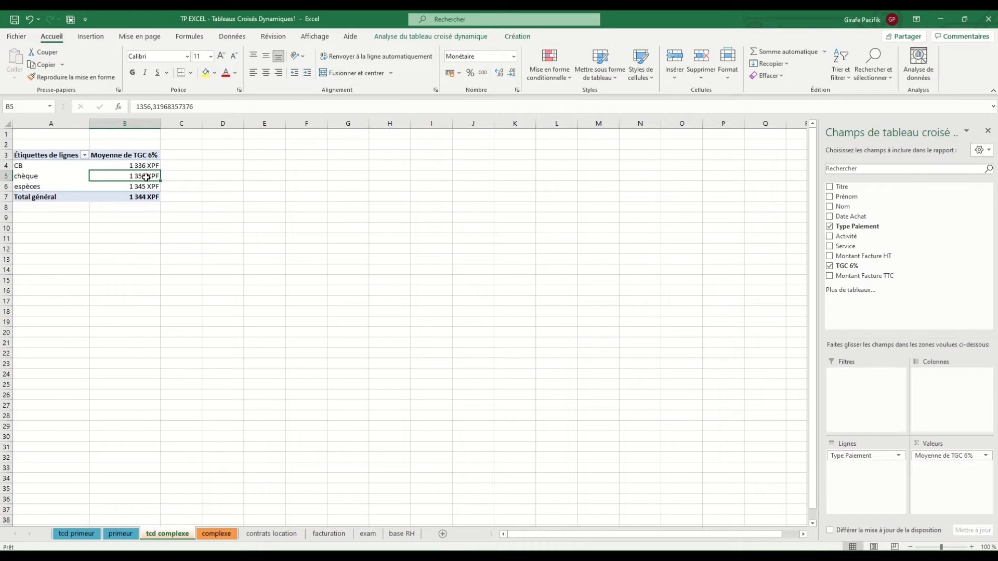
Step: Apply the orange Foncé style with black header and total rows to the pivot table
click(146, 166)
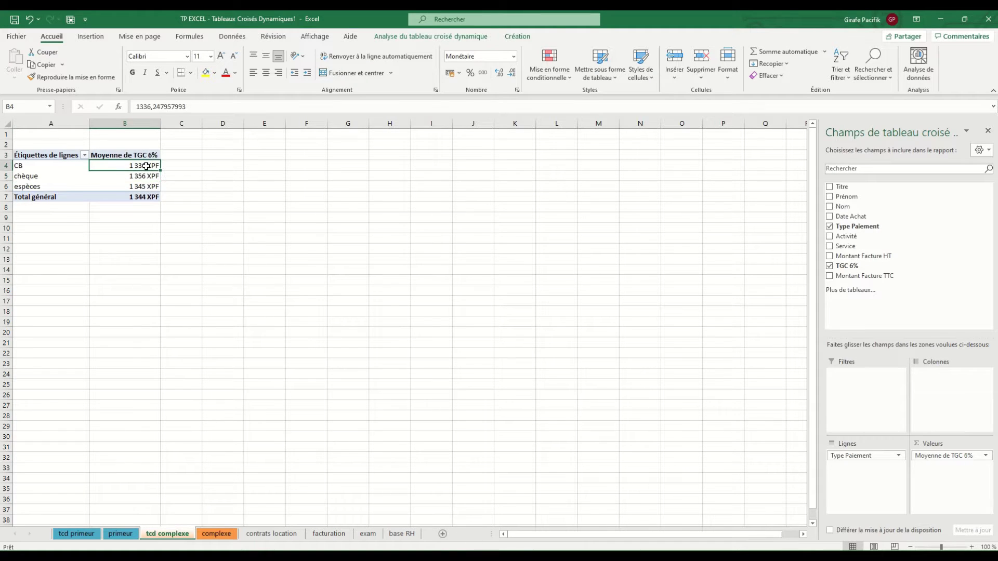
click(516, 36)
click(541, 73)
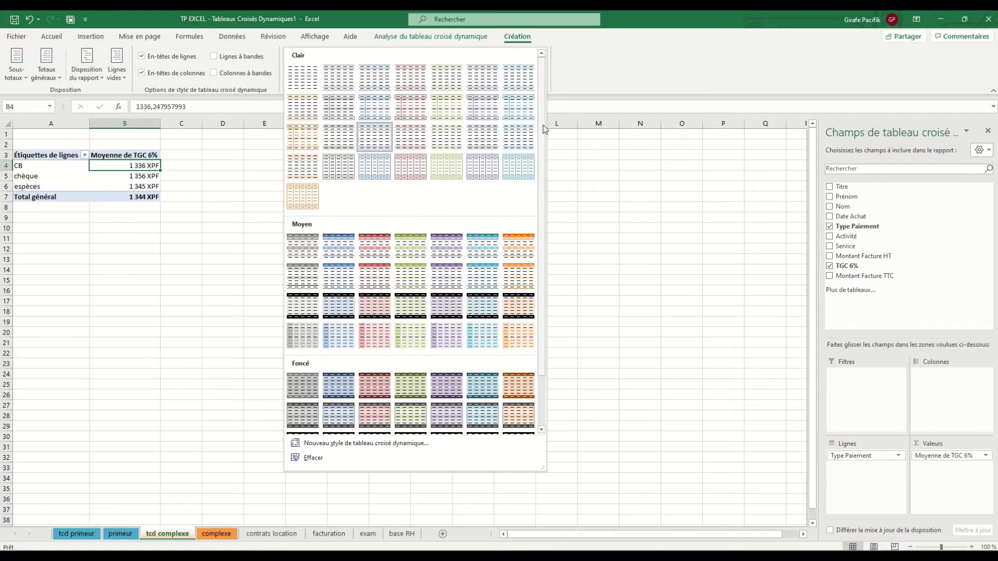
click(522, 385)
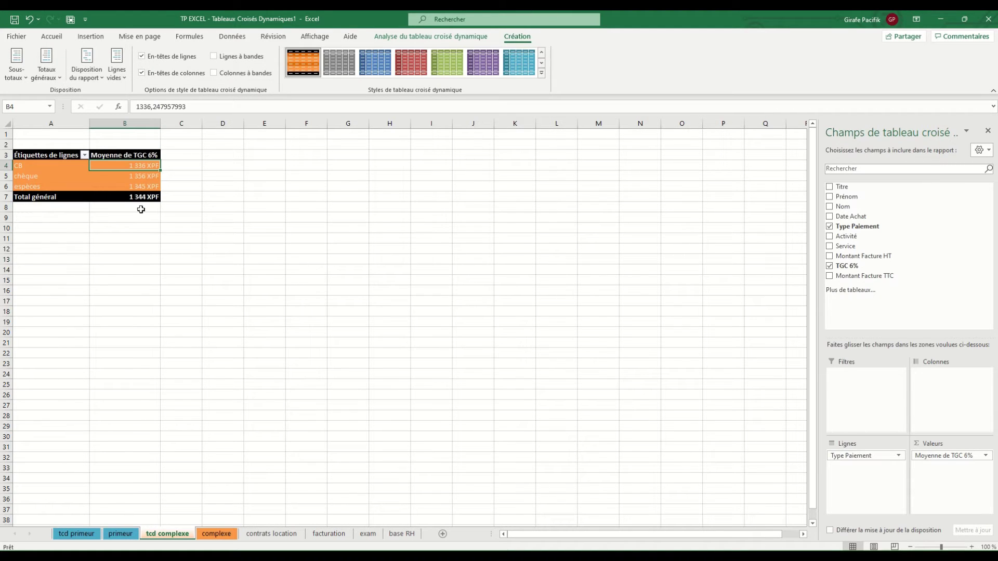
Step: Label the first pivot table "a)" in cell A2
click(54, 143)
text(a)
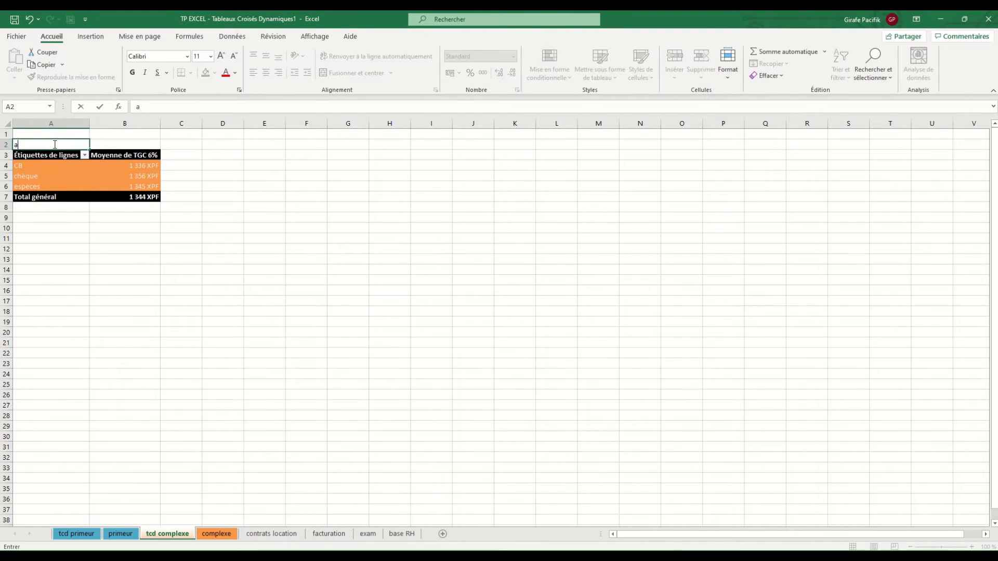
text())
key(Return)
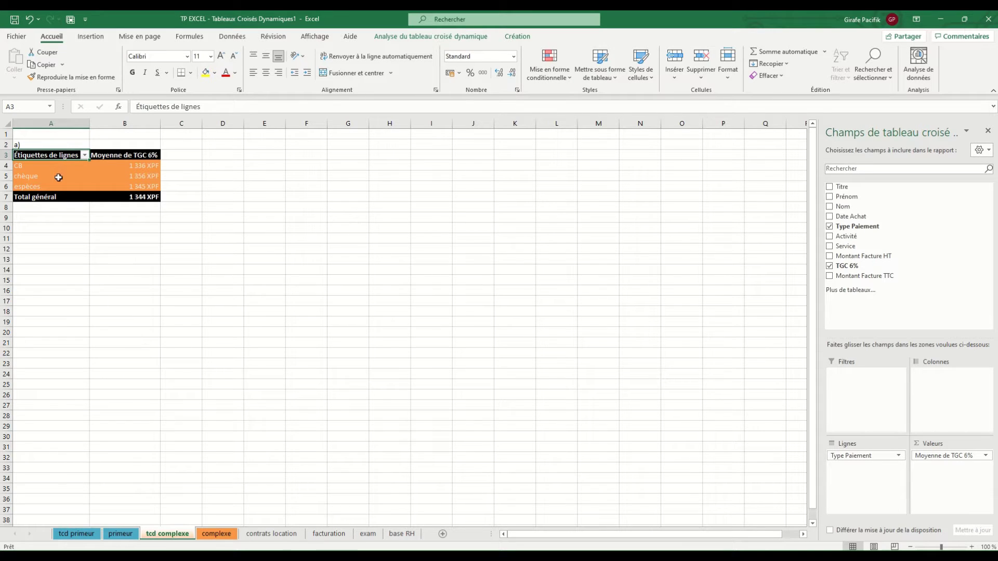
Step: Copy the whole pivot table to cell A10 and label the copy "b)" in cell A9
drag(61, 155, 141, 195)
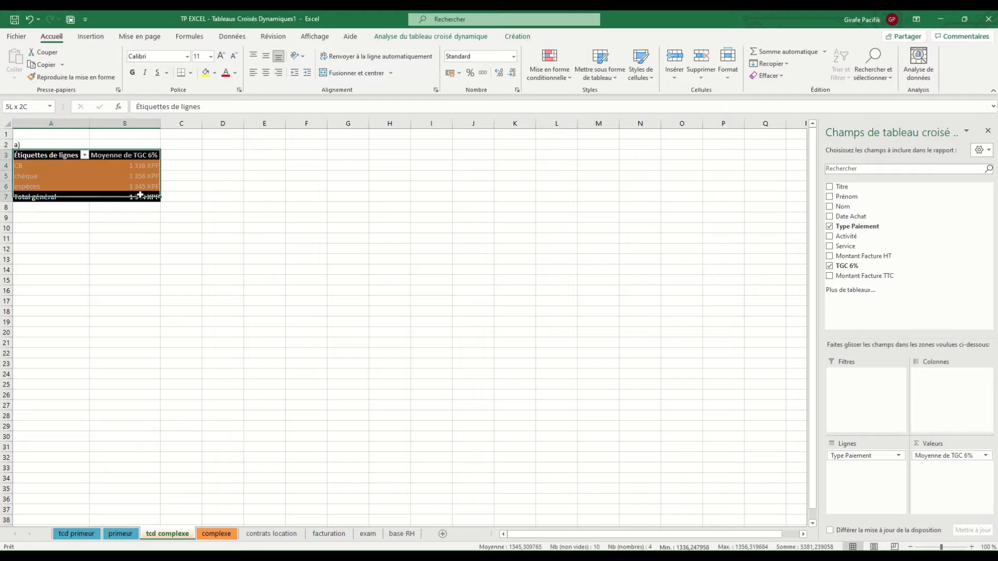
key(ctrl+c)
click(70, 228)
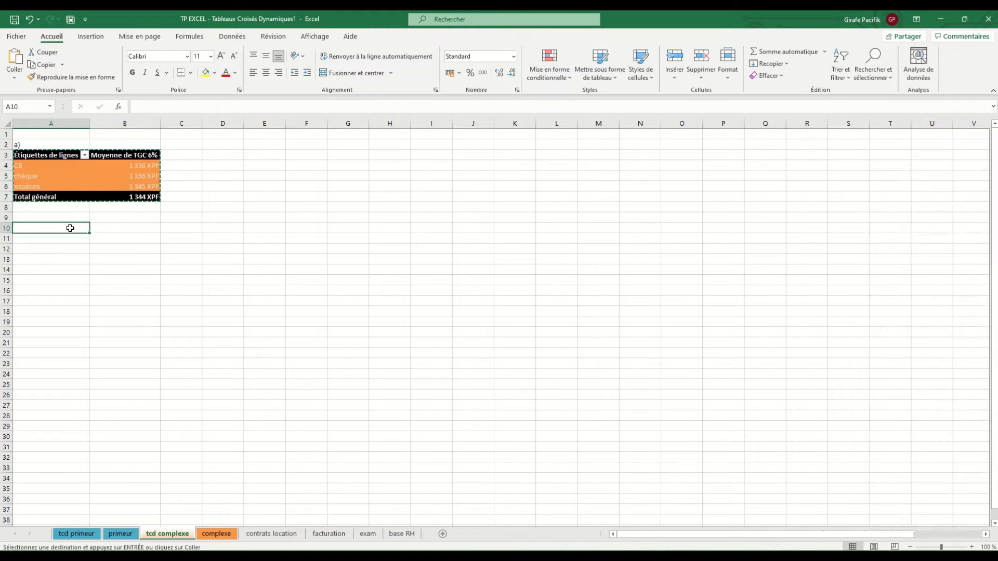
key(ctrl+v)
click(63, 218)
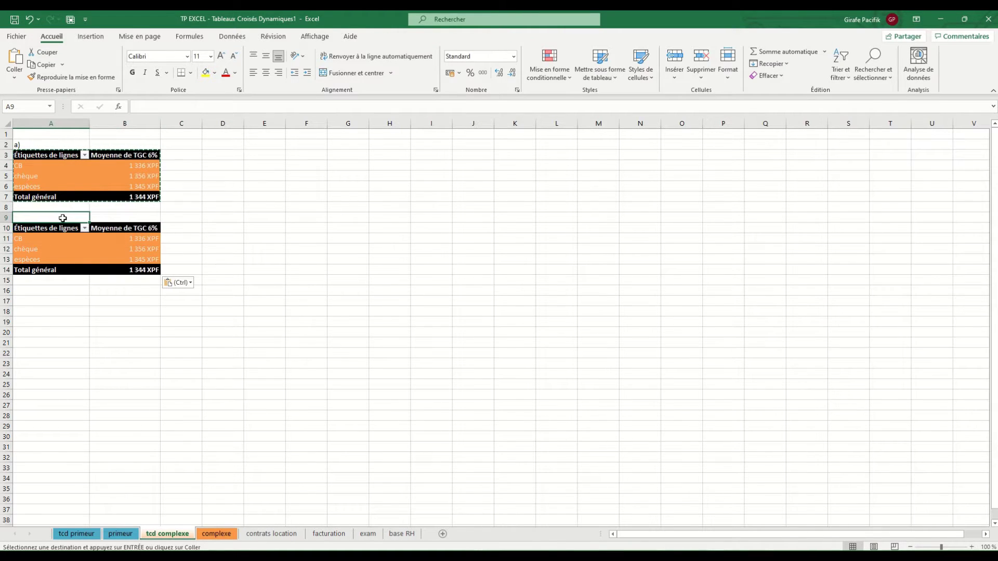
text(b))
key(Return)
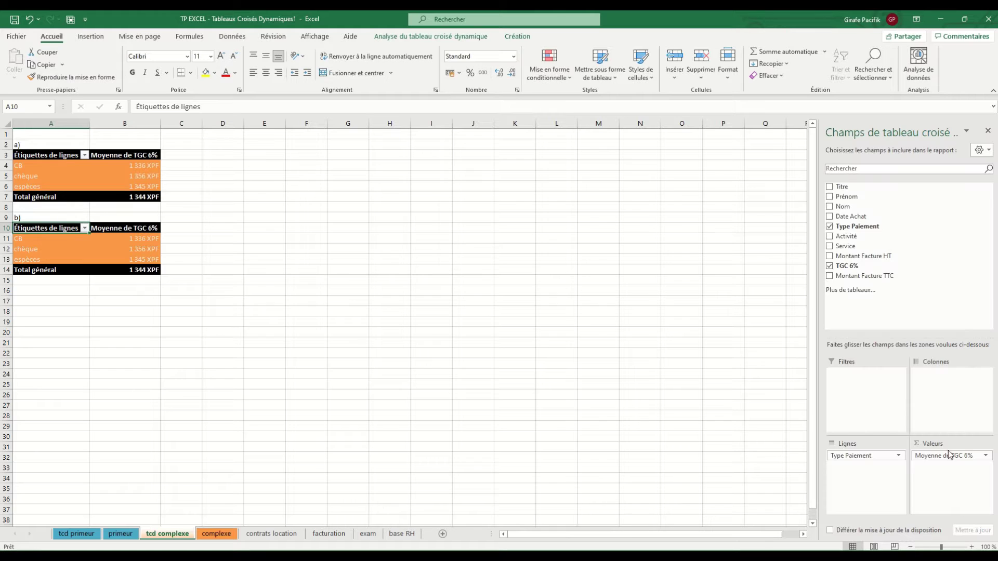
Step: Replace the fields of pivot table b) with the sum of Montant Facture TTC as values and Activité, then Service, as rows
drag(949, 454, 720, 404)
drag(863, 455, 680, 333)
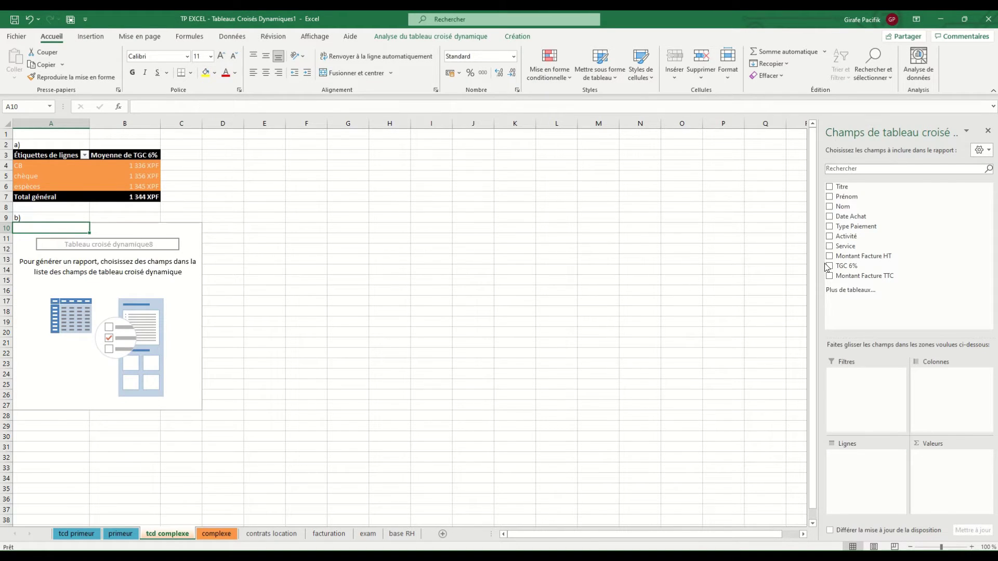
drag(878, 276, 951, 474)
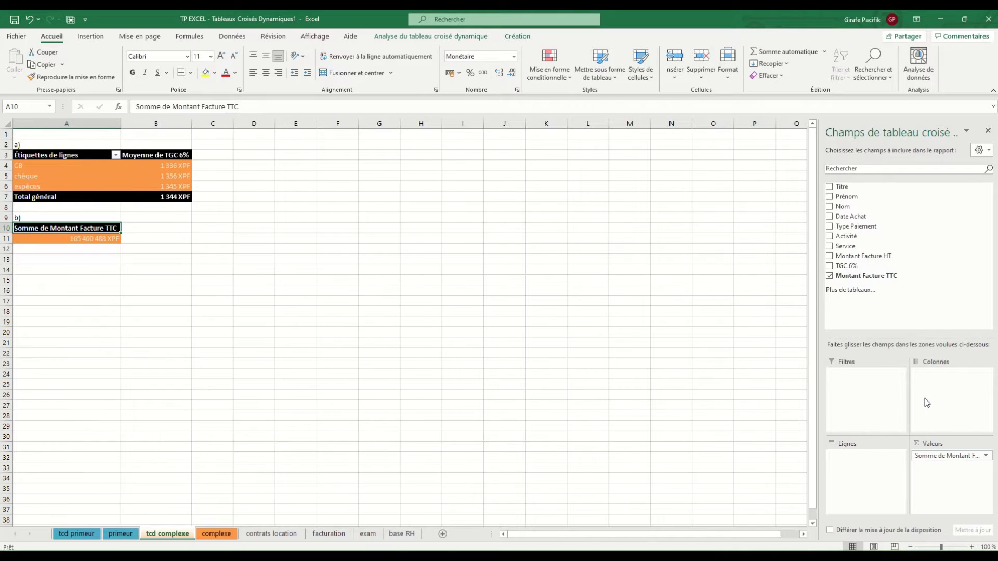
drag(847, 236, 869, 453)
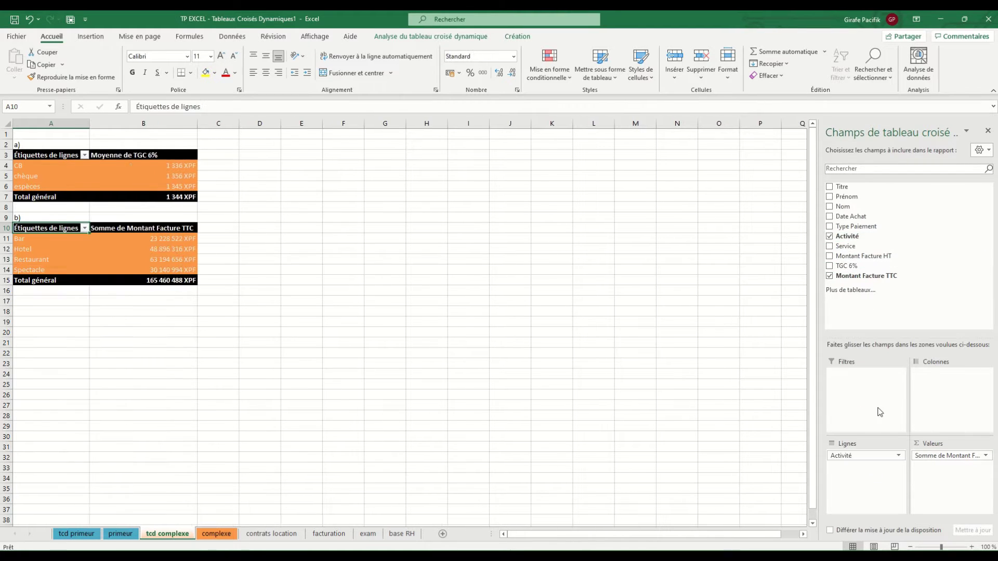
drag(846, 246, 864, 477)
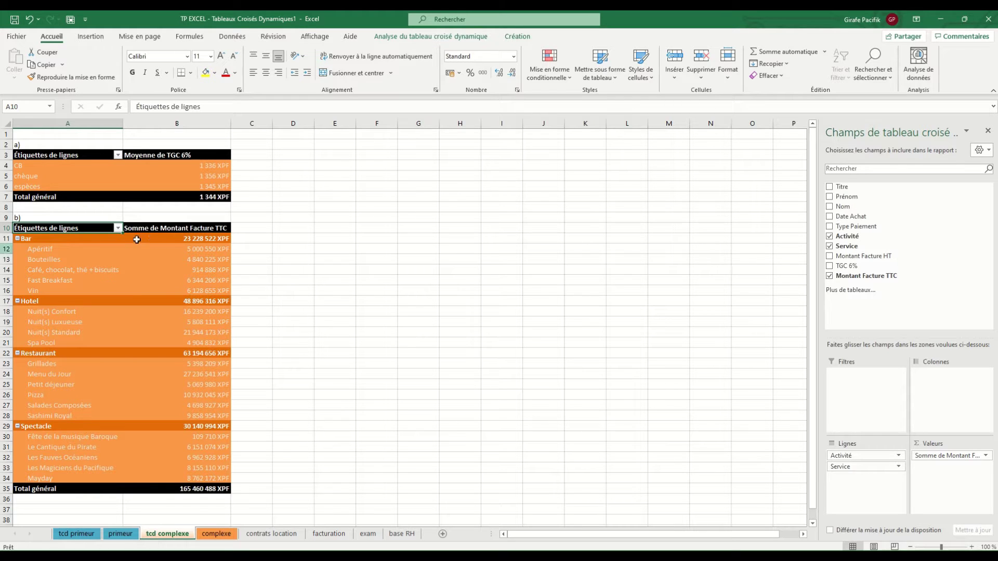
Step: Add Montant Facture TTC to the values of pivot table b) repeatedly until it has five value columns
mouse_move(176, 237)
drag(891, 278, 959, 478)
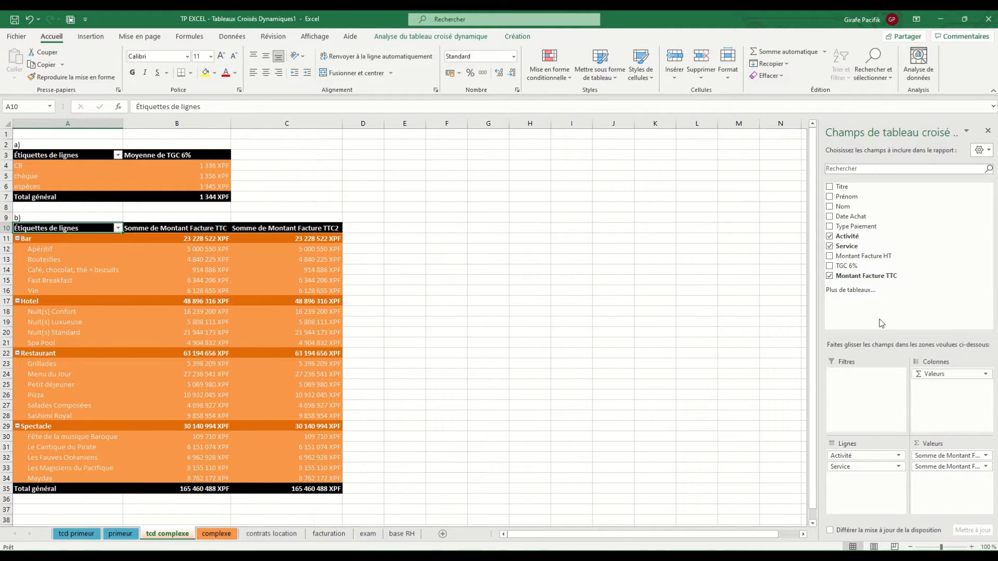
drag(873, 280, 956, 494)
drag(876, 277, 956, 499)
Step: Rename the first two value columns of pivot table b) "Cumul CA TTC" and "Nombre de ventes"
click(211, 229)
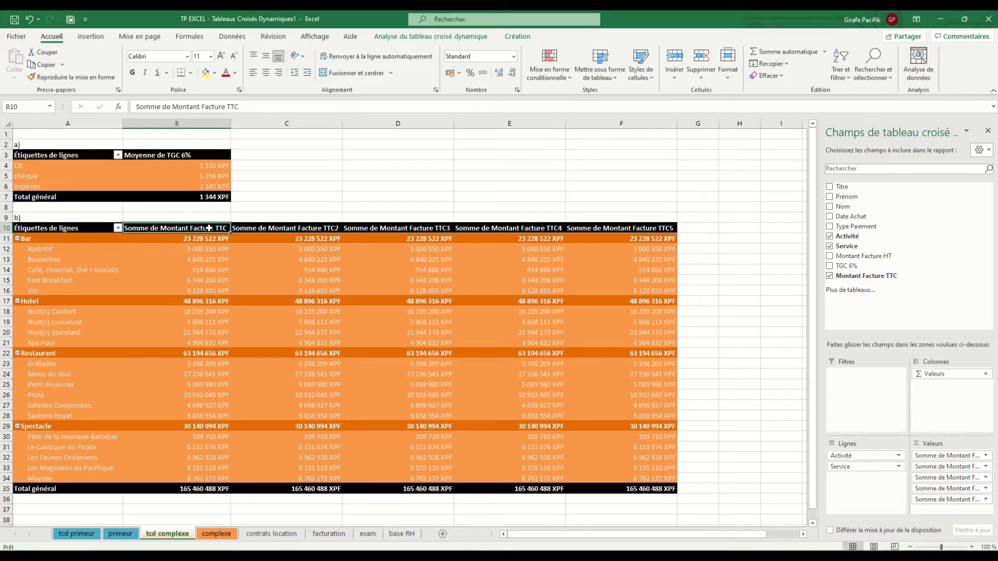
text(Cumul C)
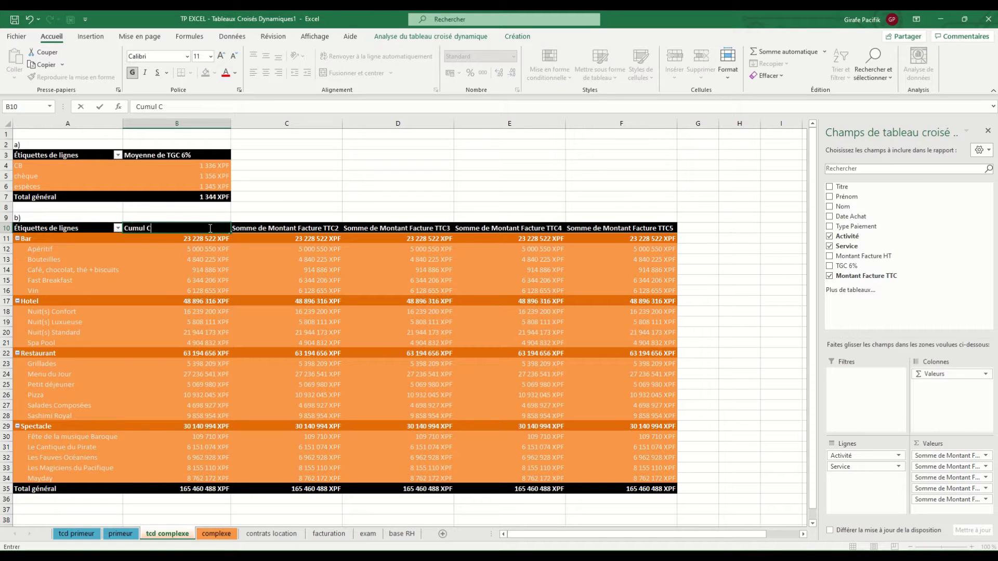
text(A TTC)
key(Tab)
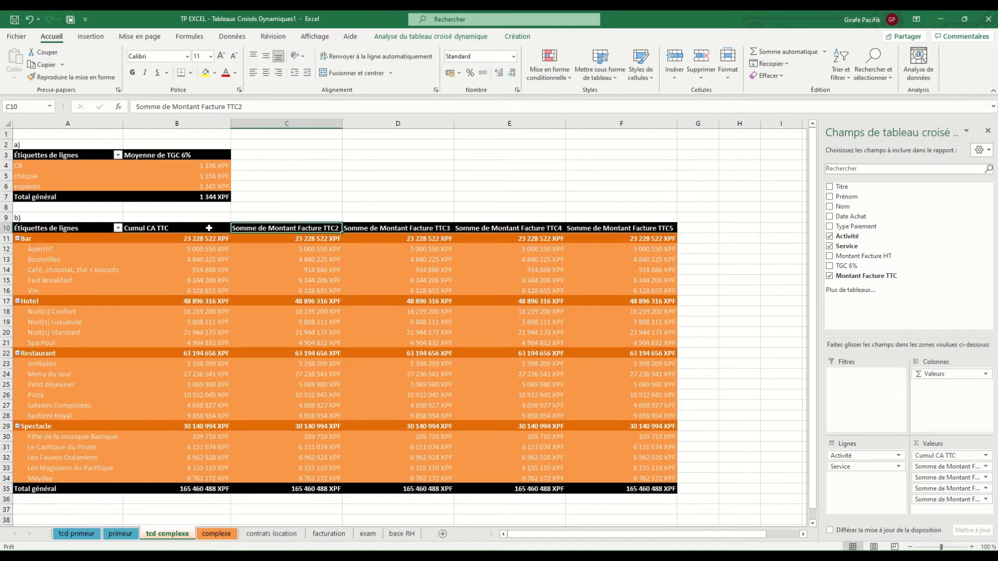
text(Nombre de ventes)
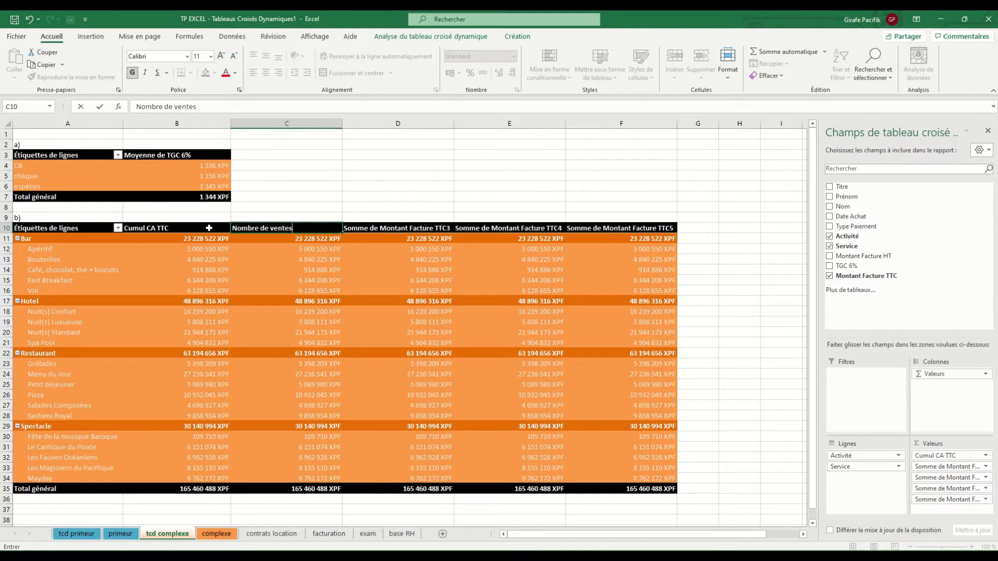
key(Tab)
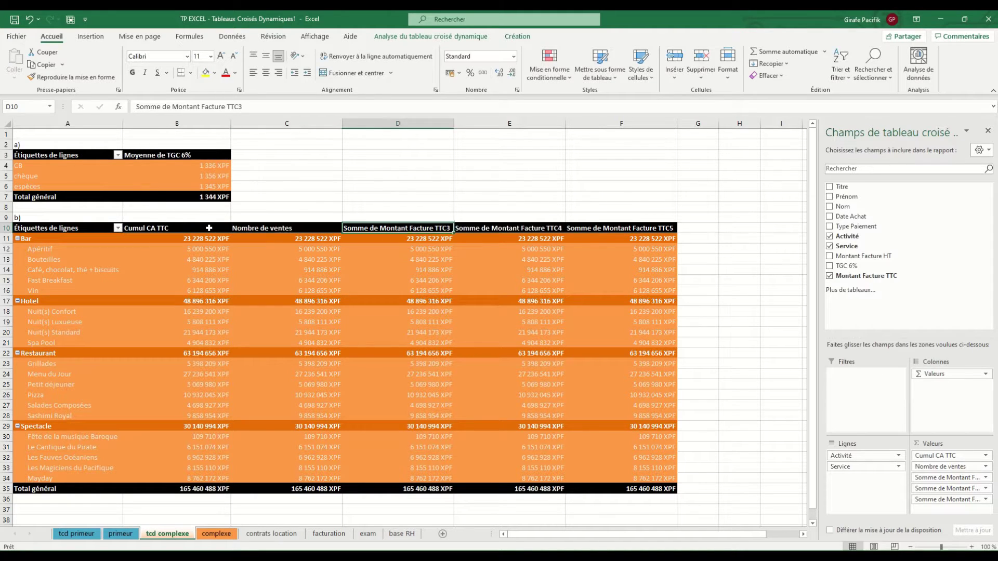
Step: Summarize the third value column by Moyenne and the Nombre de ventes column by NB
right_click(424, 271)
mouse_move(520, 374)
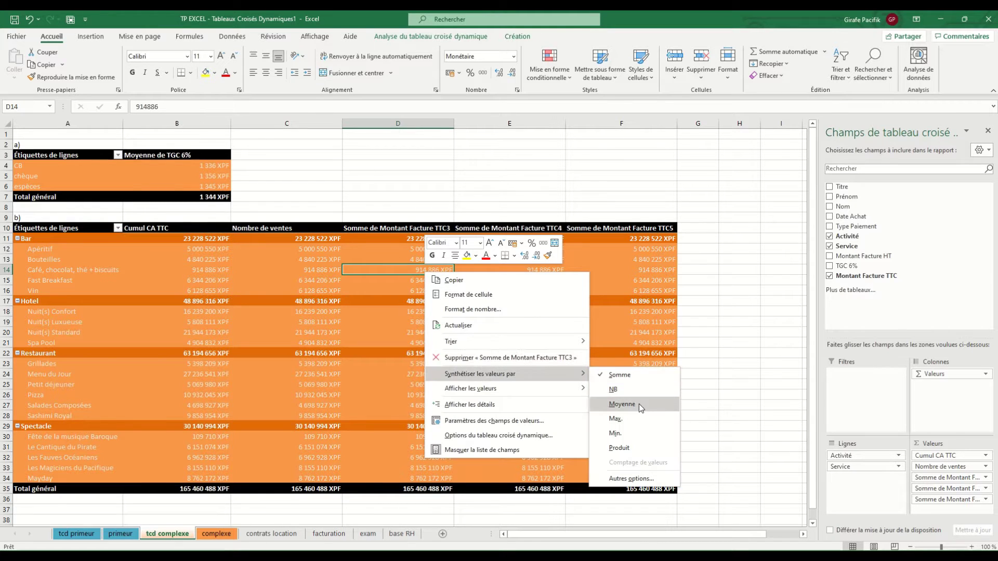
click(621, 404)
right_click(213, 259)
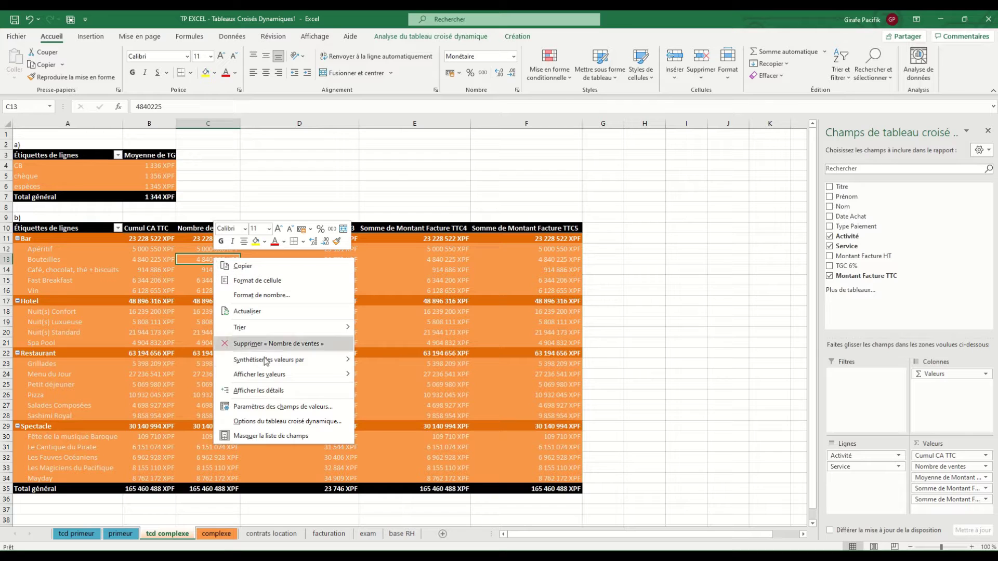
mouse_move(291, 359)
click(394, 382)
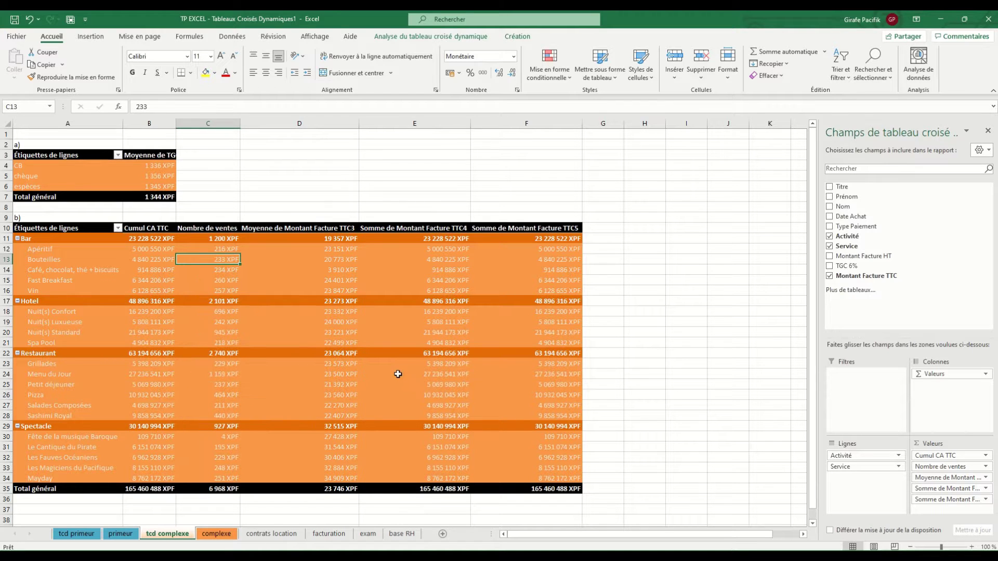
Step: Summarize the fourth value column of pivot table b) by Max. and the fifth by Min
right_click(416, 271)
mouse_move(471, 373)
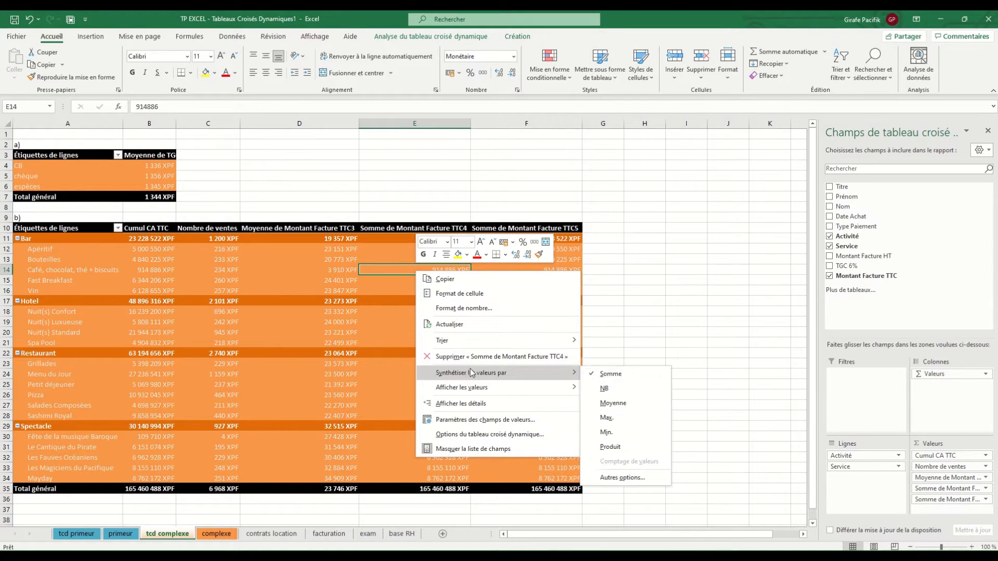
click(616, 420)
right_click(507, 320)
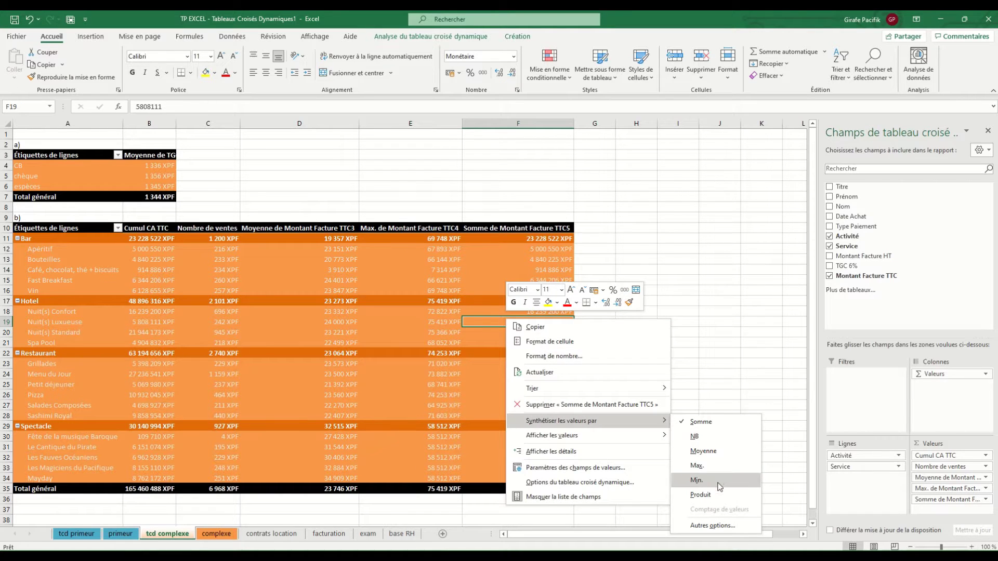
click(696, 480)
Step: Rename the last three value columns of pivot table b) "Moyenne TTC", "Meilleure Vente TTC" and "Pire Vente TTC"
click(281, 229)
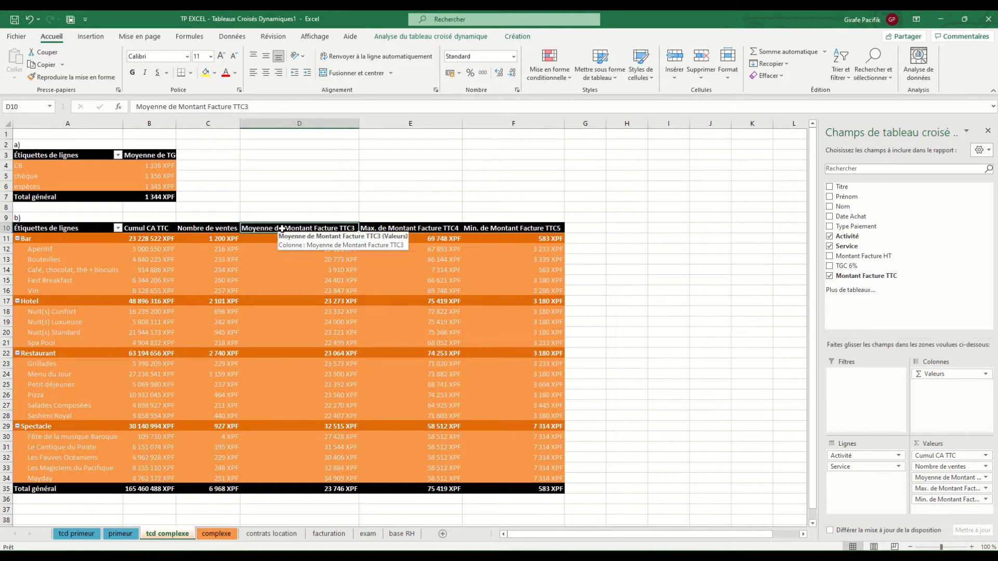
text(Moyenne)
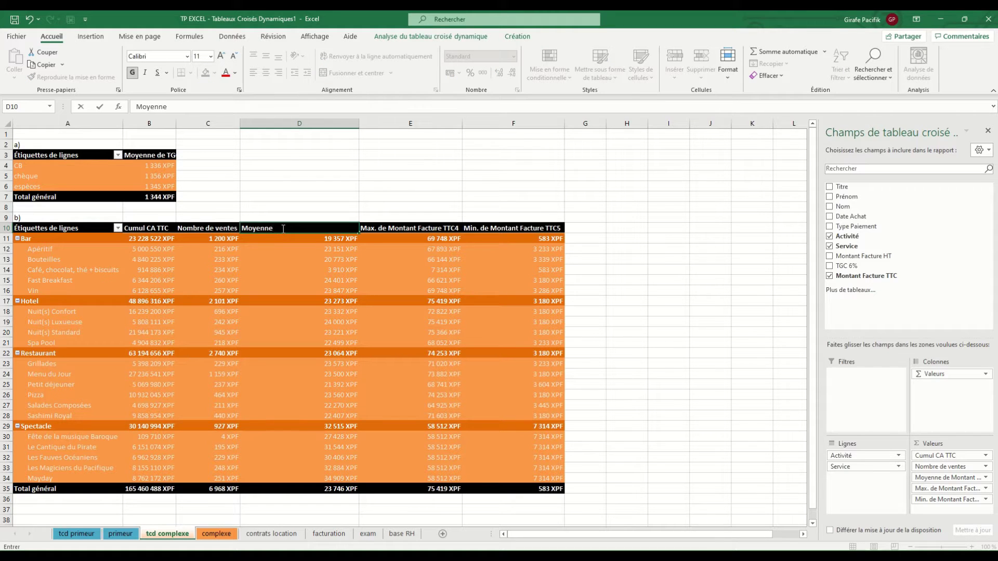
text( ven)
key(Tab)
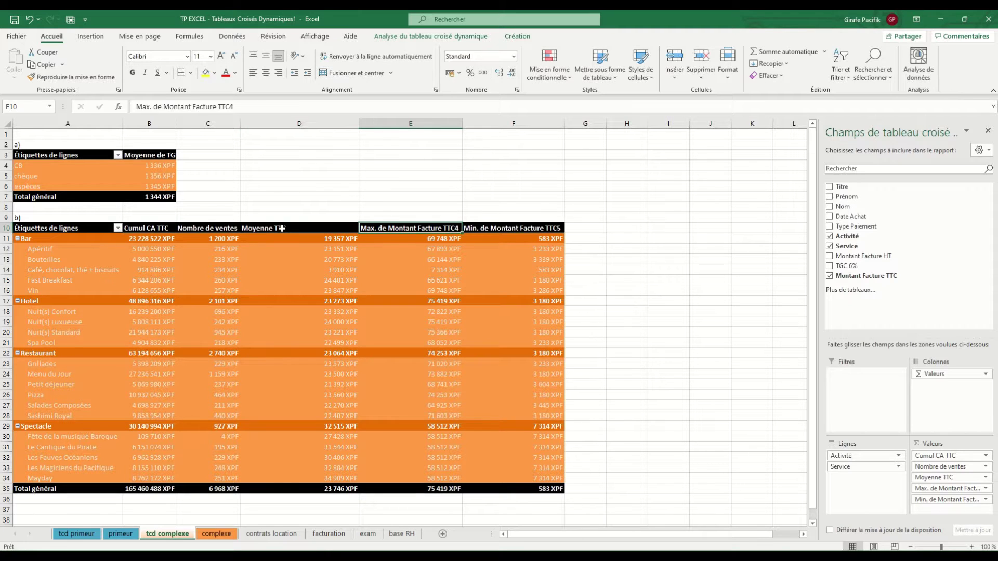
text(Me)
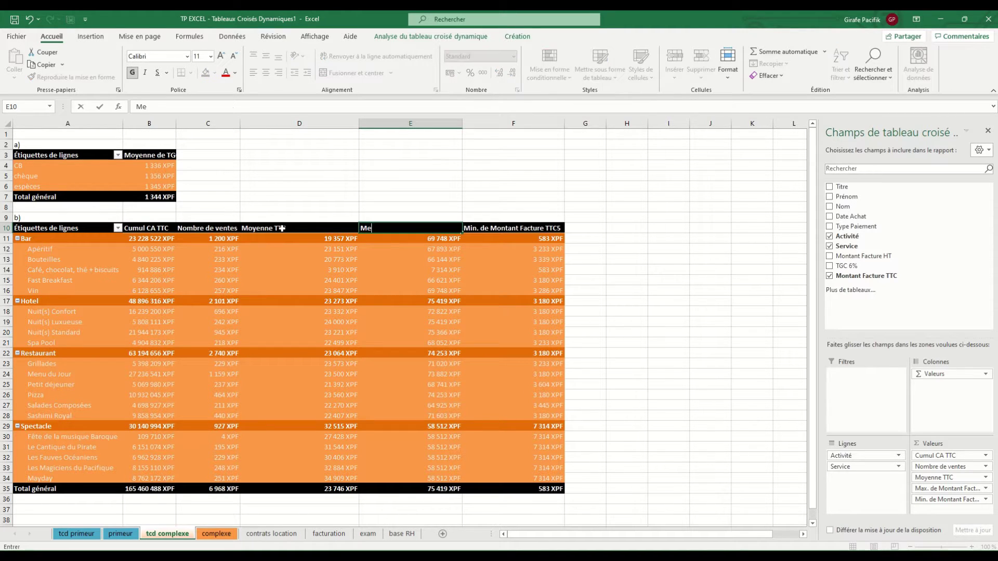
text(illeure Vente TTC)
key(Tab)
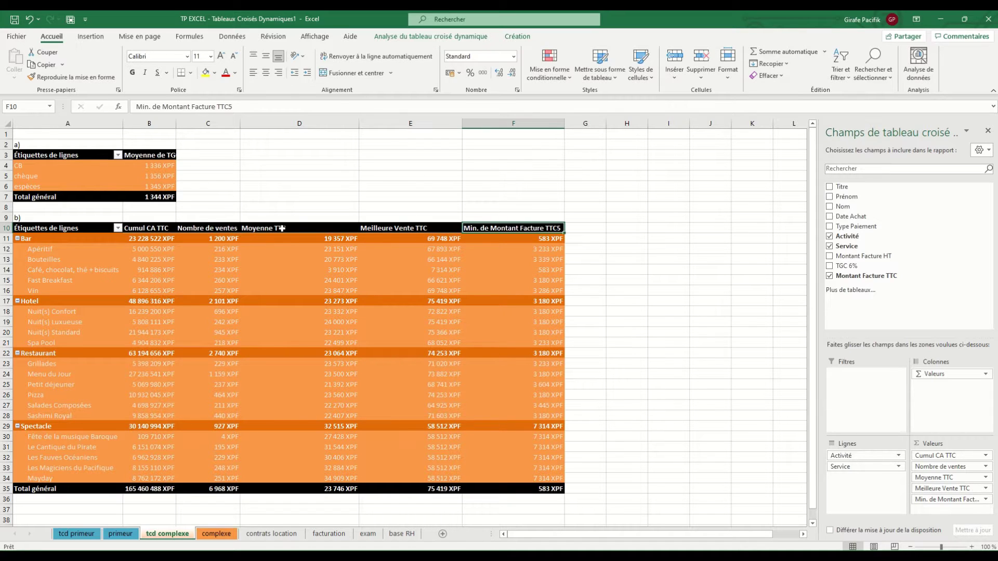
text(Pire Vente TTC)
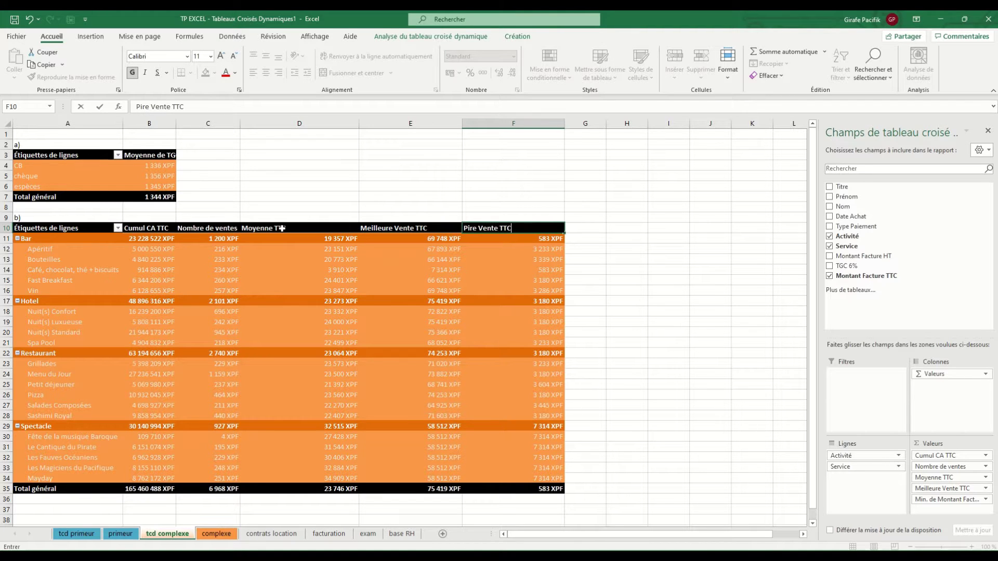
key(Return)
Step: Fit the widths of columns C to F on the tcd complexe sheet to their contents
drag(233, 125, 547, 125)
double_click(564, 124)
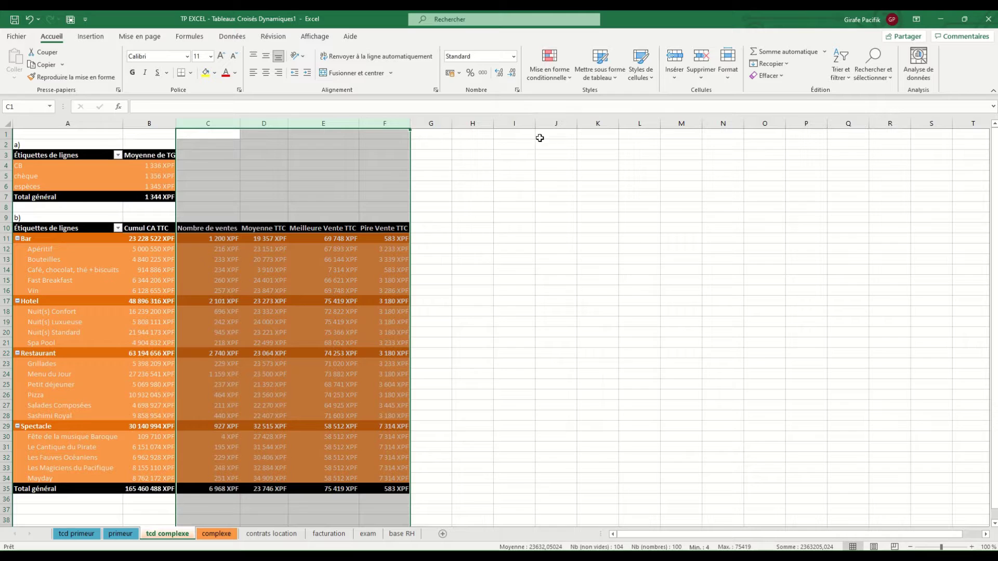
click(245, 313)
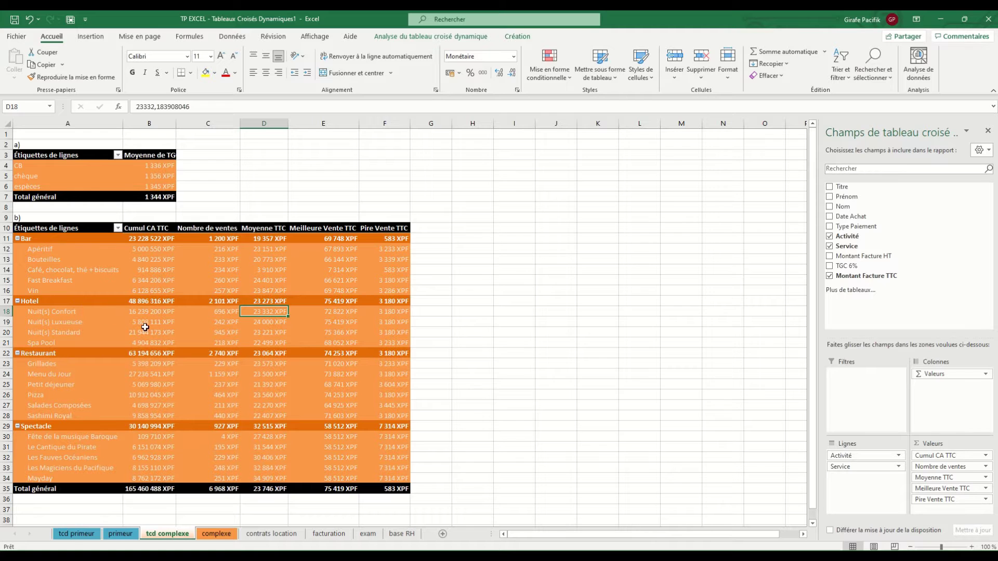
Step: On the complexe sheet, insert a table column before Date Achat and title it "Prénom + Nom"
click(214, 538)
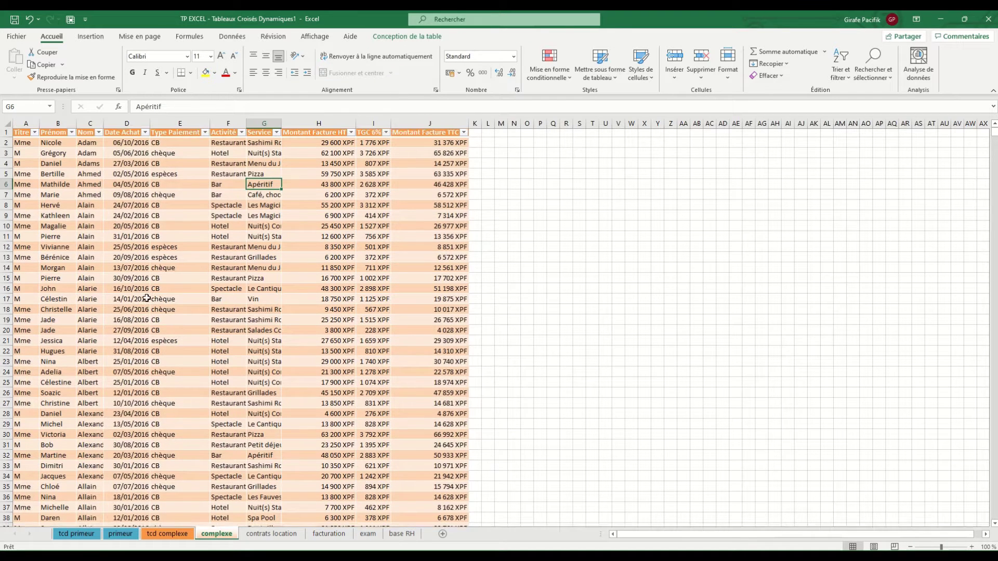
click(89, 146)
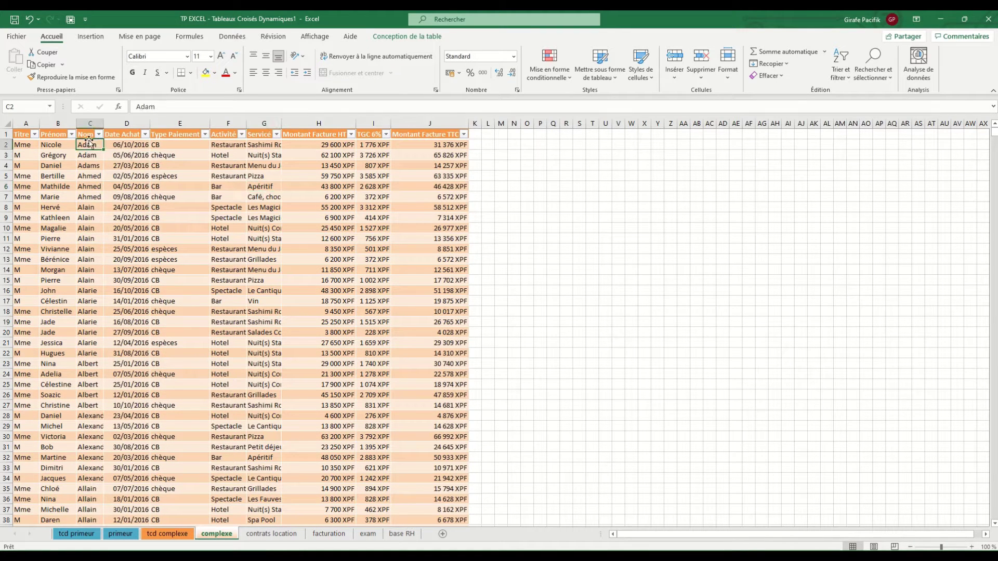
click(92, 123)
drag(93, 145, 92, 155)
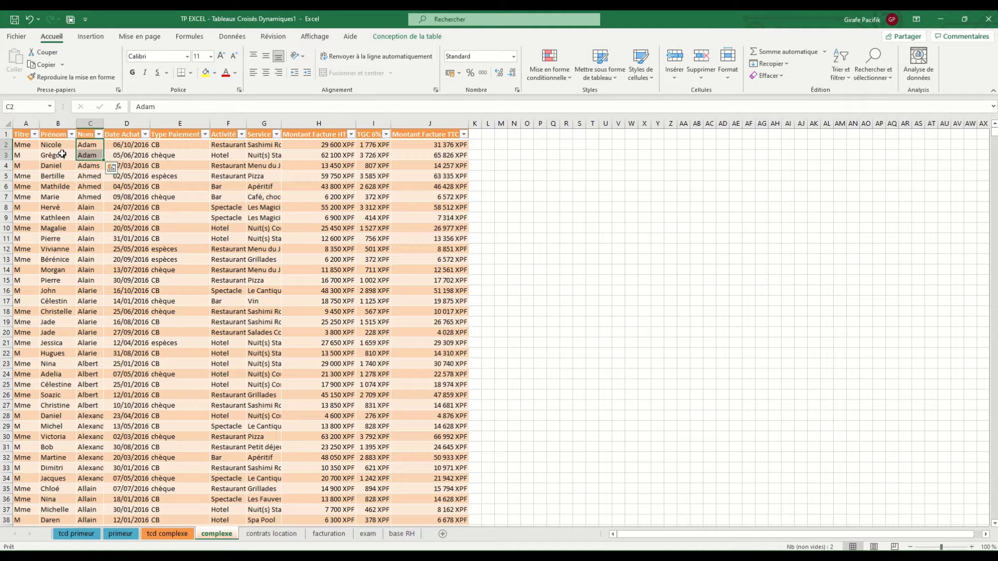
drag(91, 207, 91, 274)
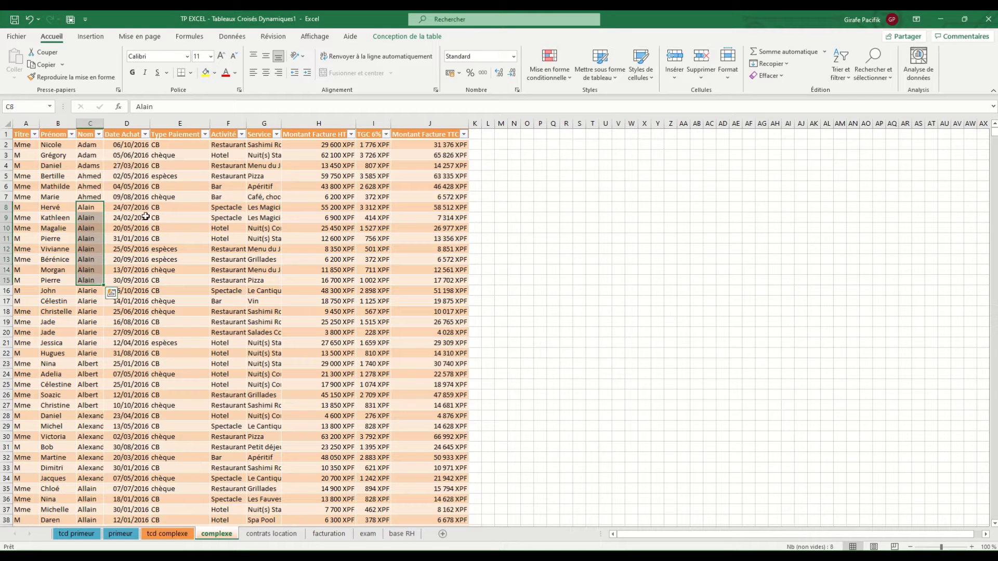
click(130, 218)
right_click(130, 123)
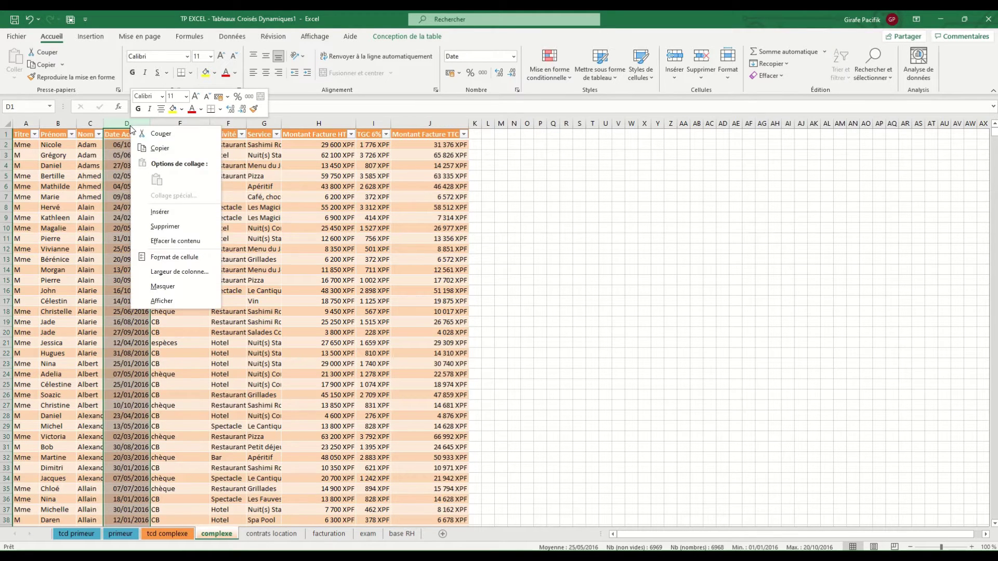
click(160, 211)
click(122, 142)
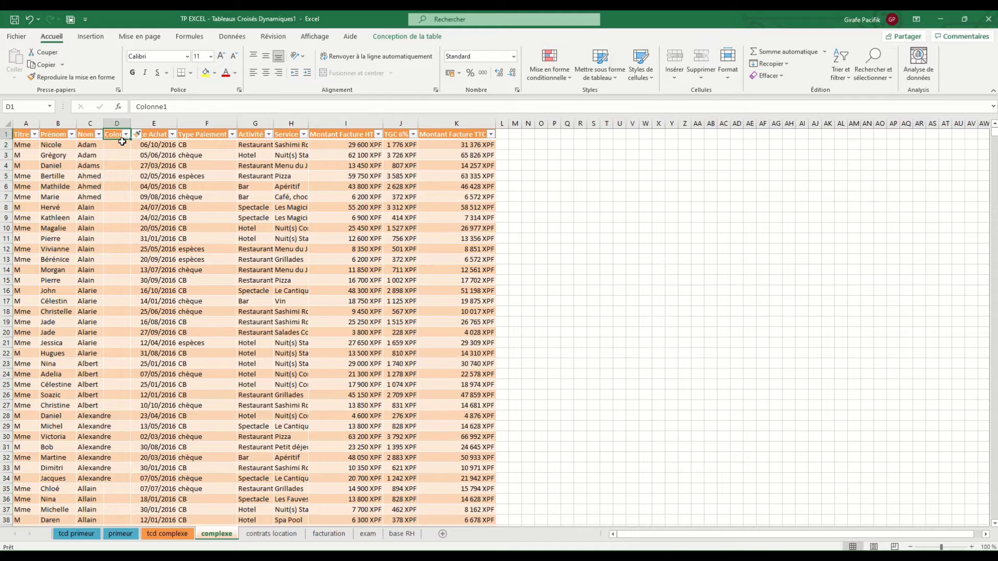
text(Prénom +)
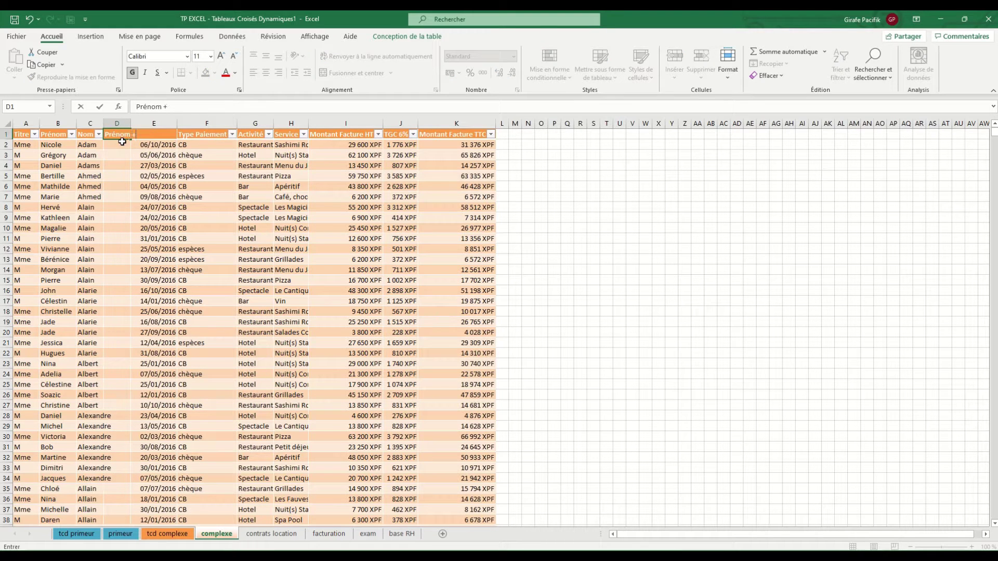
text( Nom)
key(Return)
text(=)
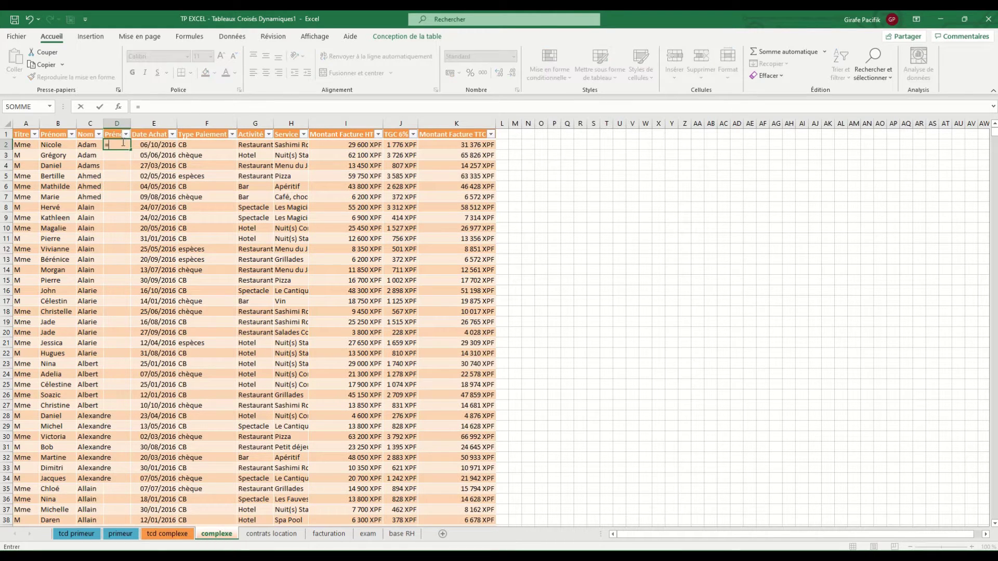
text(conc)
key(Tab)
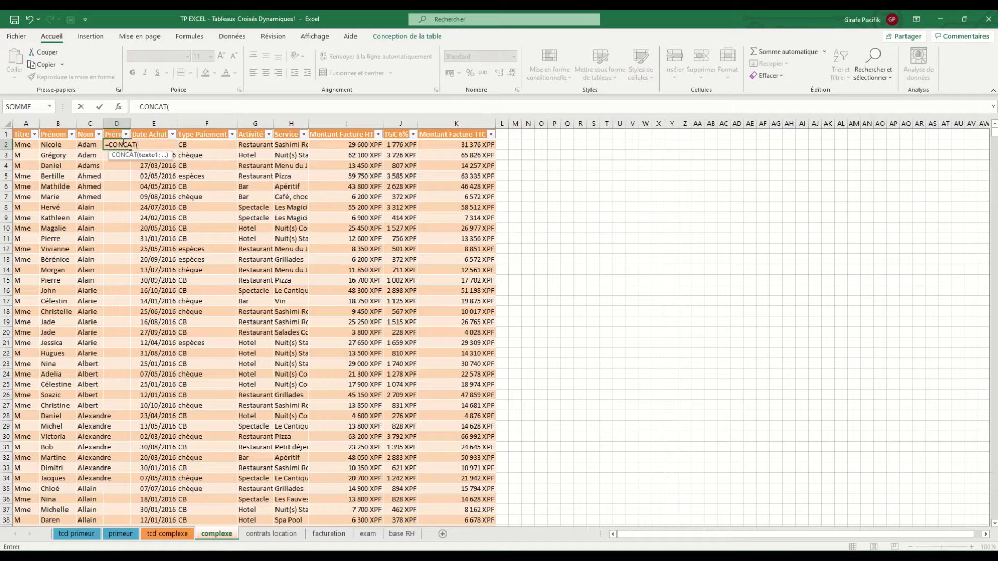
click(62, 146)
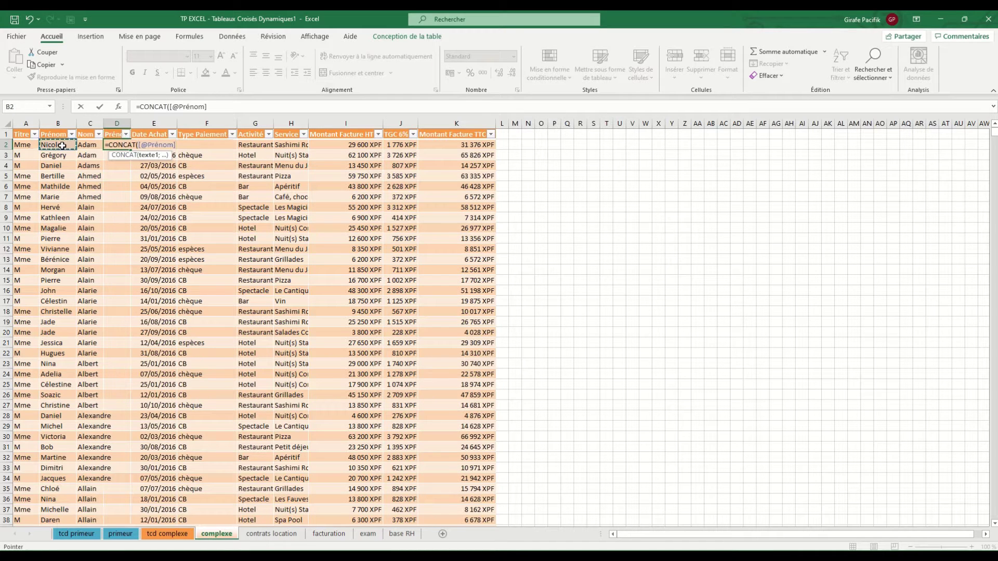
text(;" ";)
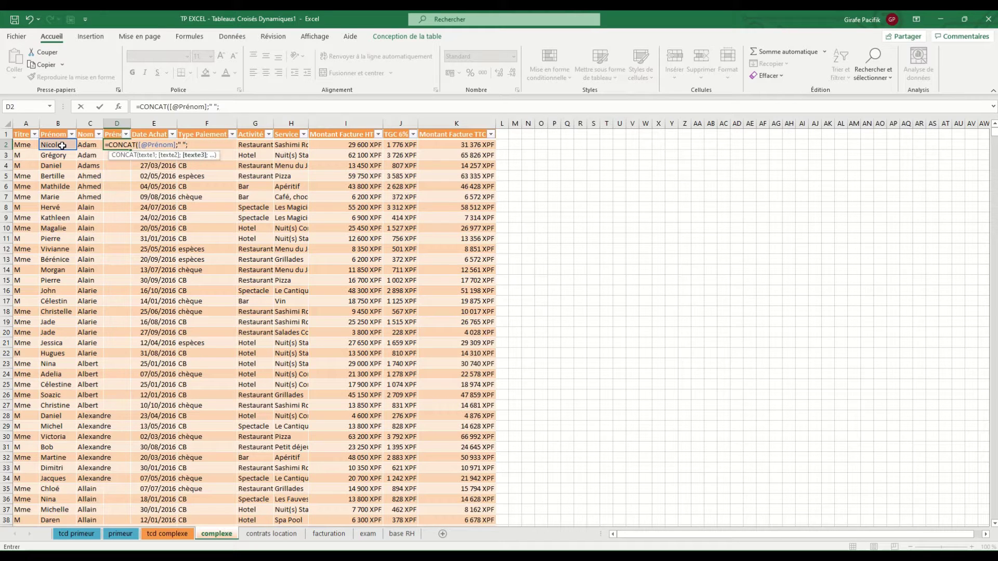
click(89, 146)
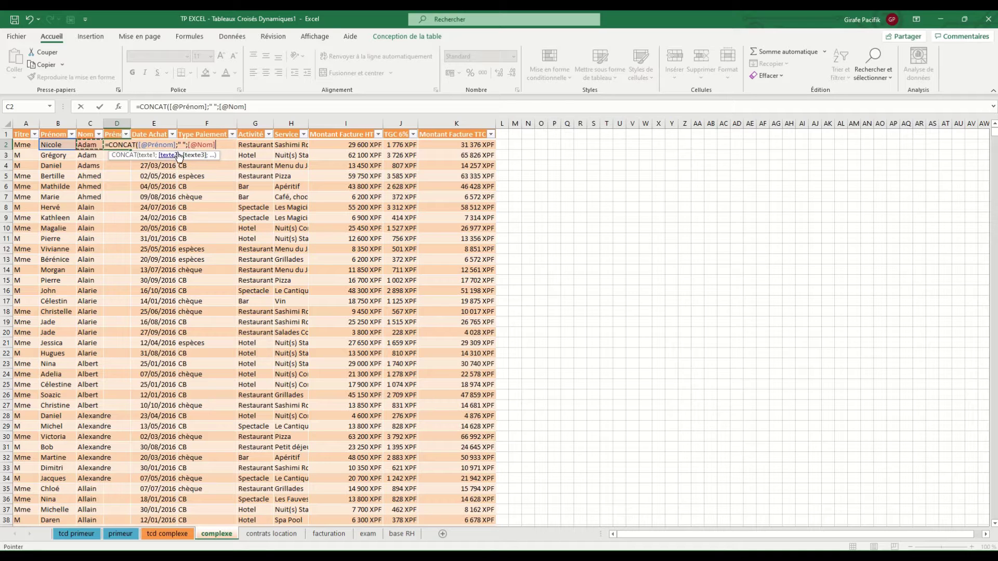
text())
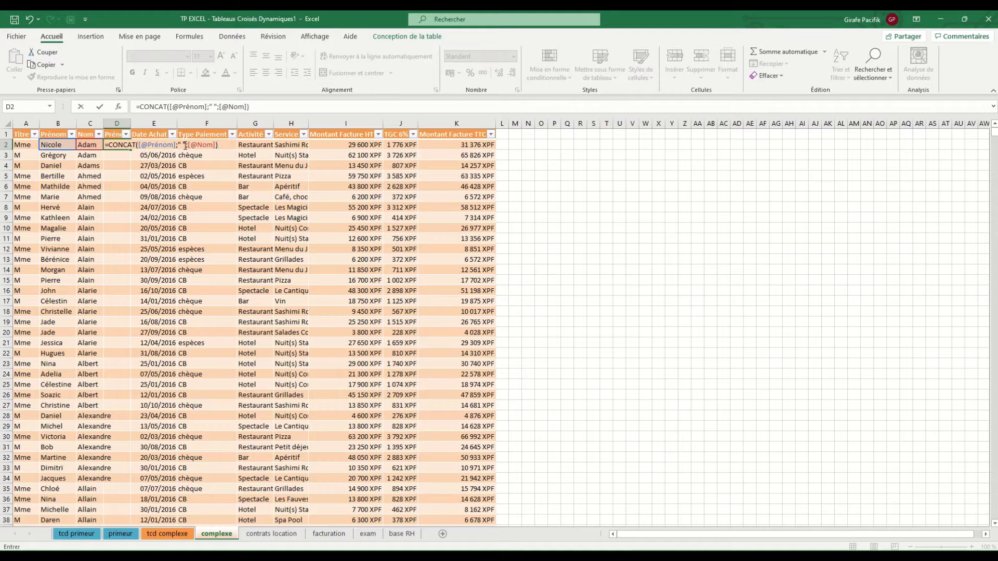
key(Return)
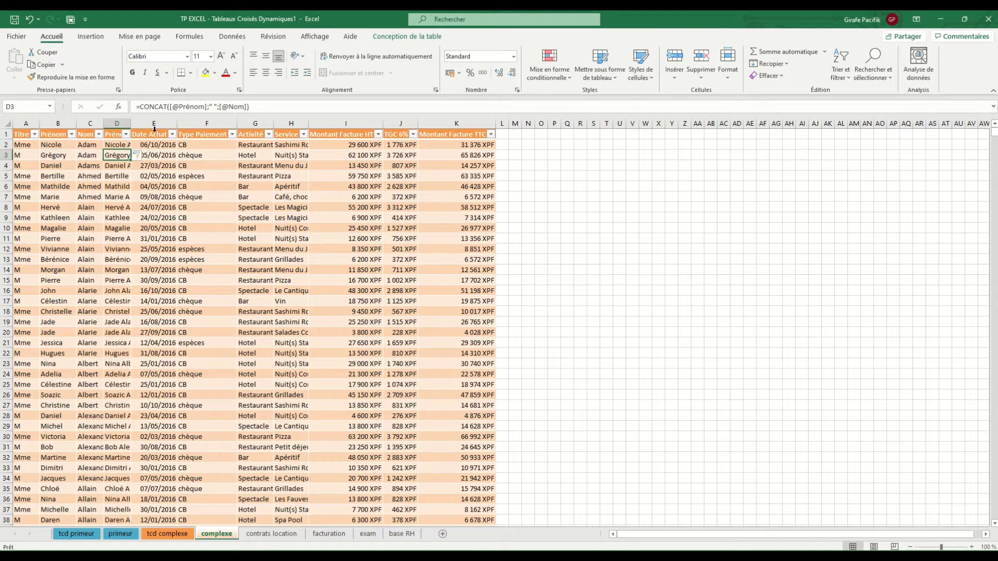
double_click(132, 125)
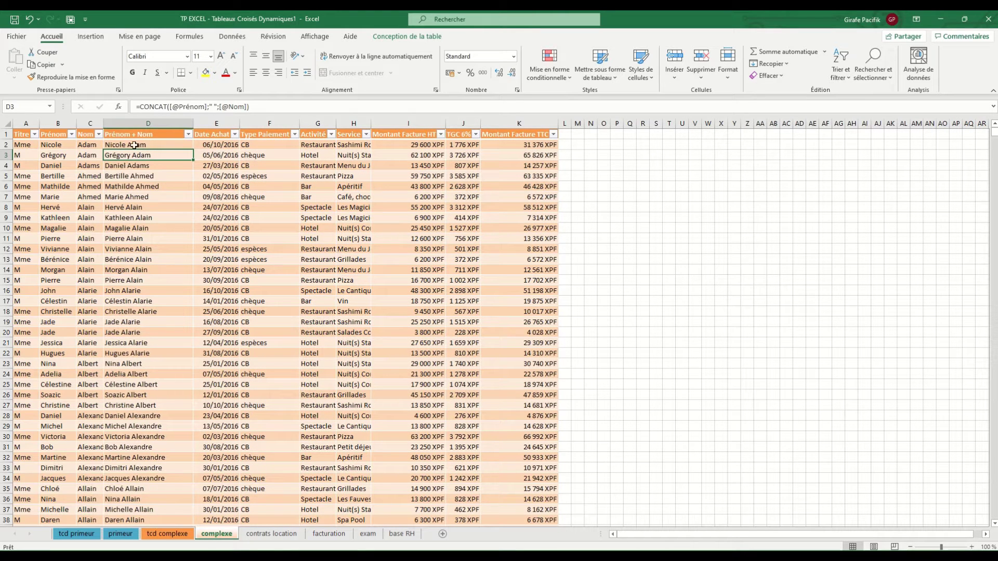
click(144, 208)
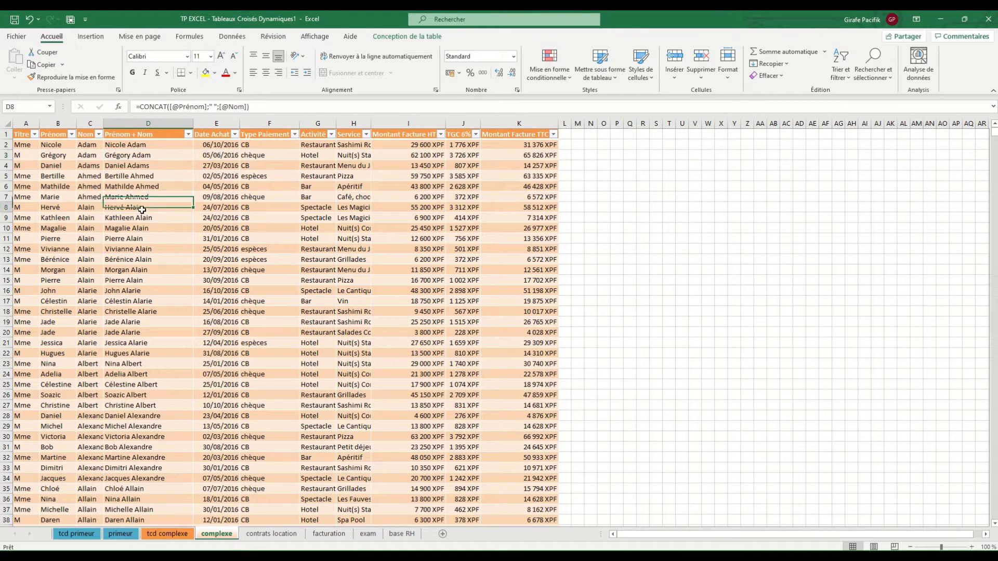
Step: Refresh pivot table b) on the tcd complexe sheet so the field list includes the new source column
click(184, 536)
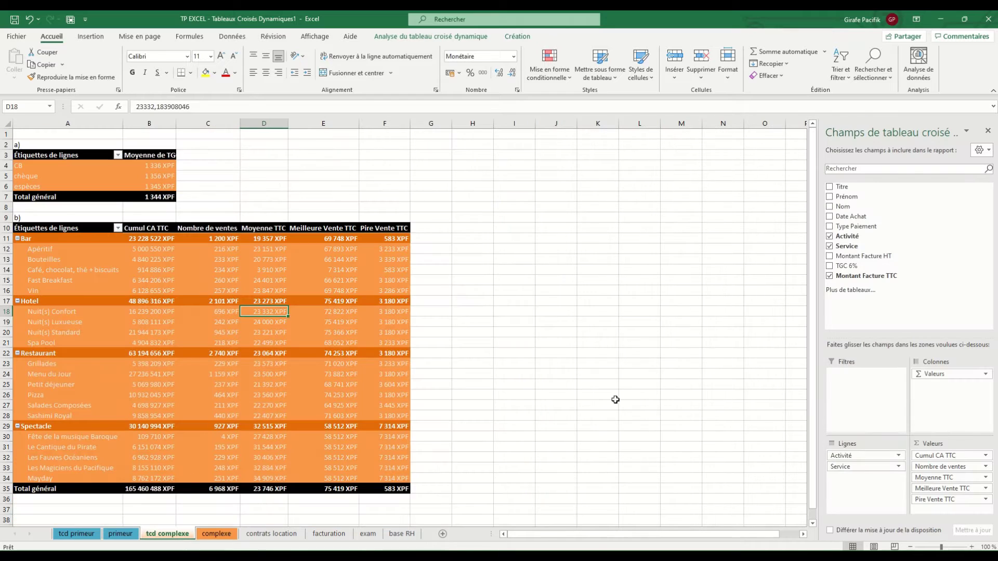
right_click(363, 270)
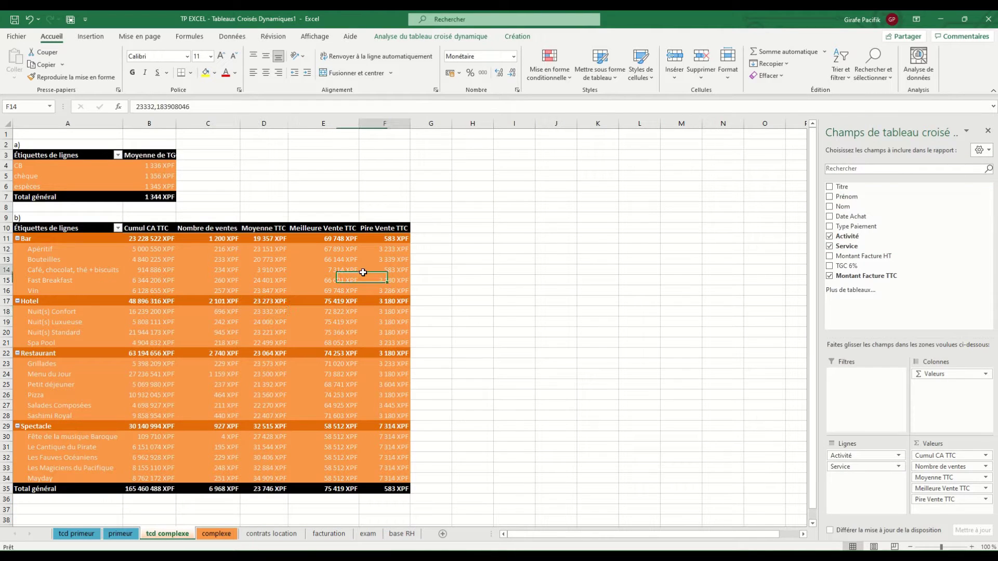
click(395, 326)
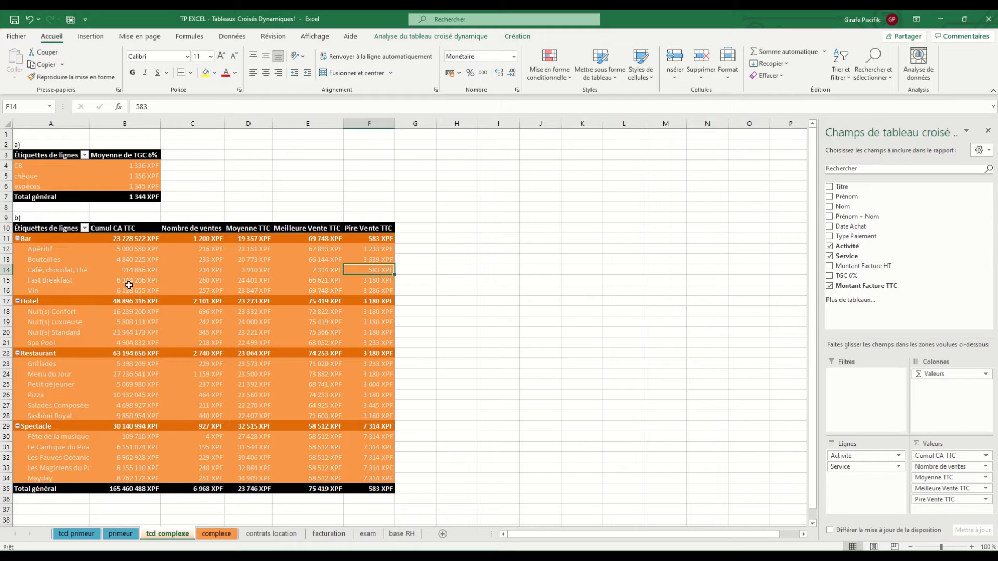
Step: Copy pivot table a) with its label to cell A40 below pivot table b) and label the copy "c)"
click(78, 178)
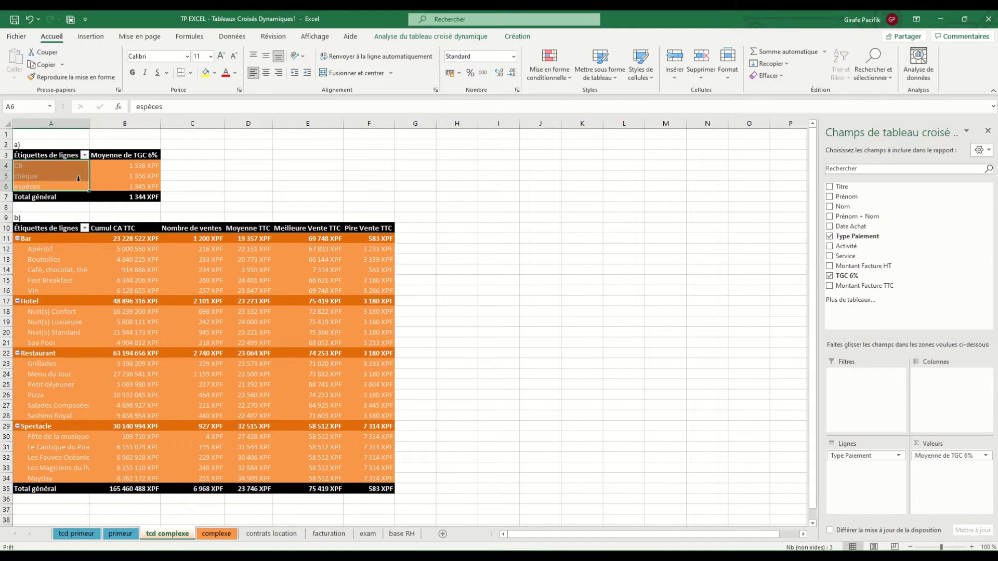
click(124, 180)
key(ctrl+a)
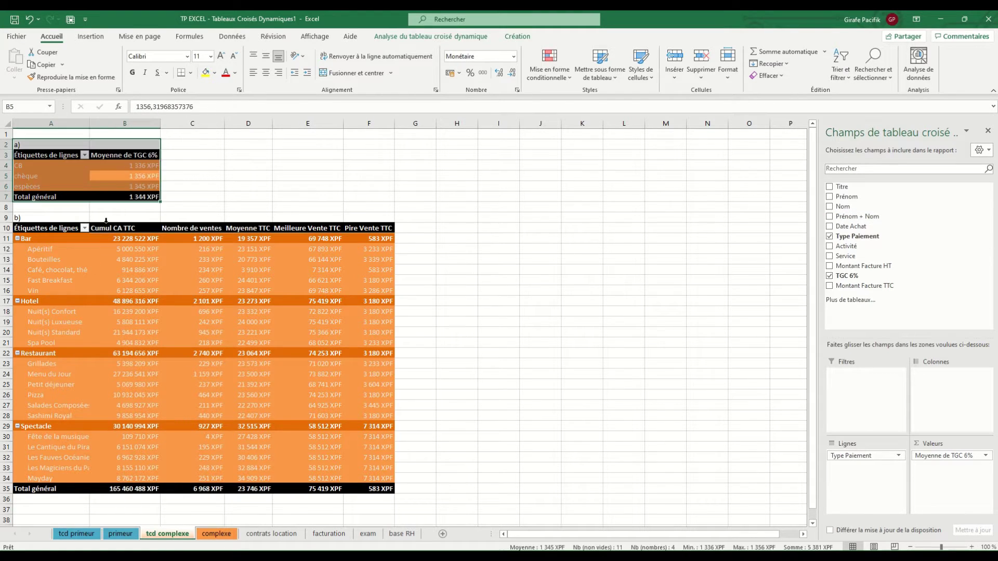
key(ctrl+c)
scroll(94, 260, down, 8)
click(57, 291)
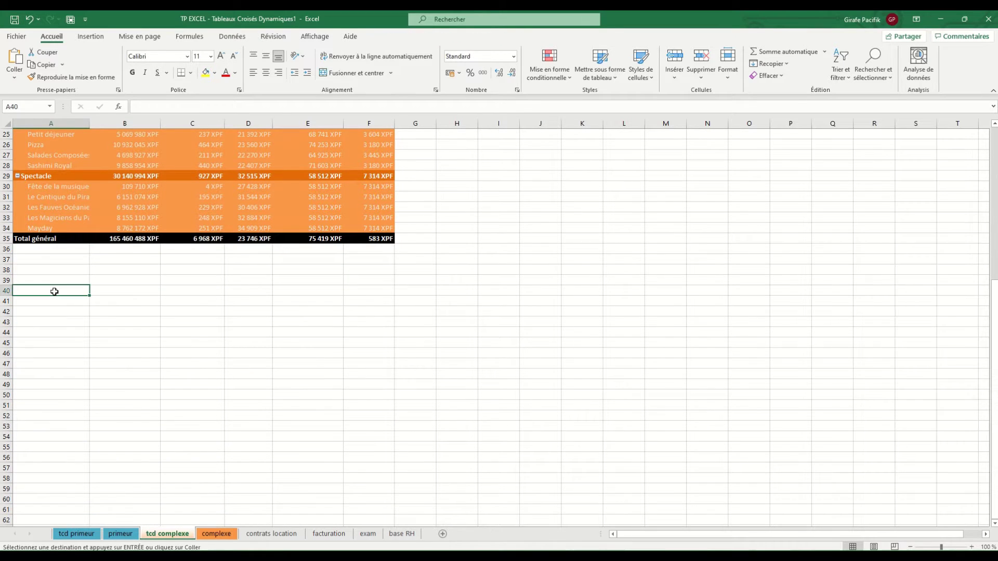
key(ctrl+v)
click(54, 291)
text(c))
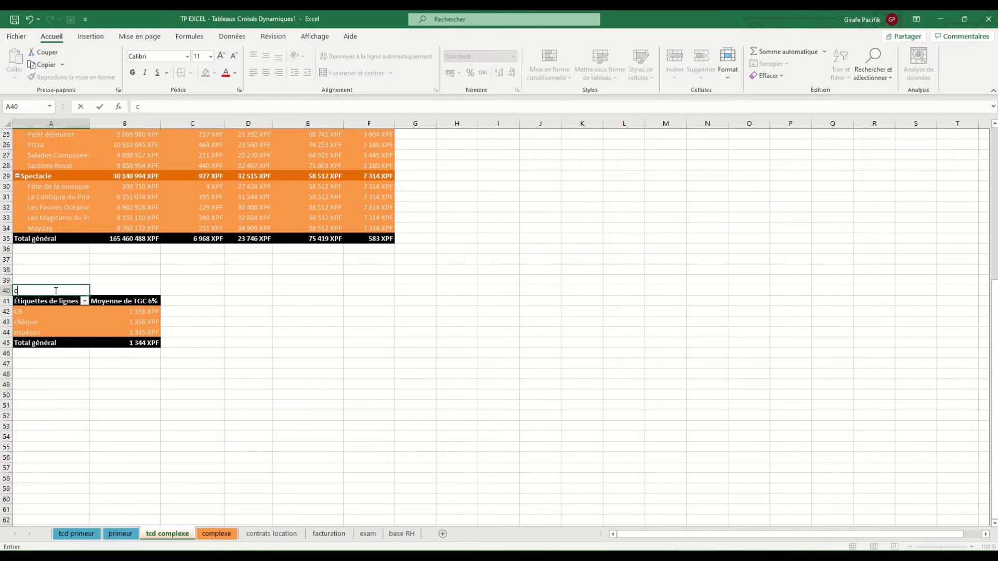
key(Return)
Step: Replace the fields of pivot table c) with Prénom + Nom as rows and Montant Facture TTC twice as values
drag(947, 456, 769, 445)
drag(851, 457, 745, 427)
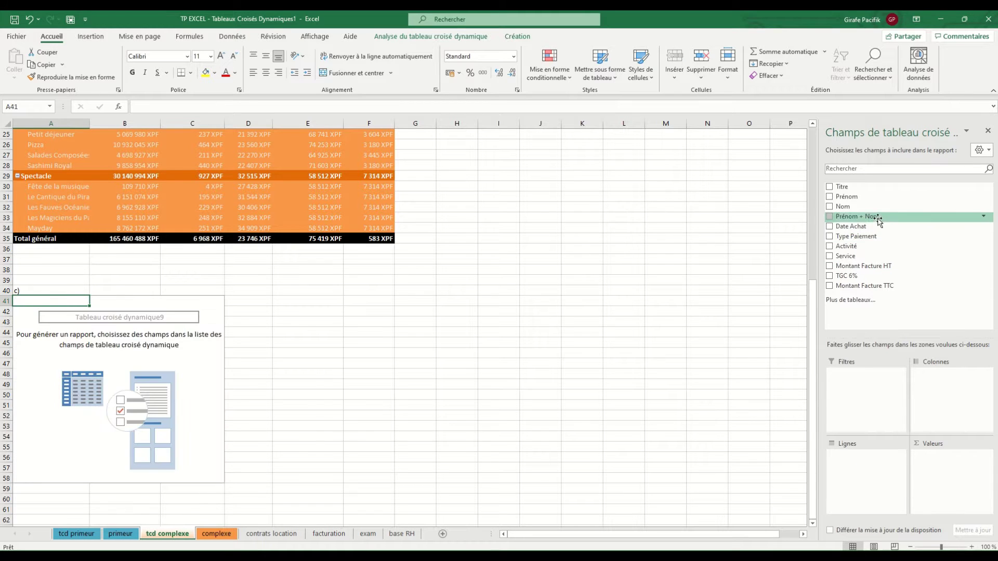
drag(873, 216, 863, 474)
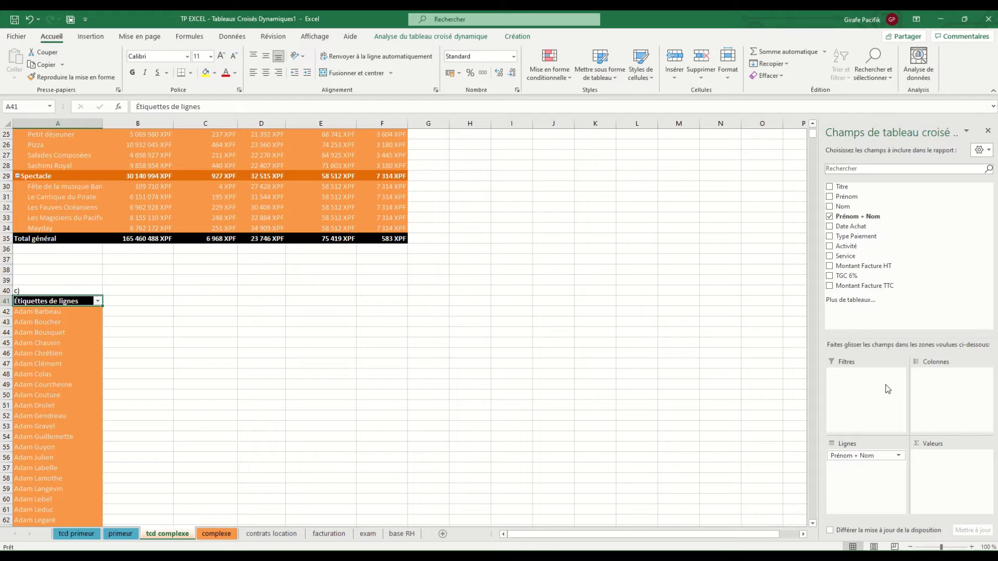
drag(895, 287, 933, 468)
drag(882, 290, 938, 475)
Step: Summarize the second Montant Facture TTC value column of pivot table c) by NB
right_click(276, 347)
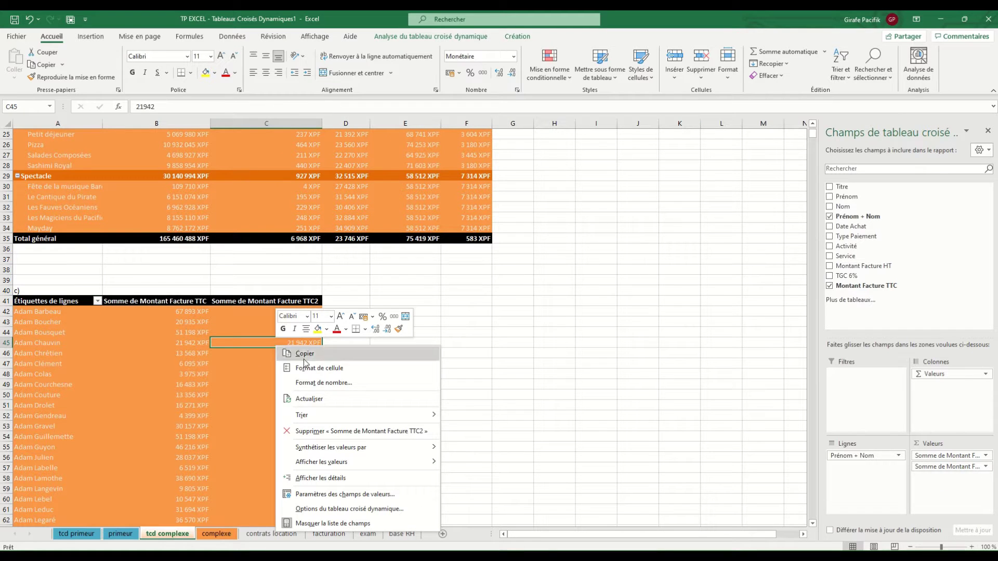
mouse_move(349, 451)
click(470, 458)
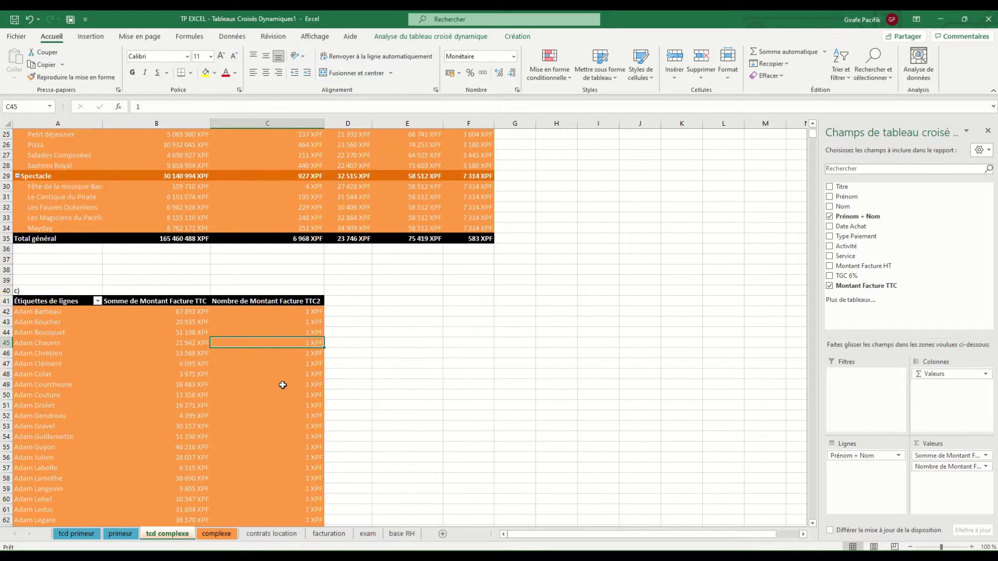
Step: Apply the Standard number format to the whole count column of pivot table c), including its total
click(295, 311)
key(ctrl+shift+Down)
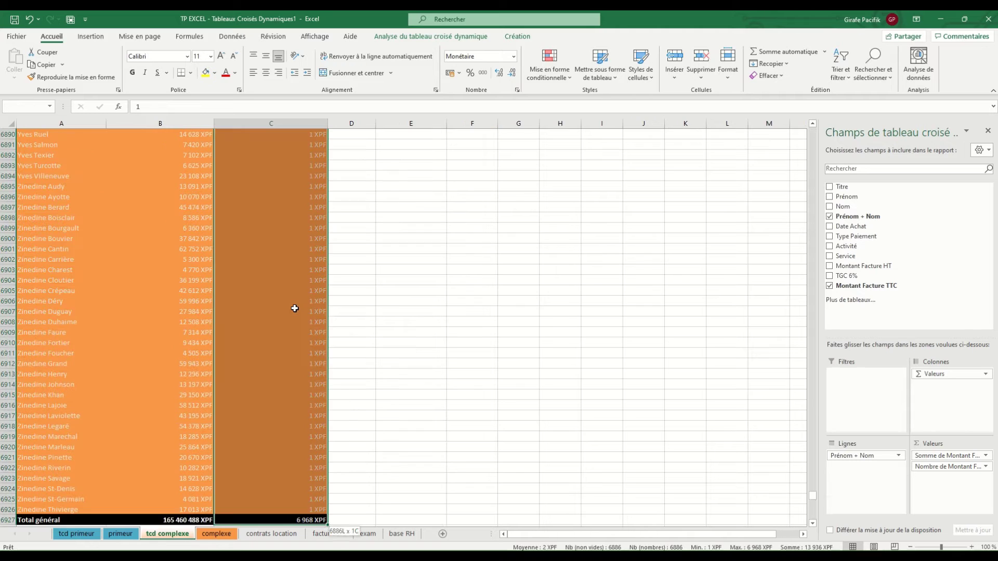
scroll(294, 308, up, 20)
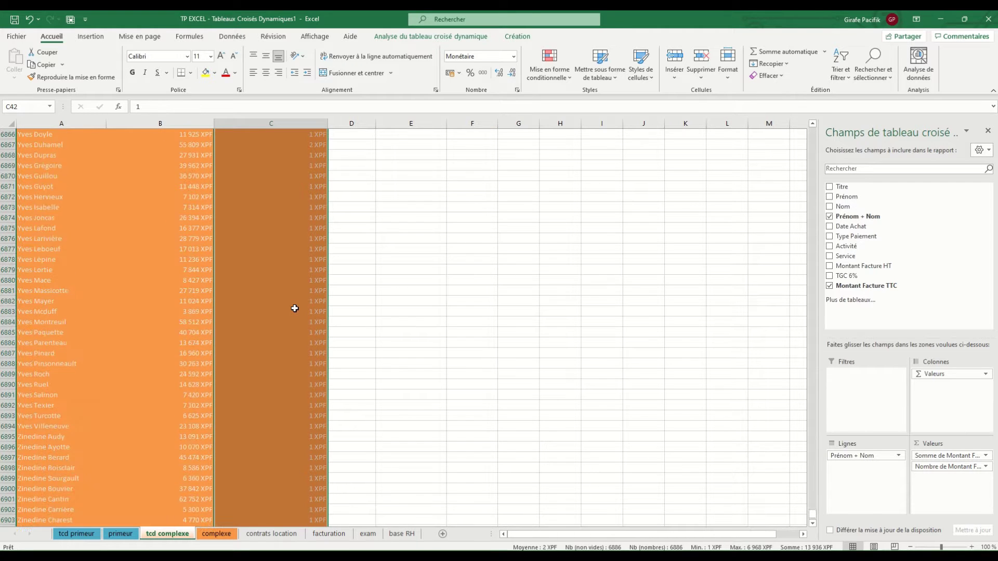
scroll(294, 308, up, 20)
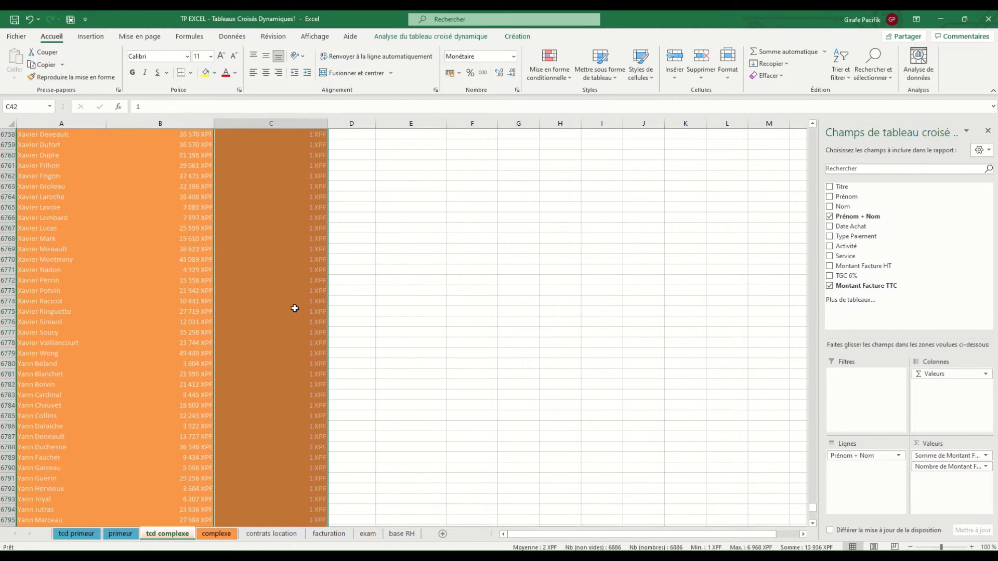
click(513, 56)
click(503, 79)
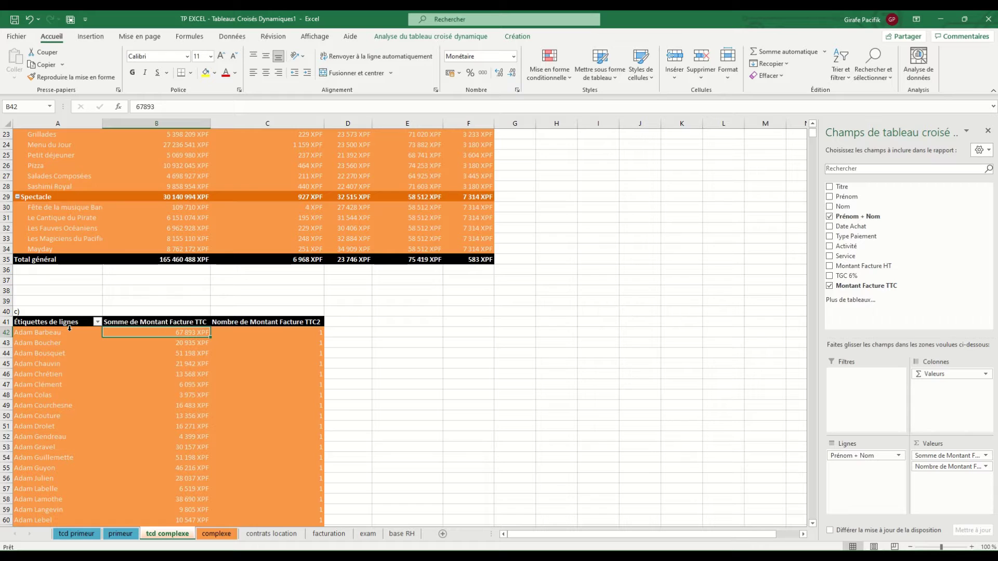
Step: Rename the value headers of pivot table c) as "Cumul CA TTC" and "Nombre de vente"
click(188, 364)
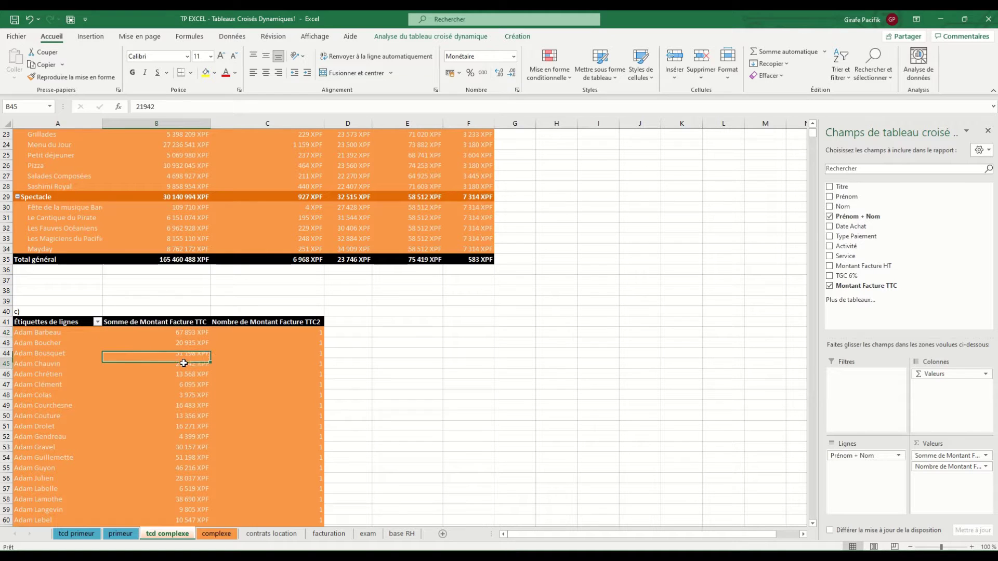
click(196, 322)
text(Cumul )
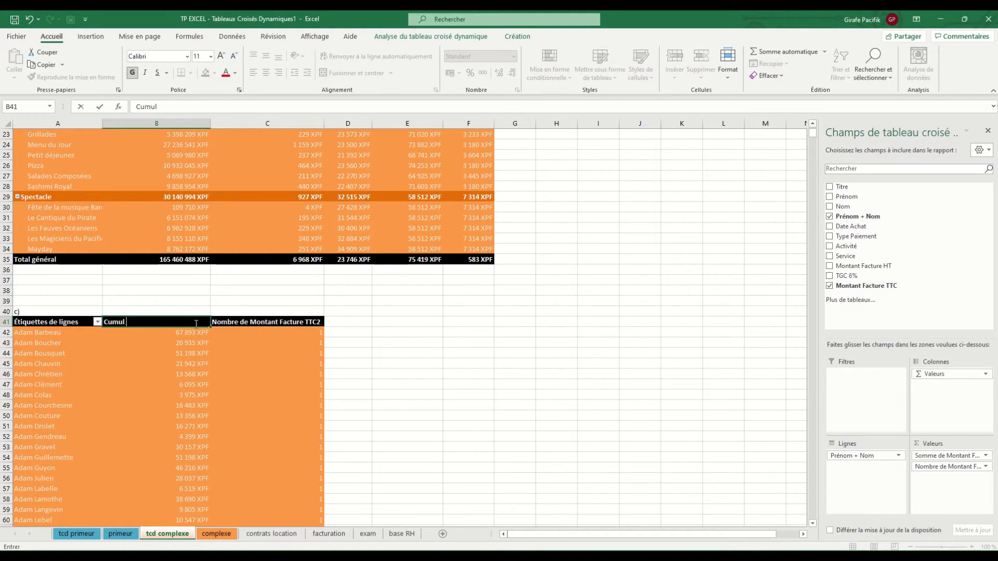
text(CA TTC)
key(Tab)
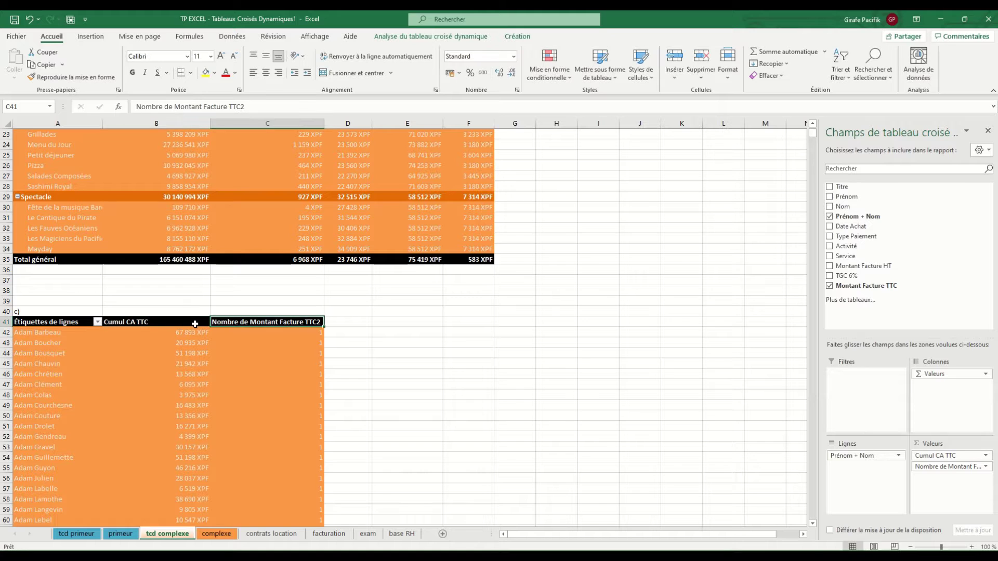
text(Nombre de vente)
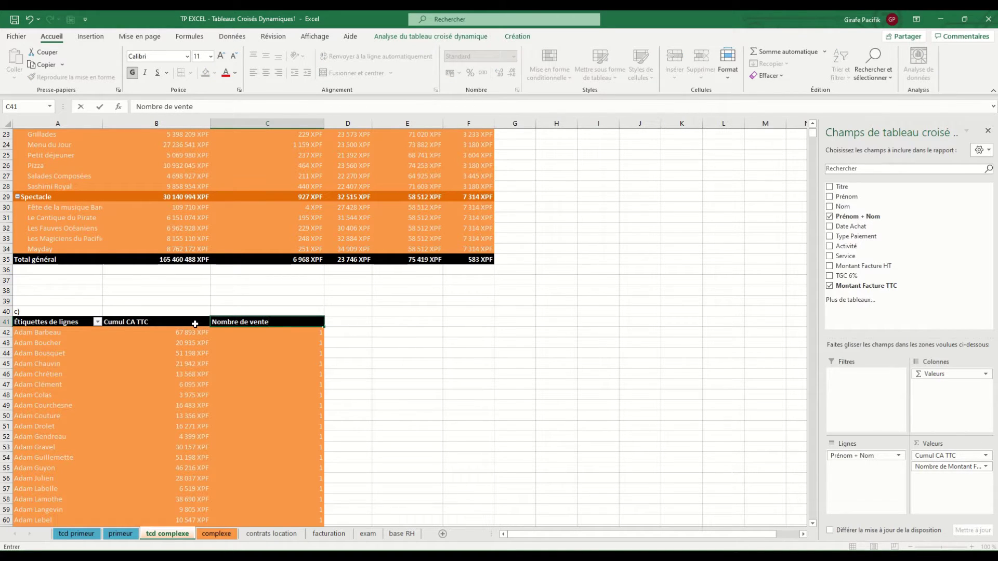
key(Return)
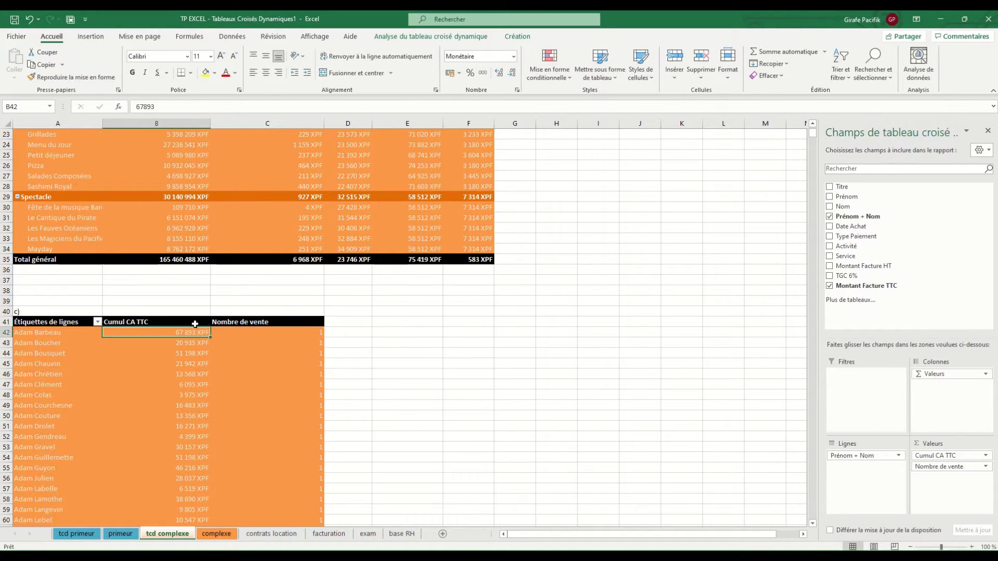
Step: Sort pivot table c) by Nombre de vente from largest to smallest
right_click(270, 334)
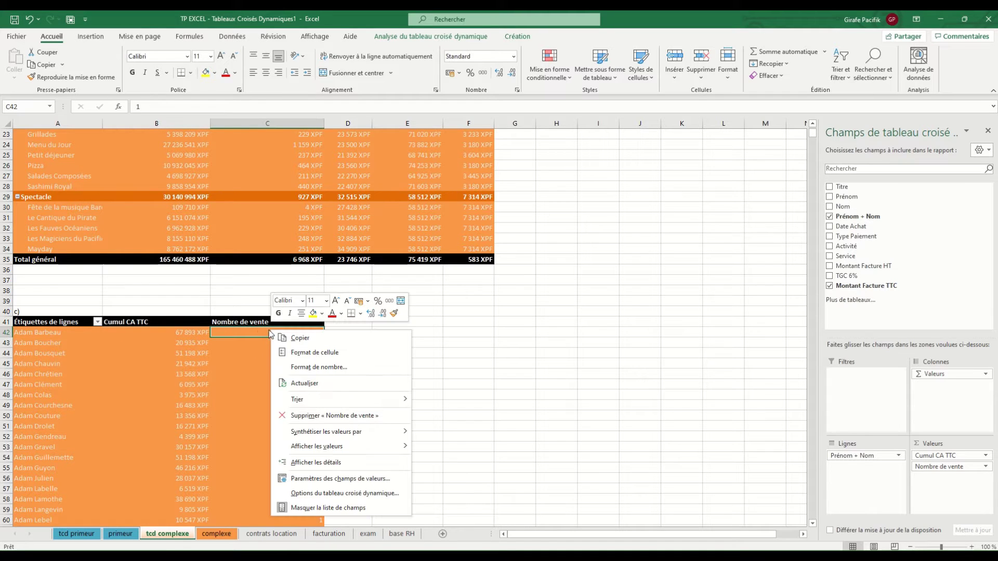
mouse_move(358, 401)
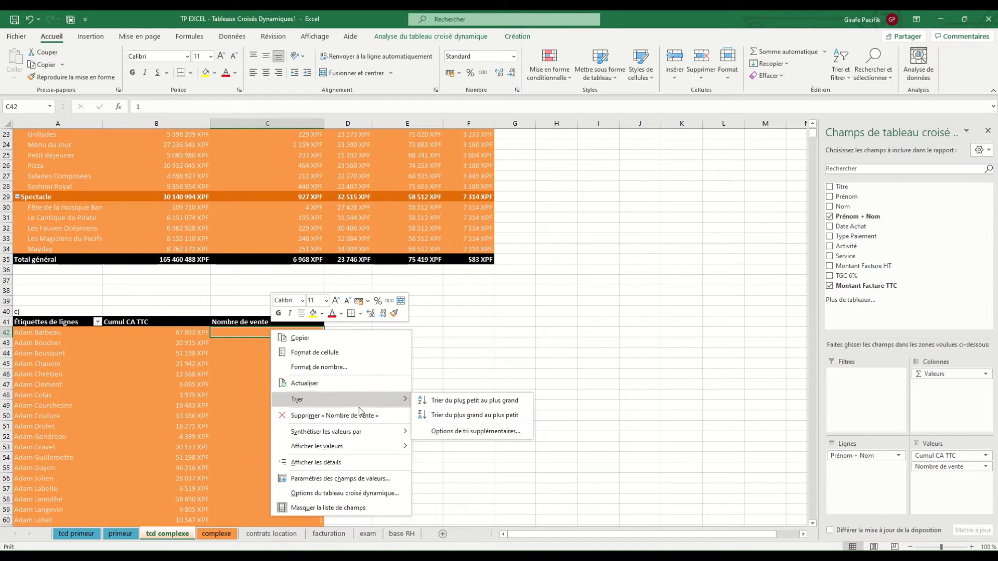
click(436, 418)
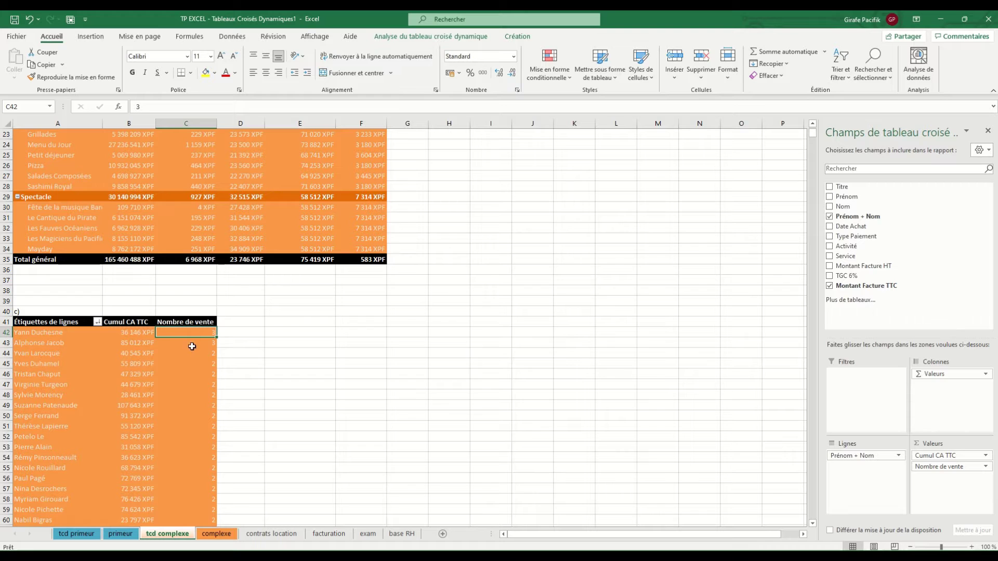
scroll(190, 355, down, 5)
scroll(190, 356, up, 14)
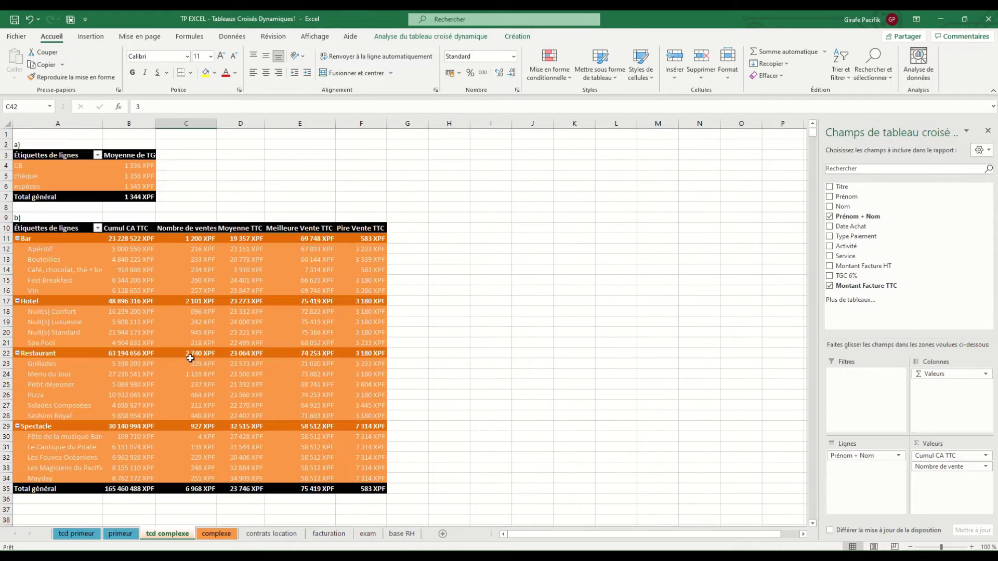
scroll(173, 439, down, 4)
click(143, 437)
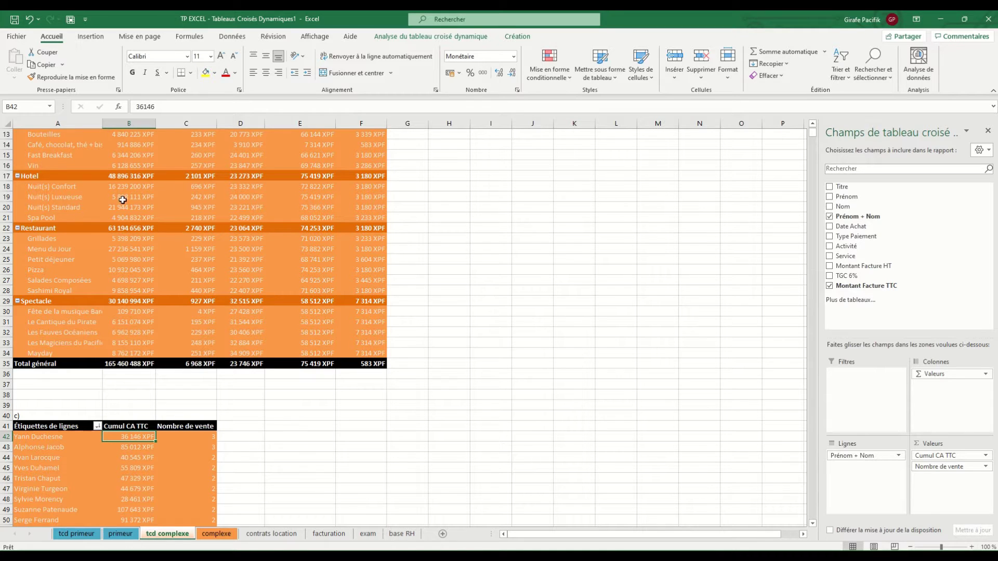
Step: Copy the whole of pivot table b) together with its label to the clipboard
click(188, 186)
scroll(160, 232, up, 4)
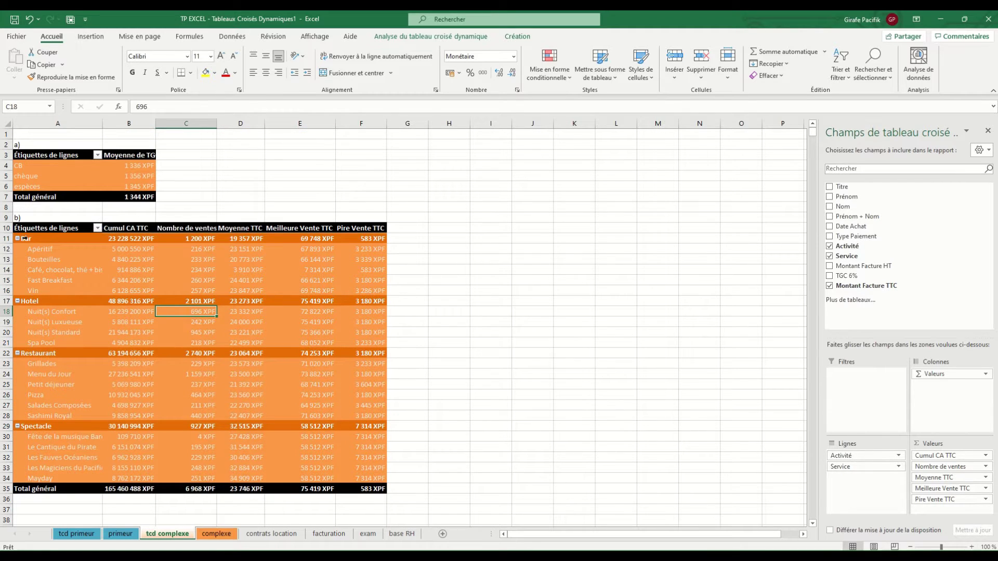
key(ctrl+a)
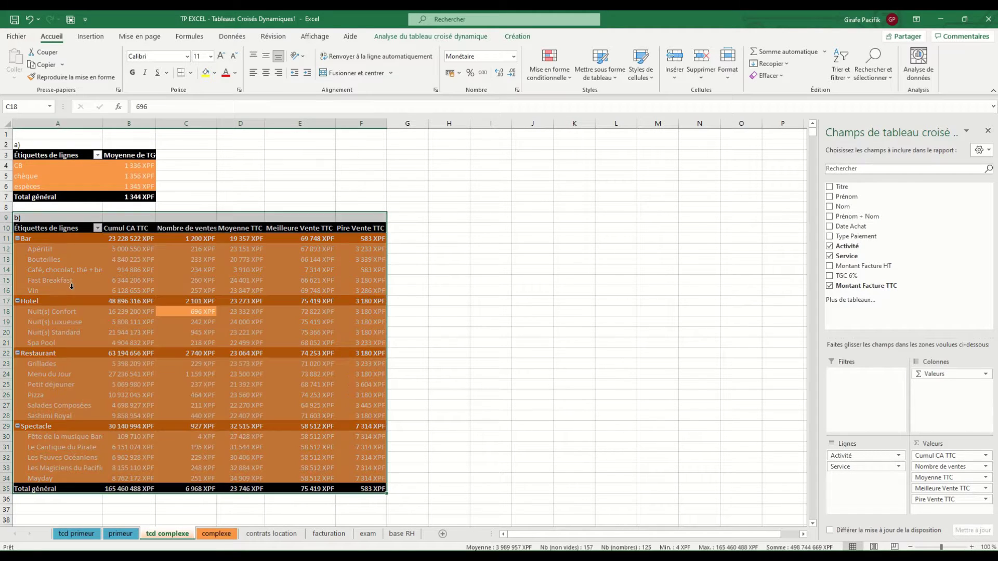
key(ctrl+c)
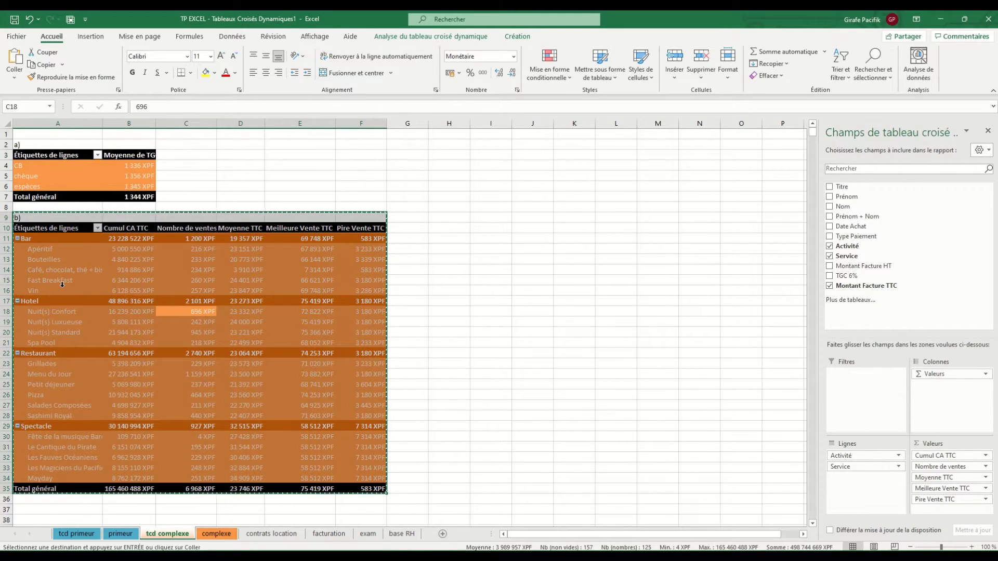
click(460, 231)
key(ctrl+v)
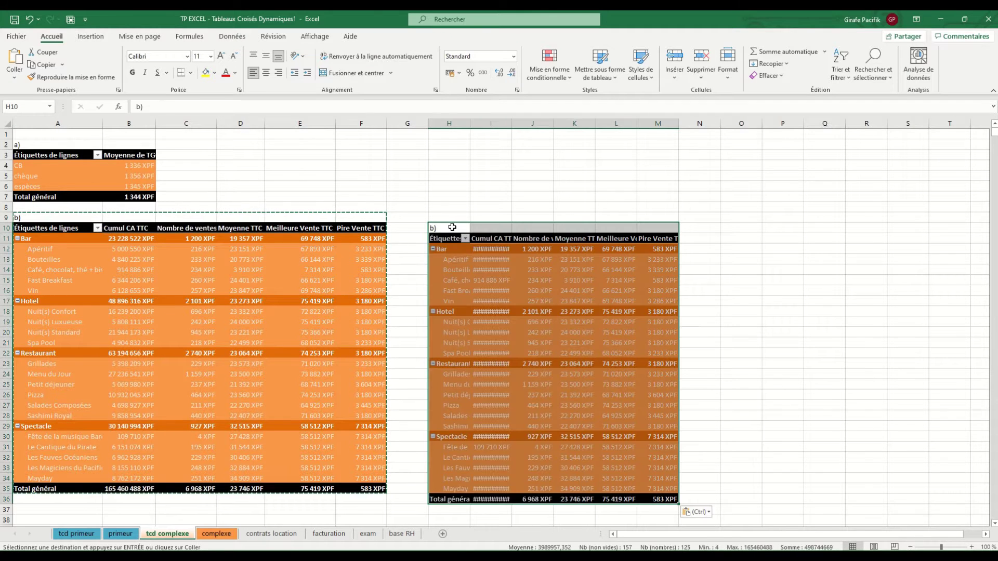
key(ctrl+z)
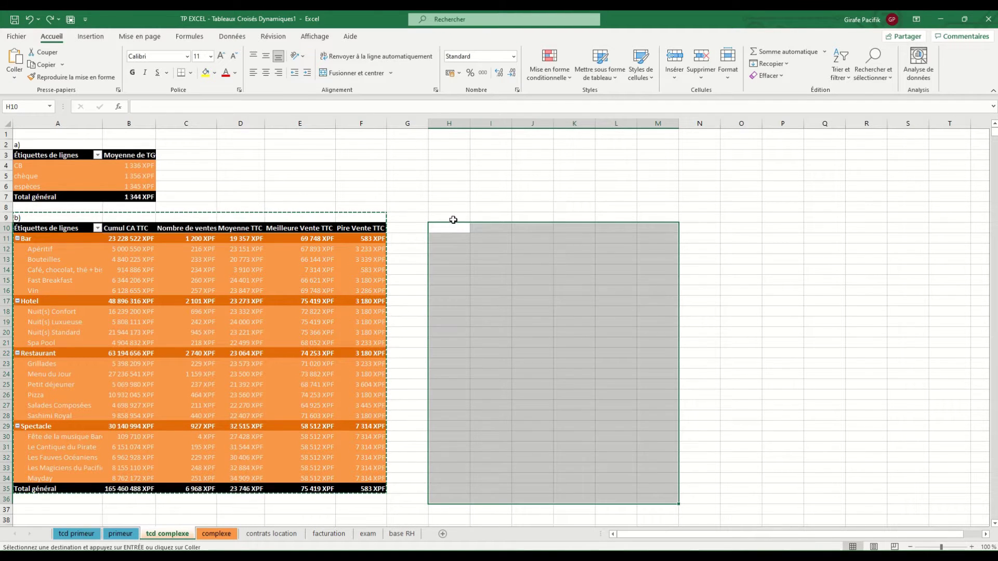
Step: Paste the copied pivot table at cell H9 and label the copy "d)"
click(453, 218)
key(ctrl+v)
click(456, 219)
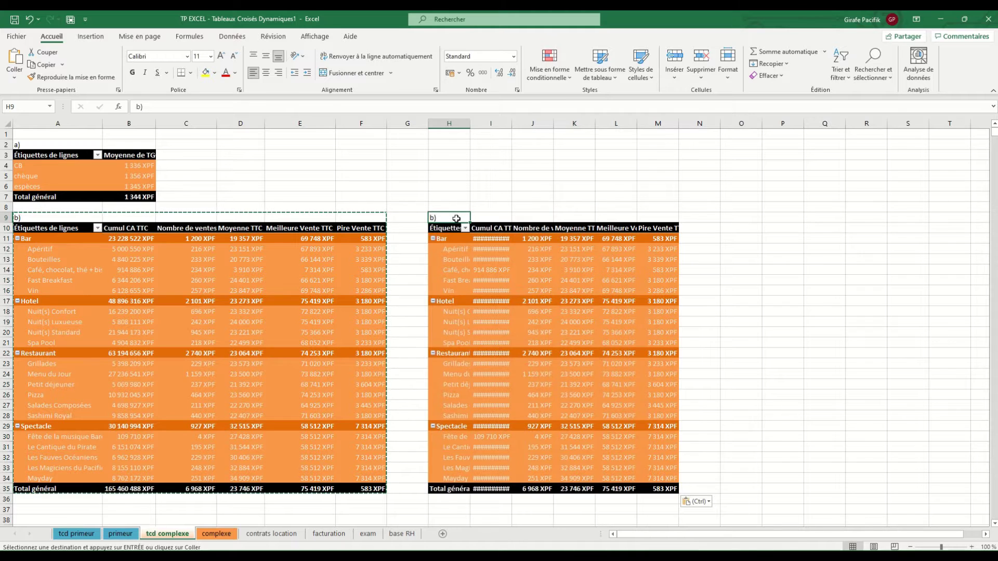
text(d)
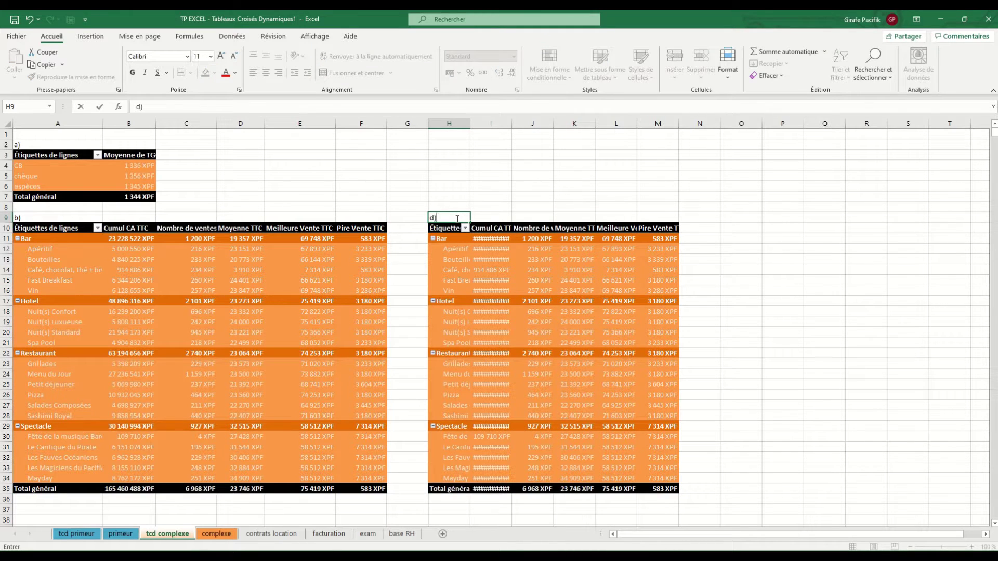
key(Return)
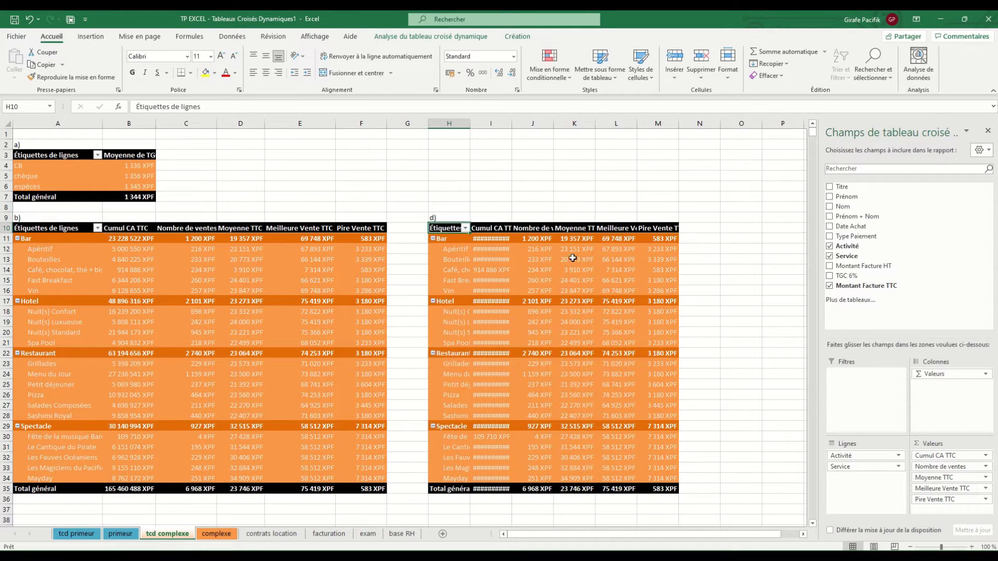
Step: Remove the Nombre de ventes, Moyenne TTC, Meilleure Vente TTC and Pire Vente TTC values from pivot table d)
drag(929, 499, 772, 444)
drag(923, 478, 774, 427)
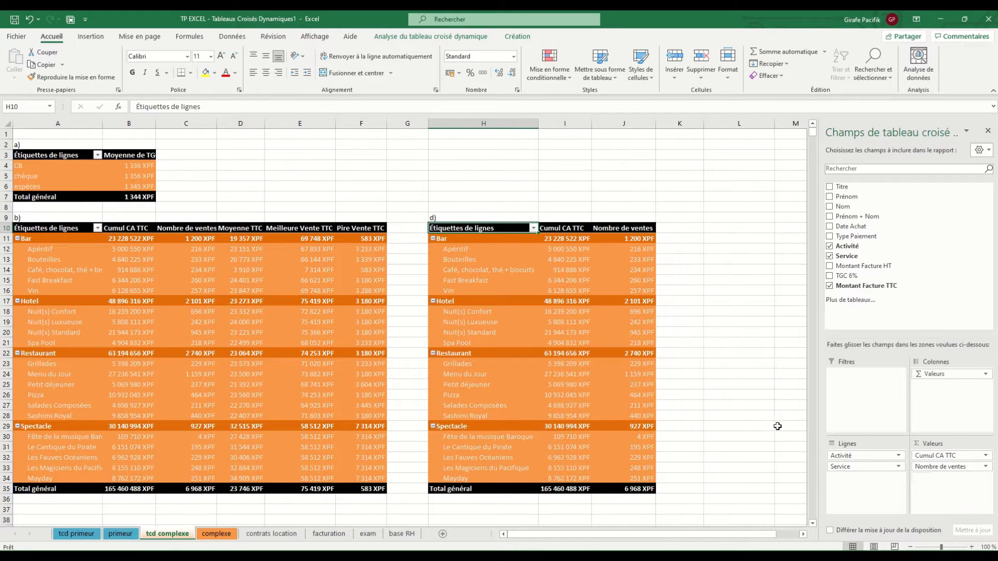
drag(923, 467, 764, 416)
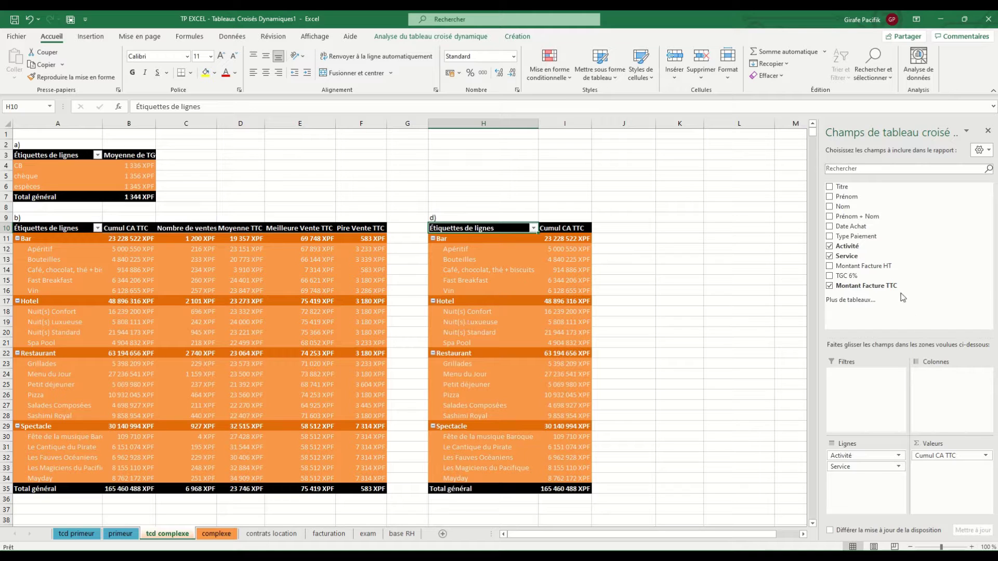
Step: Add Montant Facture TTC as a second value of pivot table d) and name its header "Réparatition"
drag(884, 286, 962, 478)
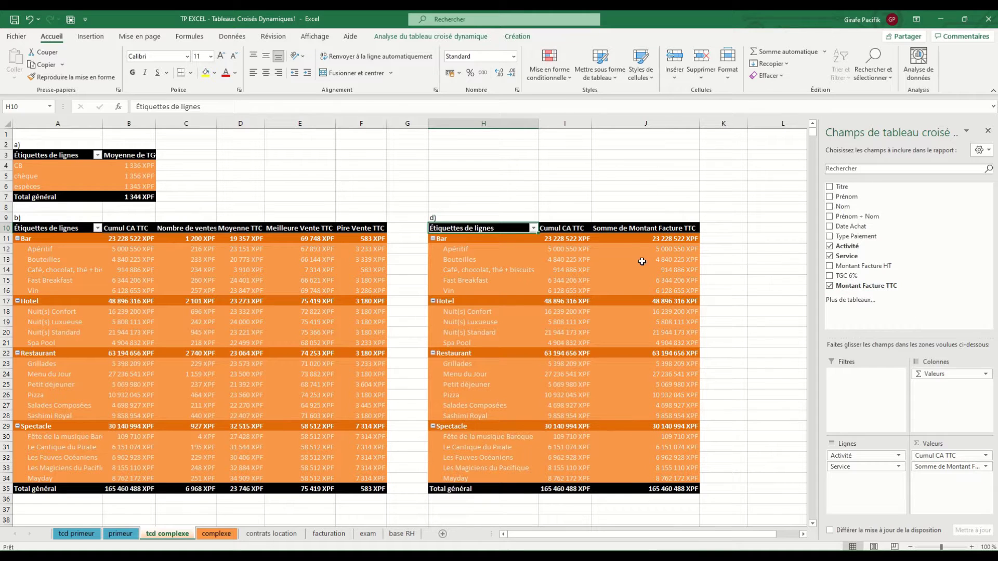
click(647, 229)
text(Réparation)
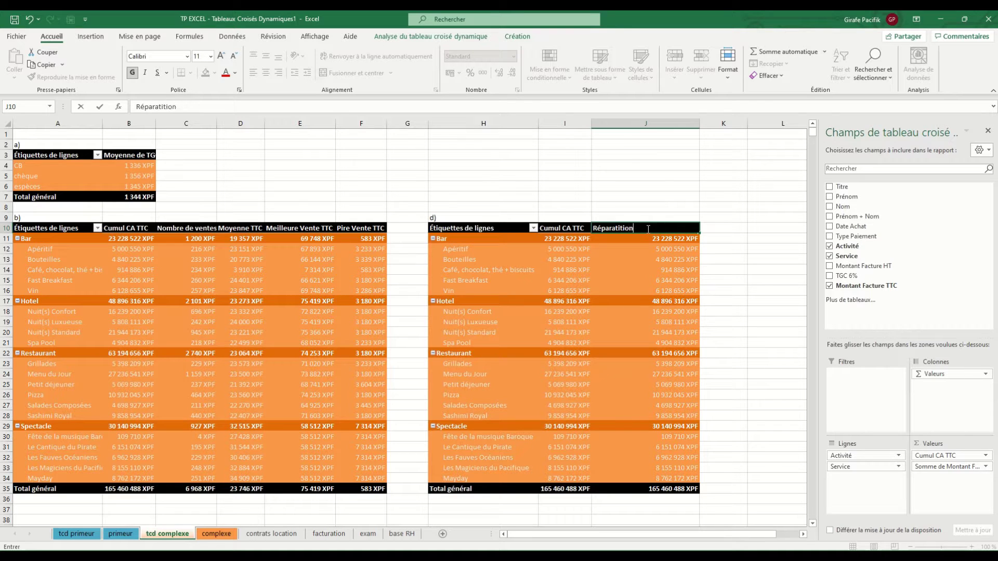
key(Return)
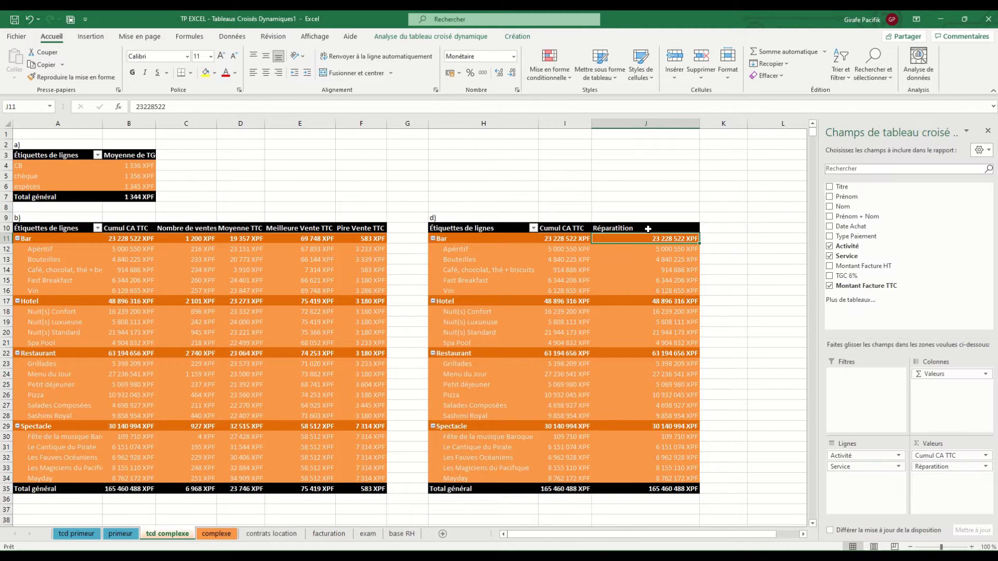
Step: Show the Réparatition values of pivot table d) as % du total général
right_click(651, 249)
mouse_move(738, 372)
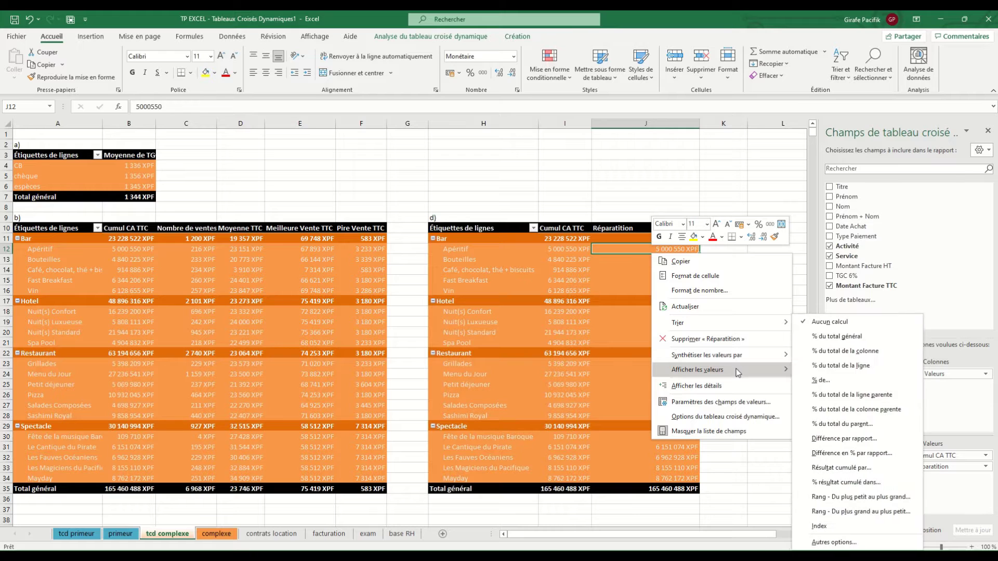
click(836, 337)
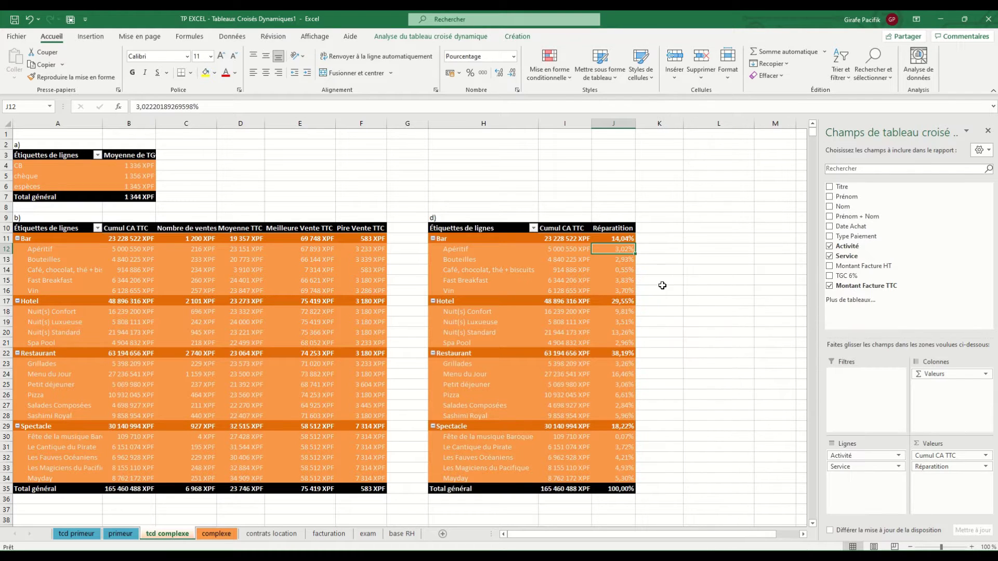
Step: Add Montant Facture TTC as a third value of pivot table d), shown as % du total de la ligne parente
drag(865, 285, 926, 463)
right_click(710, 301)
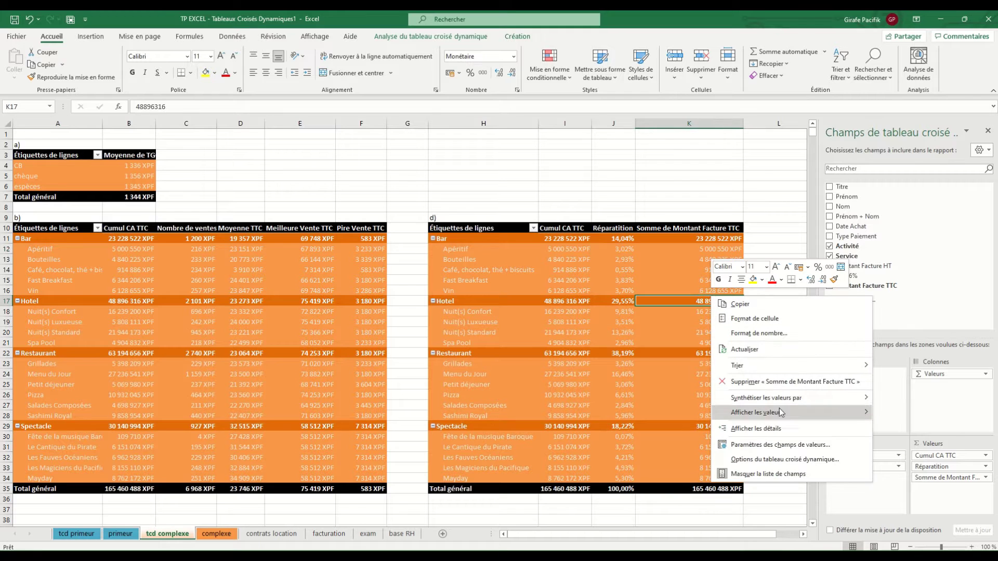
mouse_move(820, 413)
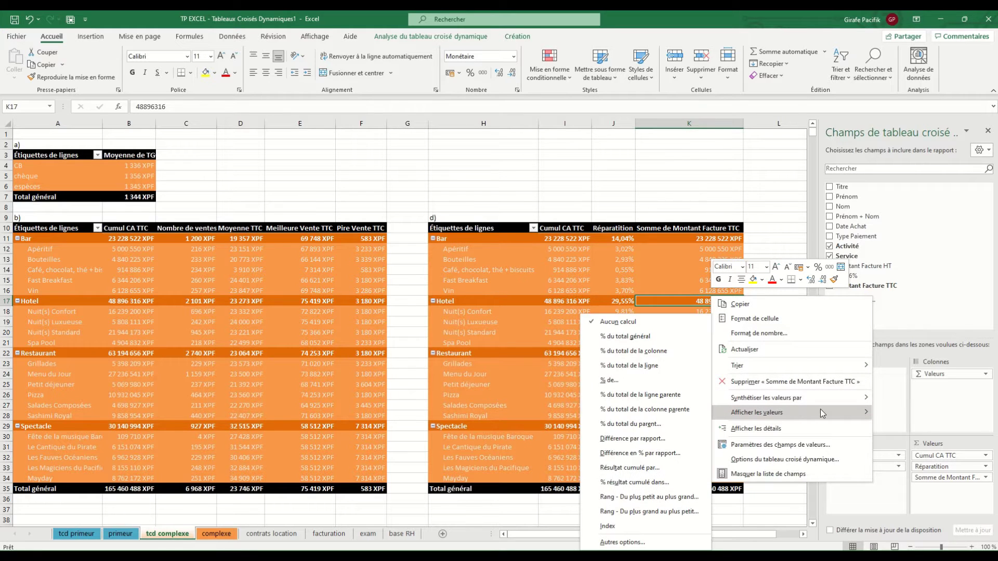
click(674, 410)
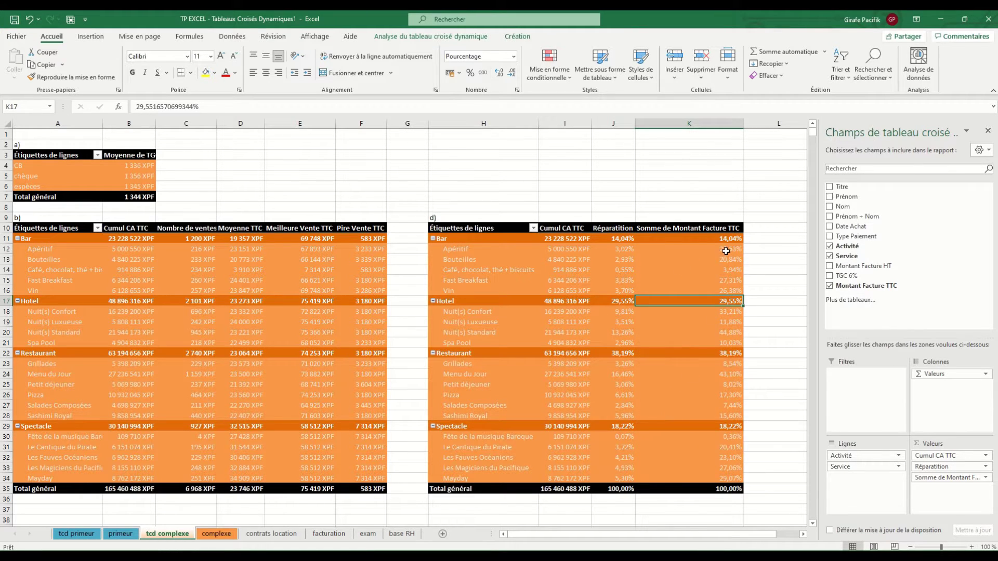
drag(726, 251, 726, 289)
Step: Rename the Réparatition header of pivot table d) as "Réparatition Générale"
click(623, 228)
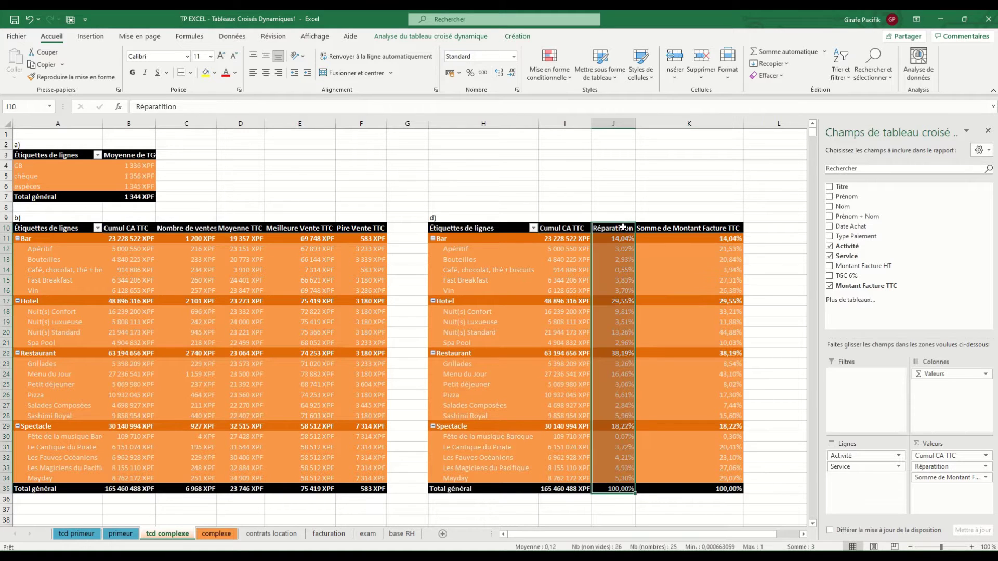
click(623, 227)
click(265, 107)
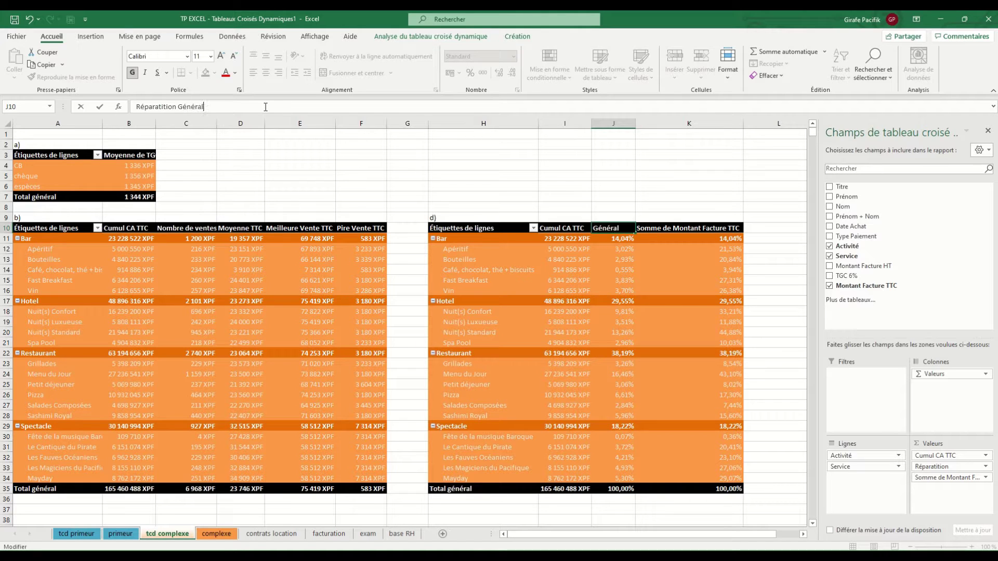
key(Return)
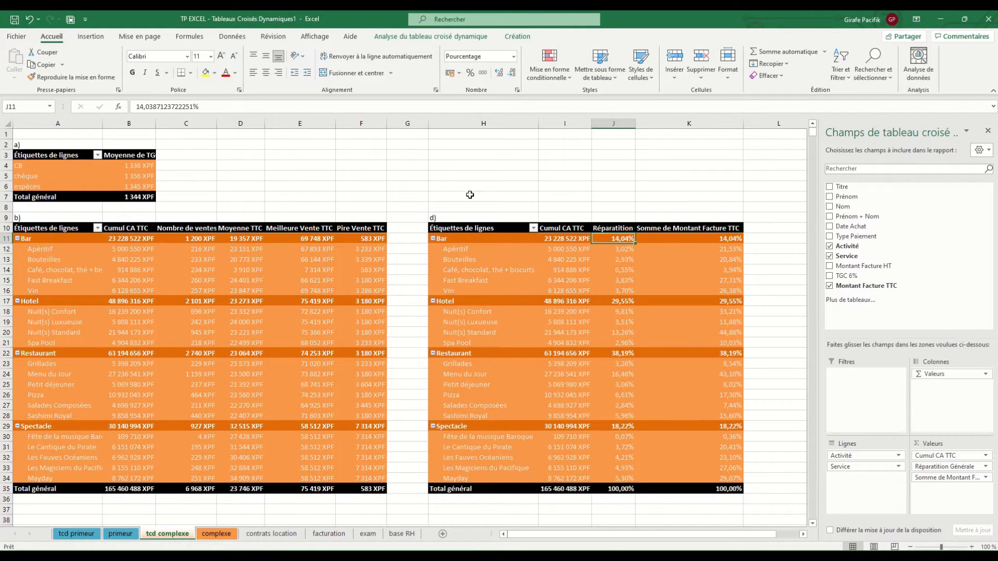
Step: Fit the Réparatition Générale column width and rename the third value header of pivot table d) as "Répartition Catégorie"
double_click(635, 124)
click(701, 229)
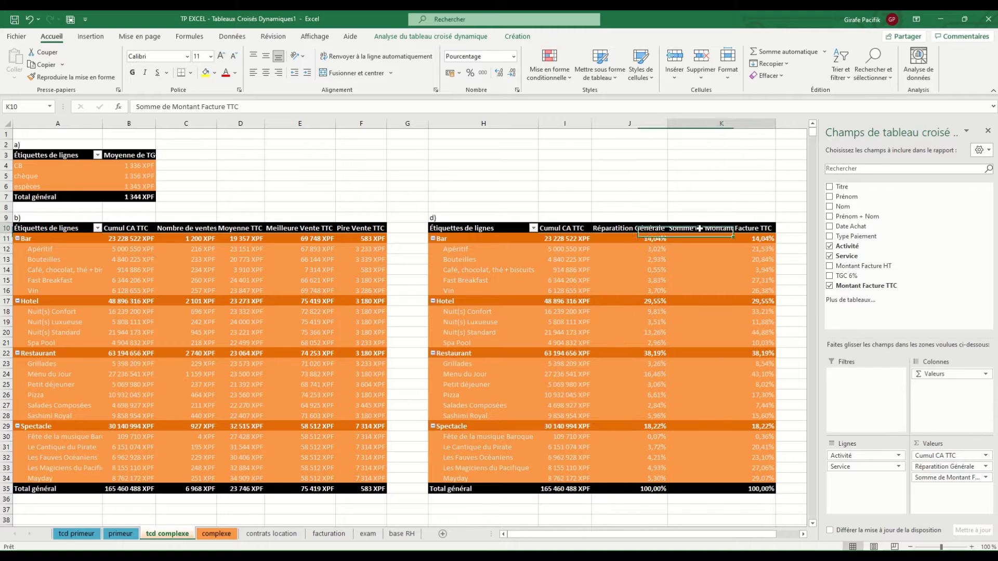
text(Répartition Catégorie)
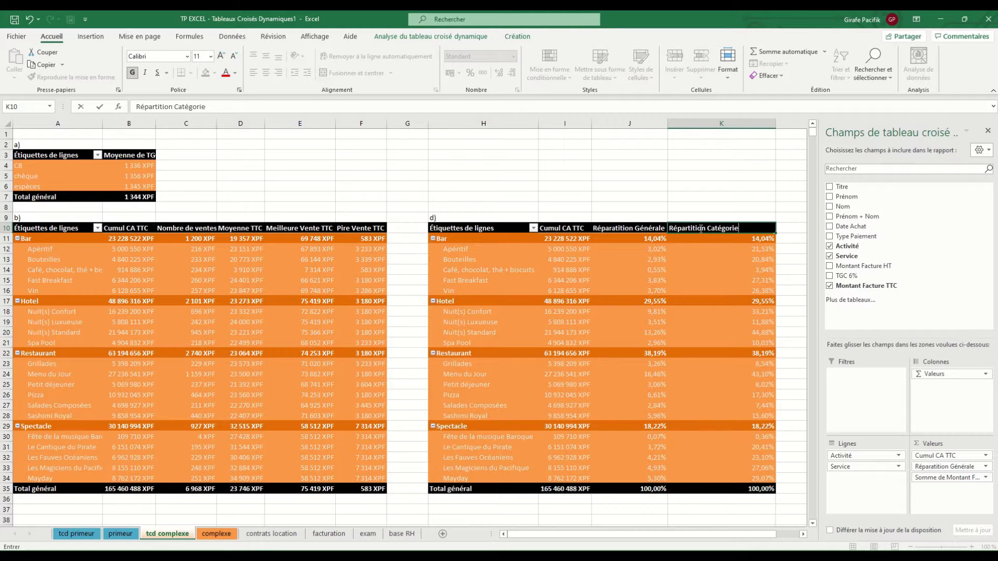
key(Return)
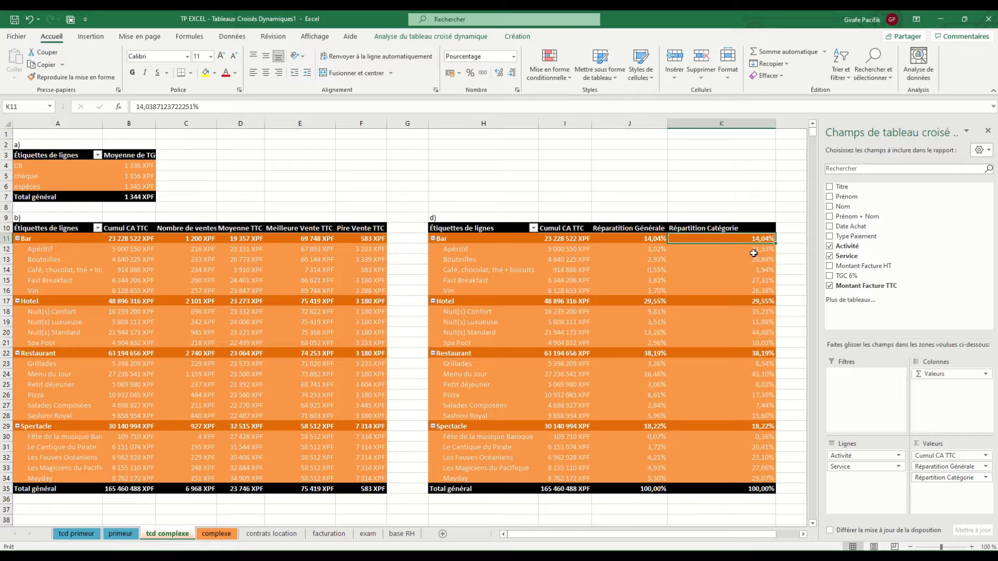
drag(753, 253, 762, 282)
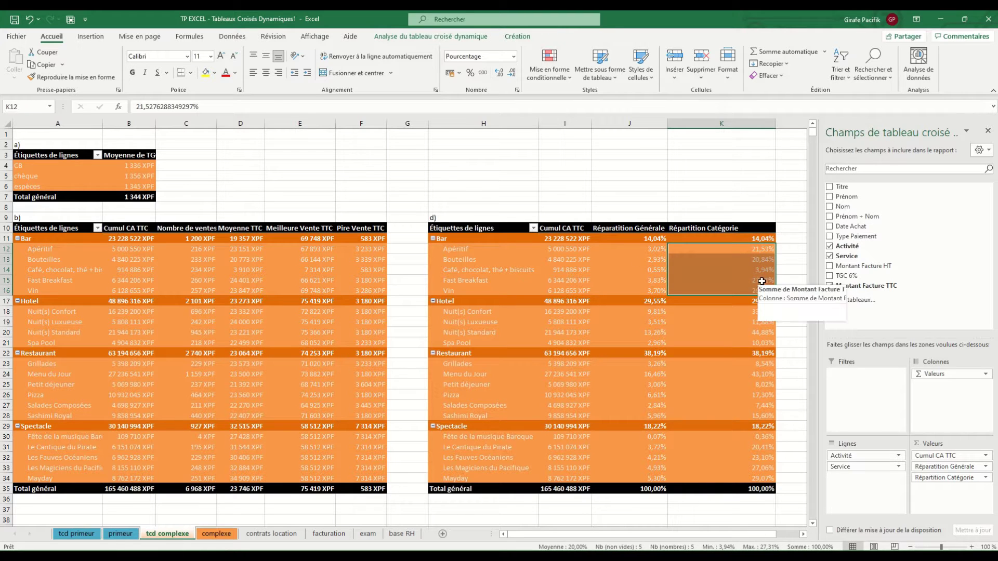
click(758, 374)
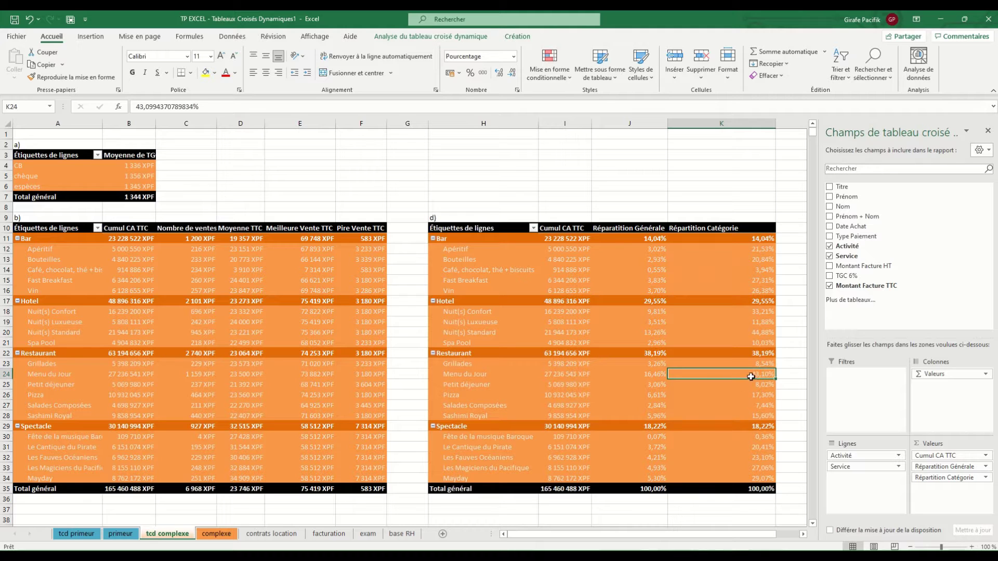
click(665, 375)
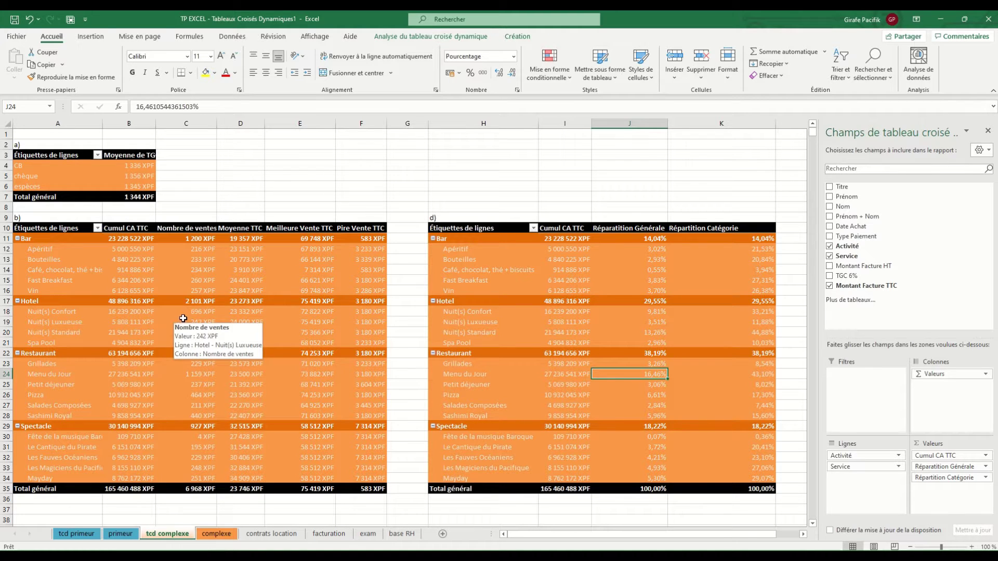
Step: Copy pivot table d) with its label to cell H41, beside table c), and label the copy "e)"
click(542, 287)
key(ctrl+a)
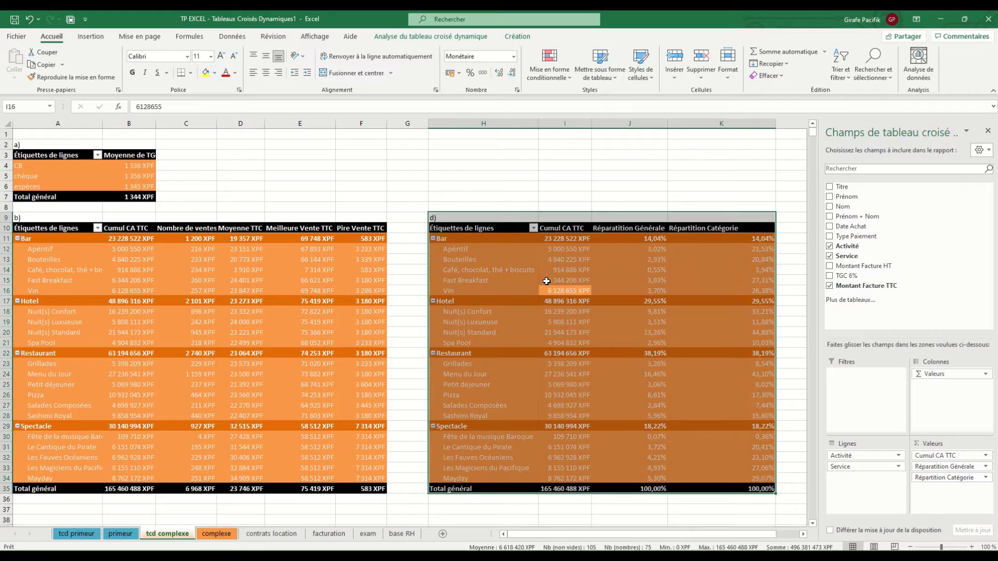
key(ctrl+c)
scroll(517, 278, down, 8)
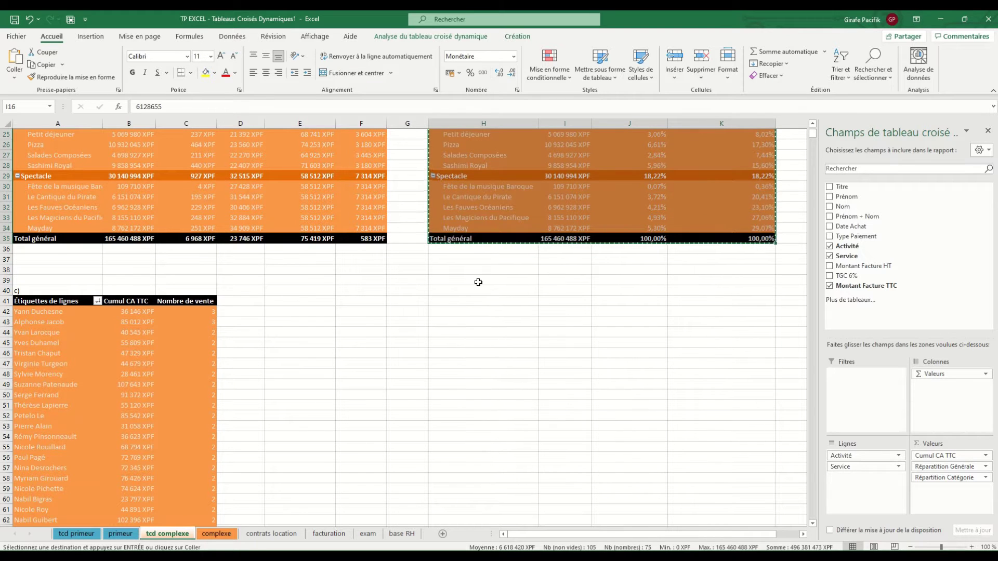
click(517, 278)
click(482, 299)
key(ctrl+v)
click(488, 301)
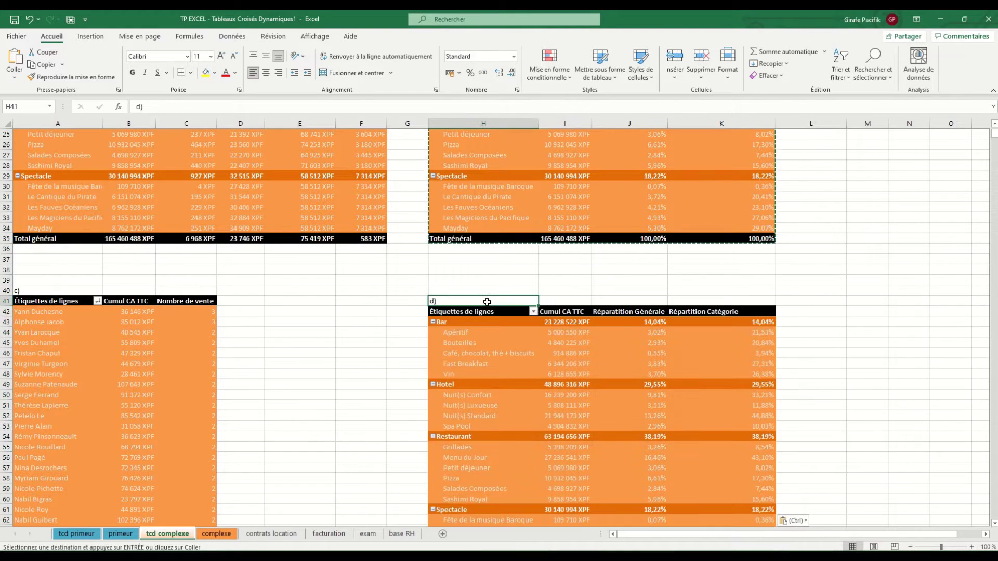
text(e))
key(Return)
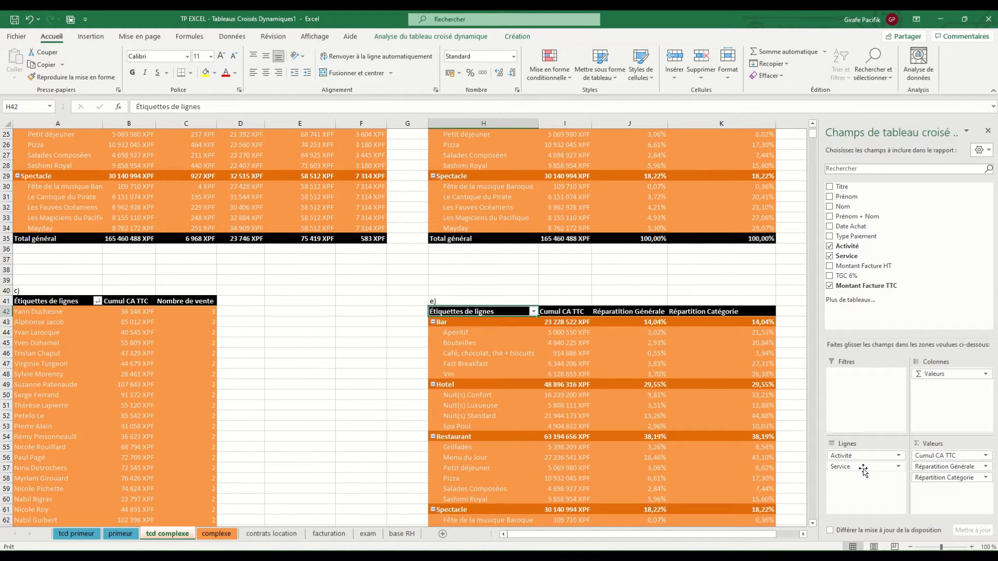
Step: Remove Service, Répartition Catégorie and Cumul CA TTC from pivot table e), and place Titre in its columns
drag(862, 470, 800, 468)
drag(951, 477, 803, 470)
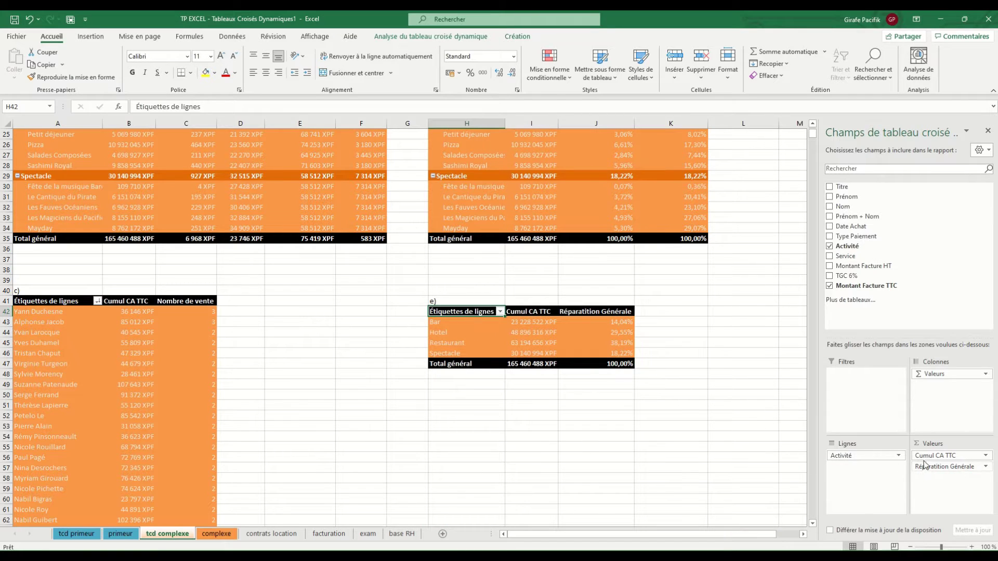
drag(928, 457, 757, 445)
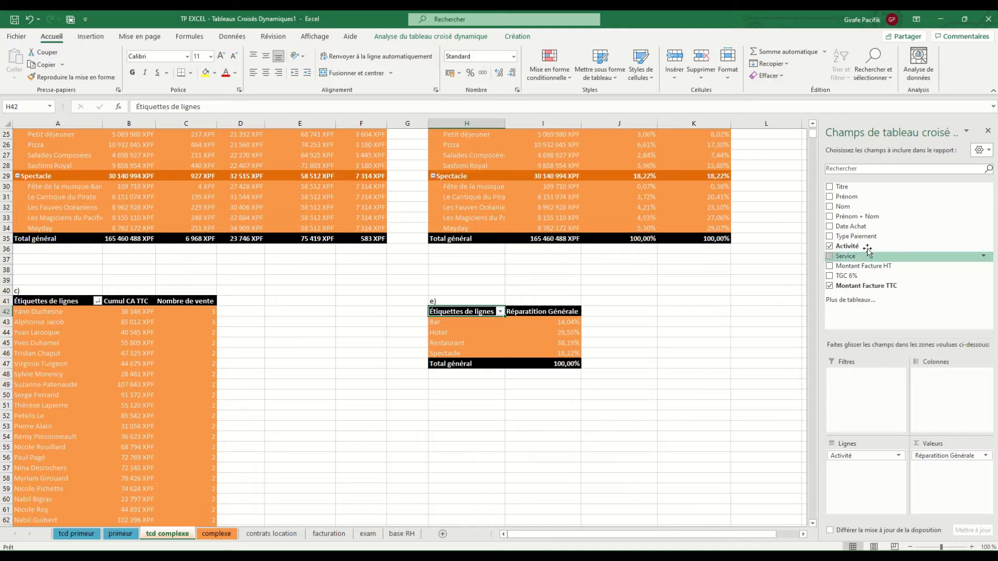
drag(851, 194, 942, 390)
Step: Show the Réparatition Générale values of pivot table e) as % du total de la colonne parente
click(586, 350)
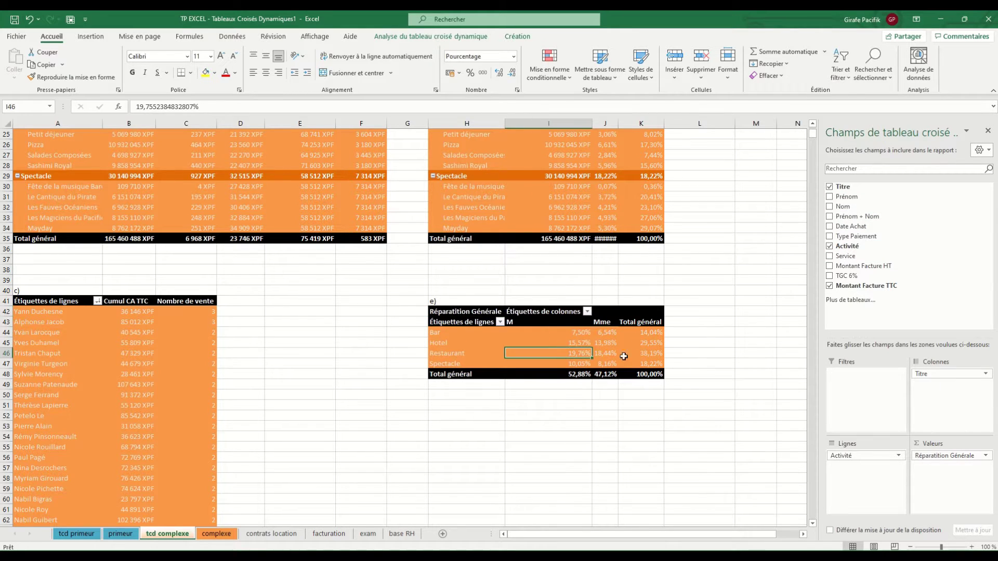
right_click(579, 343)
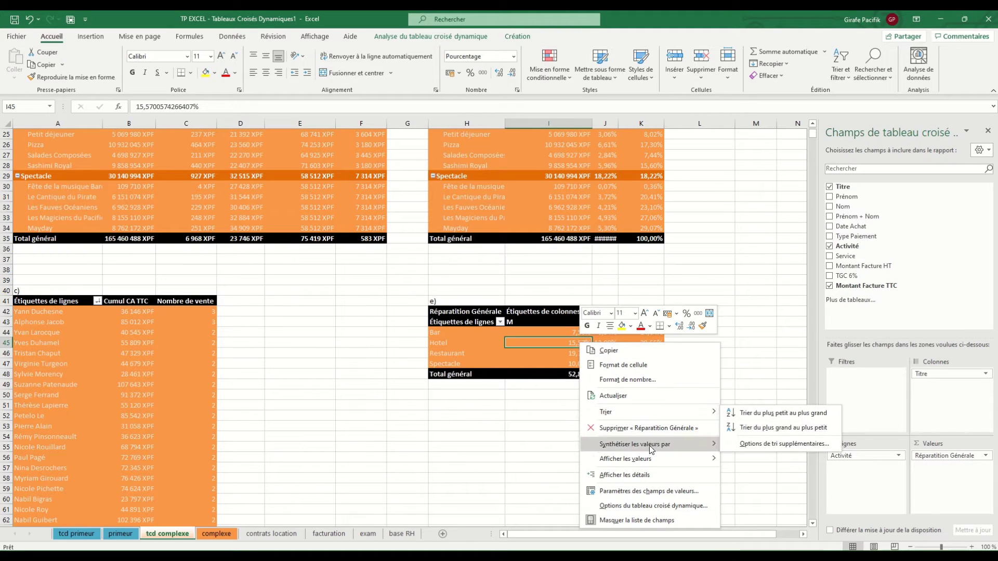
mouse_move(653, 458)
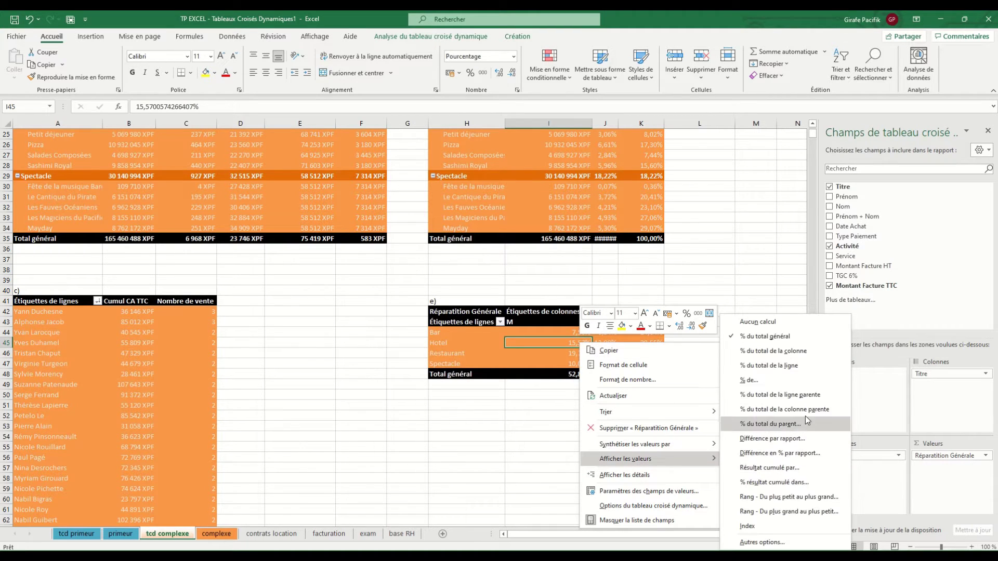
click(756, 409)
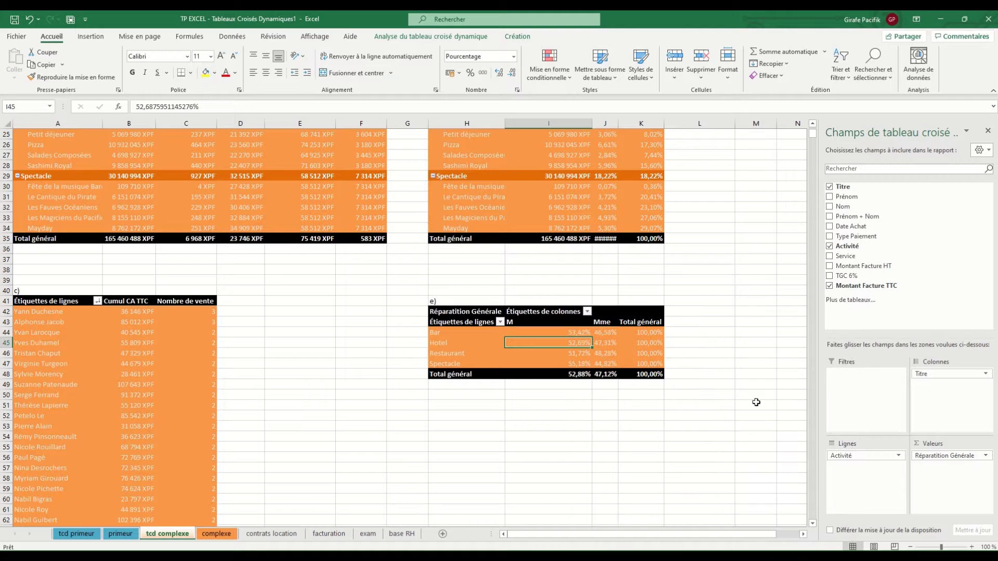
click(545, 331)
click(608, 333)
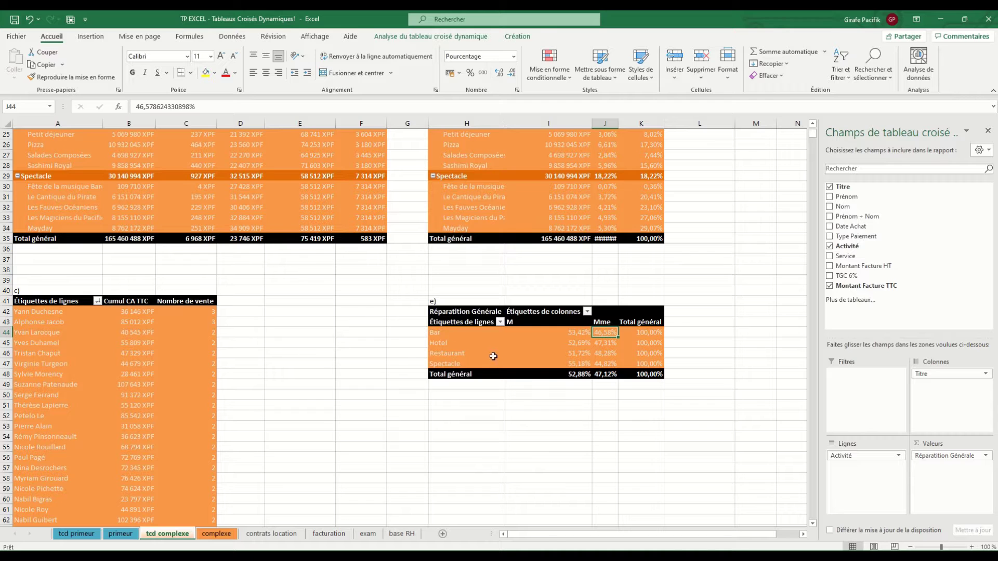
Step: Copy pivot table d) with its label to cell H53, below table e), and label the copy "f)"
scroll(493, 357, up, 4)
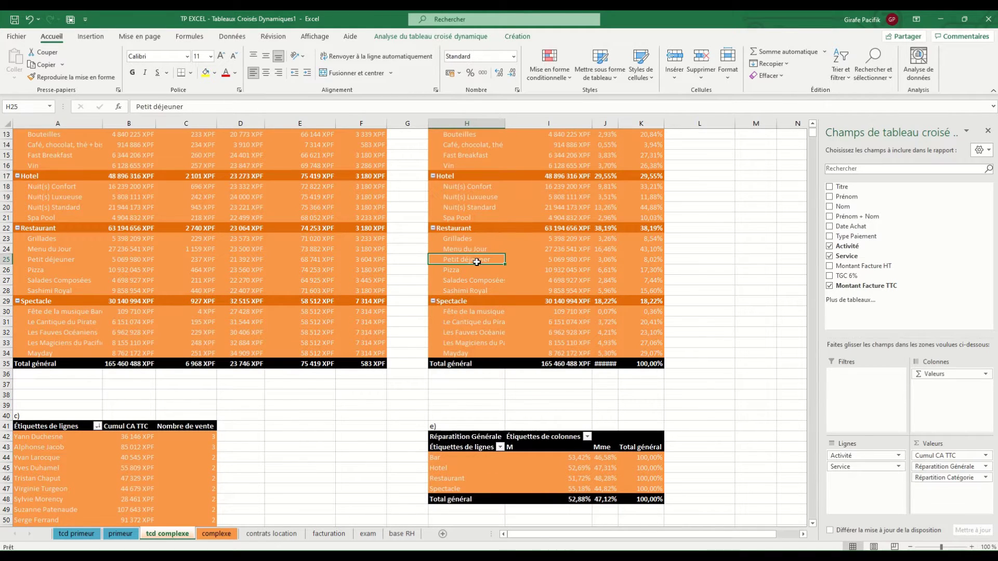
click(562, 464)
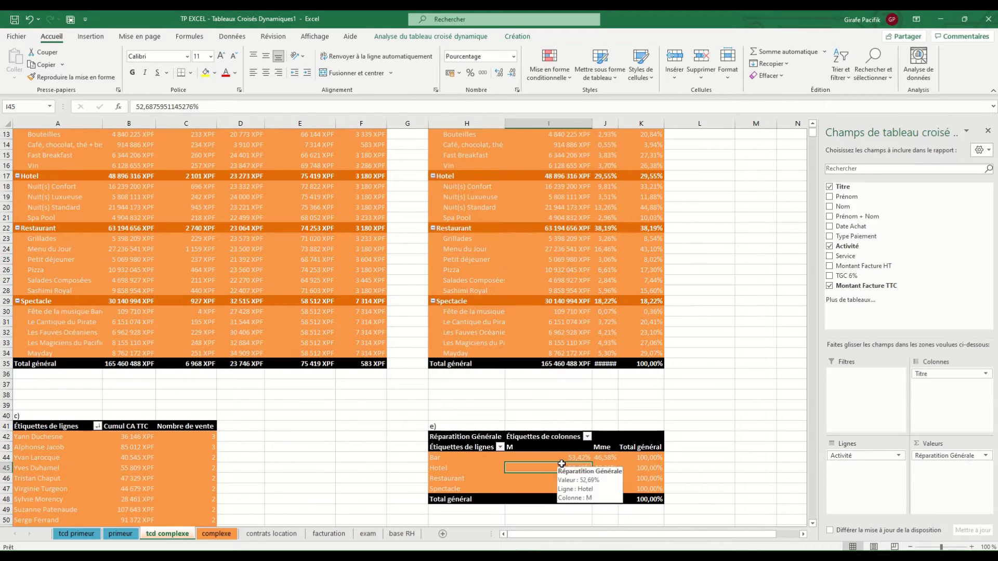
click(483, 274)
click(481, 296)
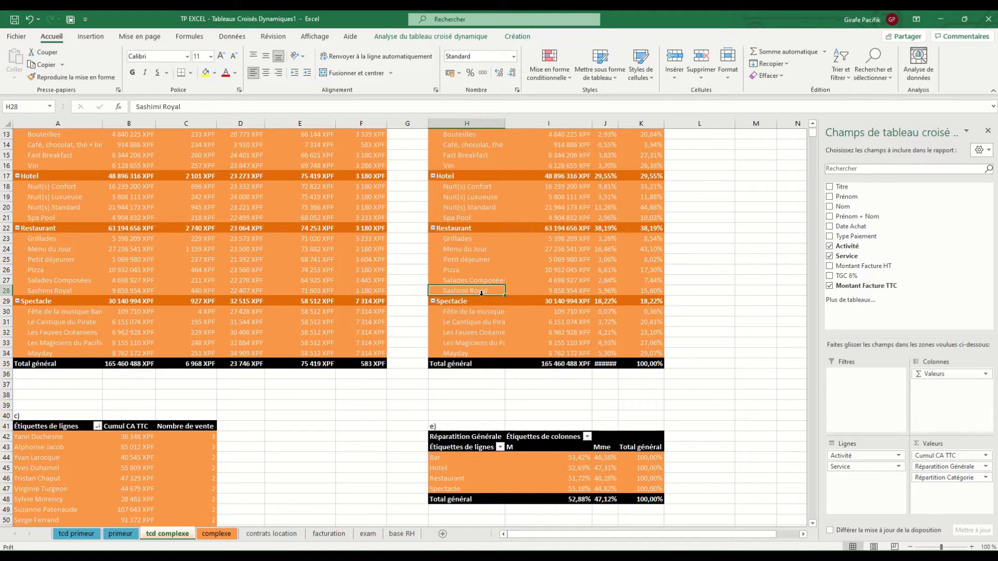
key(ctrl+a)
key(ctrl+c)
scroll(468, 430, down, 8)
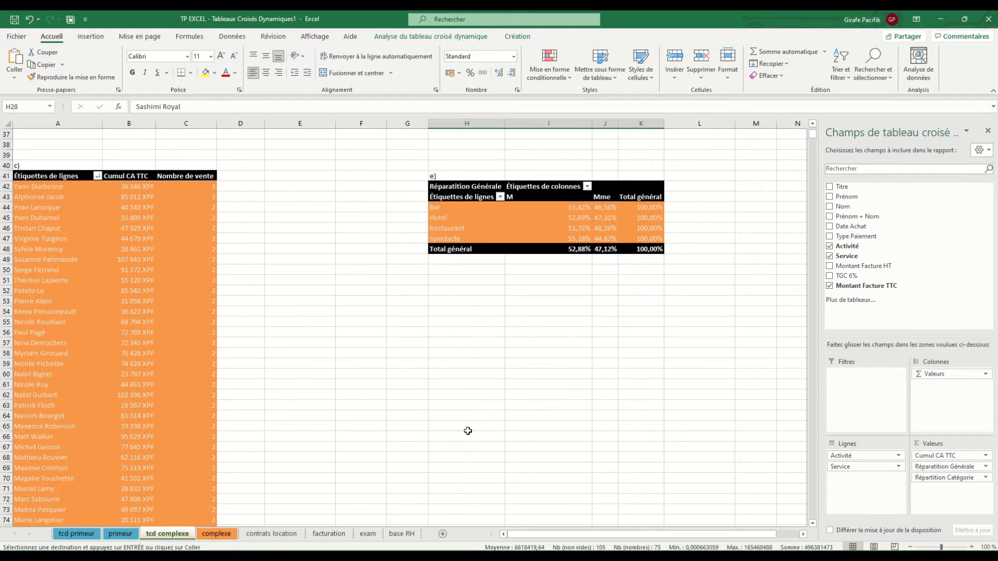
click(468, 304)
key(ctrl+v)
click(462, 300)
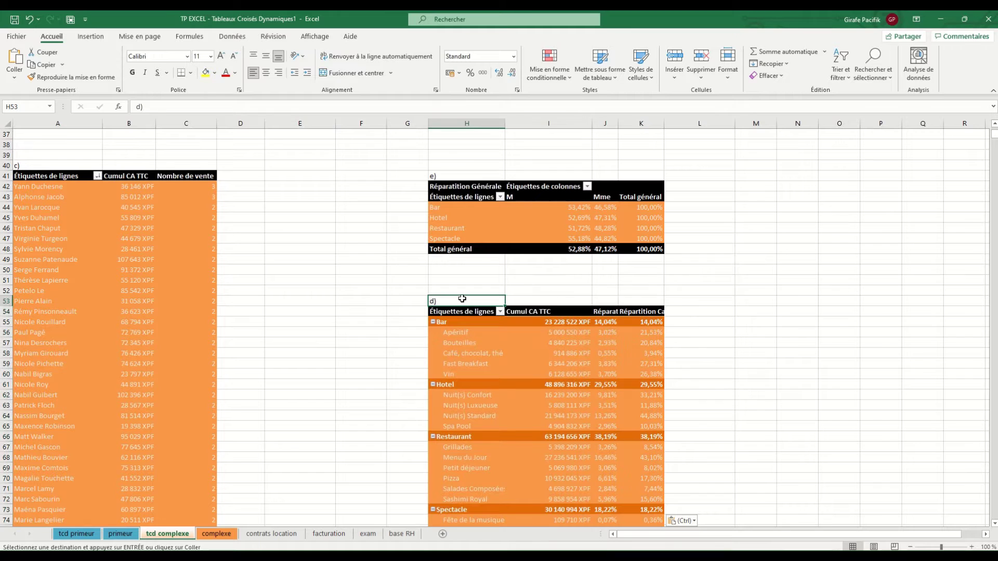
text(f)
key(Return)
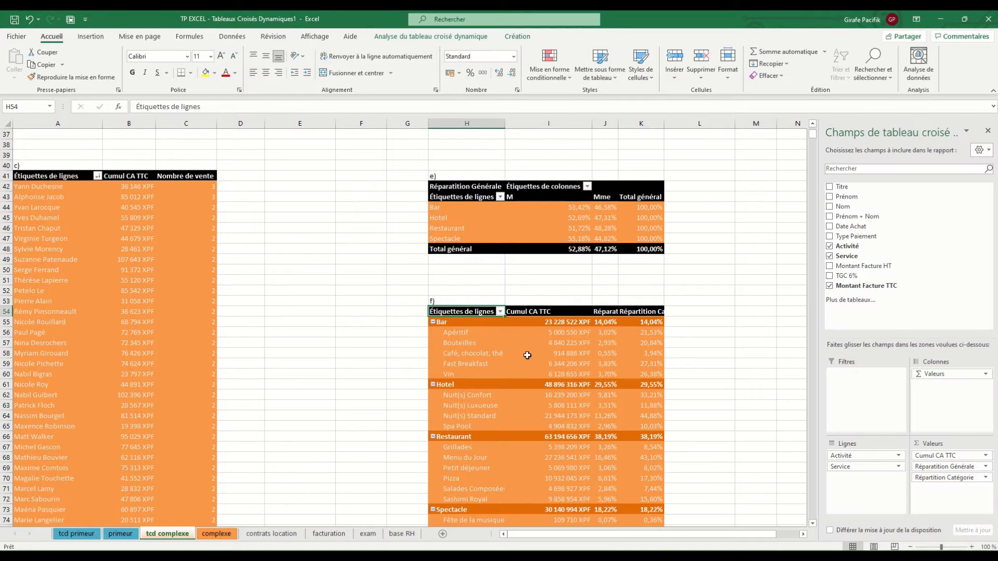
Step: Rearrange pivot table f) to show only Cumul CA TTC, with Date Achat reduced to Mois in rows and Activité in columns
drag(848, 466, 759, 445)
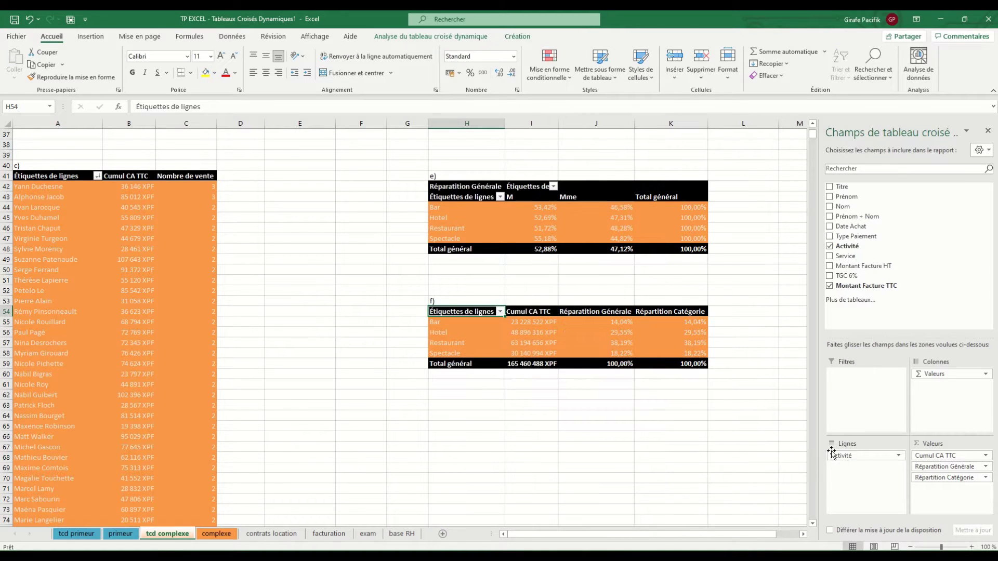
drag(940, 467, 713, 436)
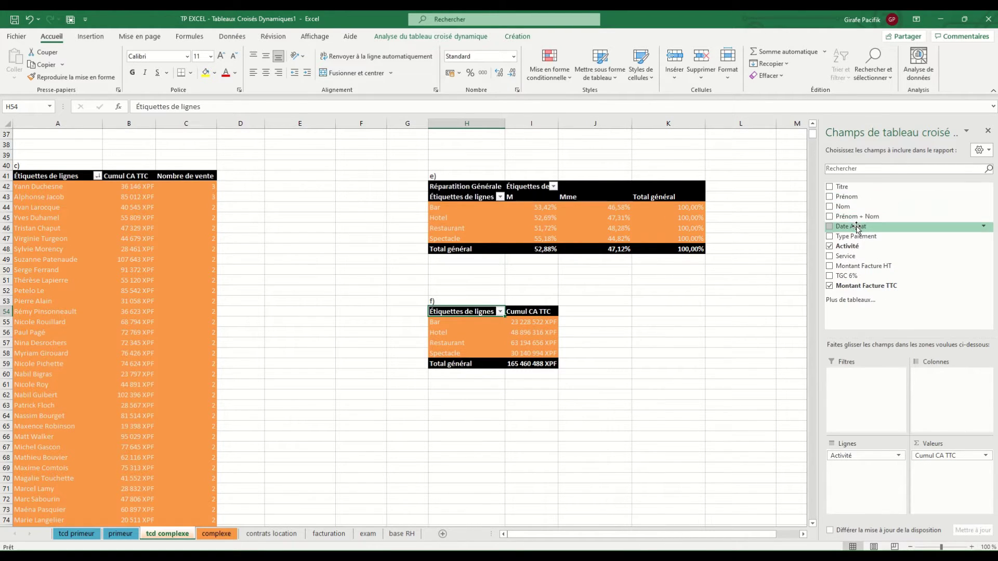
drag(853, 226, 872, 453)
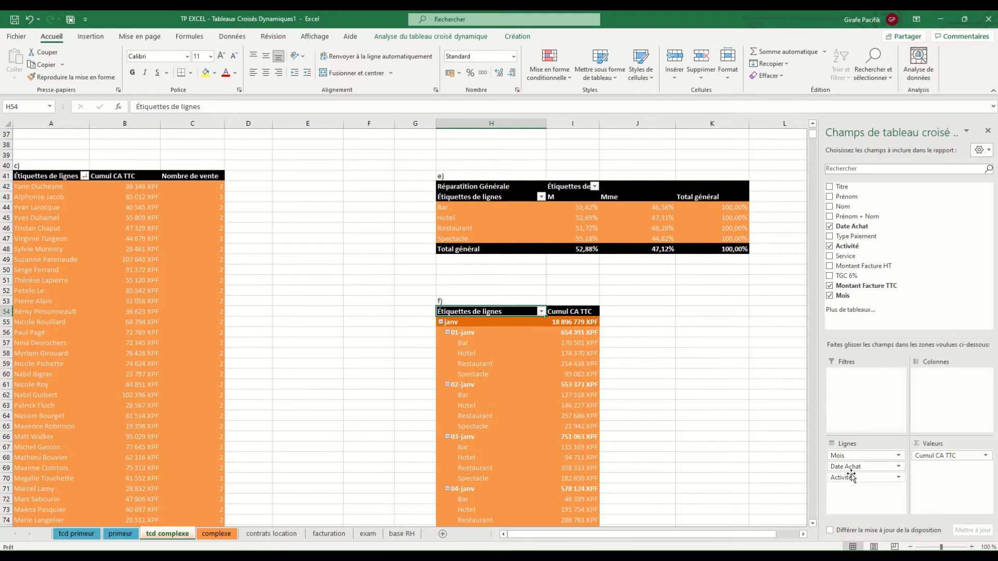
drag(850, 467, 754, 456)
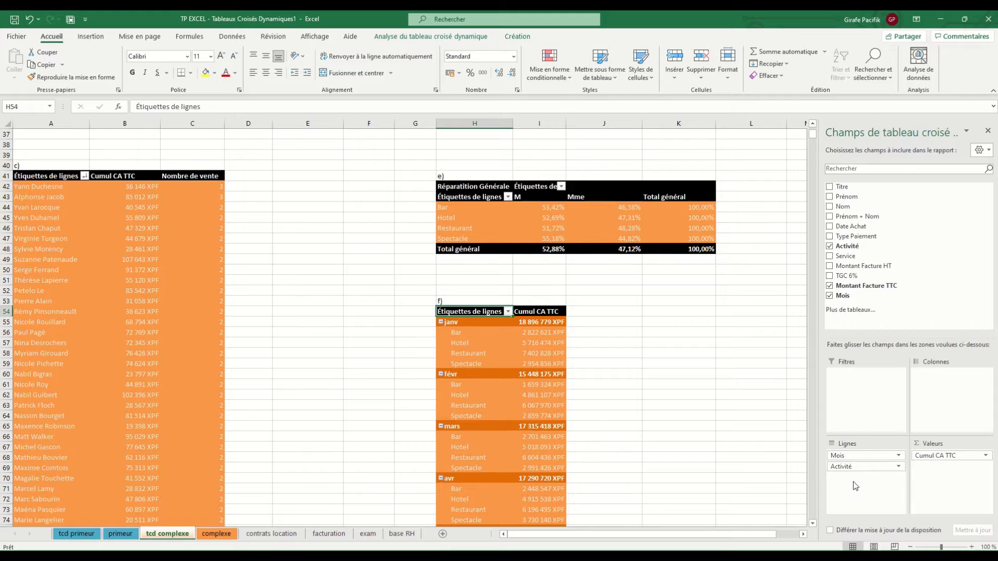
drag(855, 466, 953, 405)
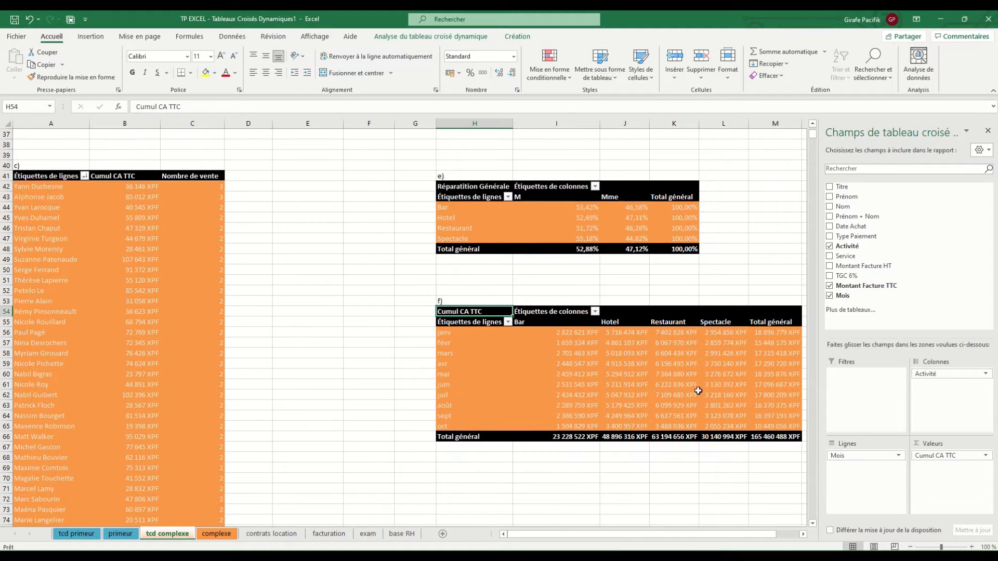
Step: Rename the column labels header of pivot table f) as "Activité"
click(570, 312)
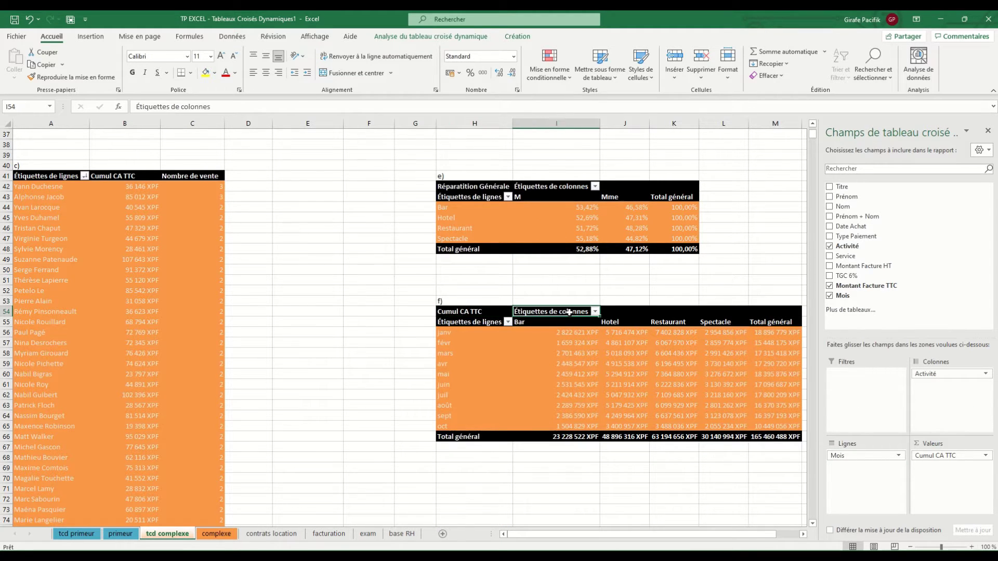
text(Activité)
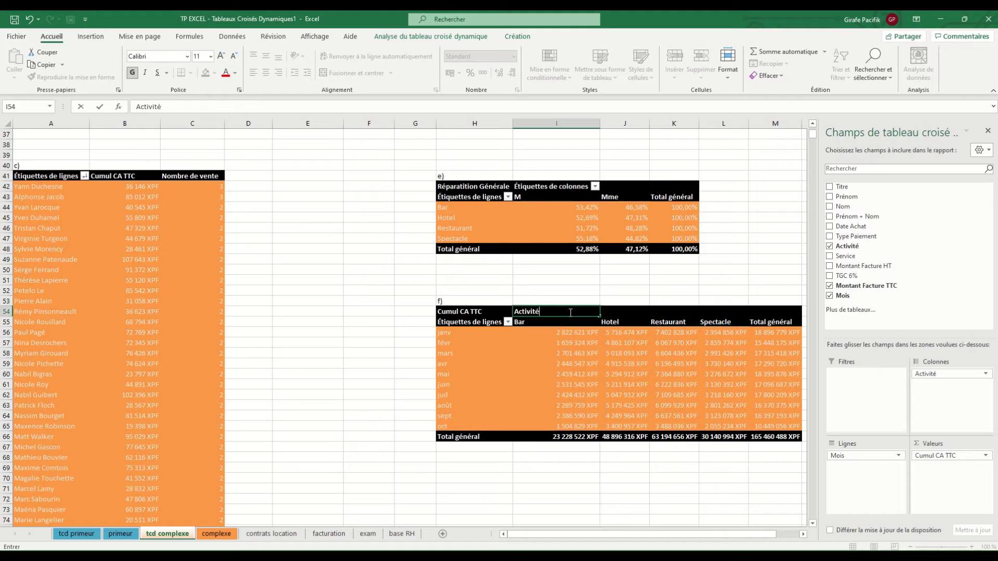
key(Return)
click(553, 354)
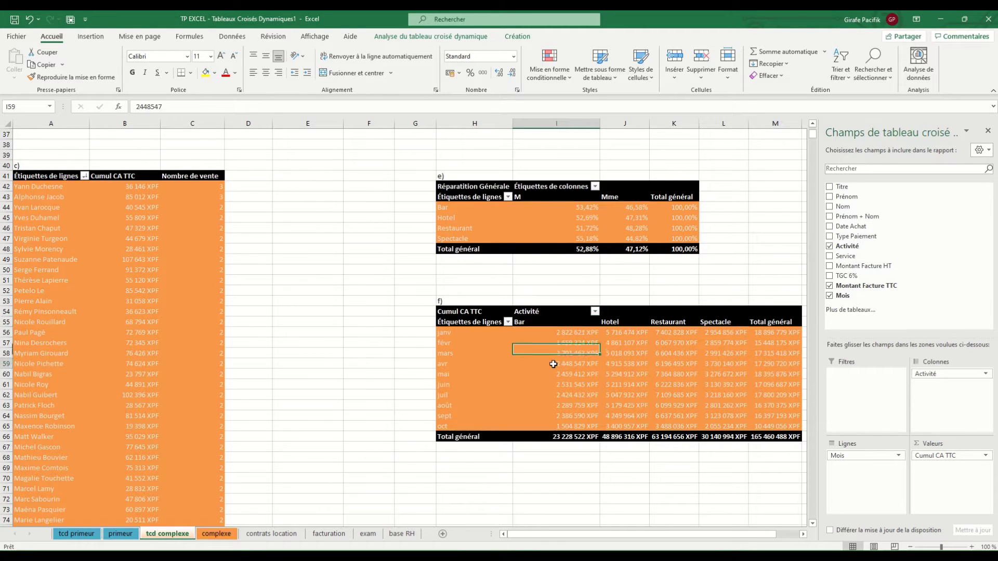
click(553, 362)
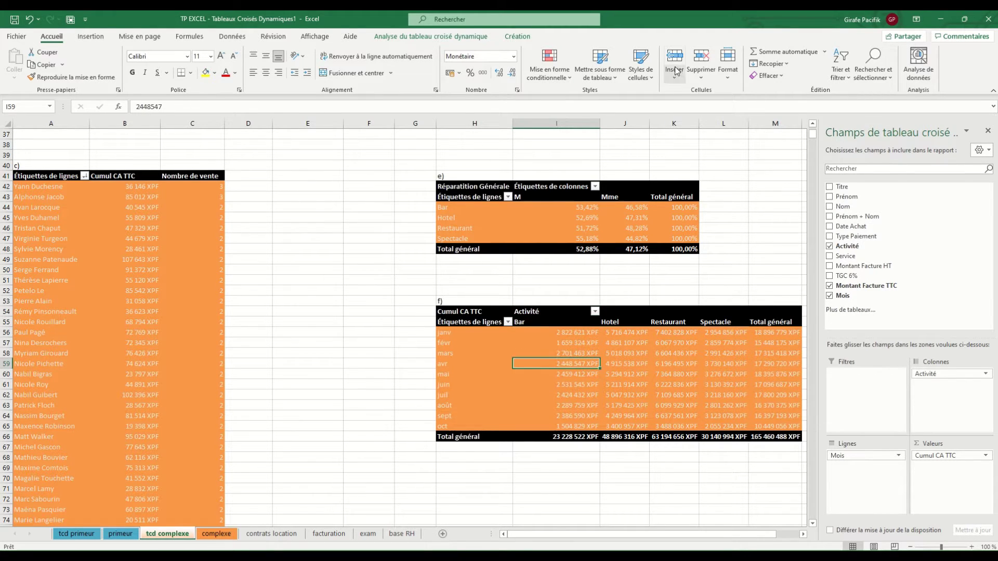
Step: Insert a line (Courbe) pivot chart from pivot table f) and place it directly below the table
click(467, 37)
click(806, 63)
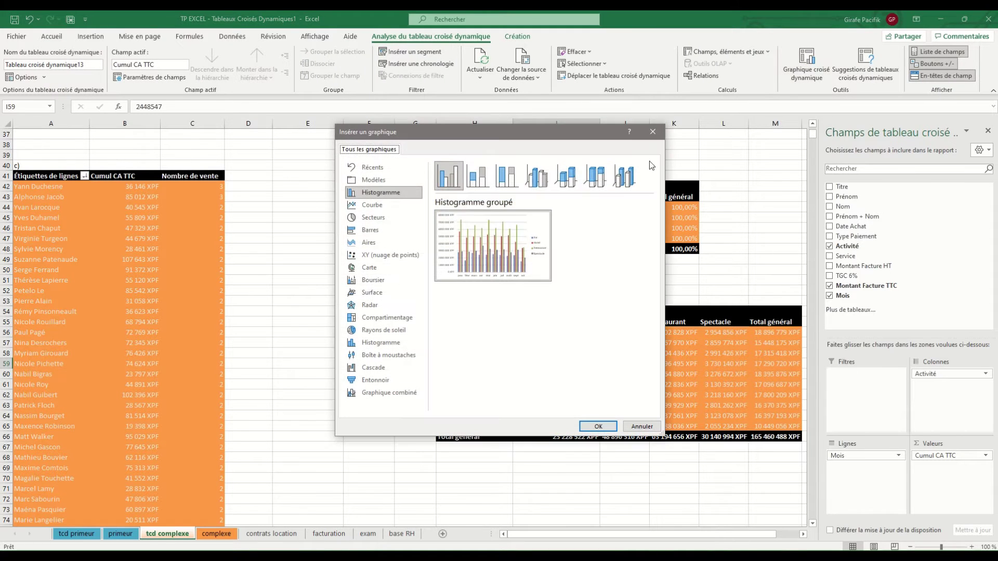
click(401, 208)
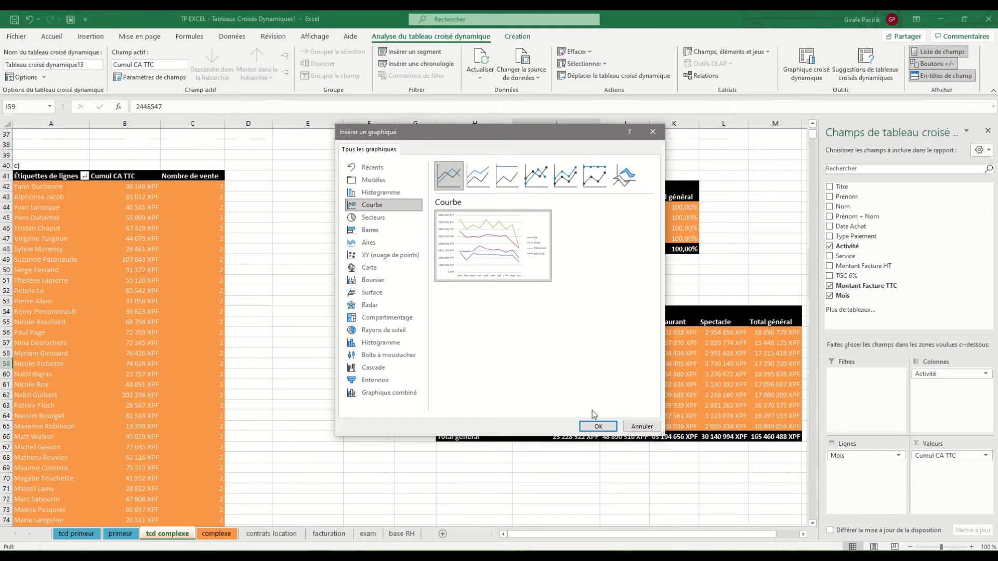
click(597, 427)
drag(482, 258, 647, 458)
scroll(757, 452, down, 4)
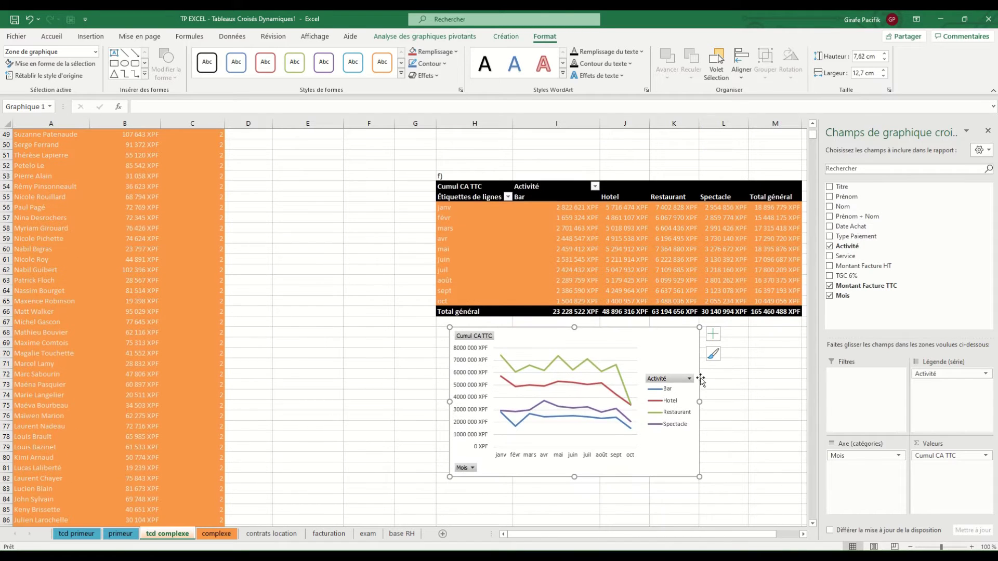
Step: Apply the dark-background style with markers to the line chart and adjust its position slightly
click(506, 36)
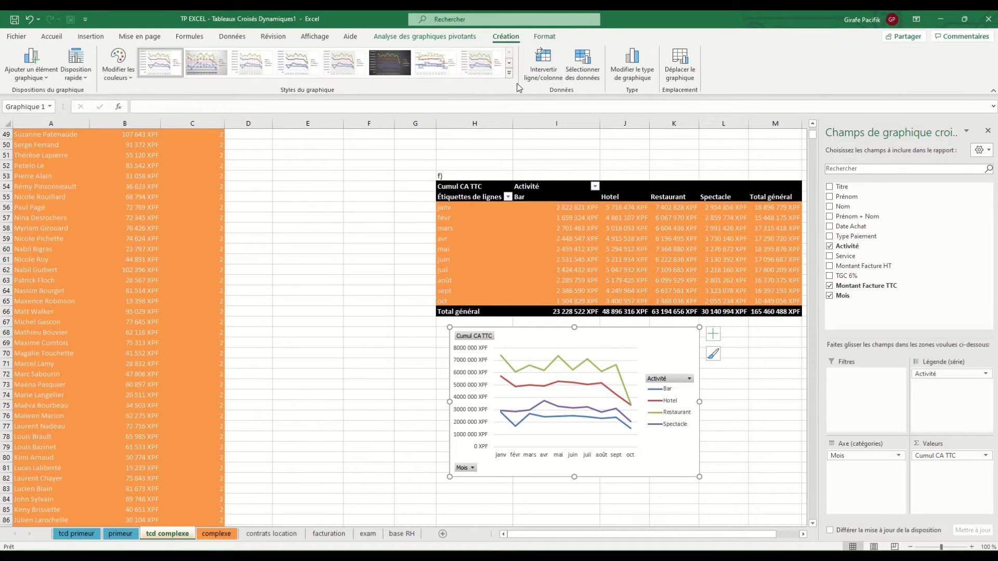
click(389, 63)
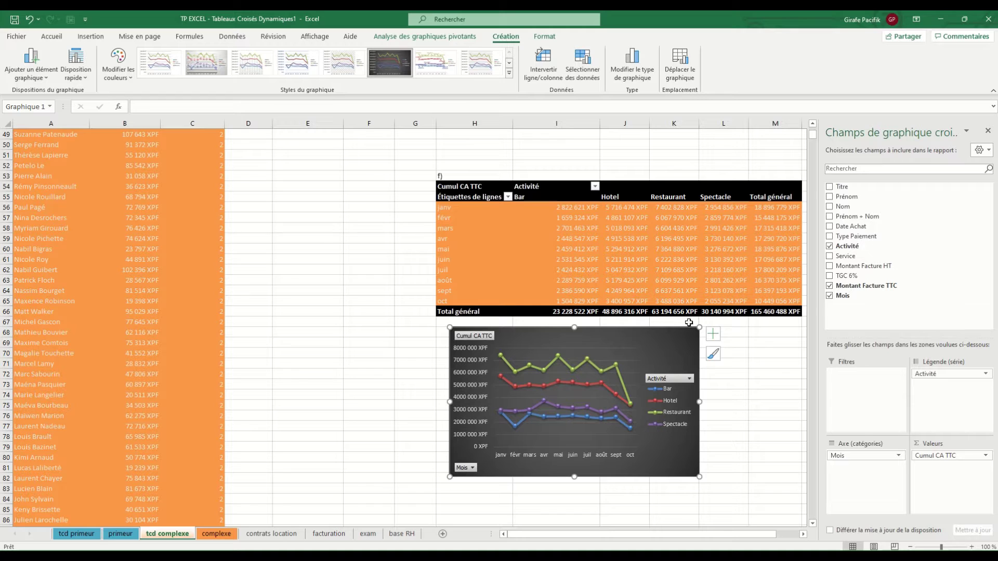
drag(639, 341, 626, 330)
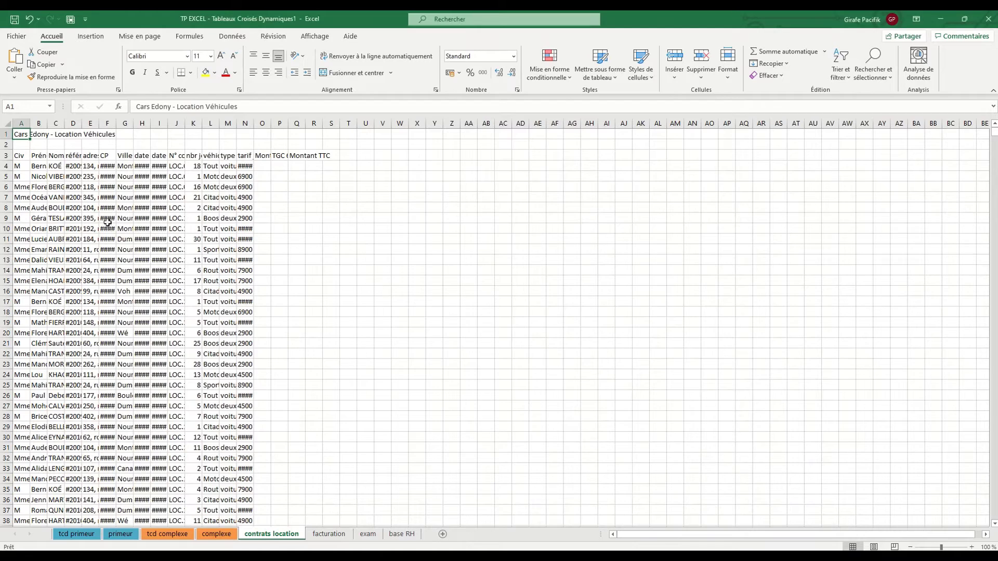
Step: Format the data on the contrats location sheet as a table with headers, using a purple medium (Moyen) style
click(107, 221)
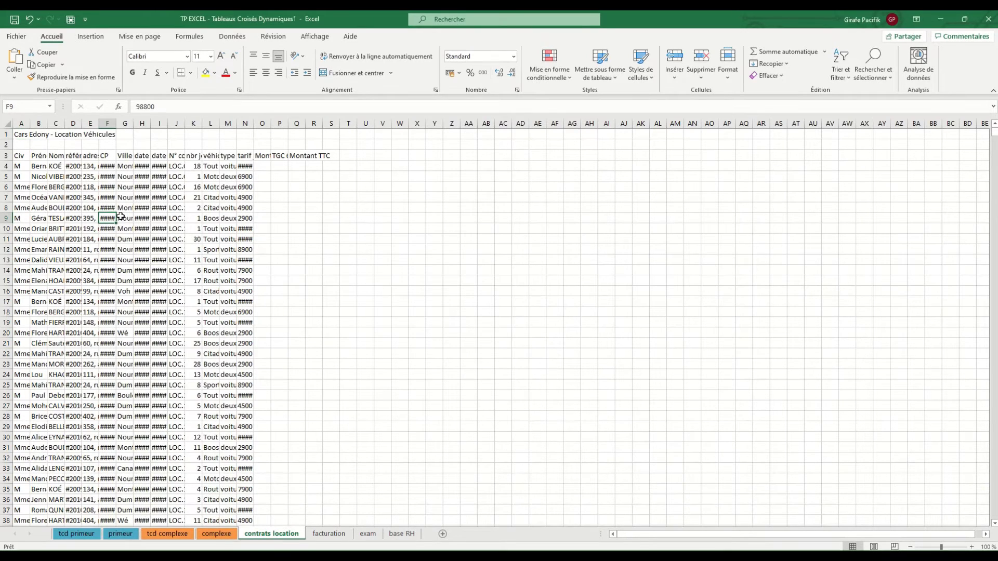
click(600, 65)
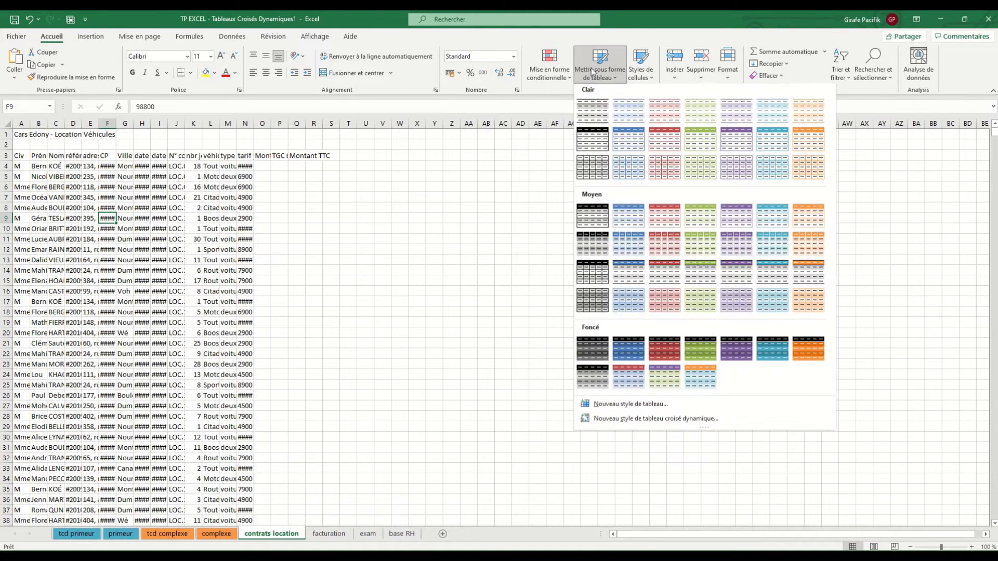
click(740, 249)
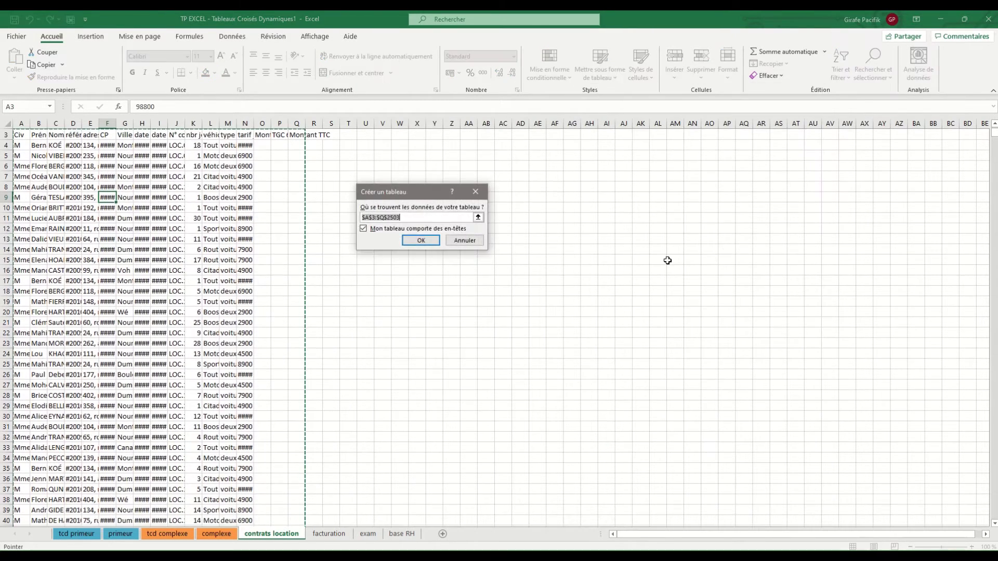
click(420, 244)
Step: Name the new table tab_location
click(57, 67)
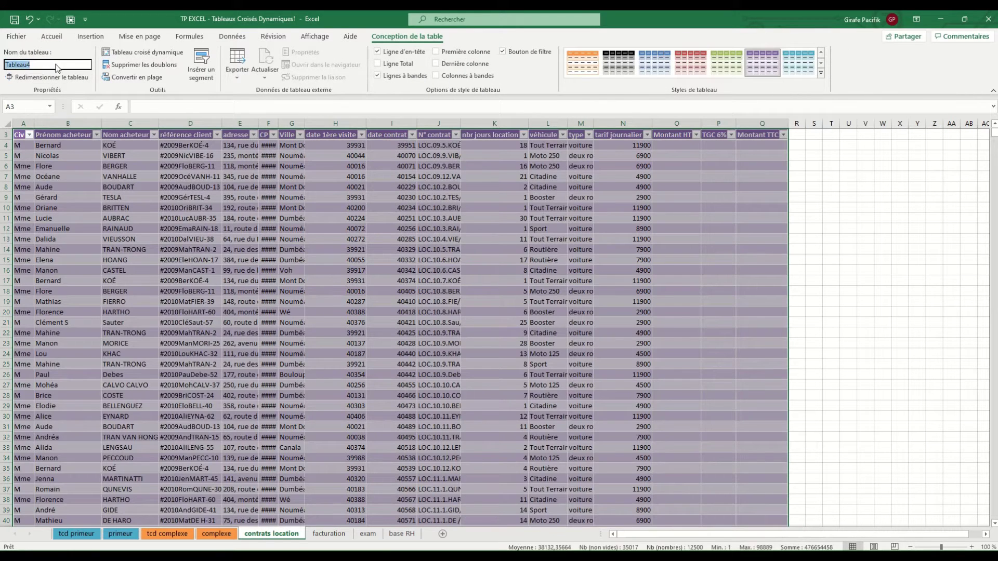
text(tab_location)
key(Return)
Step: Autofit the width of the CP column in the rental table
click(299, 166)
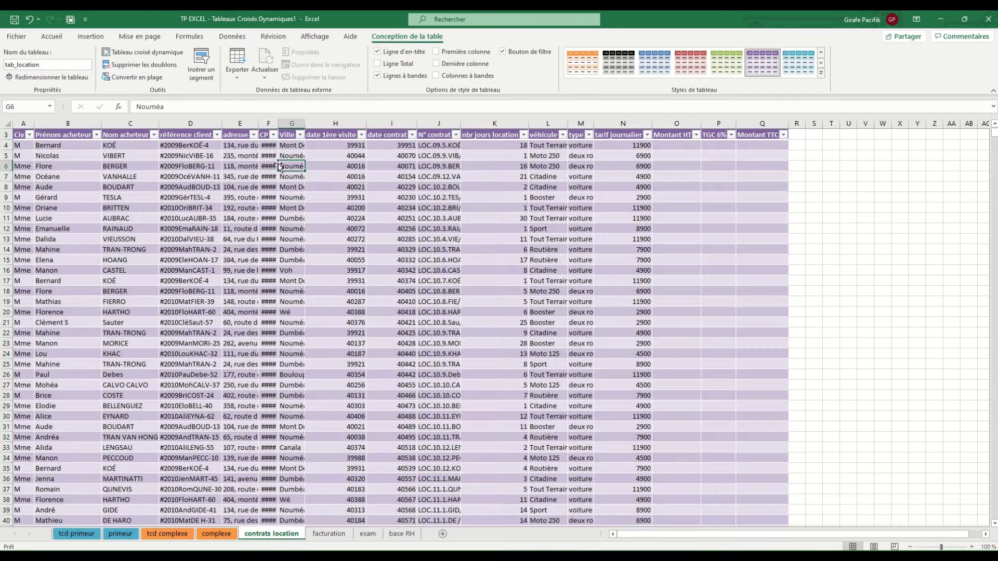
scroll(275, 149, up, 1)
double_click(278, 123)
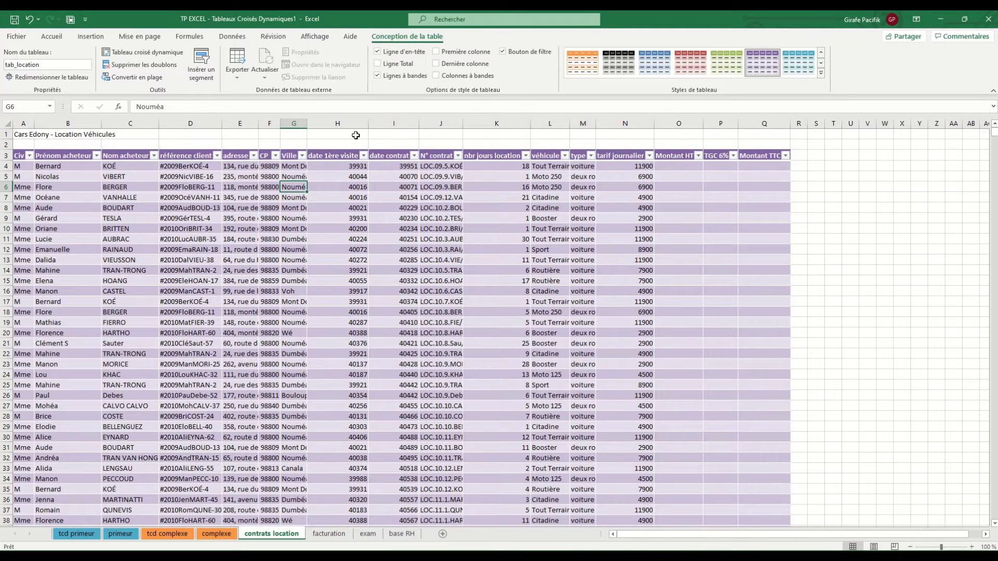
Step: Apply the short date format to the date 1ère visite and date contrat columns
drag(337, 123, 394, 123)
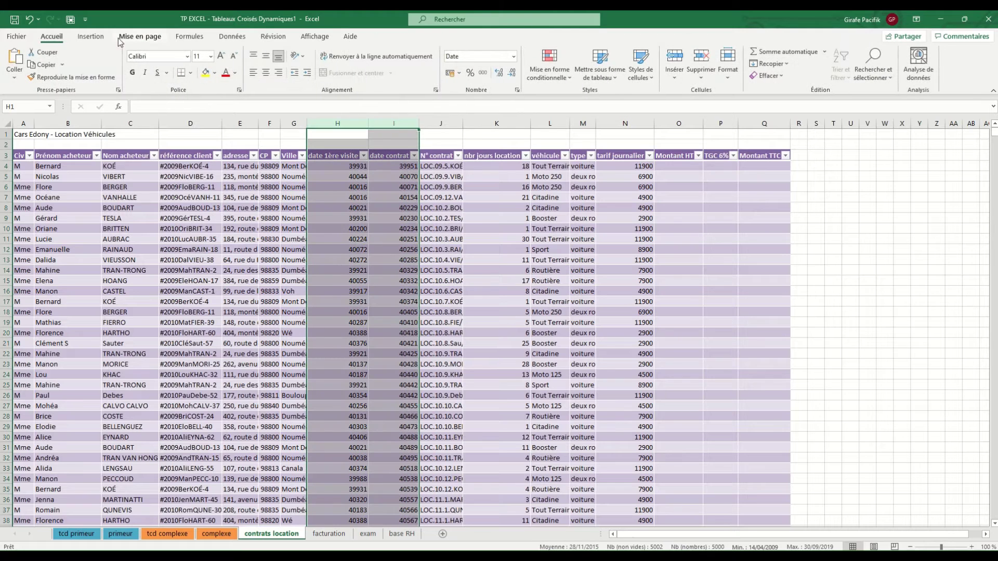
click(513, 57)
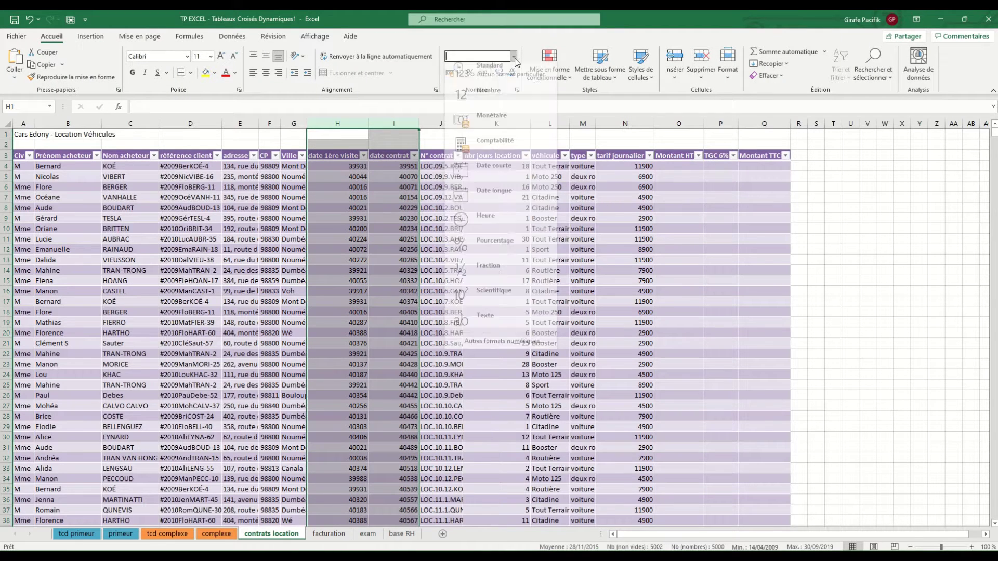
click(510, 179)
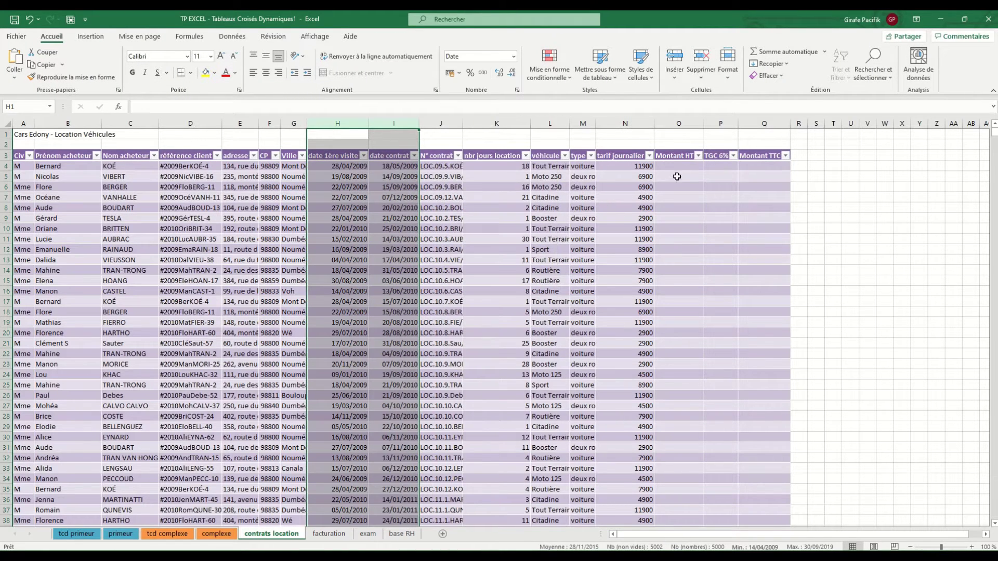
Step: Fill the Montant HT column with a formula multiplying tarif journalier by nbr jours location
click(691, 172)
text(=)
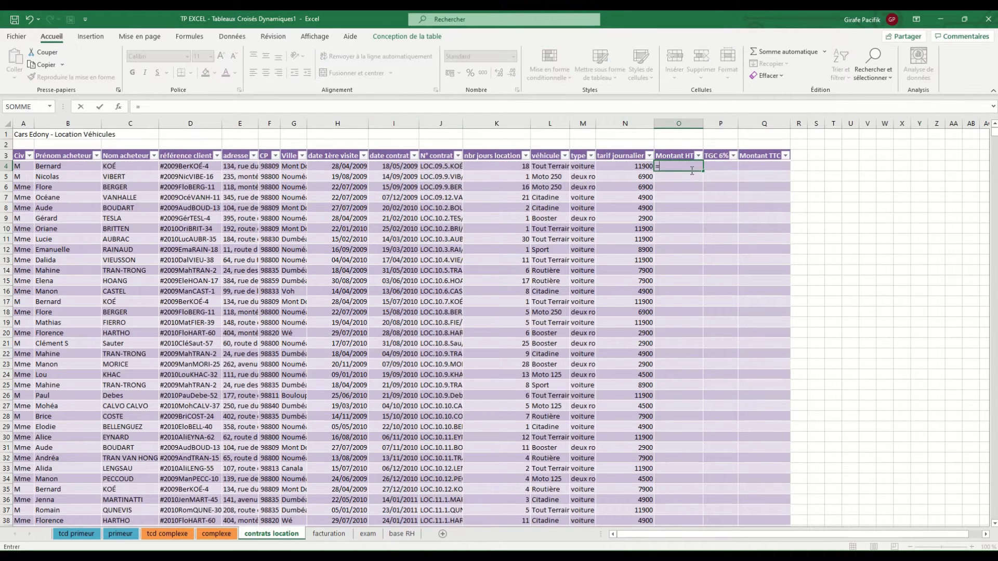
key(Left)
text(*)
key(Left)
key(Left)
key(Left)
key(Left)
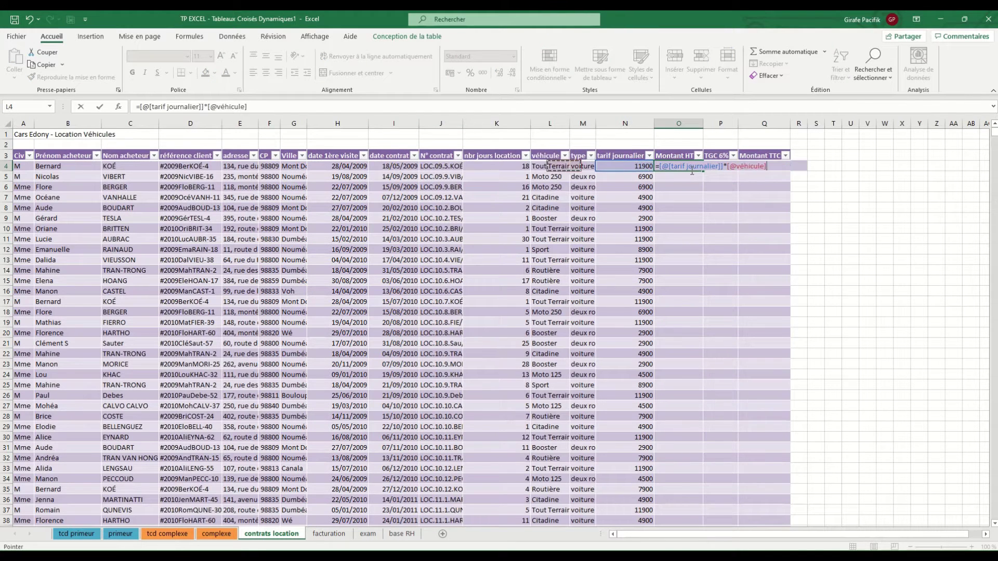
key(Return)
Step: Fill the TGC 6% column with a formula taking 6% of Montant HT
key(Right)
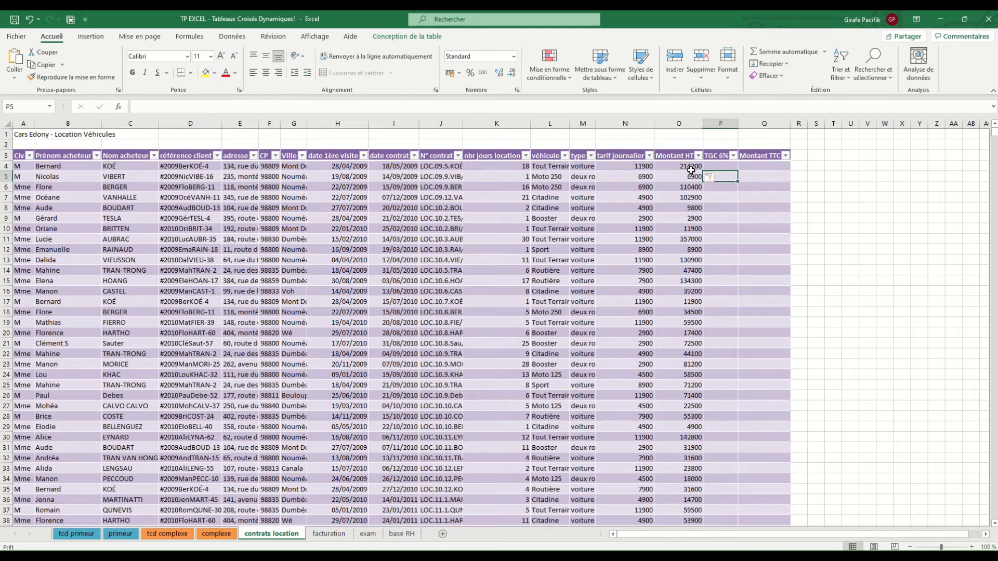
text(=)
key(Left)
text(*6)
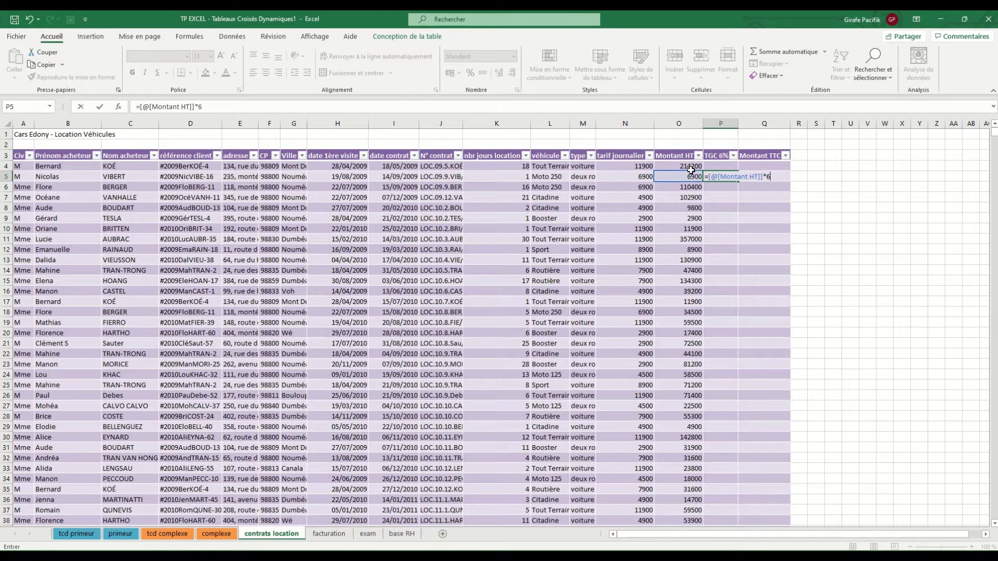
text(%)
key(Return)
Step: Fill the Montant TTC column with a formula adding Montant HT and TGC 6%
key(Right)
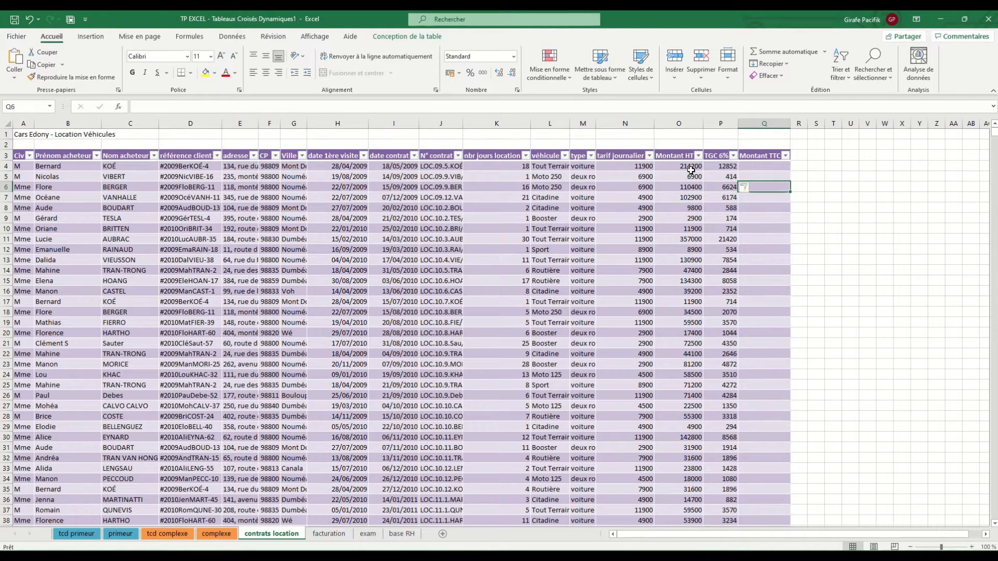
text(=)
key(Left)
key(Left)
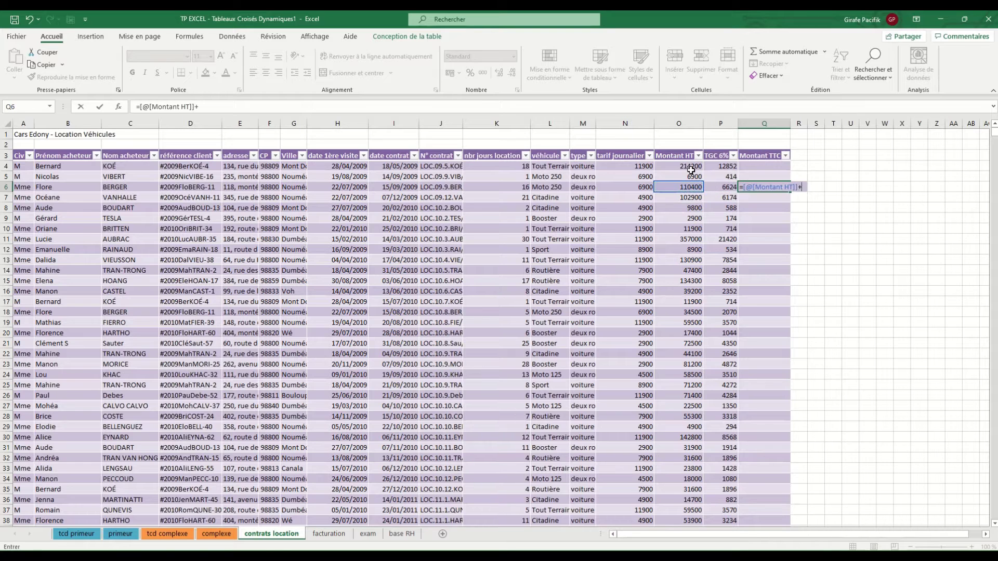
text(+)
key(Left)
key(Return)
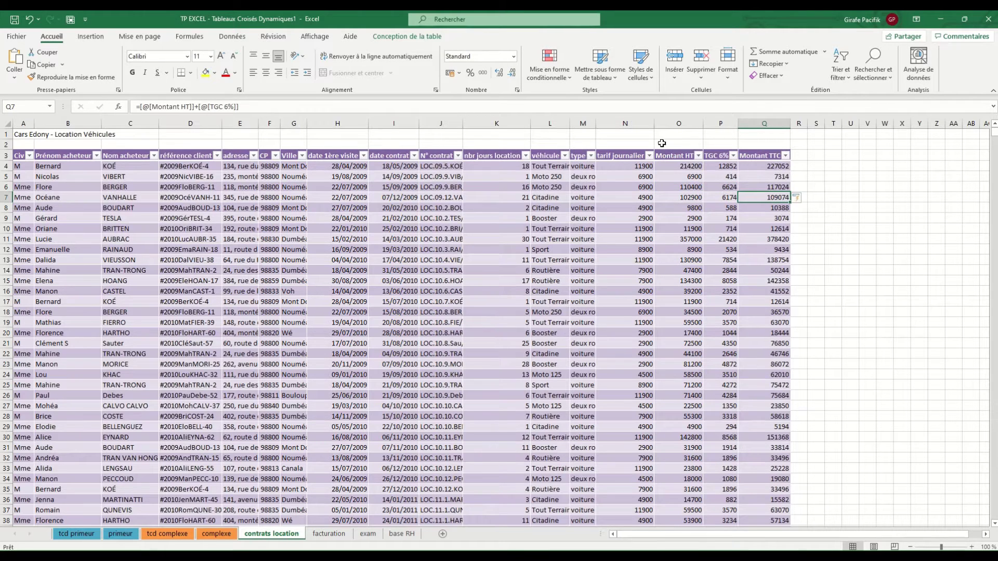
Step: Format columns N to Q as currency with no decimals and the XPF symbol, and autofit their widths
drag(624, 123, 764, 123)
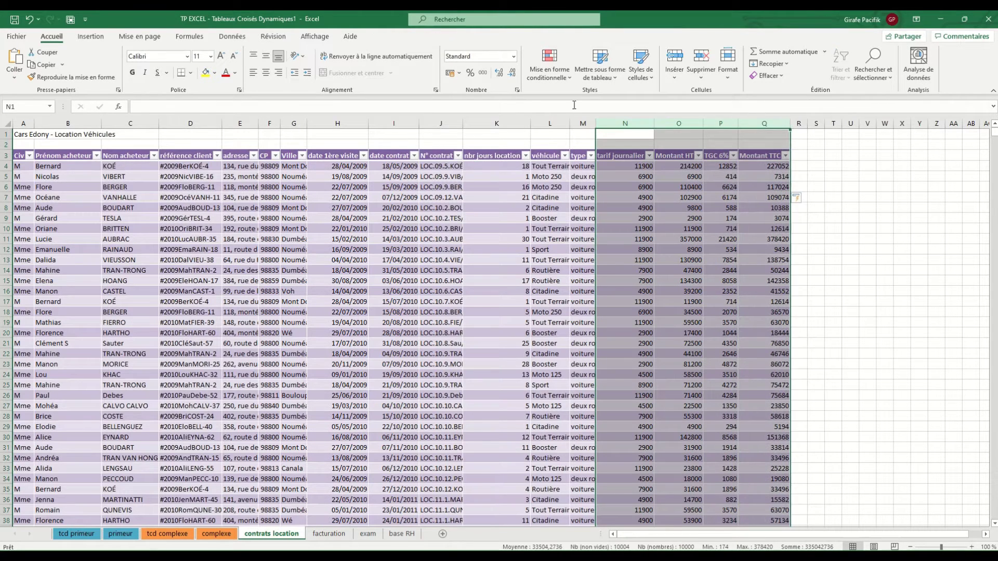
click(517, 90)
click(300, 135)
click(442, 147)
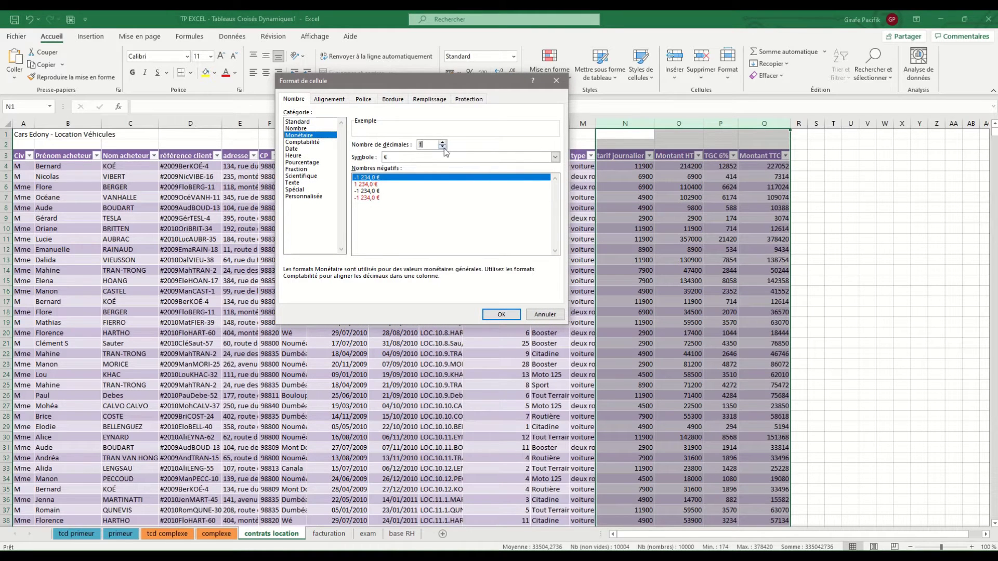
click(443, 148)
click(441, 158)
text(xpf)
key(Return)
key(Return)
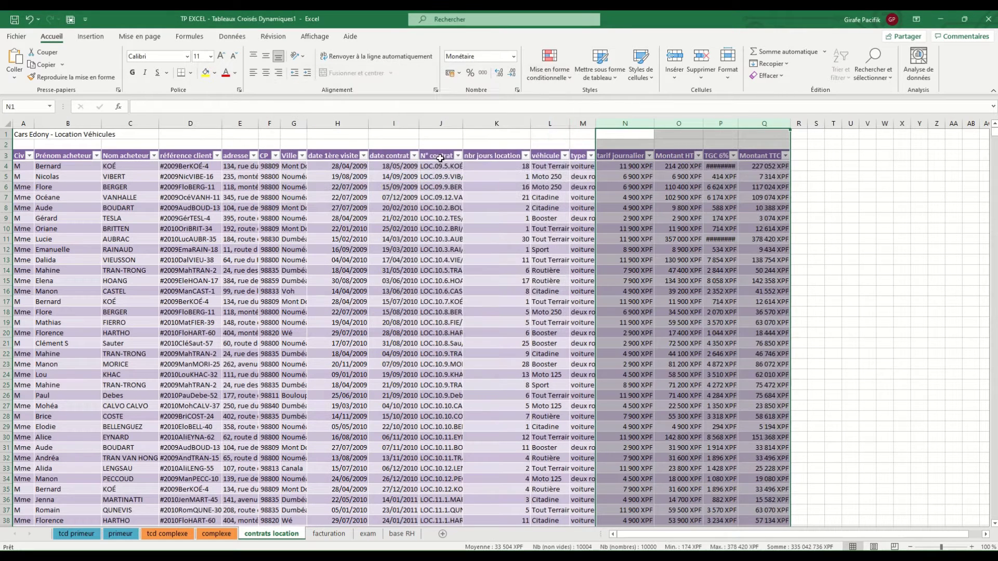
double_click(704, 125)
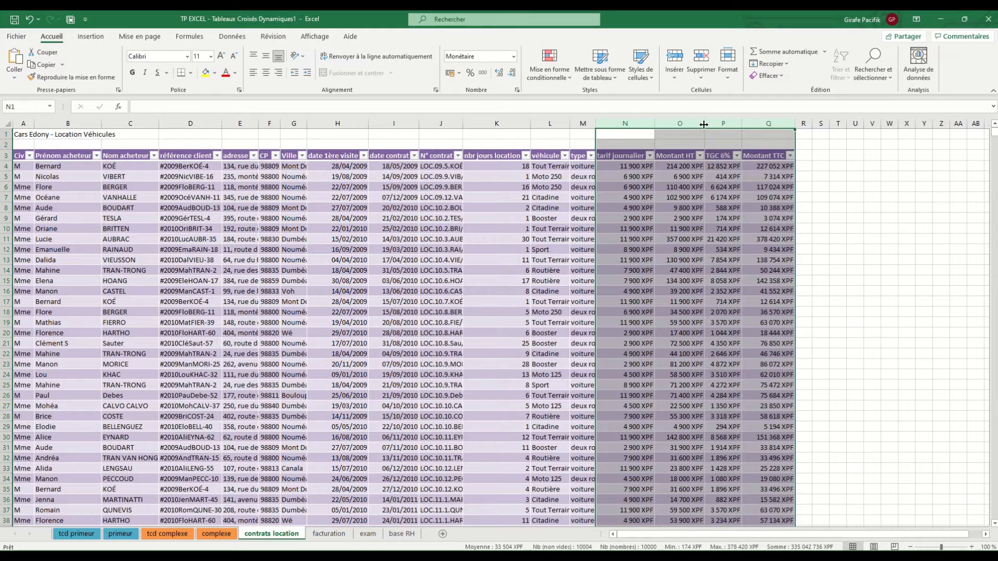
click(664, 205)
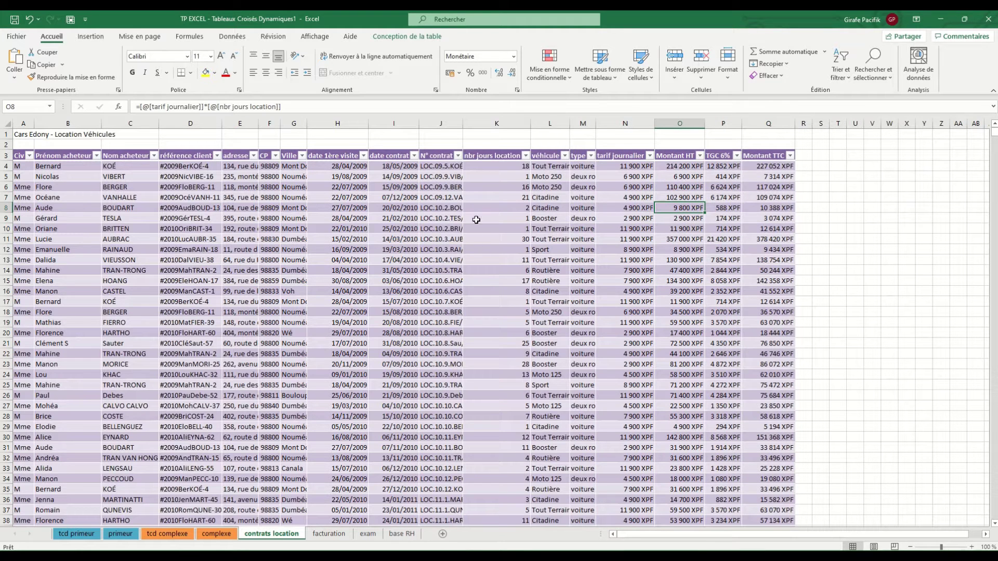
Step: Create a pivot table from tab_location on a new sheet
click(405, 36)
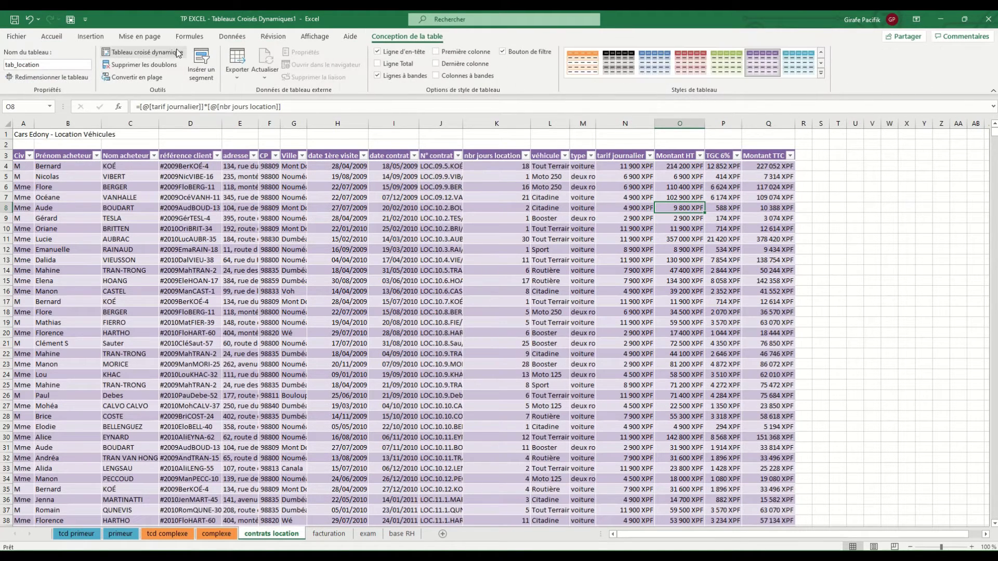
click(177, 53)
click(460, 279)
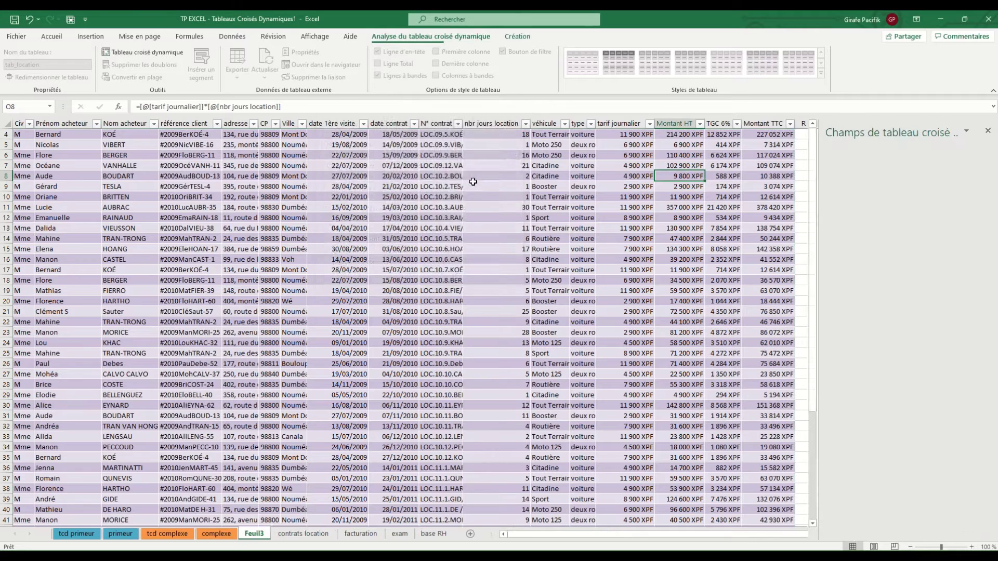
Step: Rename the new pivot table sheet as tcd location
double_click(258, 533)
text(tcd)
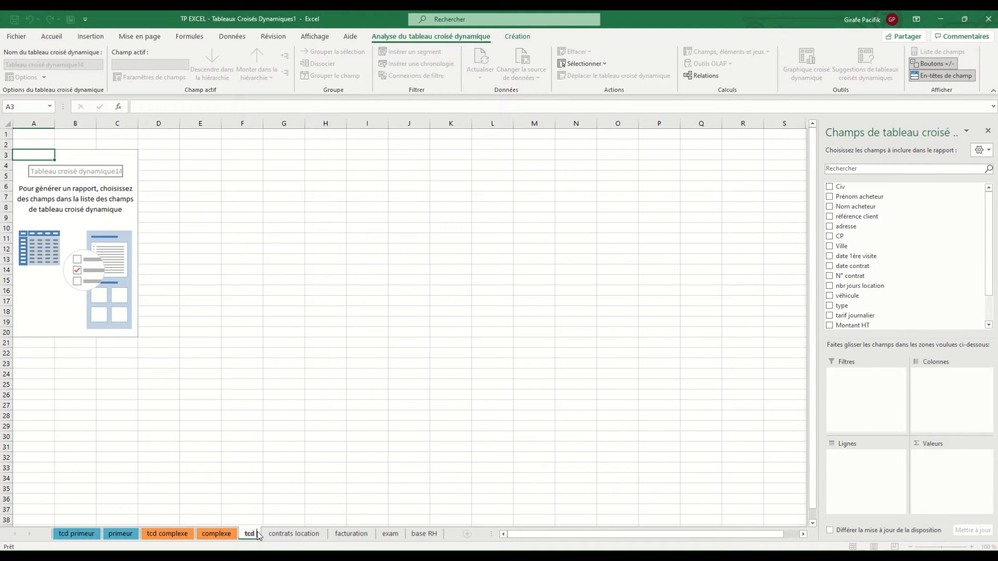
text( location)
key(Return)
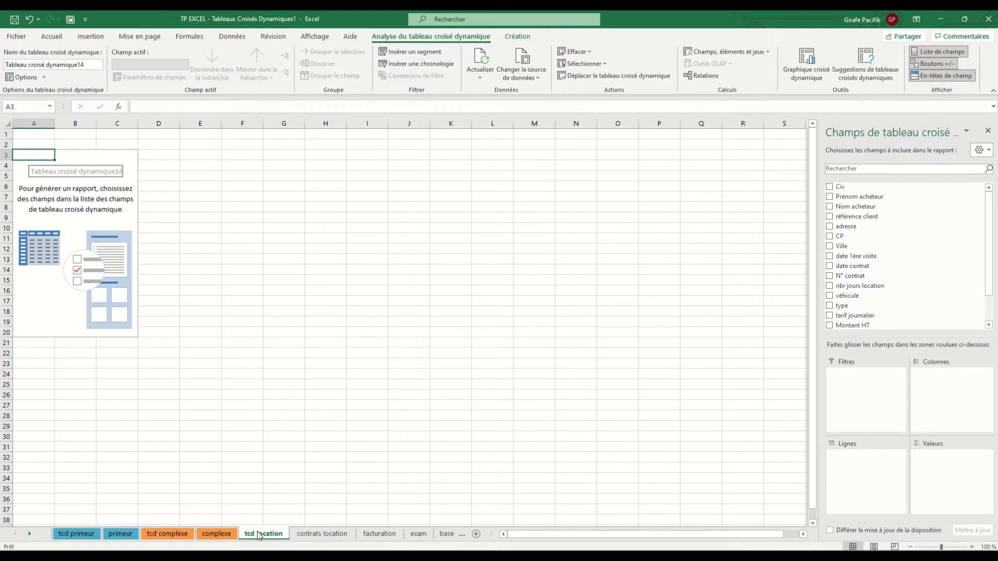
Step: Colour the tabs of the tcd location and contrats location sheets purple together and ungroup the sheets
ctrl+click(304, 534)
right_click(301, 534)
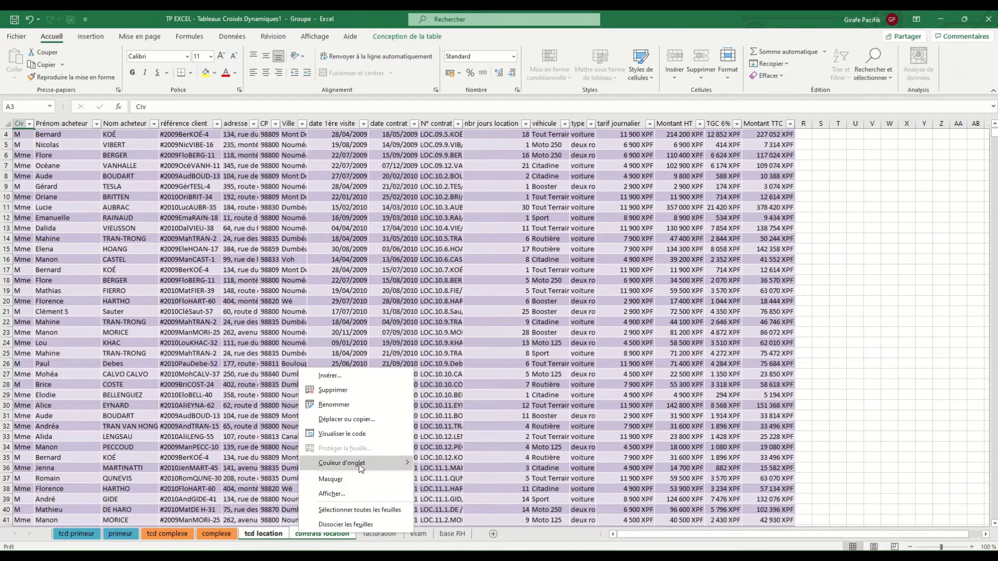
mouse_move(361, 469)
click(478, 442)
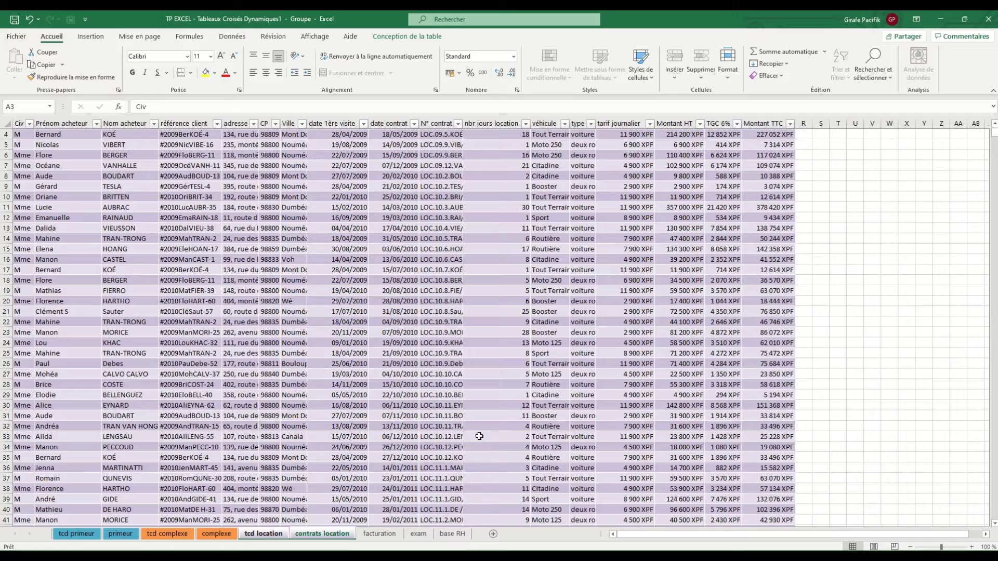
click(285, 534)
click(366, 534)
click(265, 534)
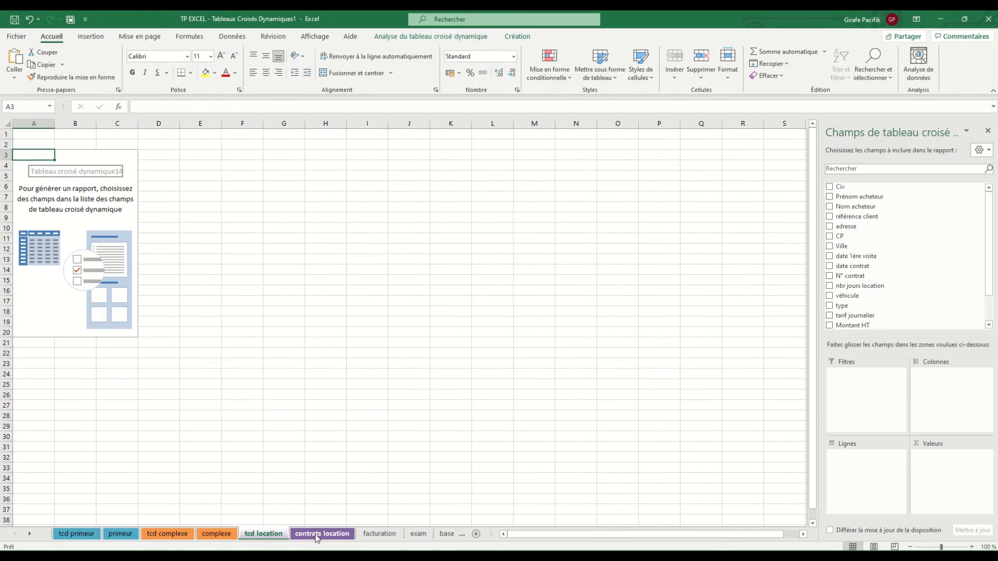
Step: Select a cell inside the empty pivot table on the tcd location sheet
click(316, 535)
click(262, 532)
click(98, 198)
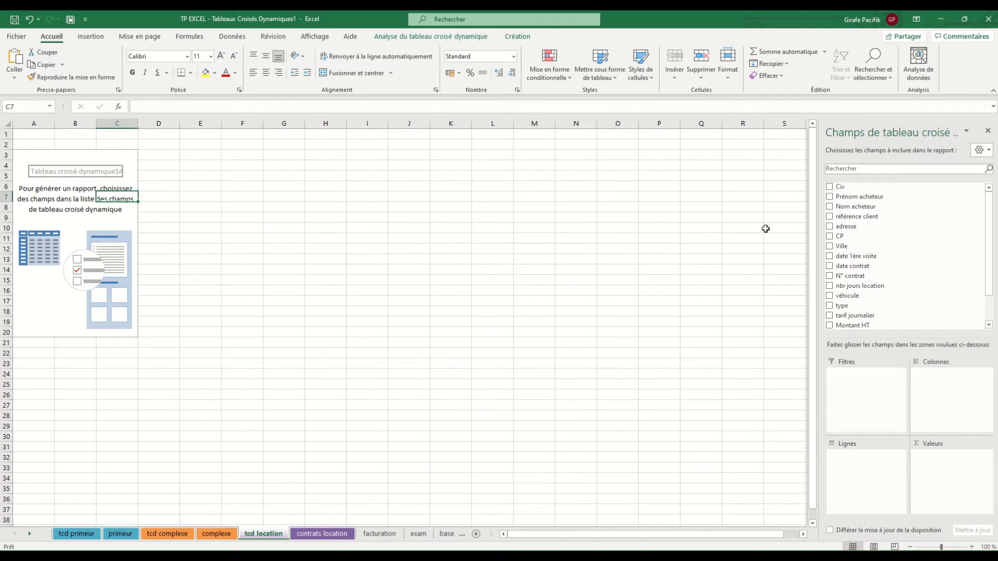
Step: Summarise Montant HT by type in the pivot table and format column B as XPF currency with no decimals
drag(870, 267, 867, 470)
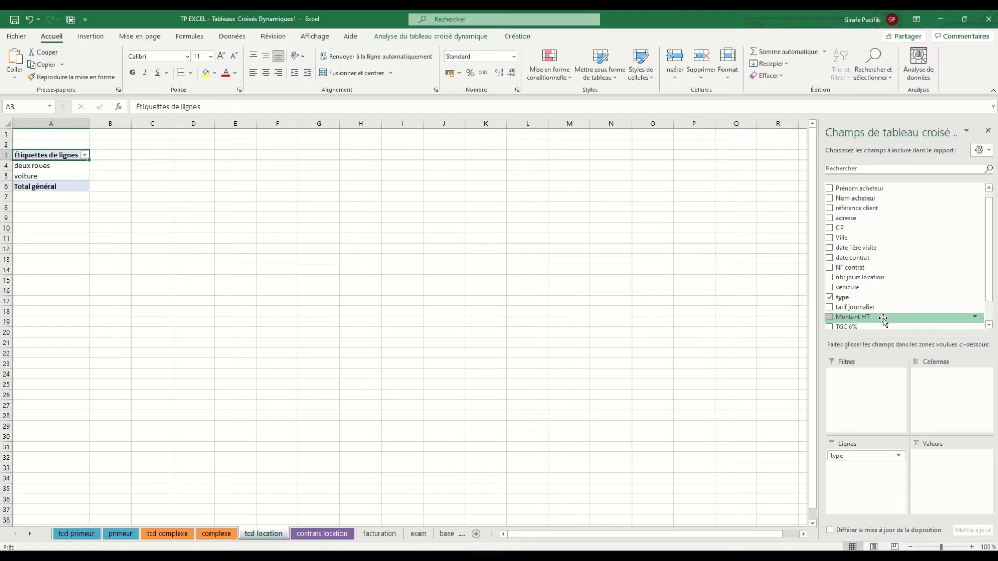
drag(883, 318, 950, 468)
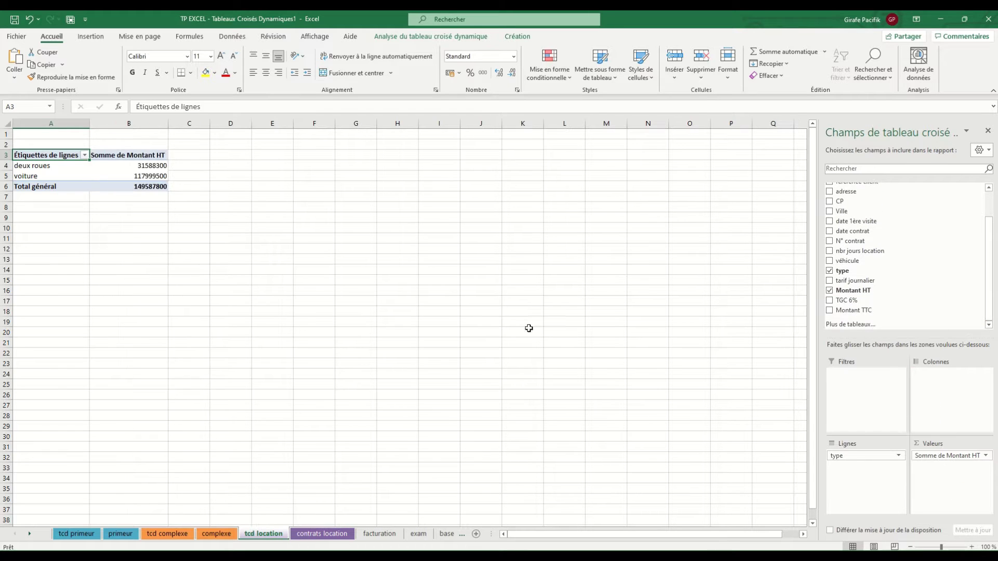
click(139, 125)
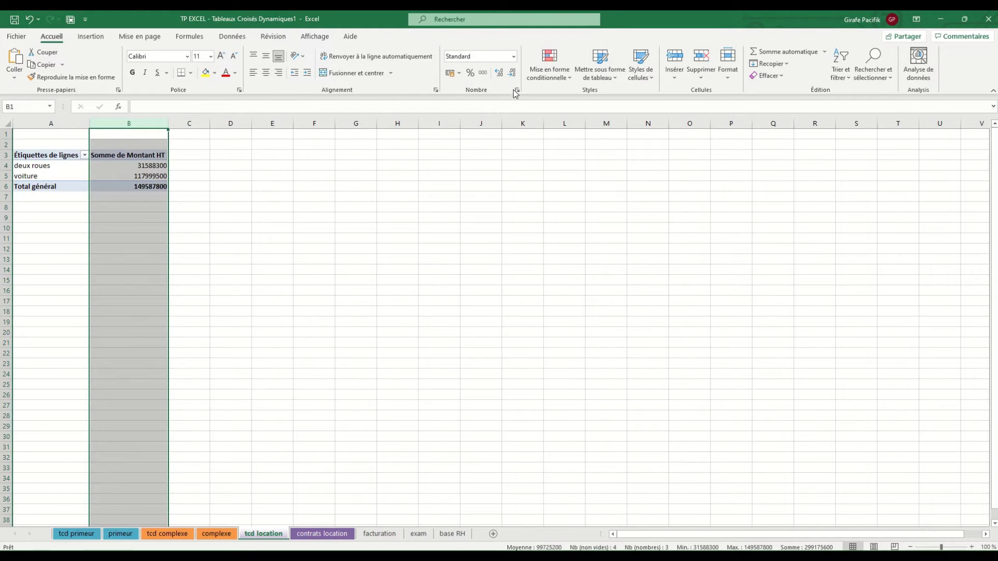
click(517, 91)
click(302, 135)
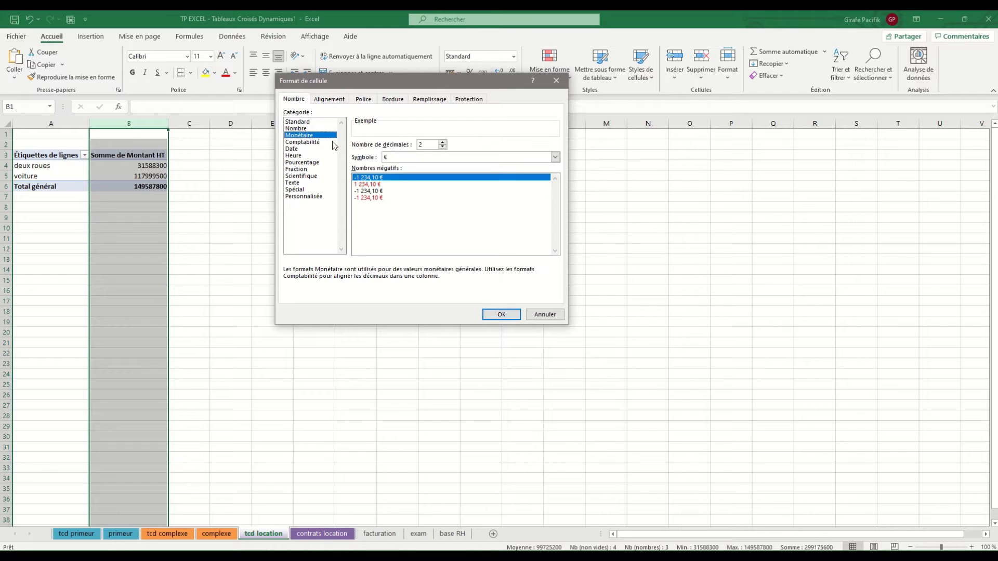
double_click(442, 148)
click(438, 158)
text(xpf)
key(Return)
key(Return)
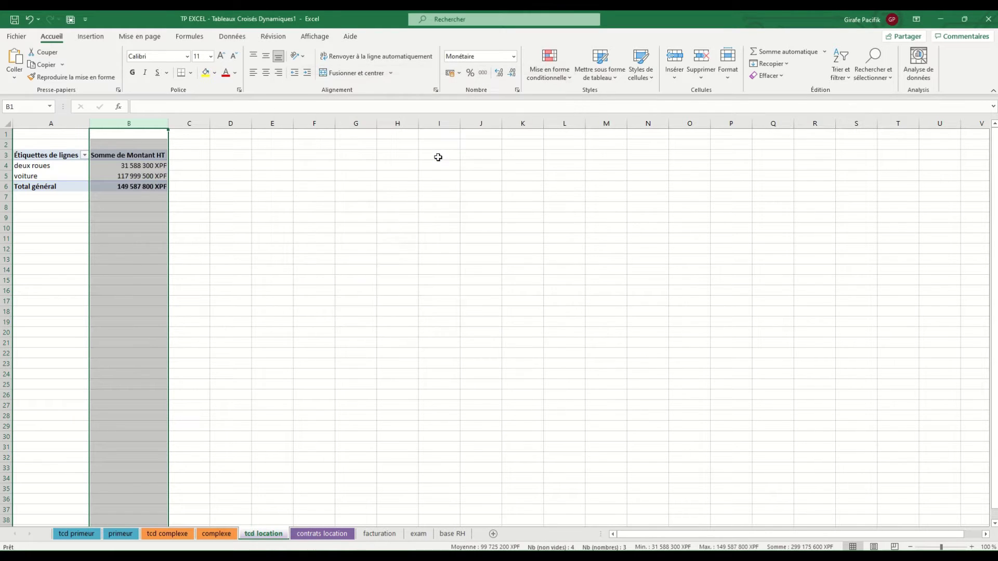
Step: Apply a dark purple style with black header and total rows to the pivot table
click(149, 166)
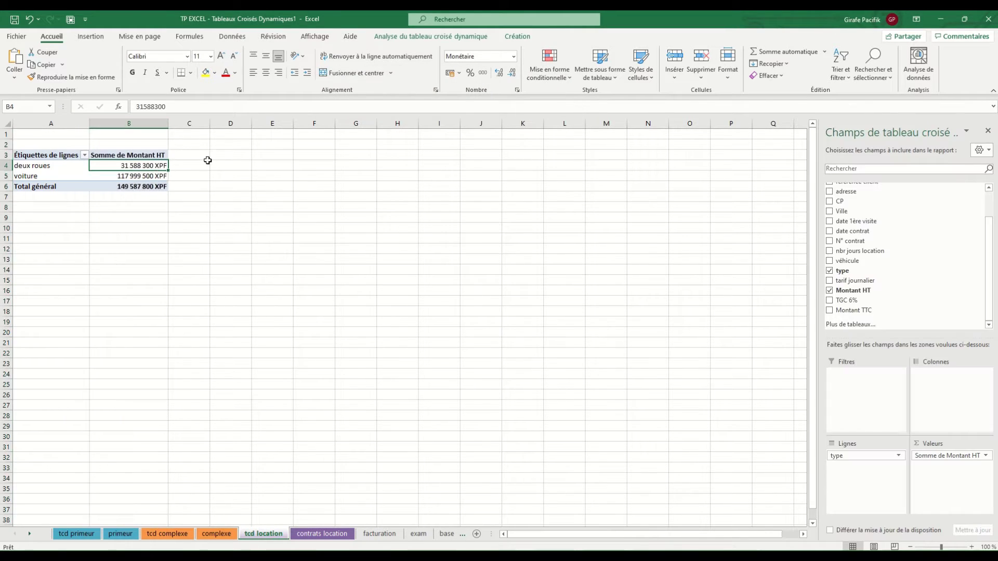
click(520, 37)
click(542, 74)
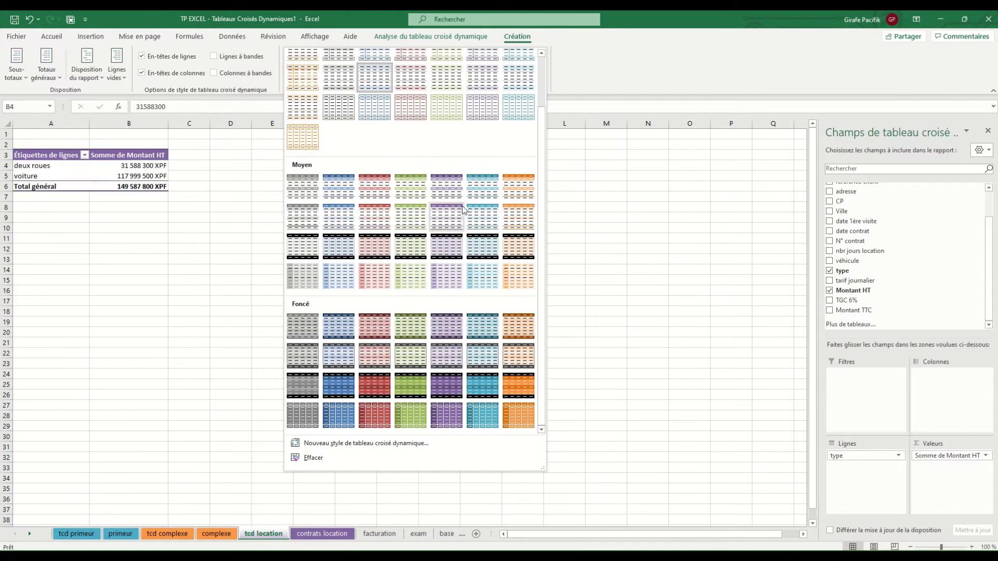
click(438, 379)
Step: Label the pivot table "a)" in cell A2 above it
click(70, 145)
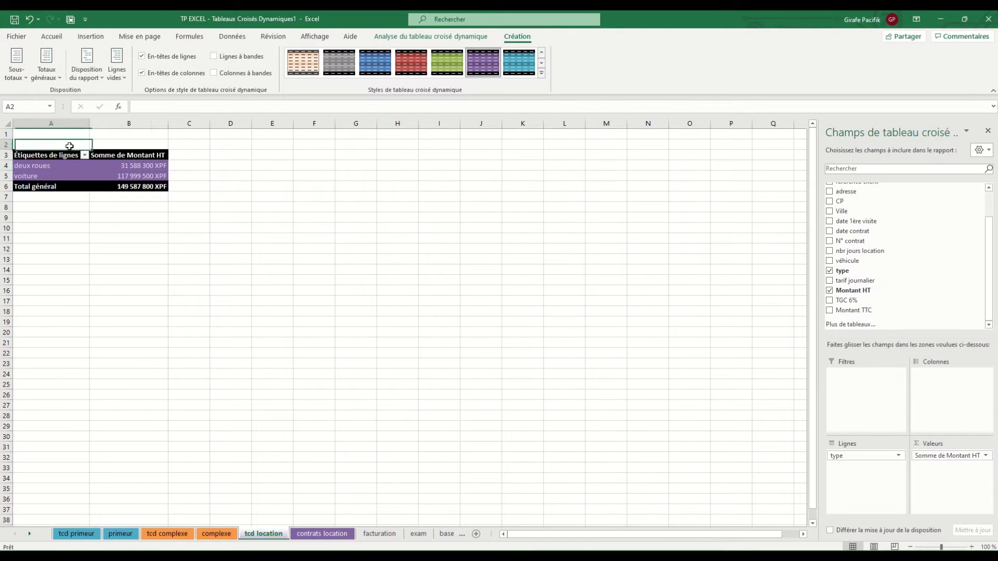
text(a))
key(Return)
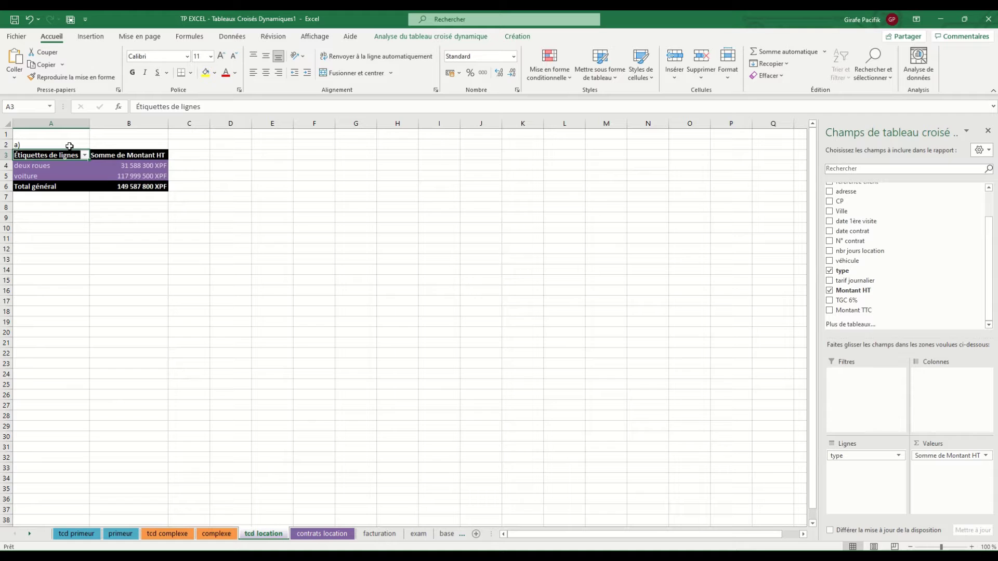
Step: Copy pivot table a) together with its label to cell A9 and relabel the copy "b)"
key(ctrl+a)
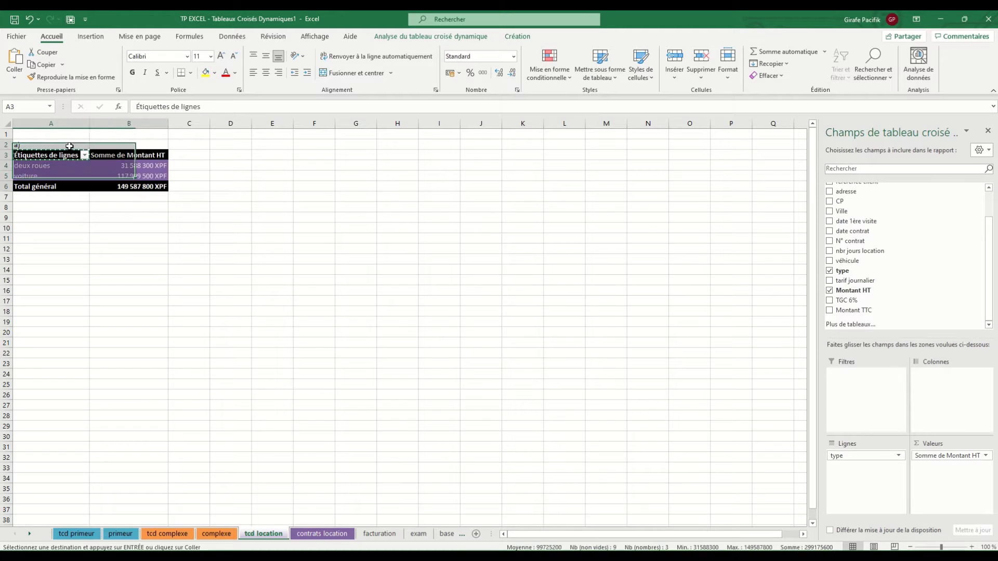
key(ctrl+c)
click(59, 218)
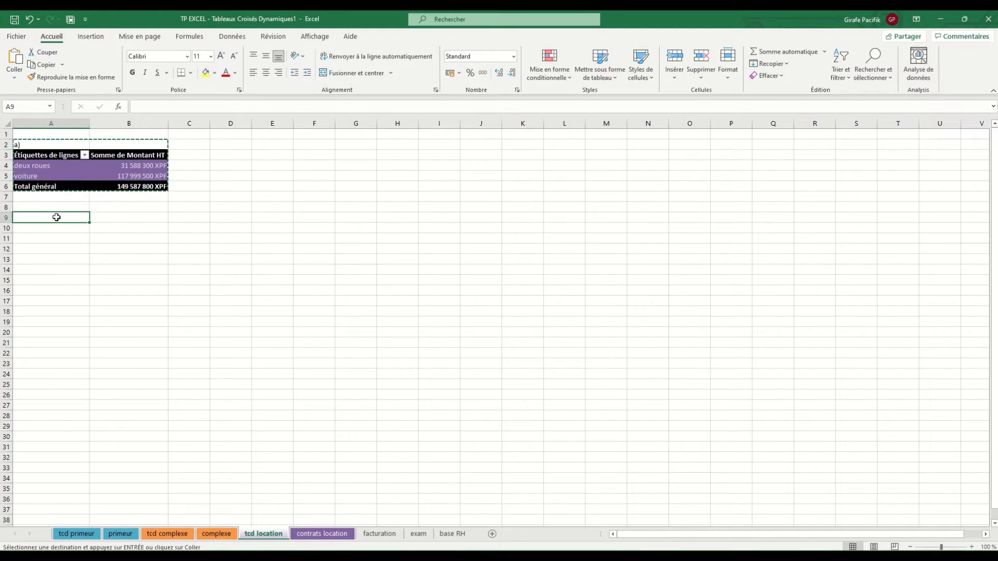
key(ctrl+v)
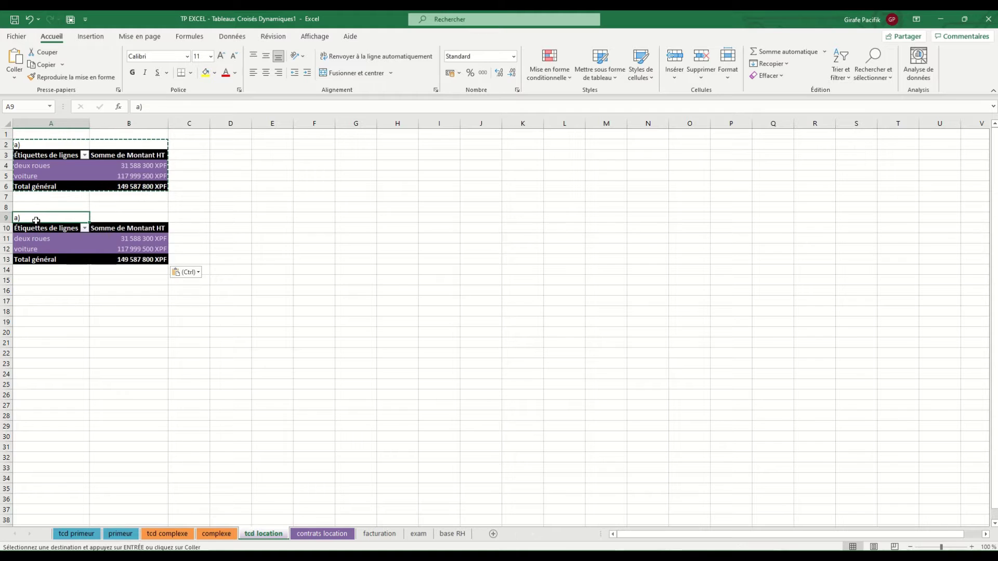
text(b))
key(Return)
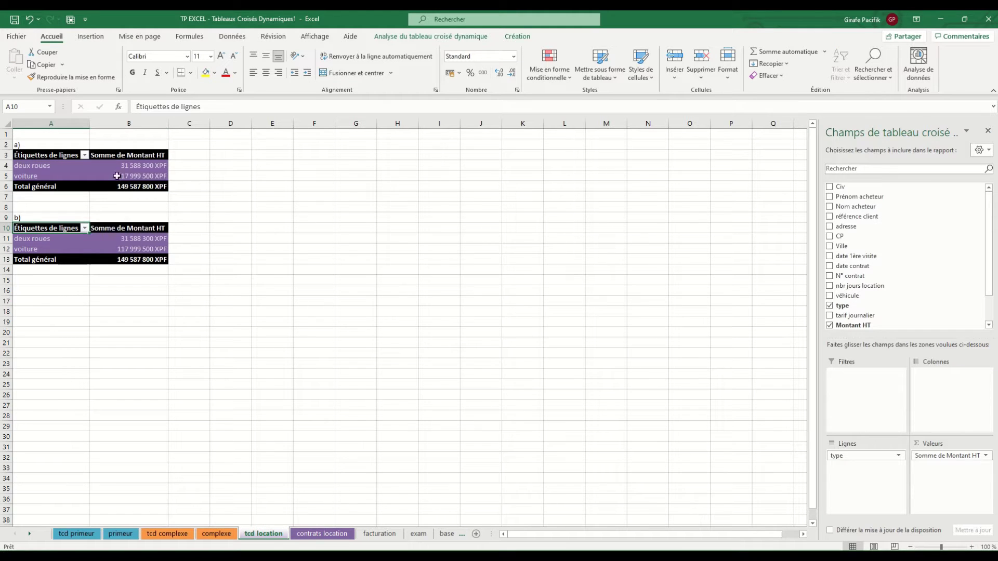
Step: Add Montant HT a second time to the values of pivot table a) and show it as % of the grand total
click(126, 169)
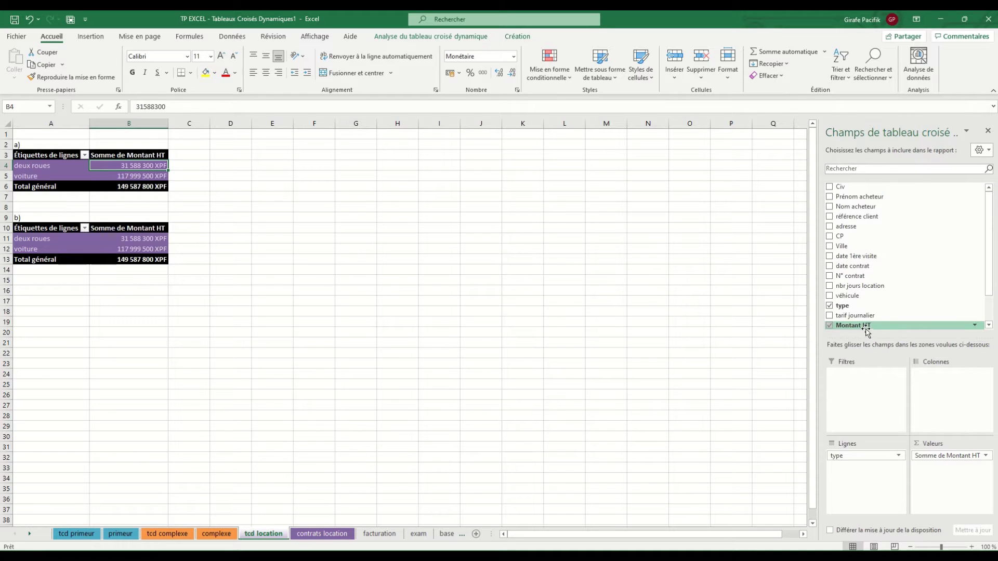
drag(866, 332, 936, 470)
click(232, 177)
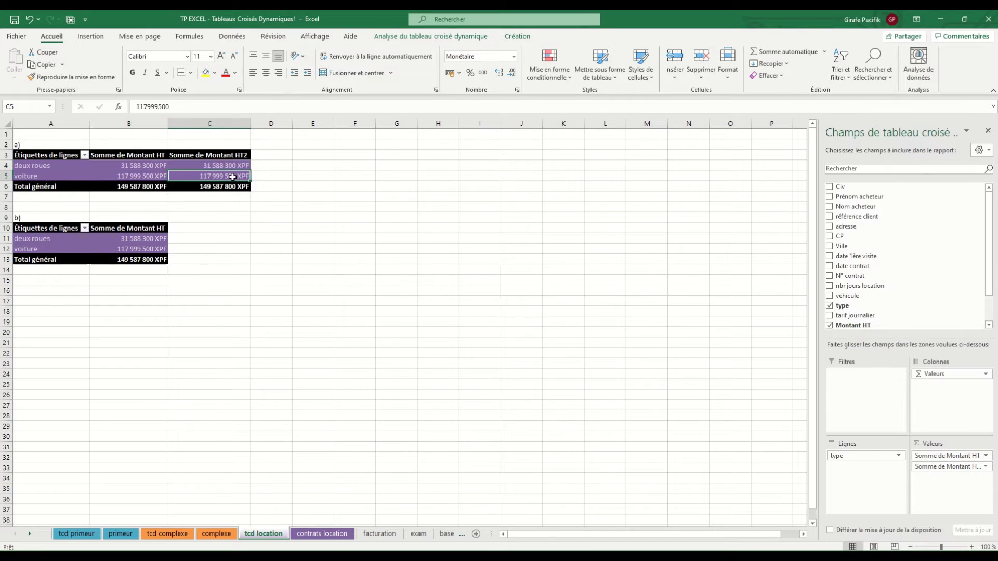
right_click(232, 177)
mouse_move(327, 299)
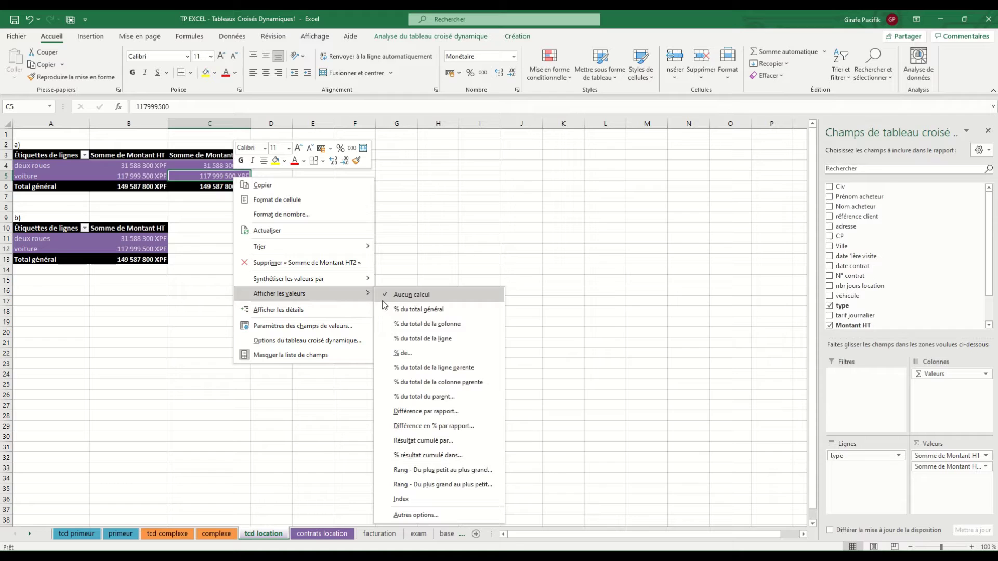
click(437, 309)
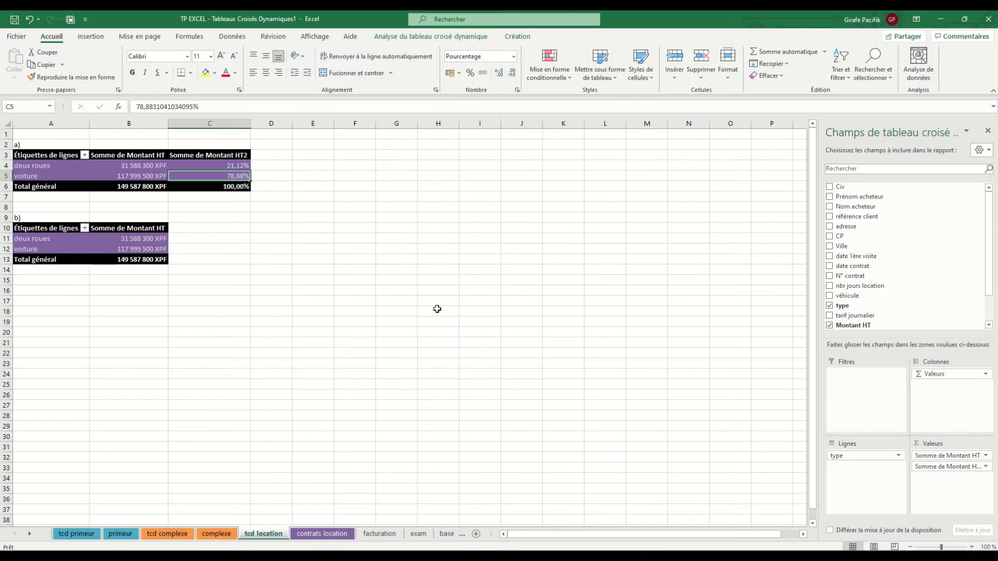
Step: Rename the percentage column header Répartition and fit column C to its content
click(232, 155)
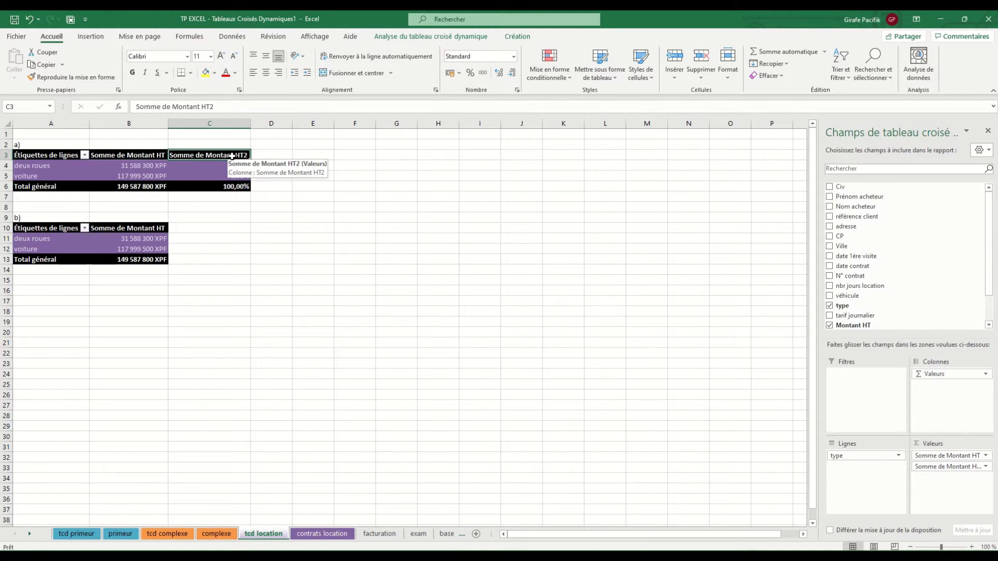
text(Répartition)
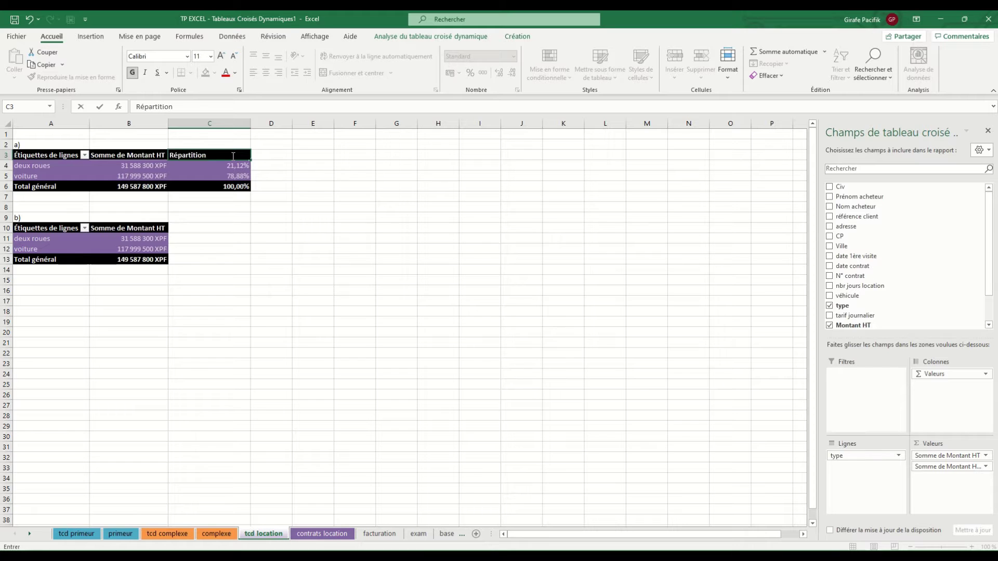
key(Return)
double_click(250, 123)
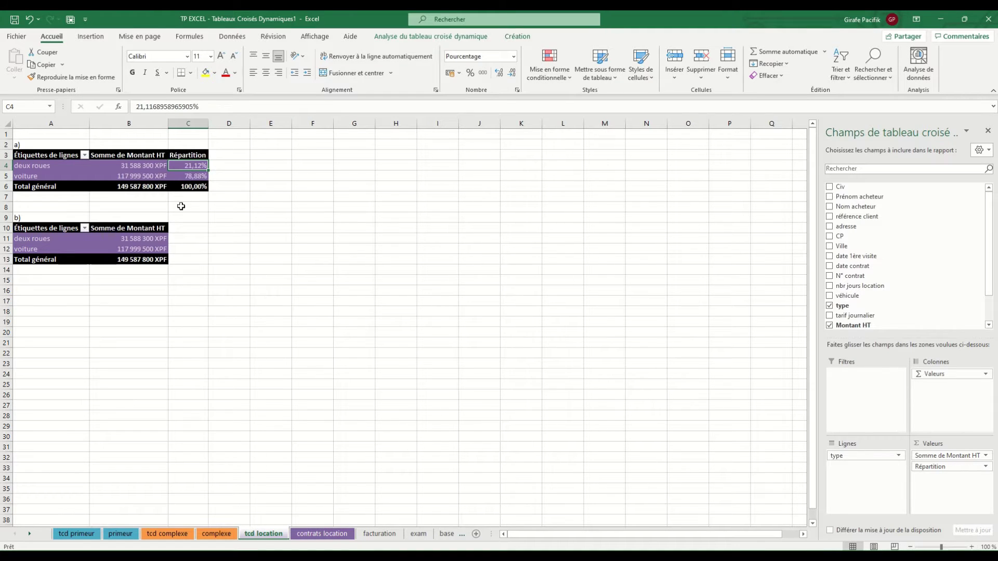
Step: Replace the fields of pivot table b) with véhicule as rows and the sum of nbr jours location as values
click(138, 249)
drag(835, 454, 769, 431)
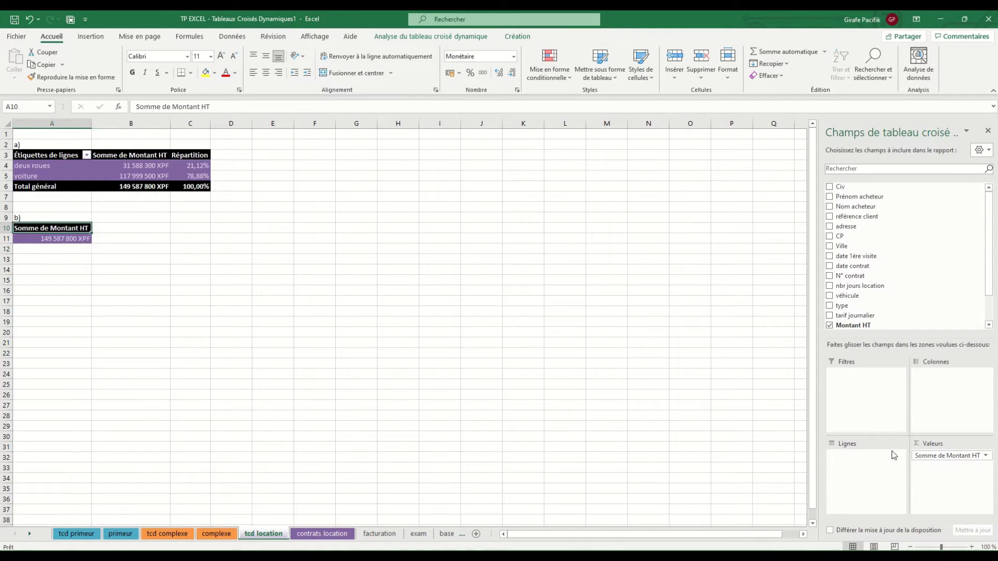
drag(944, 455, 681, 417)
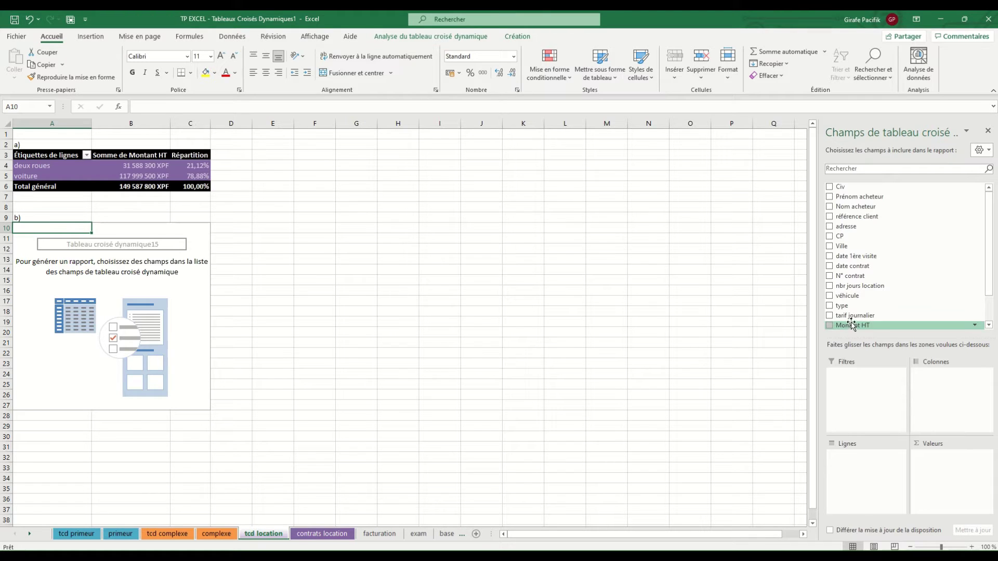
drag(855, 296, 876, 470)
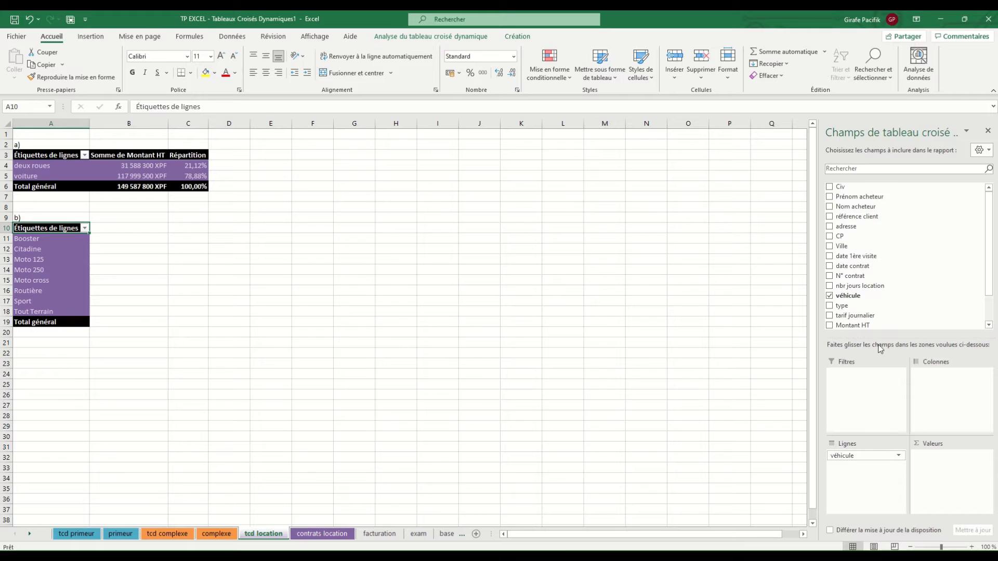
drag(869, 286, 945, 466)
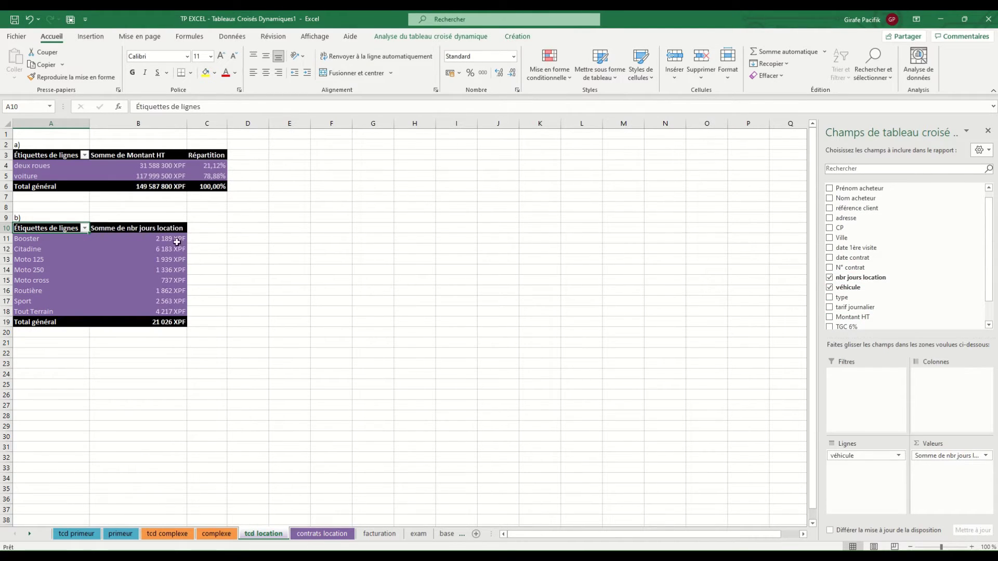
Step: Set the number format of the rental day values in B11:B19 to Standard
drag(175, 239, 176, 323)
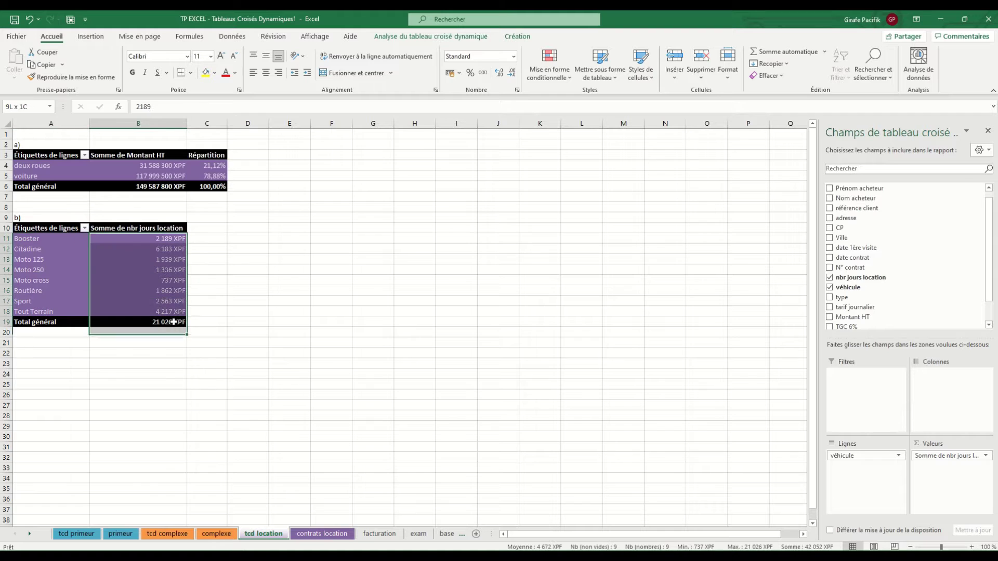
click(514, 56)
click(493, 75)
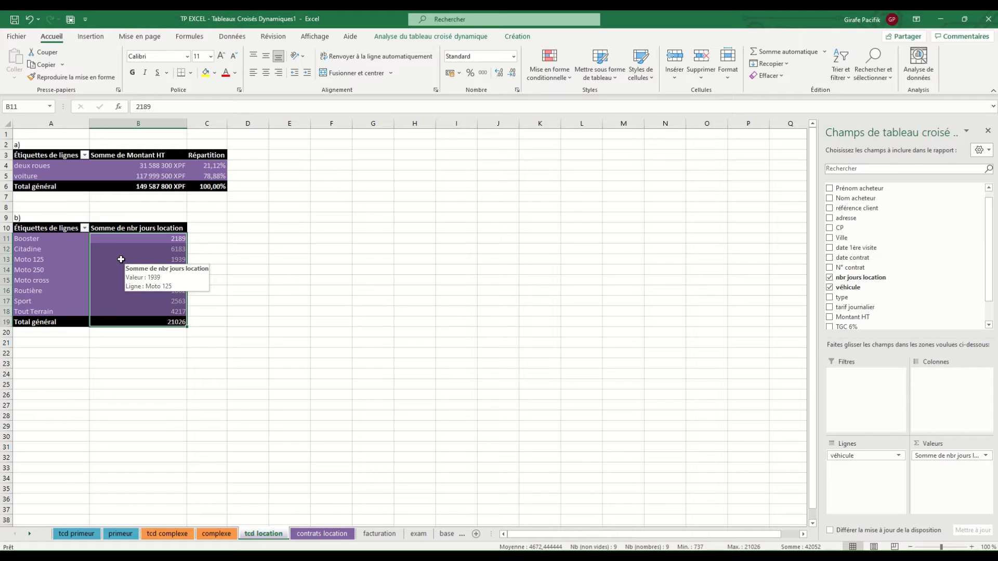
Step: Sort the vehicles in pivot table b) by number of rental days from largest to smallest
click(145, 257)
right_click(146, 257)
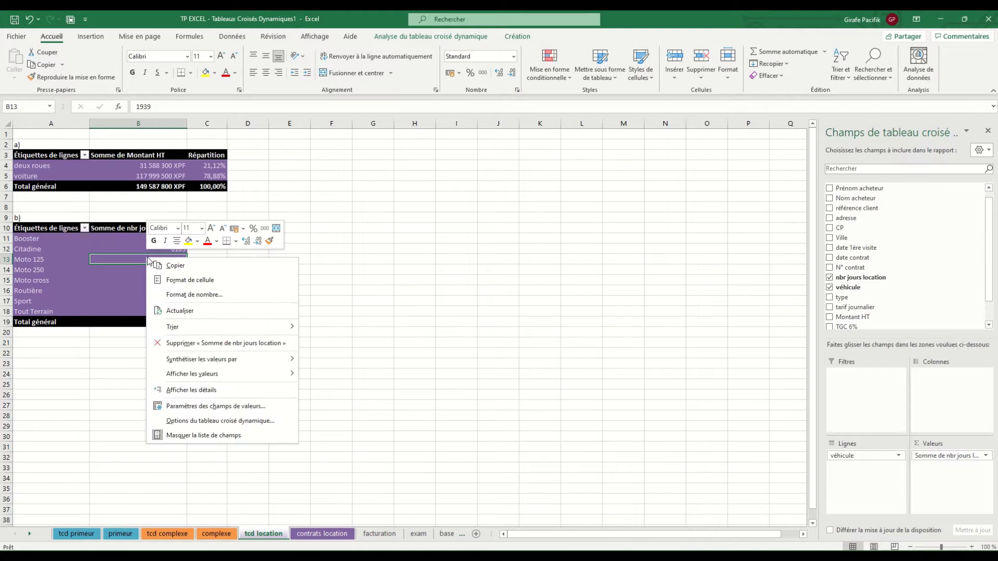
mouse_move(283, 326)
click(364, 342)
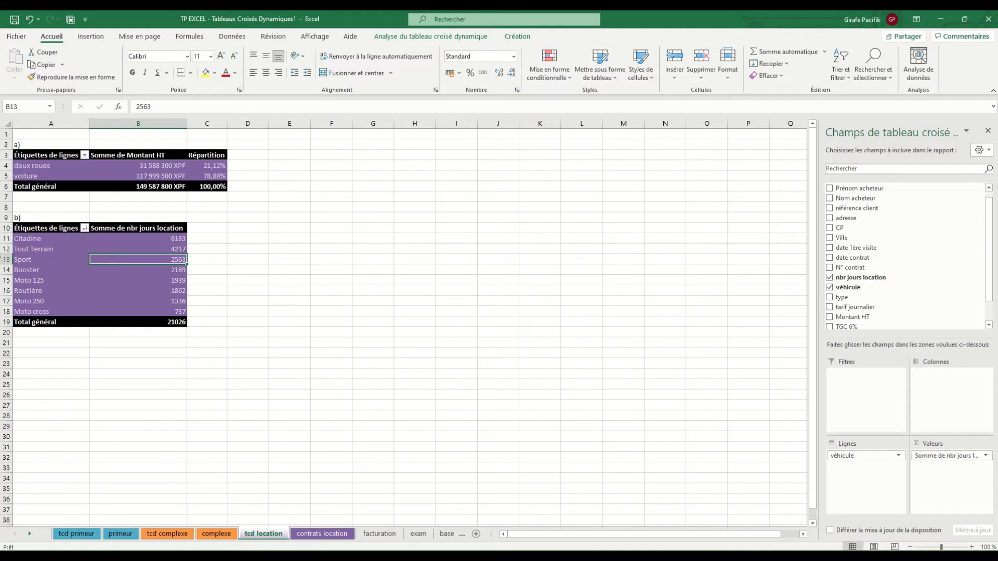
Step: Copy pivot table b) with its label to cell A23
key(ctrl+a)
key(ctrl+c)
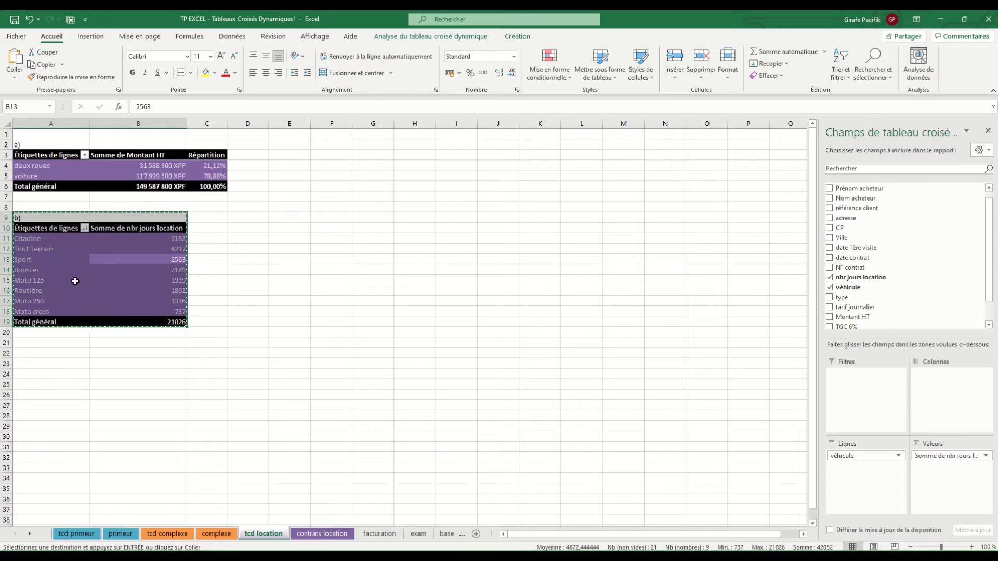
click(53, 360)
key(ctrl+v)
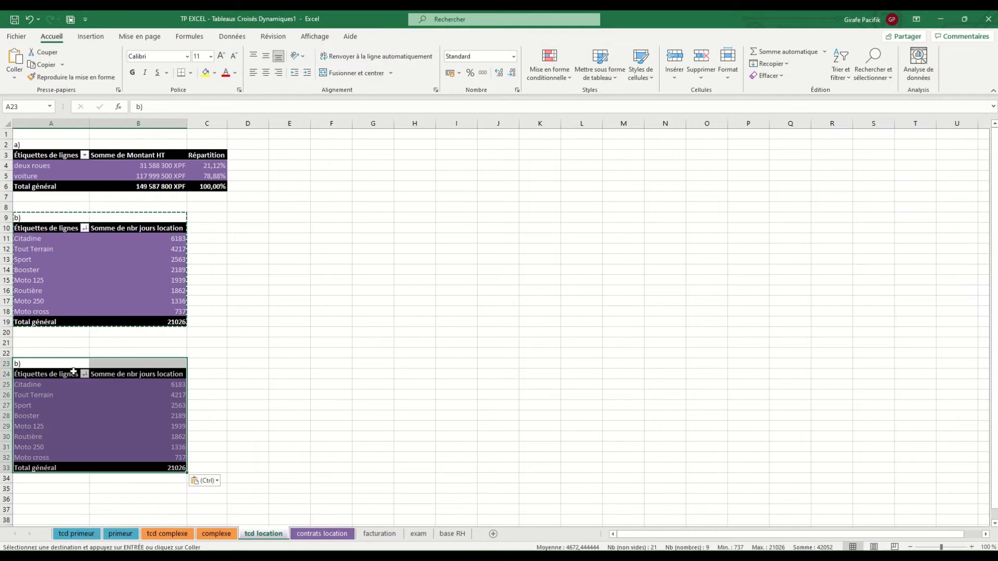
Step: Replace nbr jours location with the sum of Montant TTC in the values of the pivot table at A24
click(121, 400)
drag(951, 459, 733, 374)
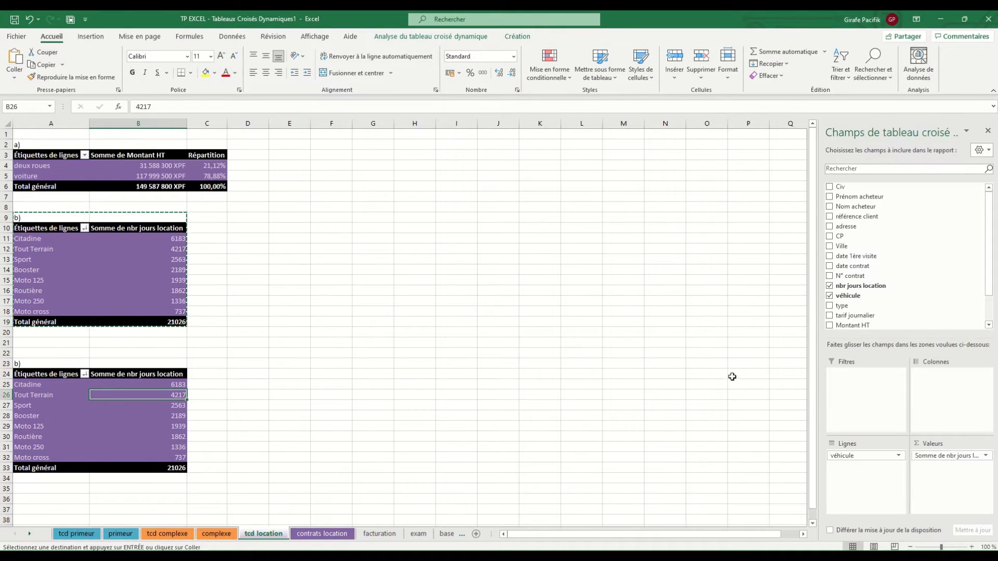
scroll(864, 318, down, 1)
drag(862, 310, 950, 480)
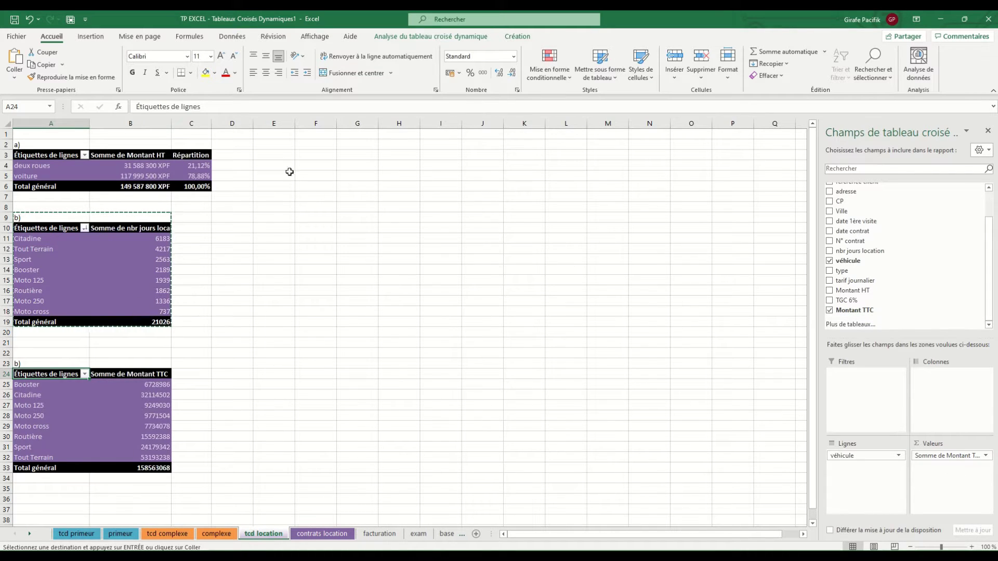
Step: Copy the XPF currency format from cell B4 of table a) onto the Montant TTC values of the third pivot table
click(142, 169)
click(47, 78)
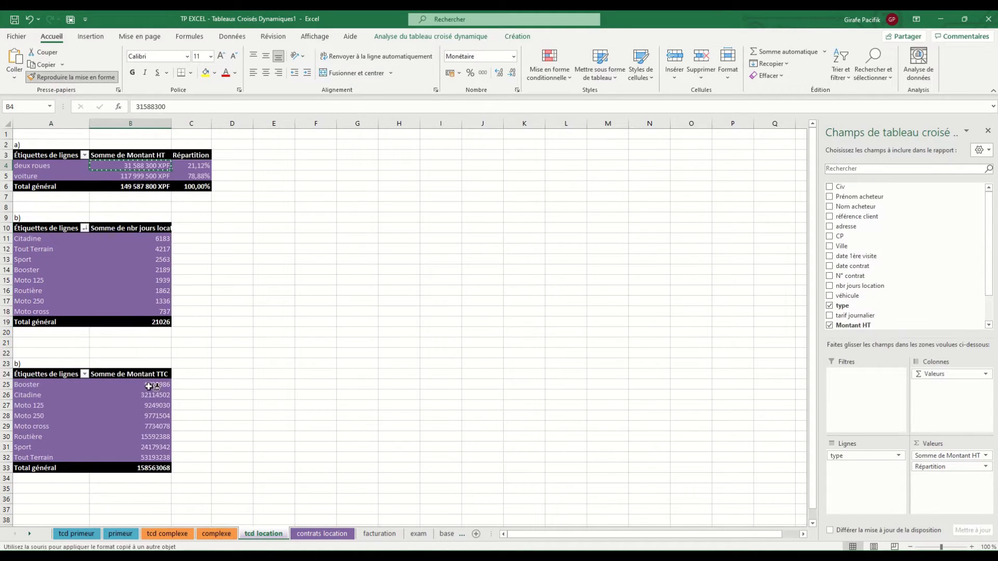
drag(147, 385, 149, 458)
Step: Add Montant TTC two more times to the values of the third pivot table
click(148, 427)
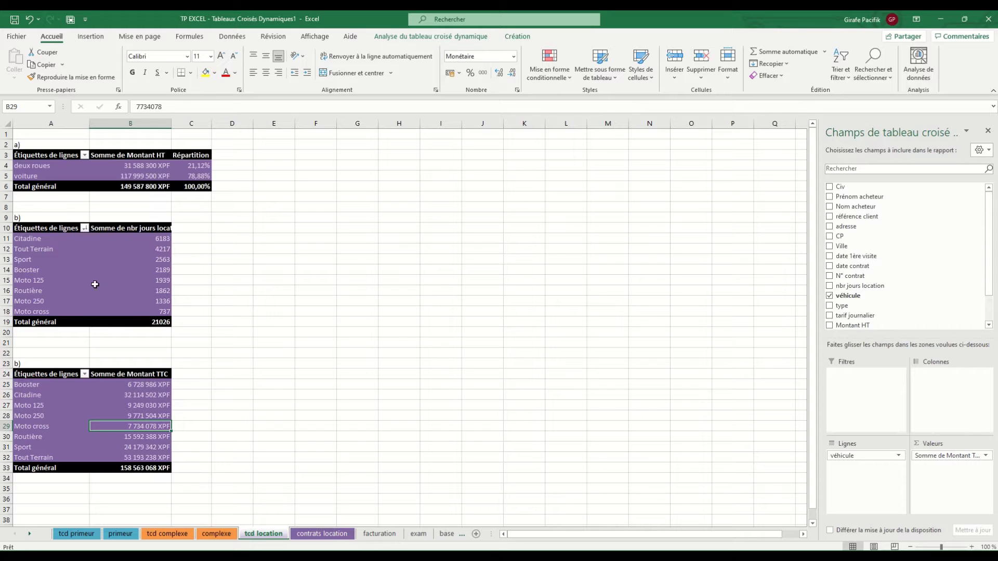
scroll(883, 312, down, 1)
drag(884, 310, 952, 460)
drag(854, 311, 961, 481)
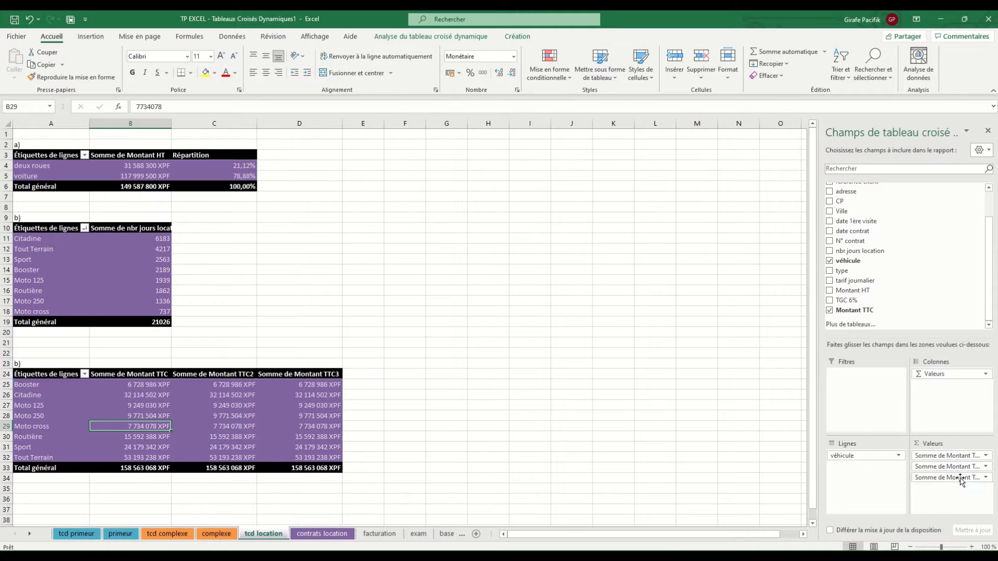
Step: Add Montant TTC two more times to the third pivot table's values and summarise the Montant TTC2 column by count
drag(884, 311, 941, 496)
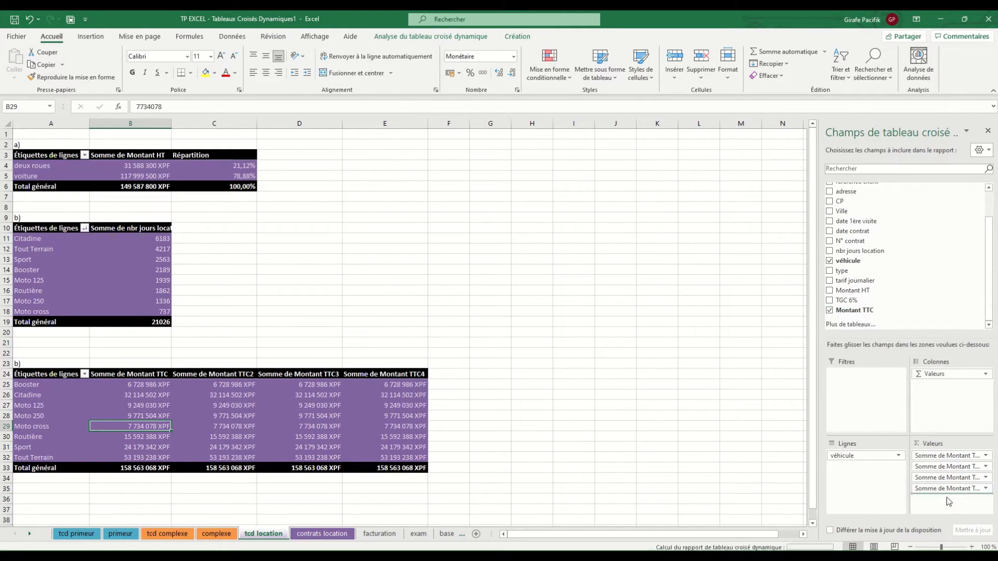
right_click(227, 405)
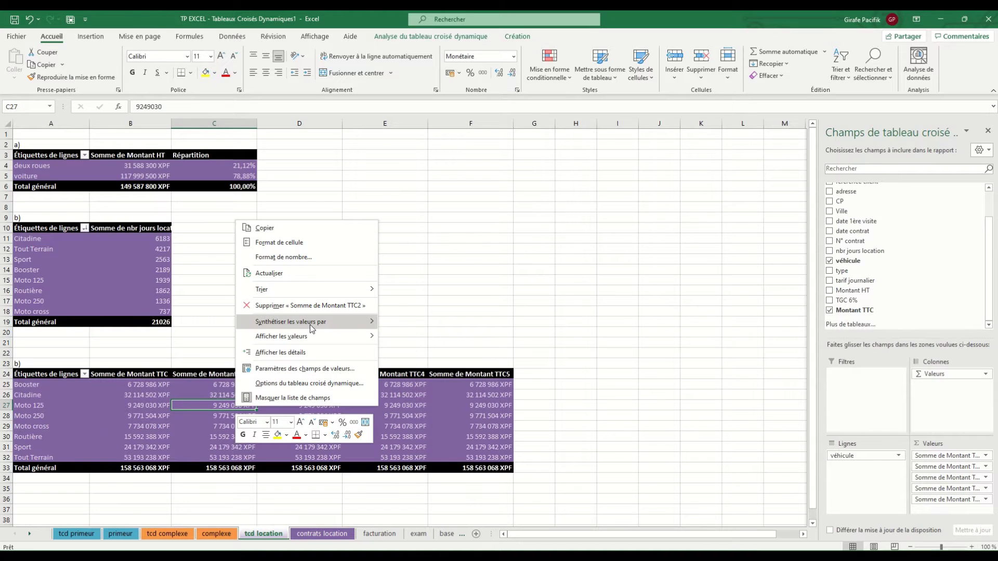
mouse_move(312, 322)
click(401, 337)
Step: Apply the Standard number format to the Nombre de Montant TTC2 values in C25:C33
drag(238, 383, 252, 470)
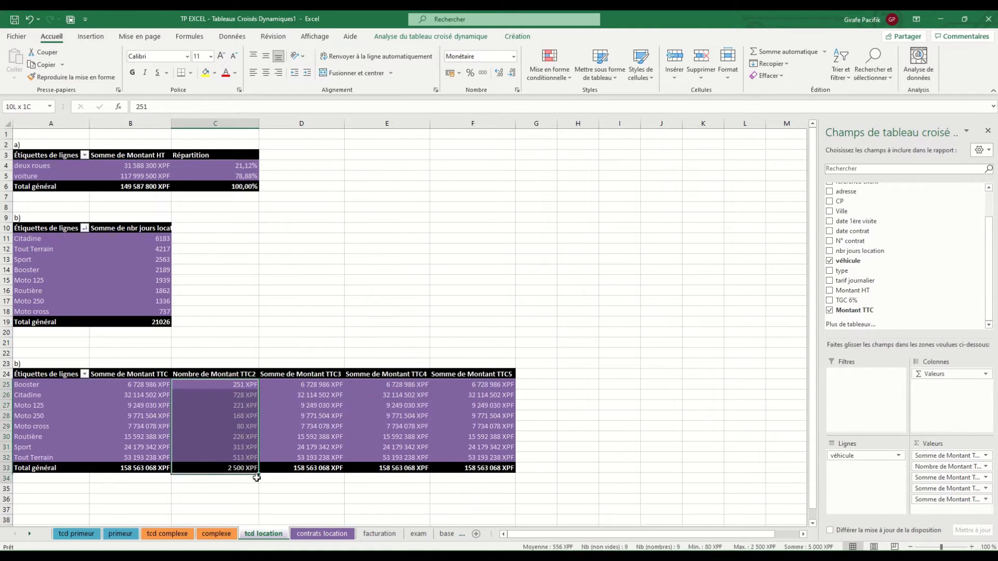
click(514, 59)
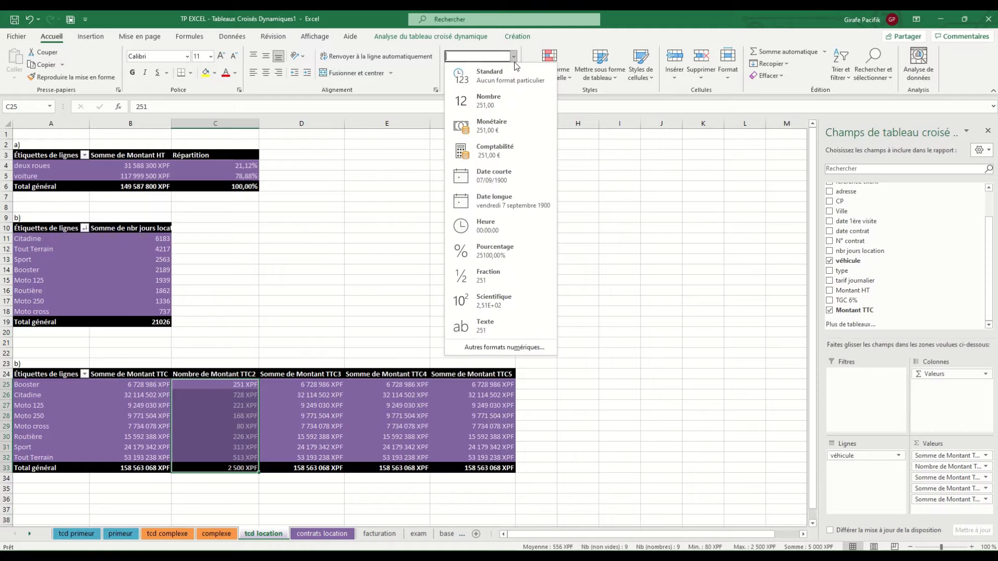
click(503, 75)
Step: Summarise the Montant TTC3 column of the third pivot table by average (Moyenne)
click(309, 399)
right_click(310, 399)
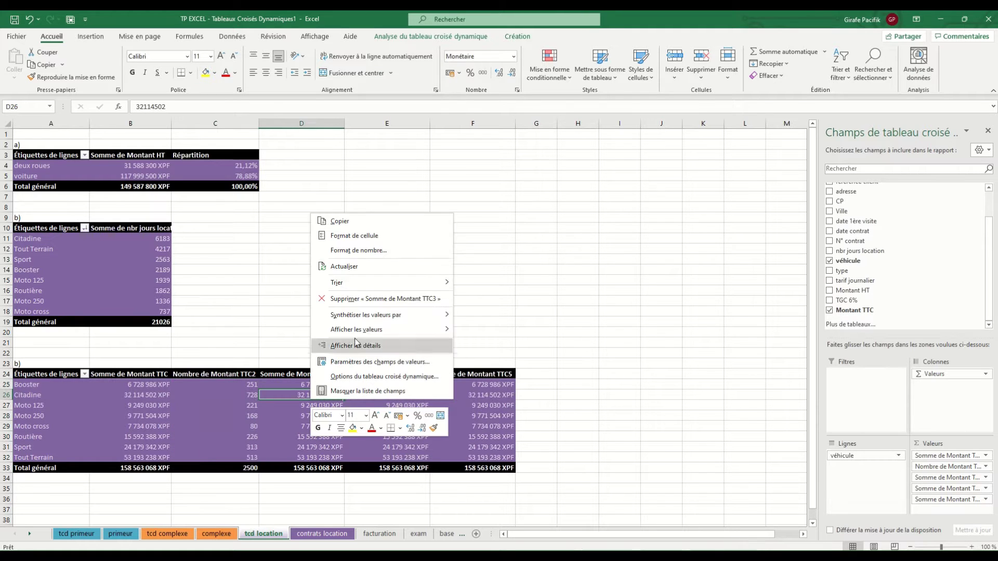
mouse_move(367, 317)
click(483, 346)
Step: Summarise the Montant TTC4 column by maximum and the Montant TTC5 column by minimum
right_click(396, 406)
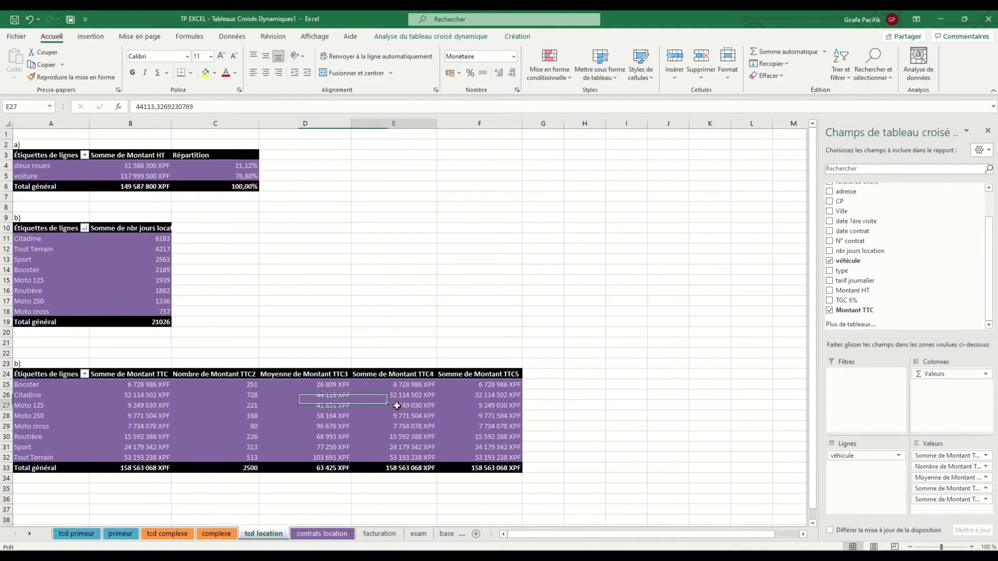
mouse_move(474, 321)
click(566, 367)
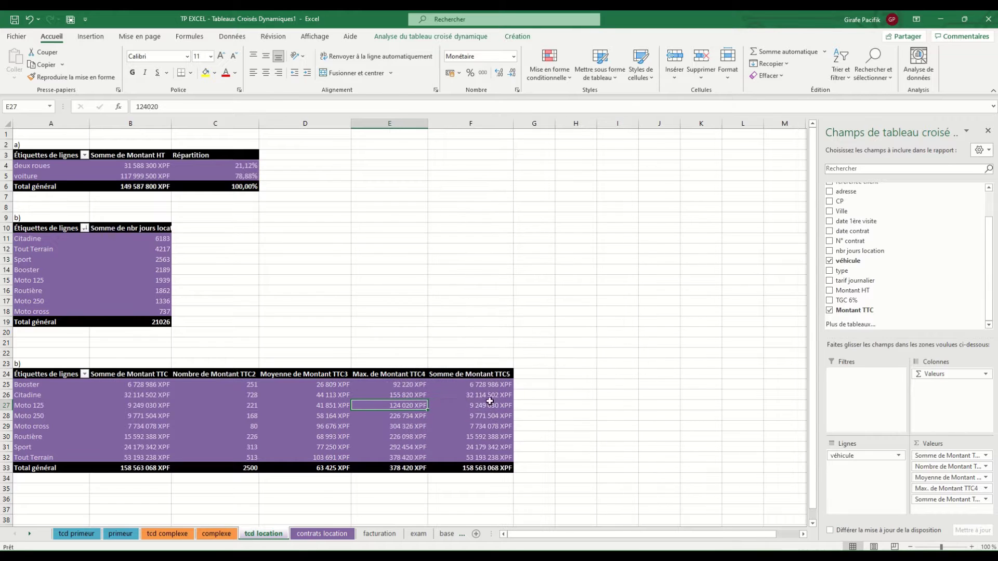
right_click(482, 406)
mouse_move(540, 321)
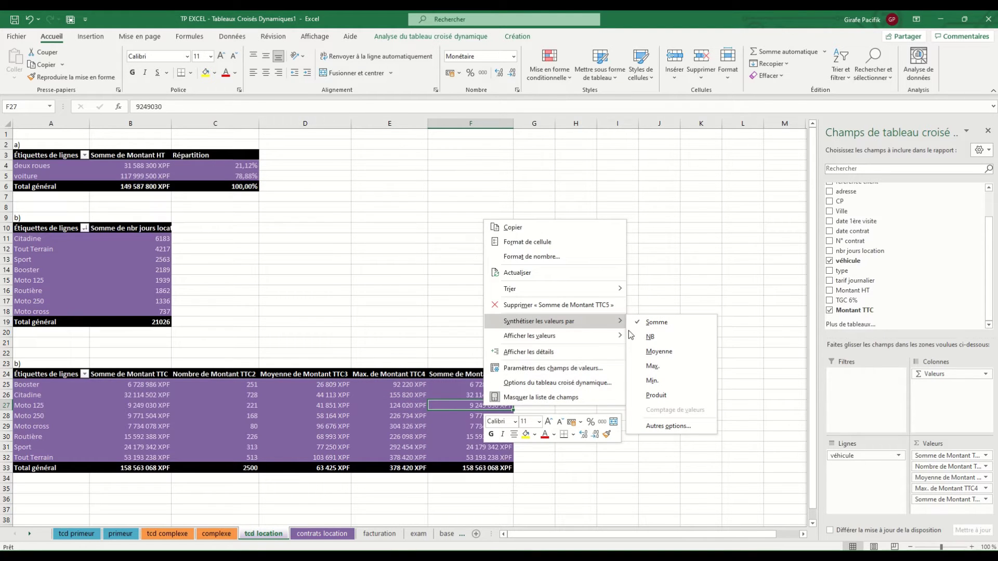
click(653, 381)
Step: Rename the count column heading in C24 "Nombre de contrats" and the average heading in D24 "Moyenne d'un contrat"
click(229, 370)
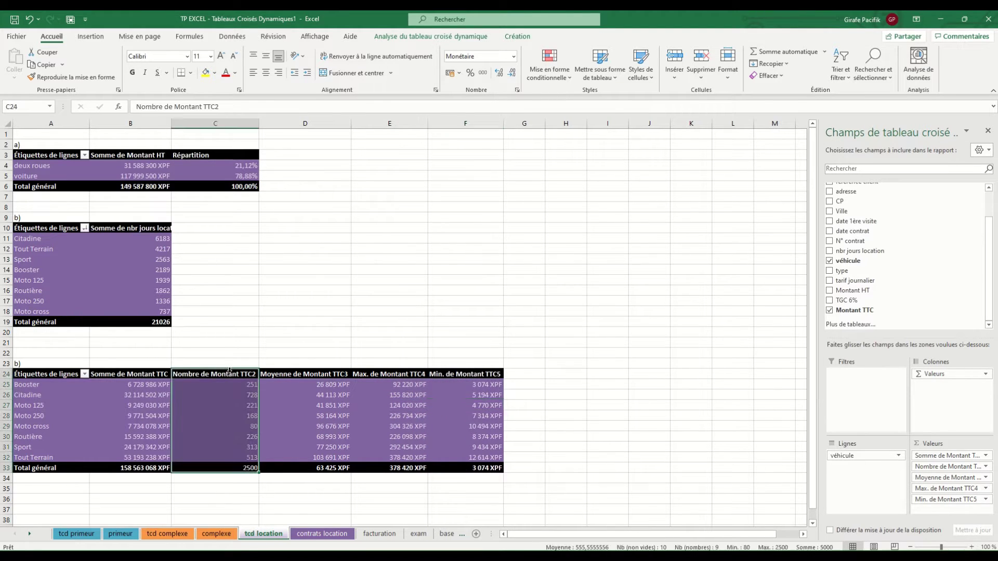
text(Nom)
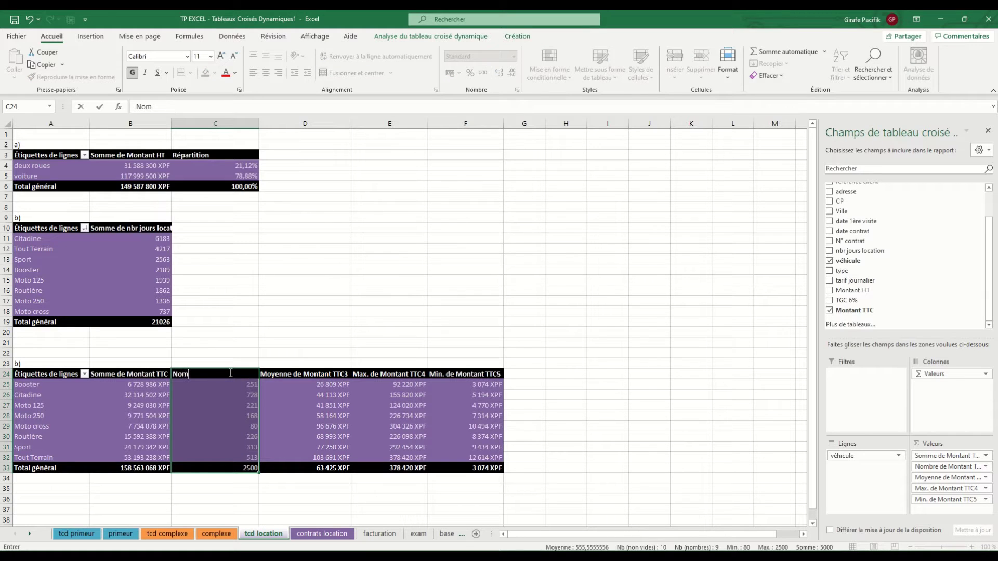
text(bre de contrats)
key(Return)
key(Up)
key(Right)
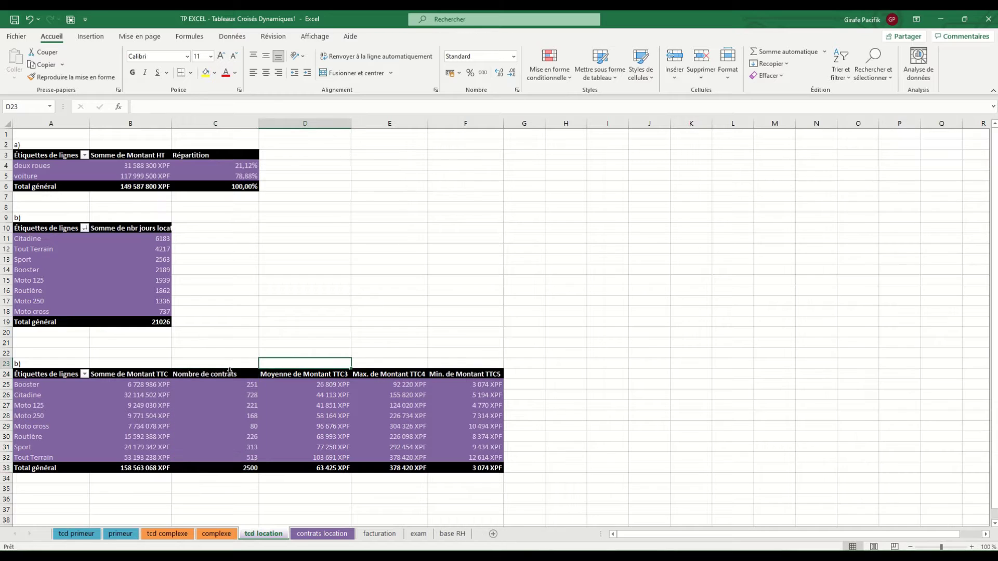
text(Moyenne)
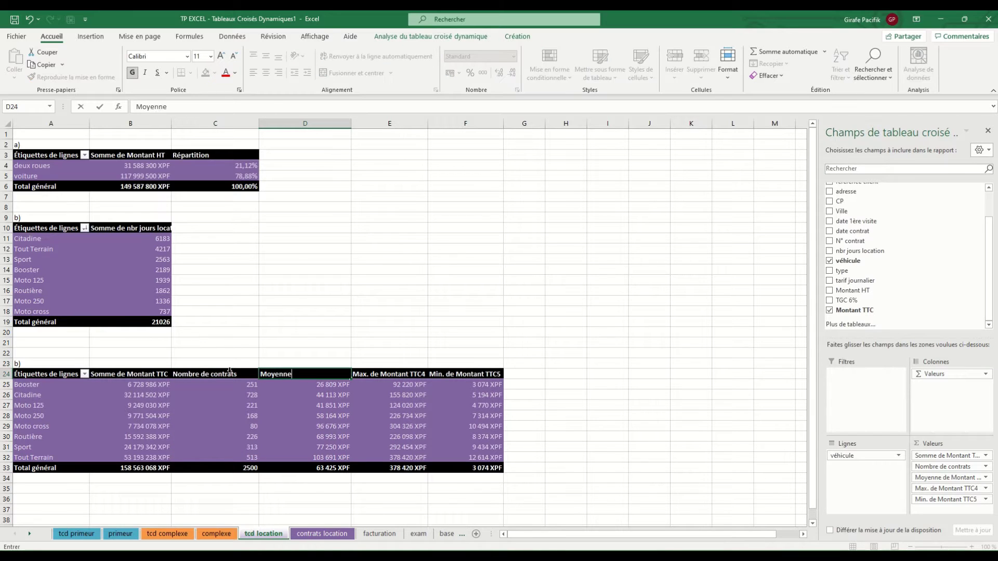
text( d'un contrat)
key(Tab)
Step: Rename the maximum column heading in E24 "Meilleur Contrat" and the minimum heading in F24 "Plus petit contrat"
text(Con)
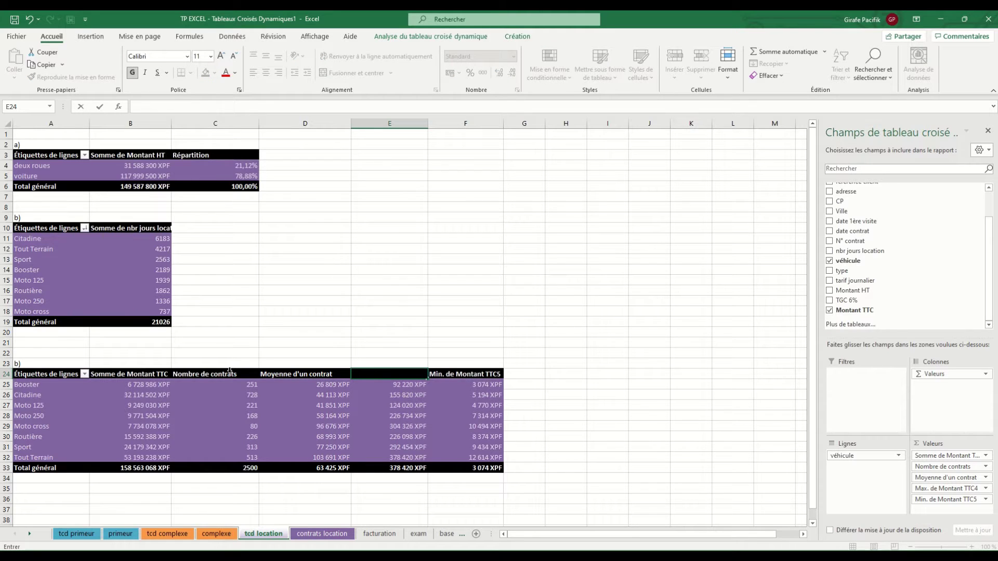
text(Meilleur Contrat)
key(Tab)
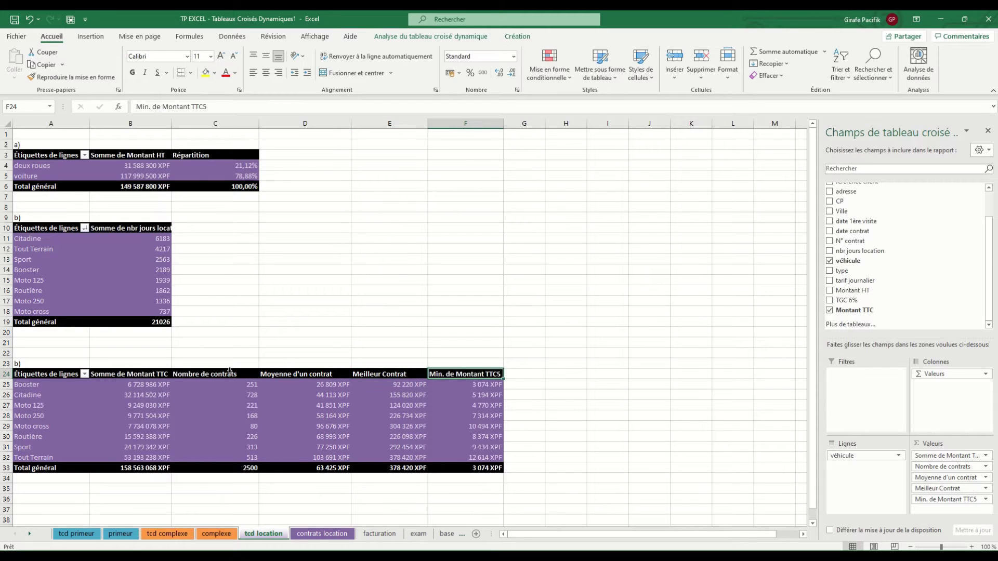
text(Pi)
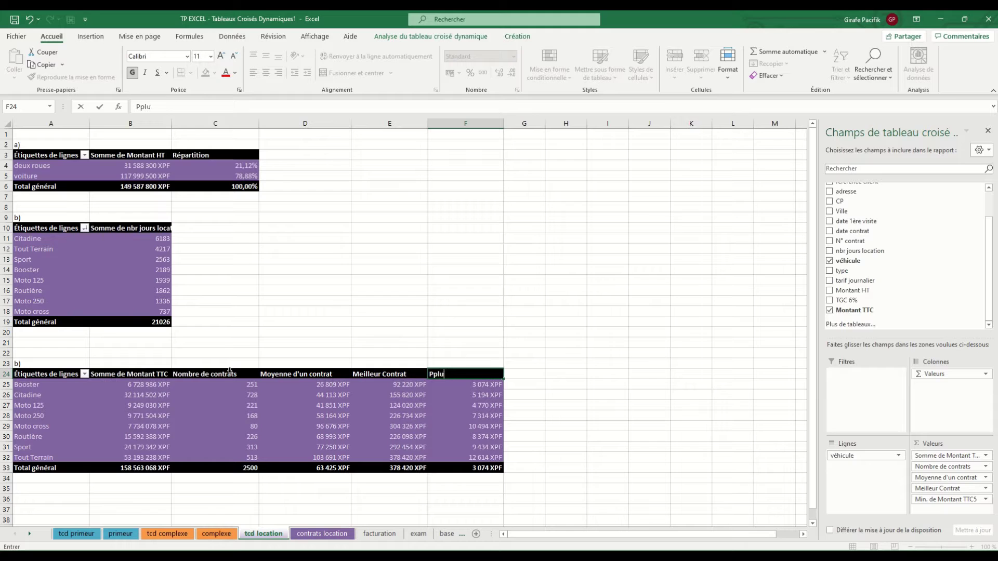
text(us petit contrat)
key(Return)
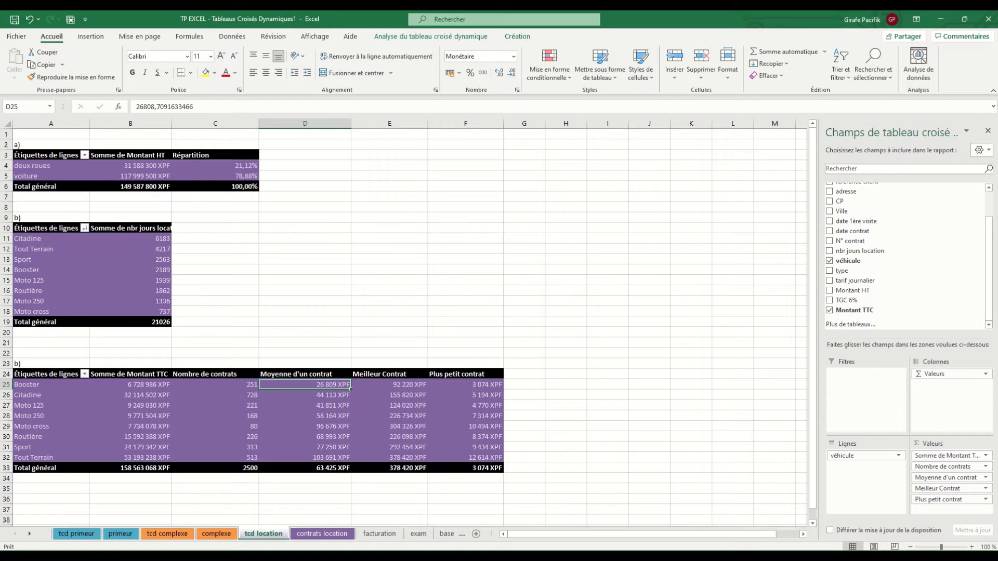
Step: Change the label of the third pivot table in cell A23 to "c)"
click(120, 394)
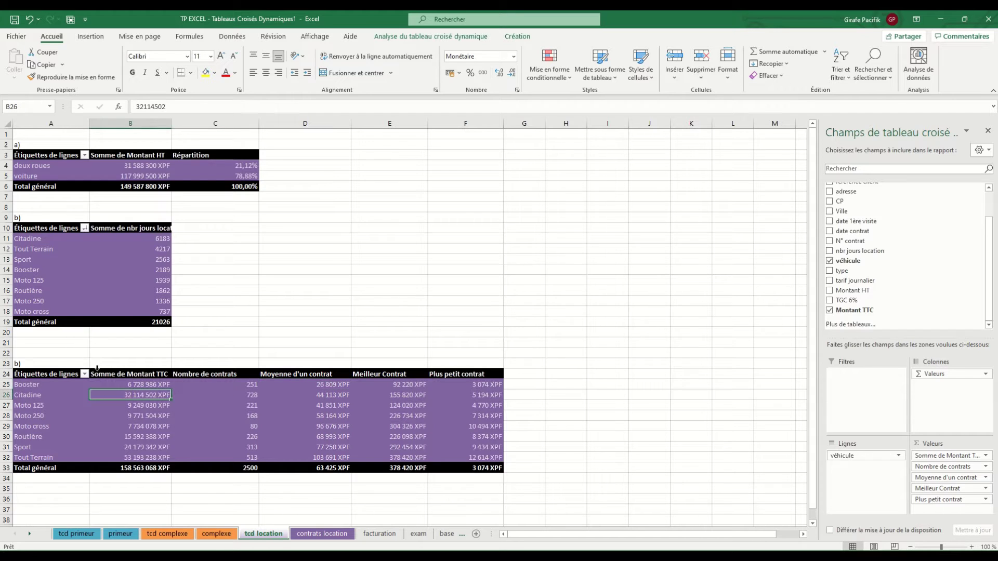
click(27, 363)
text(c))
key(Return)
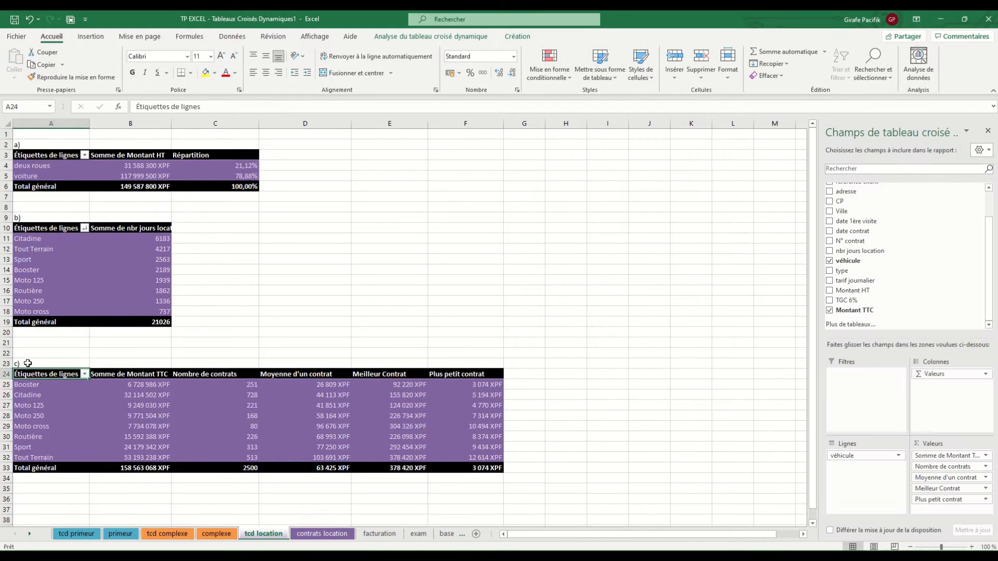
Step: Copy pivot table b) with its label to cell A37 and relabel the copy "d)"
click(79, 261)
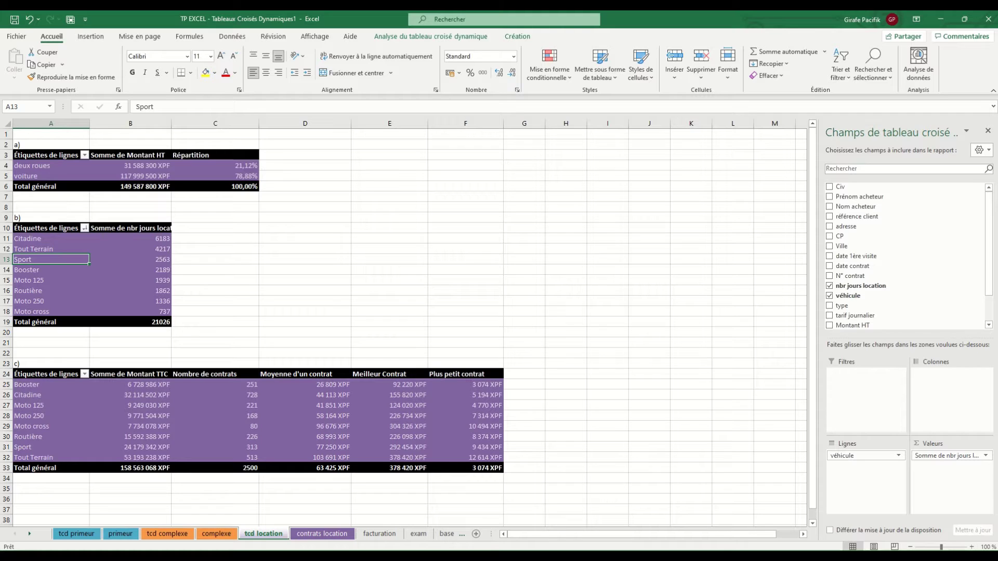
click(81, 280)
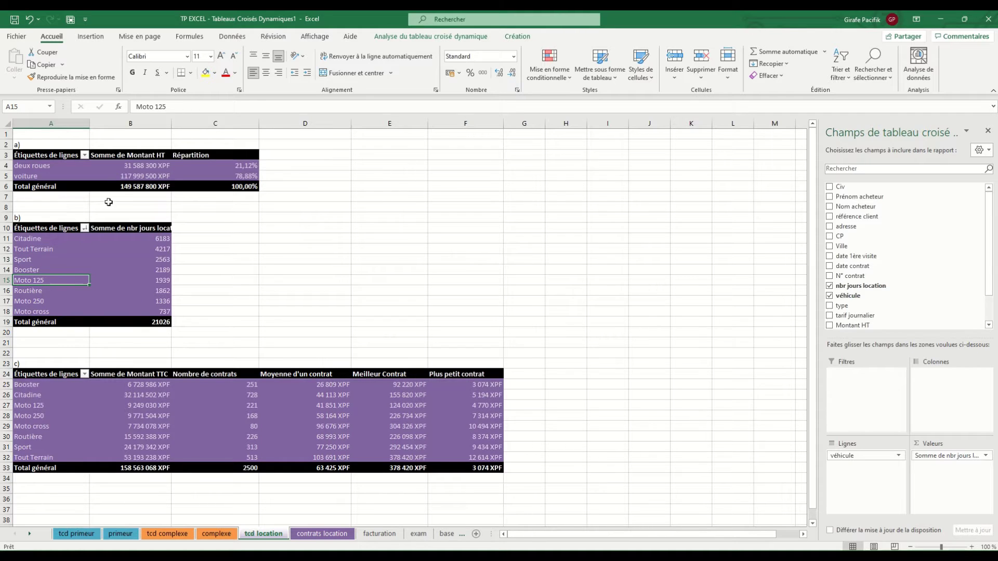
key(ctrl+a)
key(ctrl+c)
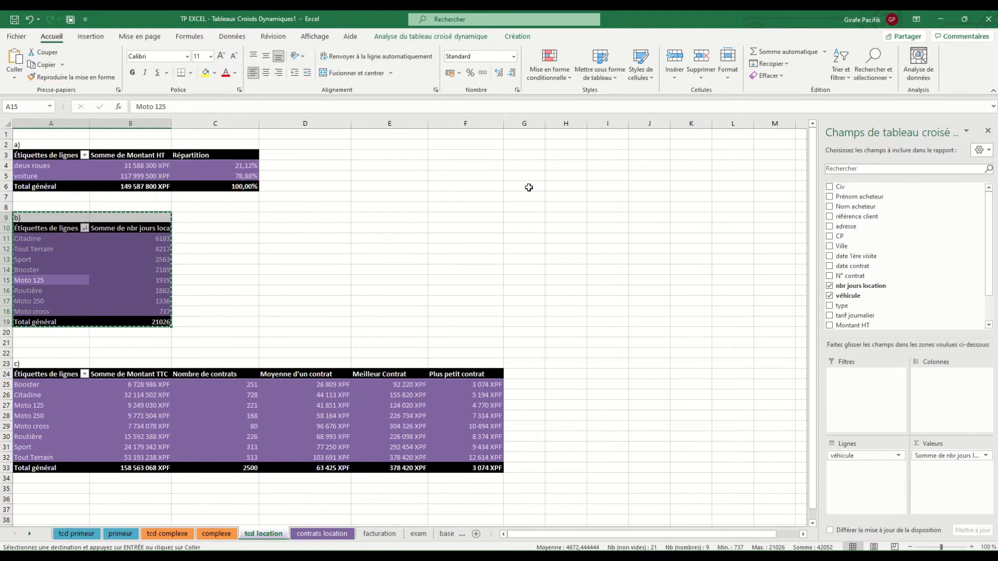
scroll(369, 325, down, 4)
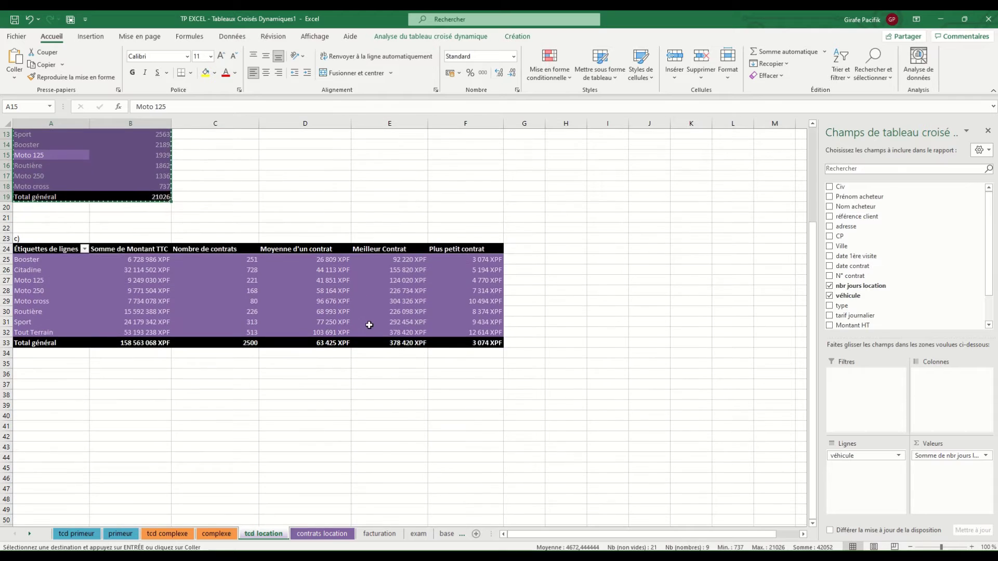
scroll(369, 325, up, 4)
scroll(369, 325, down, 4)
click(61, 389)
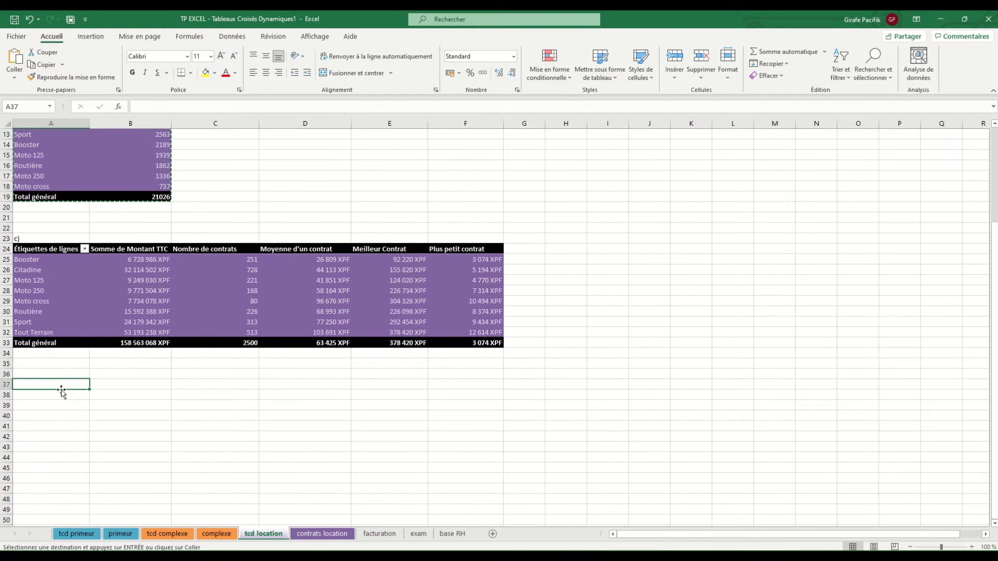
key(ctrl+v)
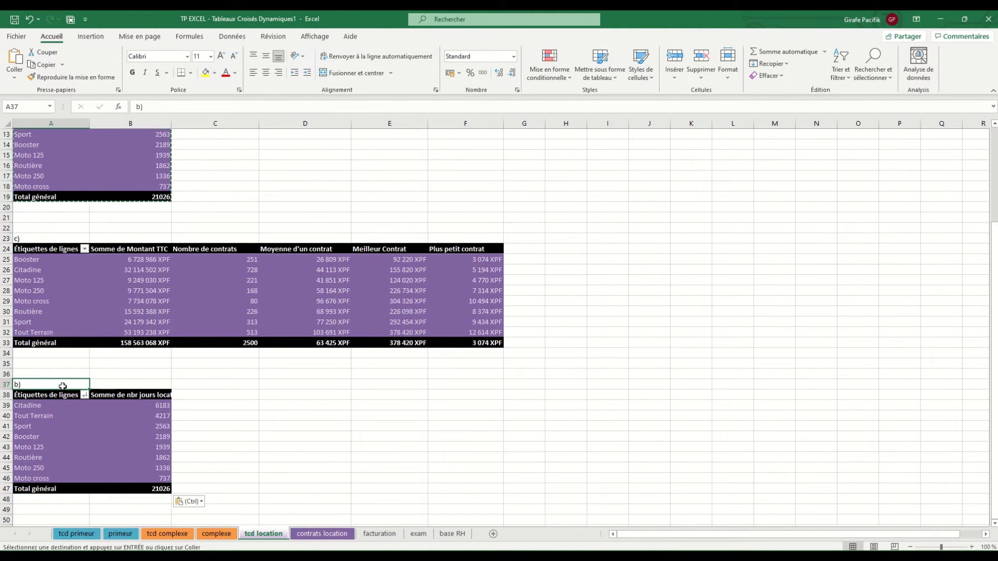
text(d))
key(Return)
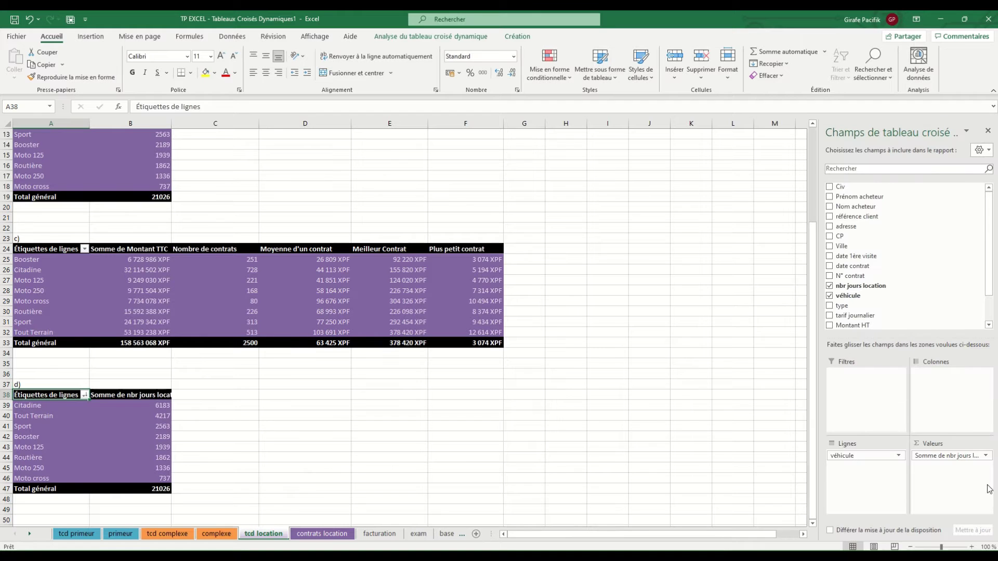
Step: Replace the fields of pivot table d) with Ville in the rows and type in the columns
drag(950, 455, 728, 461)
drag(835, 458, 698, 439)
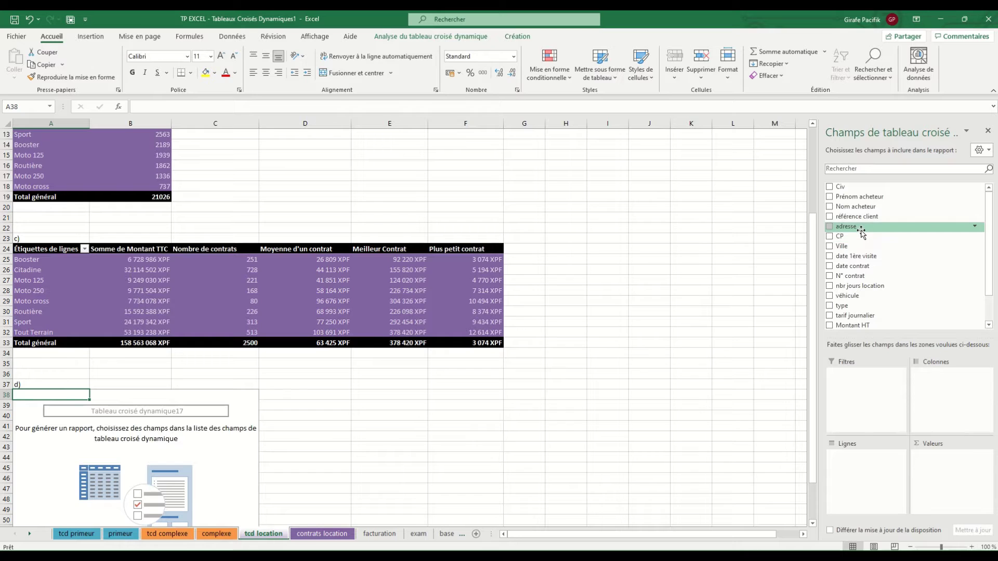
drag(855, 245, 875, 451)
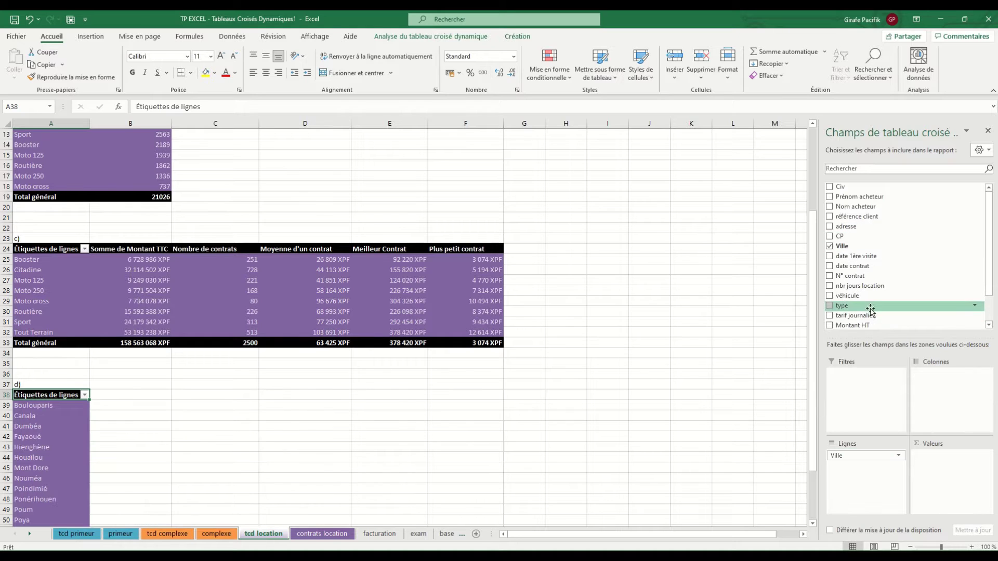
drag(862, 306, 944, 391)
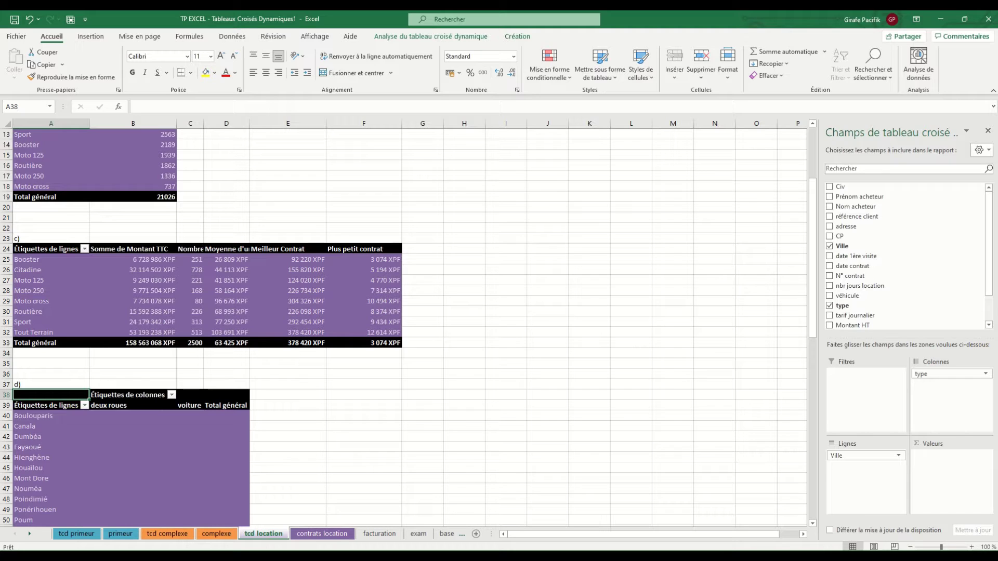
Step: Add Montant TTC to the values of pivot table d) and summarise it by count (NB)
drag(136, 416, 188, 415)
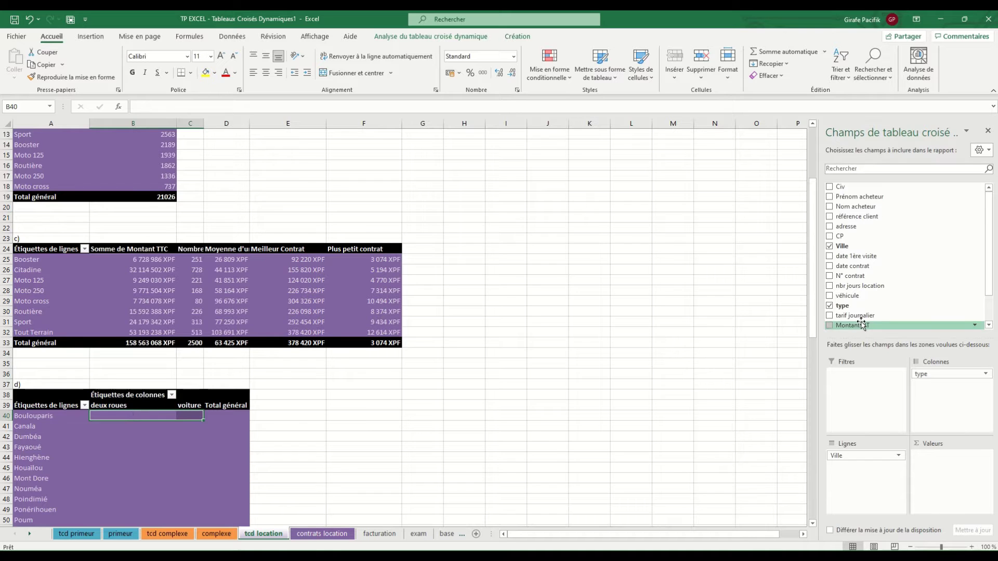
scroll(861, 324, down, 2)
drag(855, 310, 936, 473)
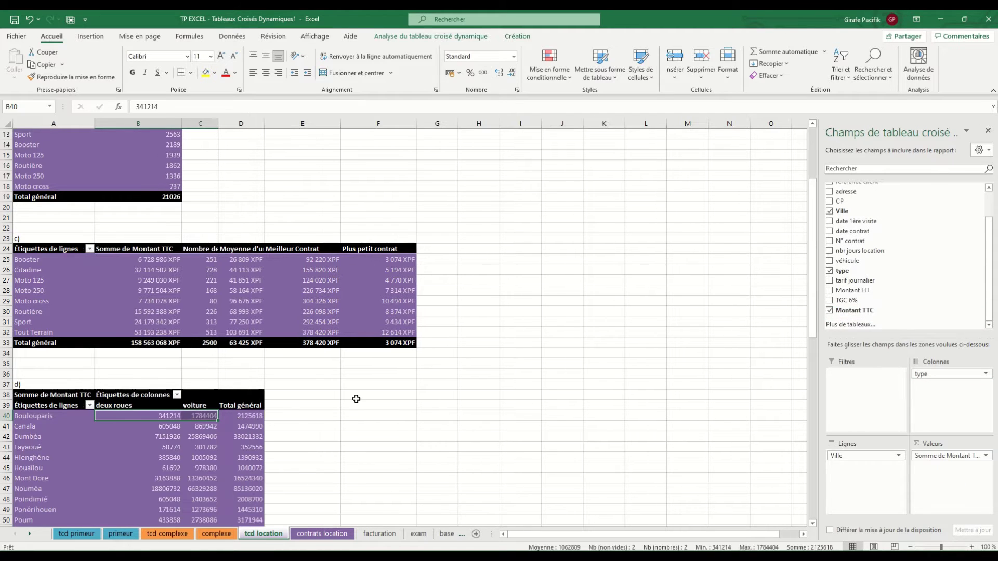
right_click(166, 447)
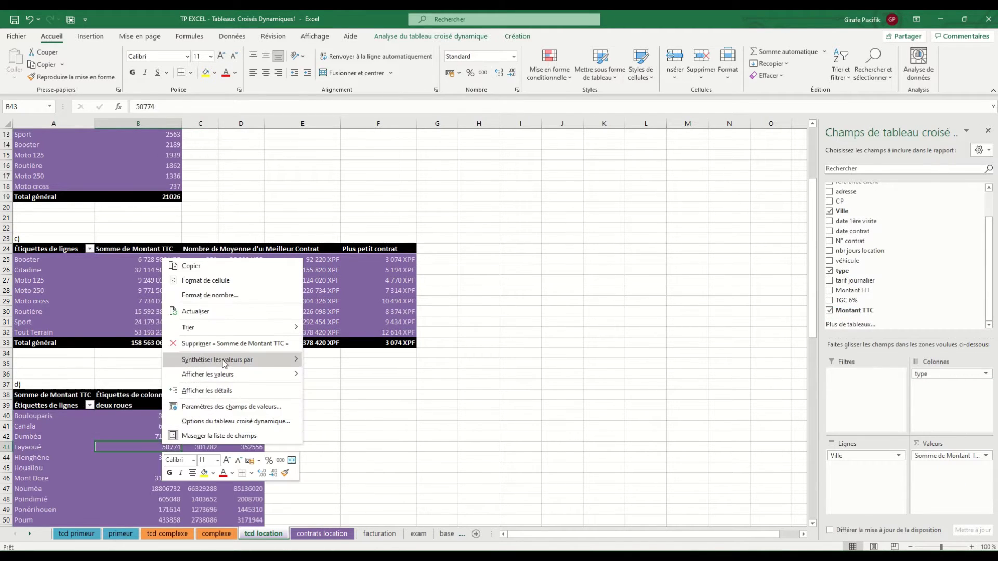
mouse_move(224, 361)
click(328, 375)
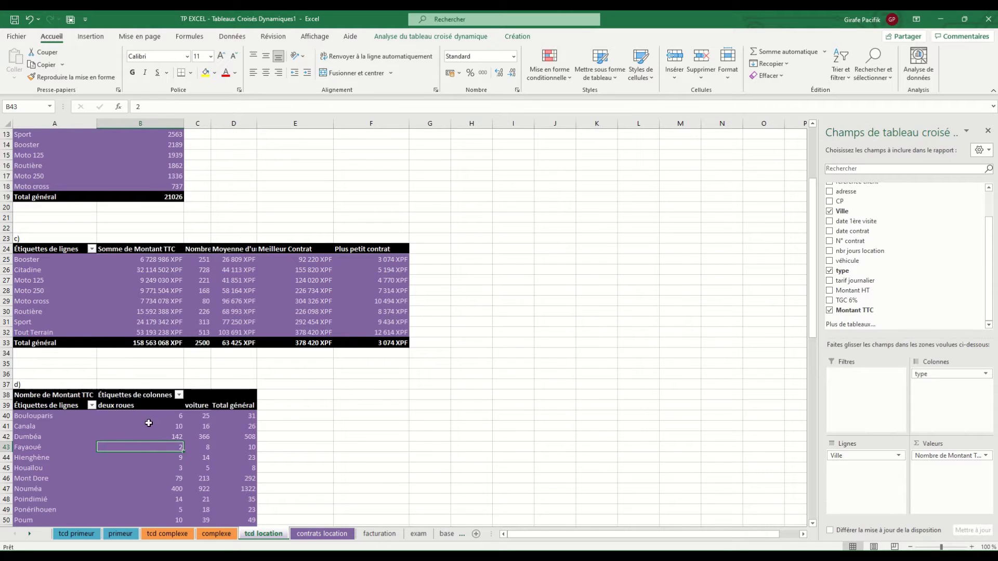
Step: Show the counts in pivot table d) as "% du total de la colonne parente"
scroll(148, 423, down, 4)
click(174, 294)
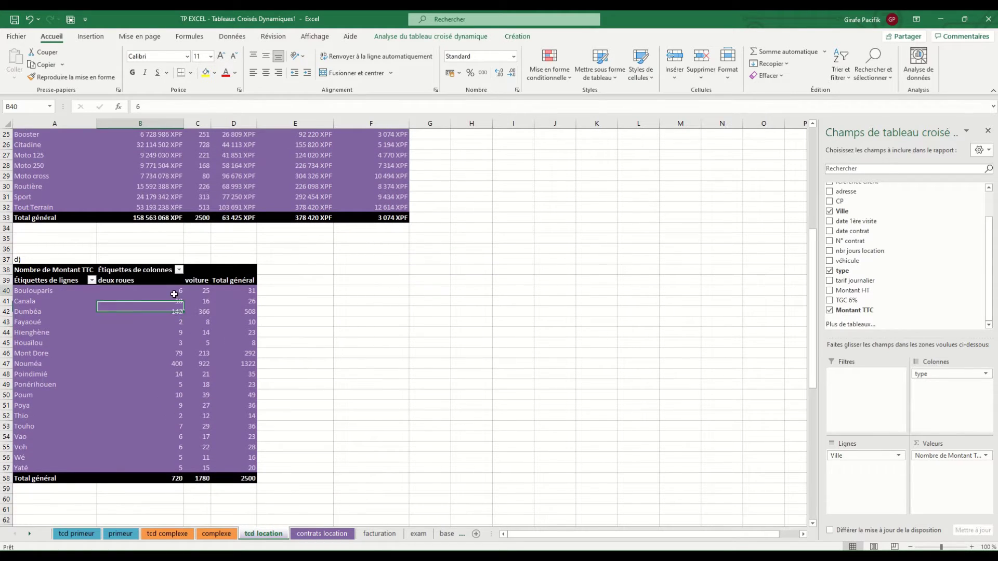
right_click(174, 294)
mouse_move(248, 414)
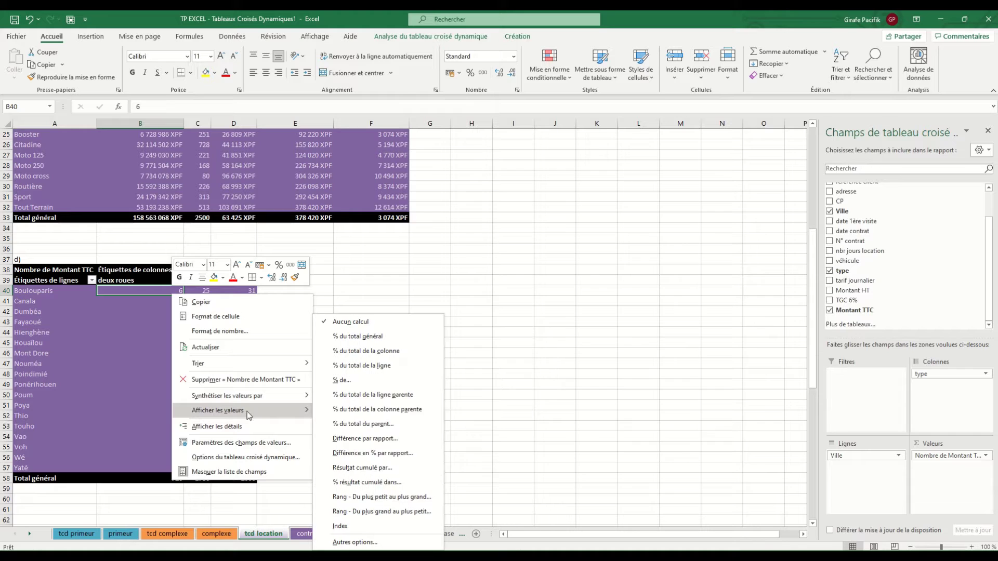
click(393, 413)
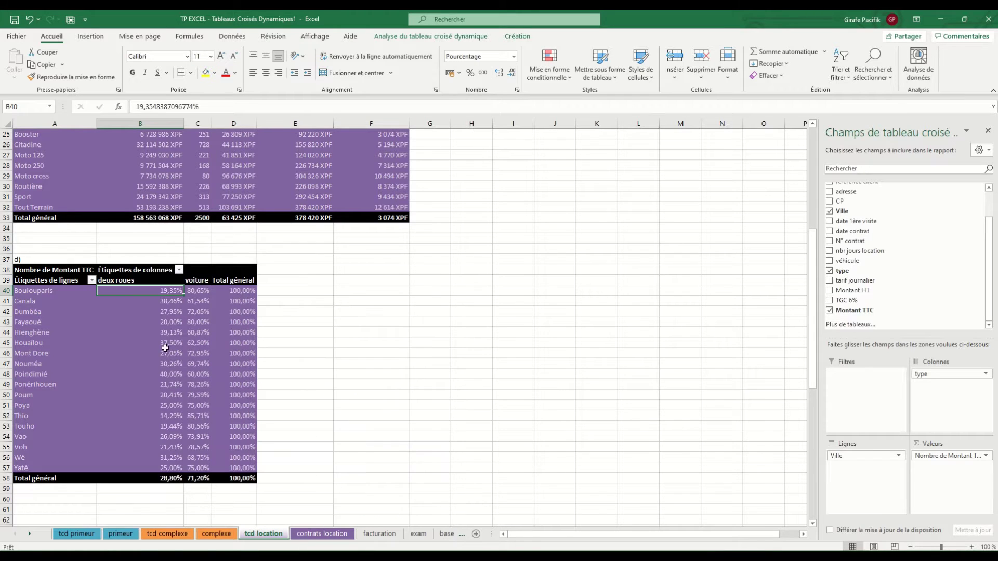
Step: Rename the column-label header of pivot table d) "type" and autofit the widths of all the sheet's columns
click(148, 271)
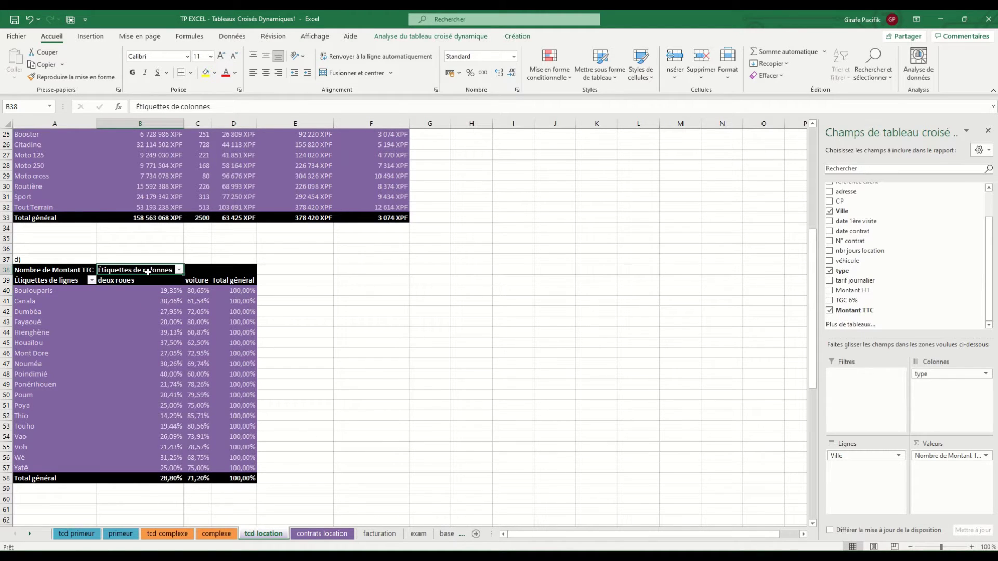
text(type)
key(Return)
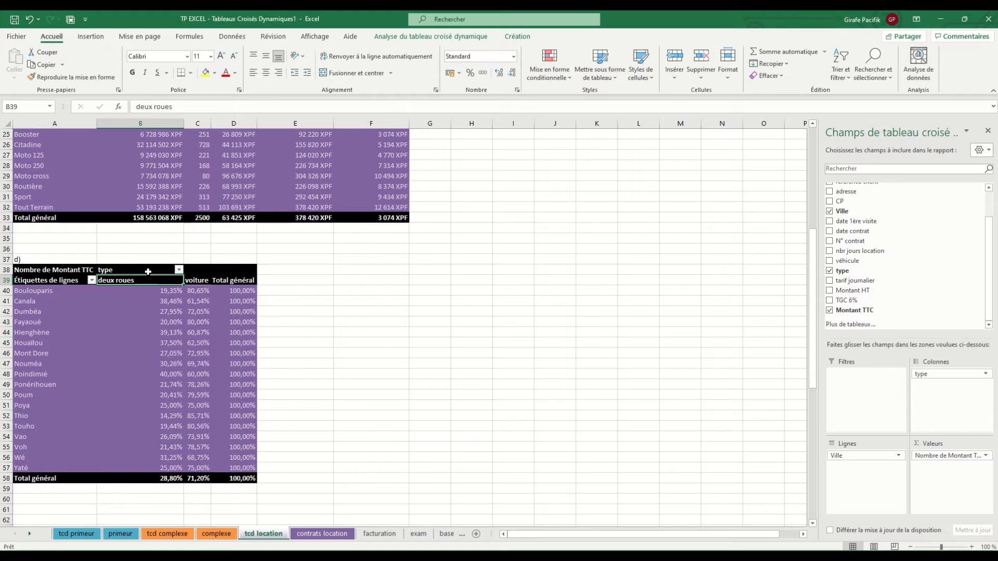
click(7, 124)
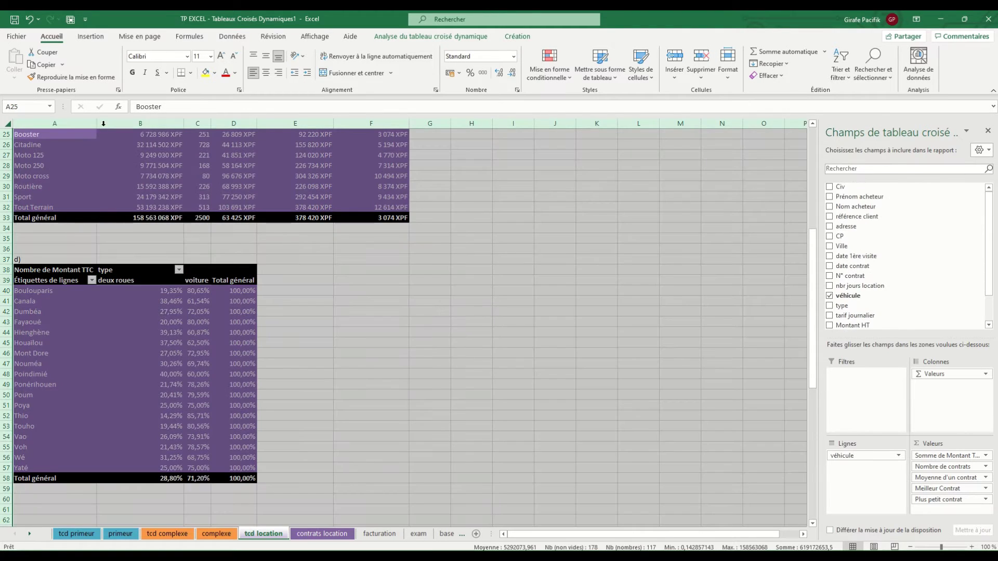
double_click(97, 125)
click(183, 322)
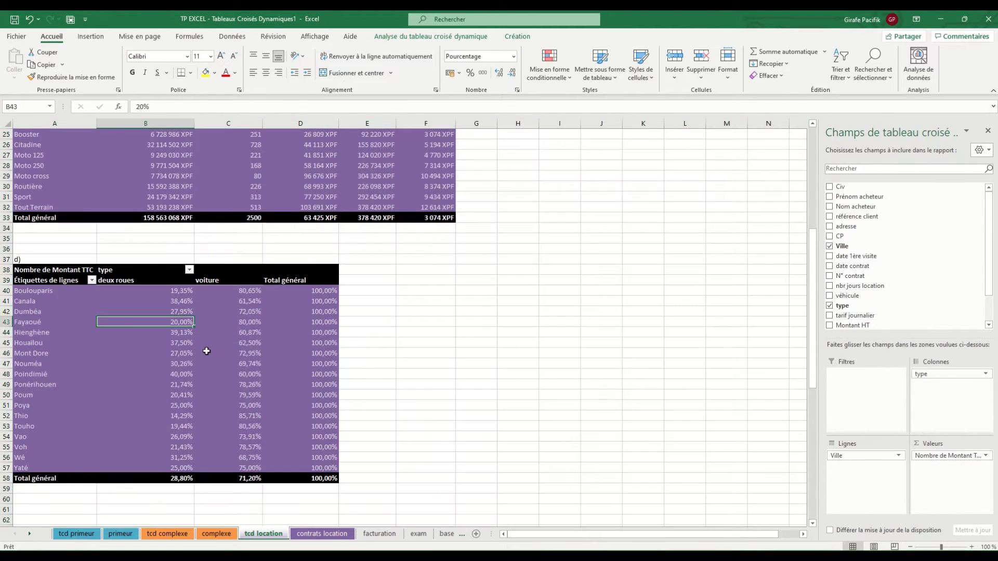
Step: Centre the "deux roues" and "voiture" columns of pivot table d), including their headers and totals
scroll(203, 345, up, 6)
scroll(202, 341, down, 5)
scroll(202, 342, down, 1)
drag(141, 280, 210, 474)
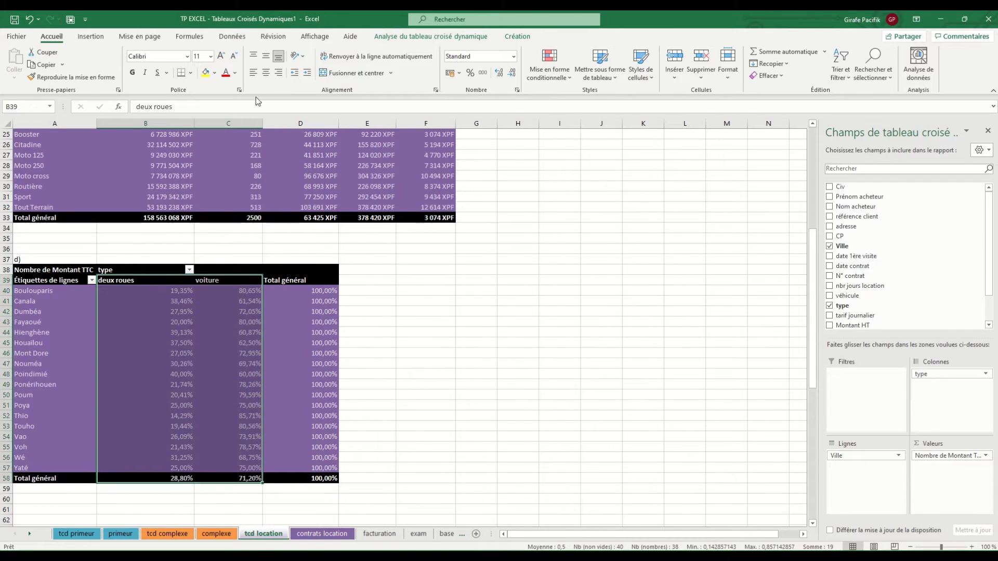
click(265, 72)
click(218, 343)
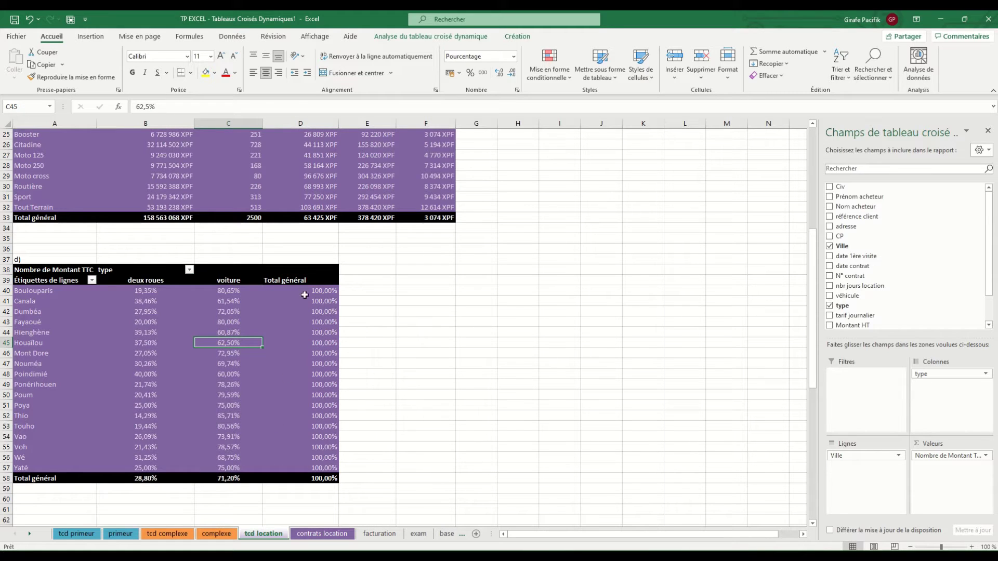
Step: Limit the grand totals of pivot table d) to columns only ("Activé pour les colonnes uniquement")
click(519, 37)
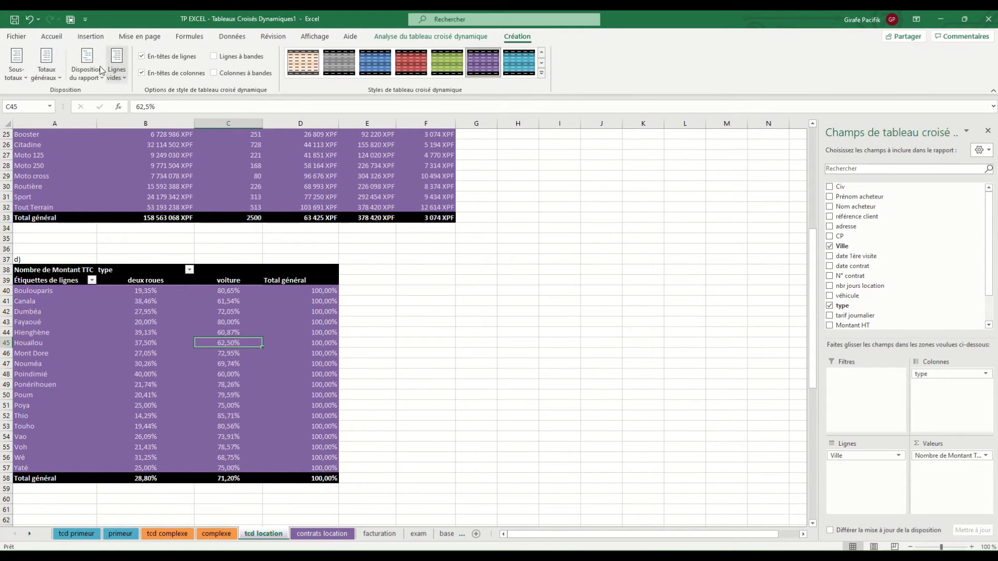
click(55, 74)
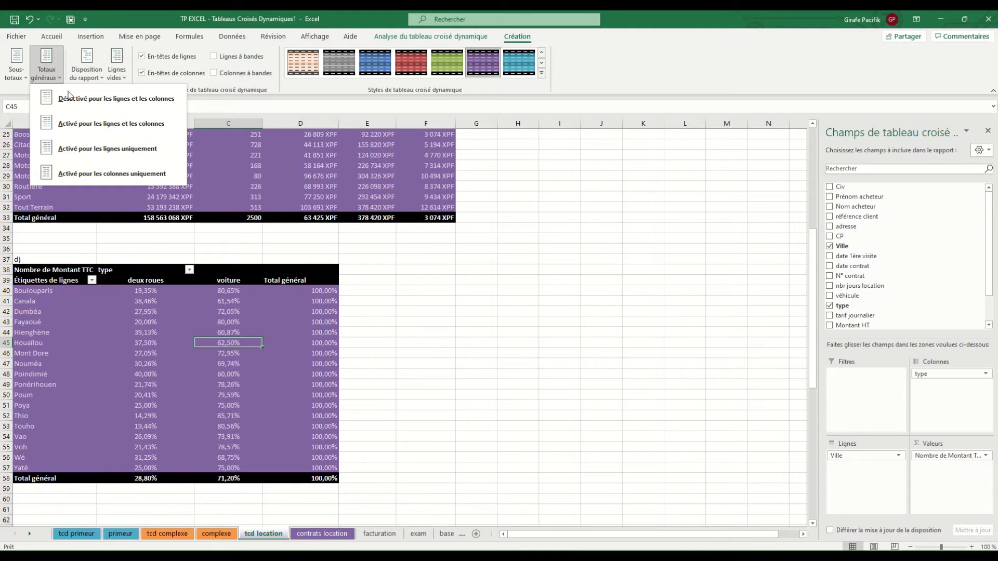
click(106, 174)
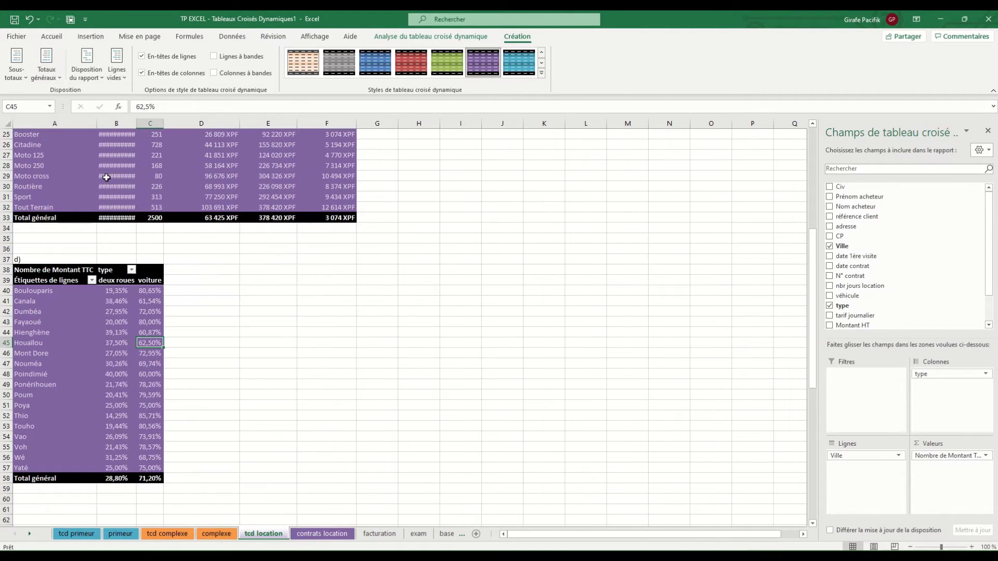
click(132, 321)
Step: Autofit every column of the sheet again so the amounts in pivot tables a) and c) fit their cells
scroll(145, 312, up, 8)
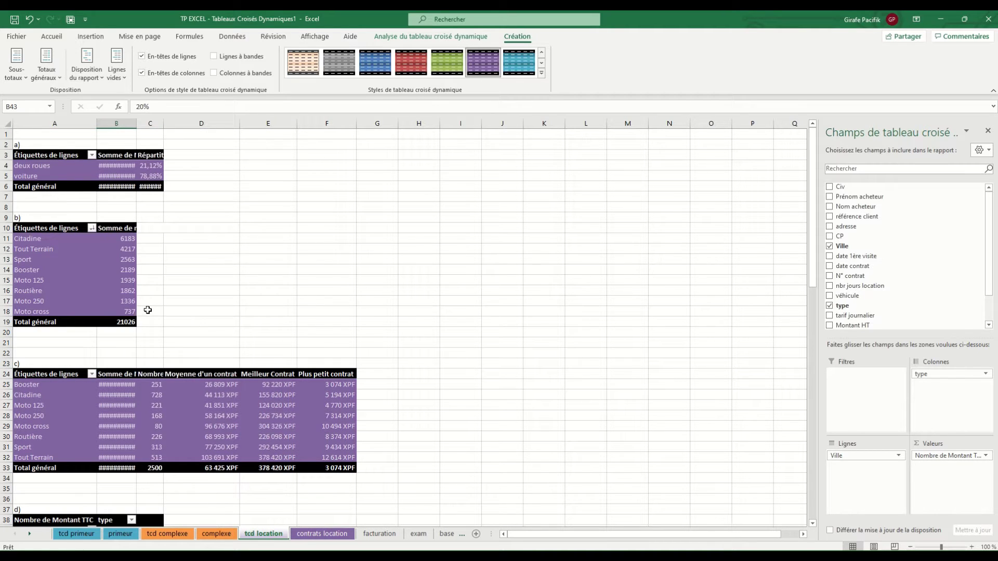
scroll(147, 311, down, 4)
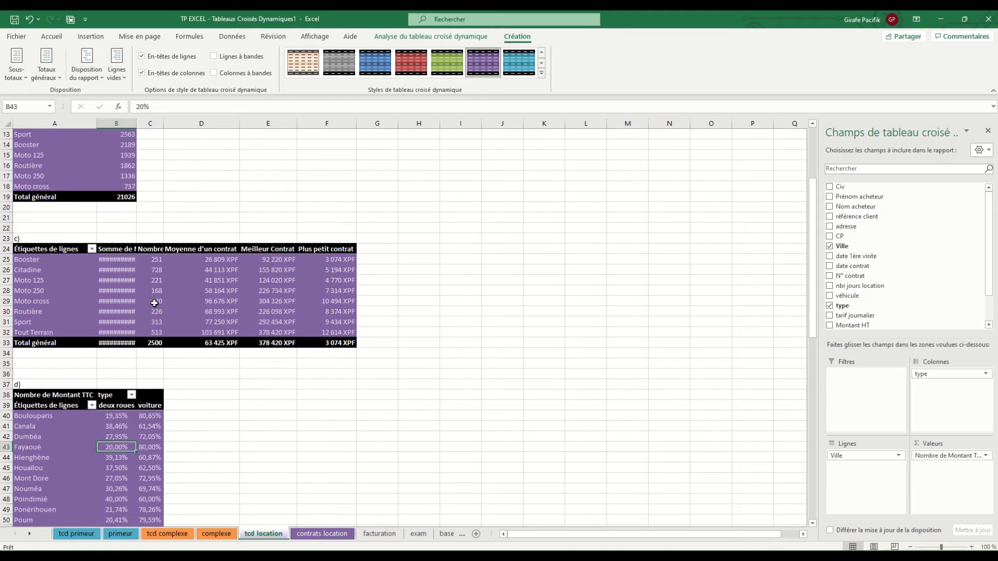
click(6, 123)
click(117, 123)
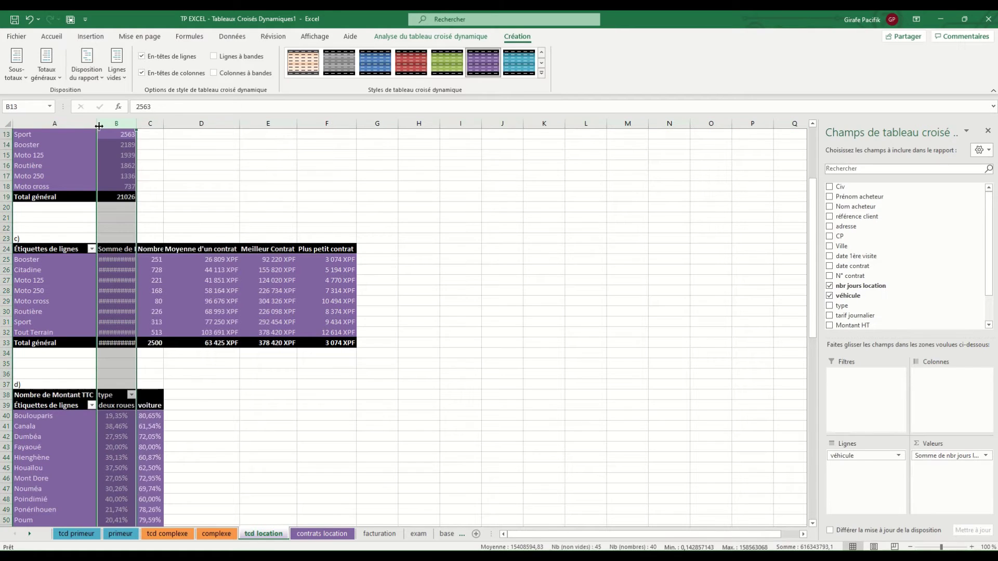
click(5, 125)
double_click(97, 123)
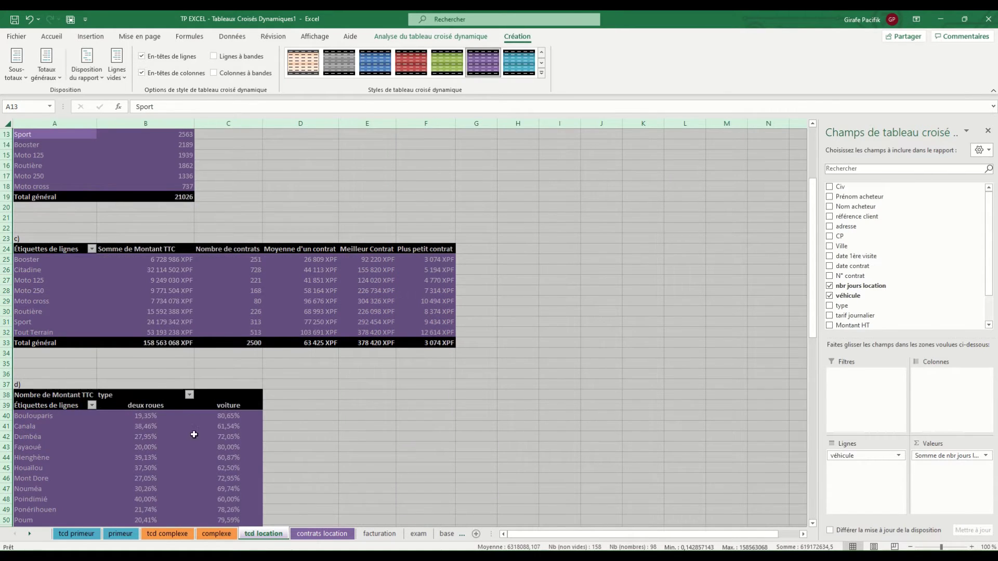
click(211, 439)
scroll(211, 439, down, 4)
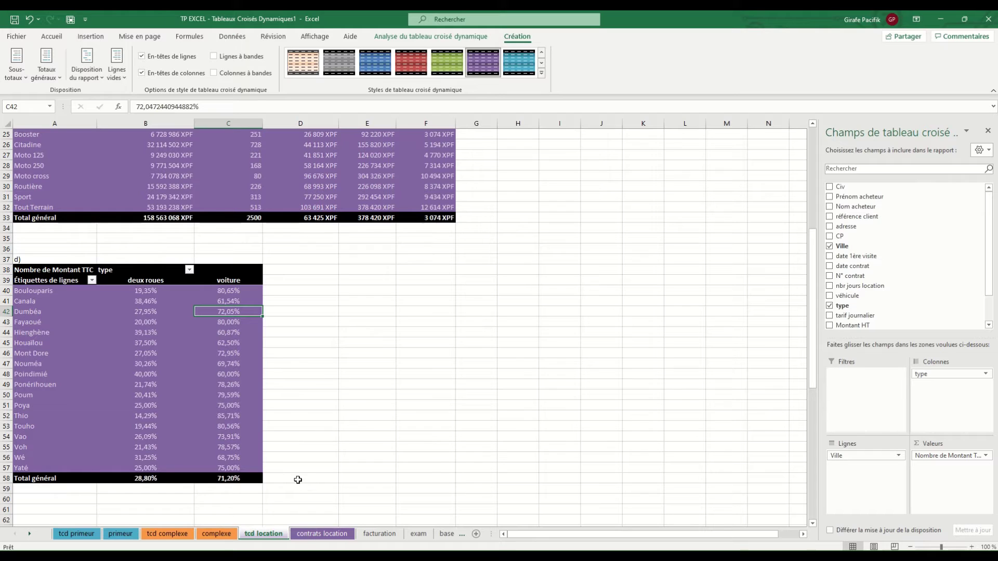
Step: Copy pivot table b) together with its label to cell F3
mouse_move(160, 327)
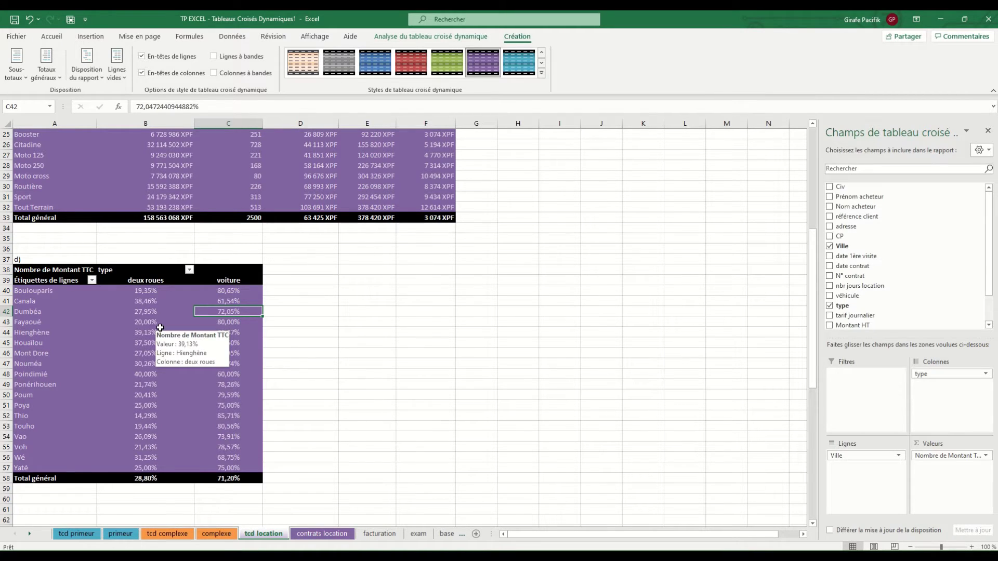
scroll(160, 328, down, 4)
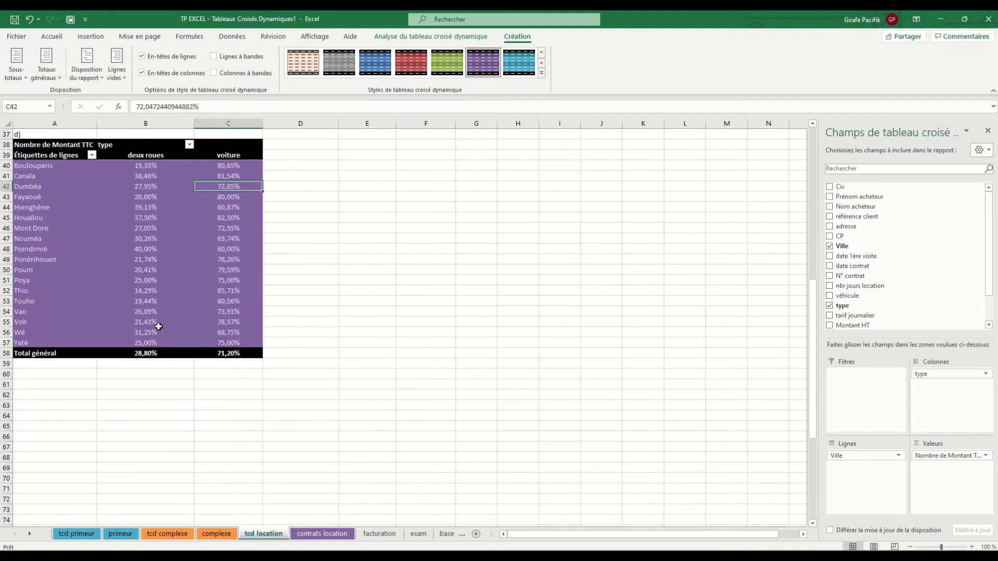
click(136, 299)
scroll(136, 297, up, 3)
scroll(137, 300, up, 9)
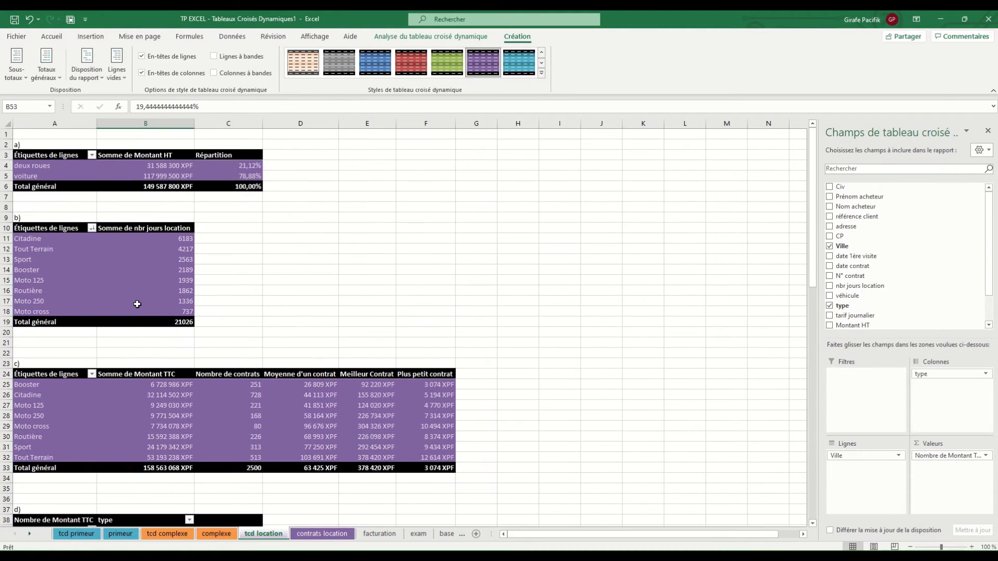
mouse_move(137, 304)
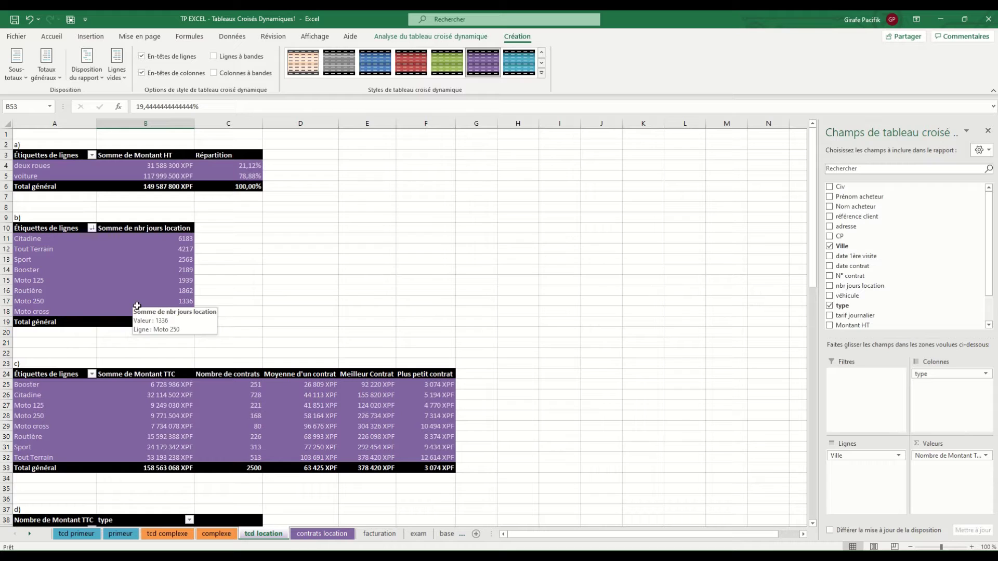
click(55, 283)
key(ctrl+a)
key(ctrl+c)
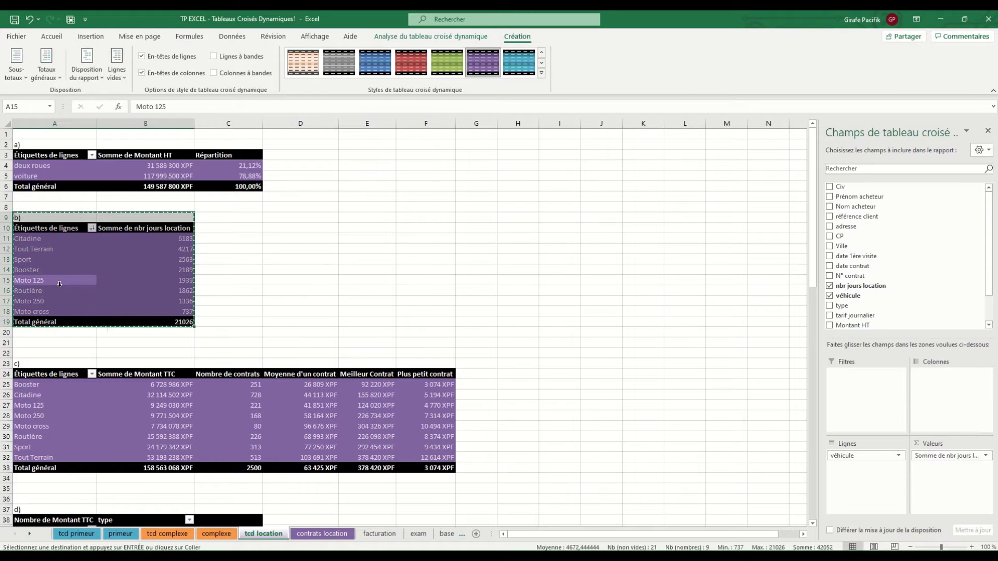
click(439, 155)
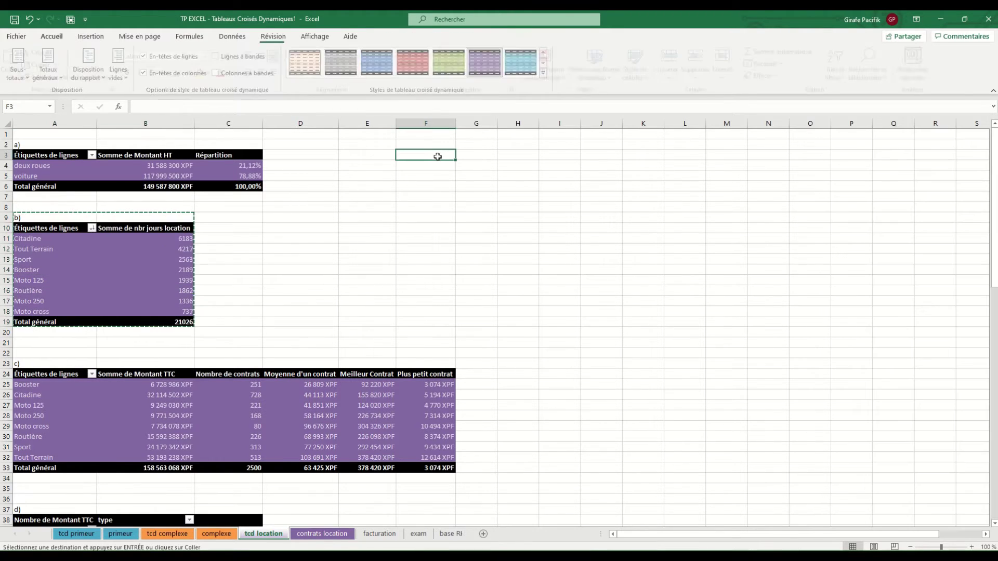
key(ctrl+v)
Step: Relabel the copied pivot table "e)" and remove all its fields
click(432, 154)
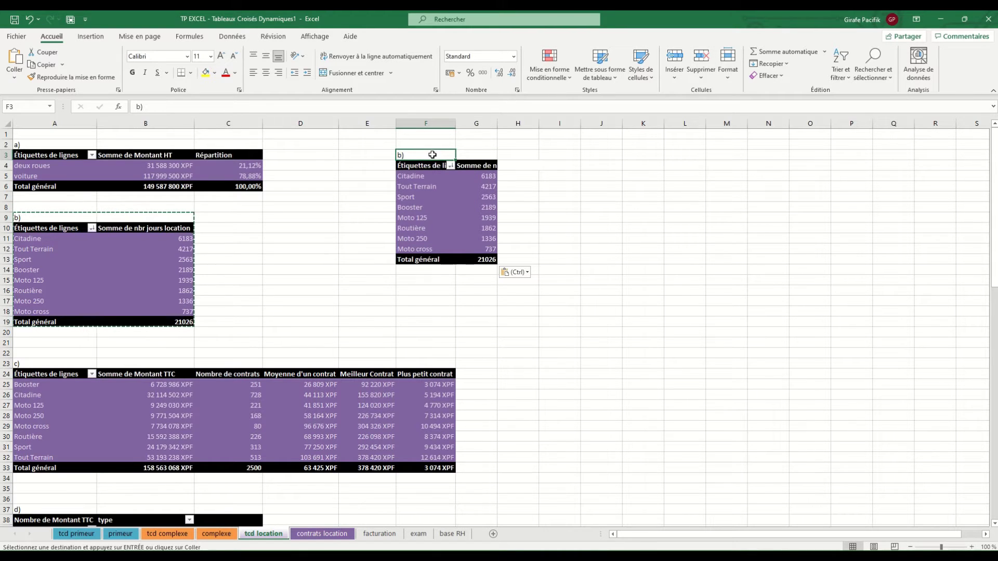
text(f)
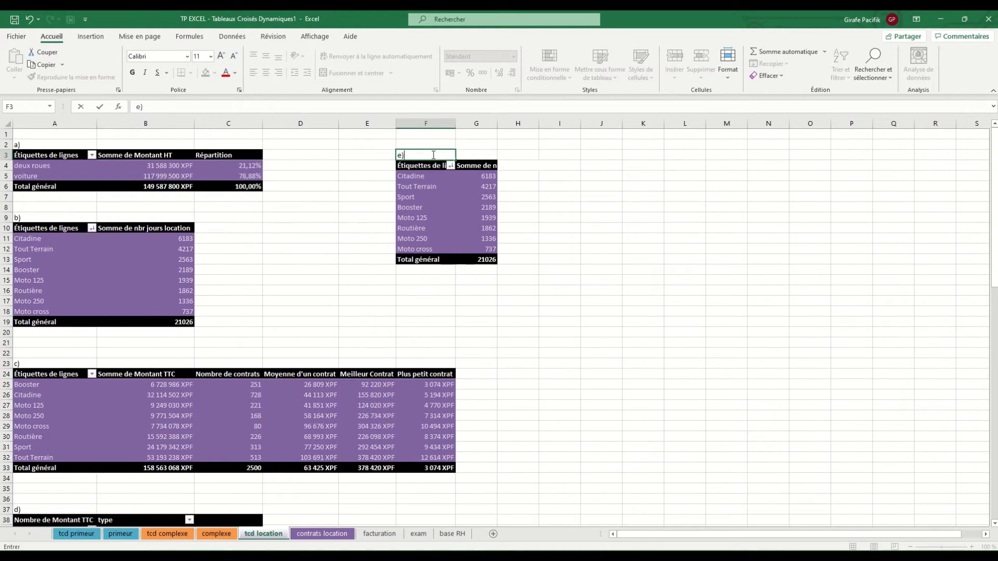
text())
key(Return)
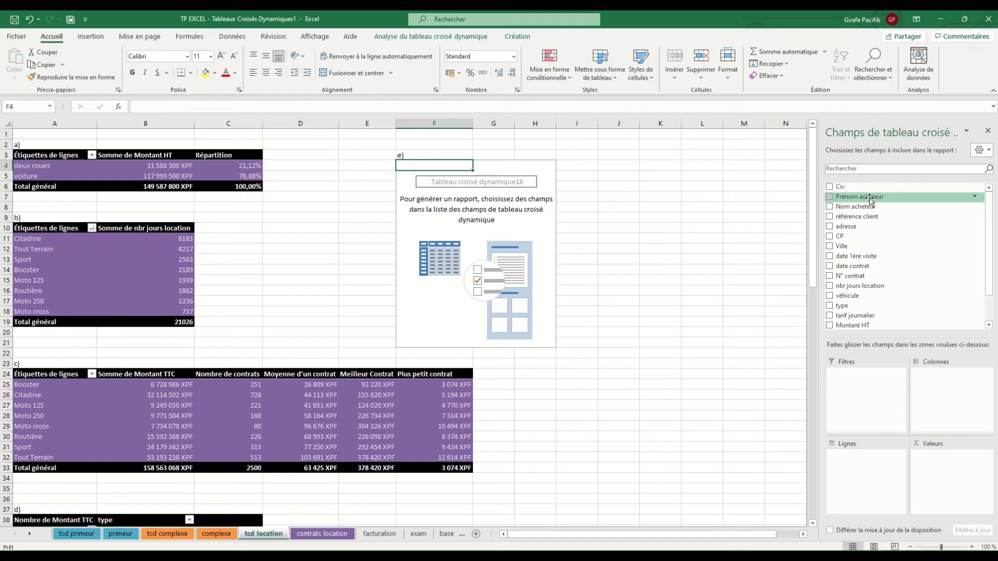
Step: Move the empty pivot table e) to cell G4 and its label to cell G3
drag(854, 248, 861, 485)
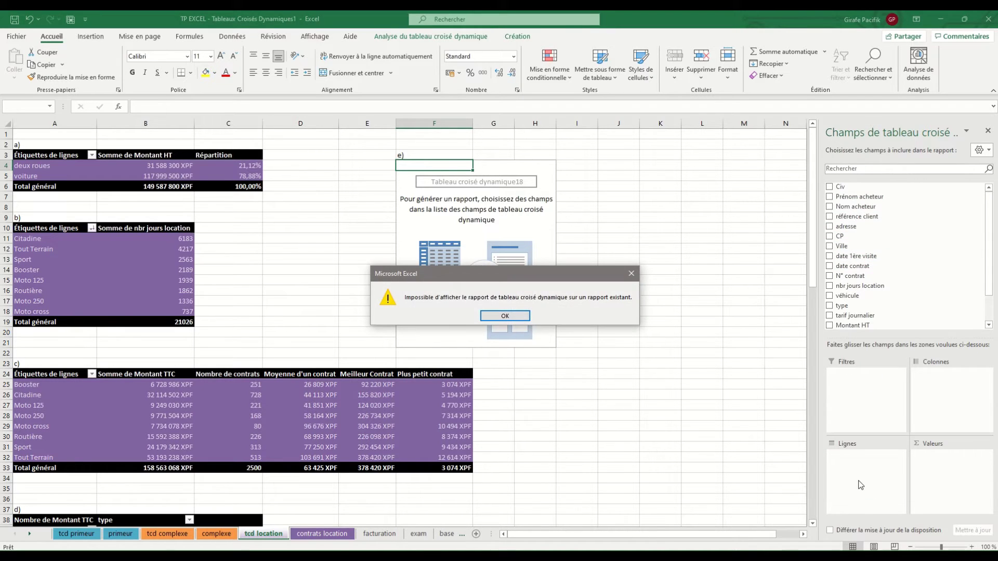
click(505, 316)
drag(422, 166, 592, 342)
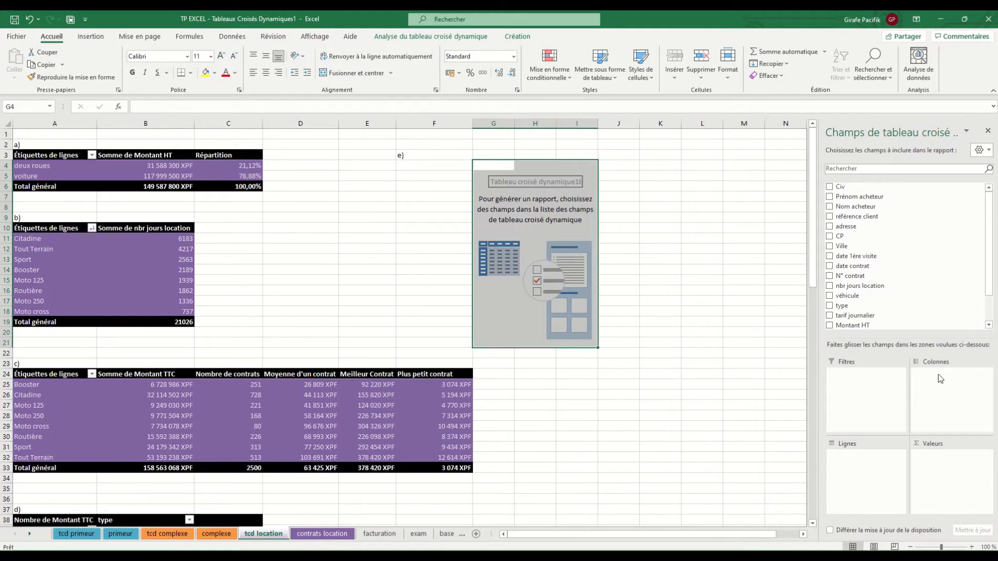
click(442, 148)
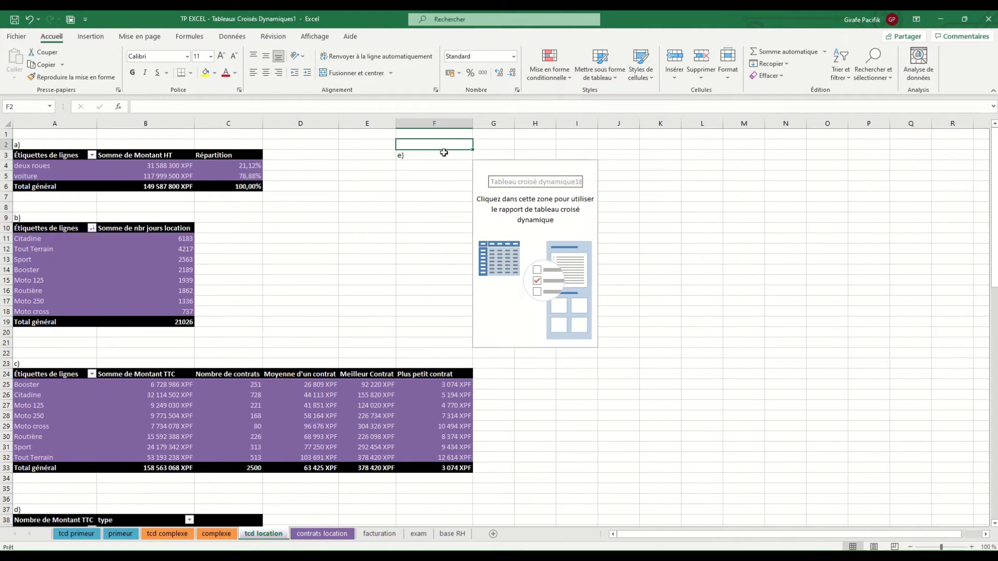
click(443, 153)
drag(445, 153, 491, 154)
click(536, 218)
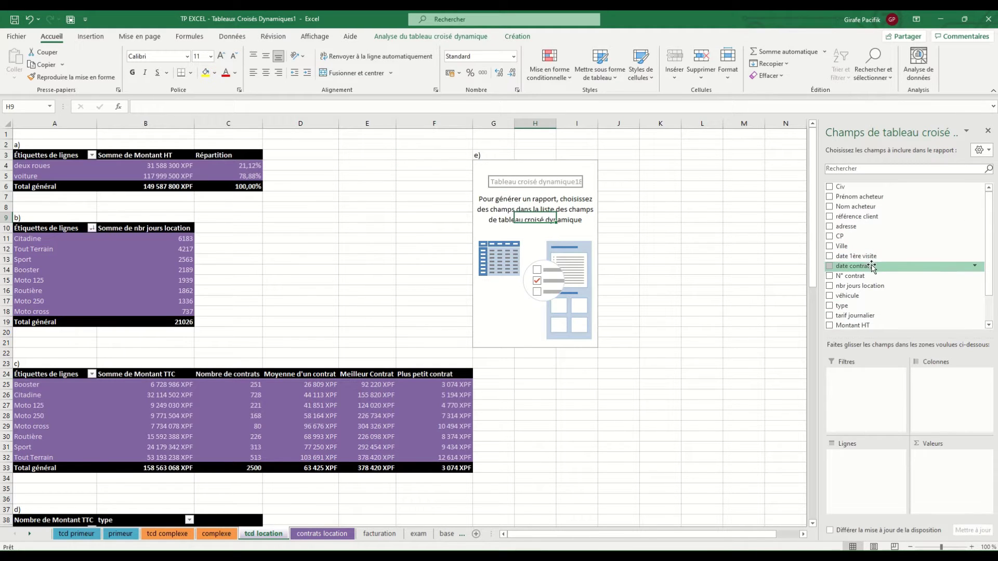
Step: Add date contrat to the rows of pivot table e) and remove the Années level, keeping Trimestres and date contrat
drag(872, 266, 882, 481)
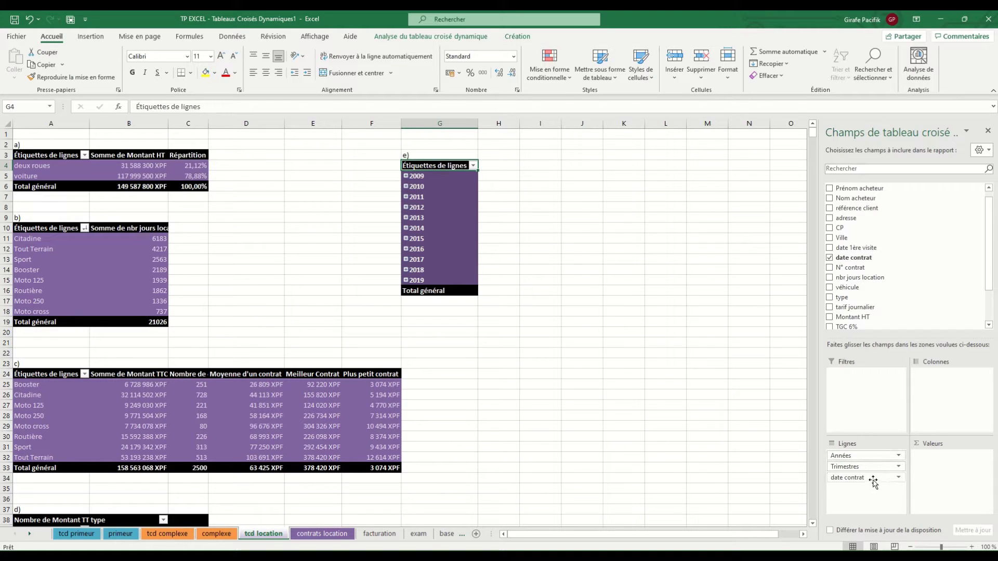
mouse_move(861, 455)
mouse_down()
mouse_move(769, 452)
mouse_move(861, 454)
mouse_up()
drag(866, 452, 776, 427)
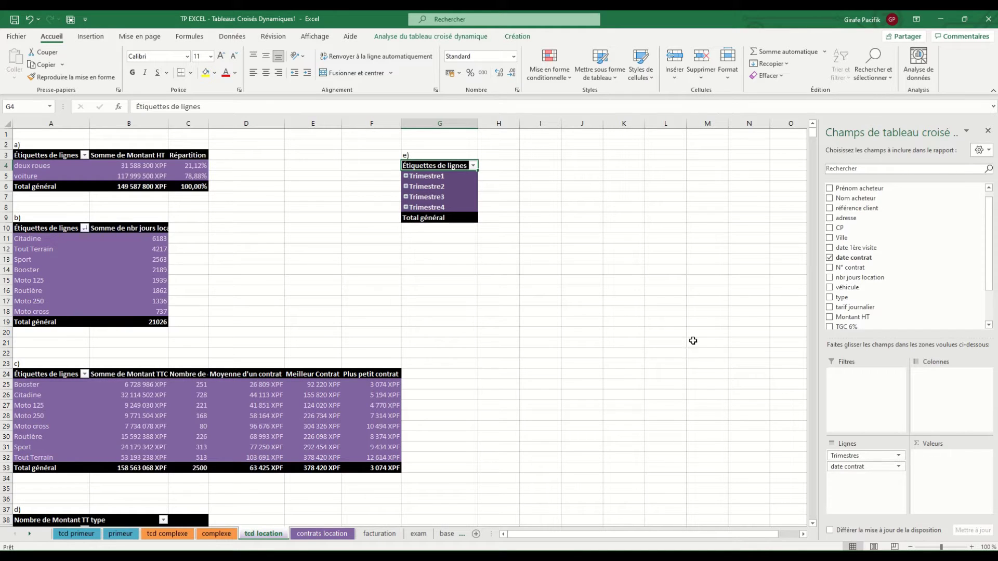
Step: Expand all the quarters in pivot table e) to show their months
click(406, 176)
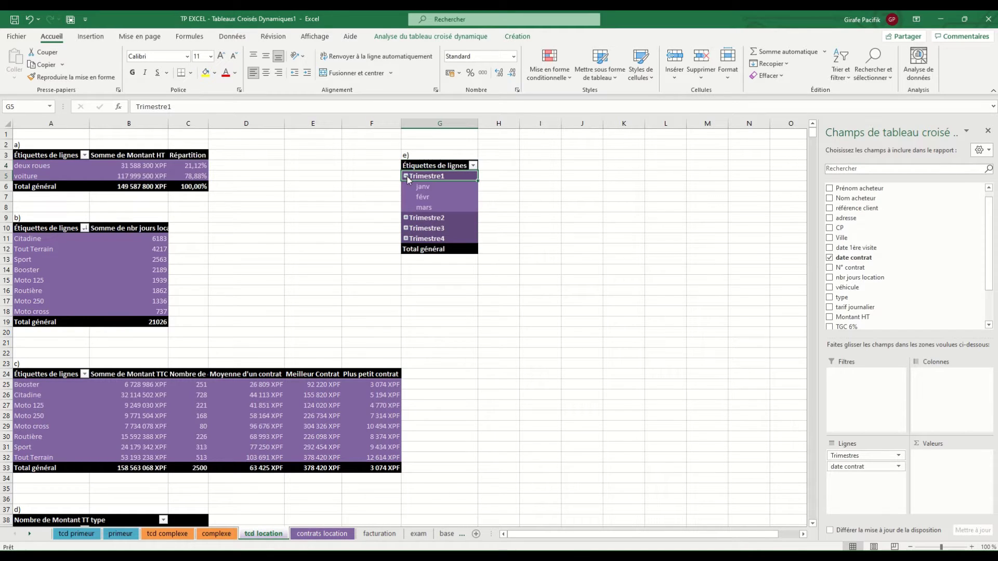
click(405, 219)
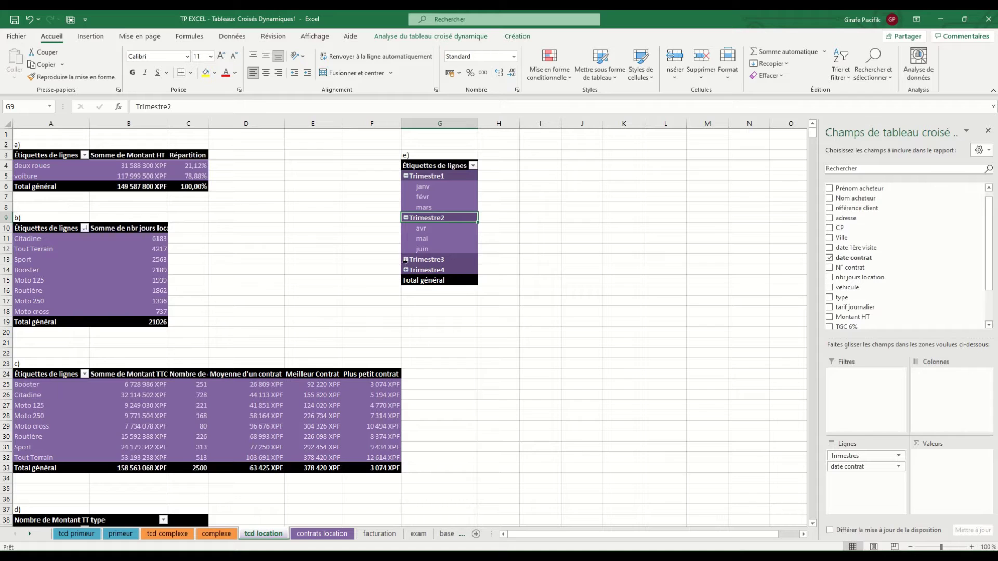
click(406, 260)
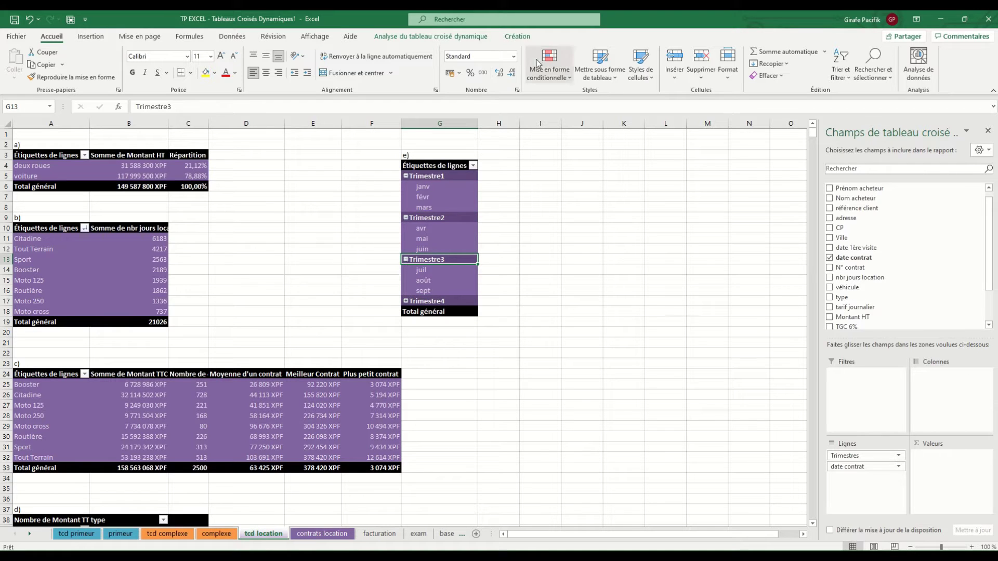
click(452, 38)
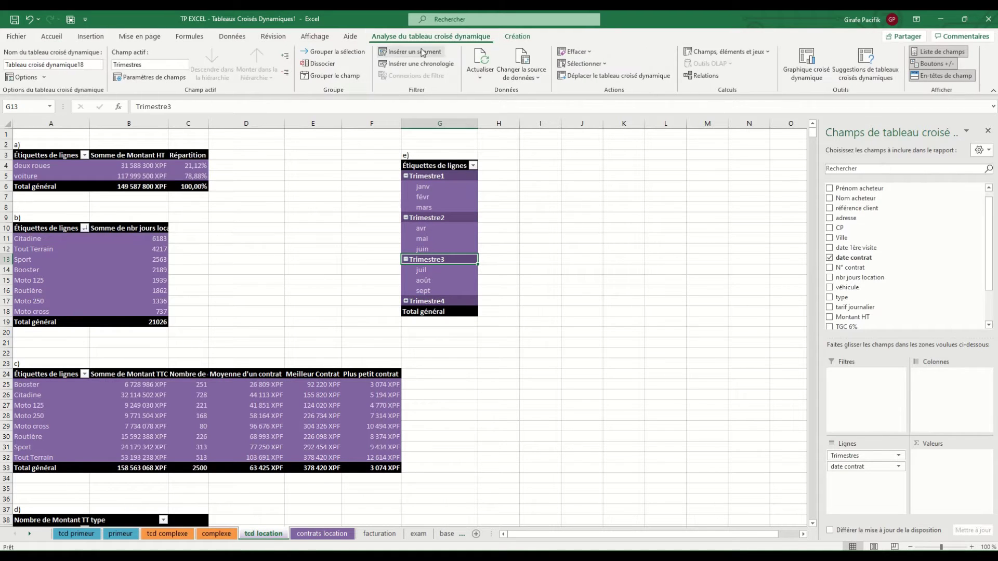
click(285, 73)
click(464, 175)
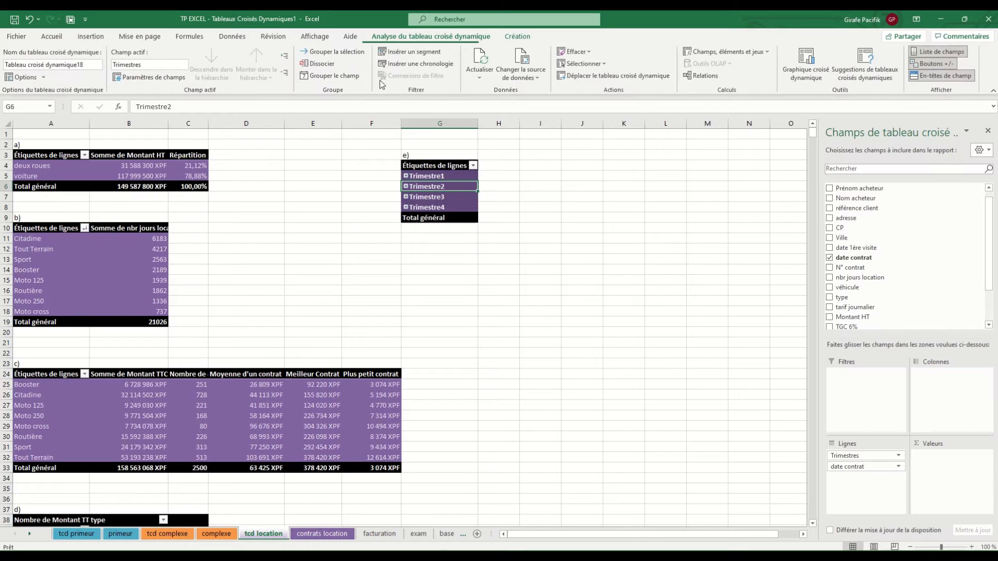
click(285, 56)
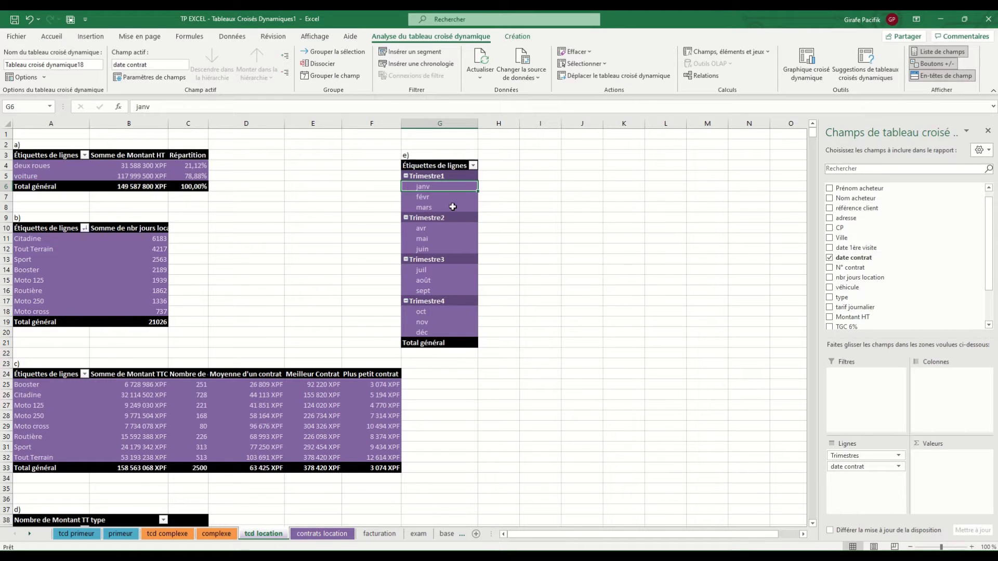
Step: Add N° contrat to the values of pivot table e) to count the contracts per quarter and month
click(452, 208)
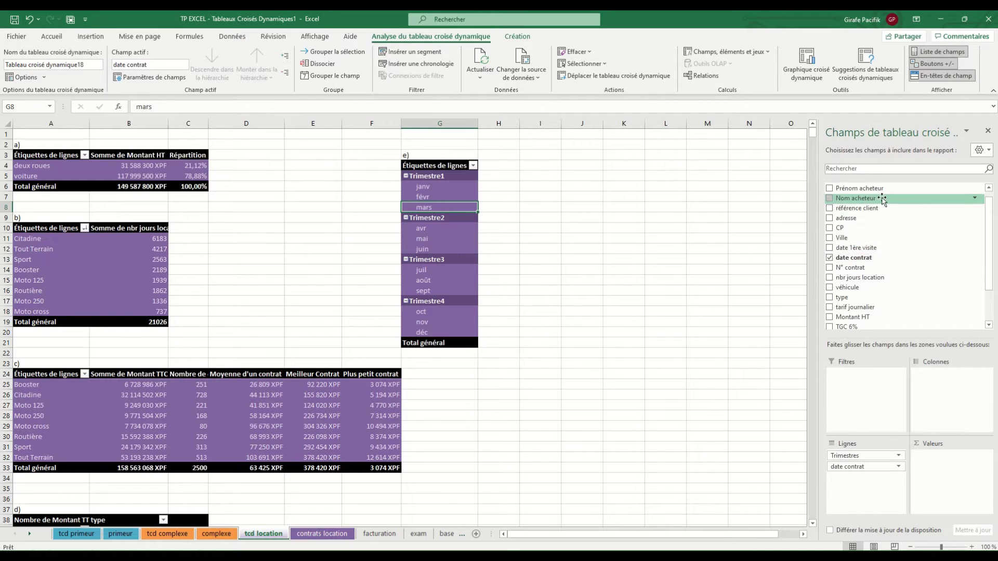
drag(884, 267, 953, 482)
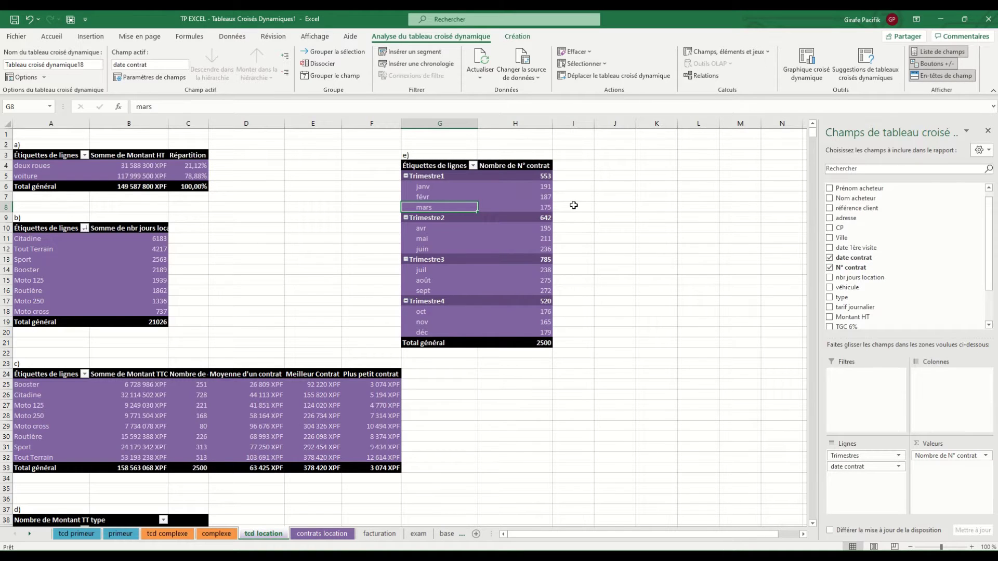
click(531, 202)
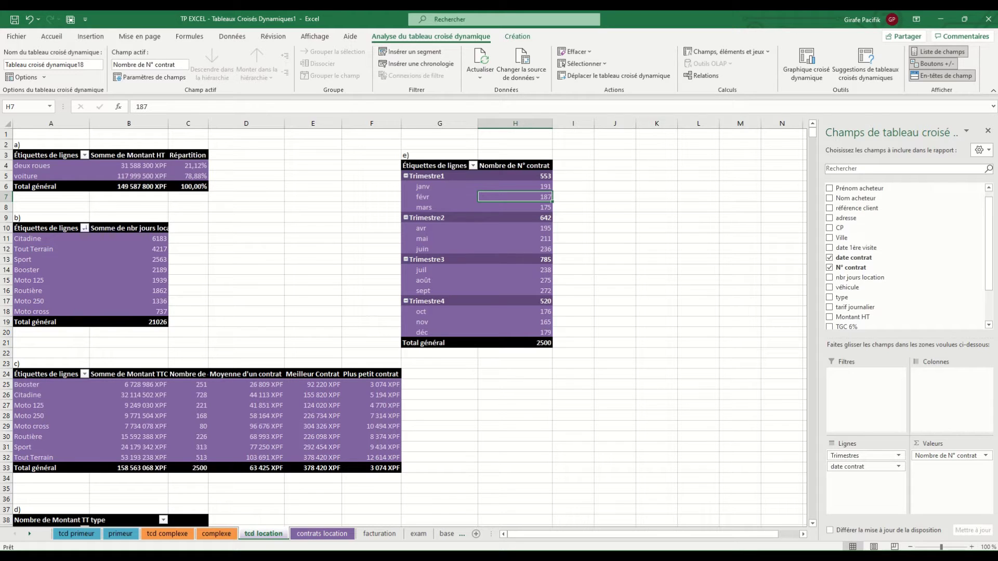
click(506, 378)
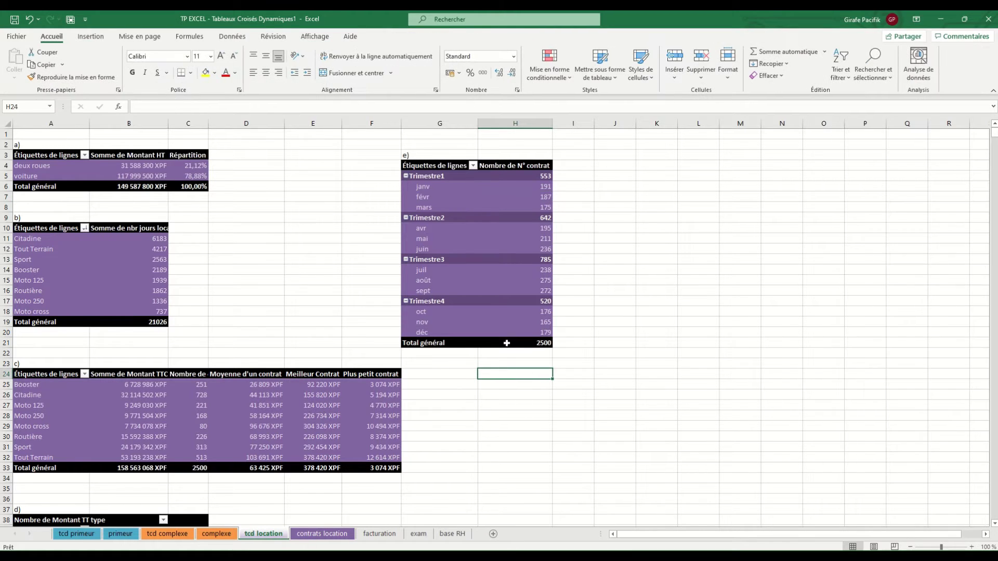
Step: Copy pivot table a) with its label to cell H26 and relabel the copy "f)"
click(106, 293)
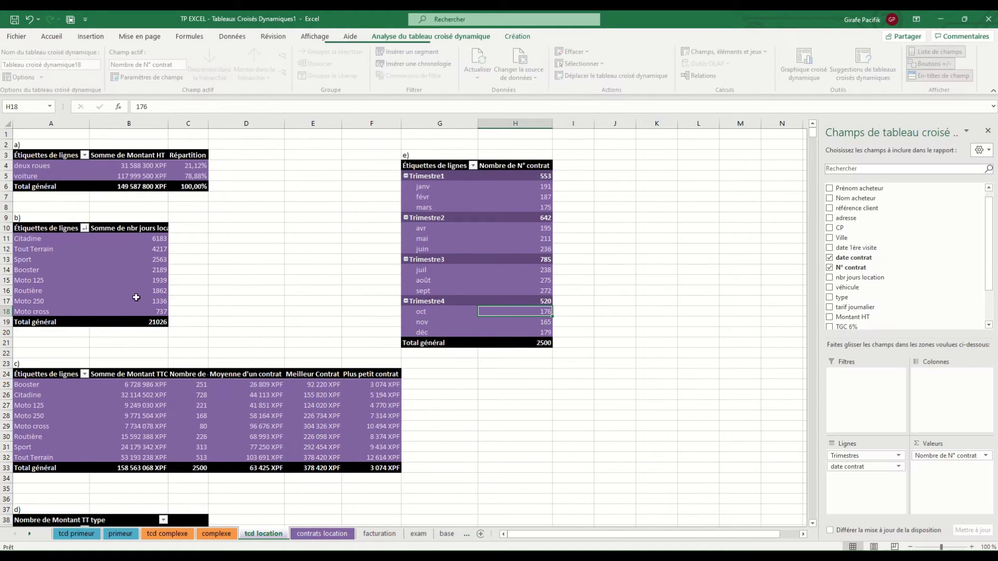
click(92, 404)
click(135, 175)
key(ctrl+a)
key(ctrl+c)
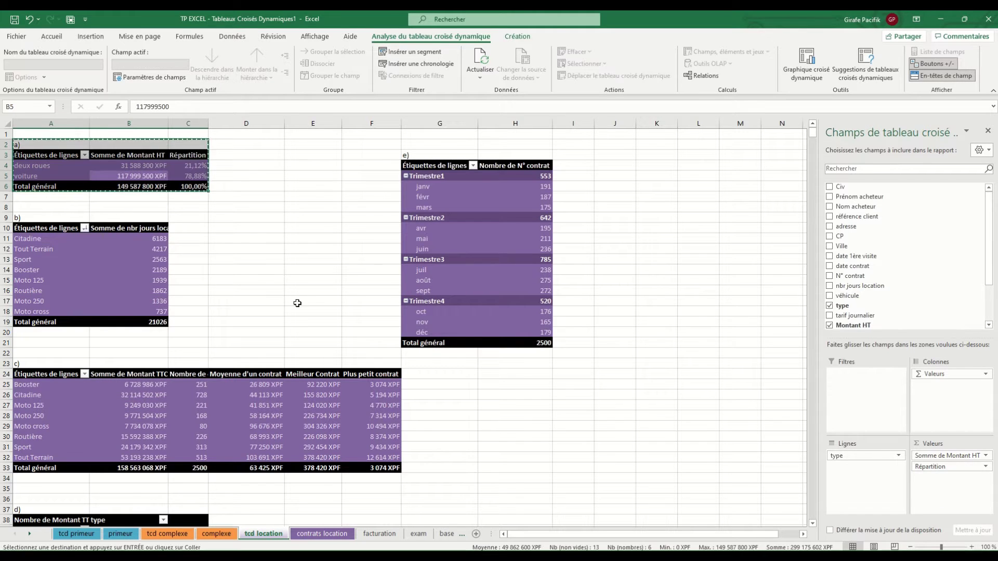
click(522, 394)
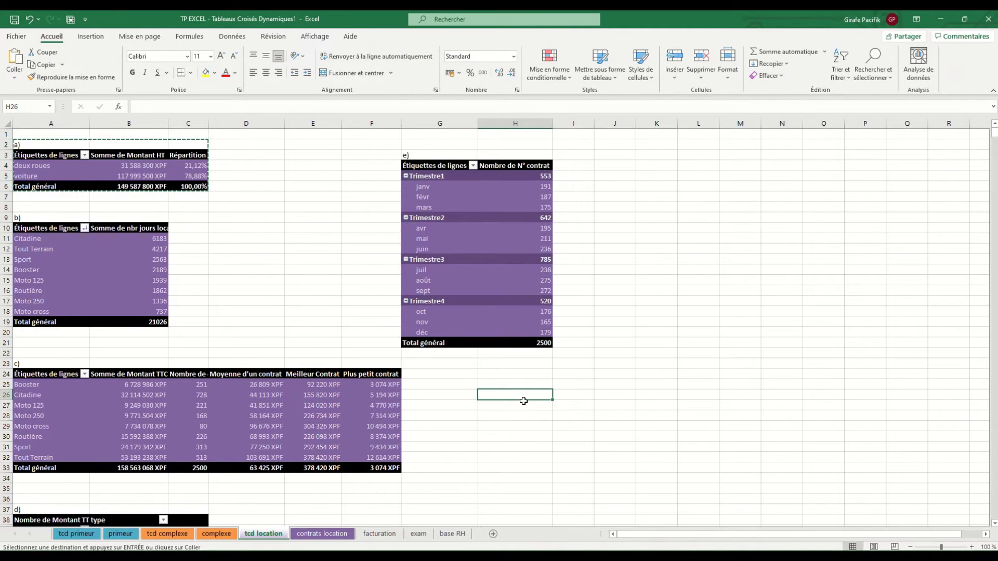
key(ctrl+v)
click(523, 396)
text(f))
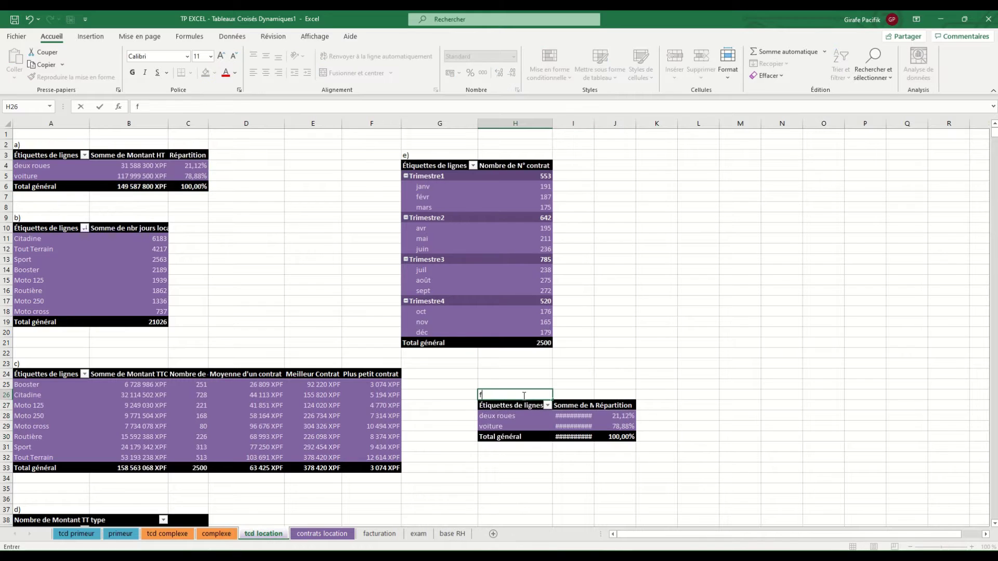
key(Return)
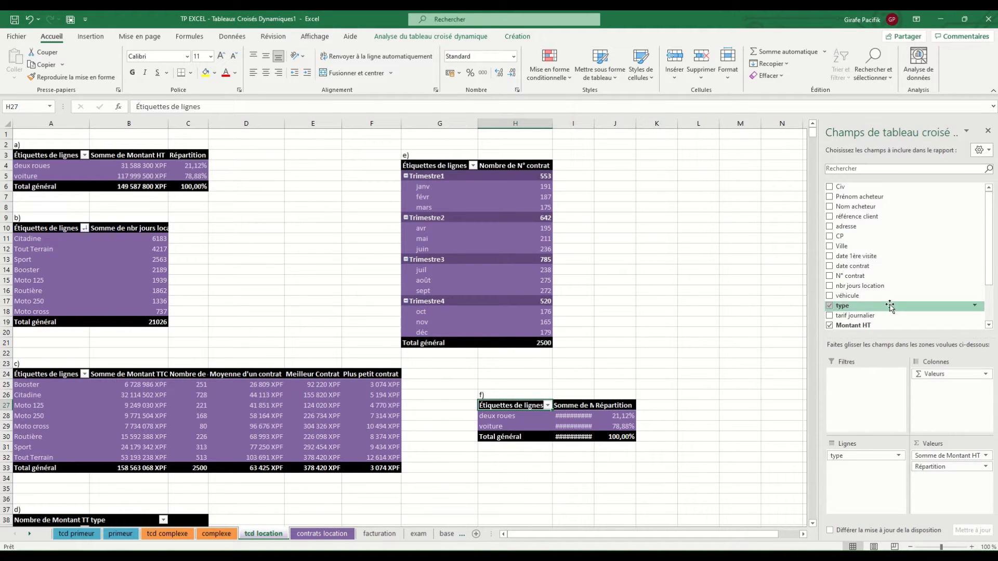
Step: Replace type in the rows of pivot table f) with Civ, followed by véhicule
drag(877, 452, 751, 367)
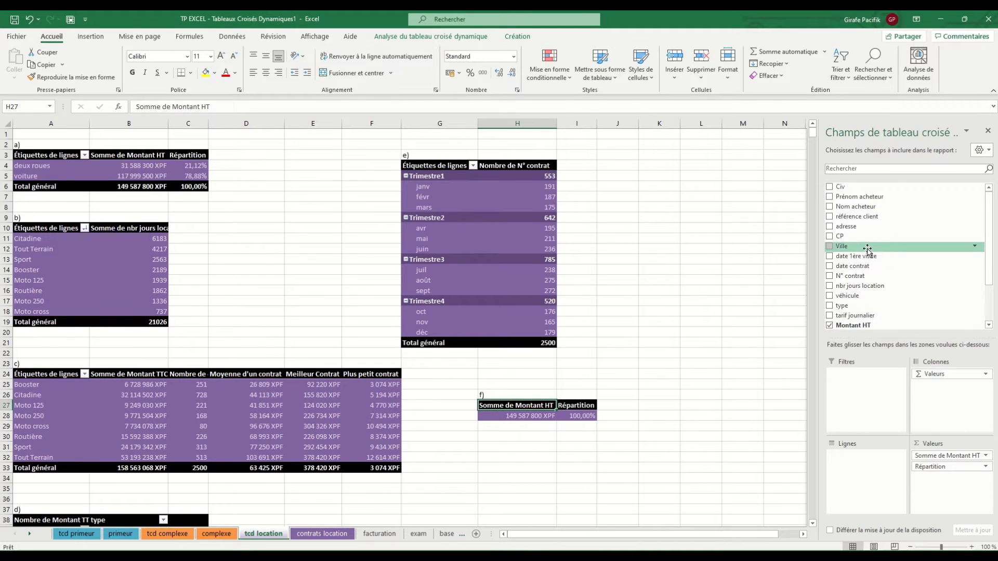
drag(865, 244, 863, 248)
drag(840, 187, 882, 467)
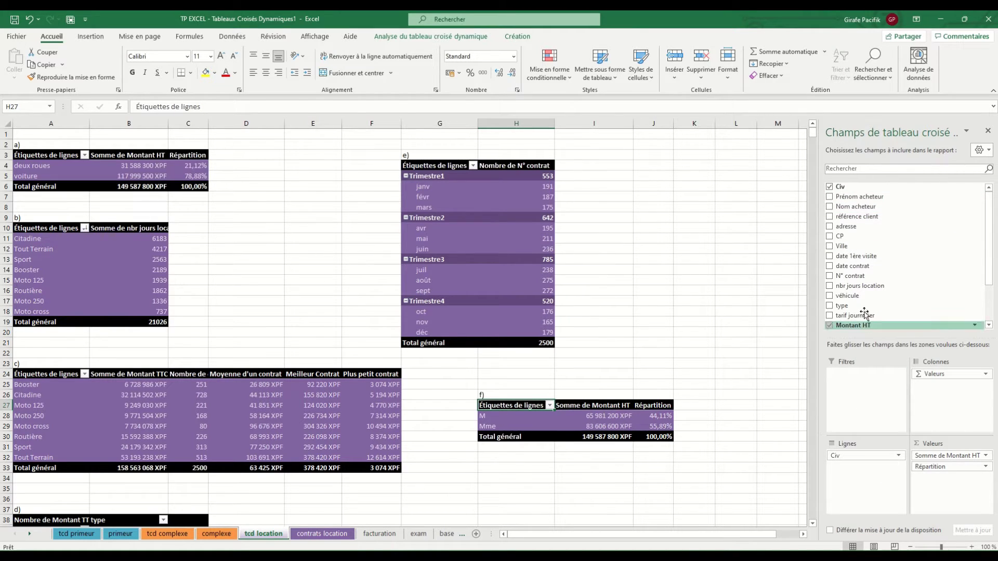
drag(851, 296, 858, 483)
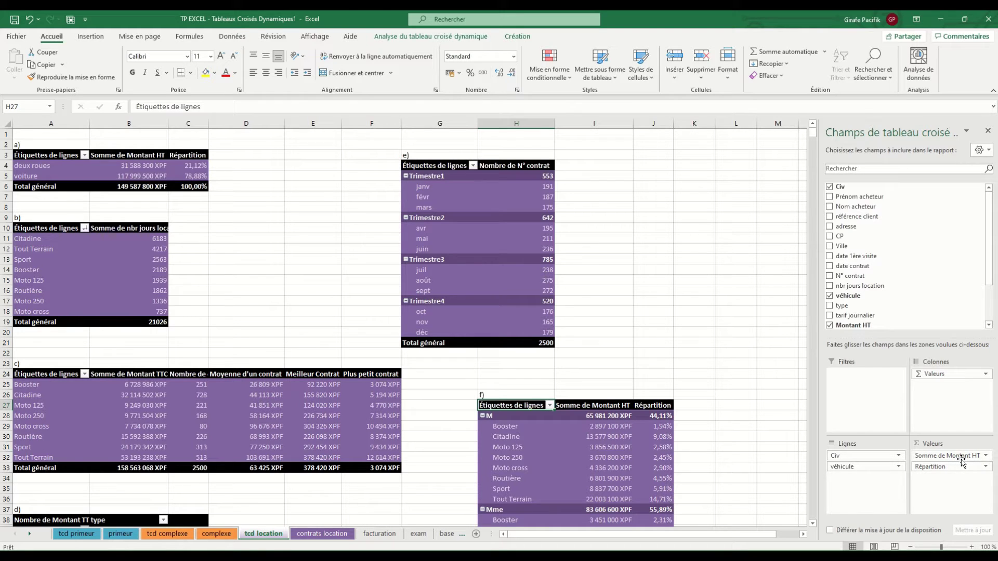
Step: Remove Répartition from the values of pivot table f) and move Civ from the rows to the columns
drag(958, 467, 778, 402)
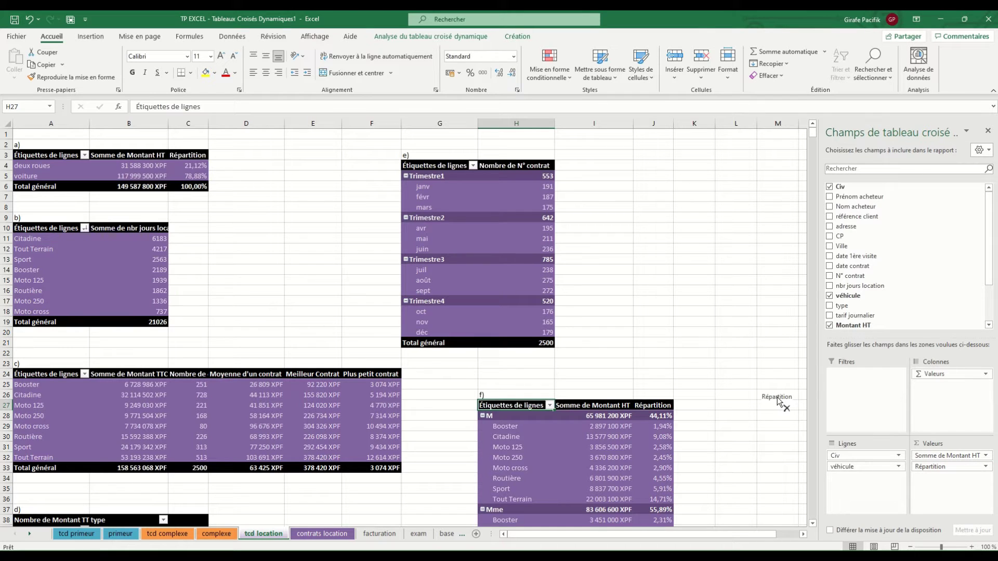
drag(778, 402, 777, 396)
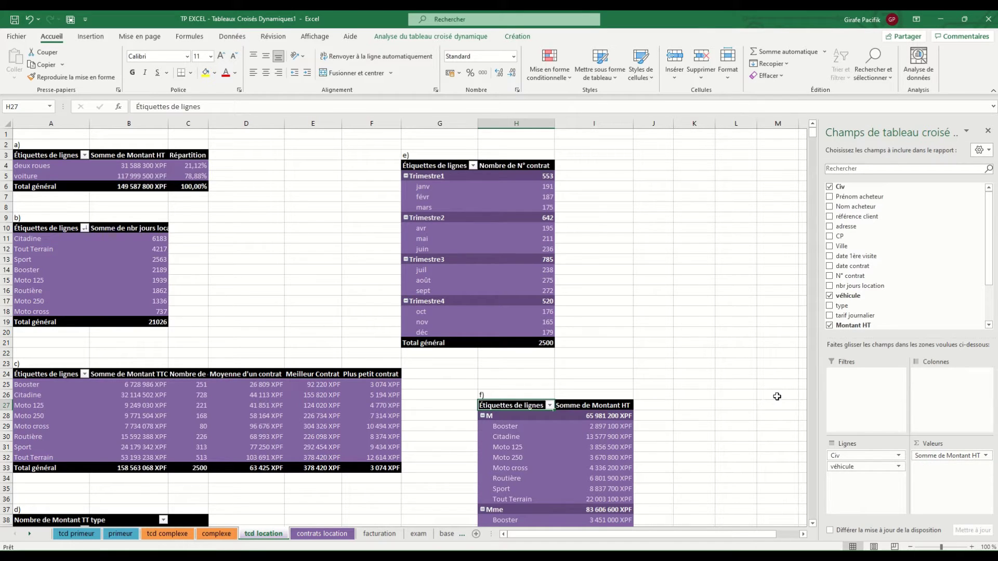
drag(864, 455, 951, 374)
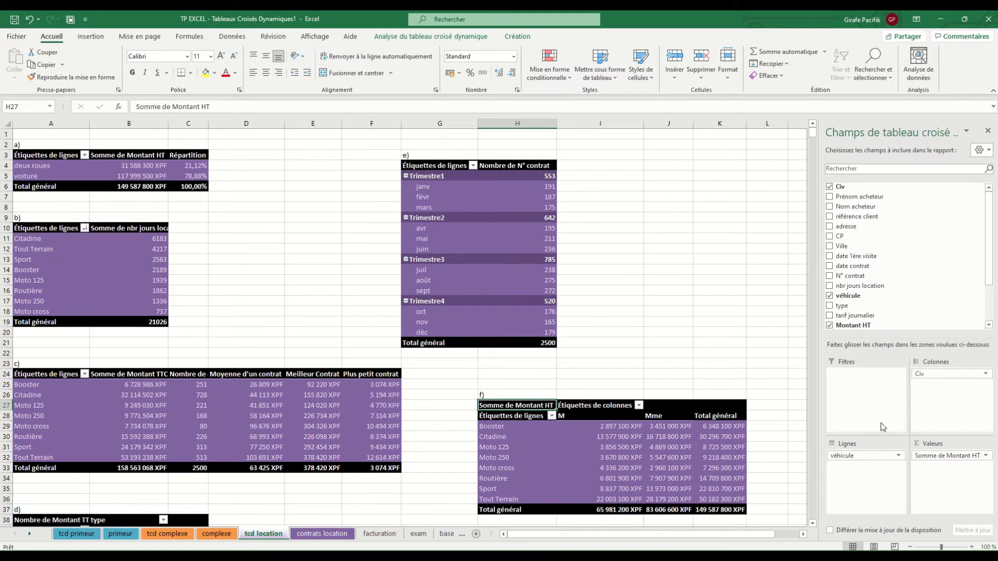
click(628, 449)
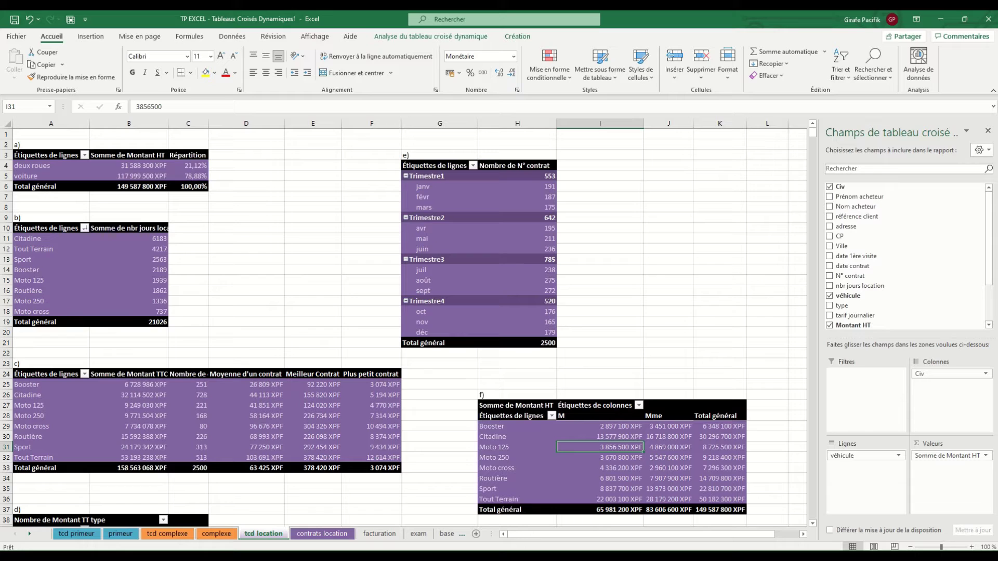
Step: Insert a clustered column pivot chart based on pivot table f)
click(619, 435)
click(421, 37)
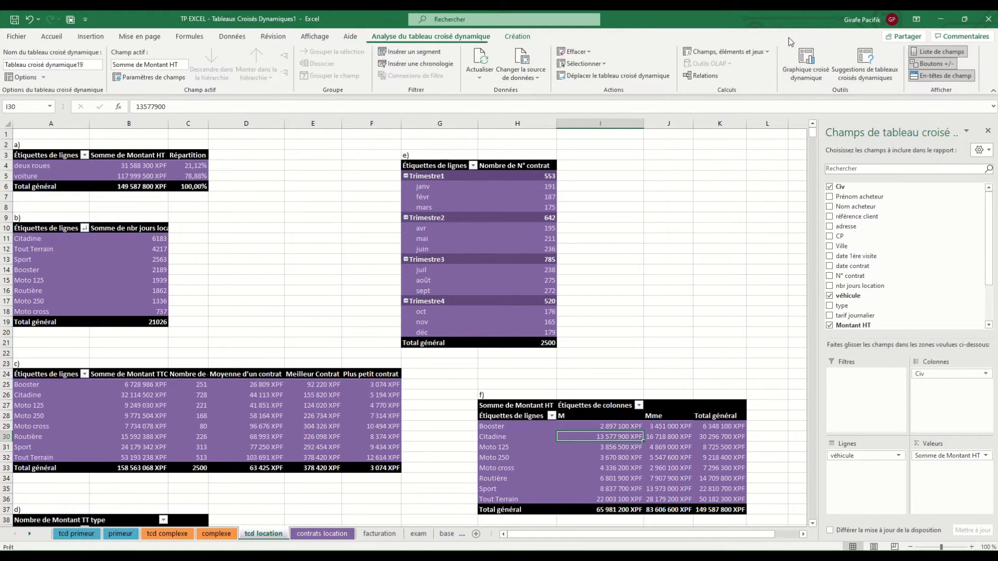
click(789, 76)
mouse_move(540, 230)
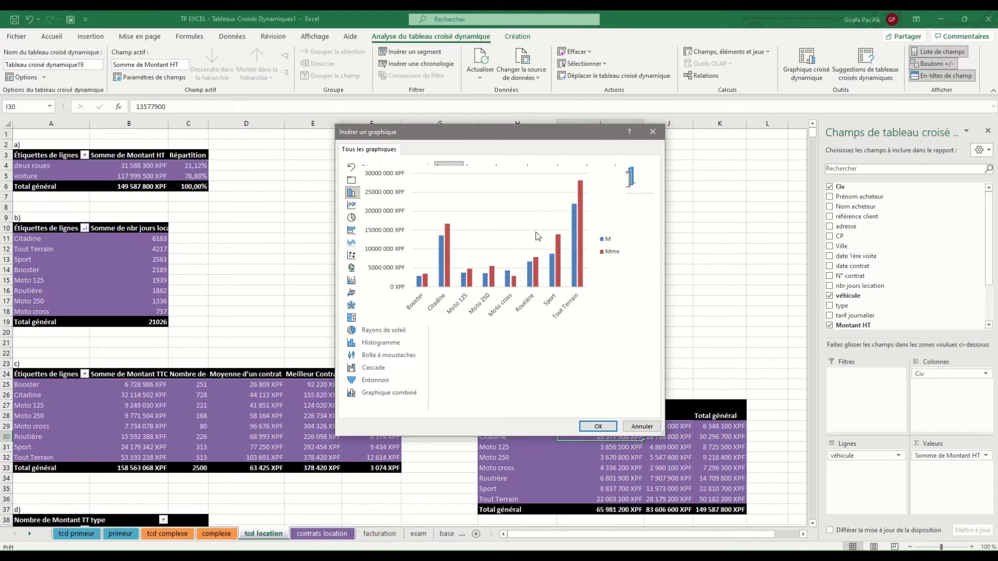
click(599, 426)
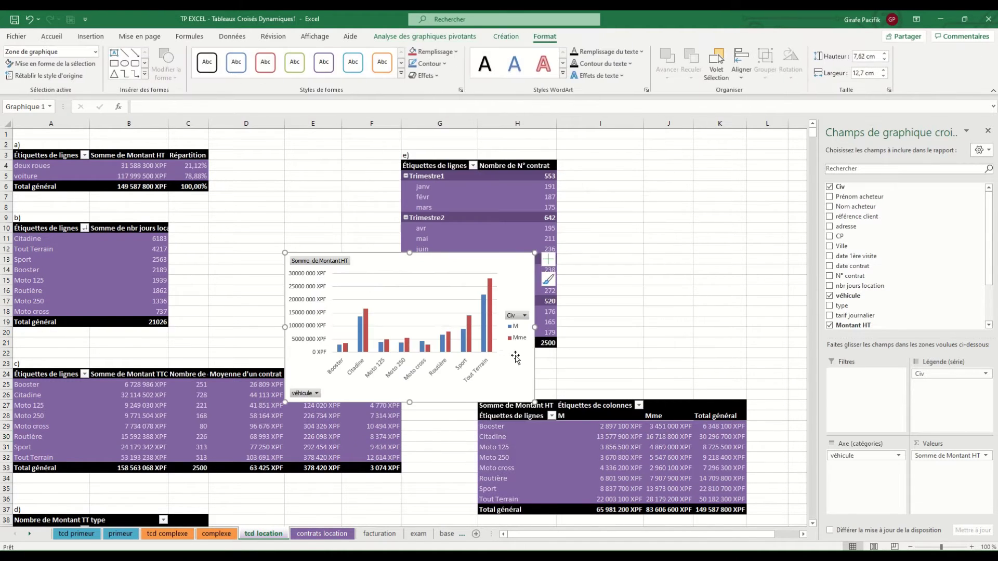
Step: Move the pivot chart directly below pivot table f) and apply the dark-background chart style to it
drag(515, 359, 660, 356)
scroll(660, 356, down, 8)
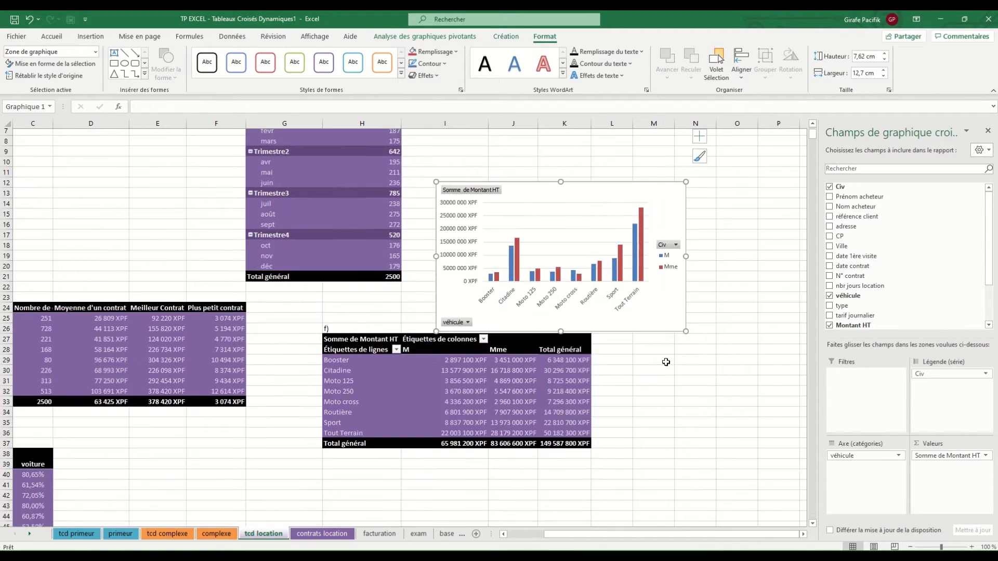
drag(661, 136, 551, 404)
click(505, 36)
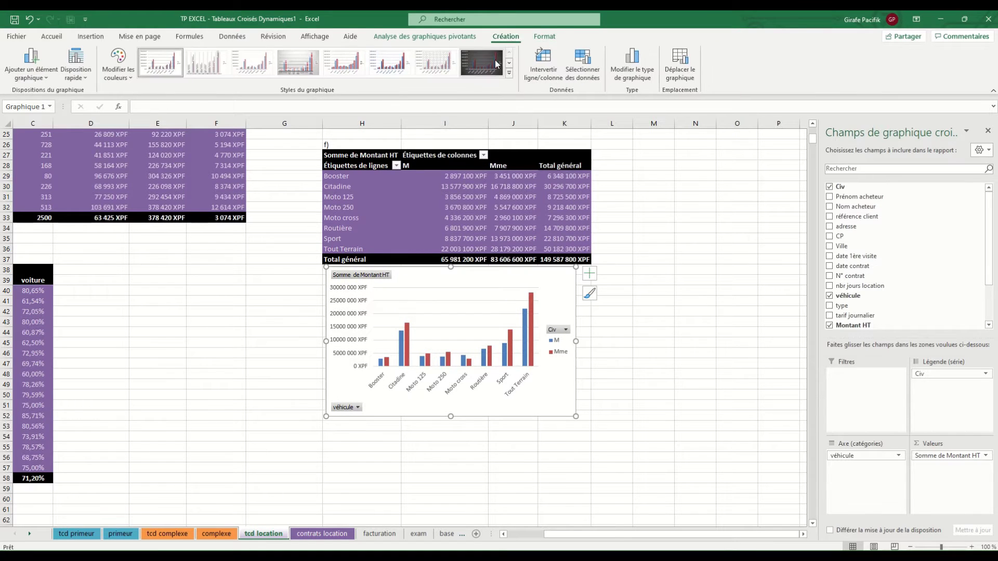
click(481, 63)
Step: Fill the Mme series of the pivot chart with a bright pink from the standard colour palette
click(531, 323)
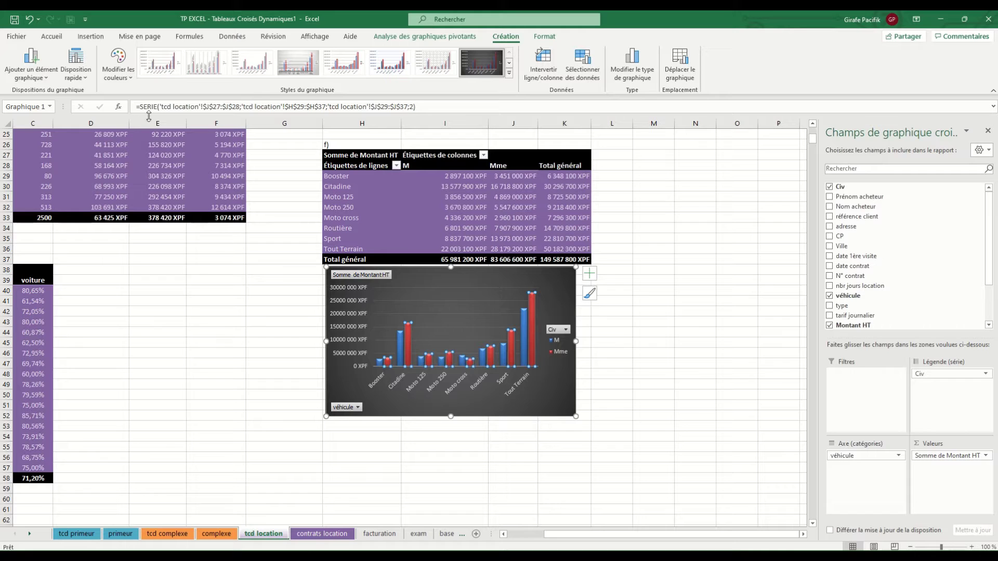
right_click(533, 322)
click(569, 295)
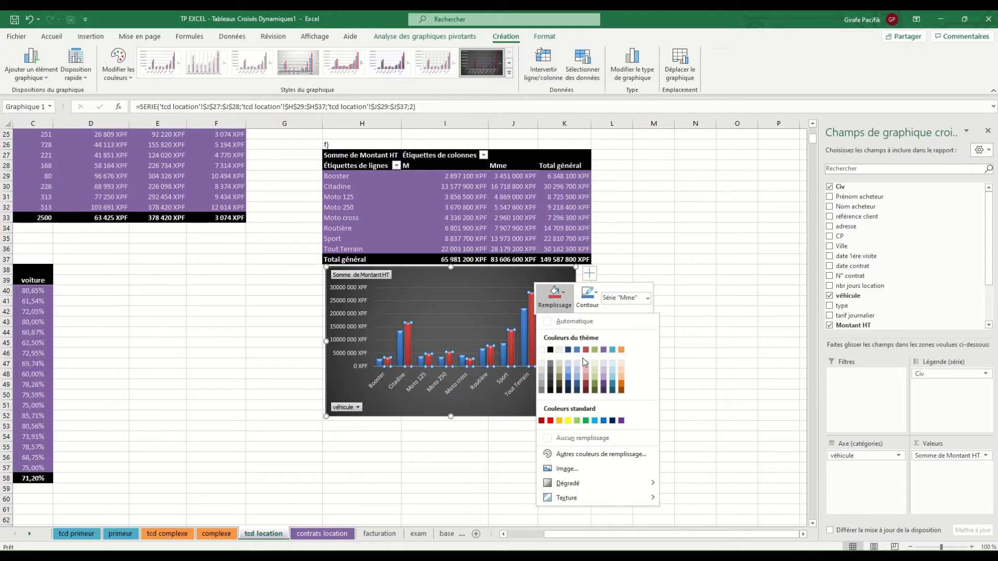
click(597, 456)
click(416, 182)
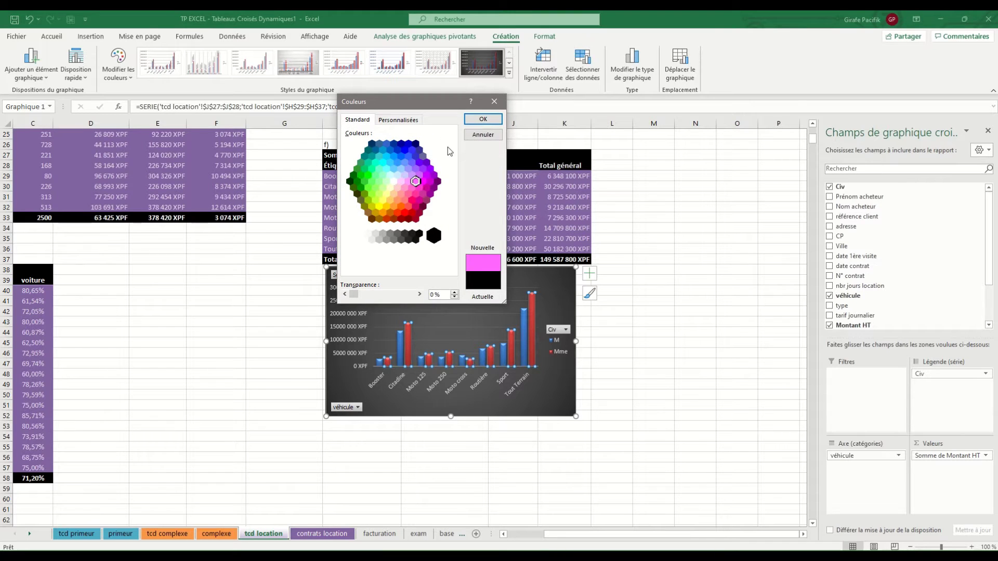
click(483, 119)
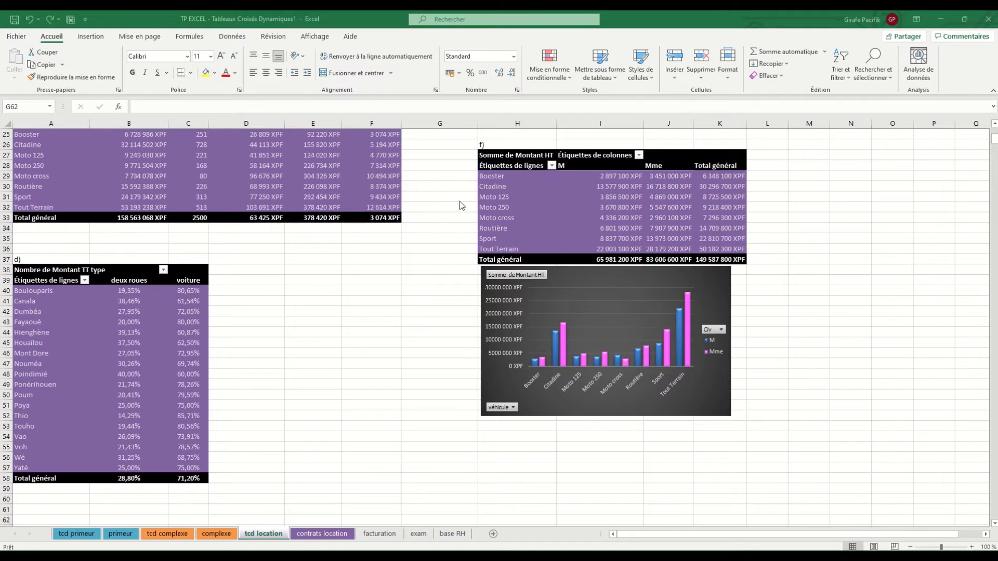
Step: Copy pivot table f) to cell A63 and label the copy "g)" in cell A62
drag(510, 155, 722, 260)
key(ctrl+c)
scroll(143, 339, down, 3)
scroll(142, 339, down, 1)
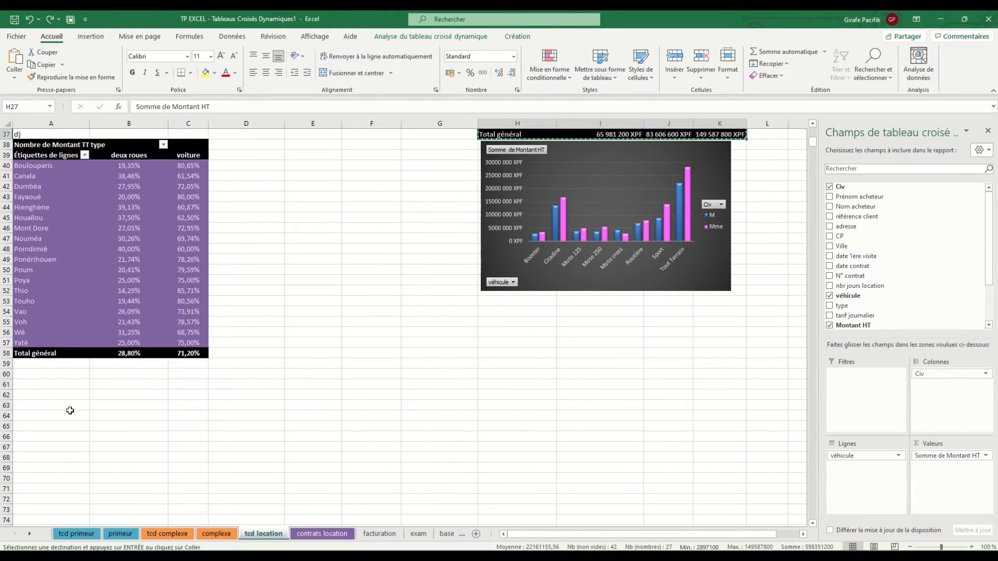
click(68, 406)
key(ctrl+v)
click(68, 396)
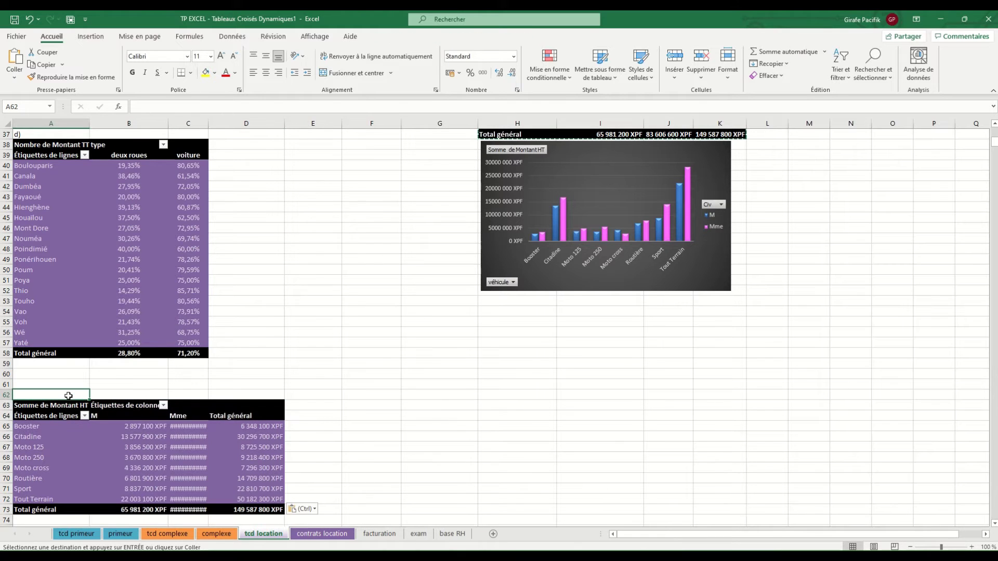
text(g))
key(Return)
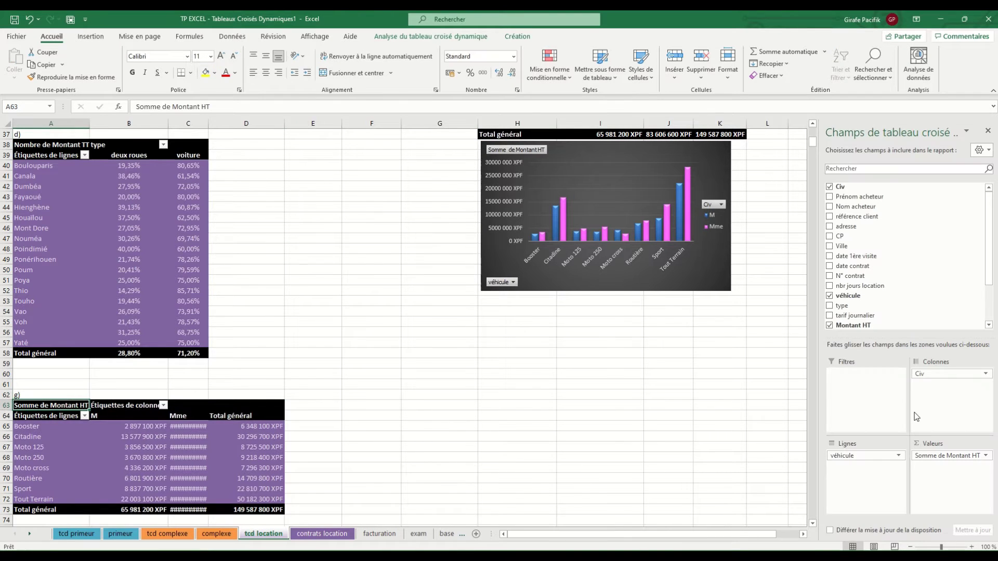
Step: Remove Civ and véhicule from pivot table g) and add Ville to its rows
drag(934, 375, 769, 400)
drag(857, 455, 784, 452)
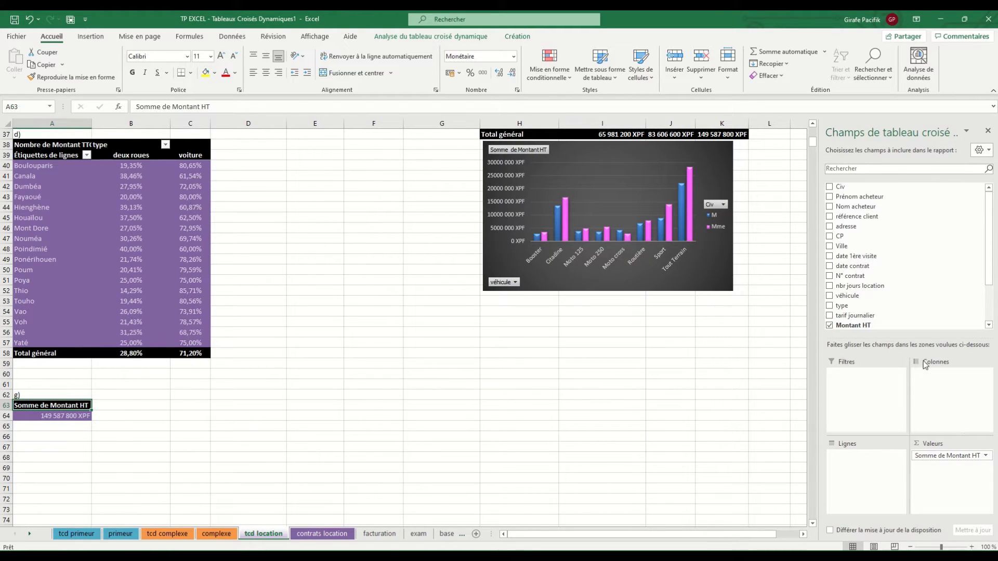
drag(852, 247, 871, 466)
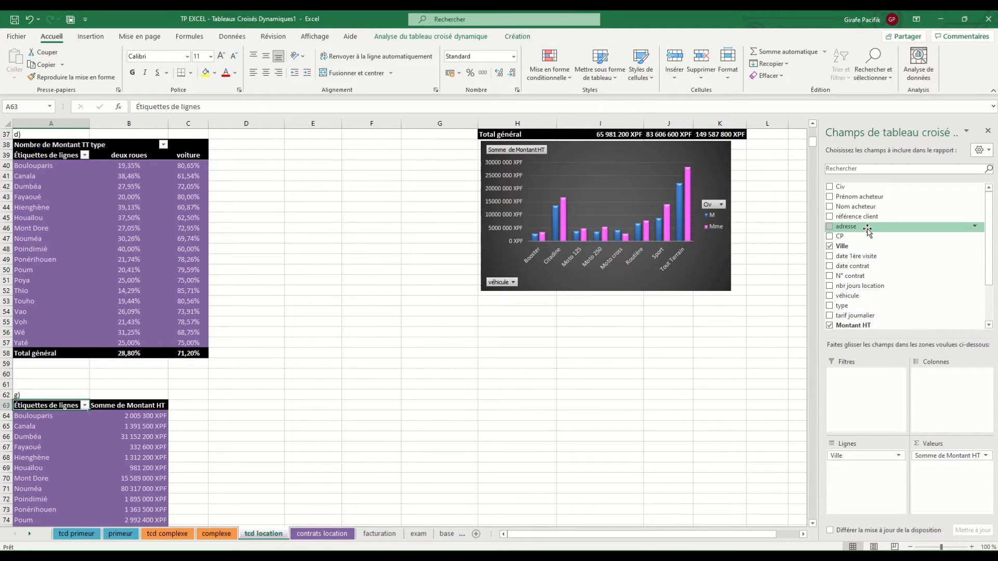
Step: Add date contrat to the rows of pivot table g) with only its month level and move Ville to the columns
drag(860, 266, 767, 457)
drag(854, 455, 767, 448)
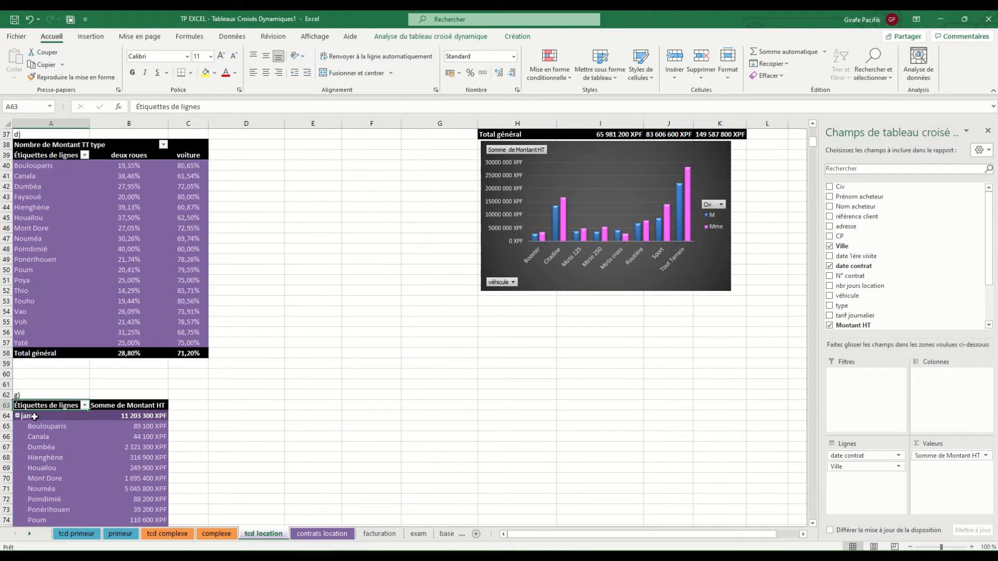
scroll(92, 455, down, 4)
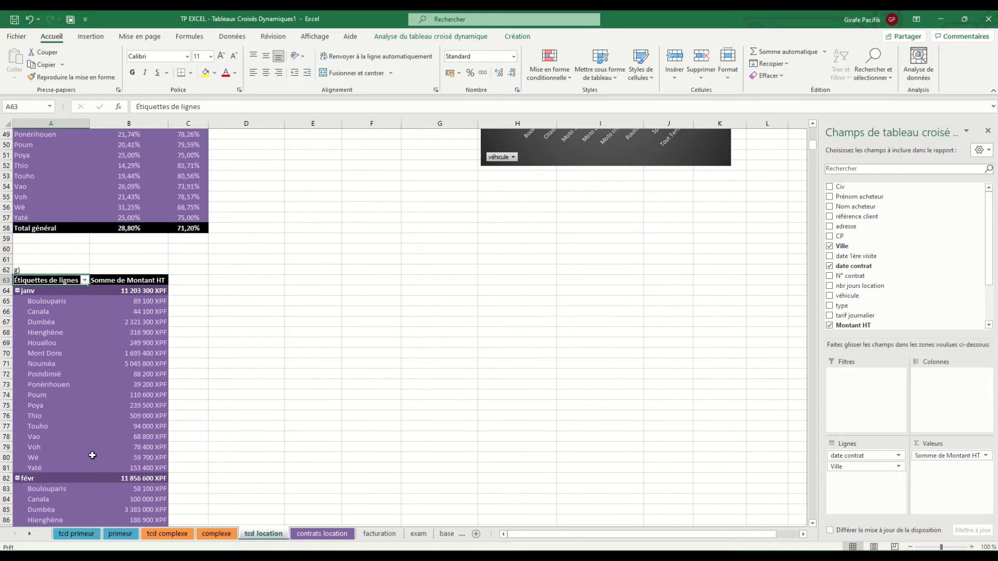
scroll(92, 456, down, 4)
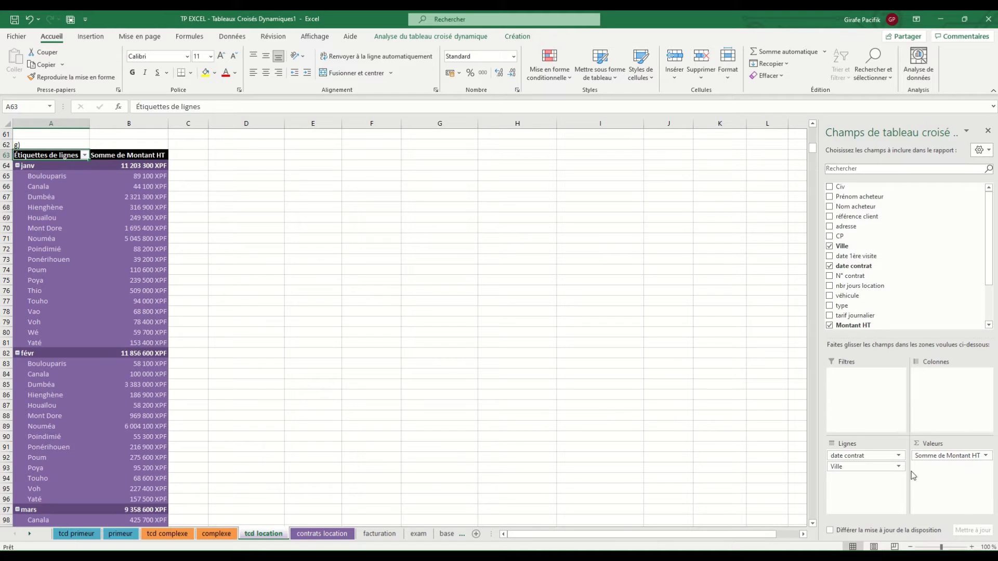
drag(878, 467, 947, 408)
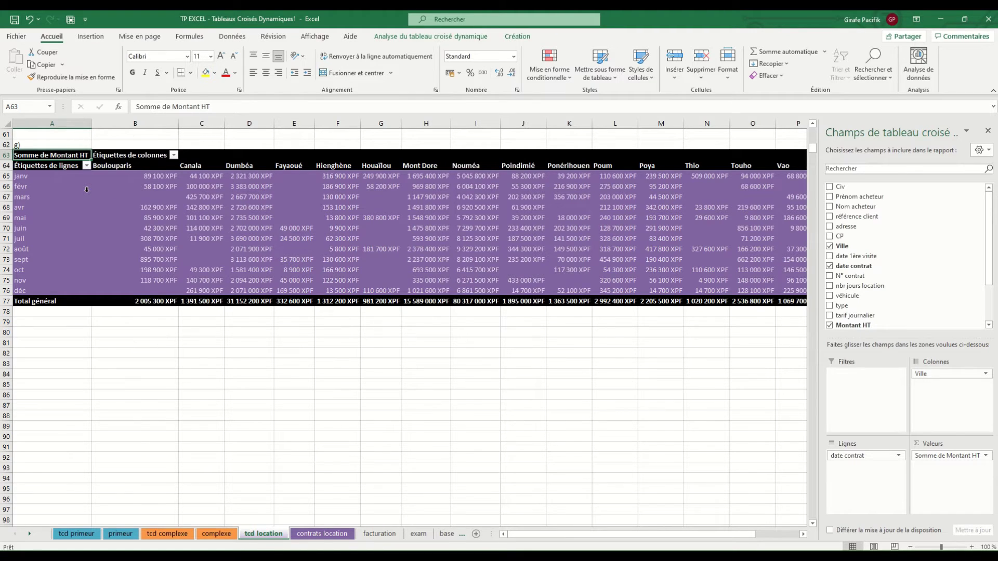
click(88, 208)
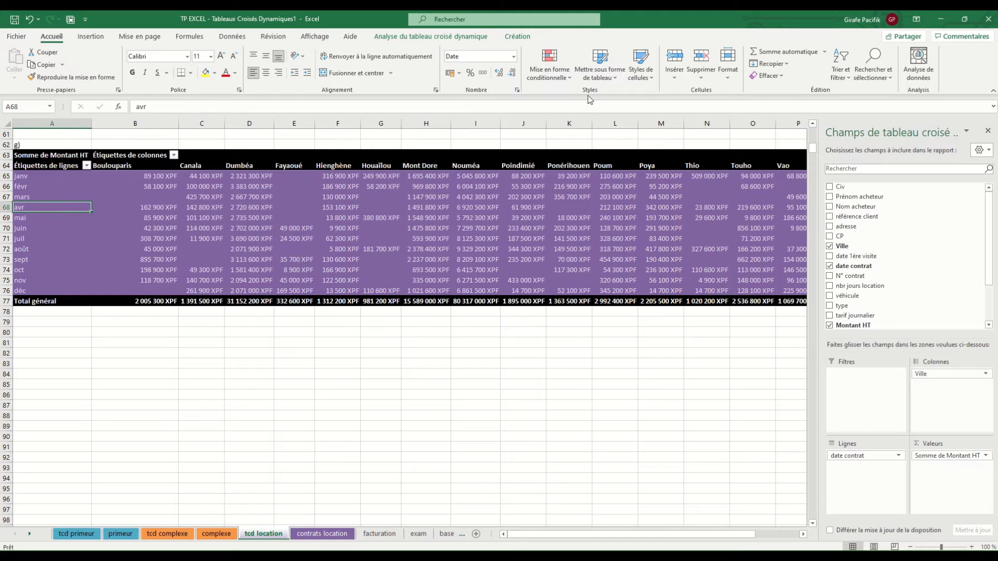
Step: Insert a Courbe pivot chart for pivot table g), placed below the table and widened to about 33.6 cm
click(431, 36)
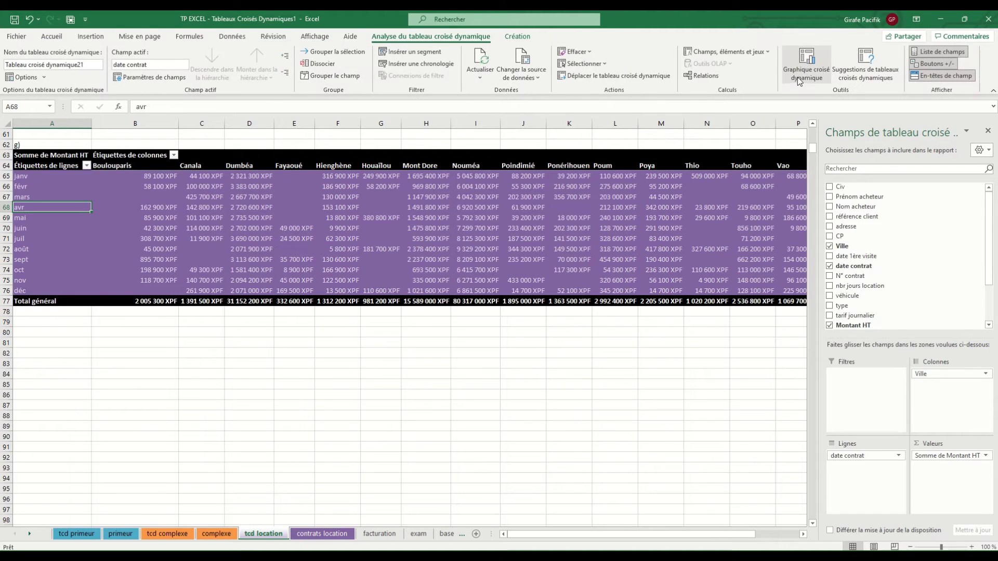
click(807, 62)
click(387, 205)
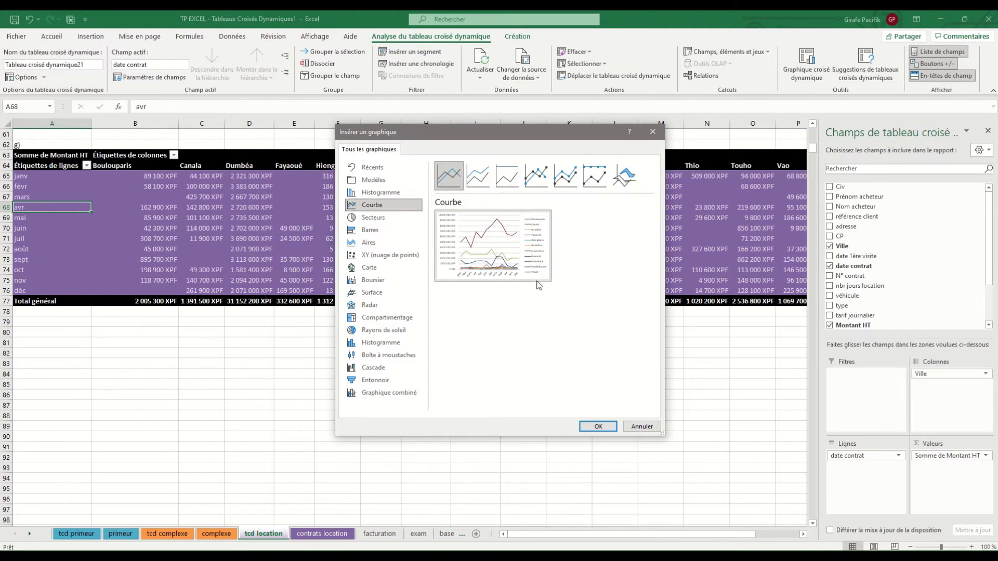
click(598, 426)
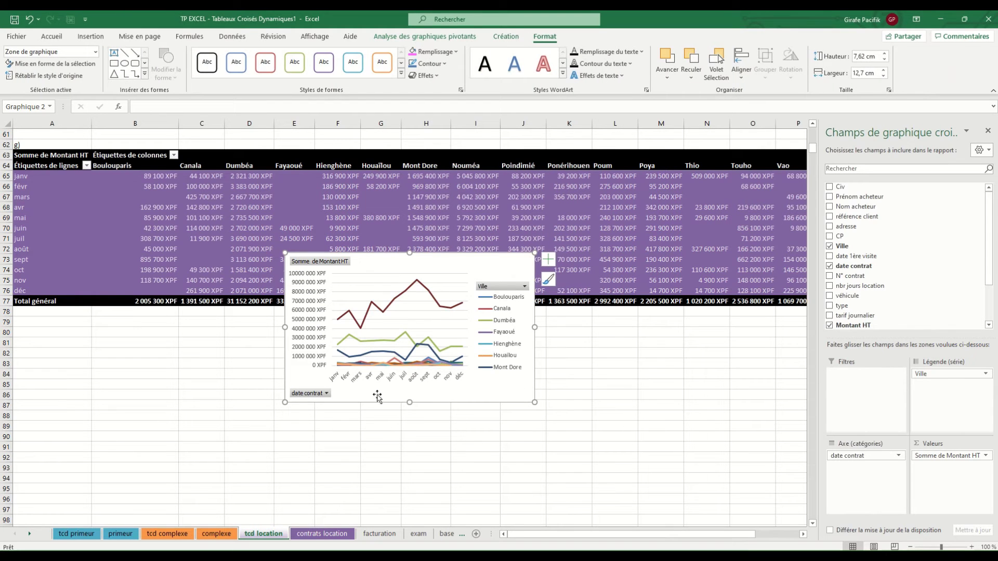
drag(460, 261, 225, 330)
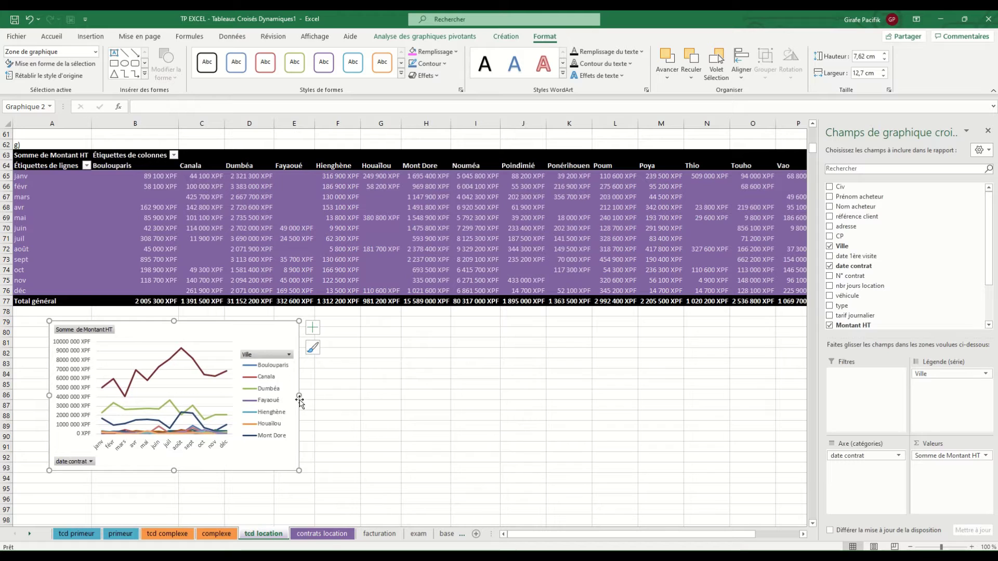
drag(299, 395, 710, 394)
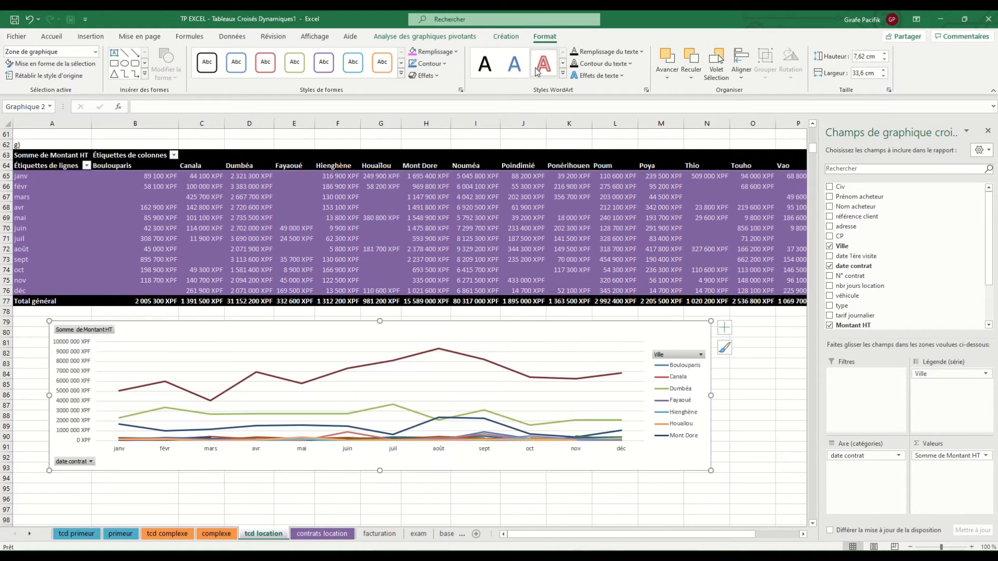
Step: Apply the dark grey chart style with markers to the line chart and move it directly under pivot table g)
click(505, 37)
click(391, 65)
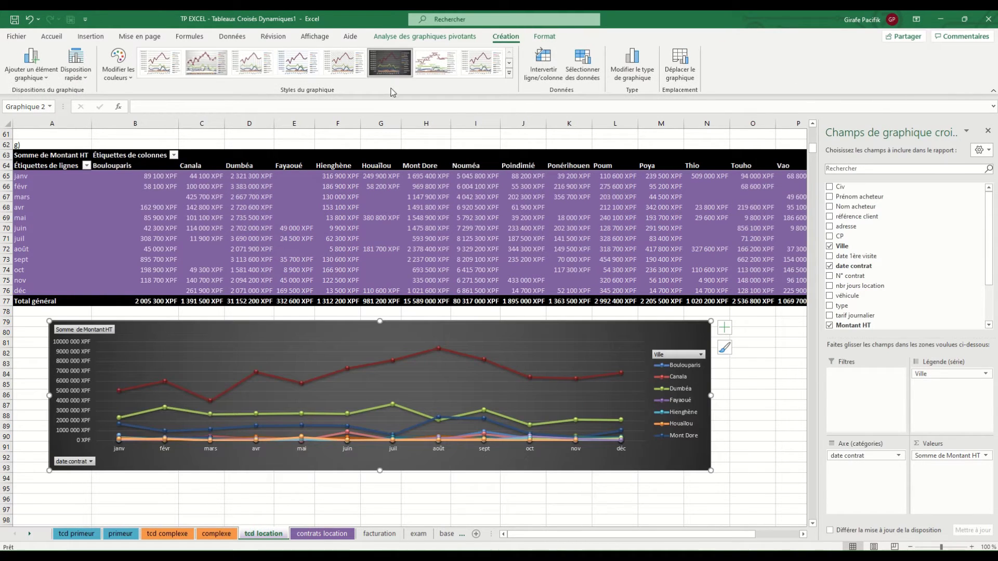
click(405, 358)
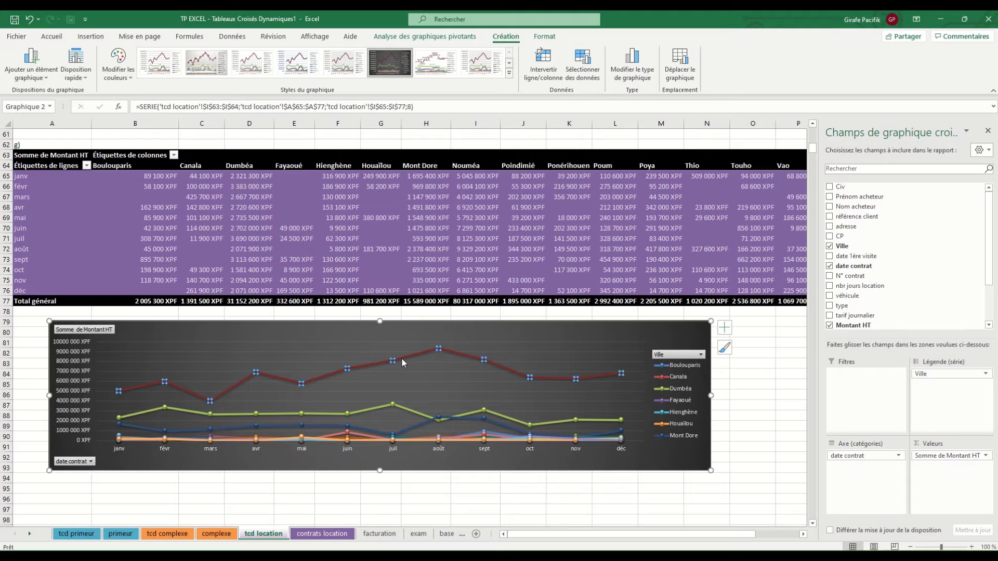
click(391, 360)
drag(175, 328, 145, 319)
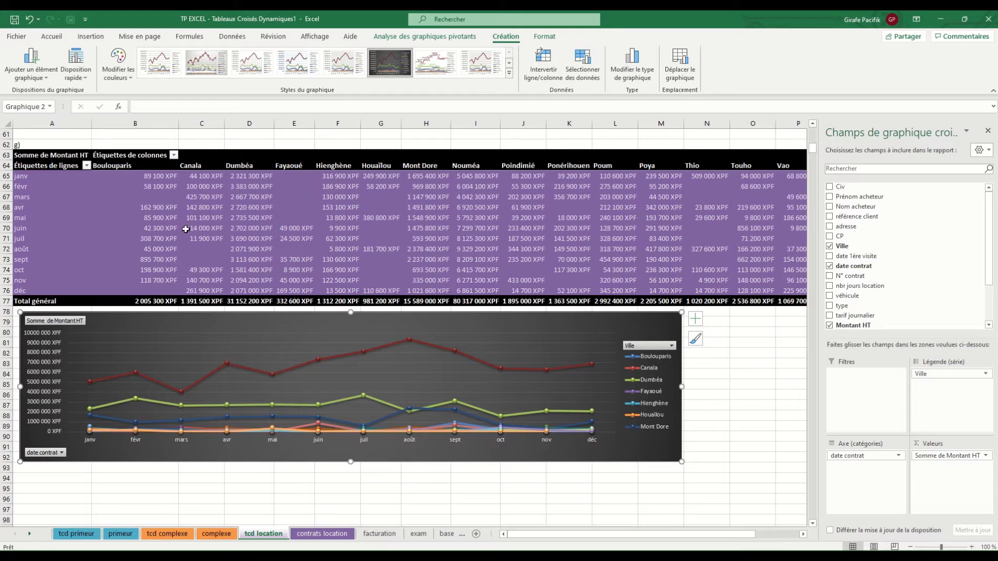
Step: Copy pivot table g) with its label to cell A100 and change the copy's label to "h)"
click(95, 228)
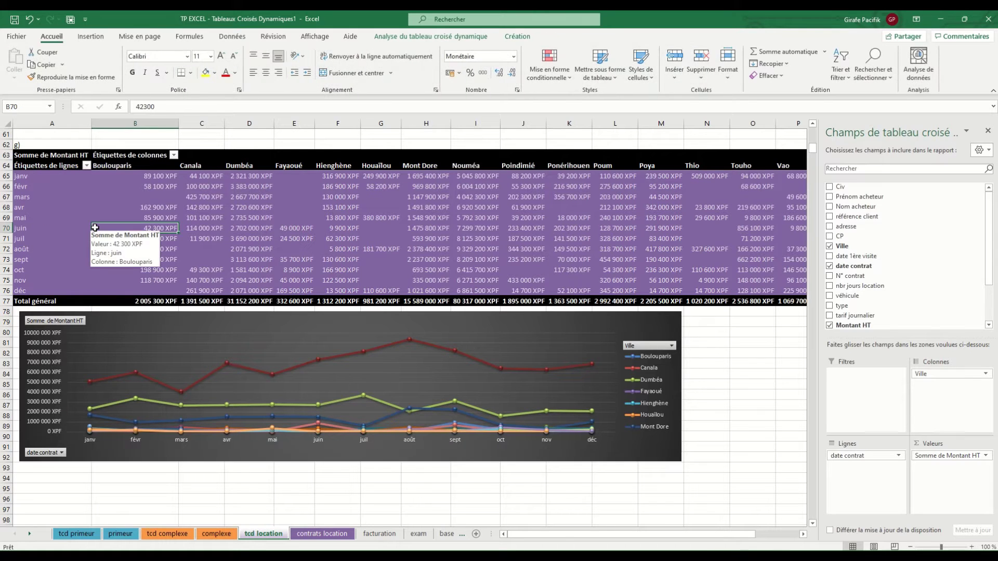
key(ctrl+c)
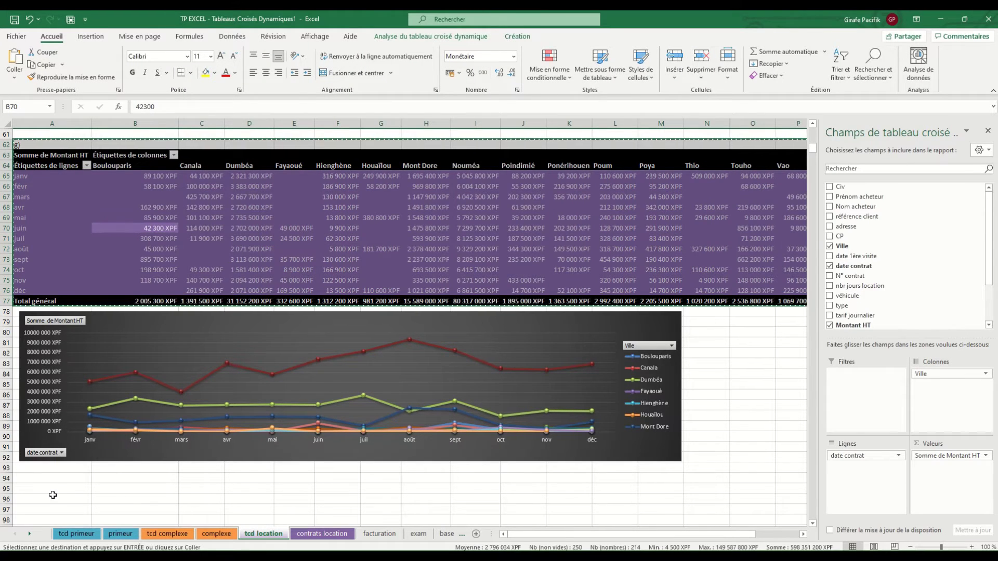
scroll(54, 492, down, 4)
click(54, 414)
key(ctrl+v)
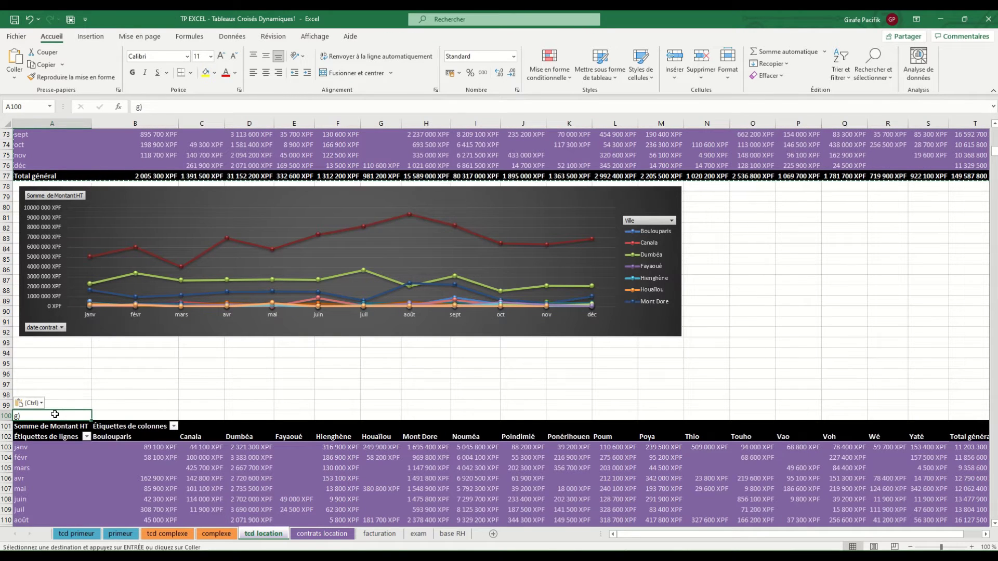
text(h))
key(Return)
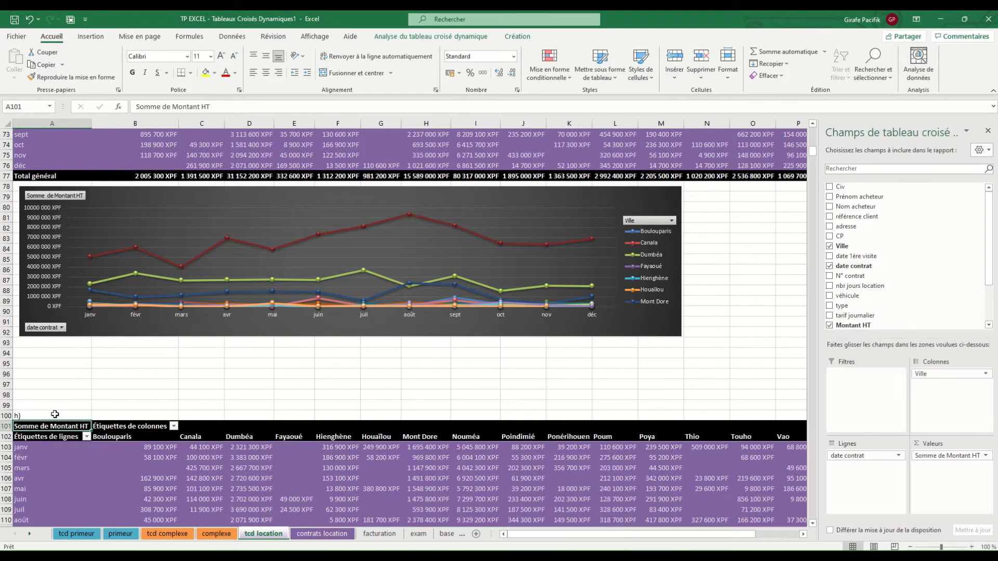
Step: Remove date contrat and Ville from pivot table h) and move Montant HT from the values to the rows
drag(862, 457, 769, 383)
drag(946, 374, 803, 371)
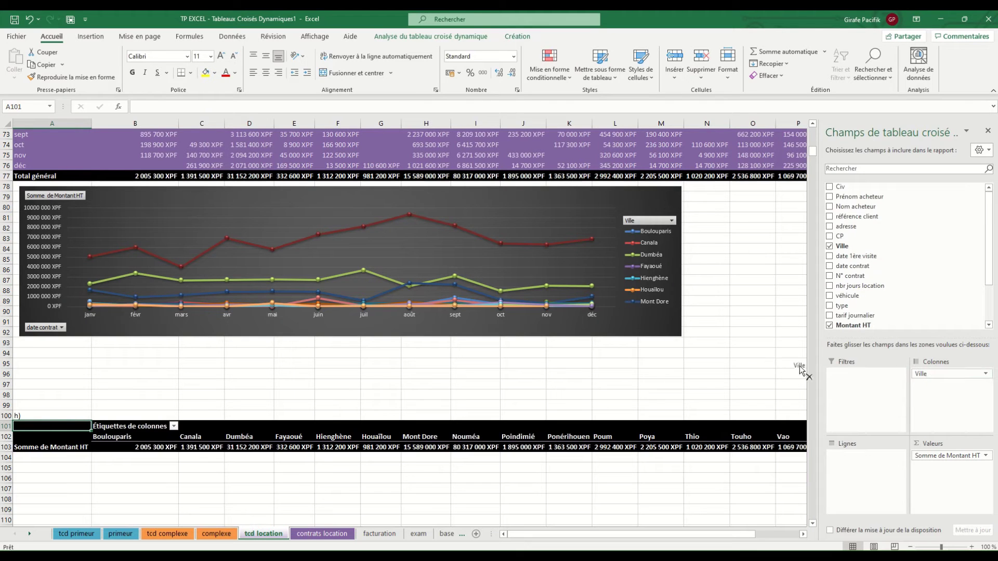
drag(949, 451, 864, 458)
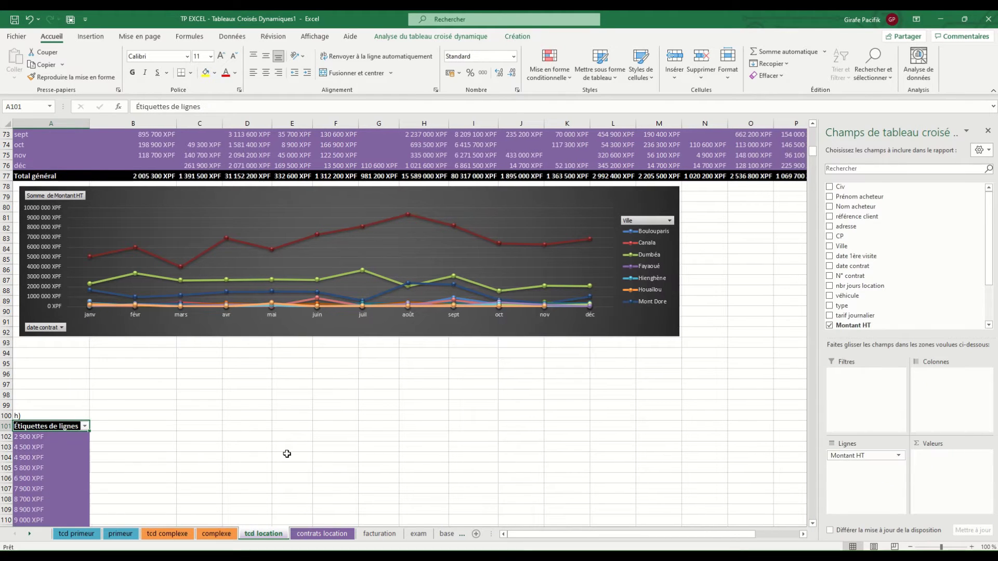
Step: Add N° contrat to the values of pivot table h) as a count and set the count column to Standard number format
scroll(24, 452, down, 4)
click(55, 374)
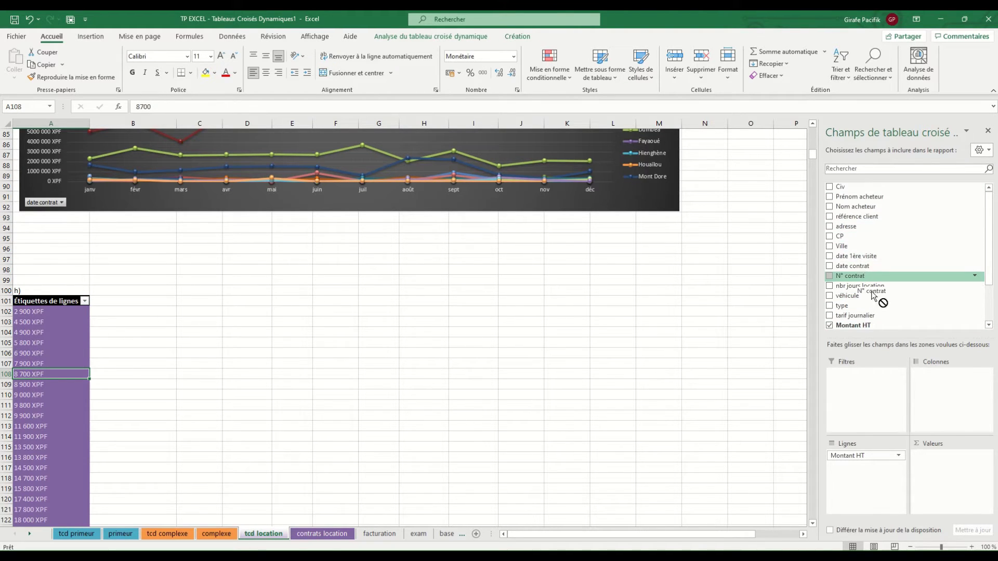
drag(857, 277, 951, 456)
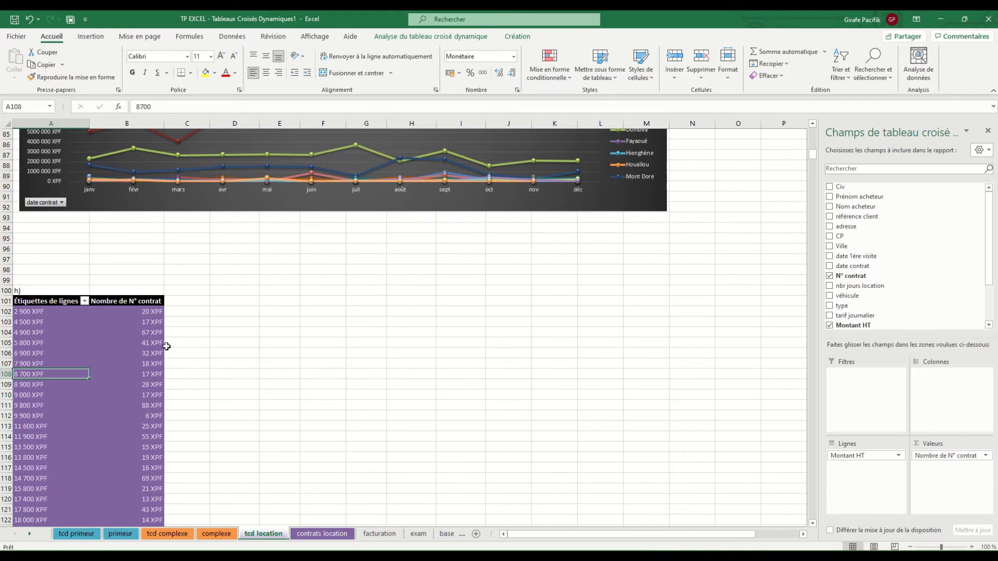
click(151, 312)
key(ctrl+shift+Down)
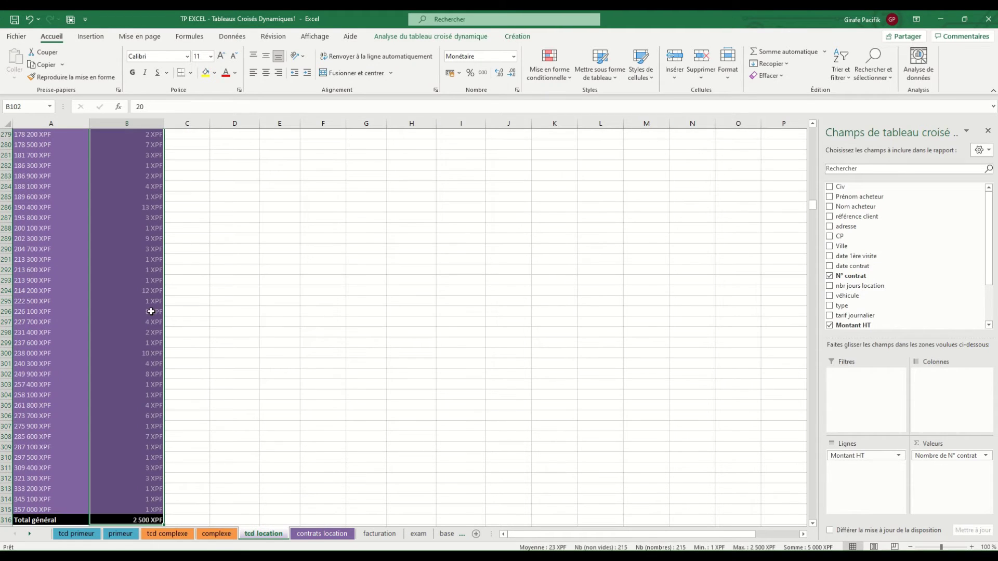
click(513, 56)
click(480, 75)
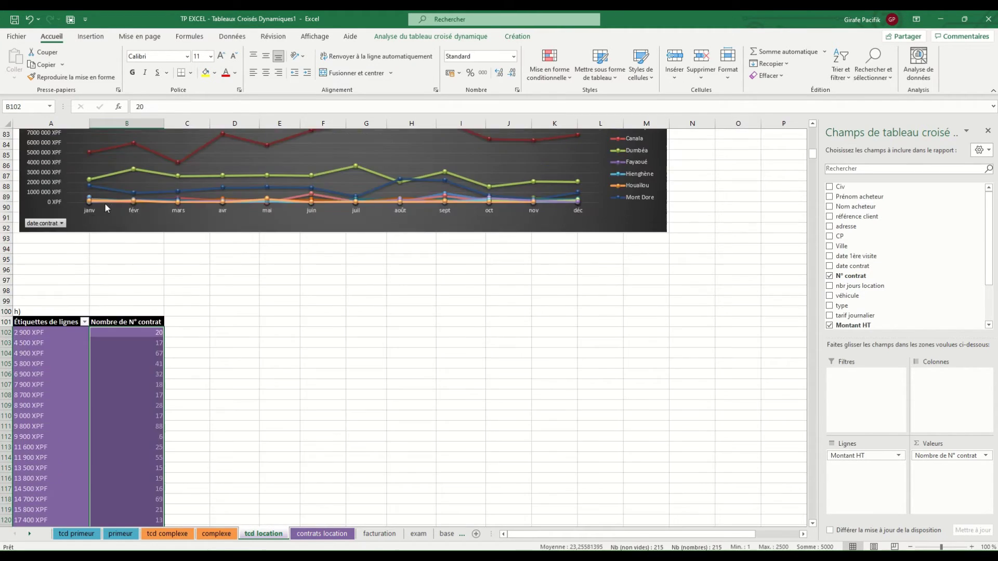
Step: Group the Montant HT rows of pivot table h) starting at 1 in intervals of 50000
click(56, 334)
right_click(58, 338)
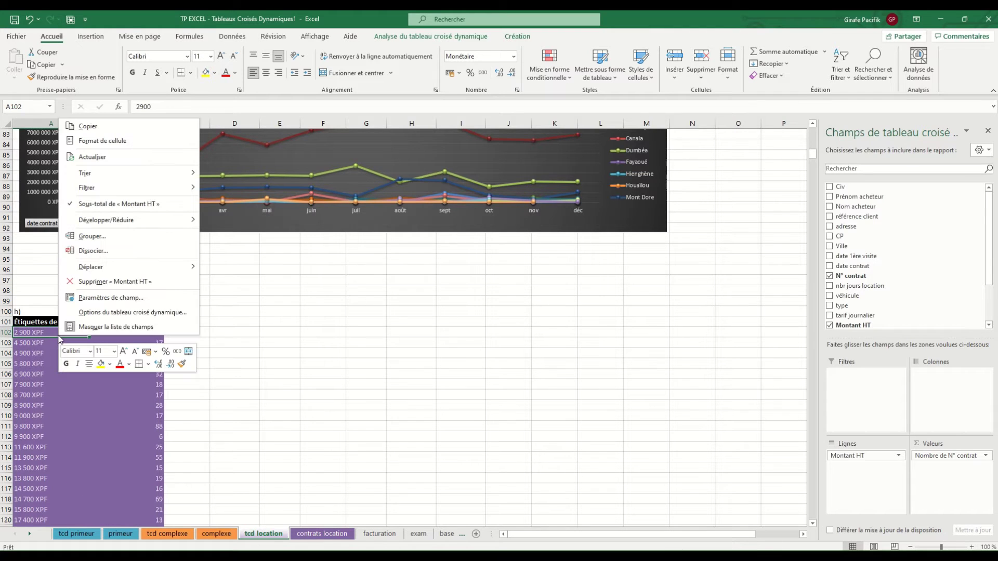
click(116, 238)
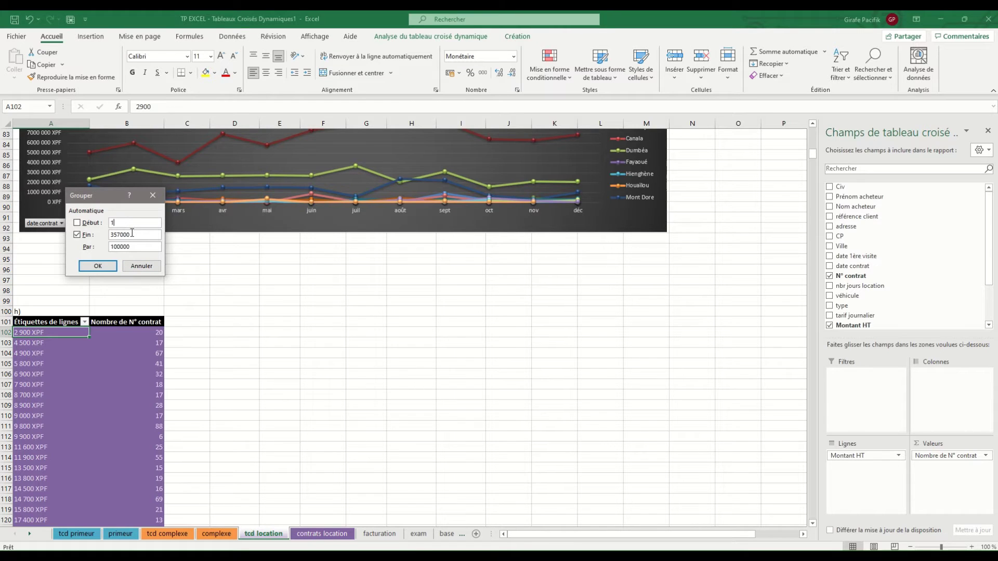
drag(133, 246, 95, 248)
text(50)
click(101, 264)
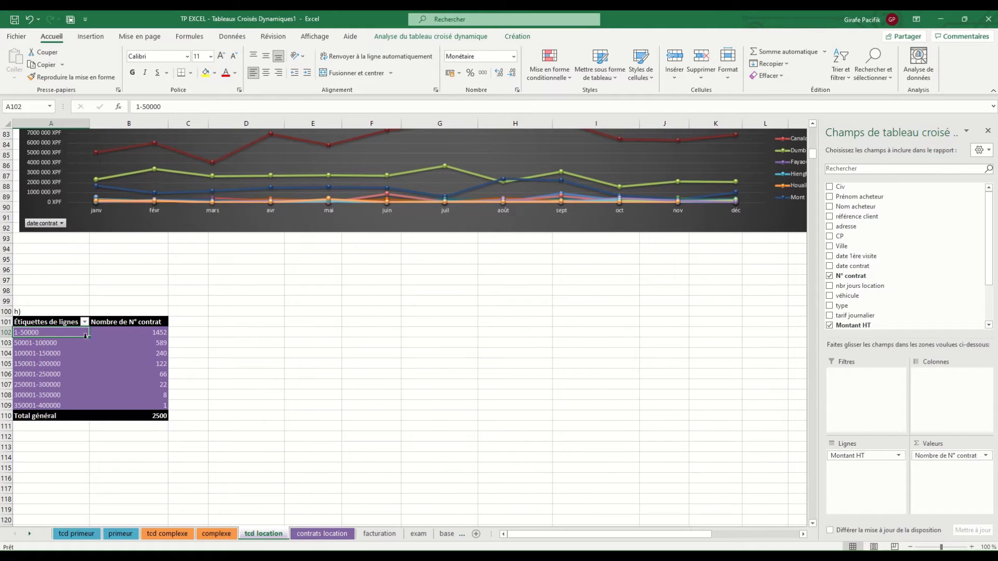
Step: Insert a Histogramme groupé pivot chart for pivot table h) and place it beside the table
mouse_move(96, 332)
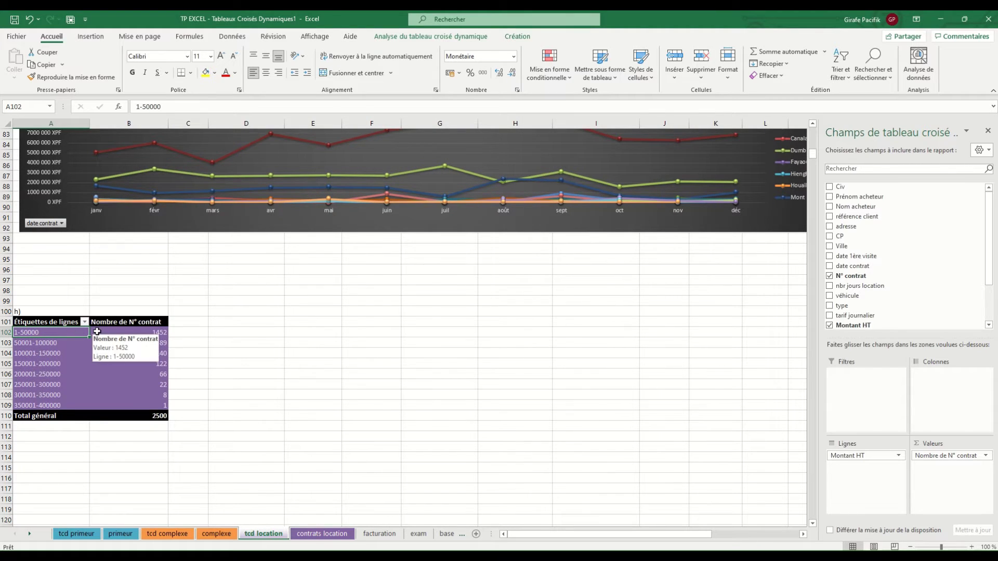
click(96, 363)
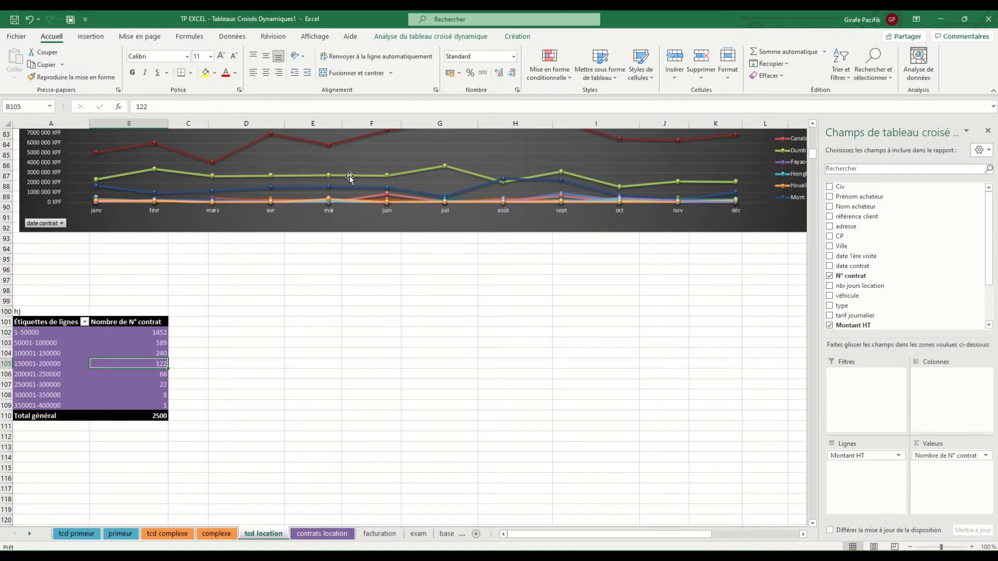
click(431, 36)
click(807, 62)
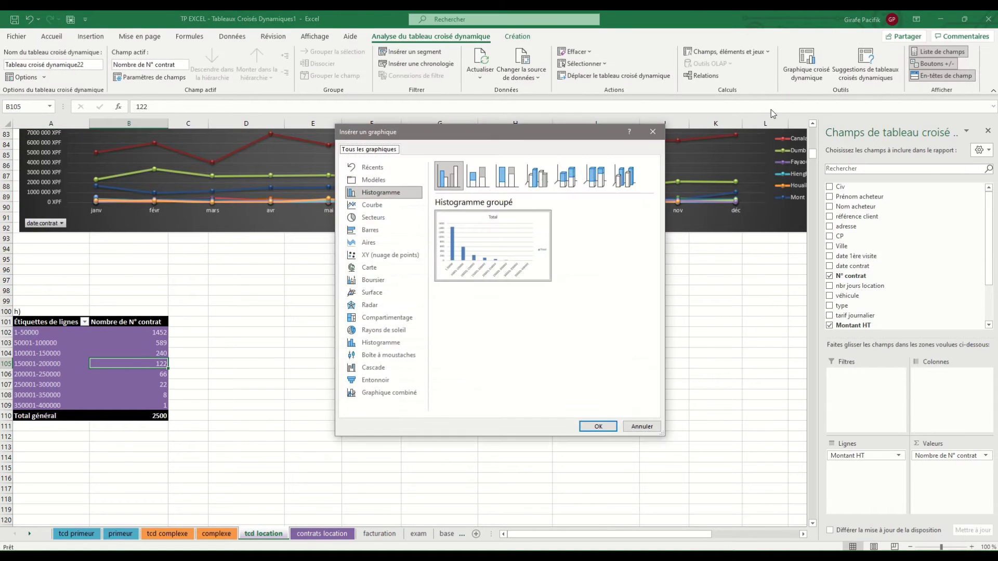
click(598, 426)
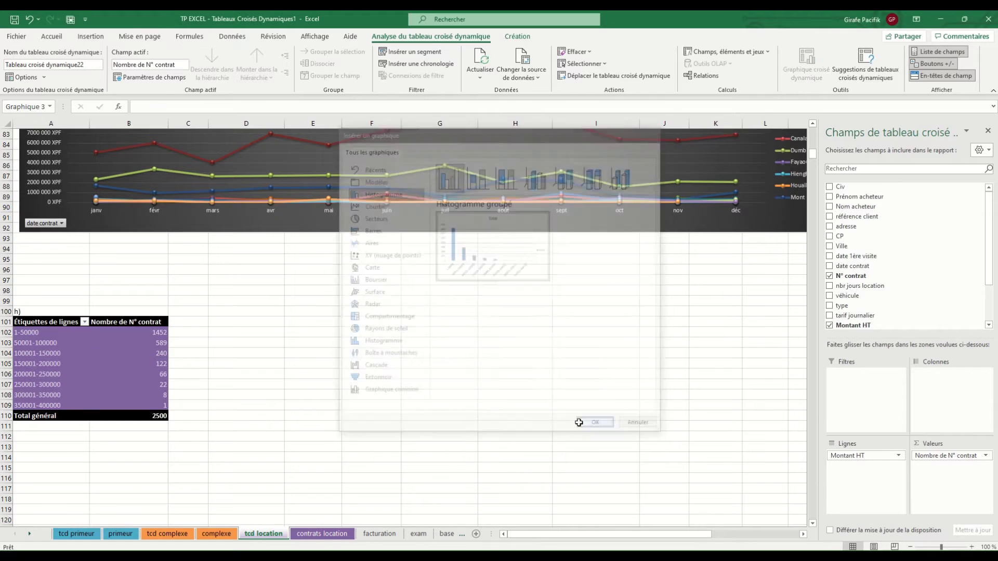
drag(390, 265, 285, 317)
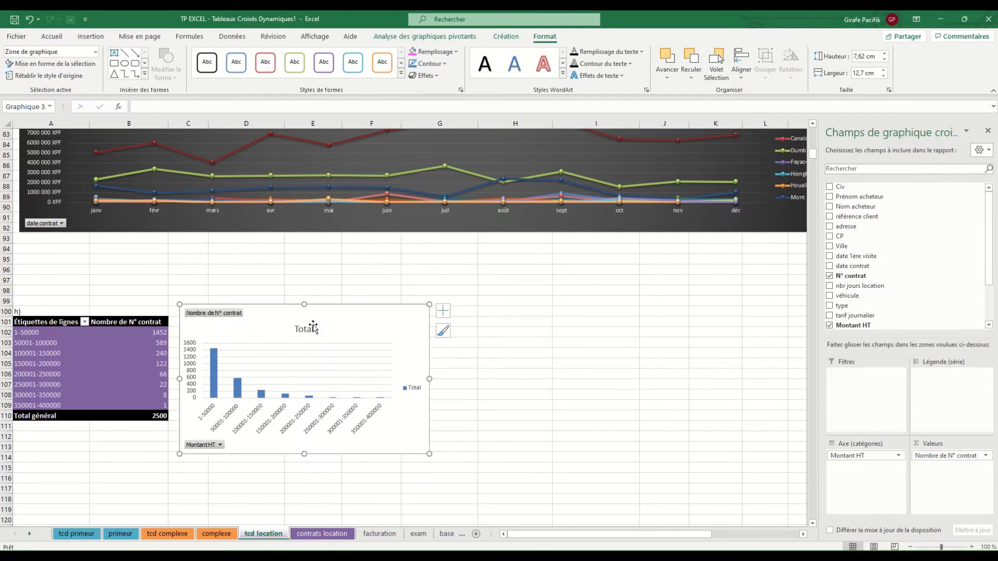
Step: Delete the title of the contract count column chart and apply the dark grey chart style
click(313, 329)
key(Delete)
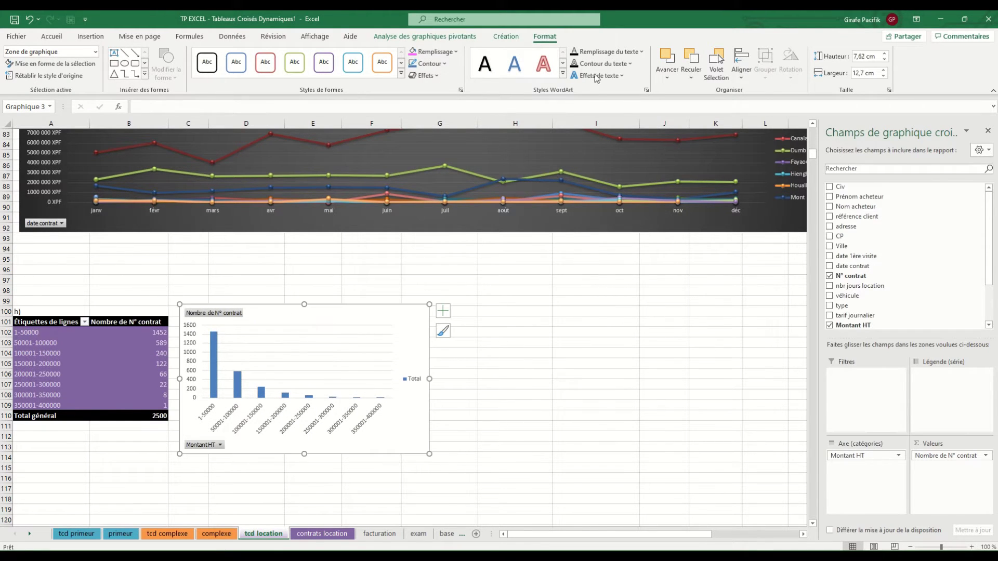
click(507, 36)
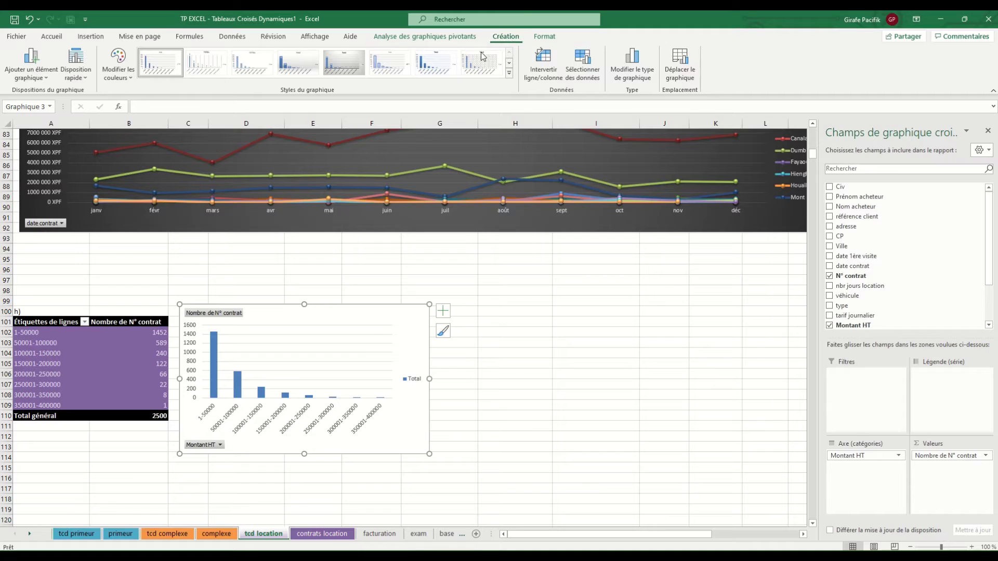
click(509, 73)
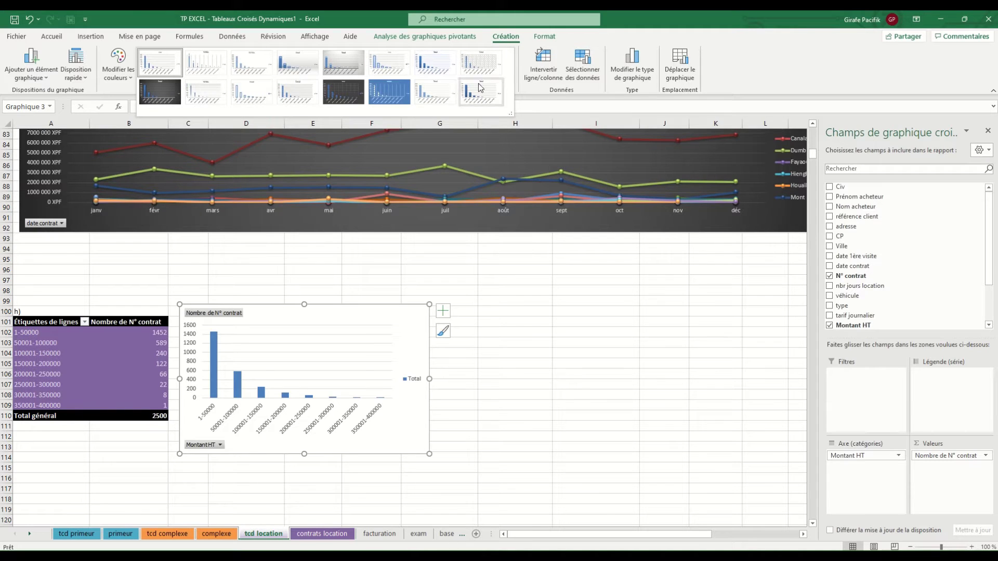
click(151, 92)
Step: Fill the Total series with purple and move the column chart slightly closer to pivot table h)
click(210, 354)
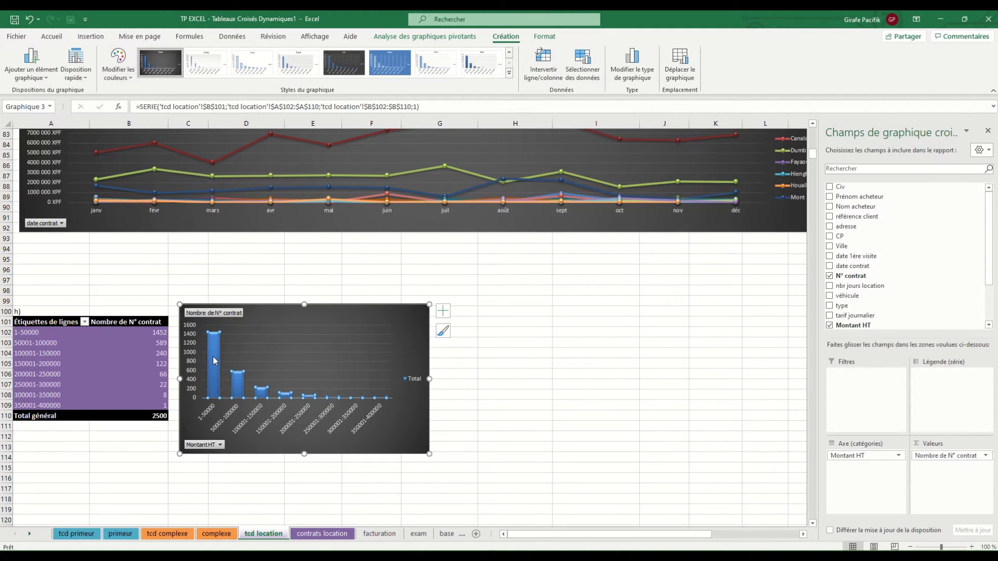
right_click(210, 354)
click(234, 327)
click(283, 131)
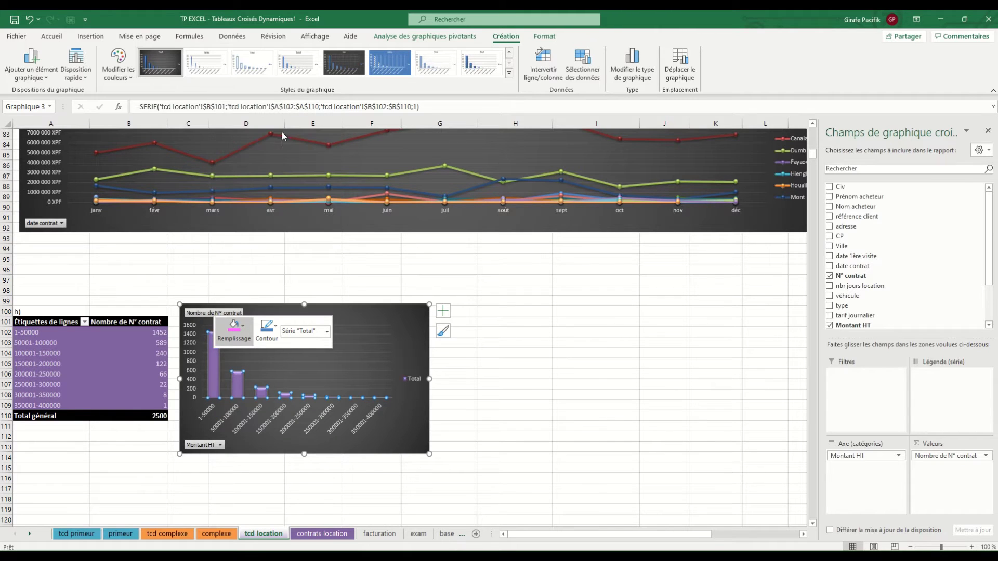
drag(366, 311, 360, 302)
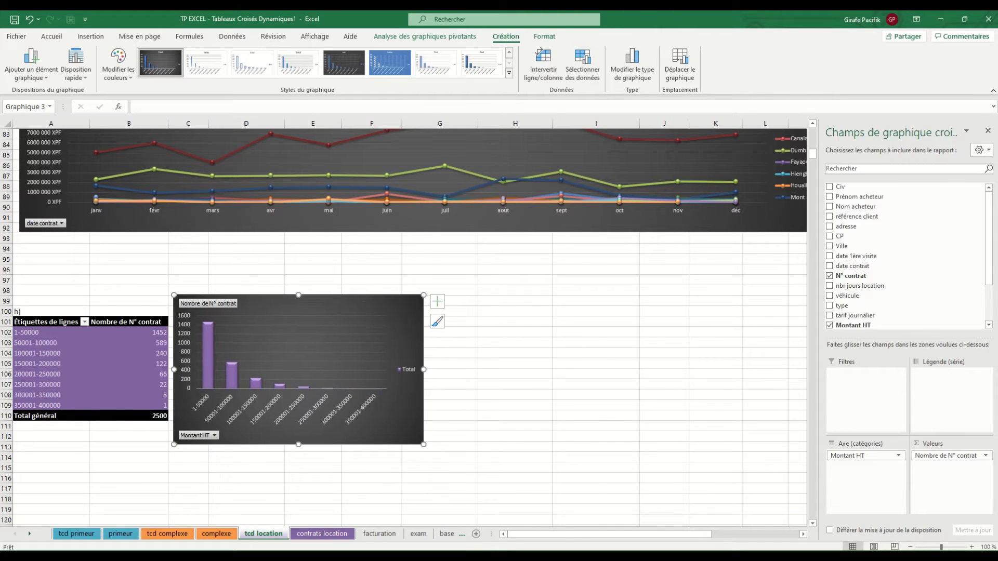
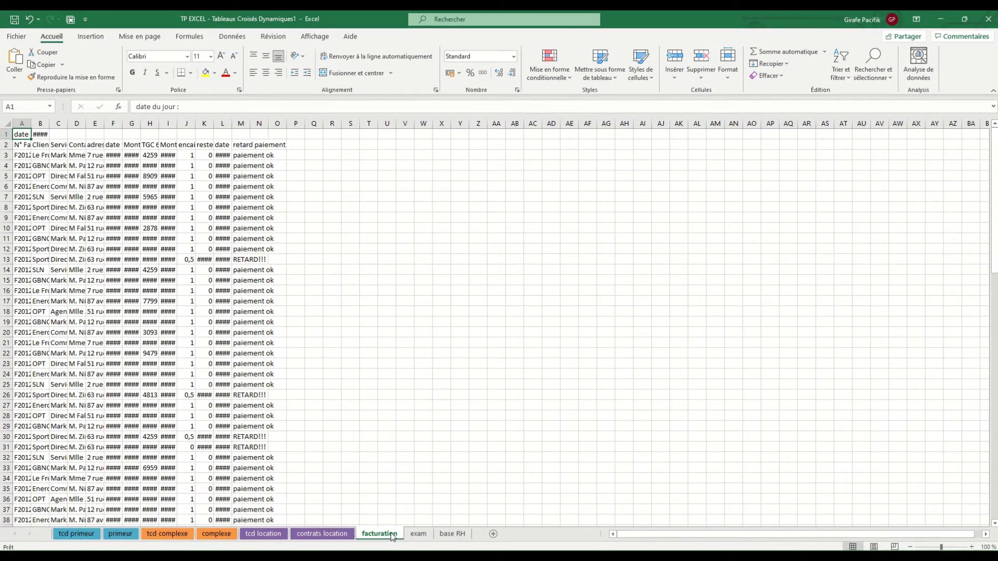
click(121, 240)
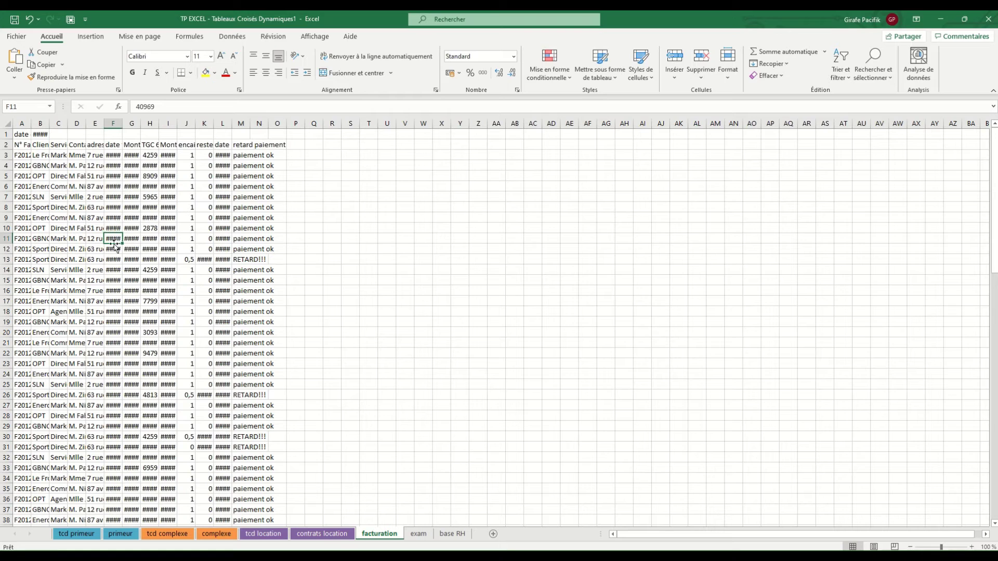
click(600, 65)
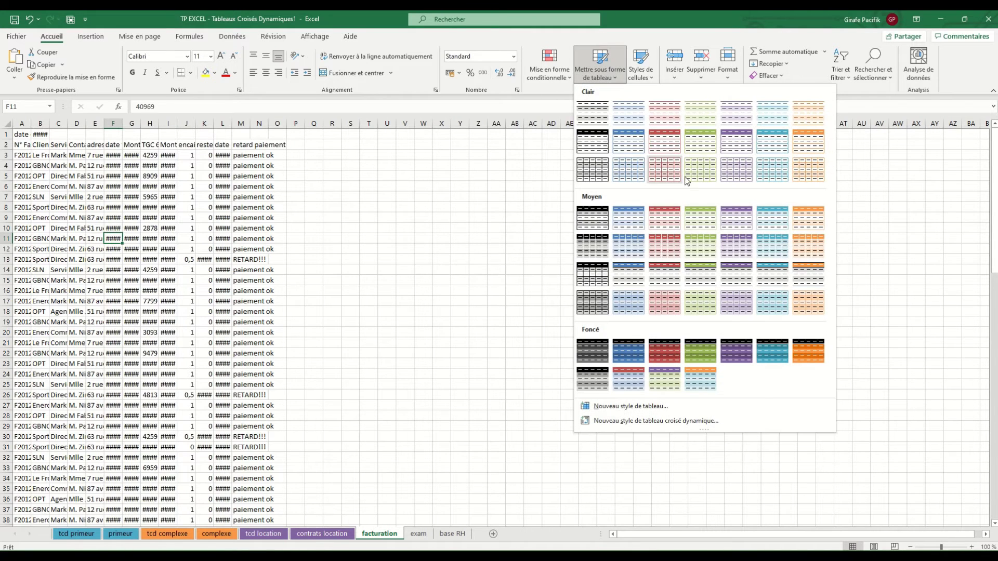
click(707, 257)
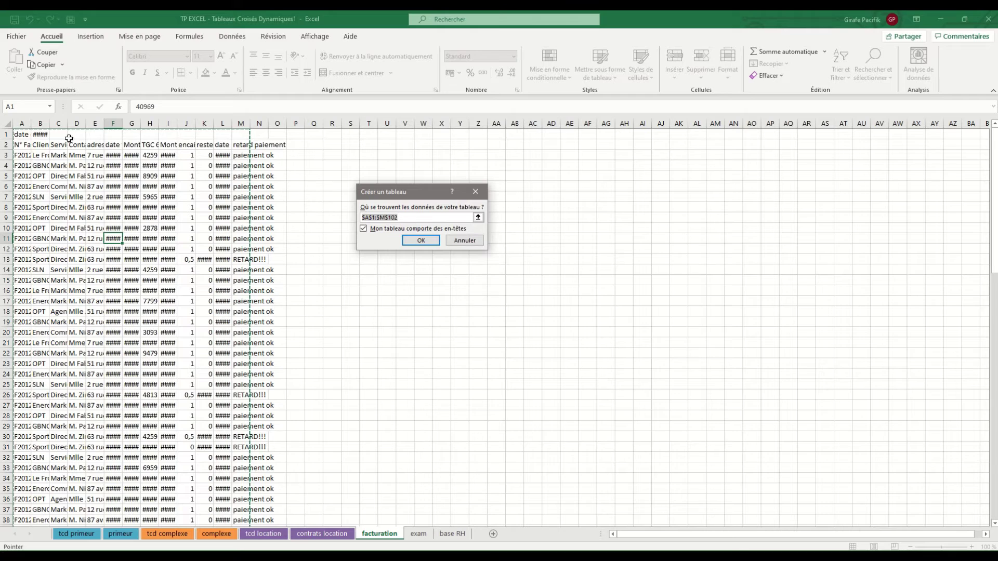
click(423, 240)
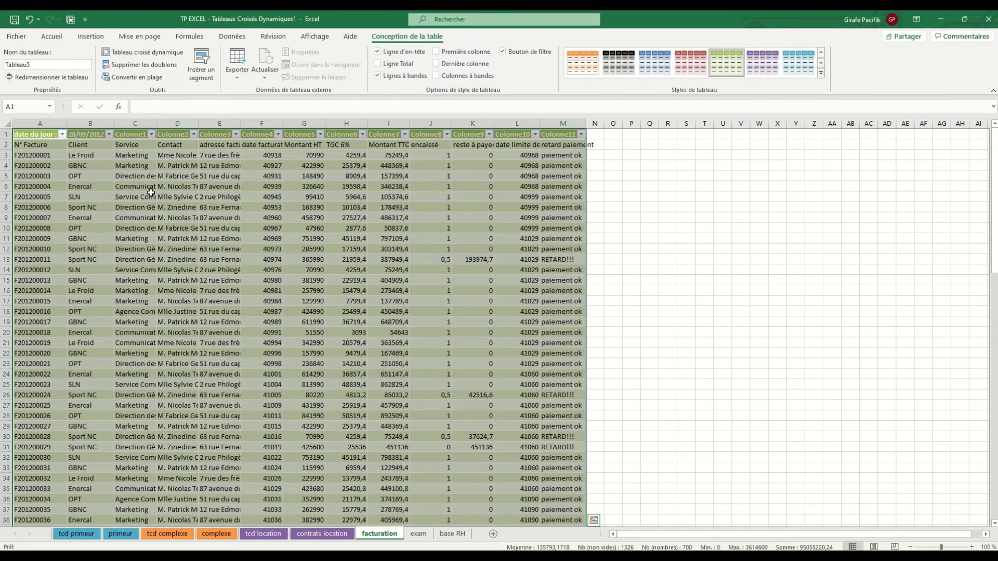
click(76, 155)
click(60, 135)
drag(60, 135, 88, 135)
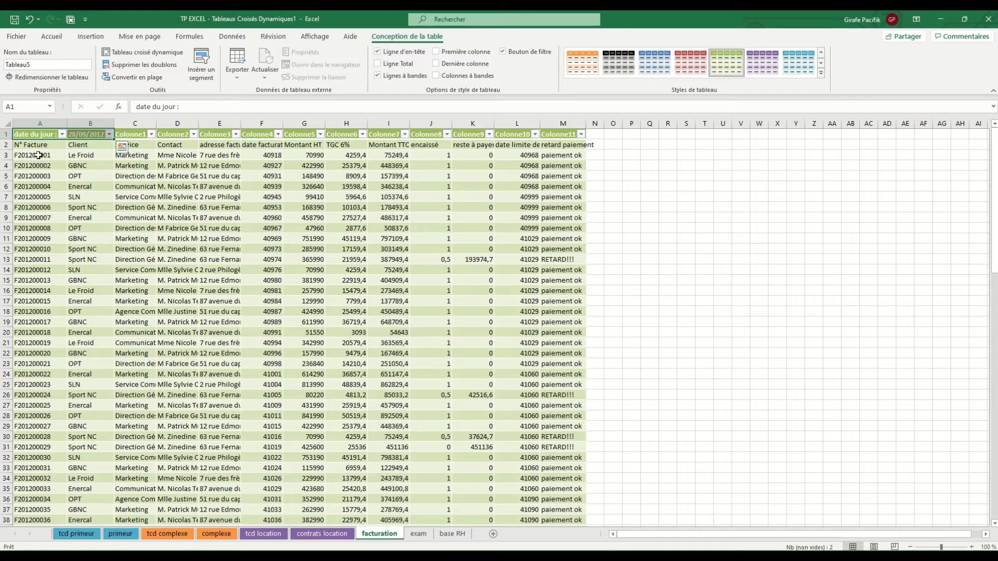
click(4, 144)
key(ctrl+z)
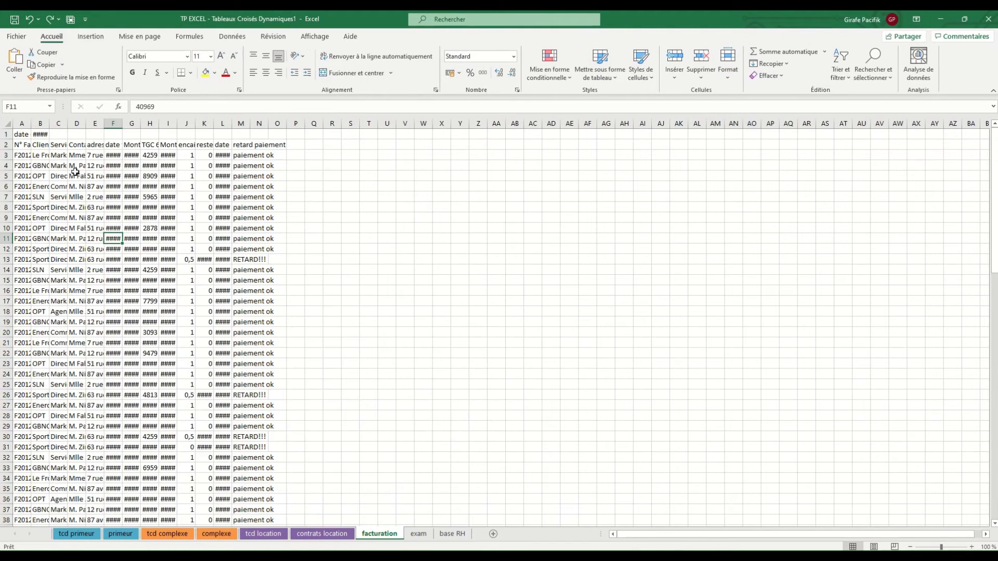
Step: Format the invoice data from the N° Facture header row down to row 102 as a table with a medium green style
key(ctrl+shift+Right)
key(ctrl+shift+Down)
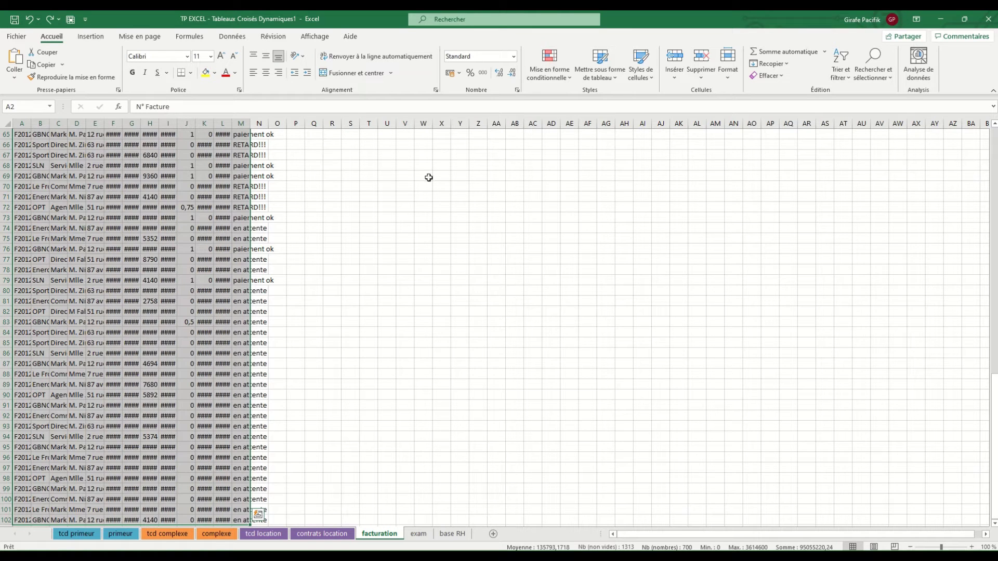
click(603, 73)
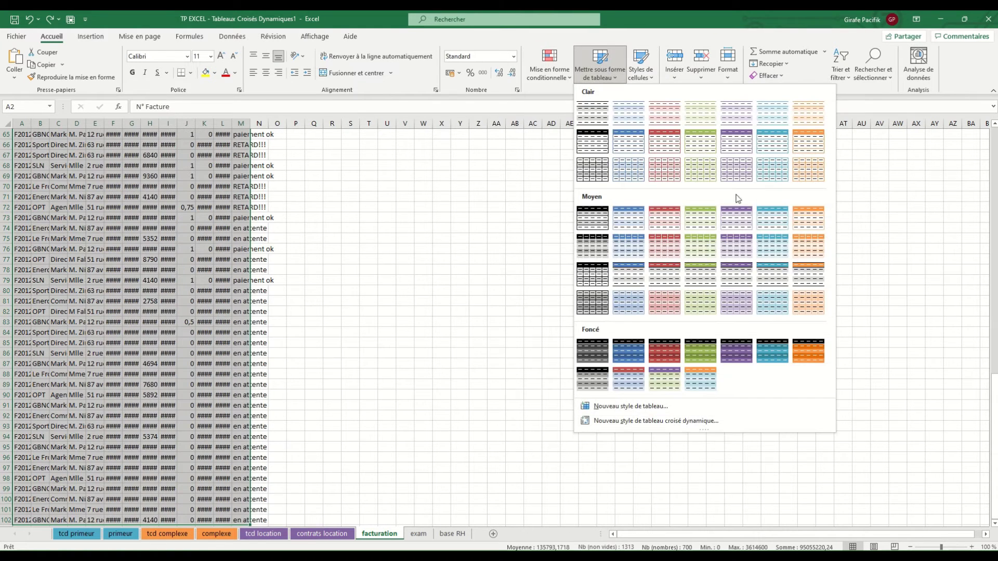
click(712, 253)
click(420, 241)
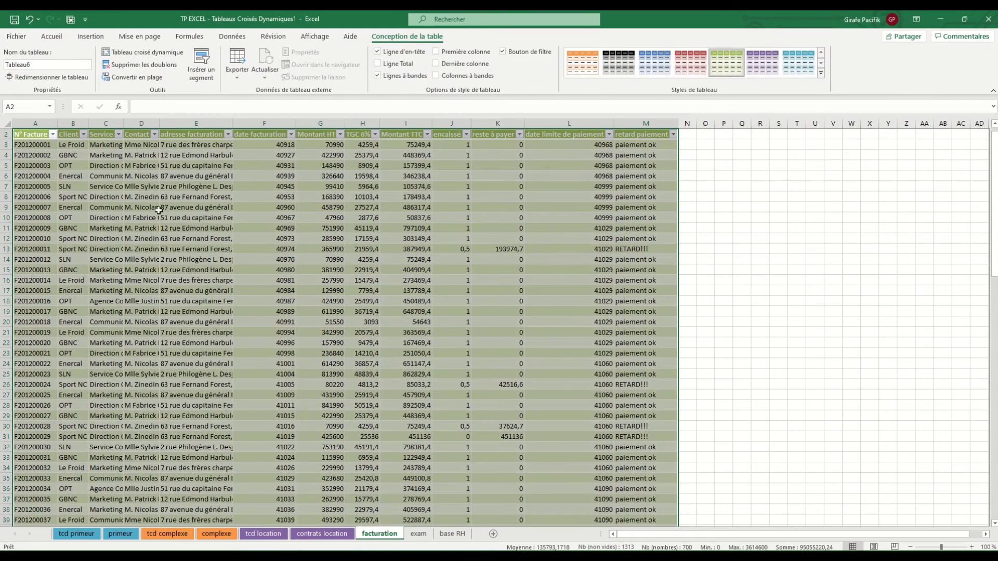
Step: Name the table tab_facturation and autofit the width of all the sheet's columns
scroll(172, 216, up, 1)
click(43, 64)
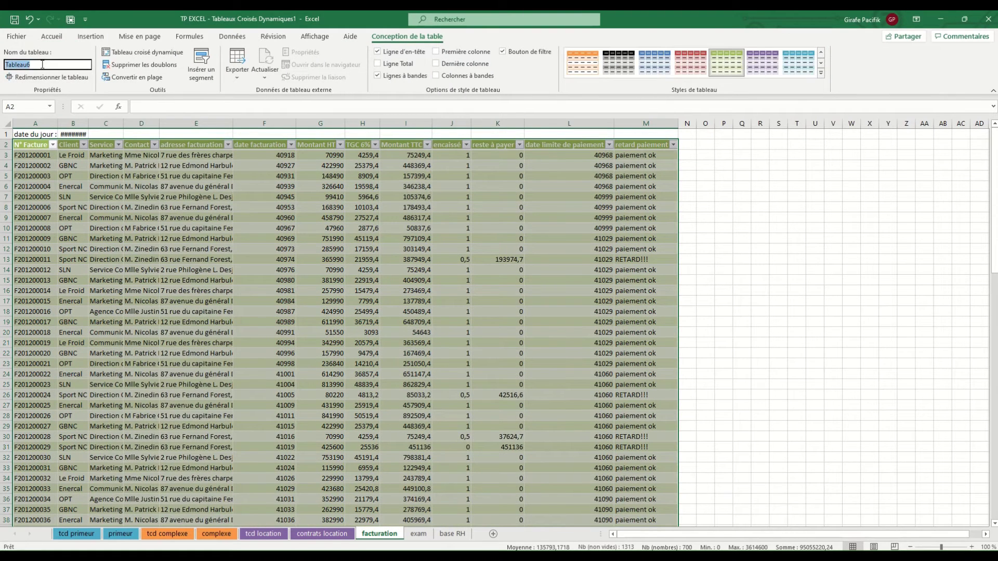
text(tab_facturation)
key(Return)
click(8, 124)
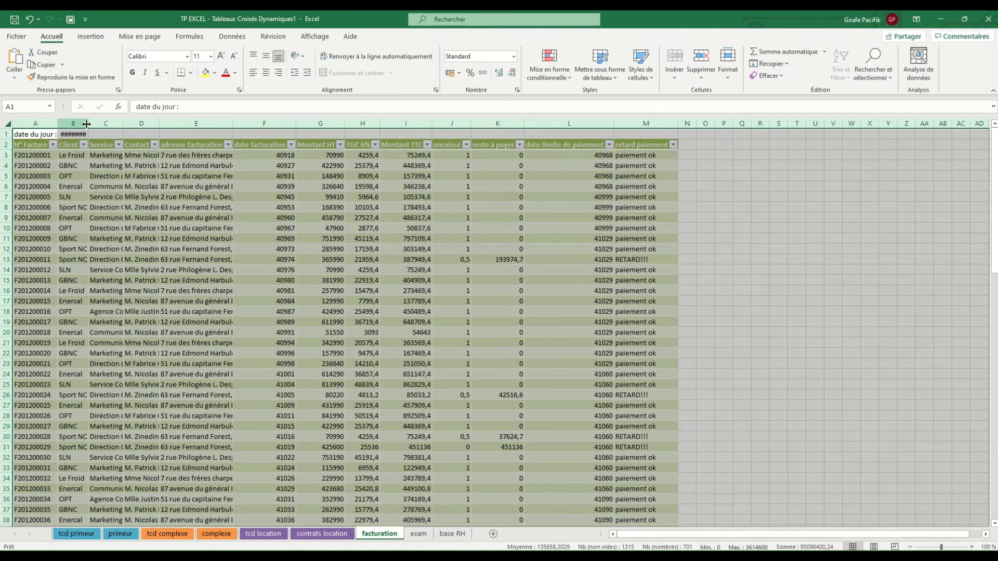
double_click(87, 124)
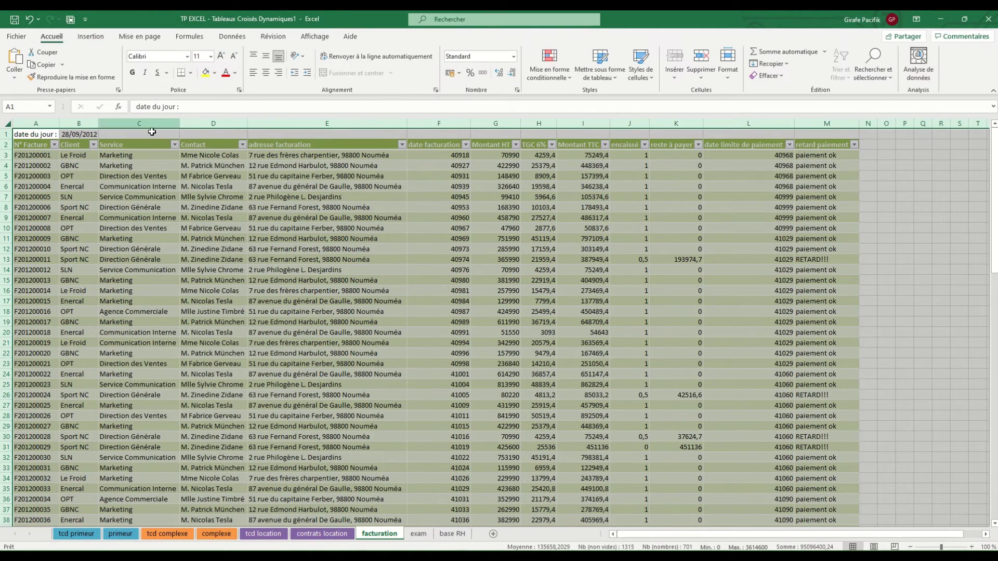
Step: Apply the Date courte format to the date facturation and date limite de paiement columns
click(440, 122)
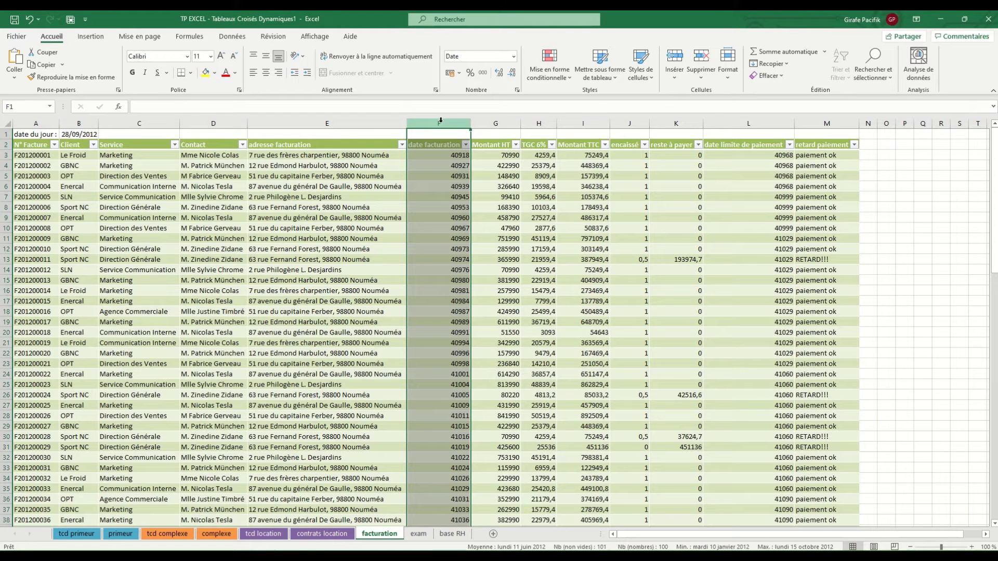
ctrl+click(754, 123)
click(513, 56)
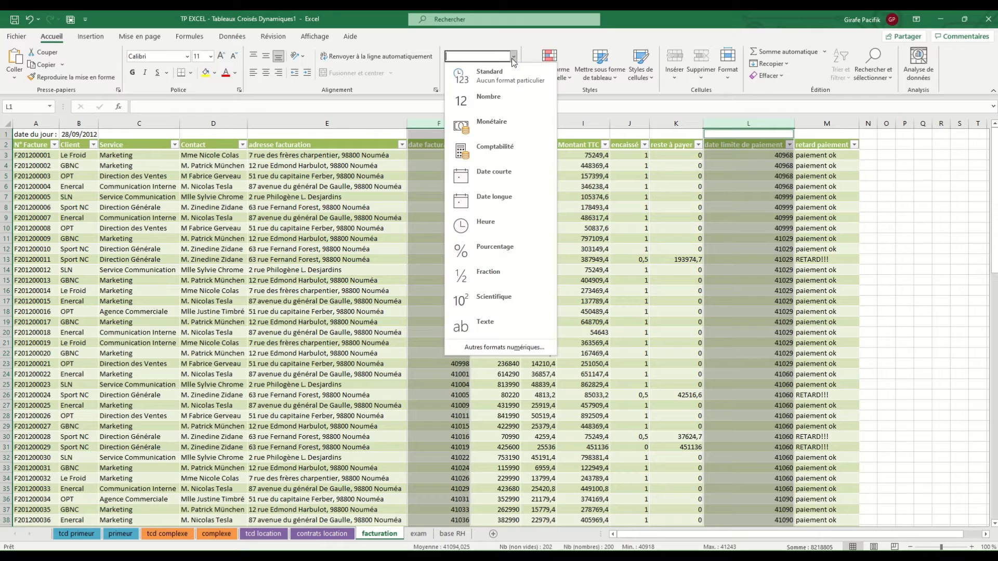
click(494, 171)
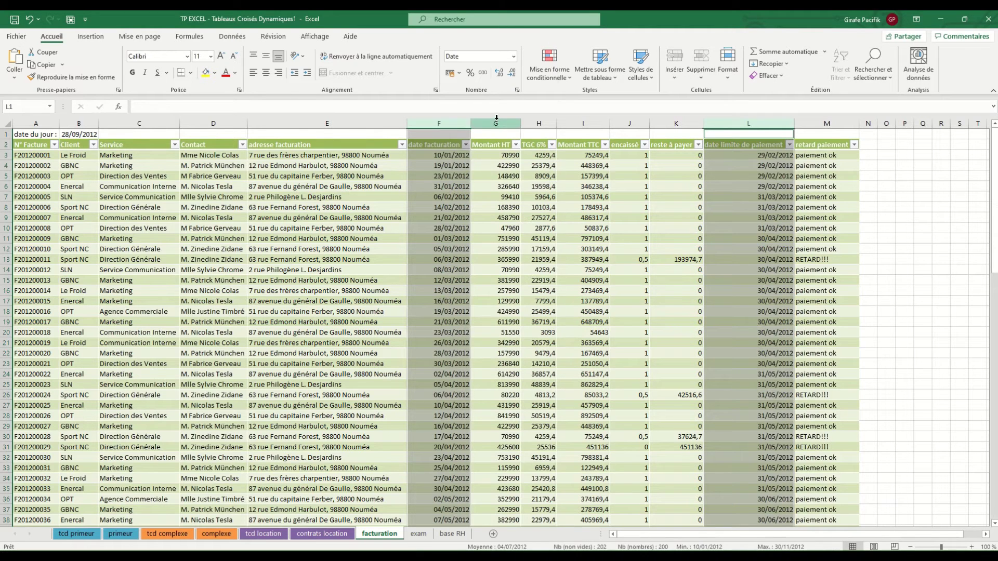
Step: Format the Montant HT, TGC 6%, Montant TTC and reste à payer columns as Monétaire with the XPF symbol
drag(495, 124, 582, 123)
ctrl+click(674, 123)
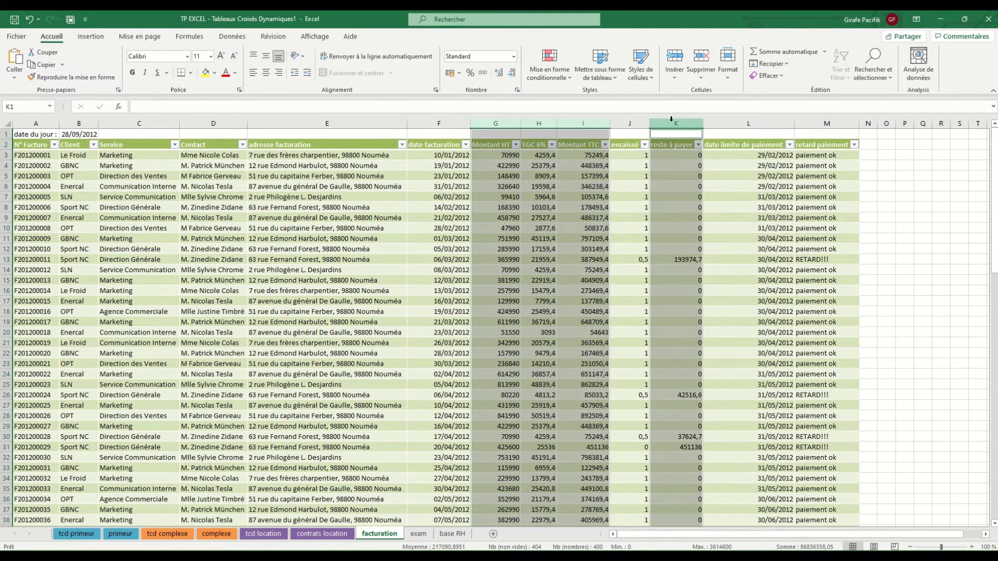
click(517, 90)
click(300, 135)
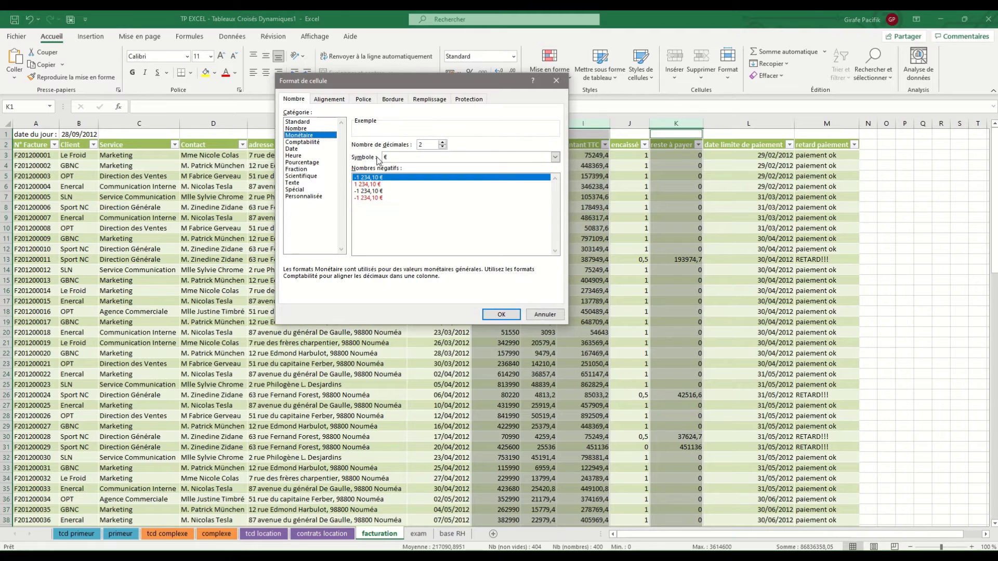
click(435, 157)
text(xpf)
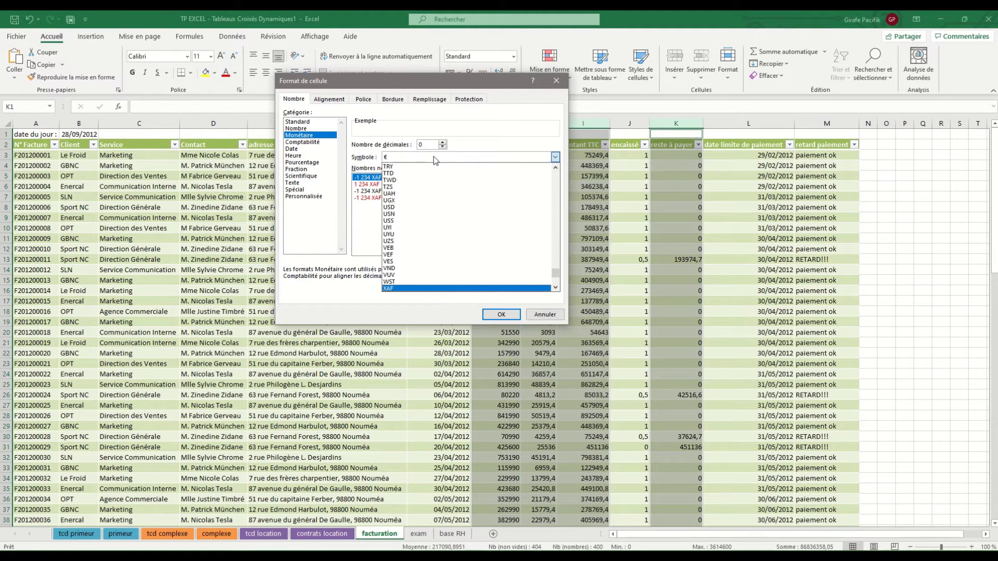
key(Return)
key(Return)
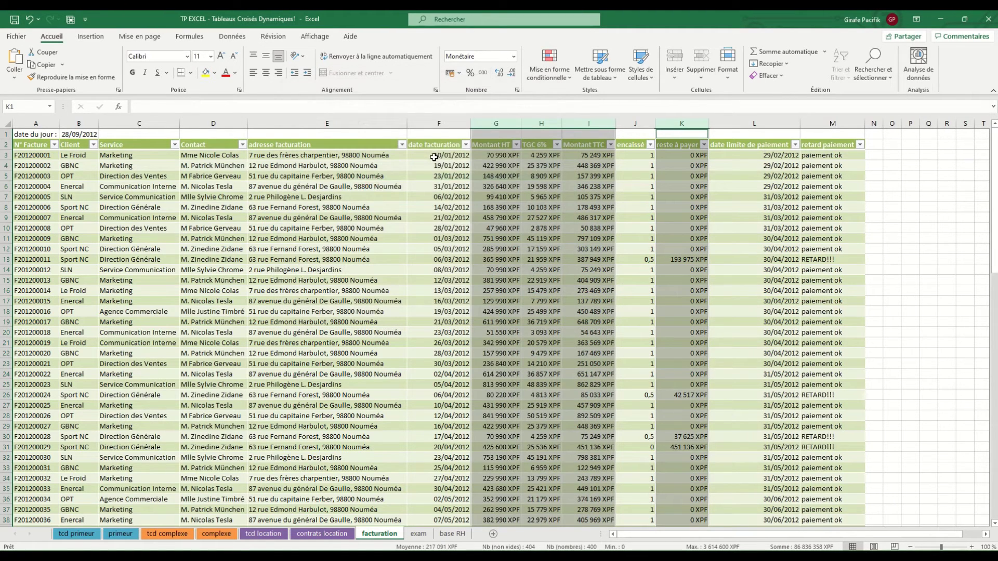
Step: Format the encaissé column as a percentage
click(635, 123)
click(471, 74)
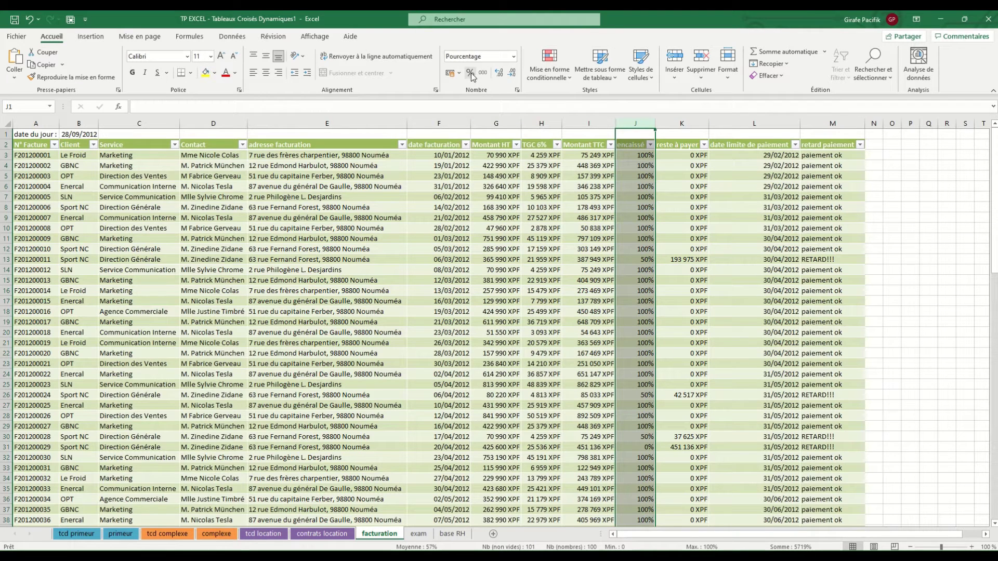
click(659, 230)
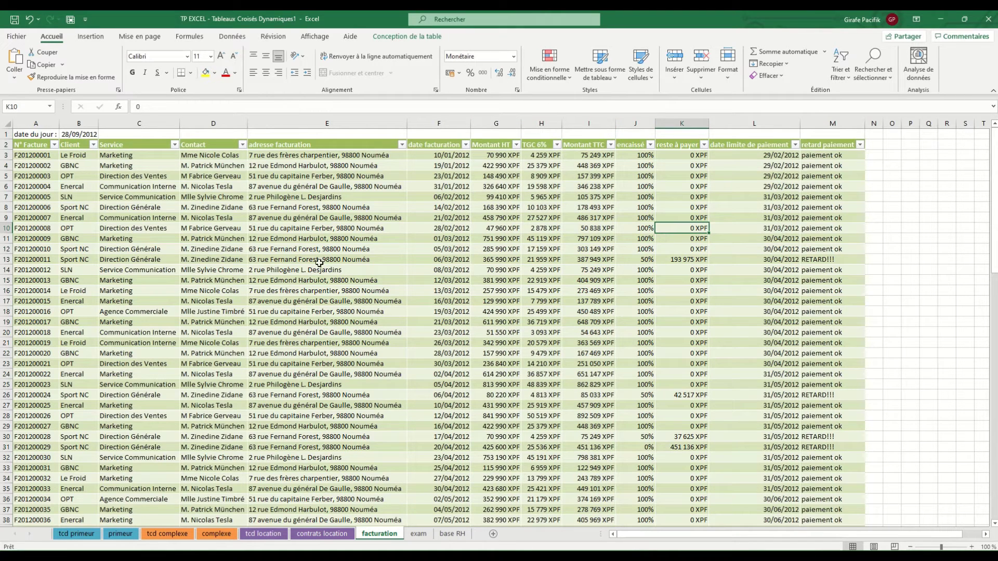
Step: Create a pivot table from tab_facturation on a new worksheet
click(428, 38)
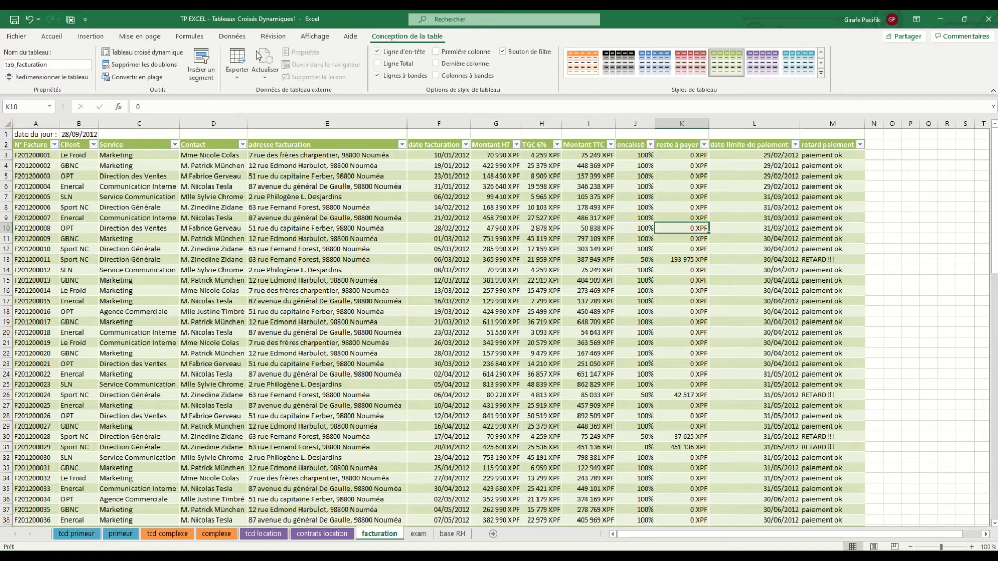
click(144, 52)
click(460, 279)
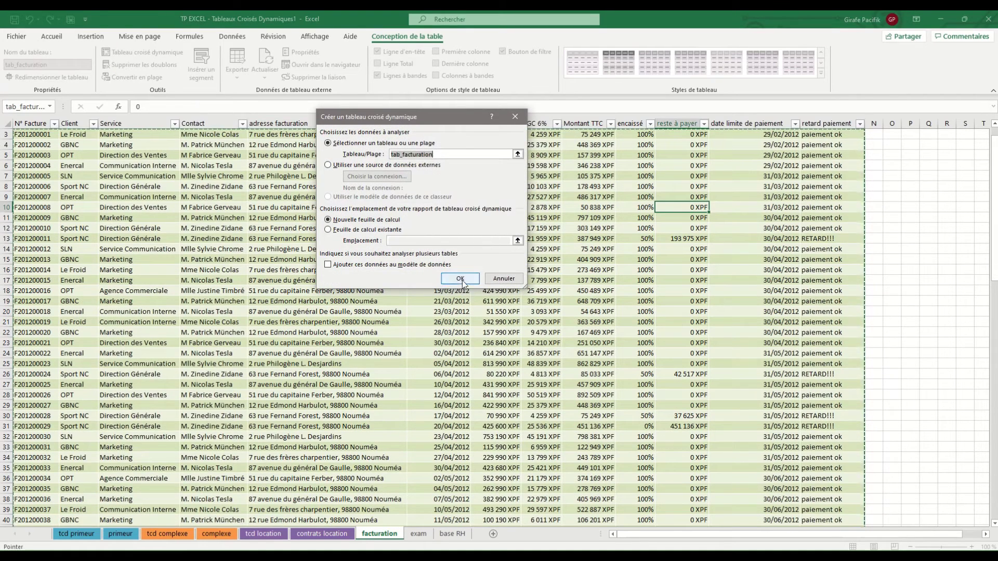
Step: Colour the sheet tabs of Feuil4 and facturation green, then ungroup the two sheets
ctrl+click(411, 534)
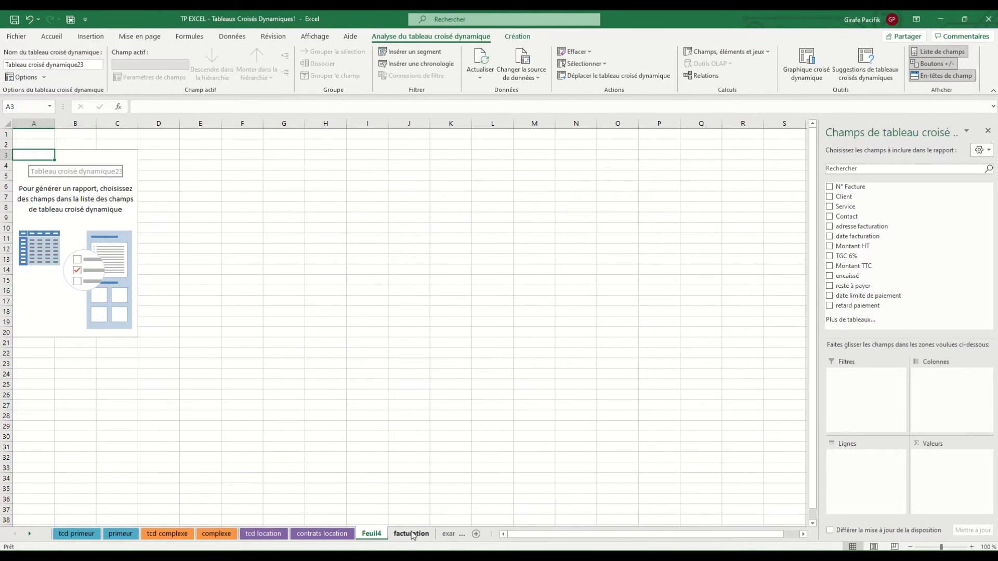
right_click(412, 534)
mouse_move(491, 463)
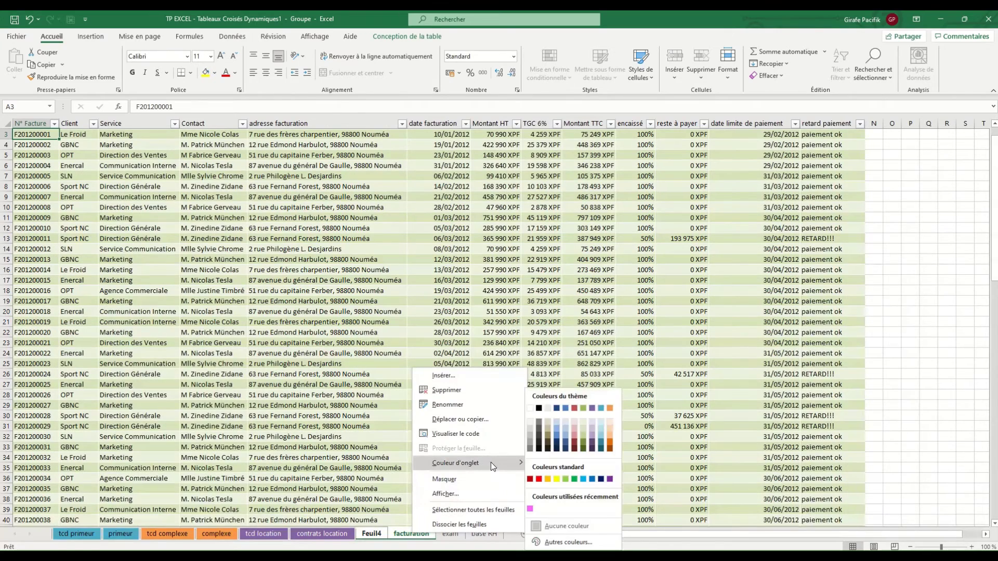
click(588, 411)
click(378, 536)
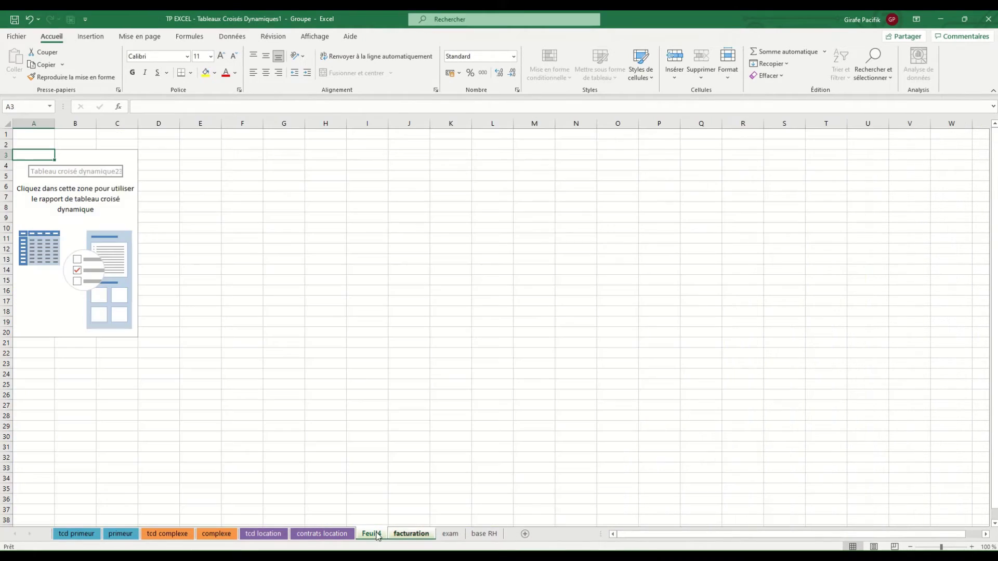
click(431, 536)
Step: Rename the sheet Feuil4 as tcd facturation
click(371, 533)
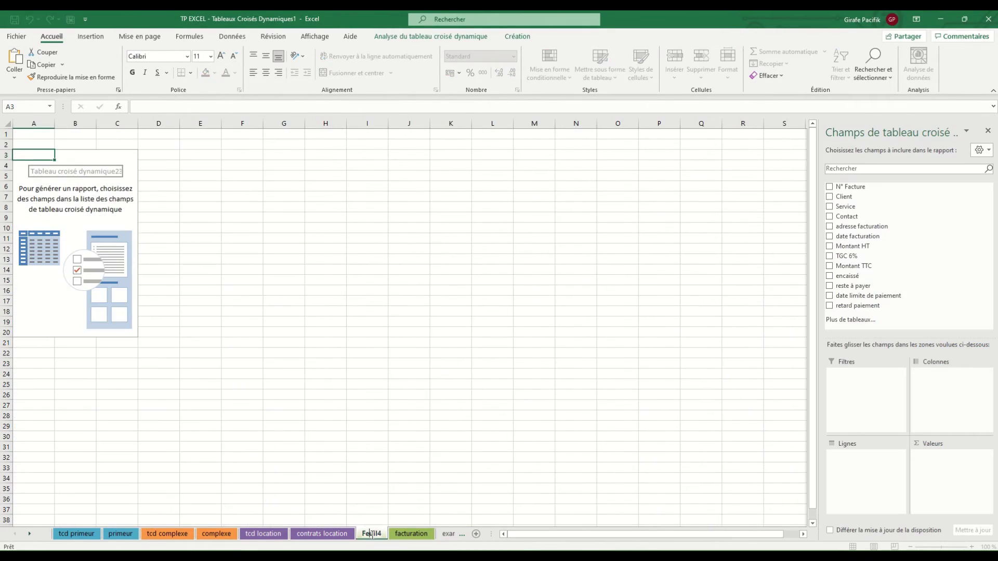
double_click(372, 534)
text(t)
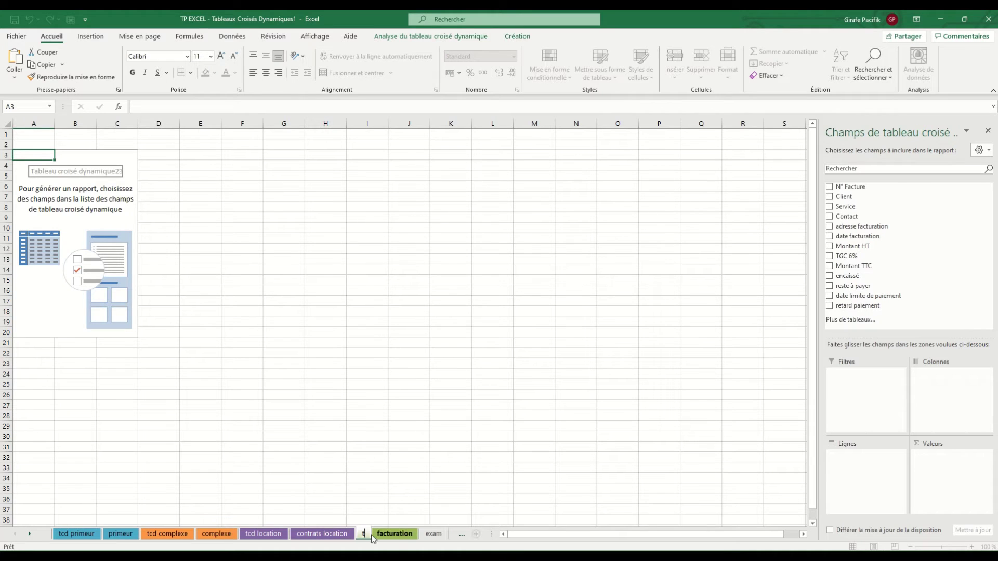
text(cd facturatio)
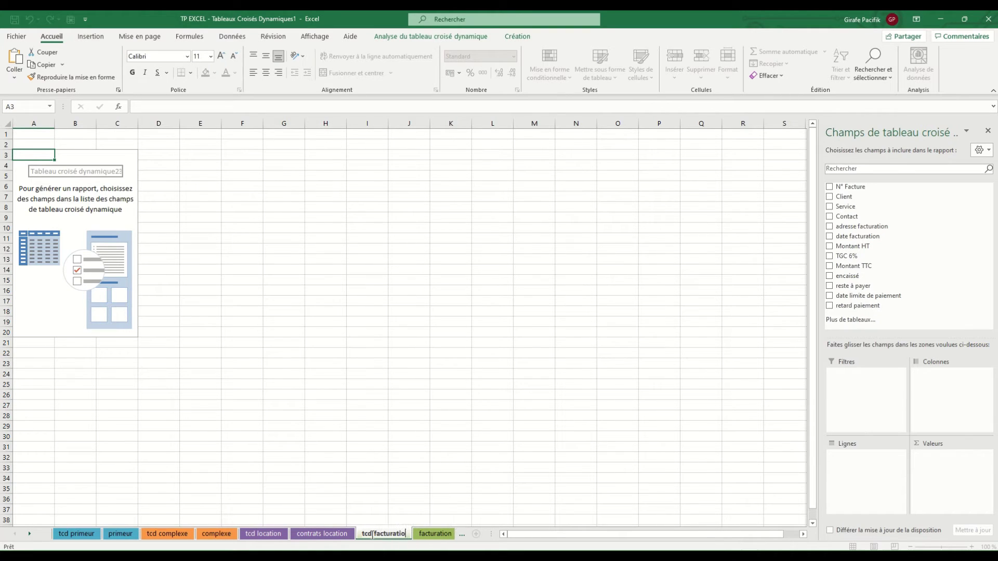
text(n)
key(Return)
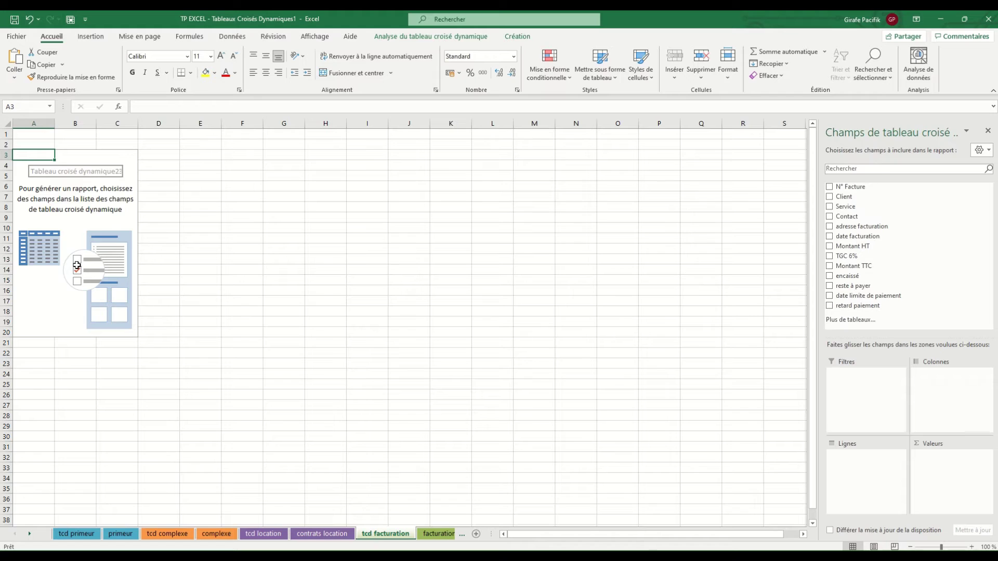
Step: Build the pivot table with Service as rows and the sum of Montant HT as values
click(78, 229)
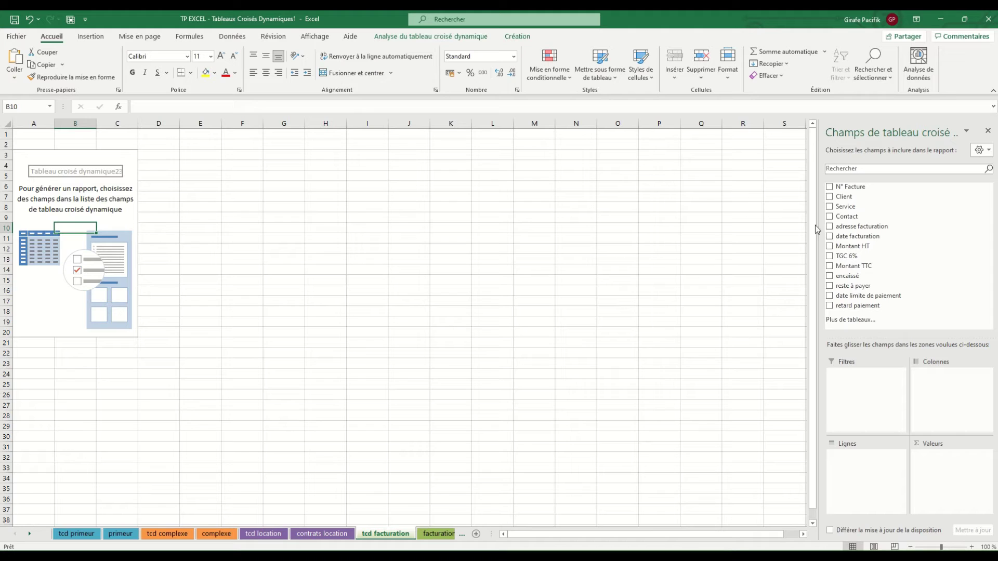
drag(846, 207, 887, 470)
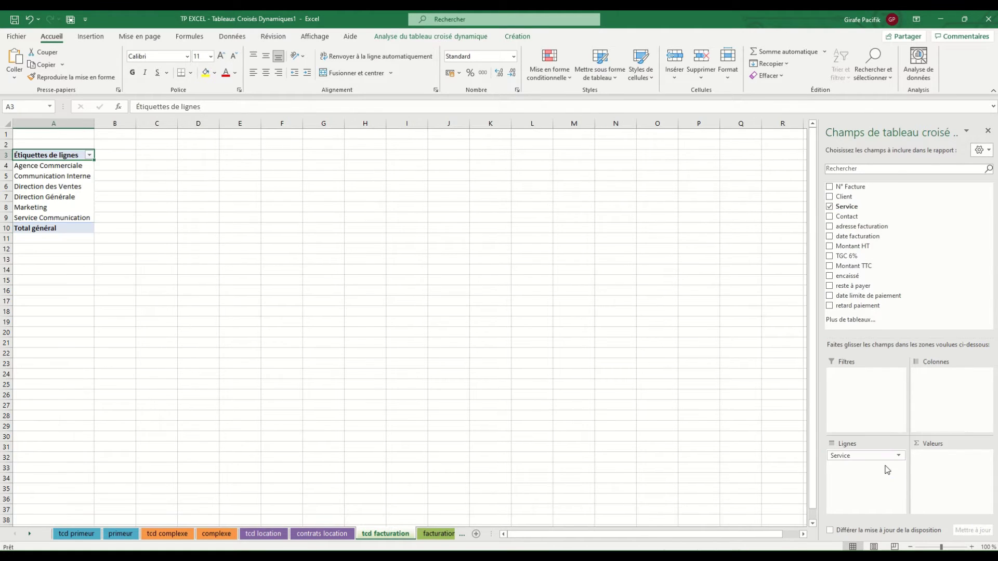
drag(869, 246, 946, 462)
Step: Format column B as currency with zero decimals and the XPF symbol
click(143, 119)
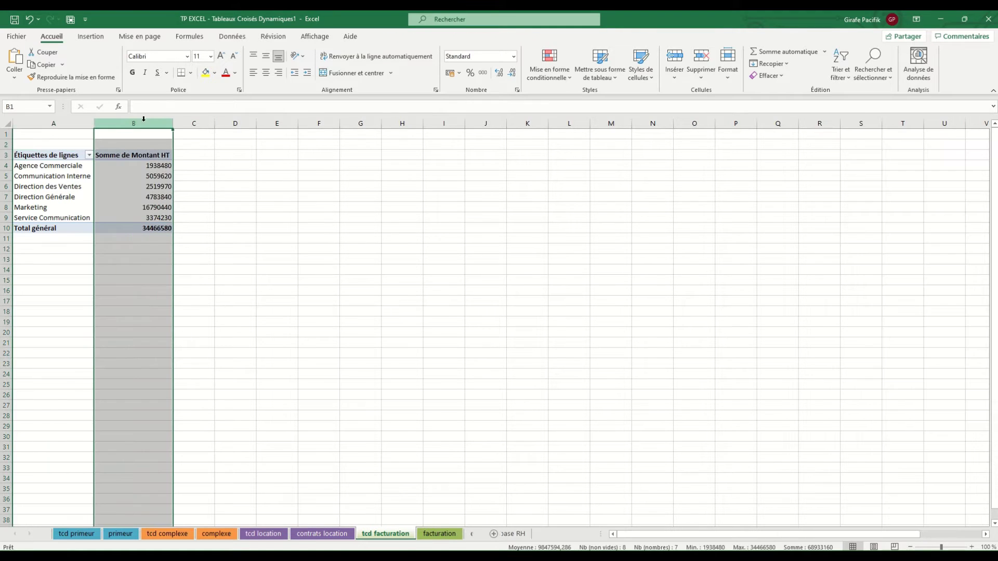
click(513, 56)
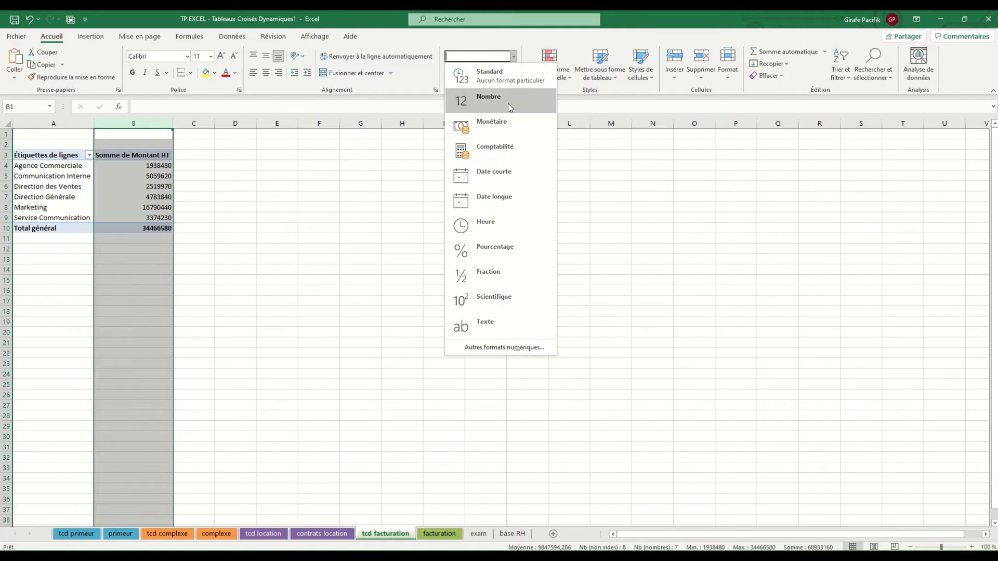
click(494, 126)
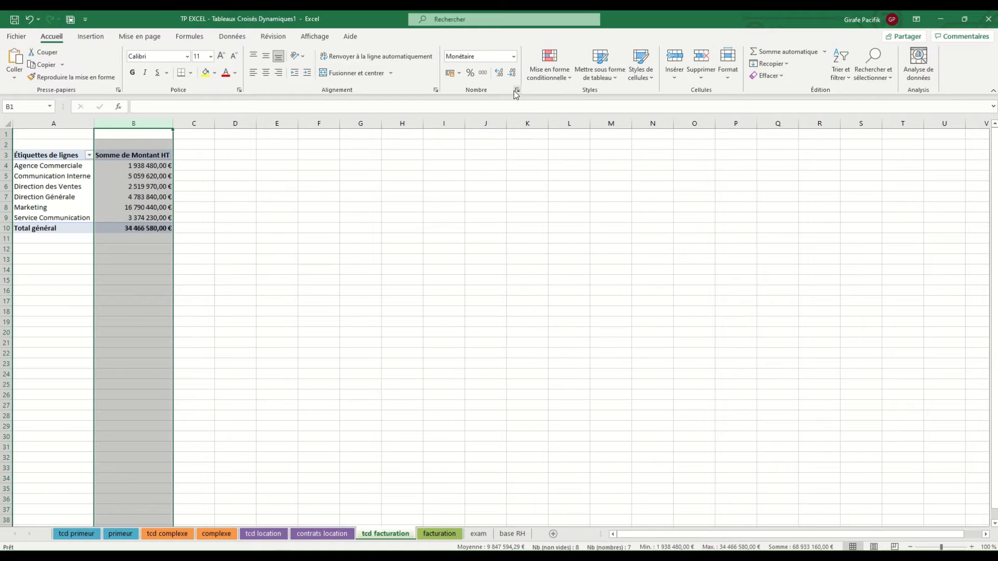
click(518, 91)
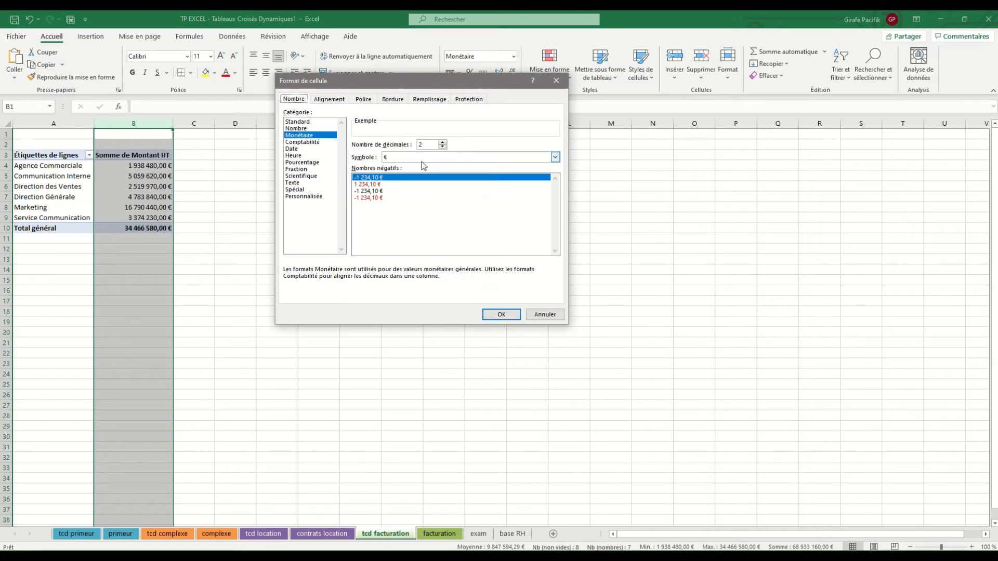
double_click(445, 147)
click(442, 153)
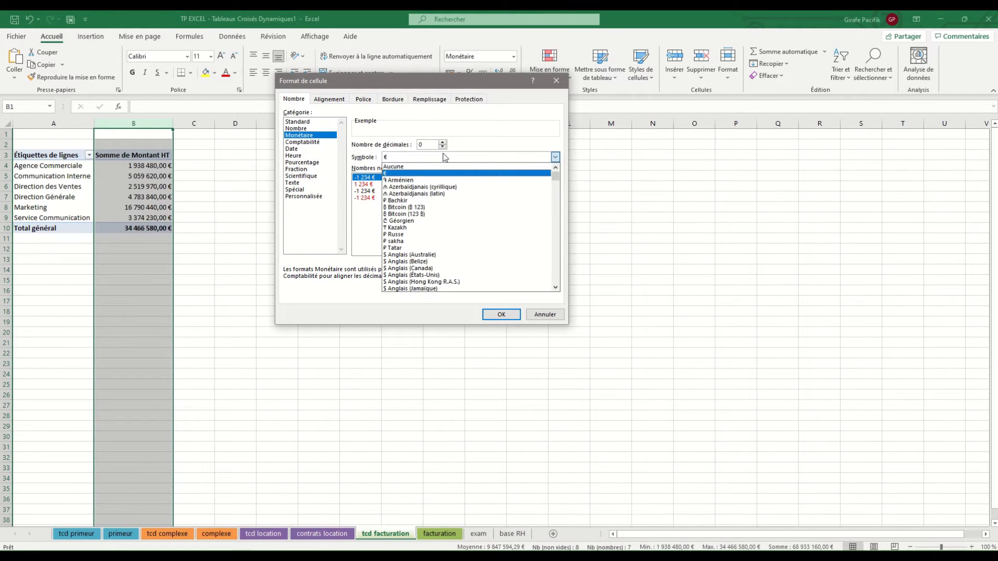
text(xpf)
key(Return)
key(Return)
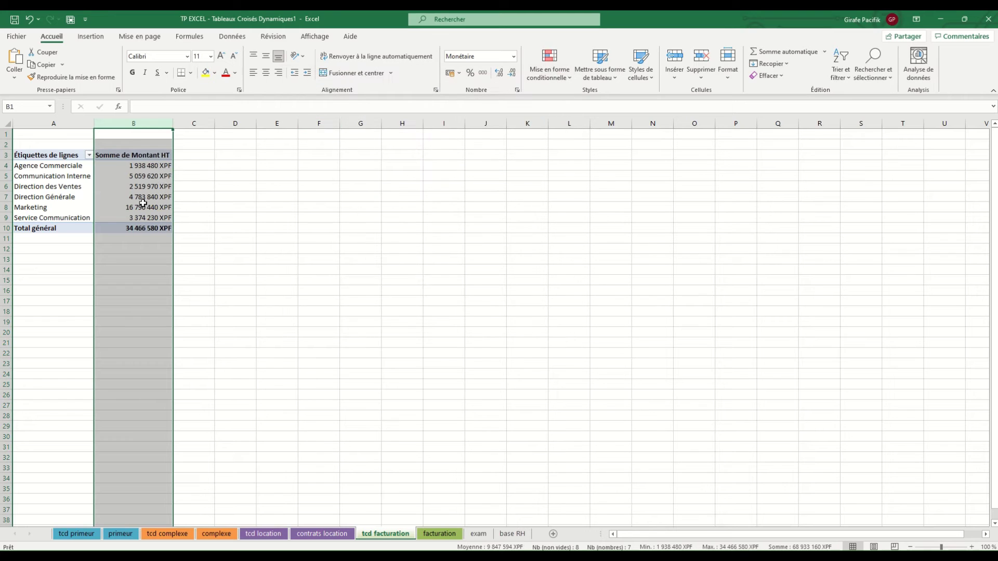
Step: Apply a dark green pivot table style with black header and total rows to the Service pivot table
drag(143, 203, 143, 197)
click(517, 36)
click(541, 80)
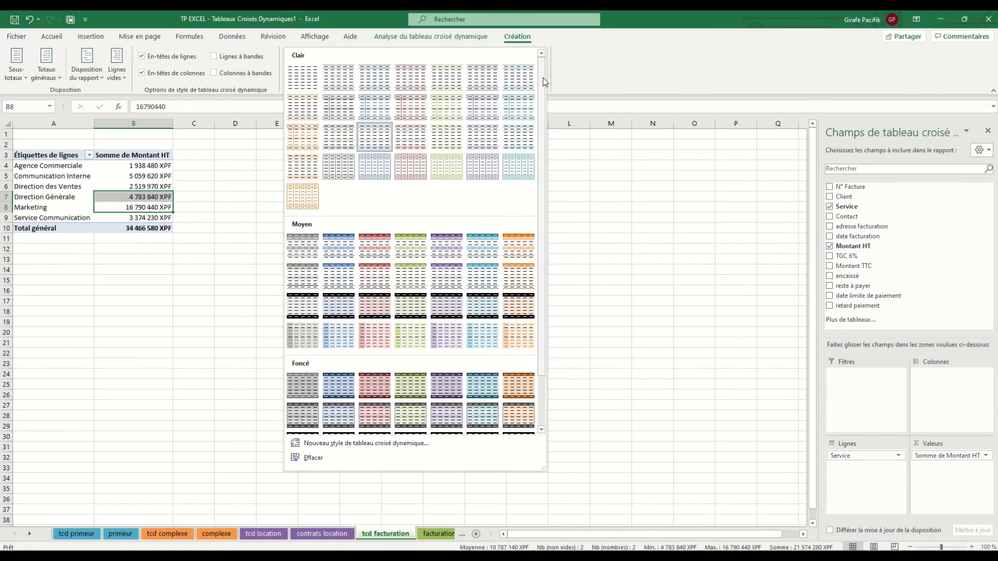
scroll(518, 167, down, 2)
click(446, 326)
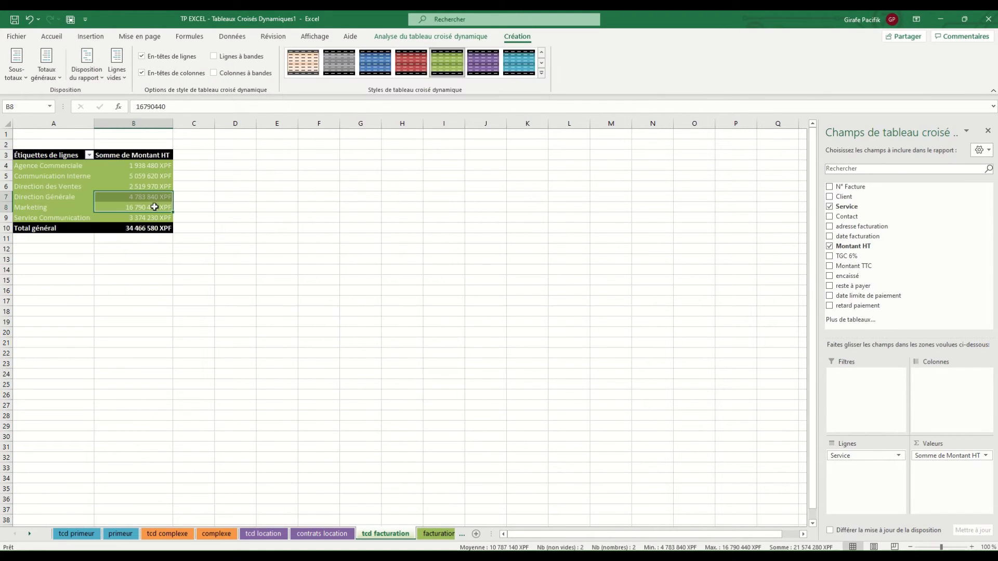
Step: Rename the pivot table's value header as Cumul CA HT and autofit column B
click(139, 156)
text(Cu)
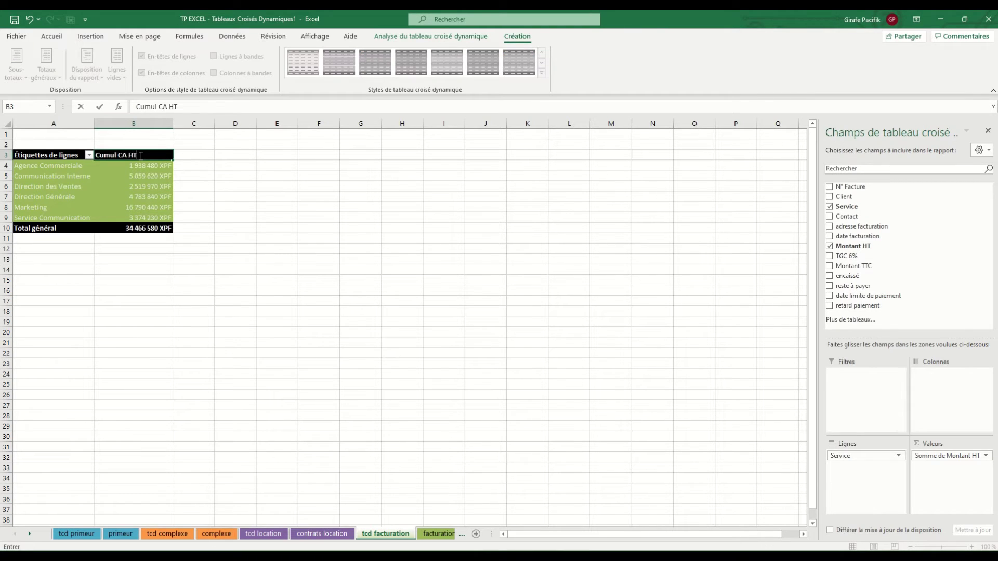
text(mul CA HT)
key(Return)
double_click(173, 121)
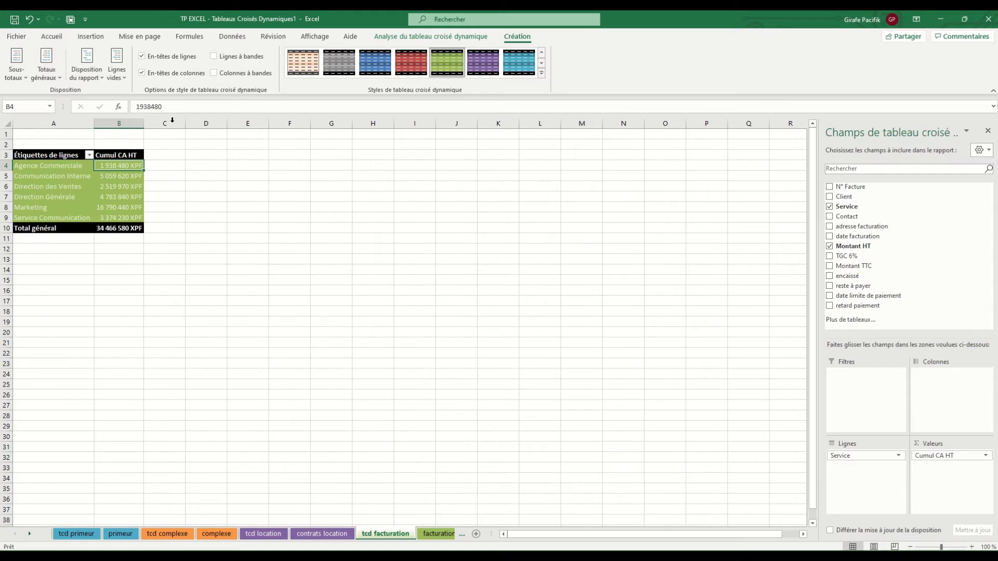
Step: Rename the pivot table's row labels header in A3 as Service
click(65, 155)
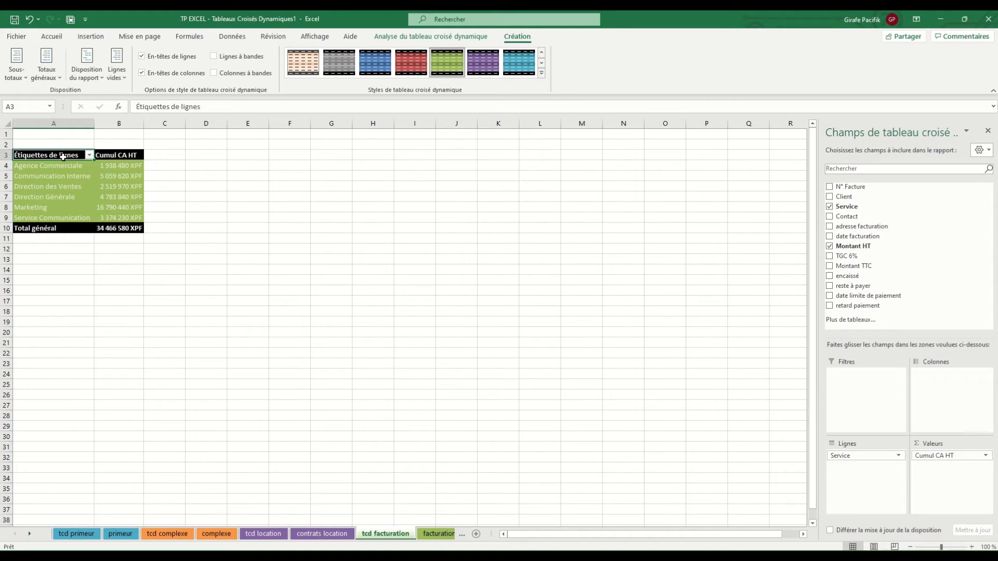
text(Serv)
key(Return)
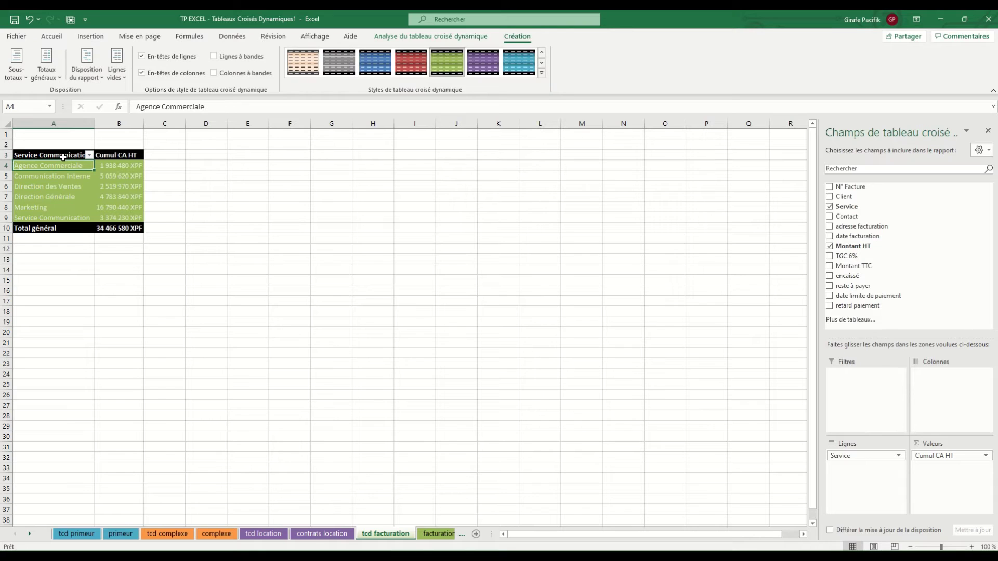
click(63, 157)
drag(163, 107, 213, 107)
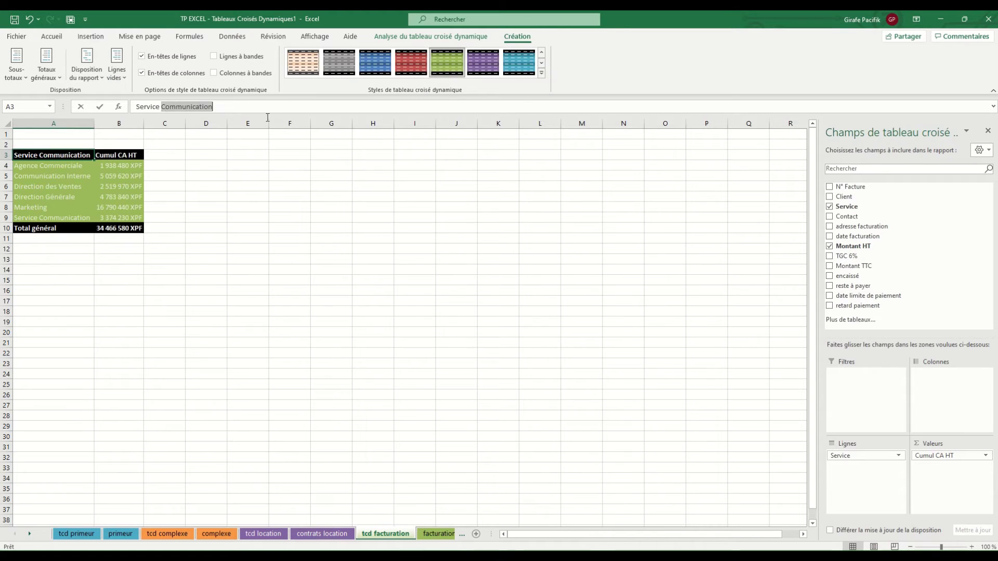
key(BackSpace)
key(Return)
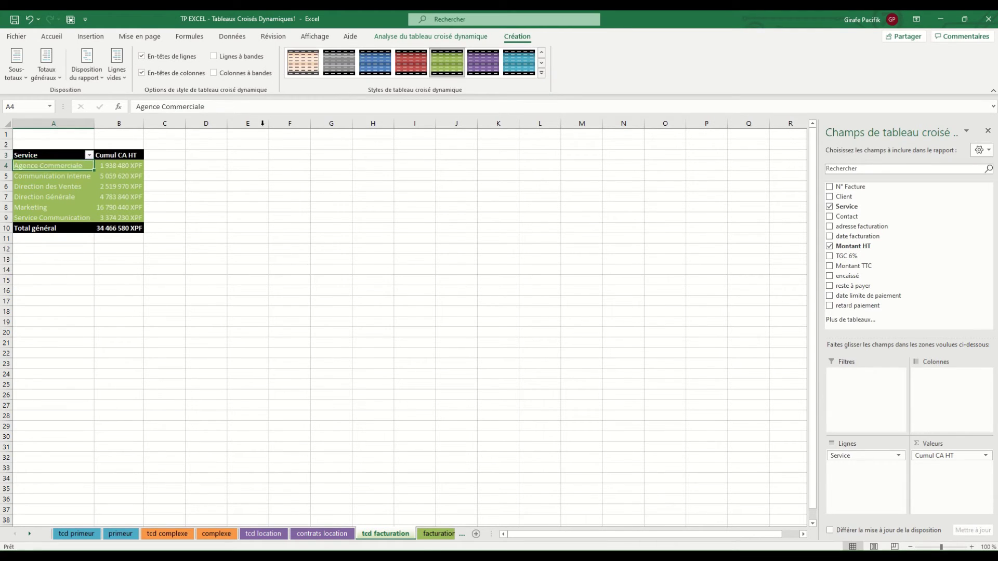
Step: Enter the exercise label a) in cell A2, above the pivot table
click(68, 142)
text(a))
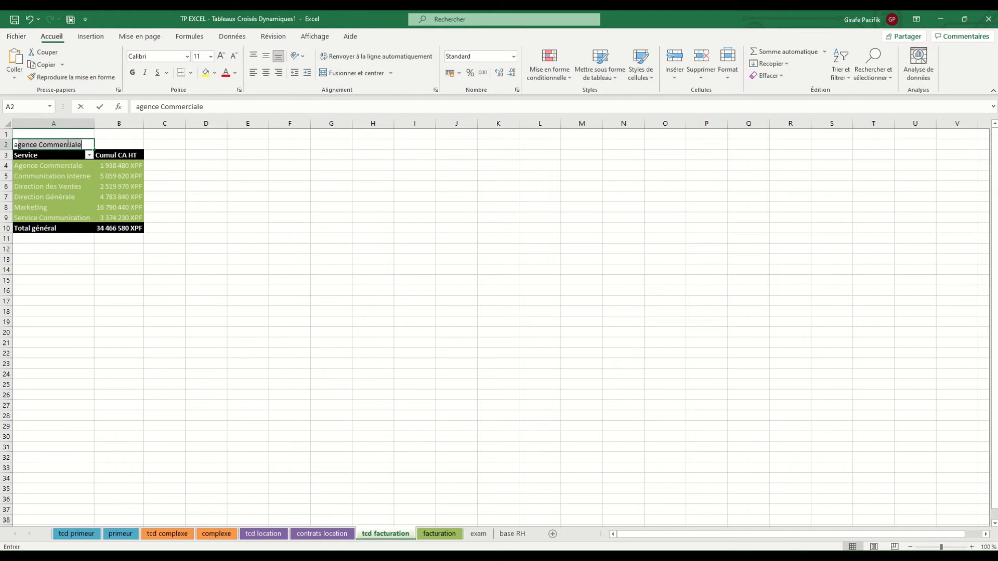
key(Return)
Step: Copy the Service pivot table to A15 and label the copy b) in cell A14
click(53, 182)
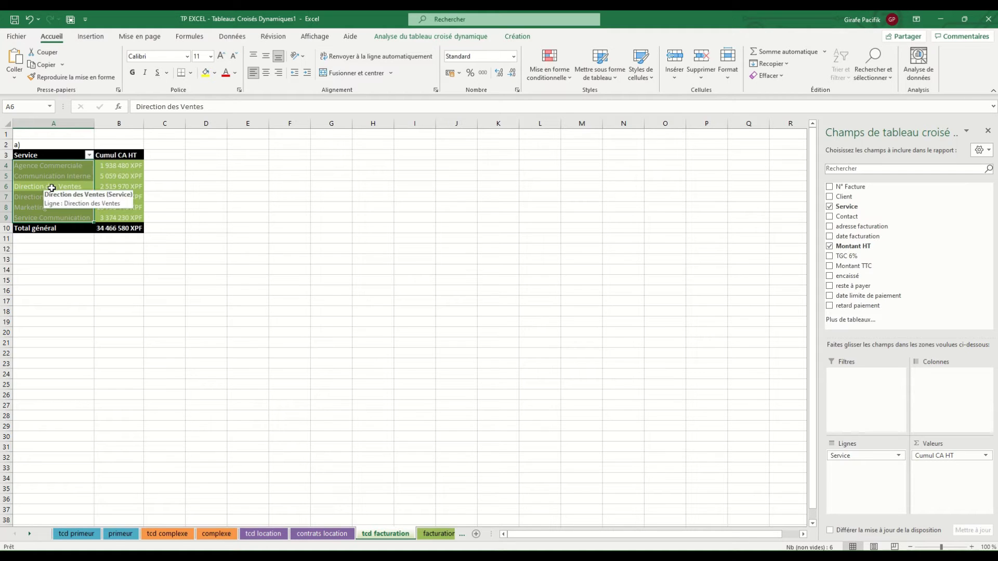
drag(47, 157, 118, 240)
key(ctrl+c)
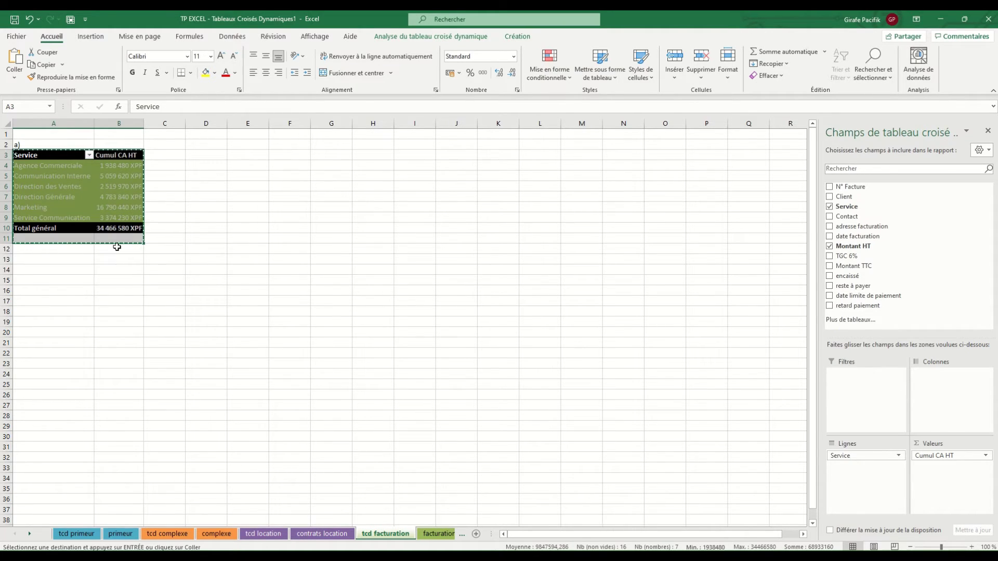
click(64, 279)
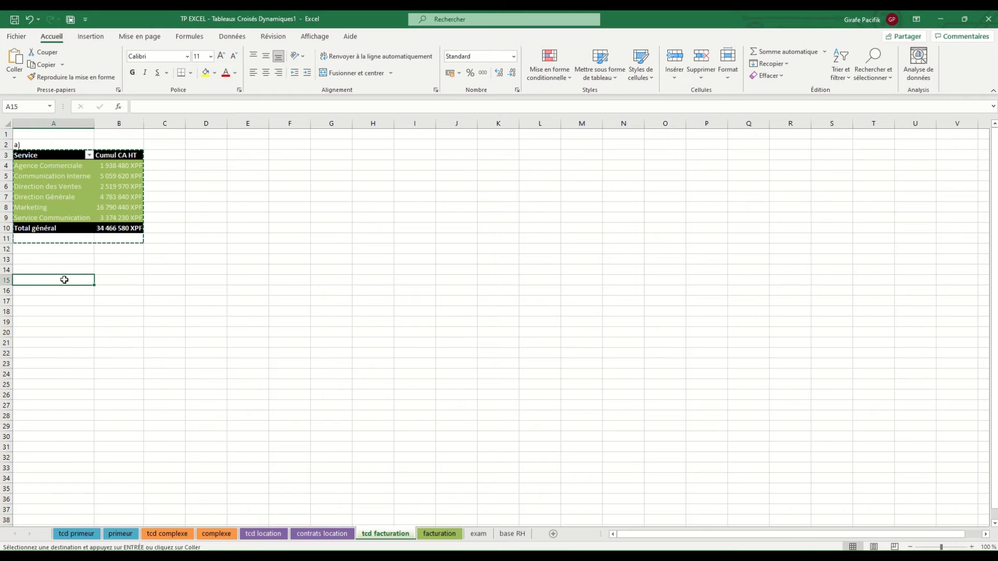
key(ctrl+v)
click(64, 269)
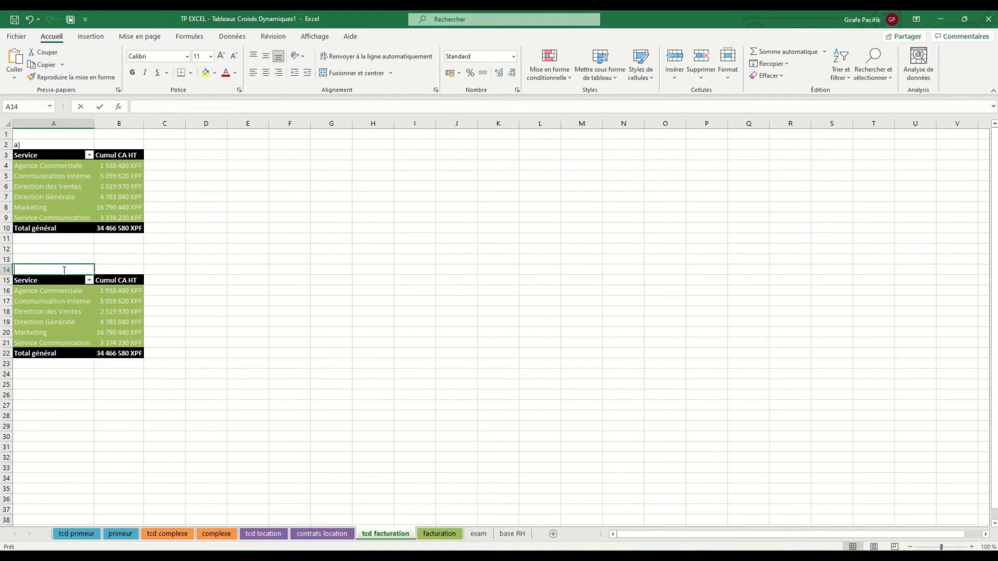
text(b))
key(Return)
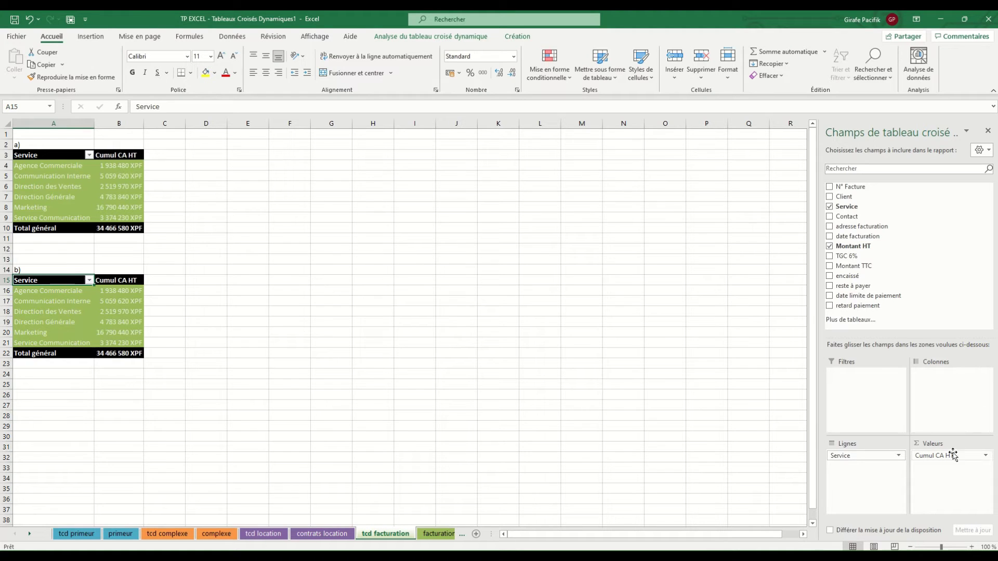
Step: Rebuild pivot table b) with only Mois, grouped from date facturation, as rows and the sum of Montant TTC as values
drag(952, 455, 760, 420)
drag(843, 456, 681, 379)
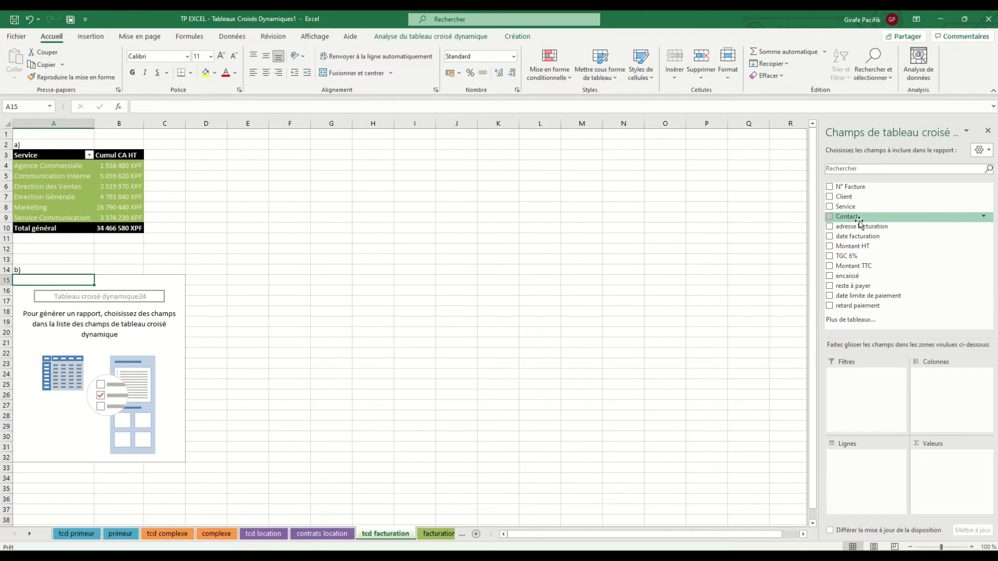
drag(863, 236, 887, 464)
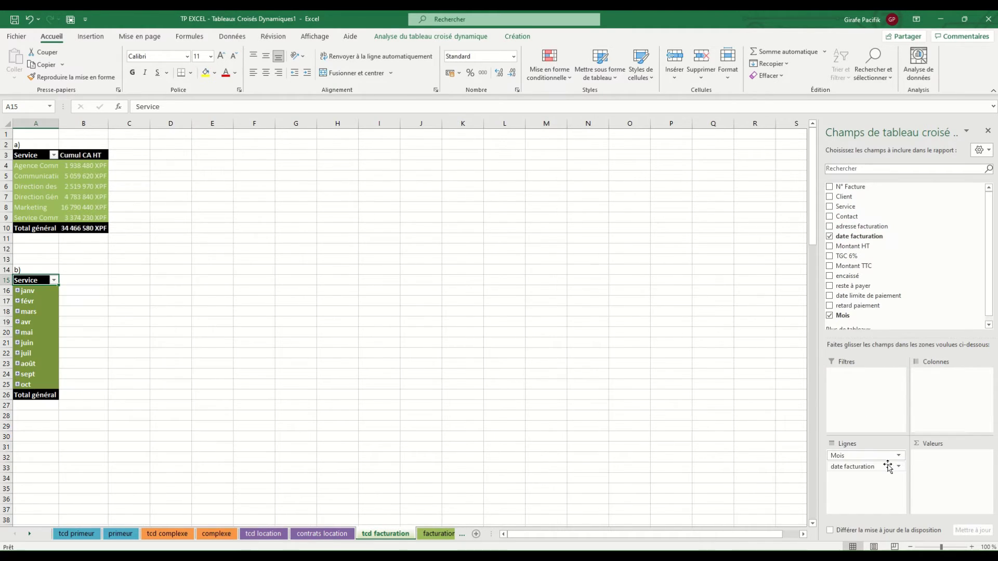
drag(633, 428, 613, 420)
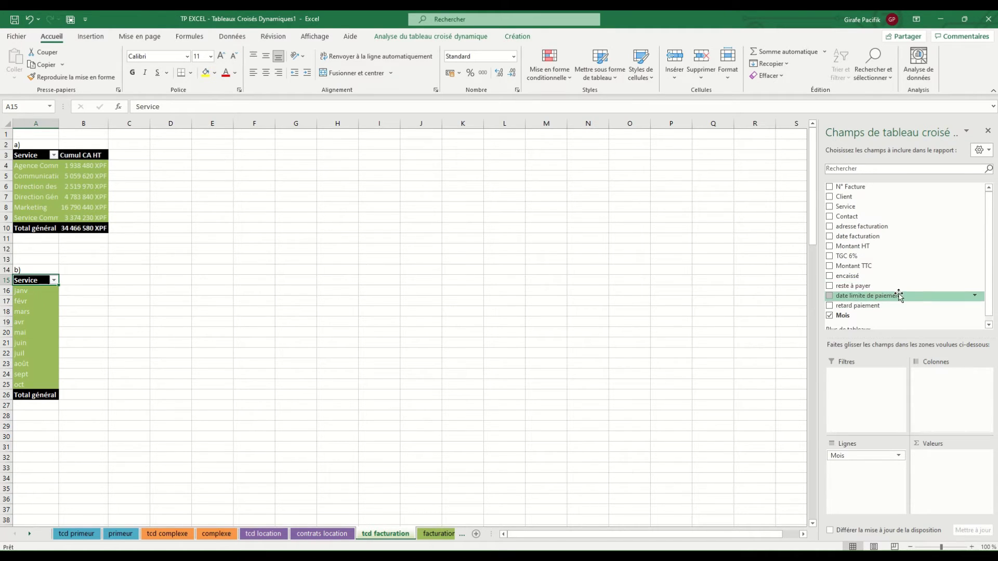
drag(868, 266, 953, 485)
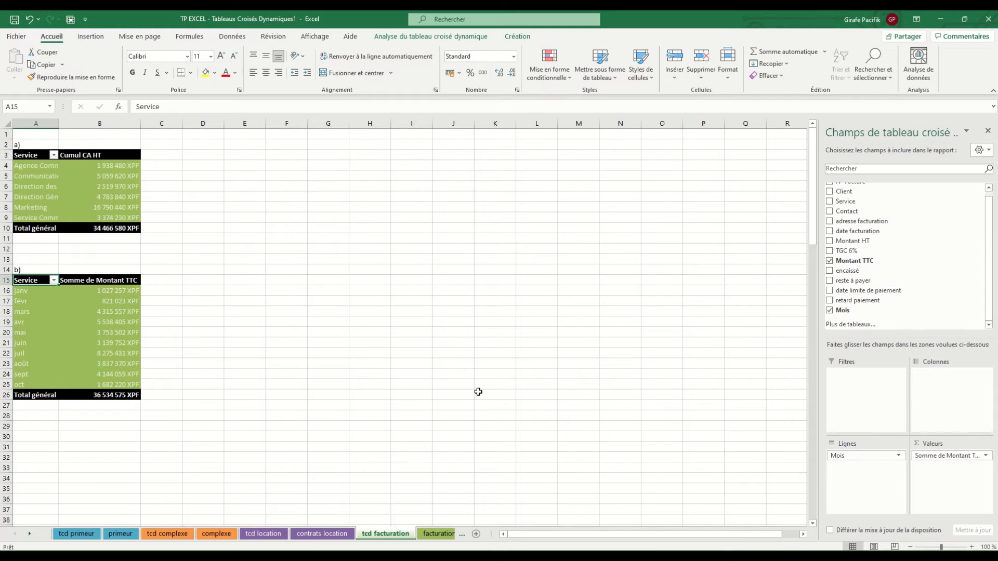
Step: Insert a line pivot chart (Courbe) from pivot table b)
click(83, 322)
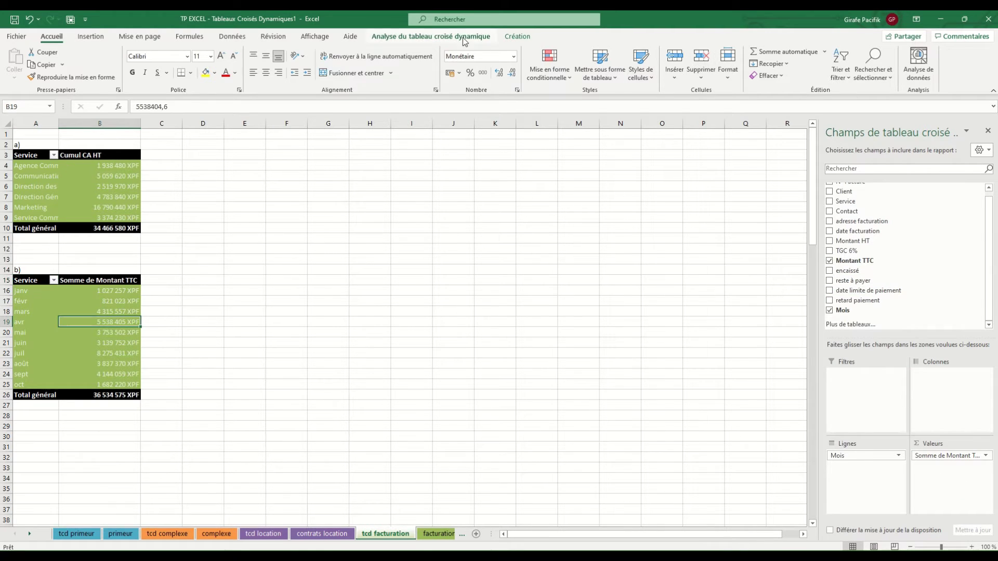
click(430, 36)
click(806, 65)
click(375, 205)
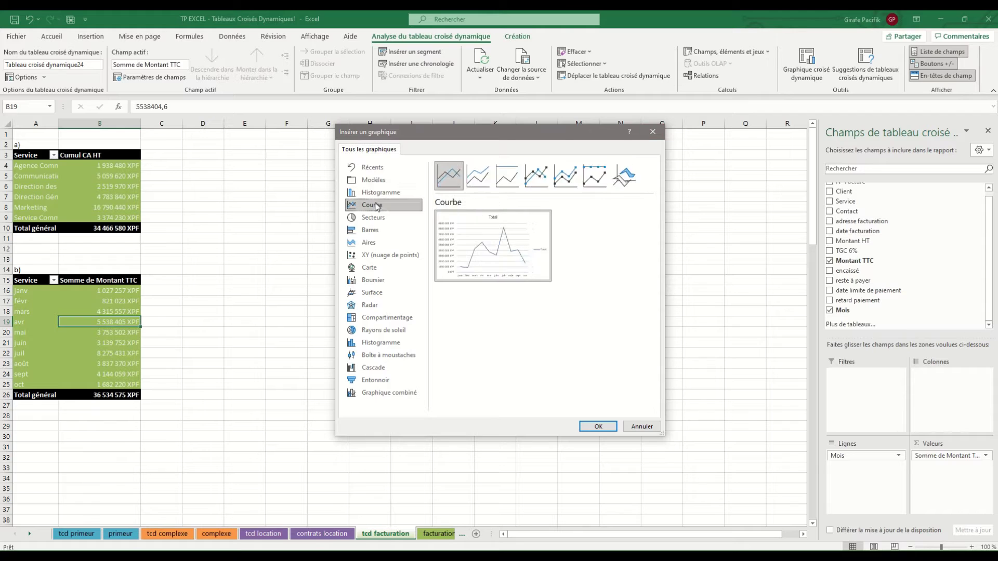
mouse_move(485, 242)
click(598, 427)
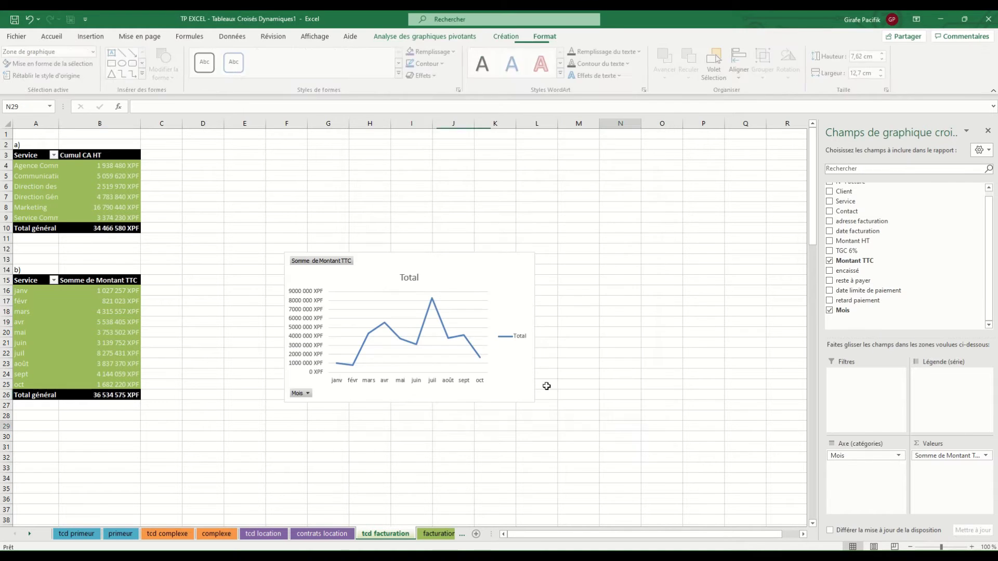
Step: Delete the line chart's title and move the chart beside pivot table b)
click(619, 426)
click(415, 283)
drag(457, 260, 348, 270)
Step: Apply the dark grey background chart style to the line chart
click(506, 36)
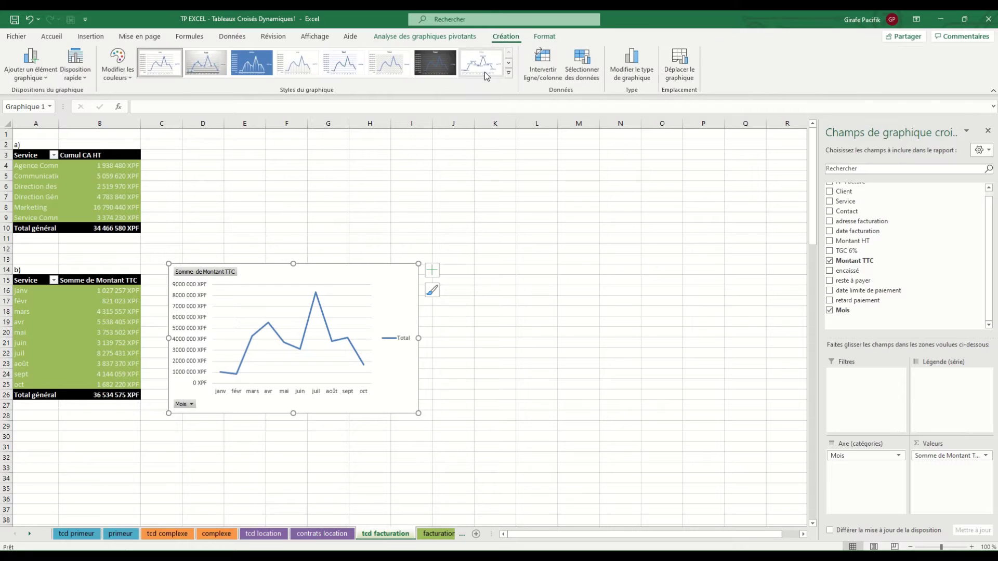
click(438, 63)
click(326, 324)
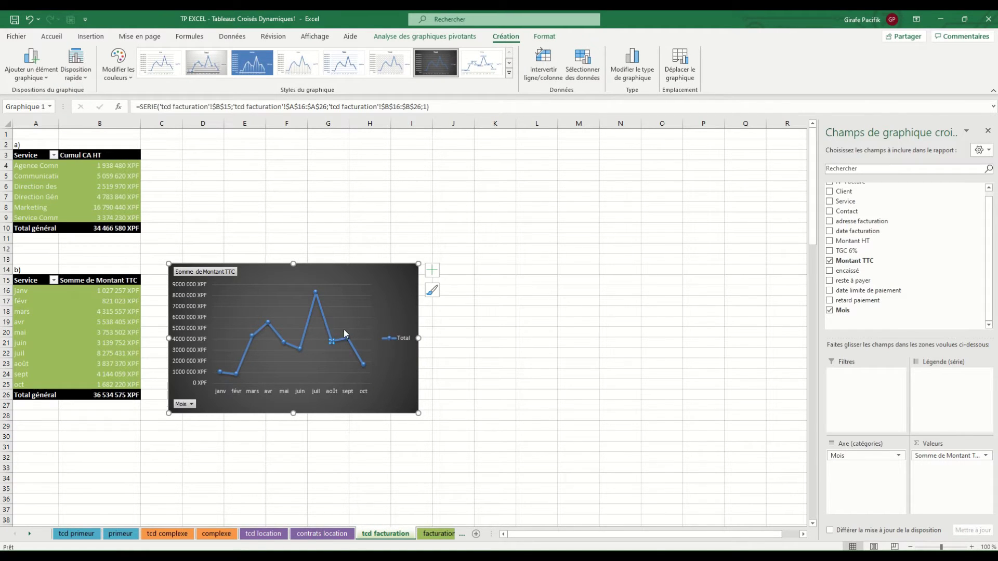
click(106, 321)
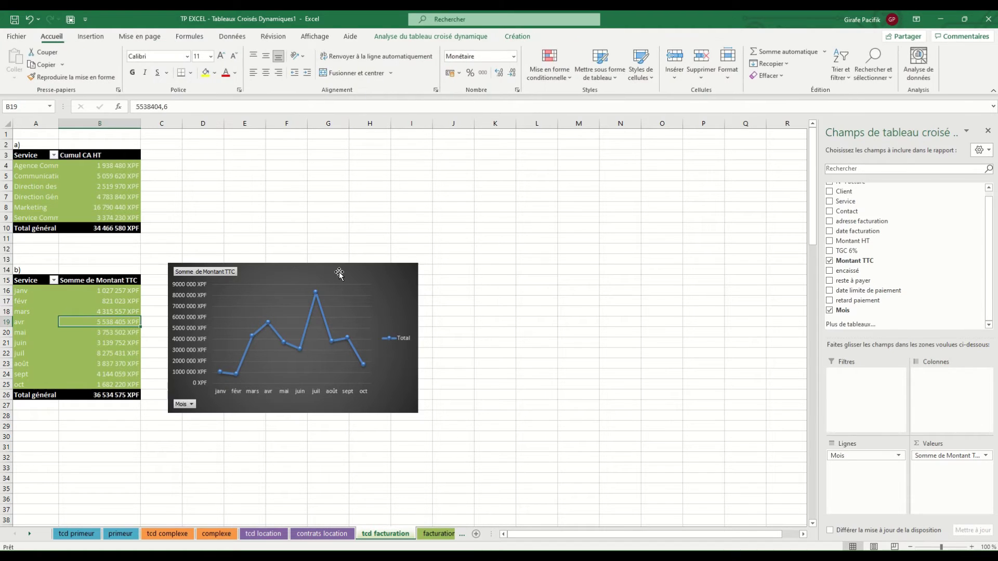
Step: Shift the line chart closer to pivot table b) and apply the green monochrome colour palette
drag(339, 271, 318, 273)
click(118, 65)
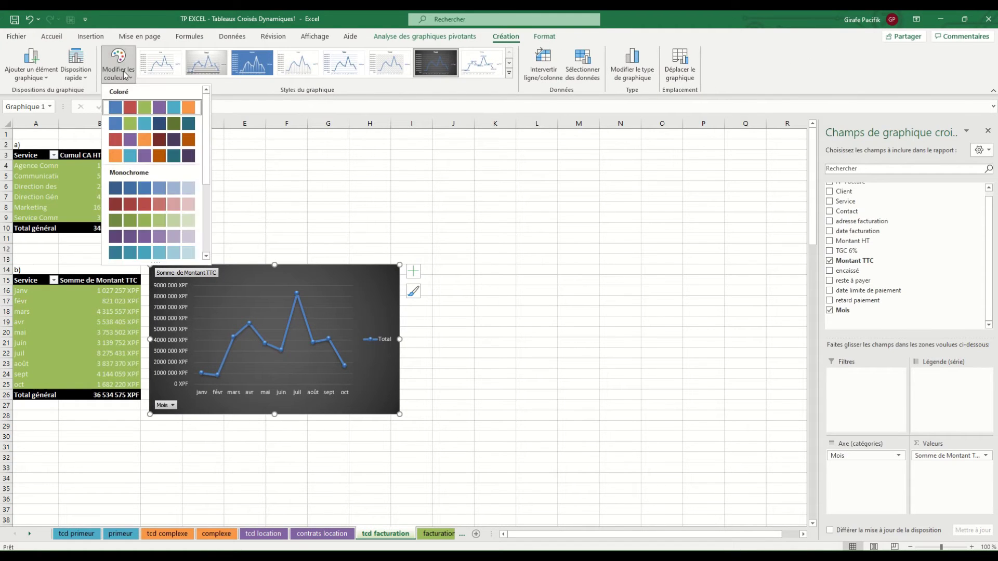
click(142, 225)
Step: Copy pivot table b) with its label to A34 and change the copy's label to c)
click(102, 322)
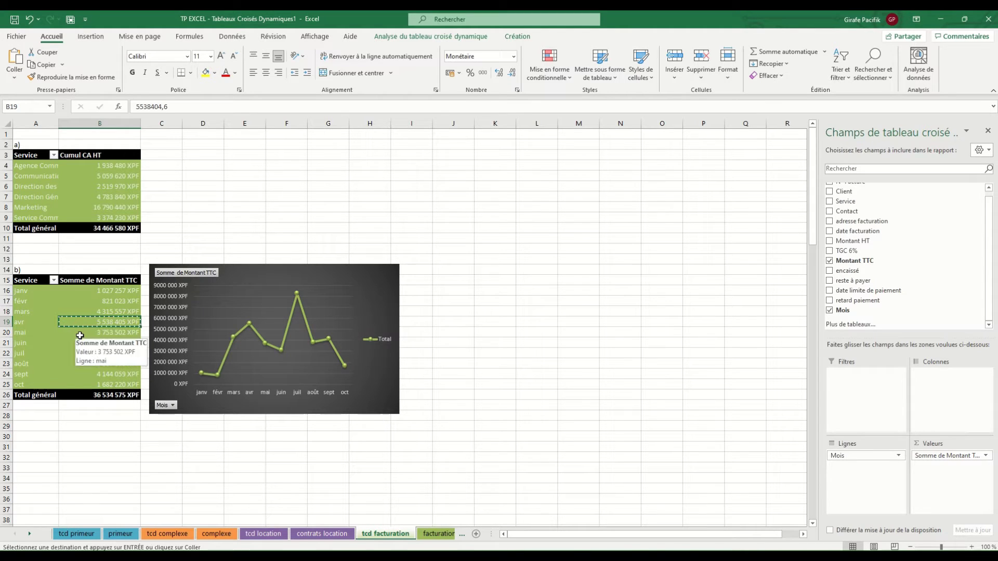
key(ctrl+a)
key(ctrl+c)
click(40, 477)
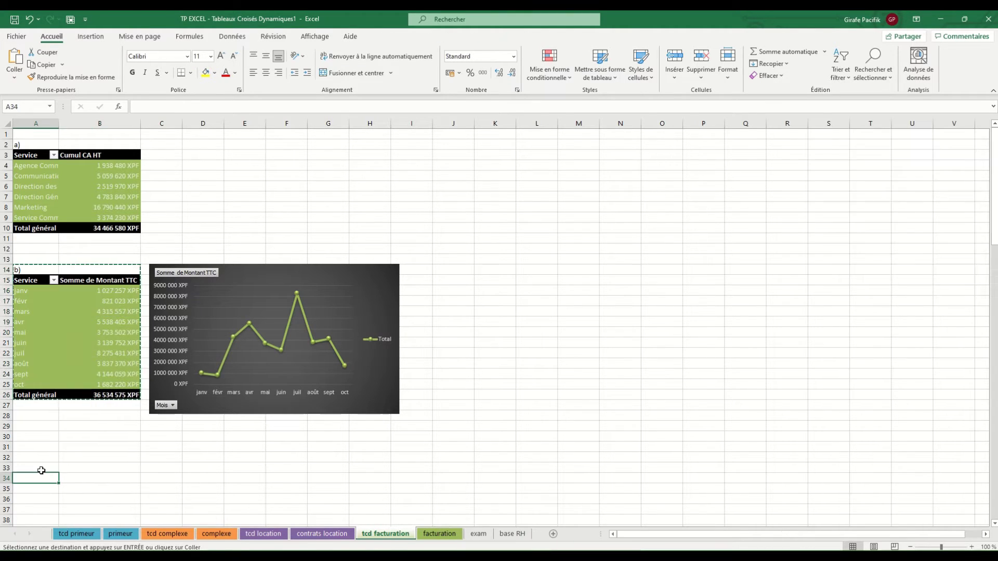
key(ctrl+v)
text(c))
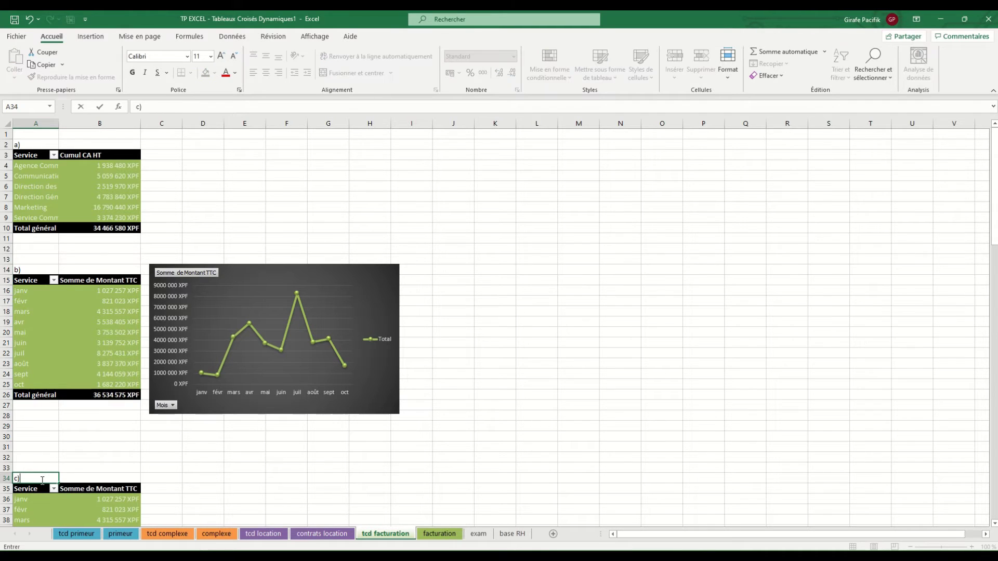
key(Return)
scroll(38, 481, down, 4)
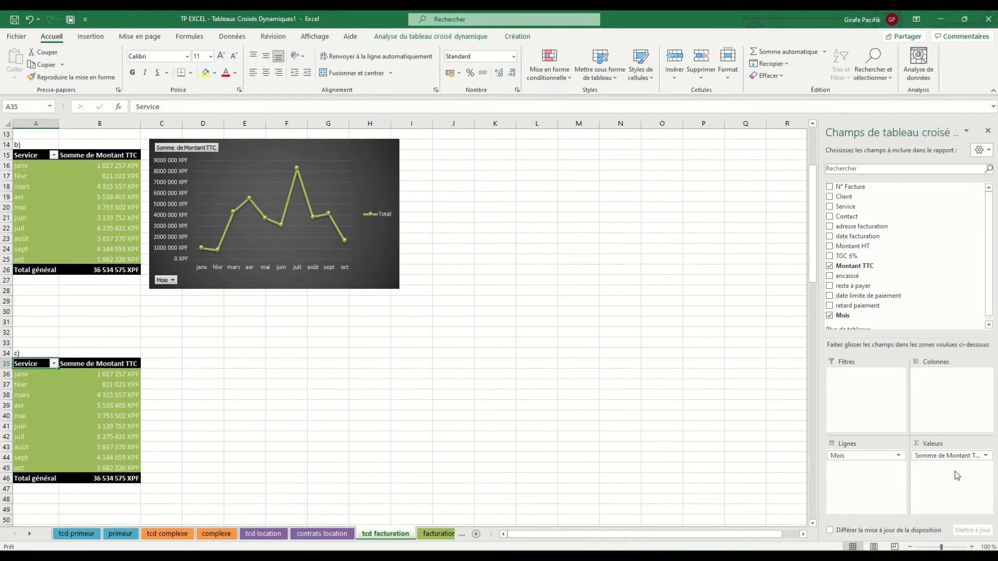
Step: Rebuild pivot table c) with Client as the row field and the sum of Montant HT as the value field
drag(869, 456, 786, 439)
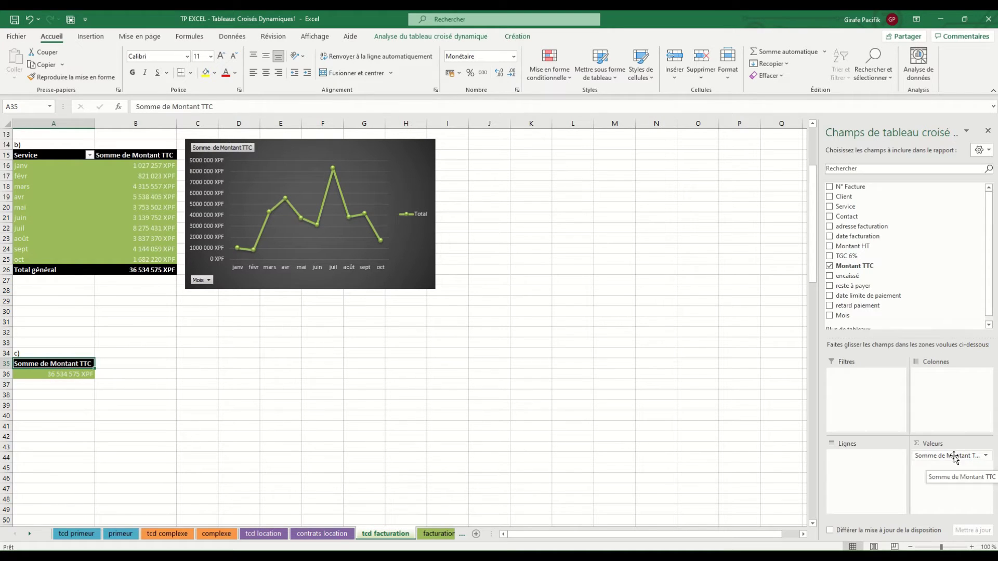
drag(958, 460, 752, 403)
drag(862, 246, 935, 475)
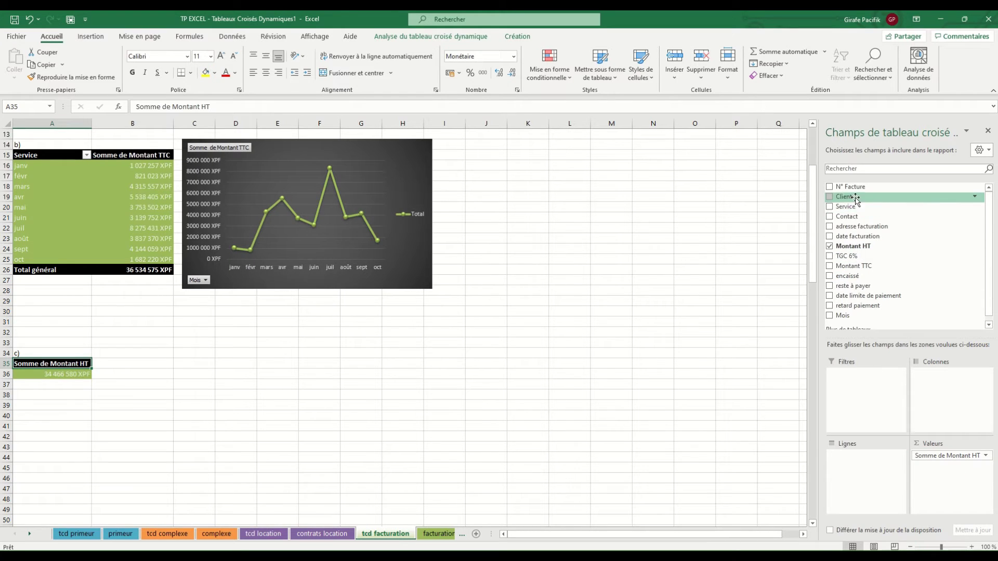
drag(852, 196, 866, 471)
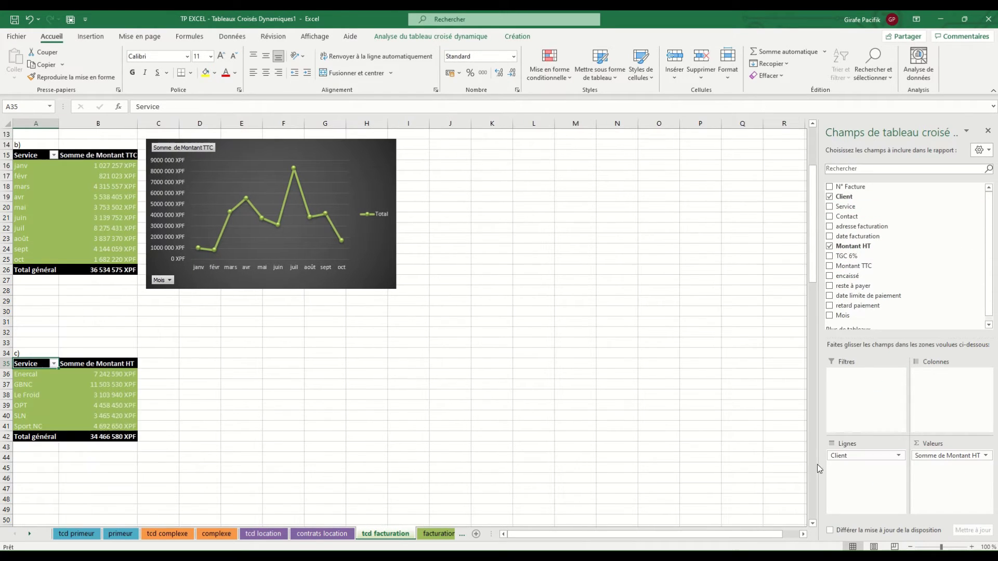
Step: Add Montant HT two more times as value fields of pivot table c)
click(101, 396)
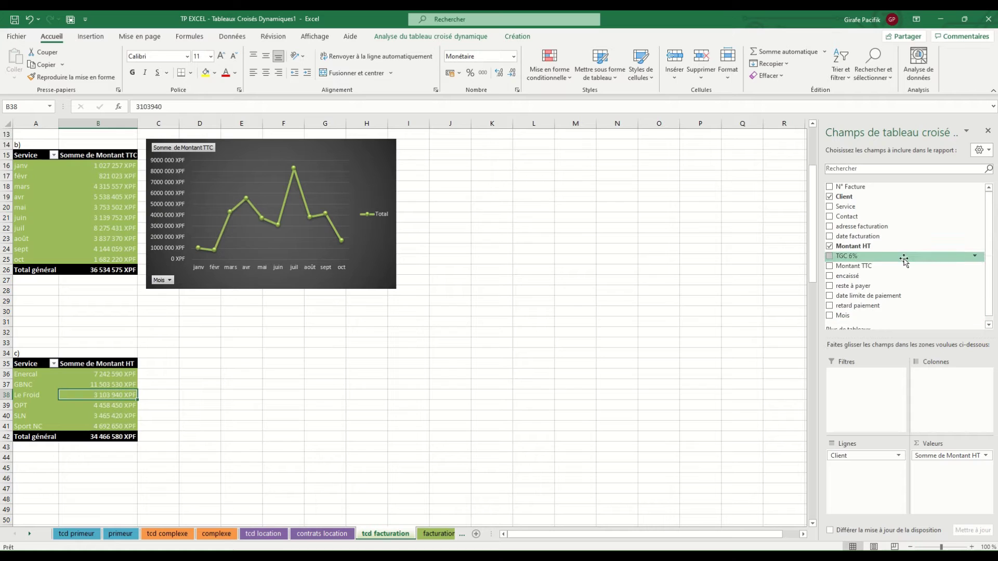
drag(872, 247, 954, 491)
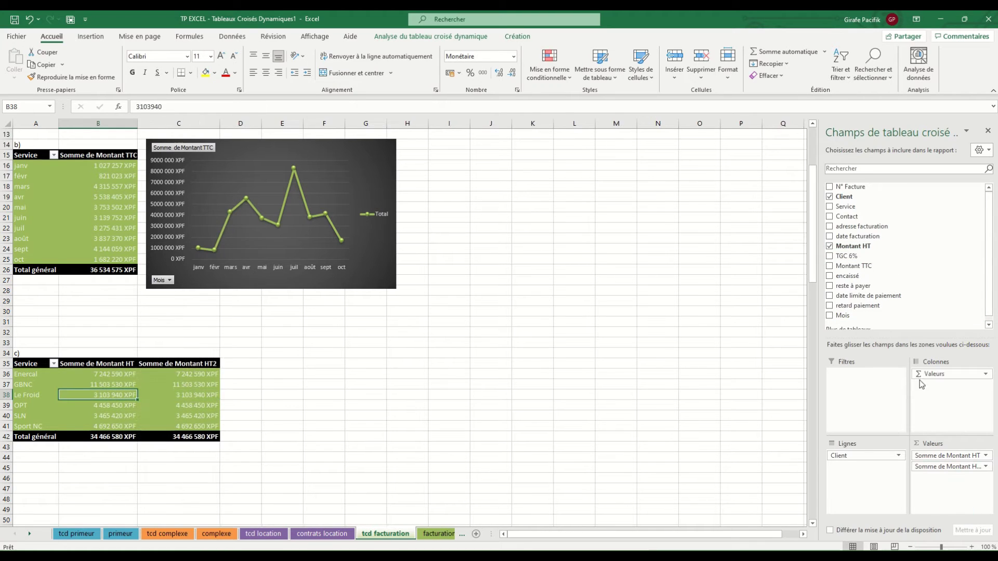
drag(870, 254, 952, 486)
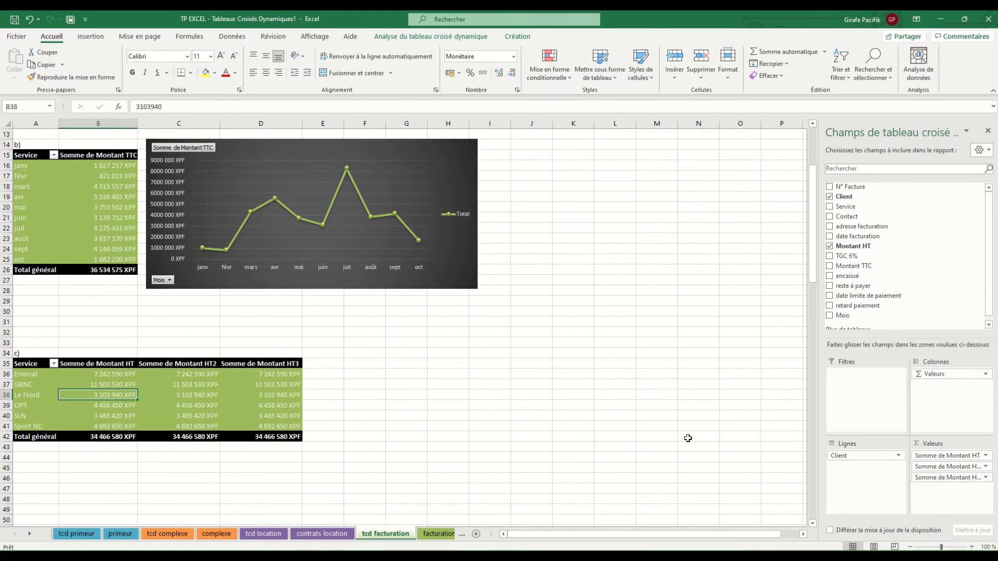
Step: Summarise the first Montant HT column of pivot table c) by count and rename the second value column Cumul HT
right_click(110, 378)
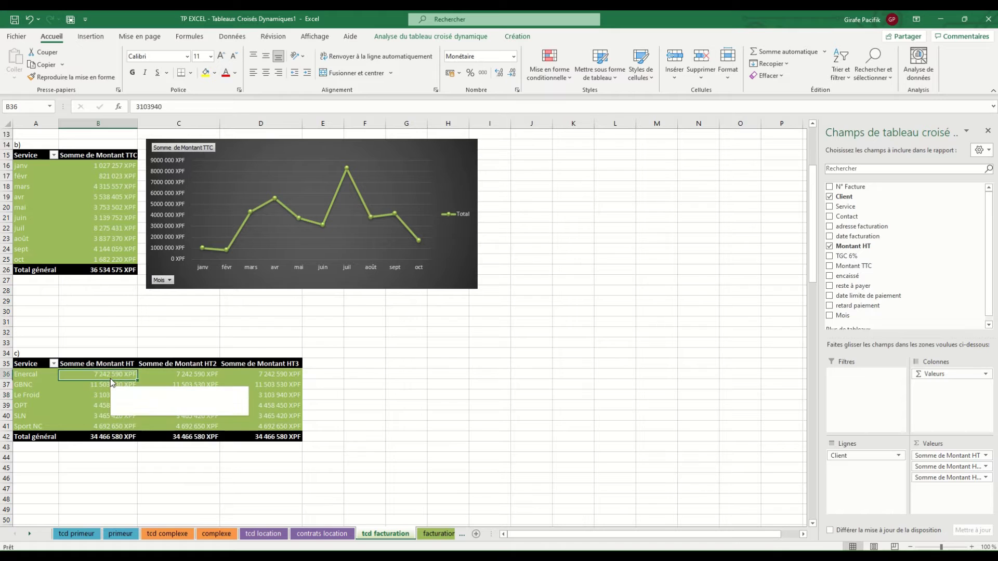
click(276, 310)
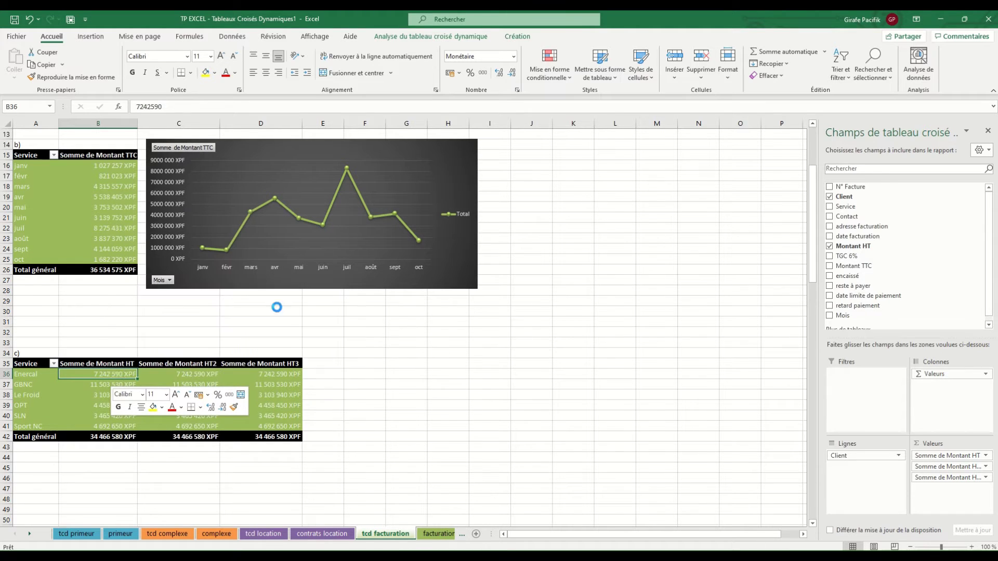
click(166, 365)
text(Cu)
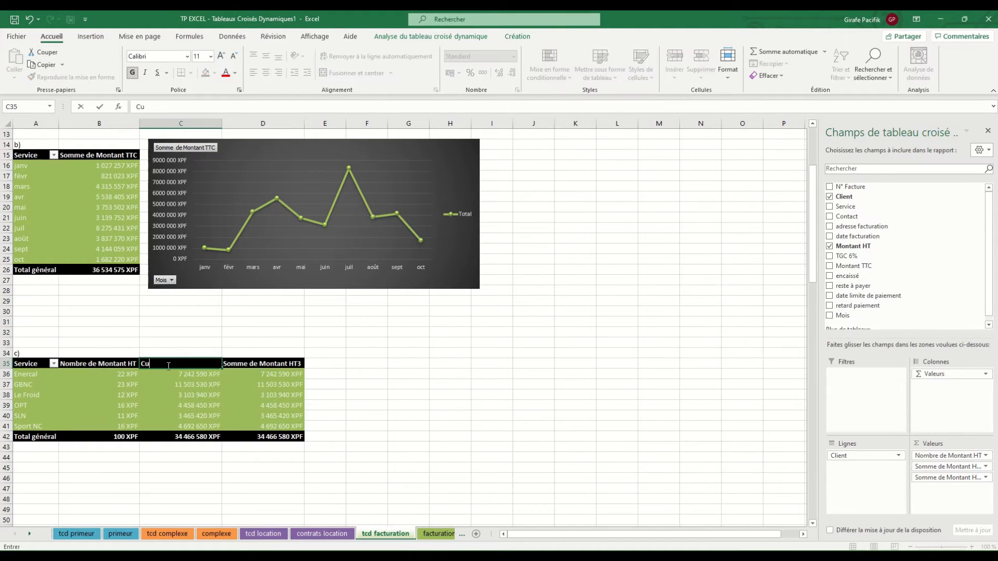
text(mul HT)
key(Return)
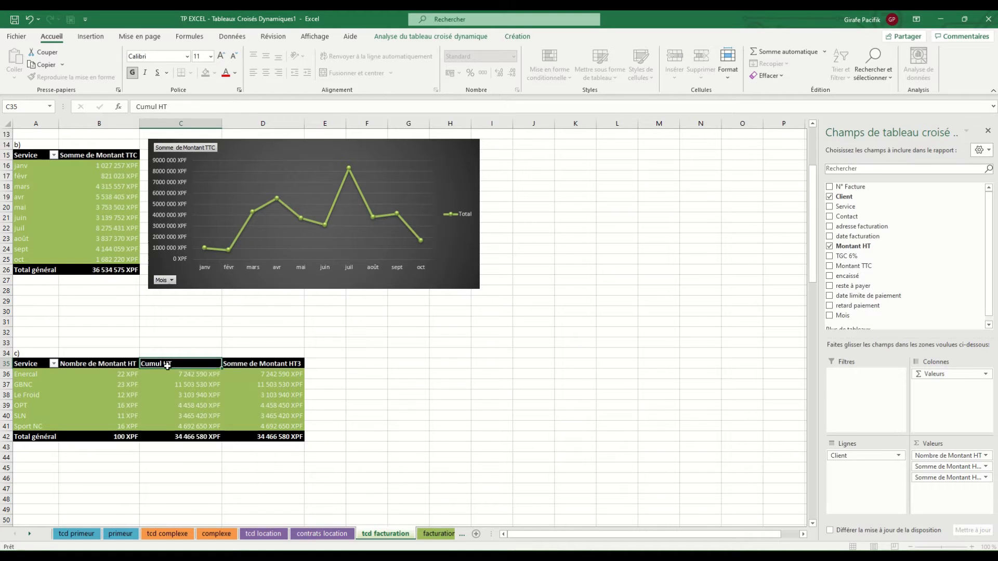
Step: Summarise the third Montant HT column of pivot table c) by average
right_click(264, 376)
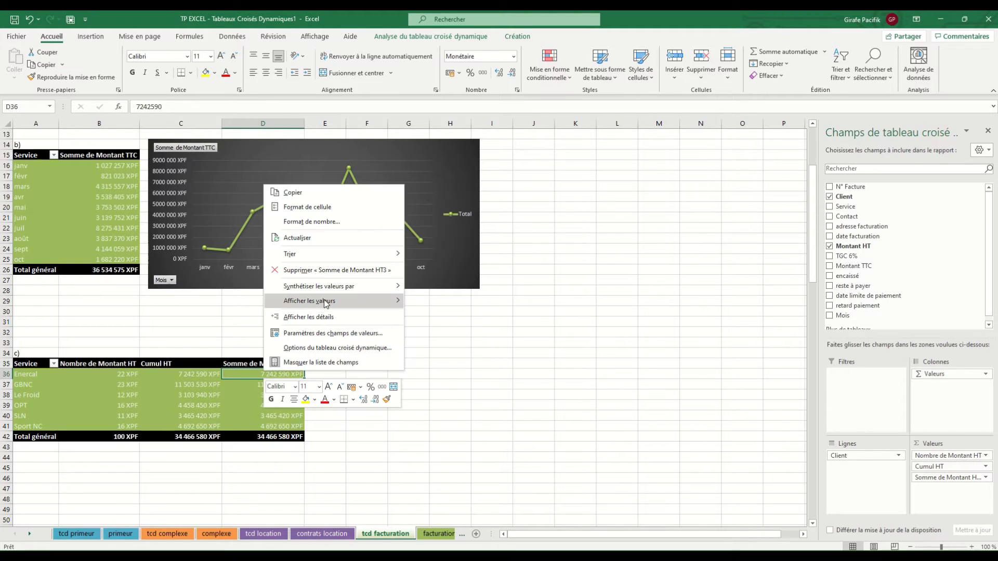
mouse_move(363, 286)
click(435, 317)
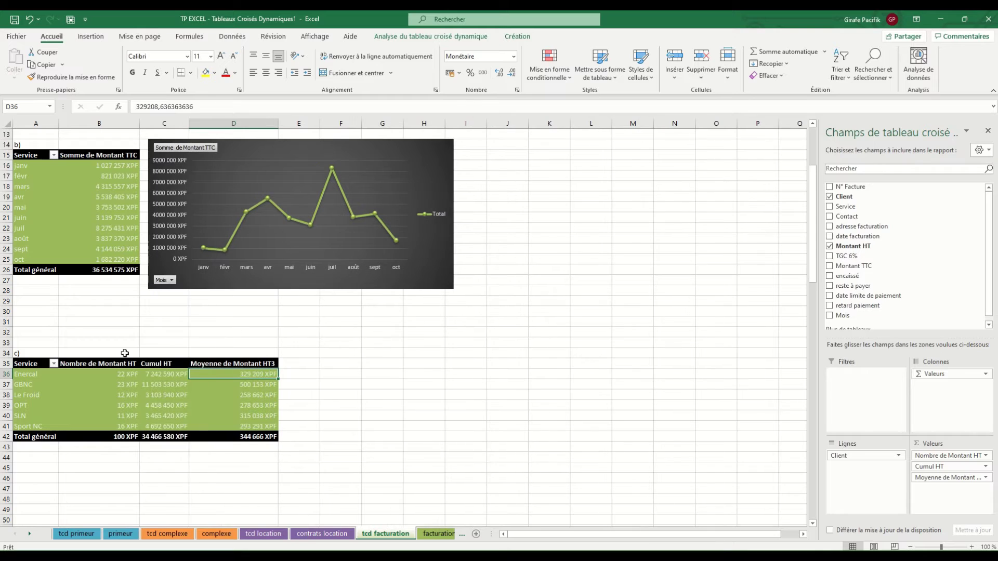
Step: Rename the count column of pivot table c) "Nombr de factures" and set its values to the Standard number format
click(108, 364)
text(Nombr)
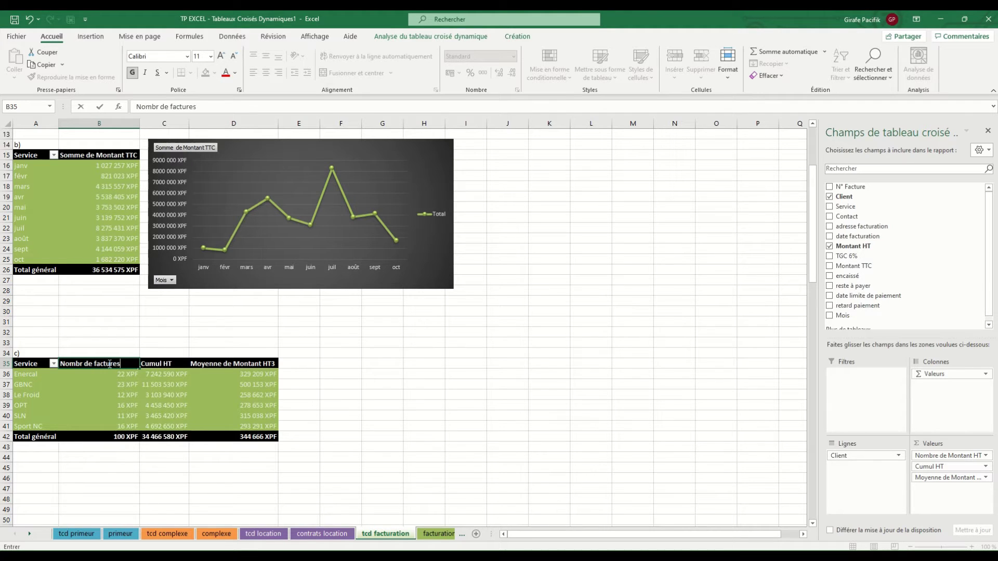
text(de factures)
key(Return)
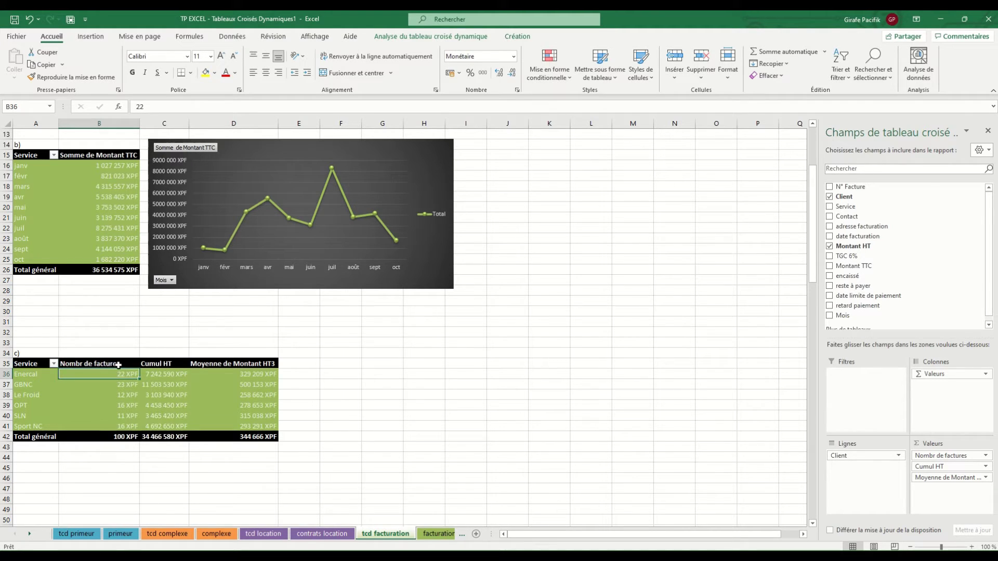
drag(118, 374, 119, 436)
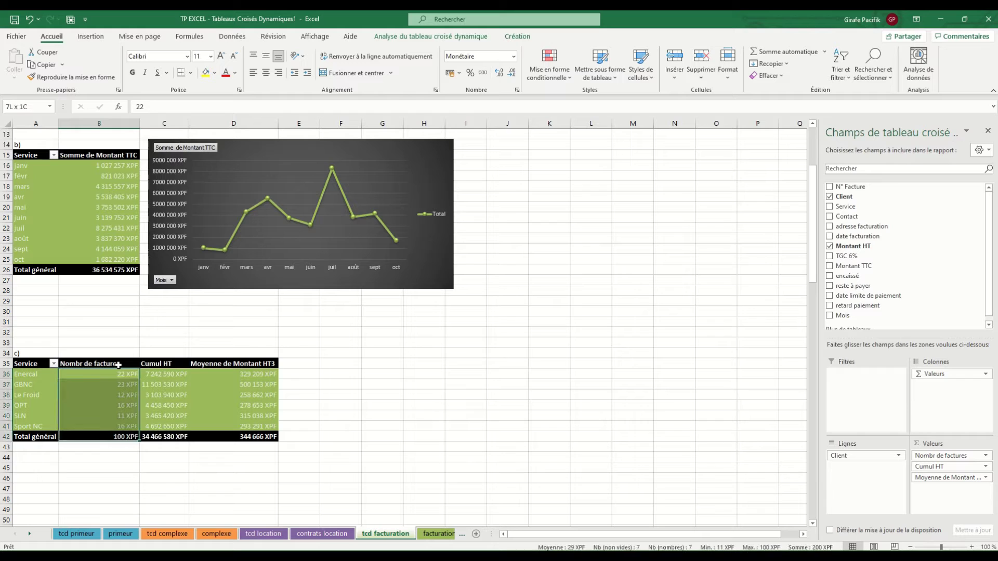
click(513, 57)
click(500, 83)
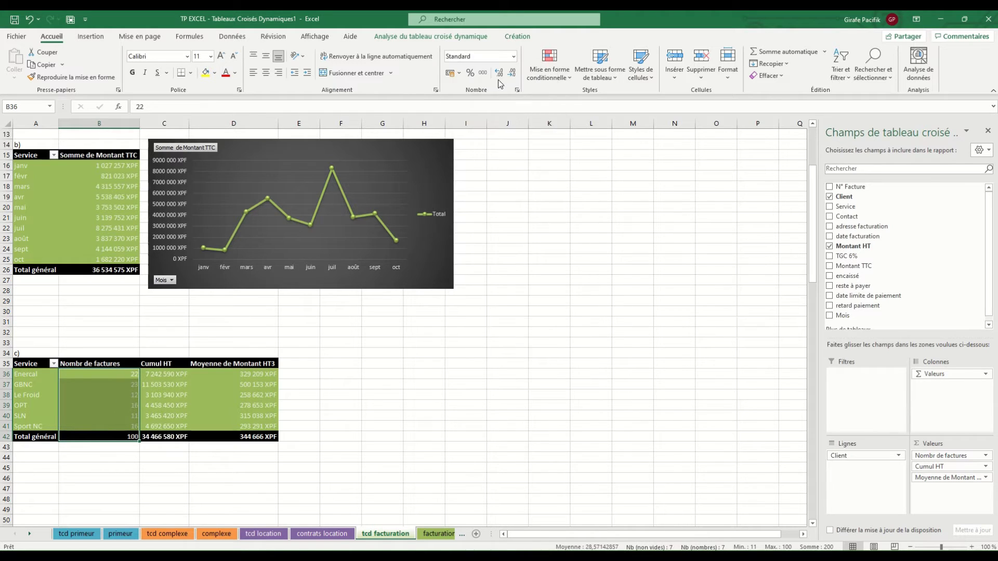
Step: Rename the average column of pivot table c) "Moyenne Facture HT" and centre the table's three value columns
click(255, 364)
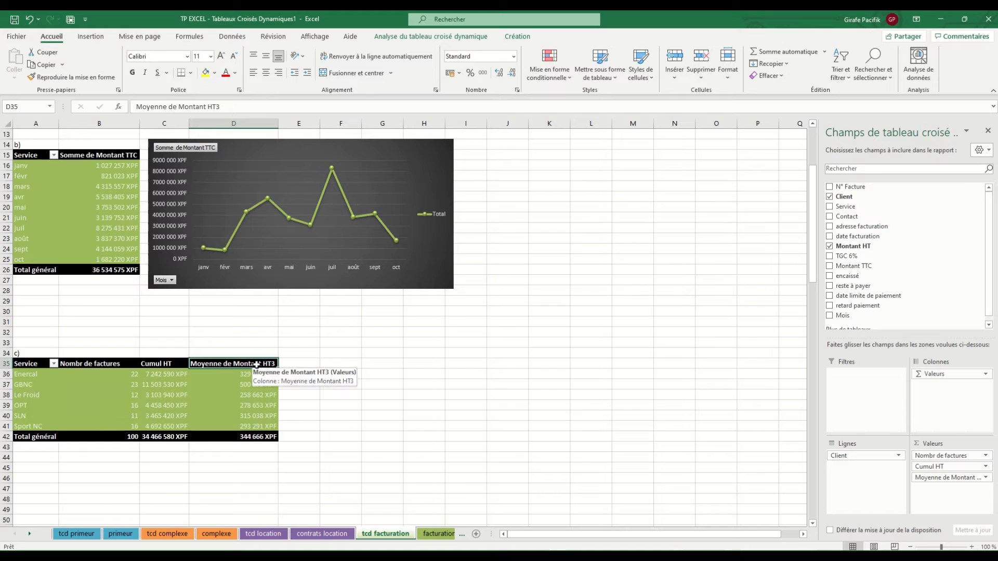
text(Moyenne)
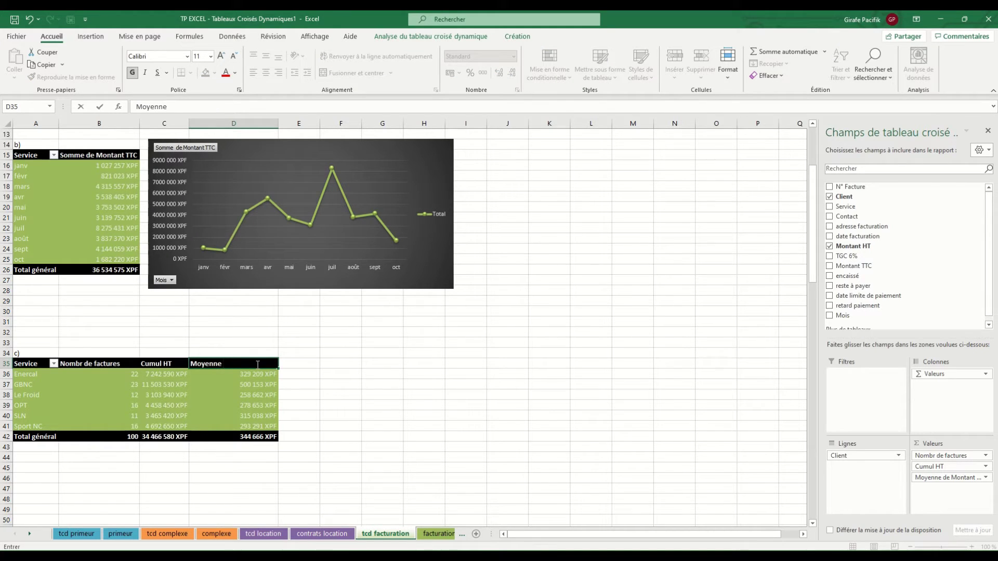
text( Facture HT)
key(Return)
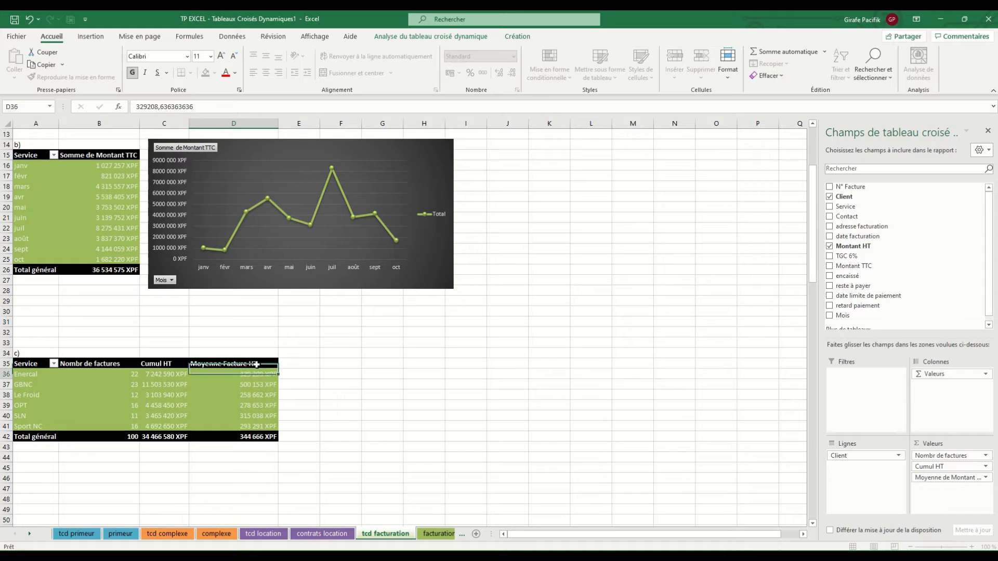
drag(134, 364, 271, 438)
click(265, 73)
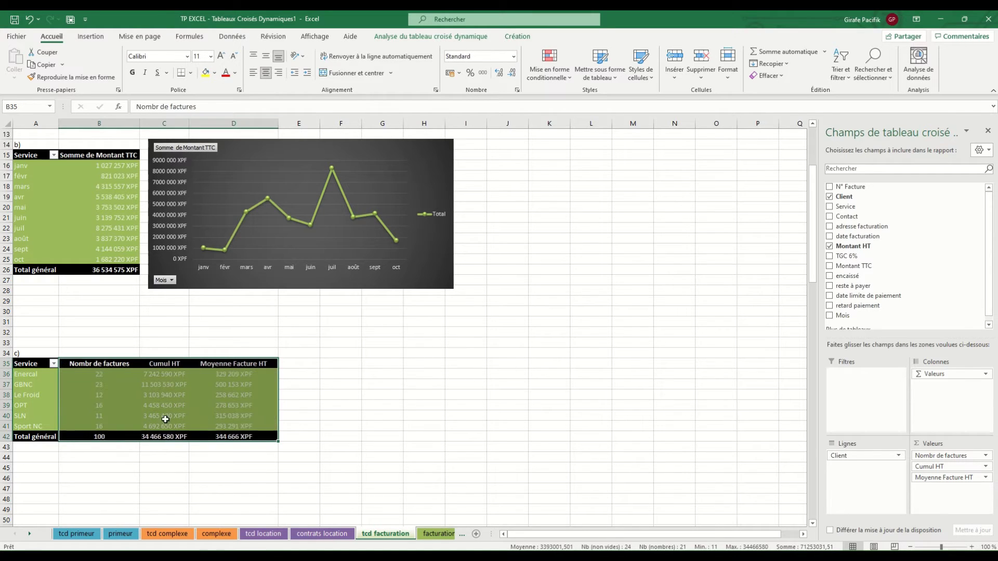
Step: Copy pivot table c) with its label to A47 and change the copy's label to d)
click(156, 416)
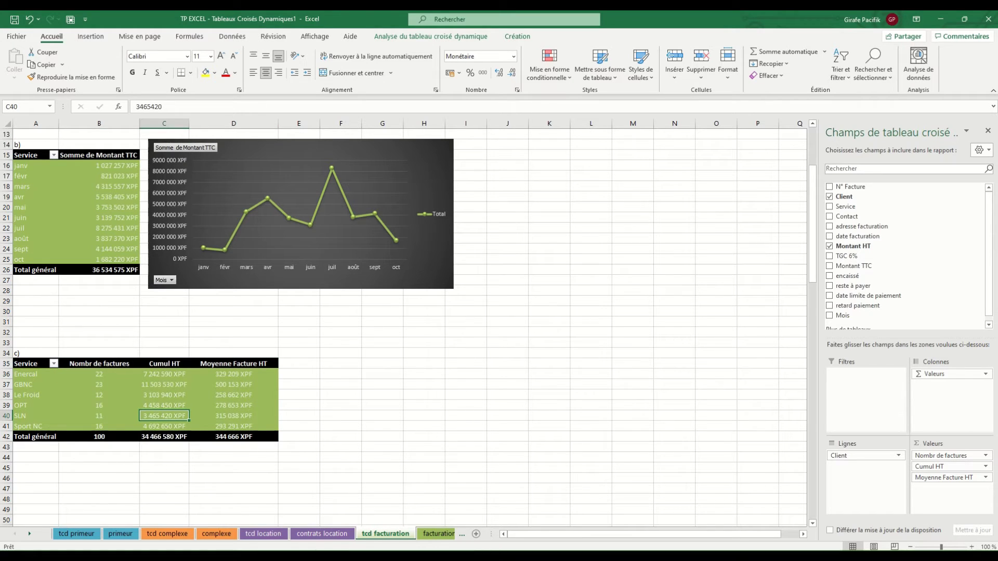
key(ctrl+a)
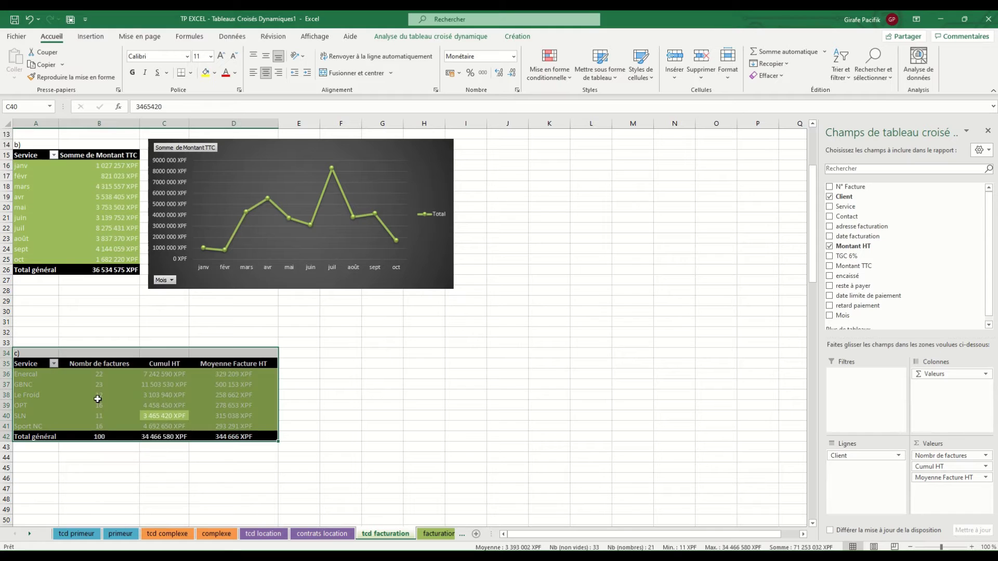
key(ctrl+c)
click(43, 488)
key(ctrl+v)
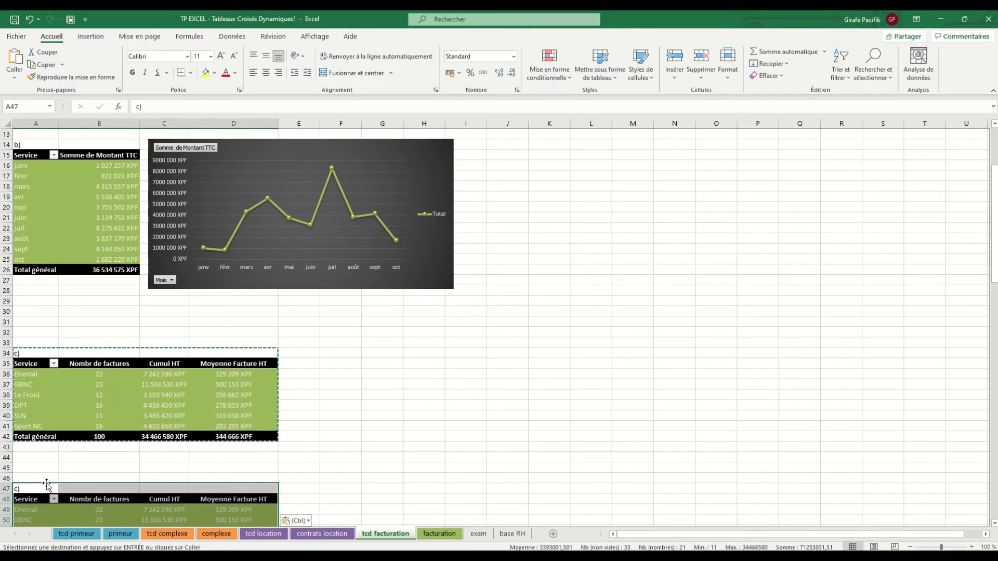
text(d))
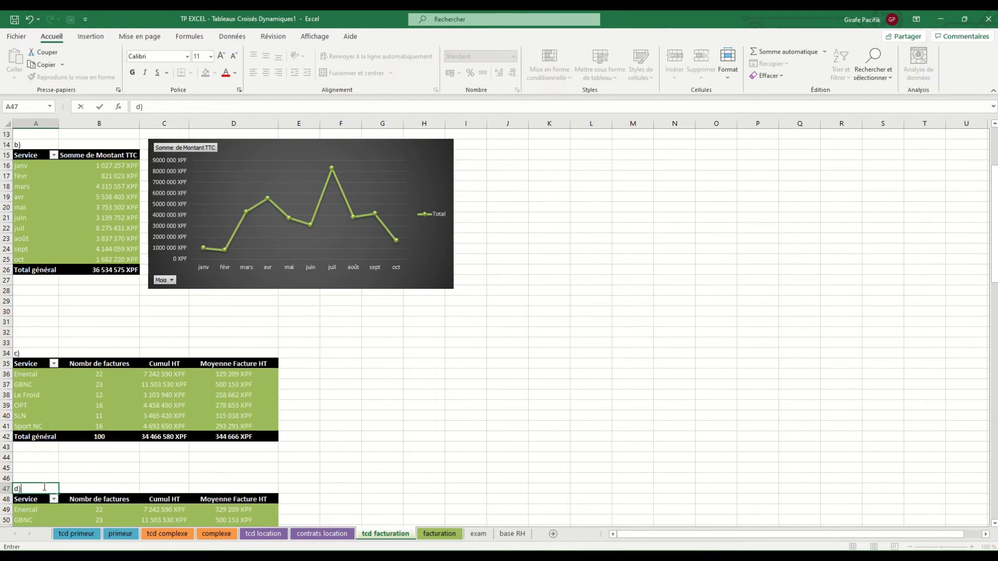
key(Return)
key(Return)
Step: Replace the value fields of pivot table d) with the sum of reste à payer and autofit columns C and D
scroll(312, 397, down, 4)
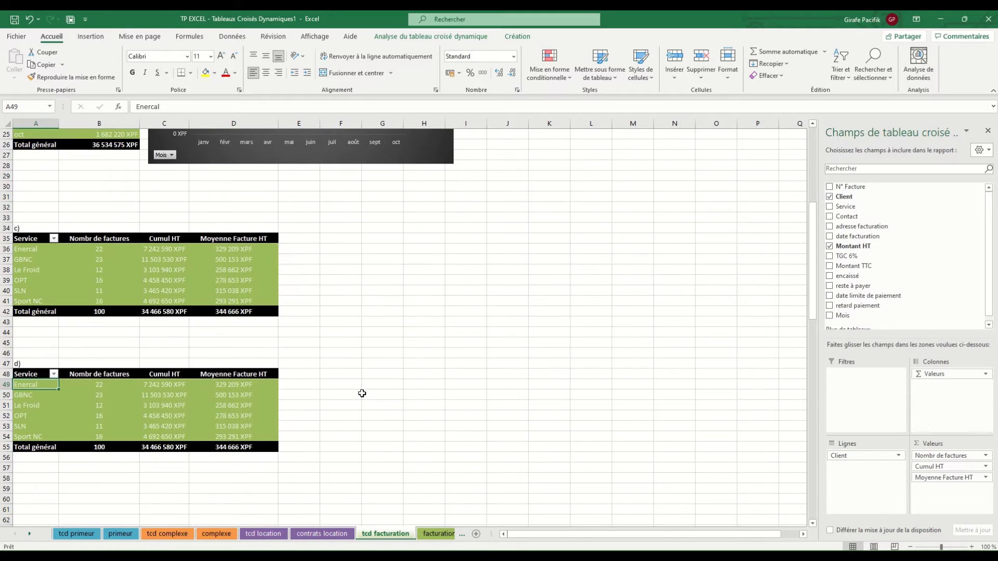
drag(937, 457, 714, 380)
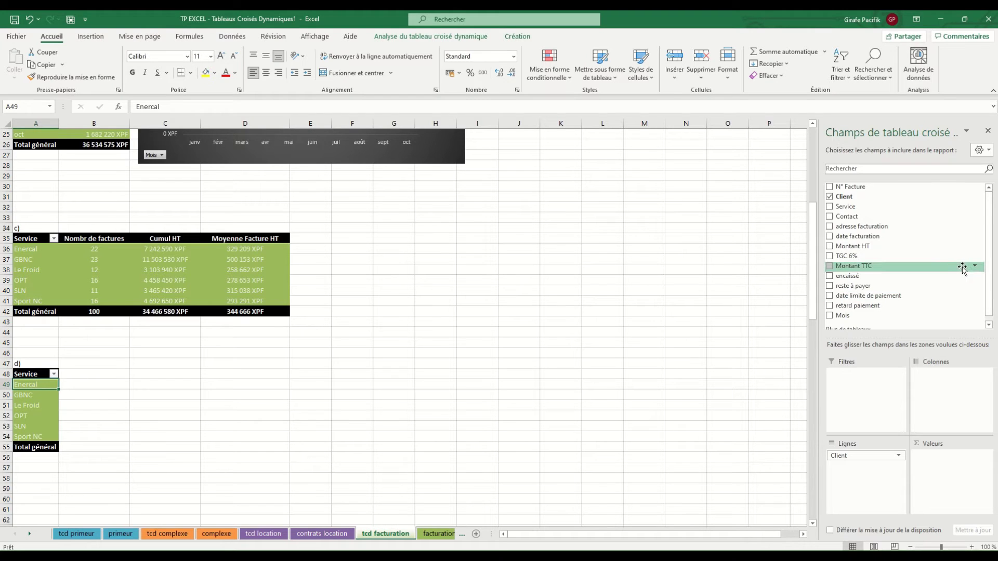
drag(895, 286, 945, 456)
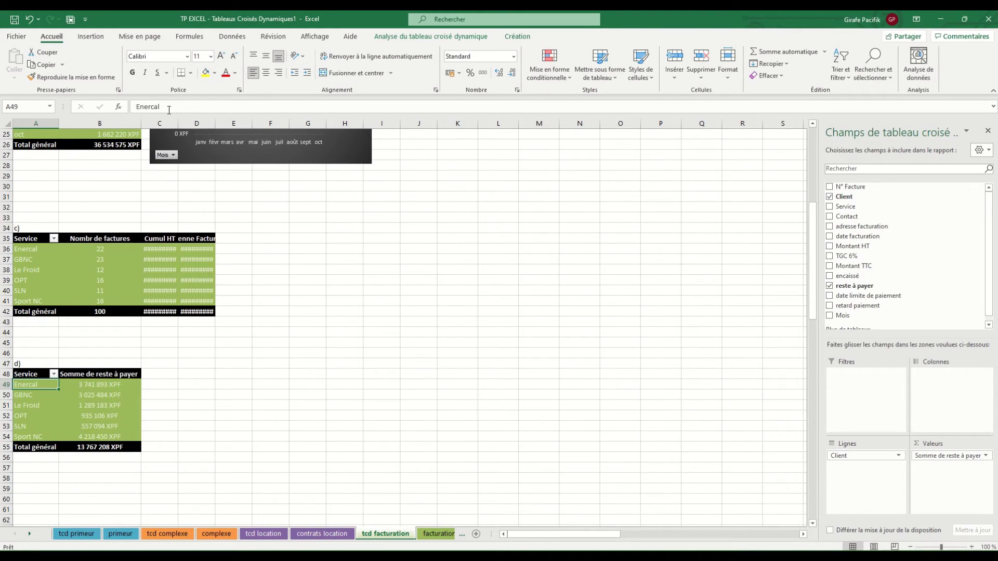
drag(160, 123, 214, 123)
double_click(215, 123)
Step: Rename the value column of pivot table d) "Cumul reste à payer"
click(104, 384)
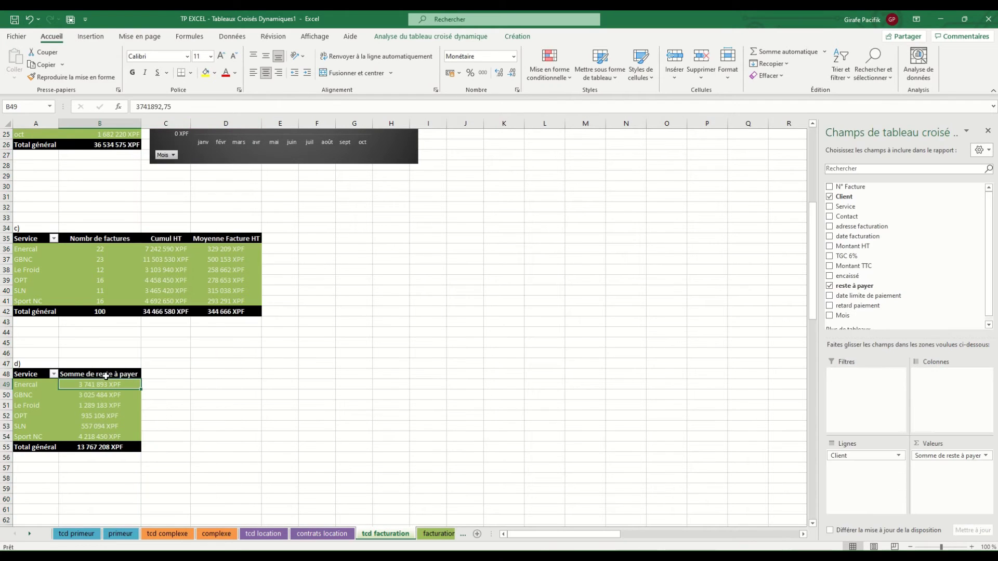
click(110, 374)
text(Cumul)
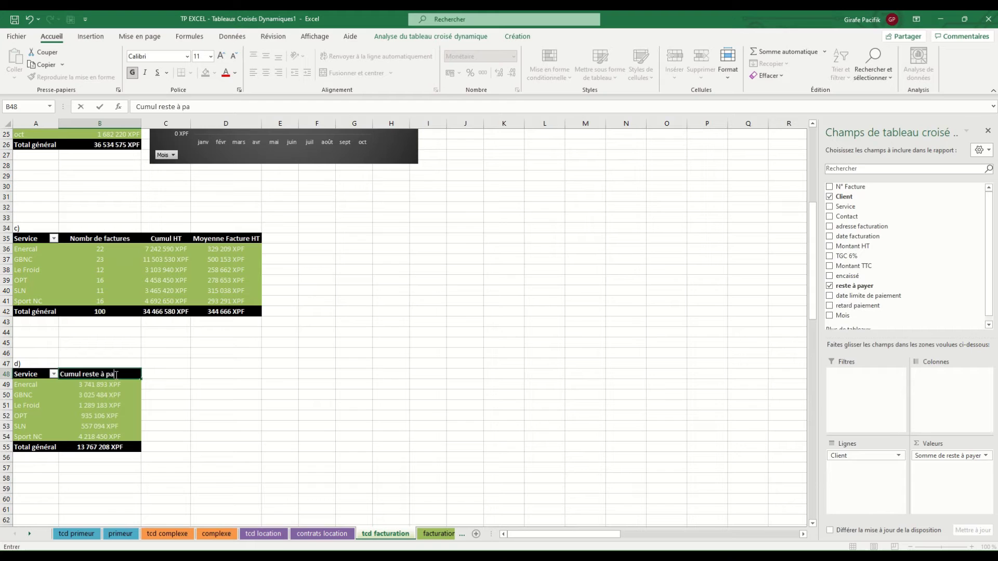
text( reste à payer)
key(Return)
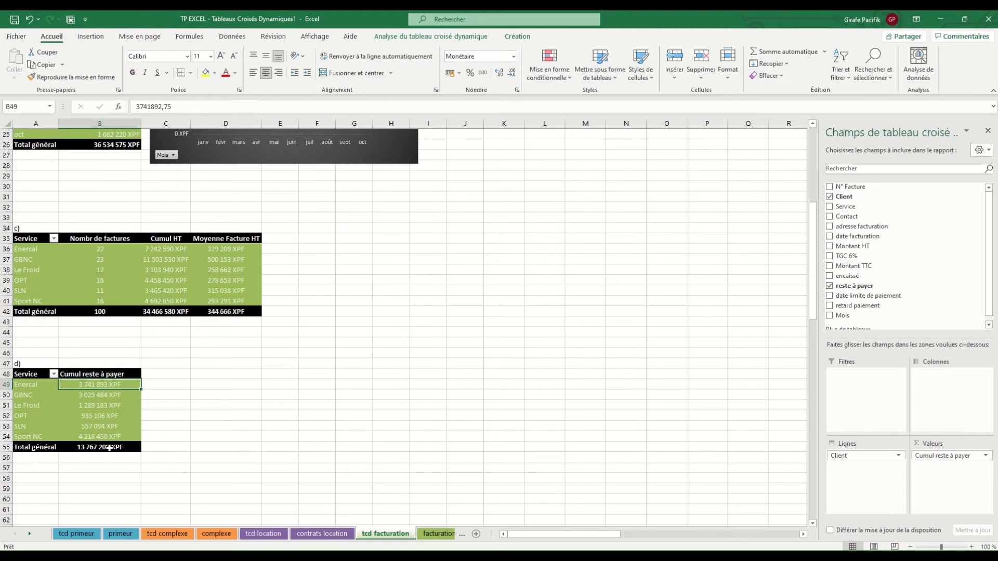
Step: Insert a 3D pie pivot chart from the "Cumul reste à payer" pivot table in section d)
click(470, 37)
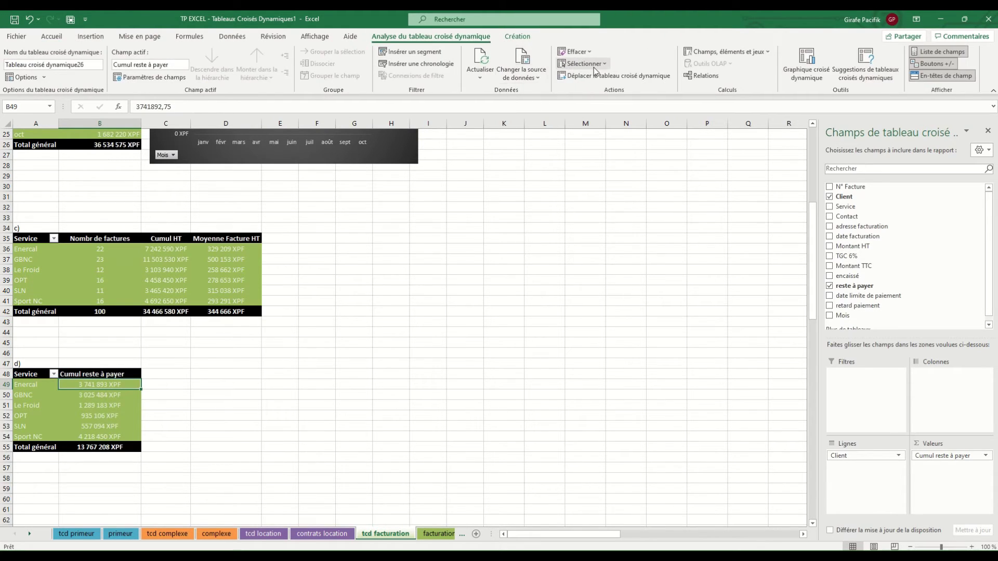
click(806, 63)
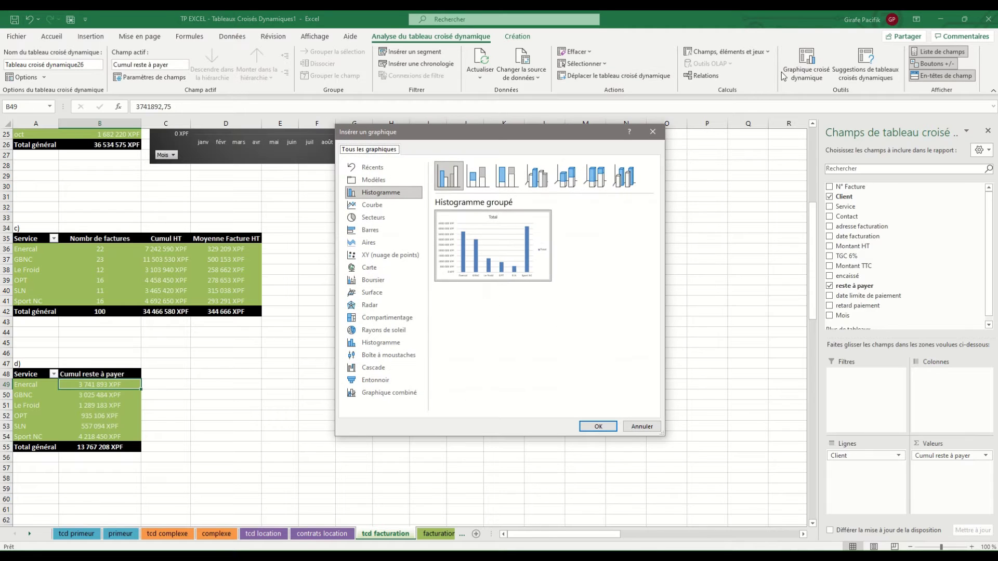
click(388, 220)
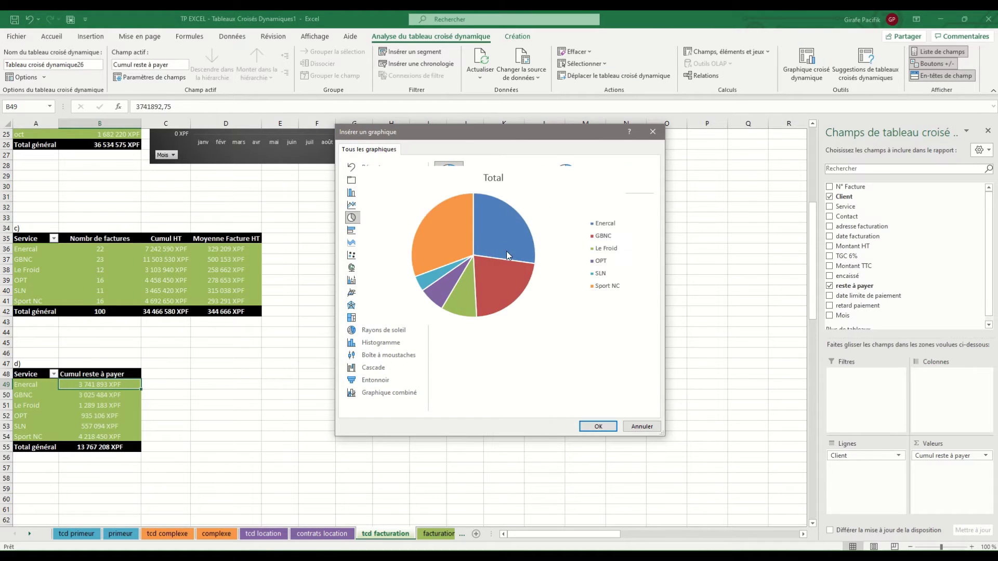
click(477, 175)
click(598, 425)
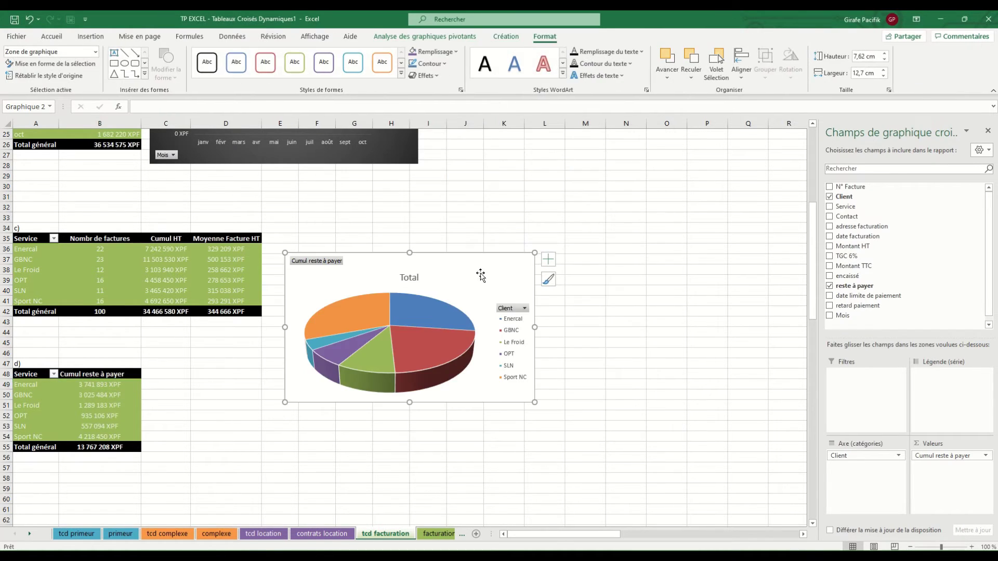
Step: Apply the dark-background chart style and the green monochrome palette to the pie chart
click(432, 62)
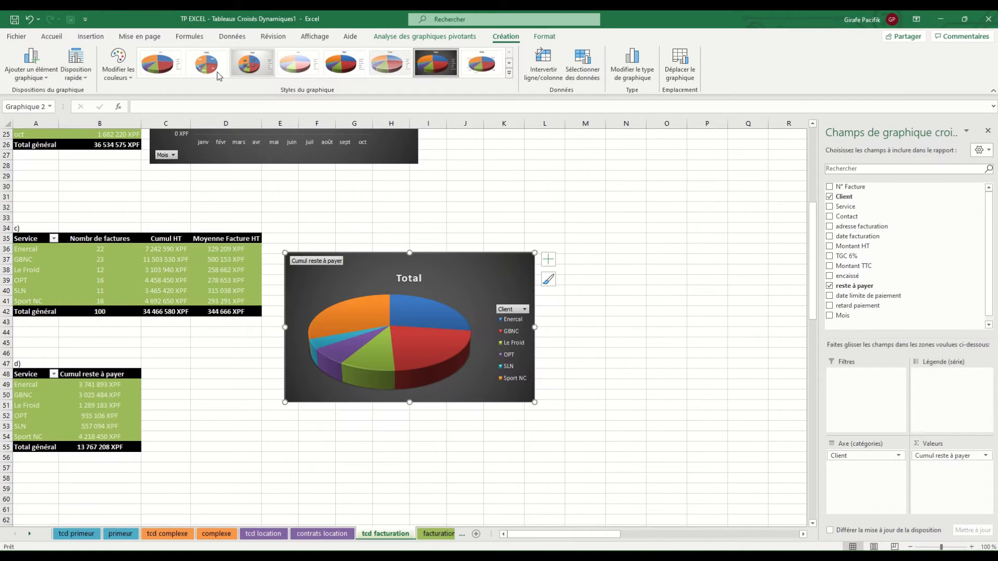
click(116, 65)
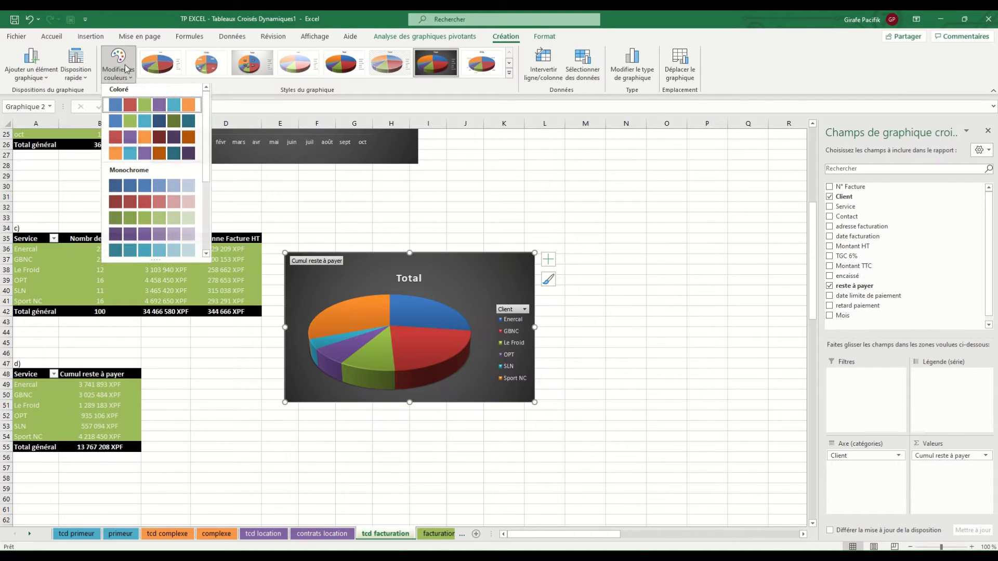
click(169, 221)
Step: Delete the pie chart's title and move the chart next to pivot table d)
click(420, 281)
key(Delete)
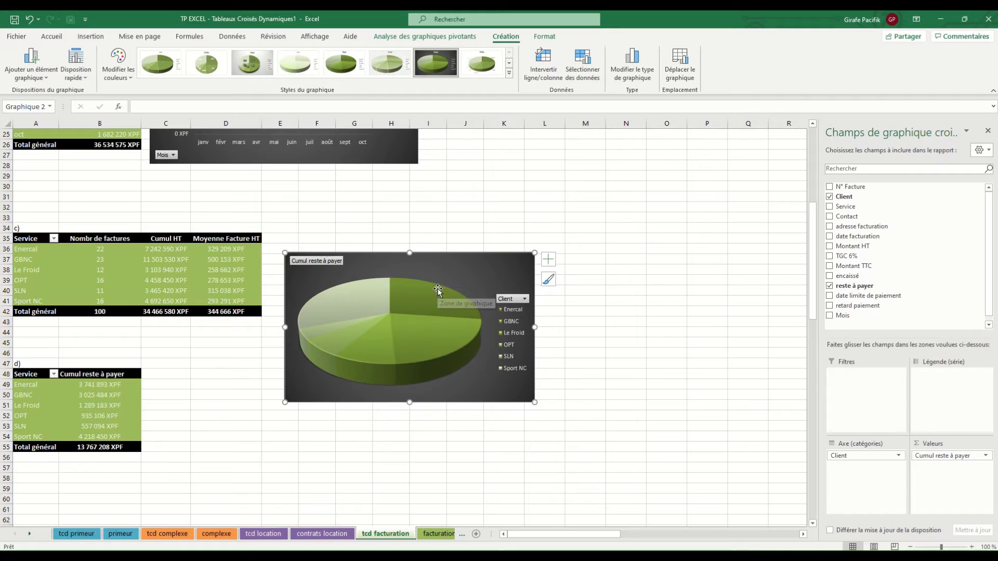
drag(451, 271, 345, 365)
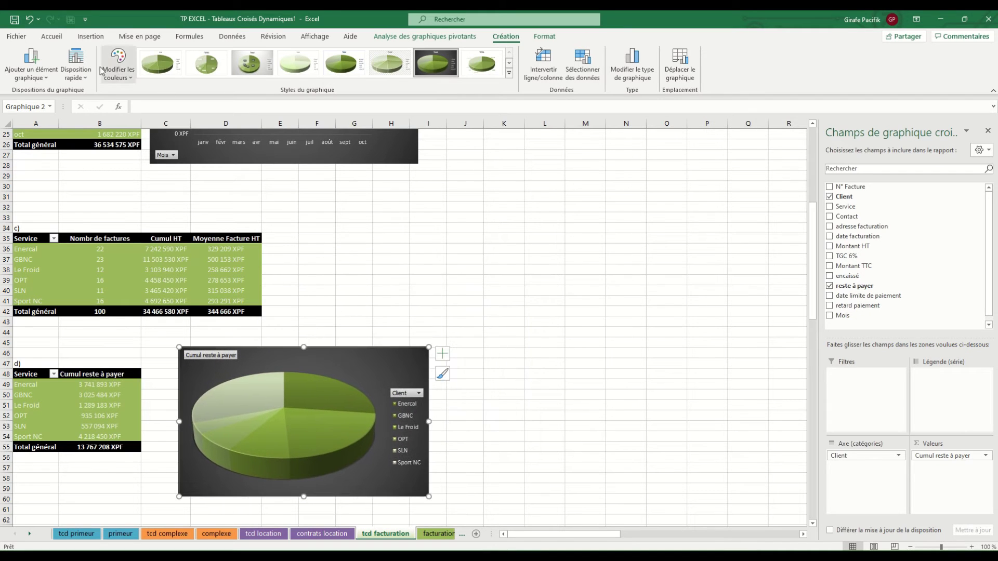
Step: Apply the chart layout with client names and percentages on the slices, and delete the title it adds
click(76, 66)
click(91, 95)
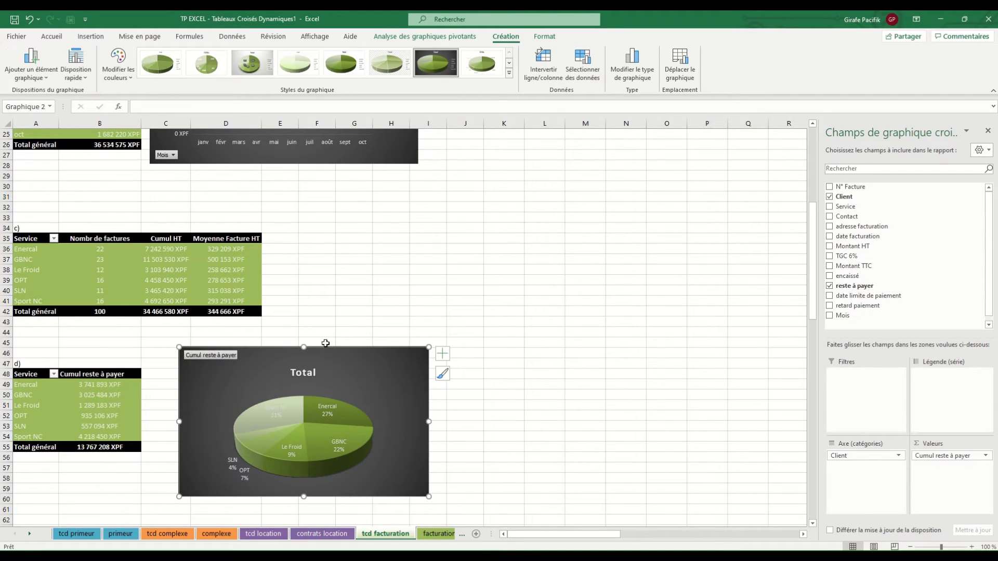
click(297, 373)
key(Delete)
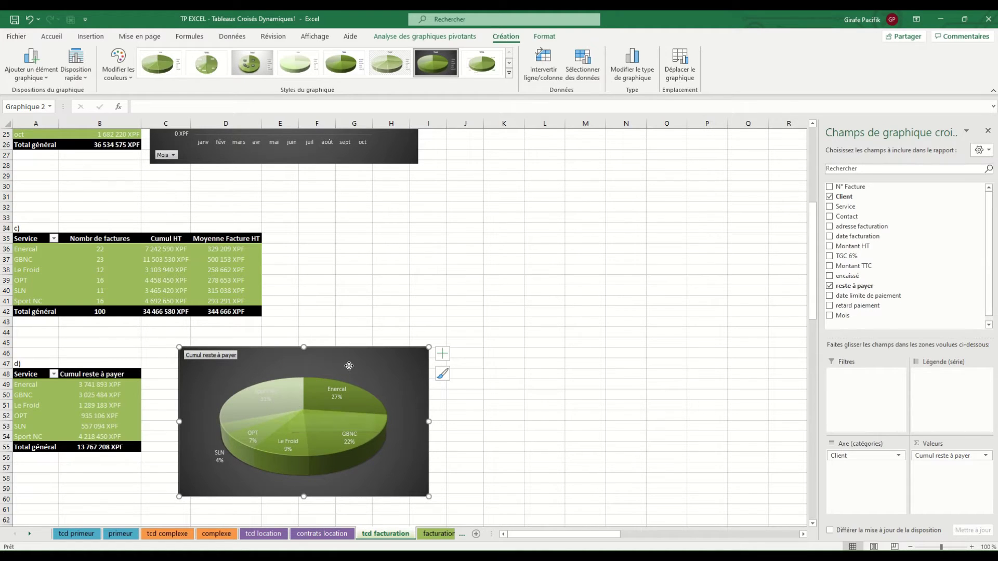
drag(297, 408, 279, 409)
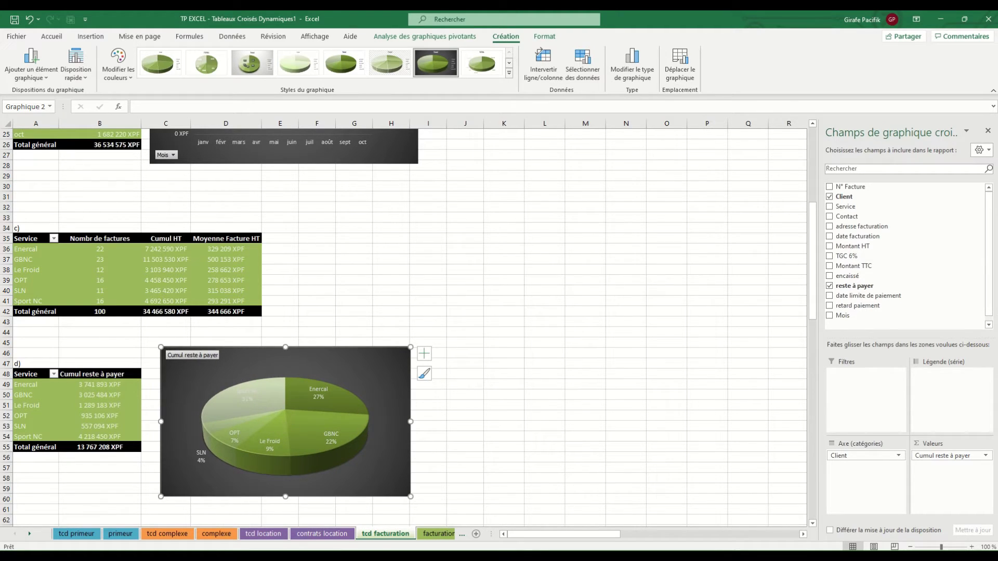
Step: Set the pie chart's data label text to black and move the chart closer to pivot table d)
click(248, 397)
click(545, 37)
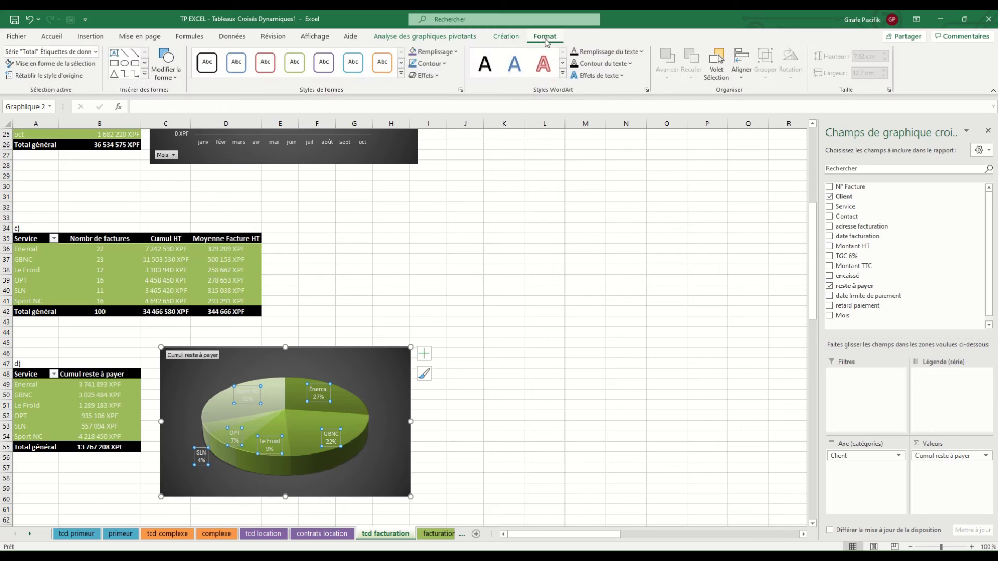
click(641, 52)
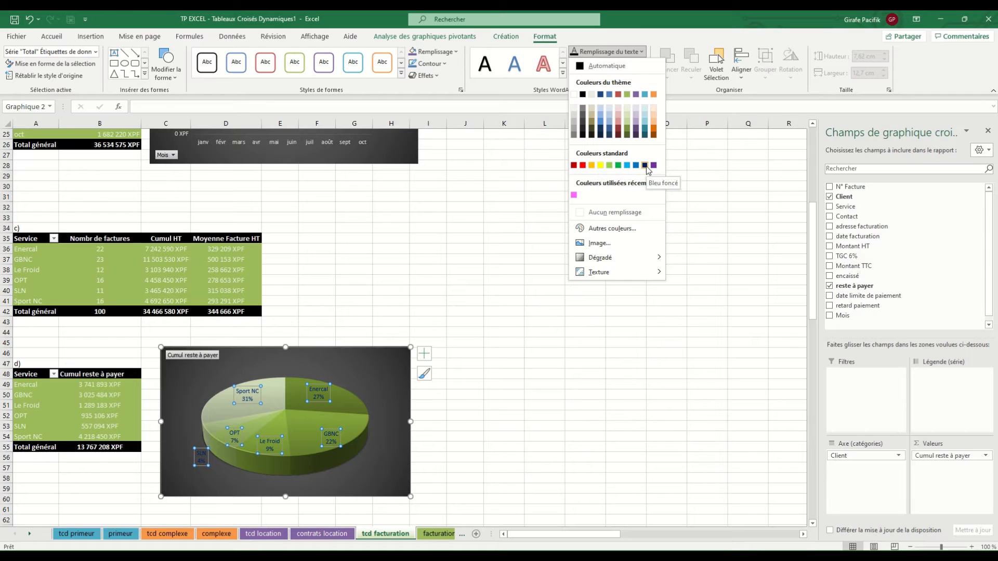
click(583, 95)
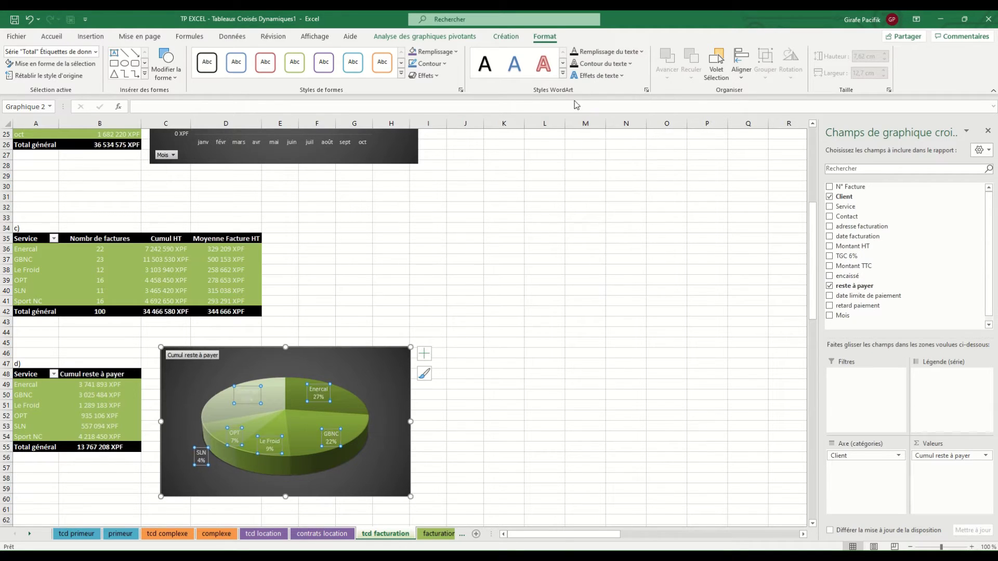
click(301, 379)
drag(301, 378, 288, 372)
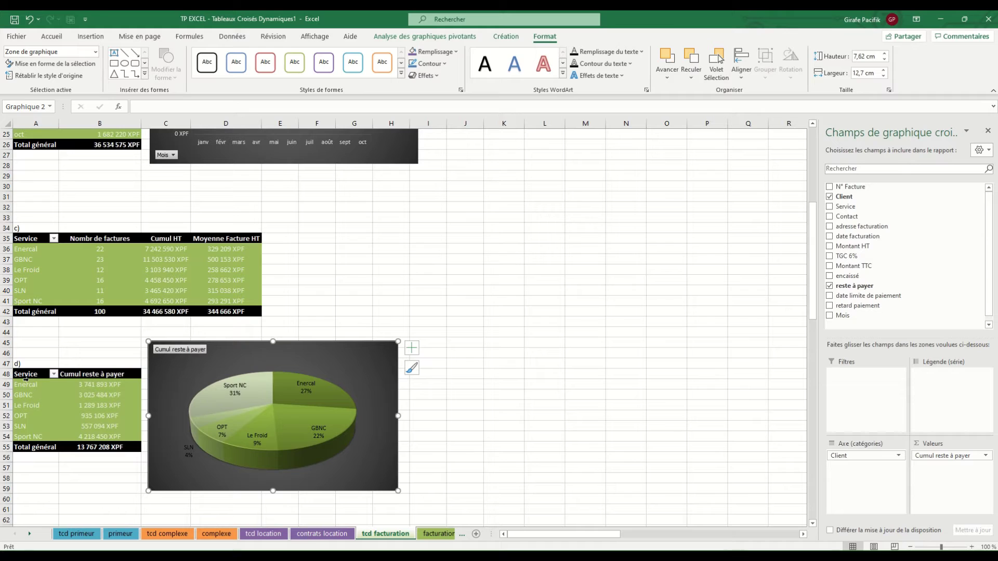
Step: Copy pivot table d) with its label to cell A62 and relabel the copy "e)"
click(47, 405)
key(ctrl+a)
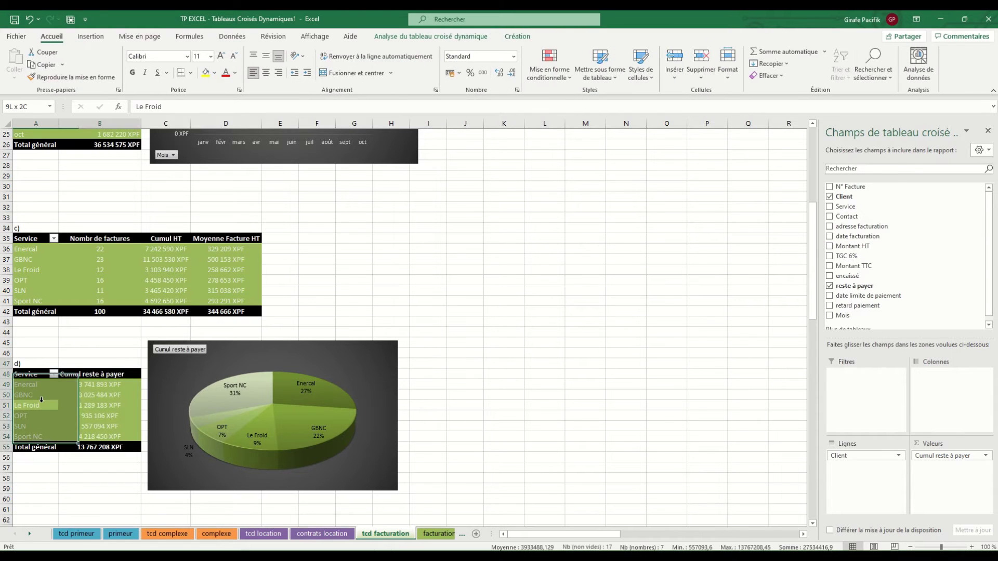
key(ctrl+c)
click(46, 517)
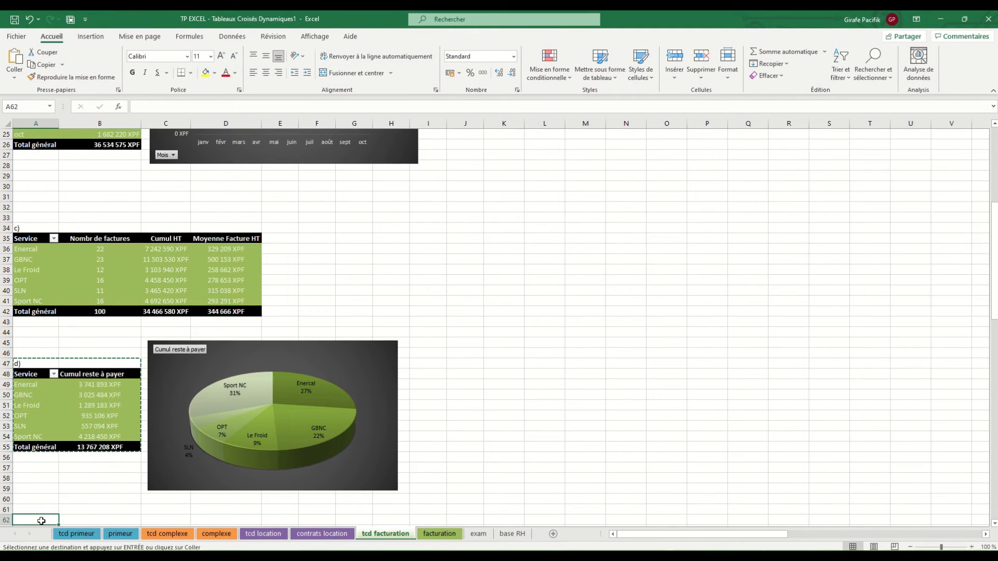
key(ctrl+v)
click(46, 516)
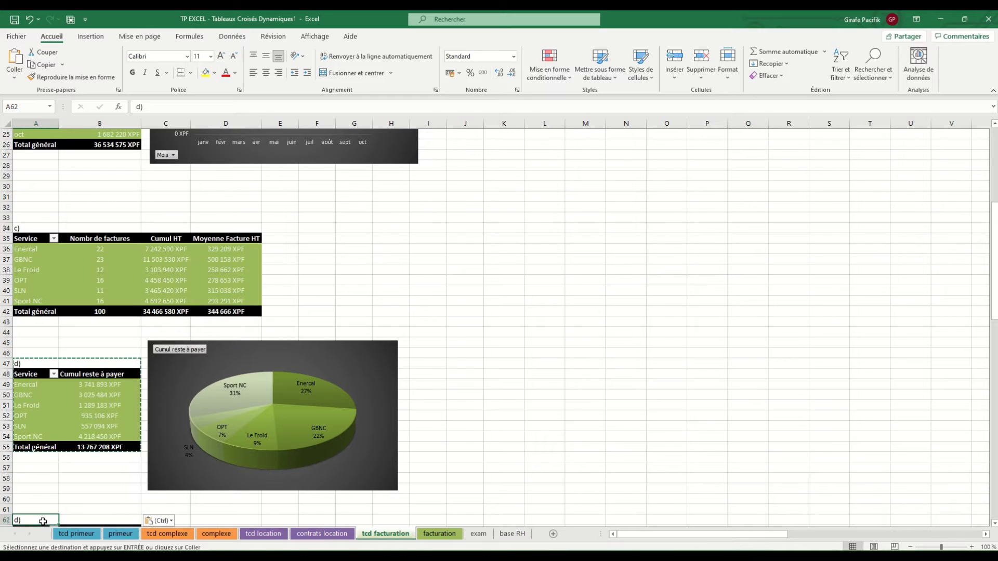
text(e))
key(Return)
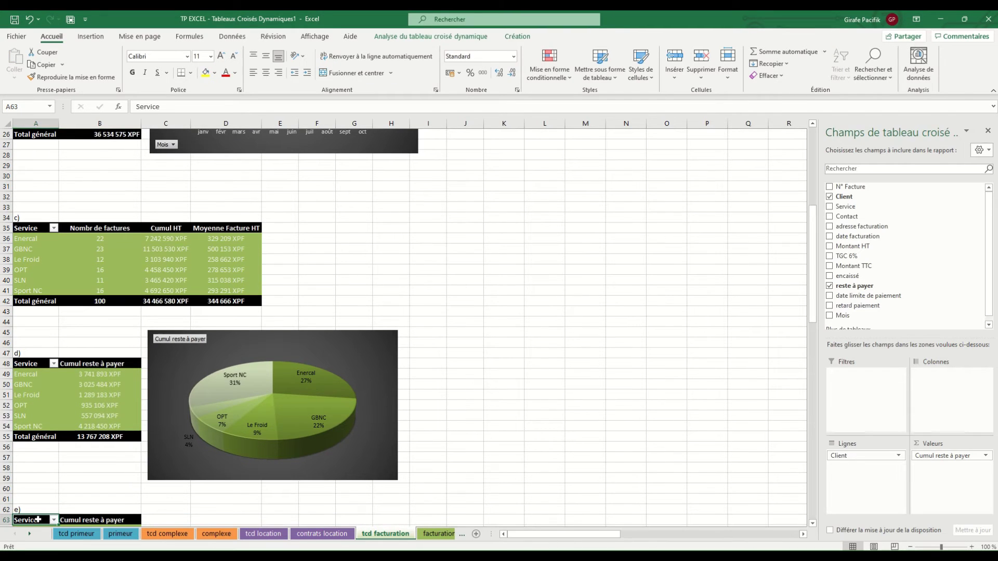
Step: In pivot table e), remove "Cumul reste à payer" and use "retard paiement" as columns and the sum of "Montant TTC" as values
scroll(29, 507, down, 1)
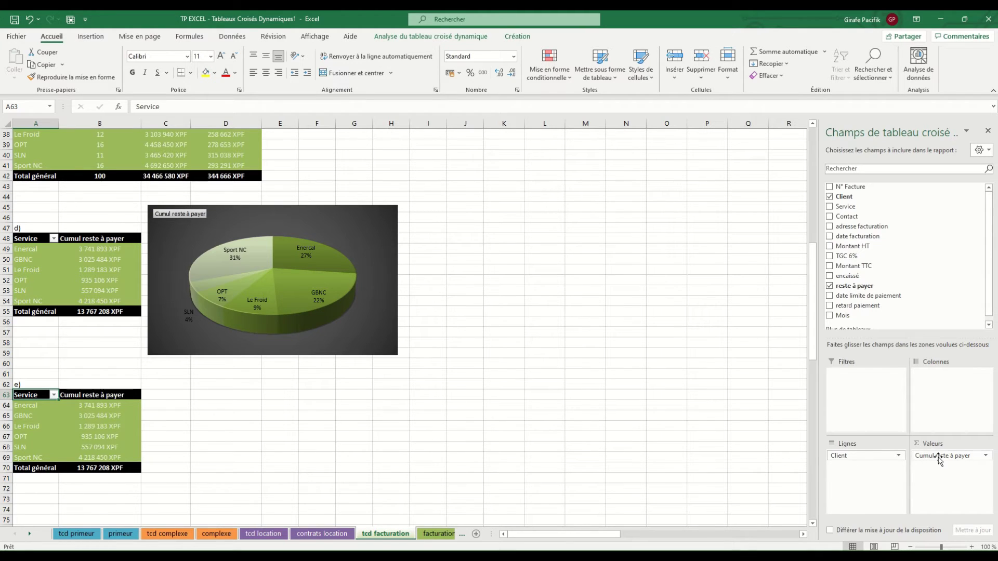
drag(939, 459, 710, 403)
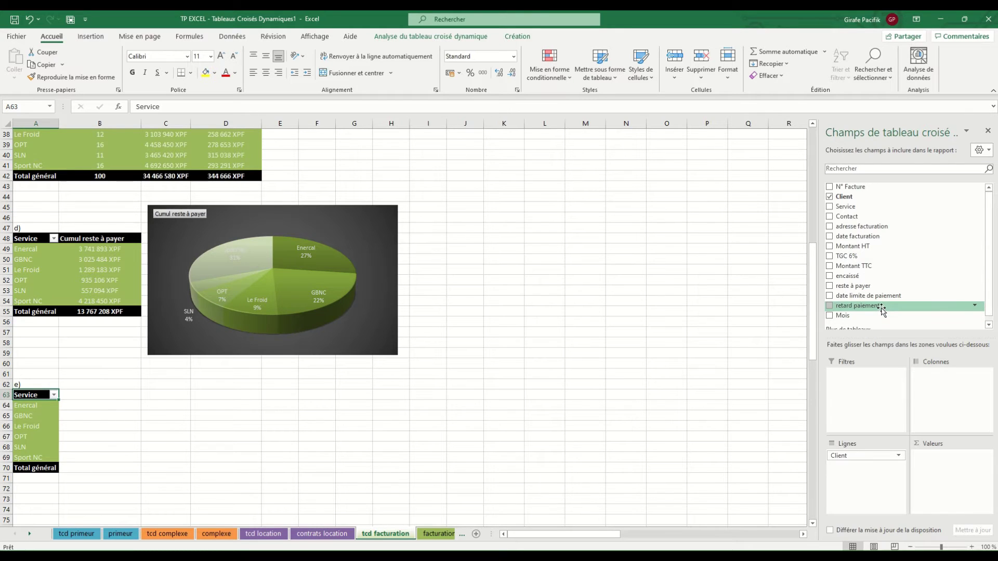
drag(882, 311, 950, 395)
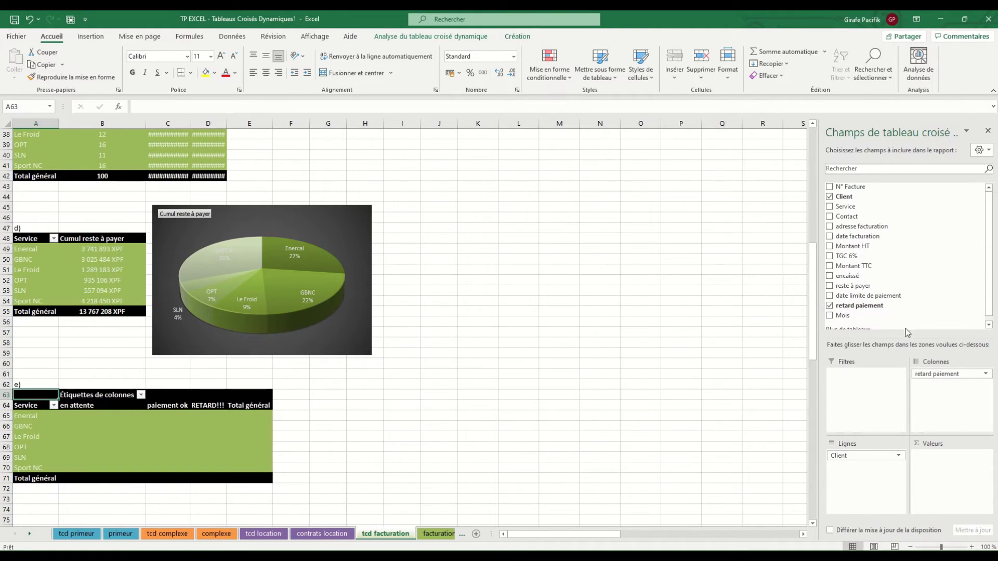
drag(878, 266, 947, 470)
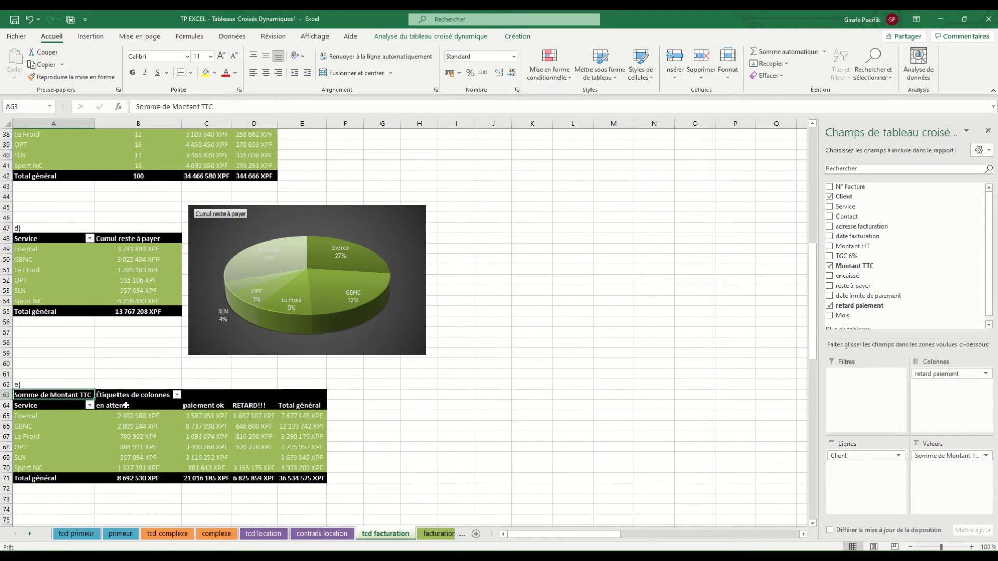
mouse_move(225, 431)
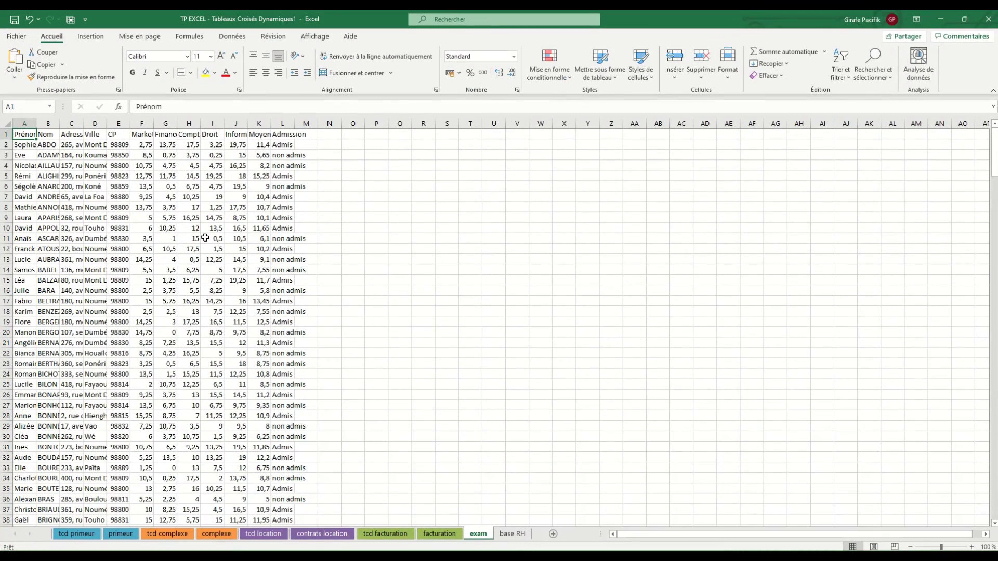
Step: Format the data on the exam sheet as a red medium-style table and name it "tab_exam"
click(180, 227)
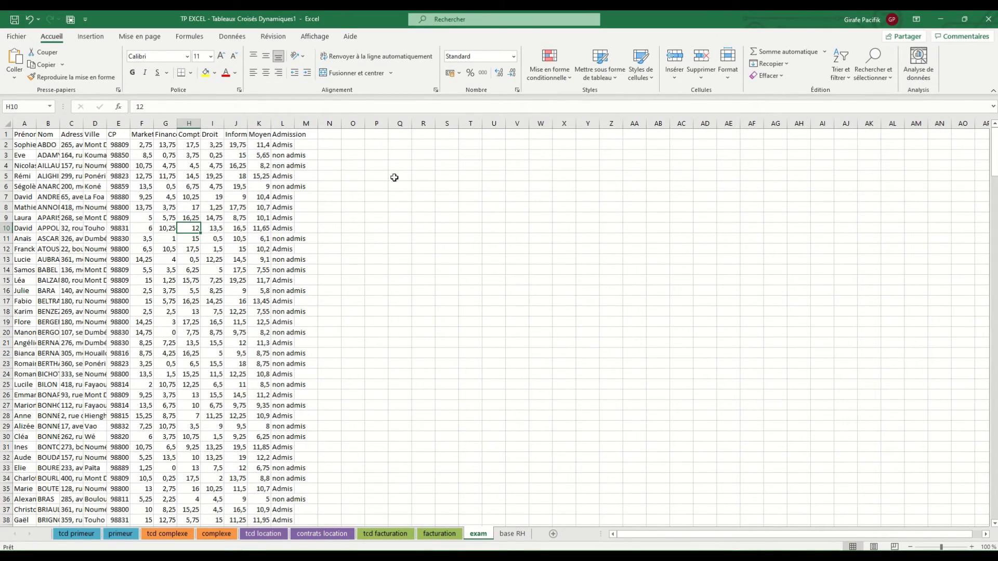
click(597, 80)
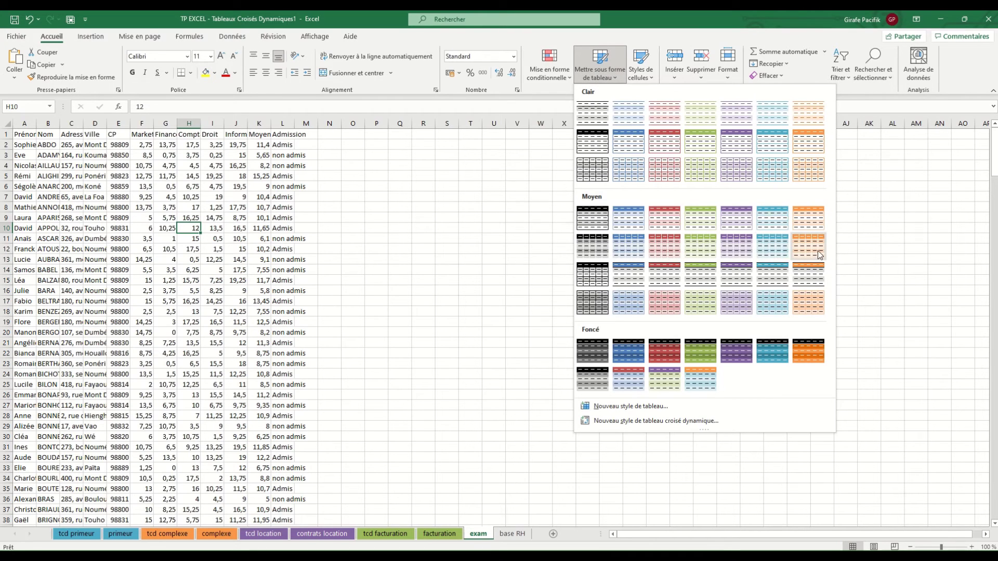
click(675, 248)
click(421, 240)
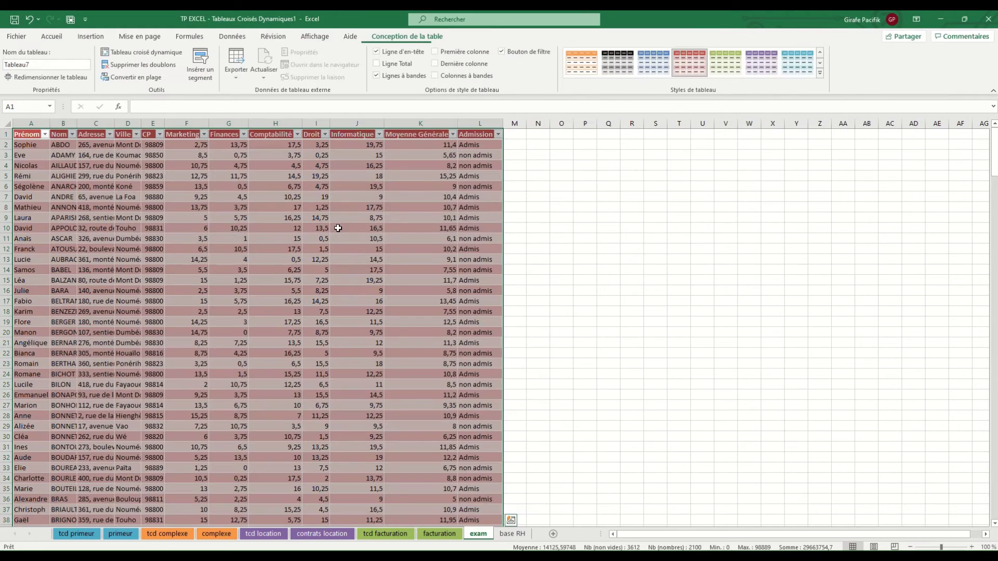
click(47, 64)
text(tab_exam)
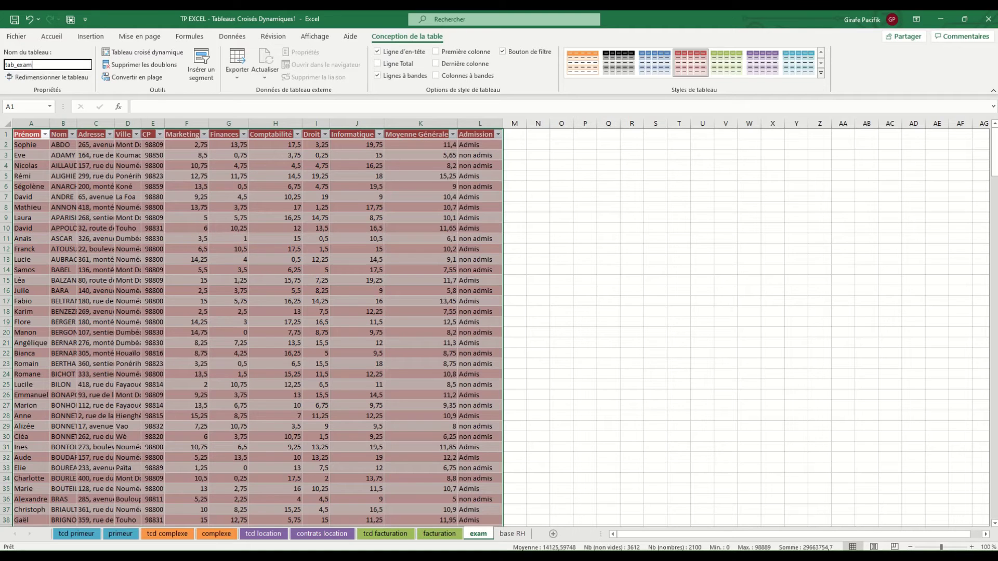
key(Return)
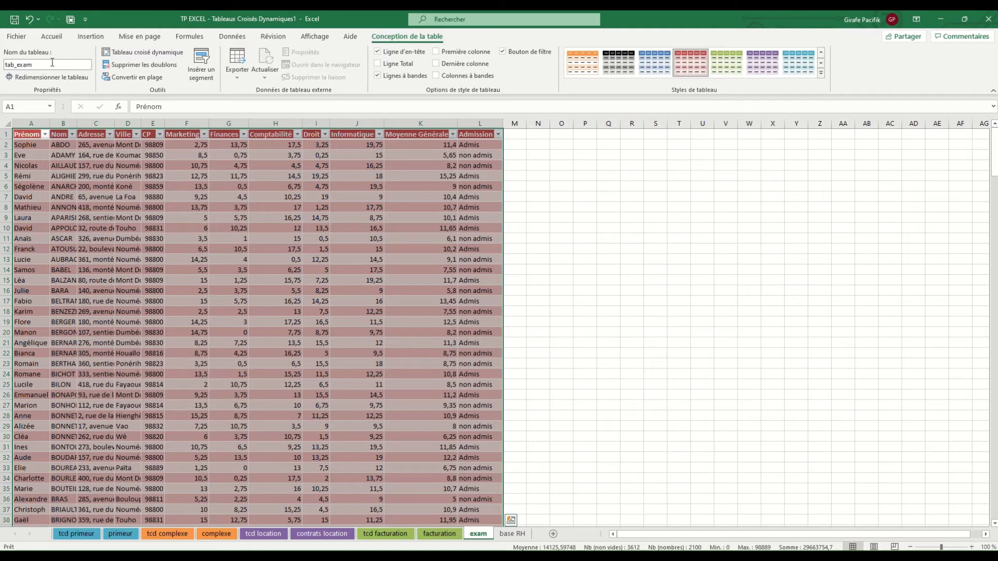
Step: Autofit the width of all columns on the exam sheet
click(213, 153)
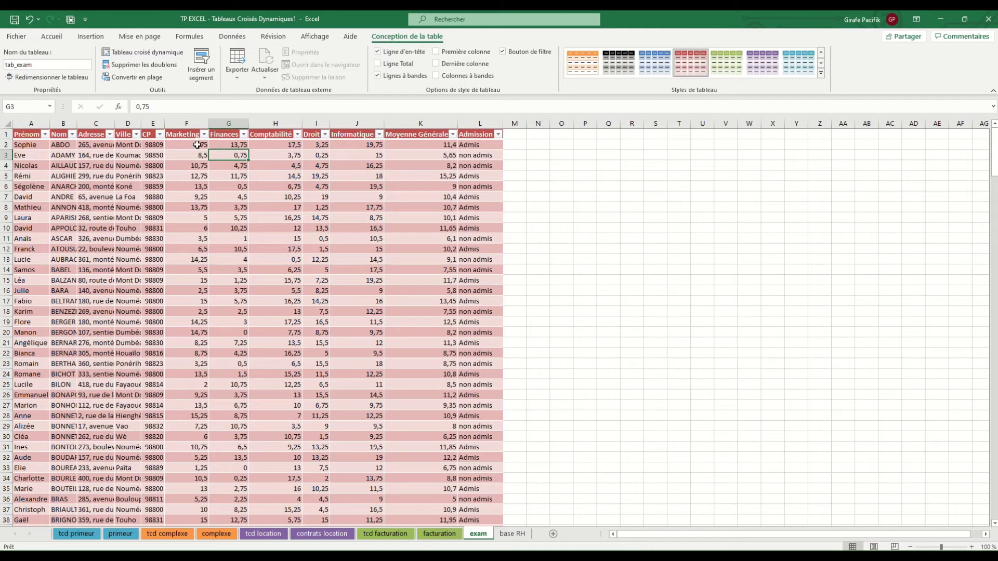
click(6, 123)
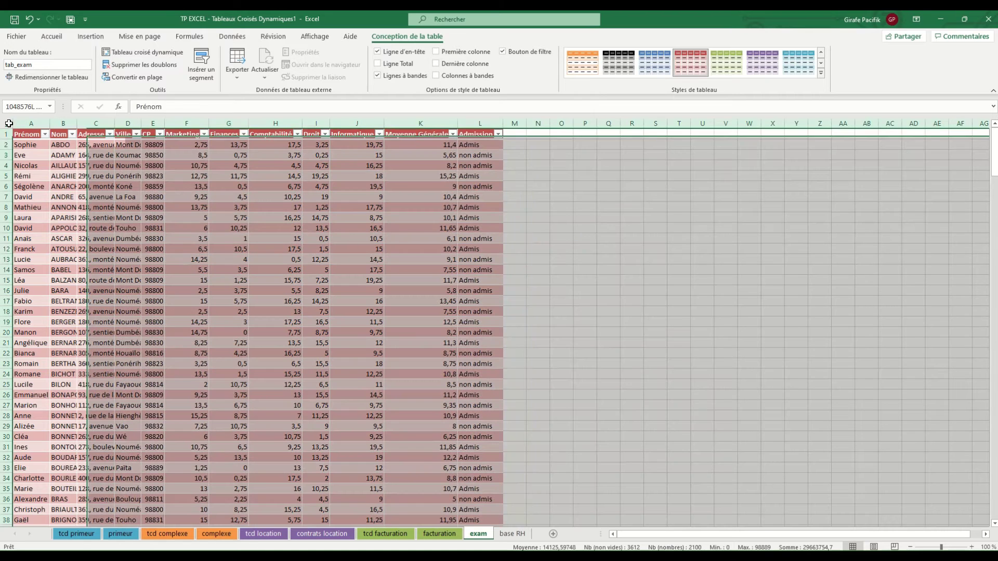
double_click(50, 124)
click(314, 217)
drag(314, 217, 325, 216)
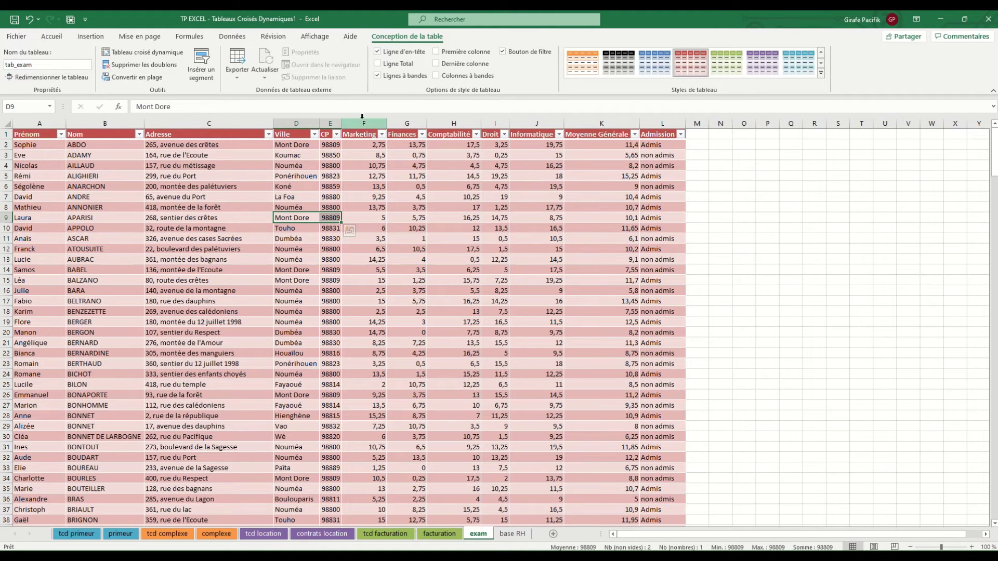
Step: Centre the contents of columns F to L, from Marketing to Admission, in the exam table
drag(363, 123, 665, 125)
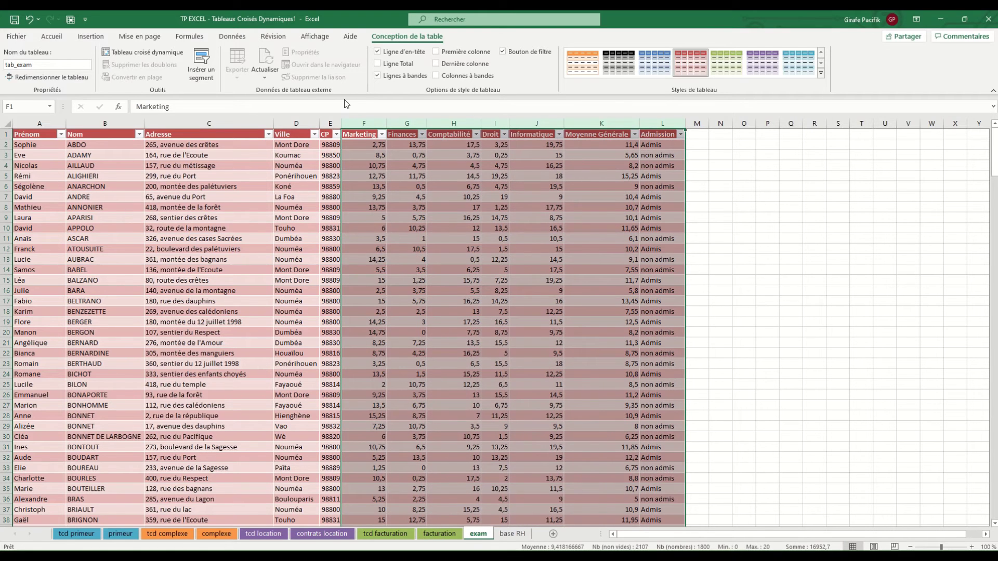
click(65, 39)
click(265, 72)
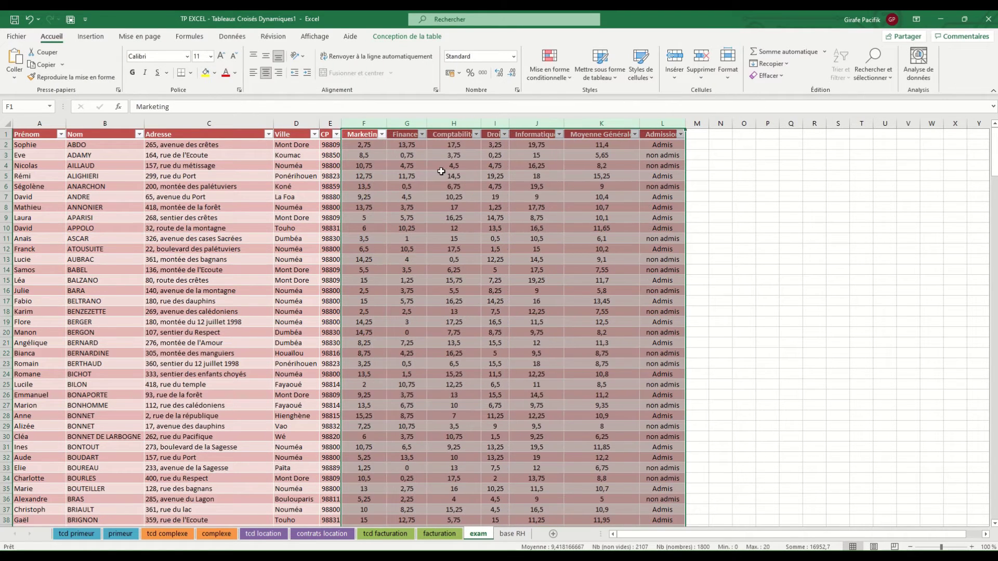
click(453, 176)
click(407, 37)
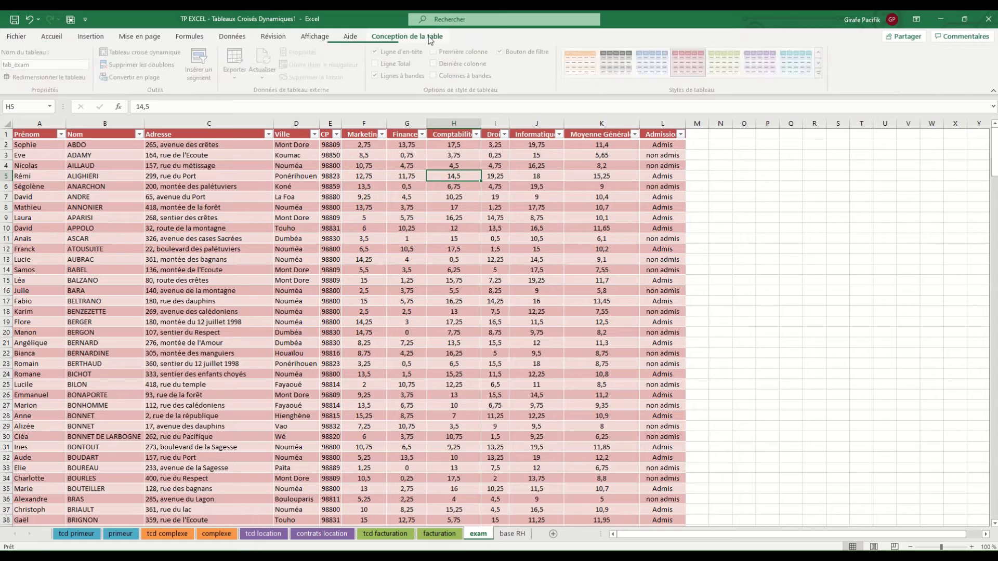
Step: Create a pivot table from tab_exam on a new worksheet and rename that sheet "tcd exam"
click(143, 52)
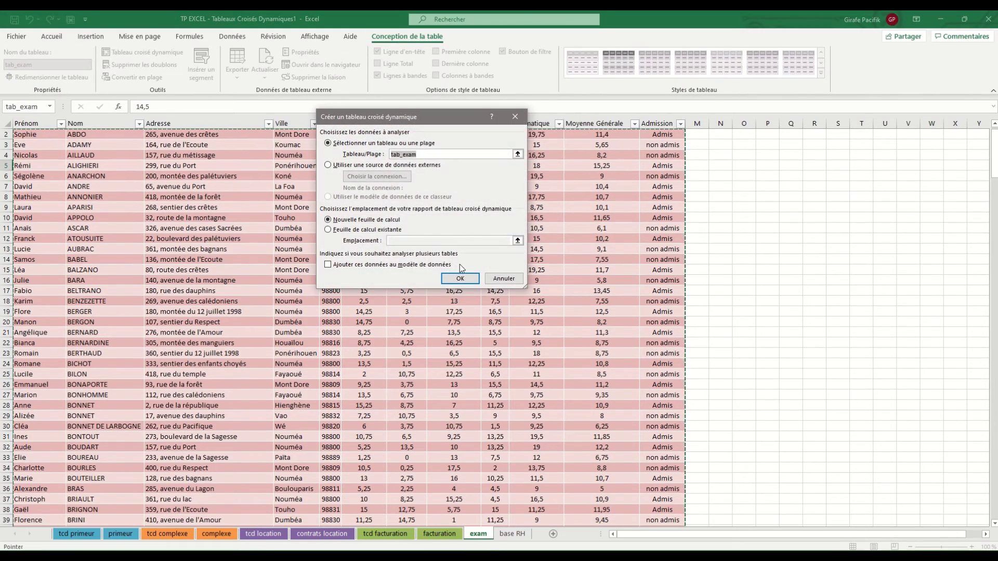
click(460, 278)
click(461, 533)
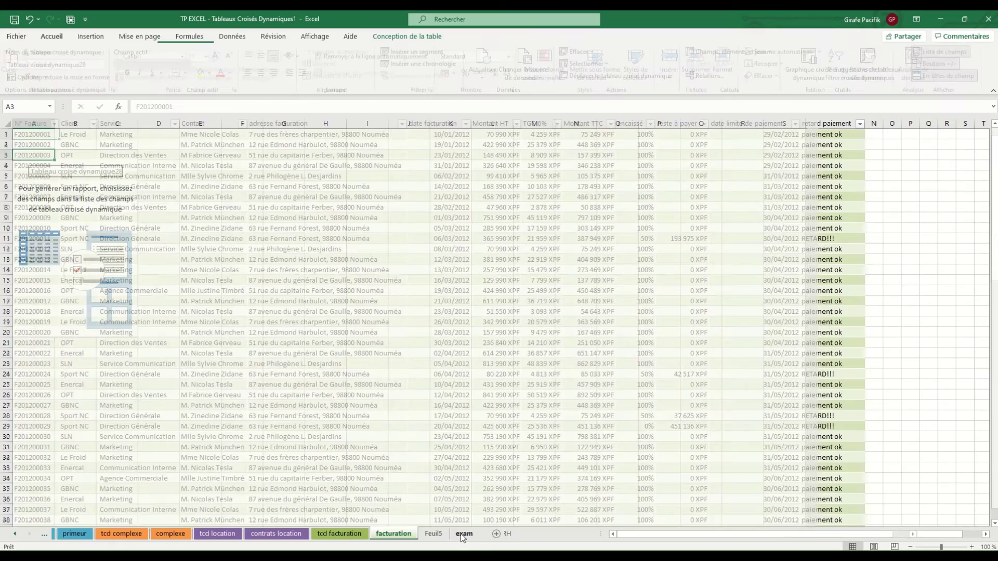
click(431, 535)
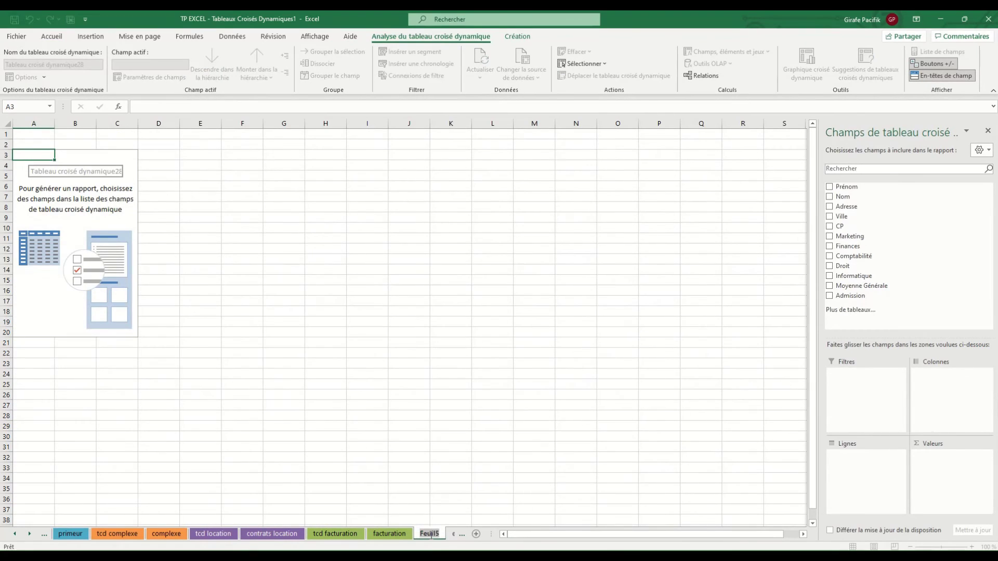
text(ty)
key(BackSpace)
text(cd exam)
key(Return)
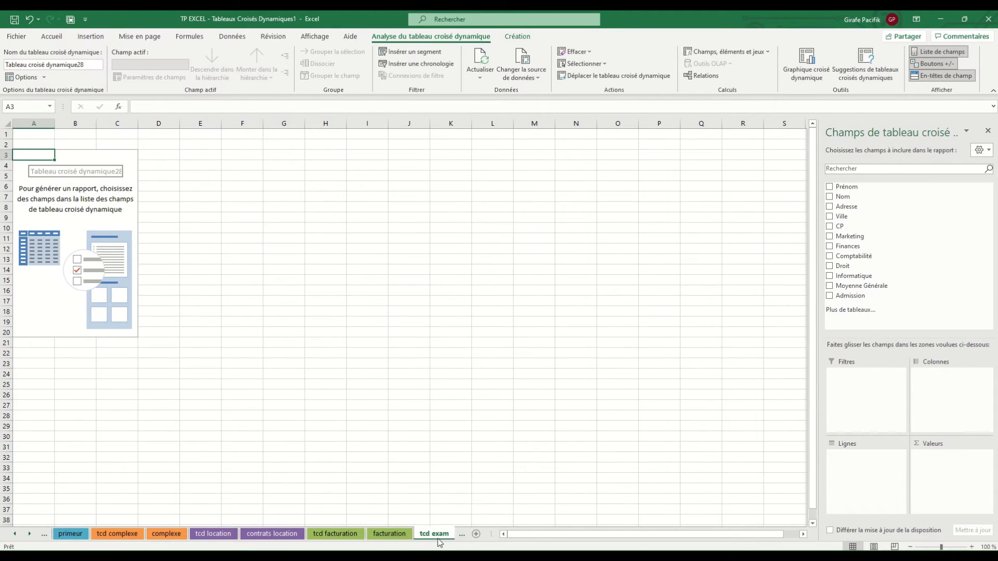
Step: Colour the tabs of the "tcd exam" and "exam" sheets theme red
click(461, 537)
ctrl+click(431, 534)
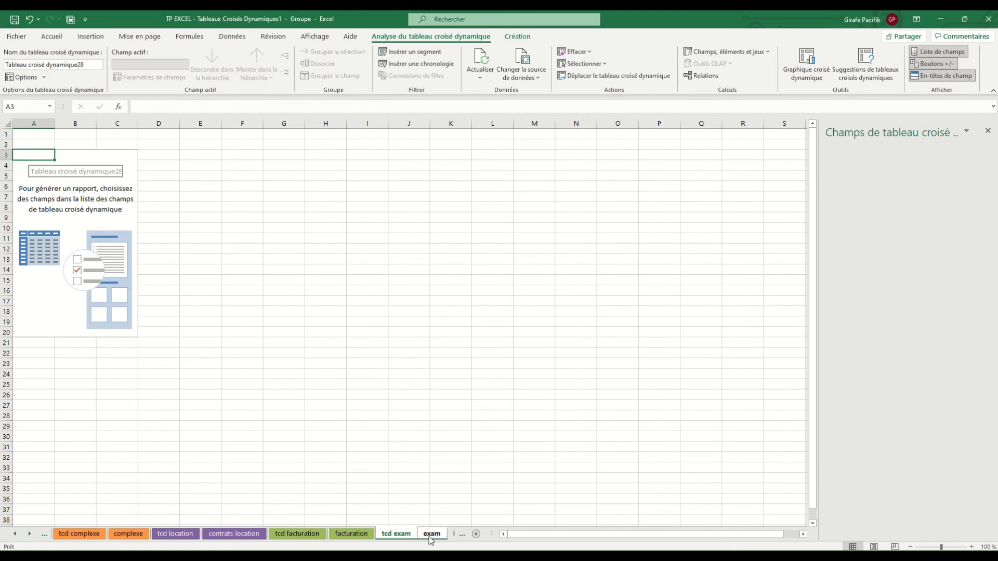
right_click(434, 533)
mouse_move(472, 469)
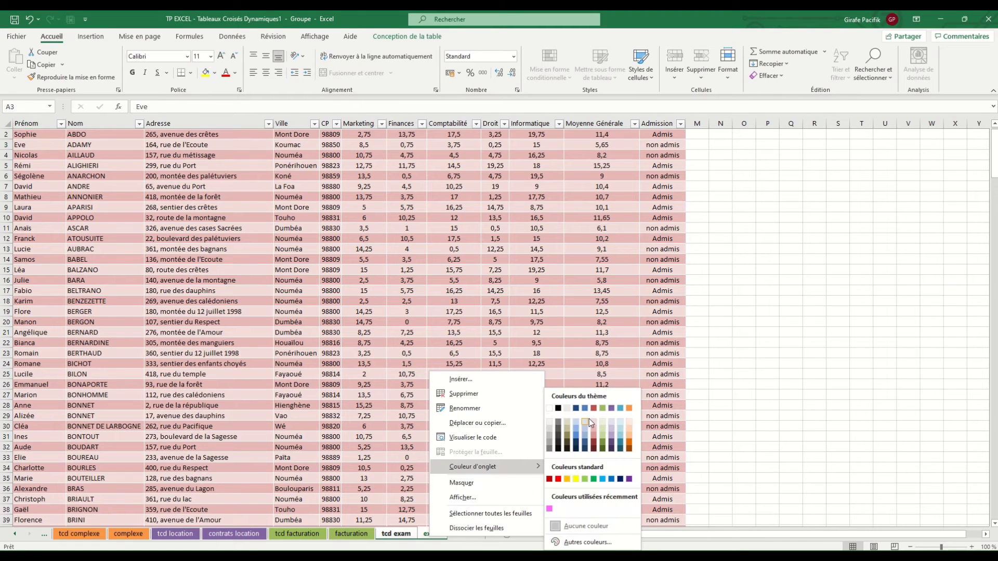
click(596, 406)
click(432, 533)
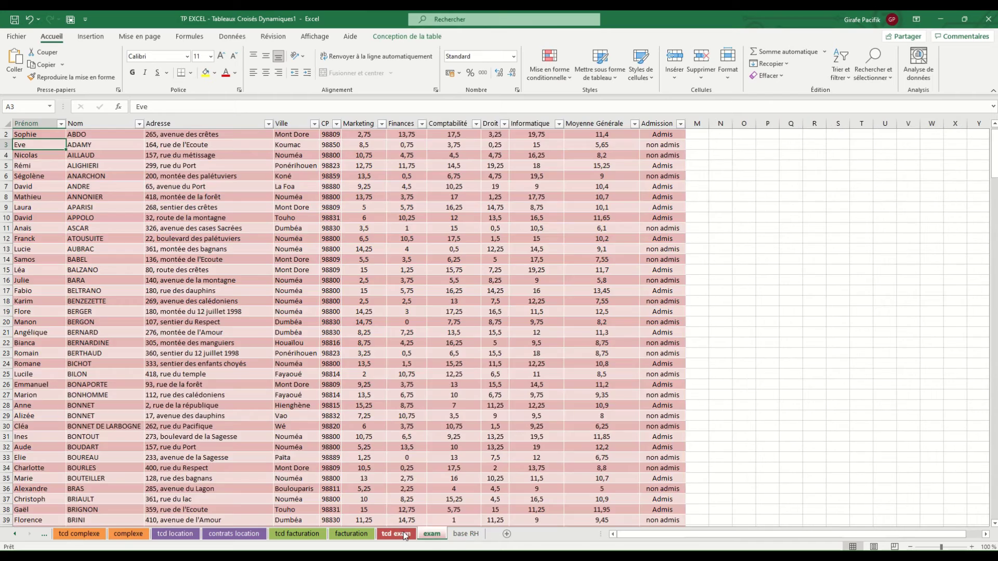
Step: Build the pivot table on "tcd exam" with Admission as rows and the count of Nom as values
click(396, 534)
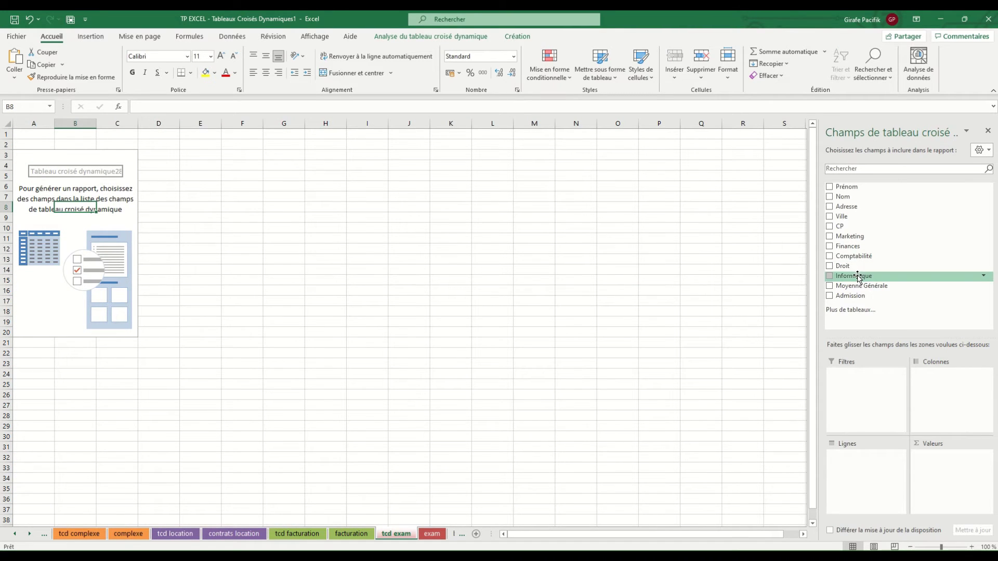
drag(883, 296, 887, 473)
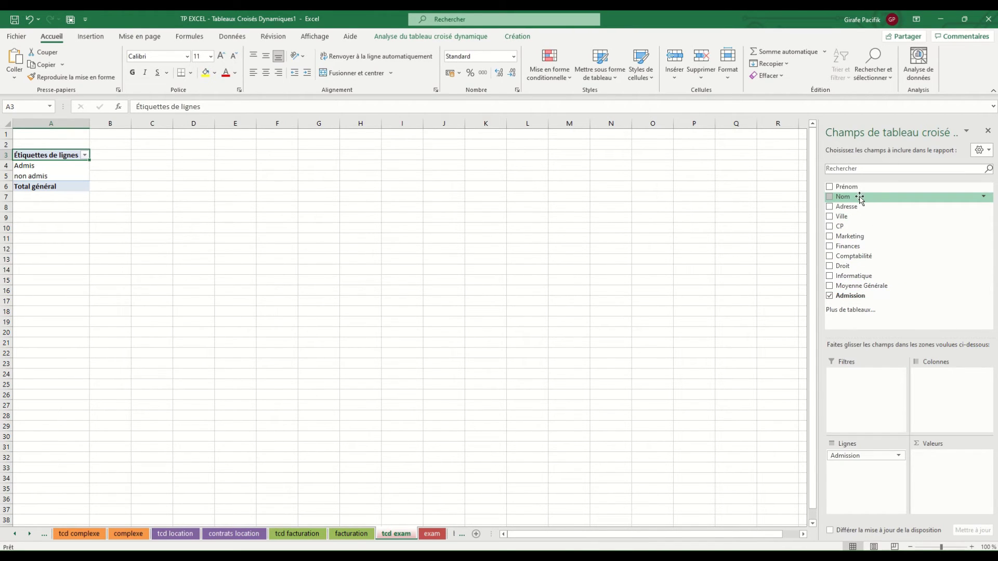
drag(859, 198, 955, 471)
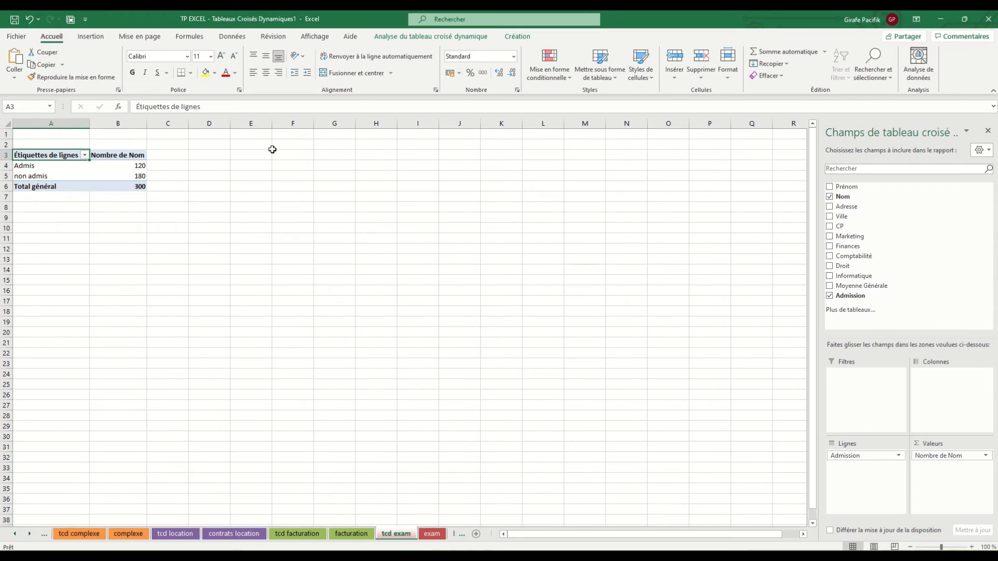
Step: Apply the dark pivot table style with red rows and black header and total rows
click(124, 168)
click(522, 36)
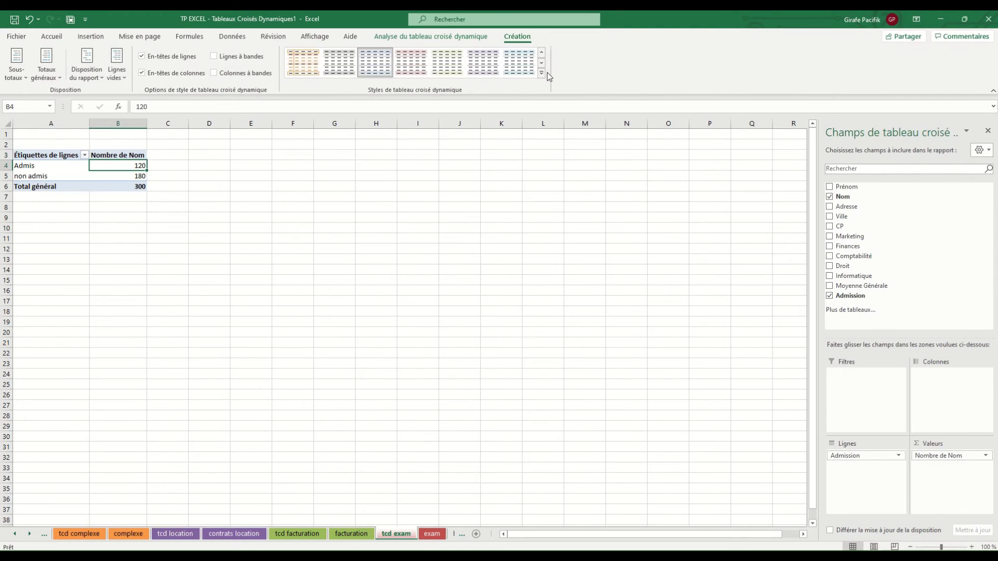
click(545, 80)
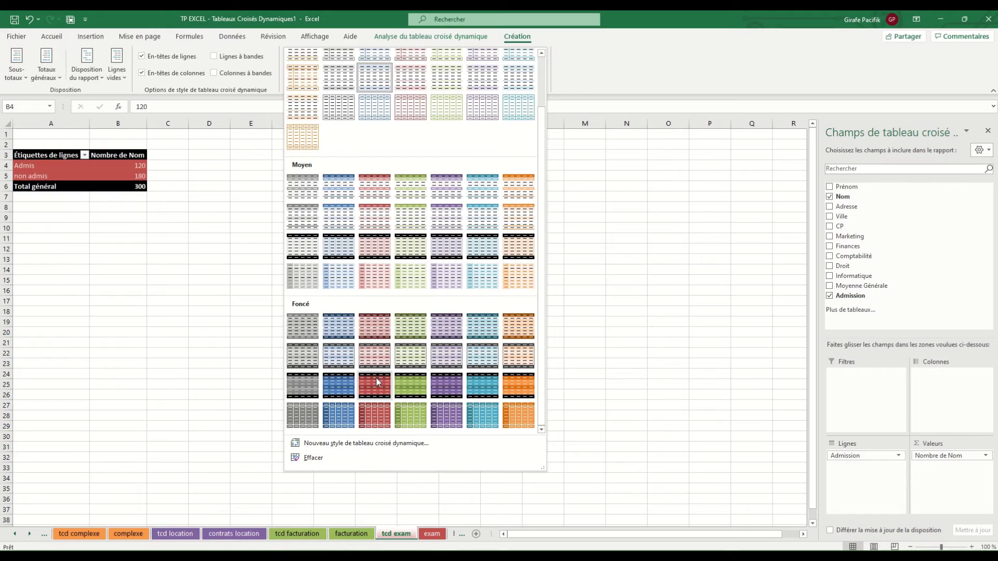
click(378, 384)
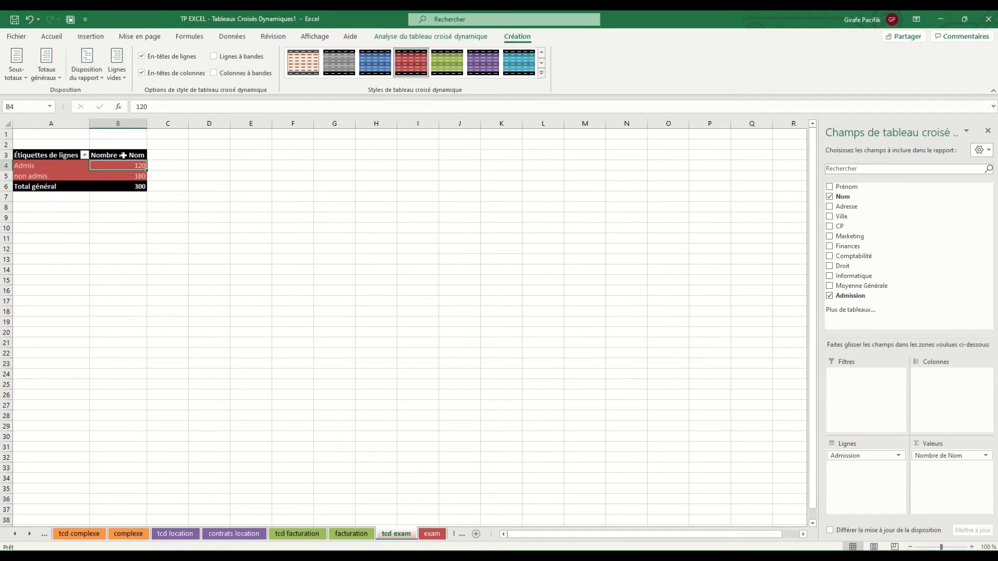
Step: Insert a 3D pie pivot chart of the admission counts and place it beside the pivot table
click(74, 167)
click(413, 37)
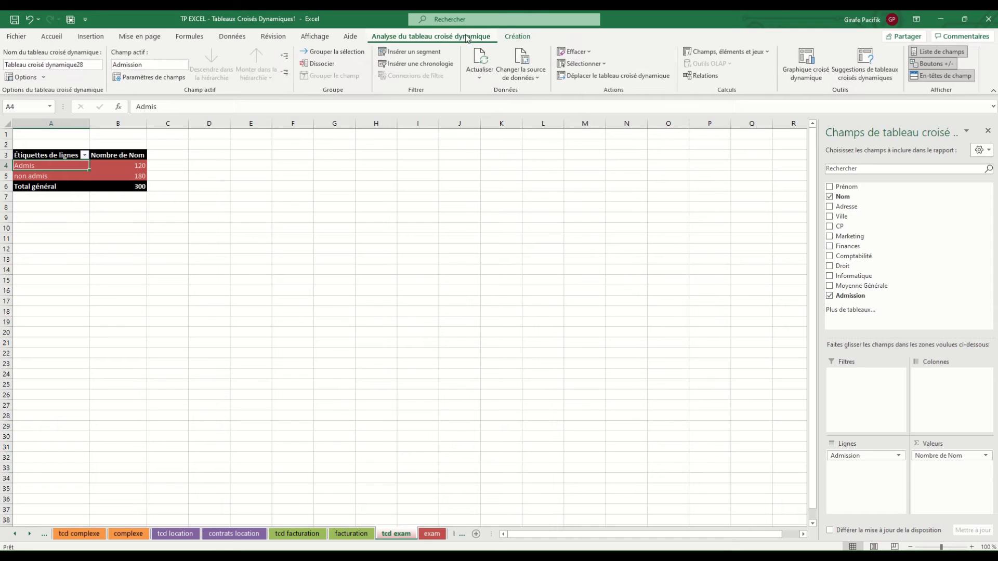
click(806, 63)
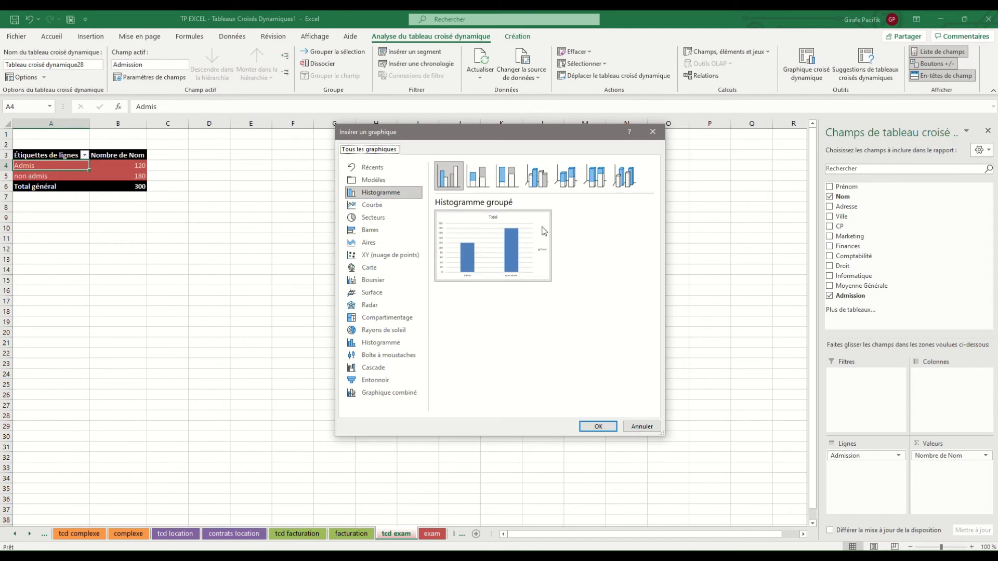
click(380, 217)
click(476, 171)
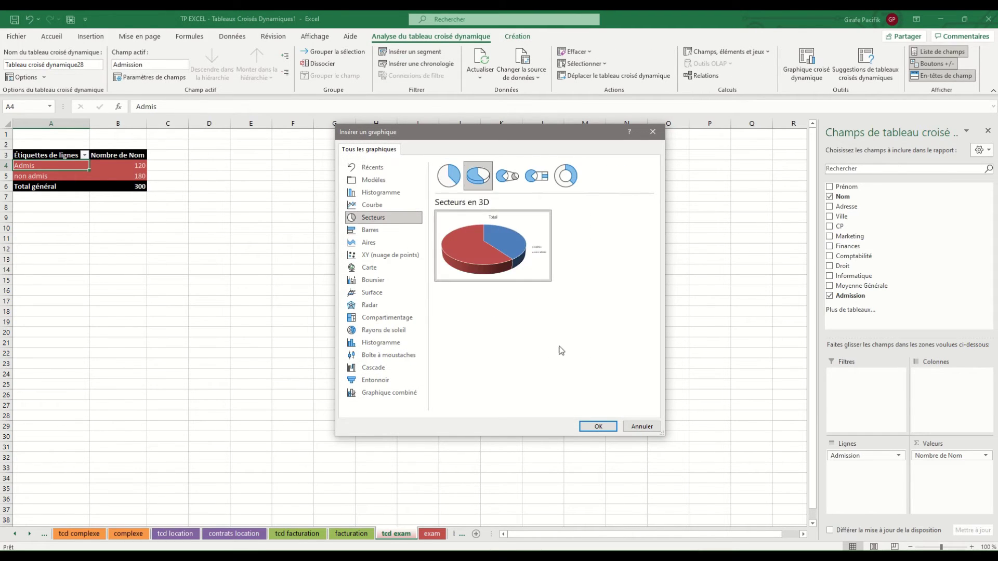
click(598, 426)
drag(378, 271, 286, 180)
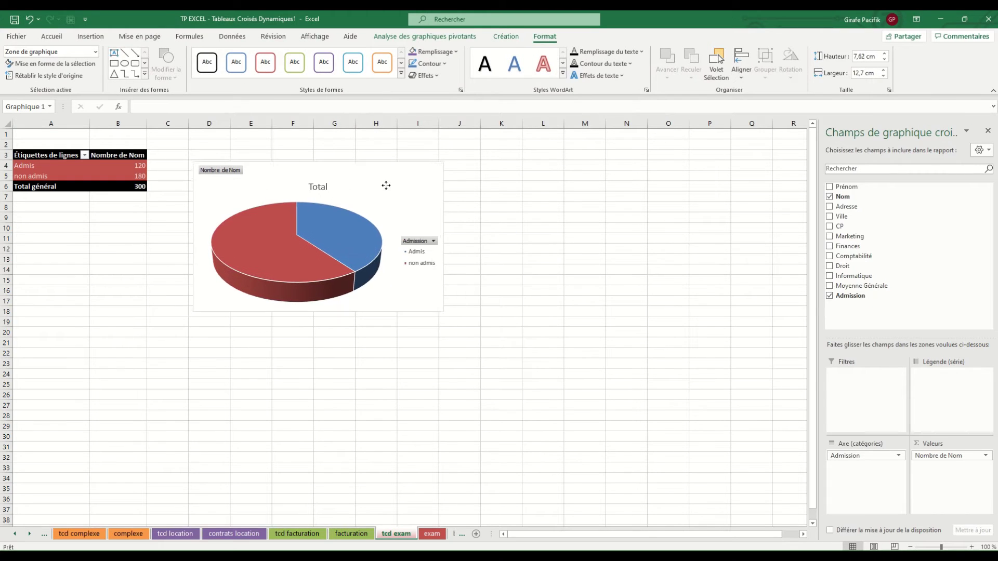
Step: Apply the dark-background chart style to the pie chart and change its colours to the monochrome red palette
click(505, 36)
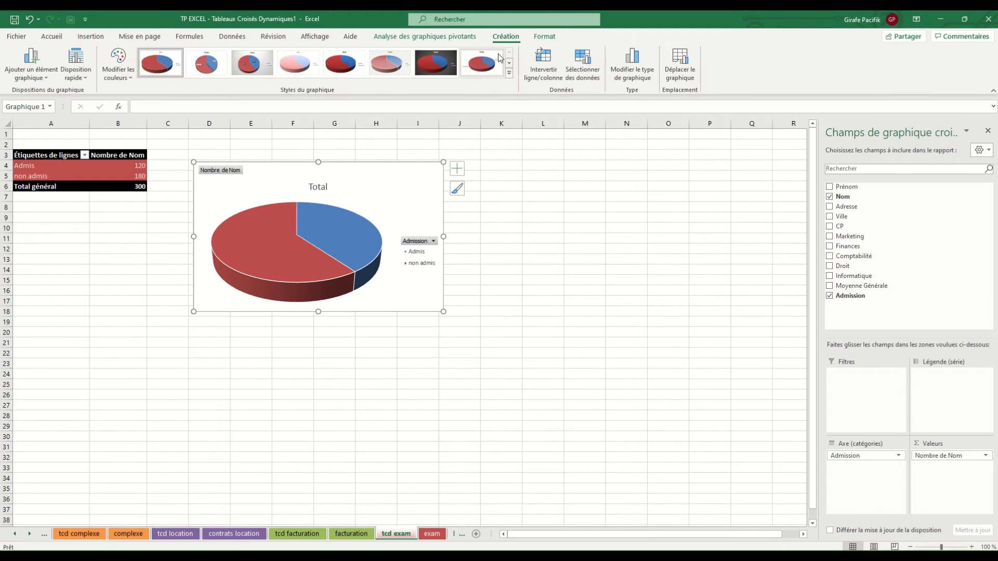
click(435, 62)
click(117, 65)
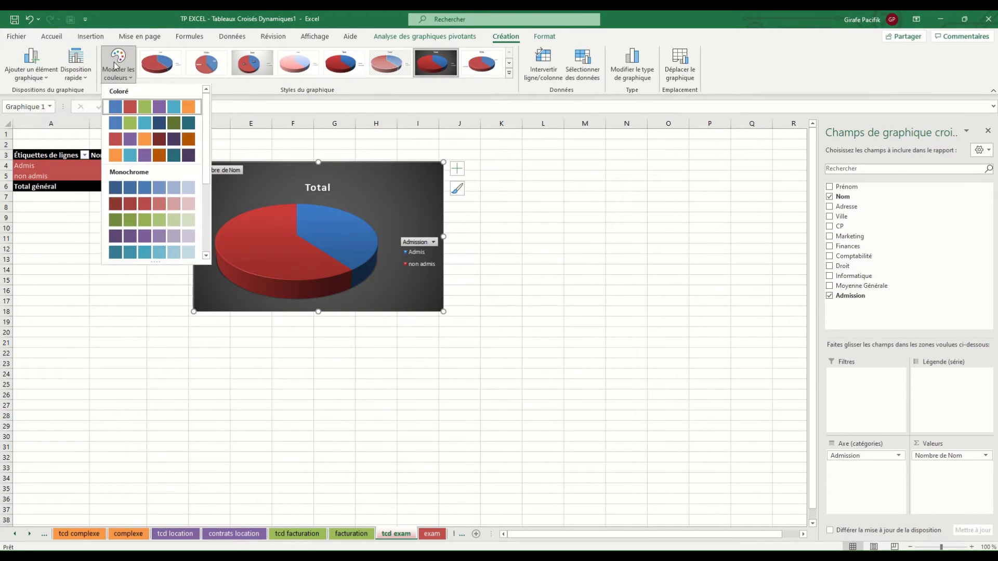
click(157, 204)
Step: Give the pie chart the quick layout with category names and percentages on the slices, and delete its title
click(317, 190)
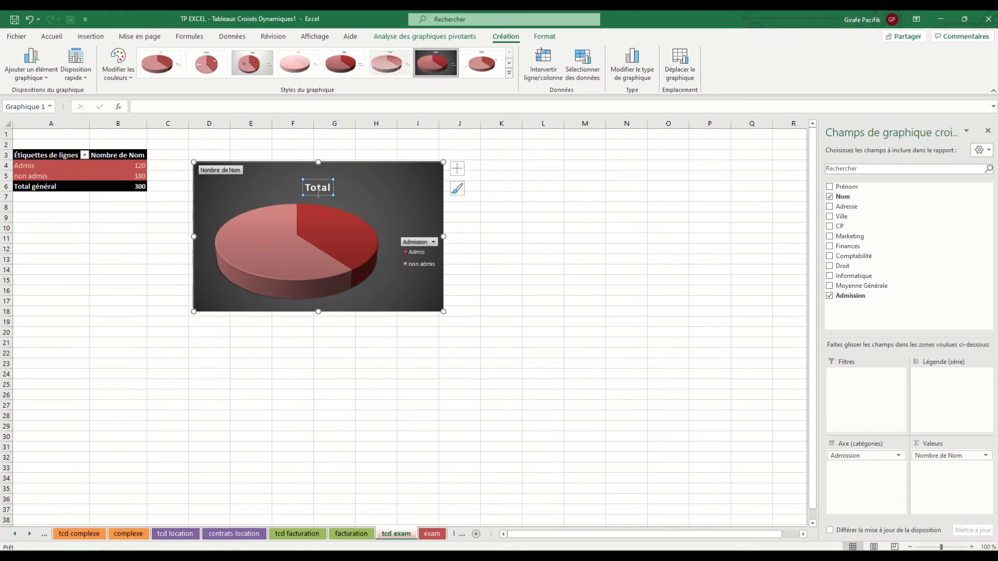
key(Delete)
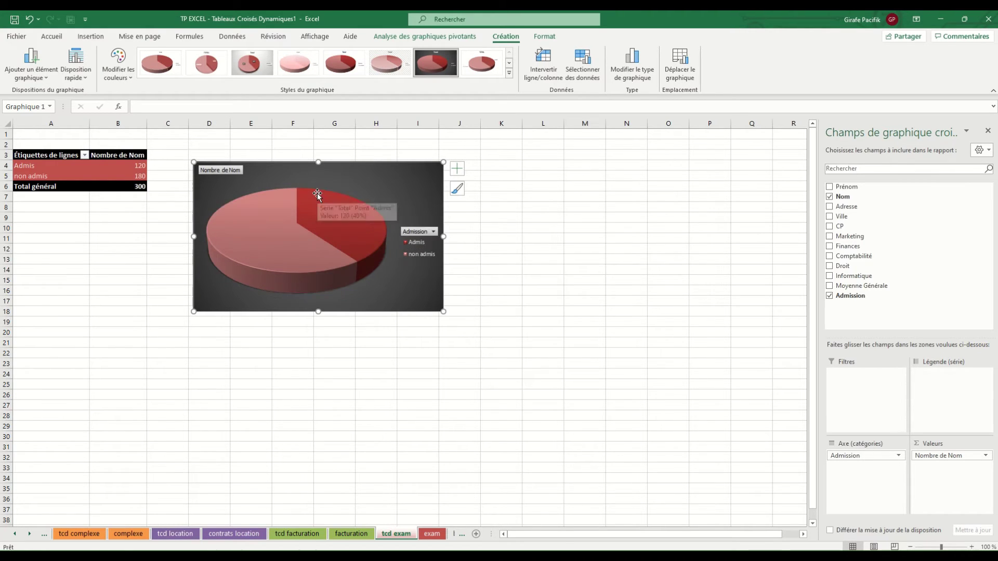
click(87, 66)
click(82, 100)
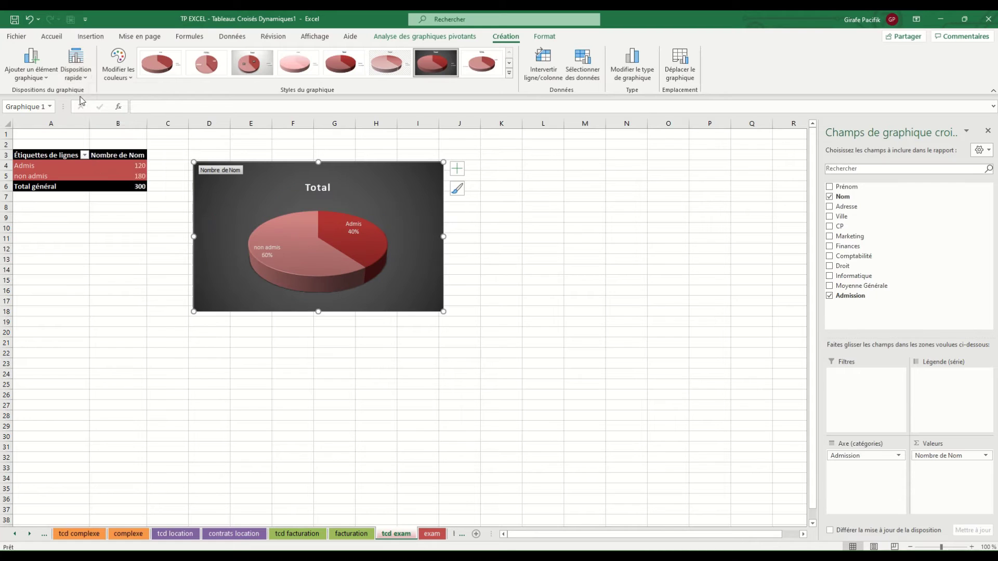
click(332, 187)
key(Delete)
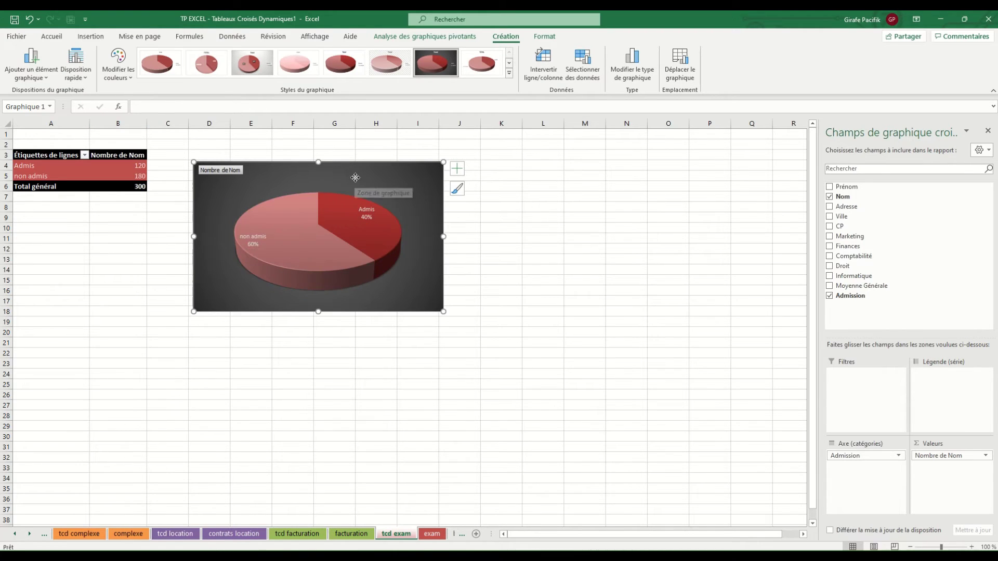
Step: Move the pie chart up beside the pivot table and shrink it to end at about row 13
drag(355, 177, 335, 151)
drag(422, 285, 402, 264)
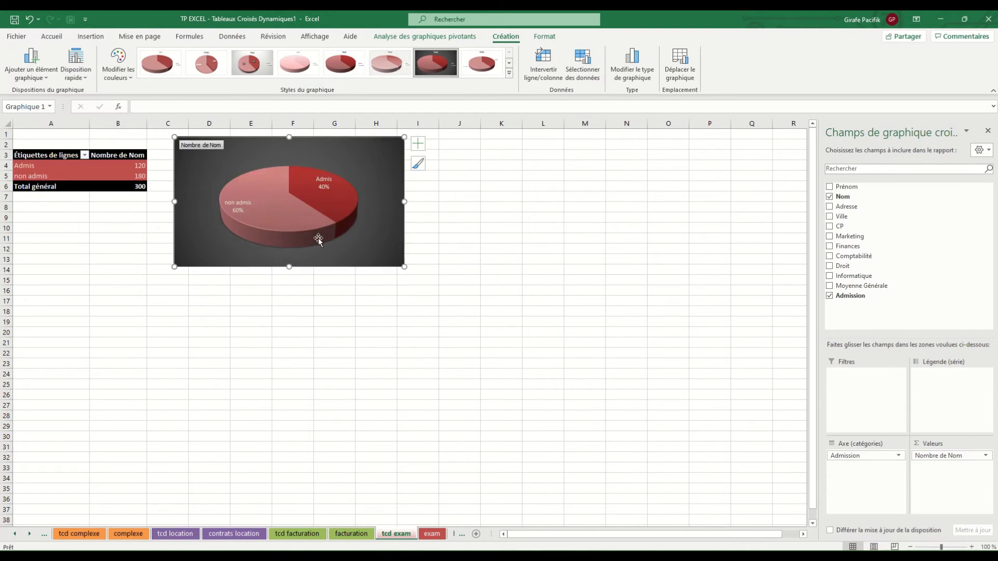
Step: Label the admission pivot table "a)" in cell A2
click(46, 142)
text(a))
key(Return)
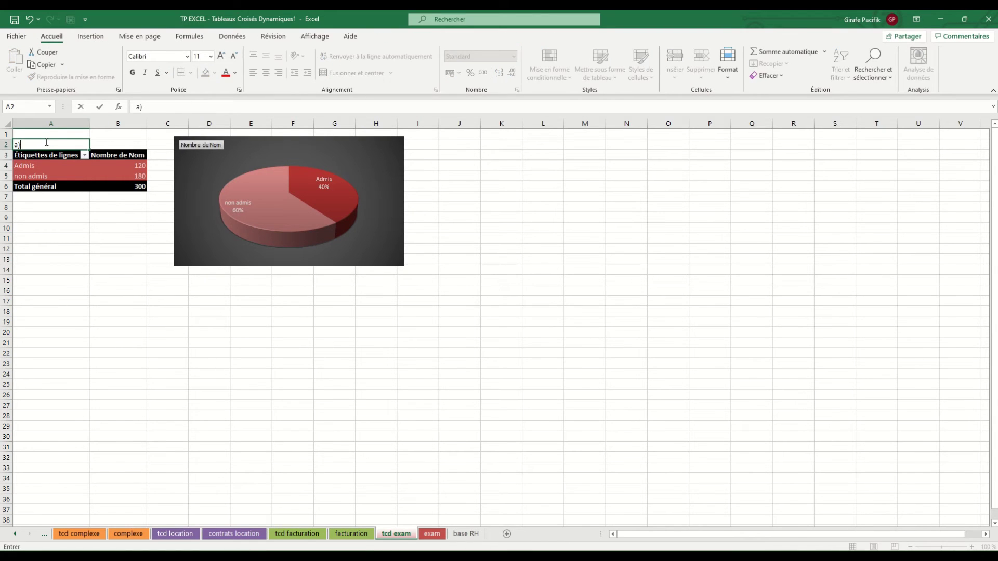
Step: Copy the labelled pivot table from A2:B6 to A17 and change the copy's label to "b)"
drag(46, 141, 136, 186)
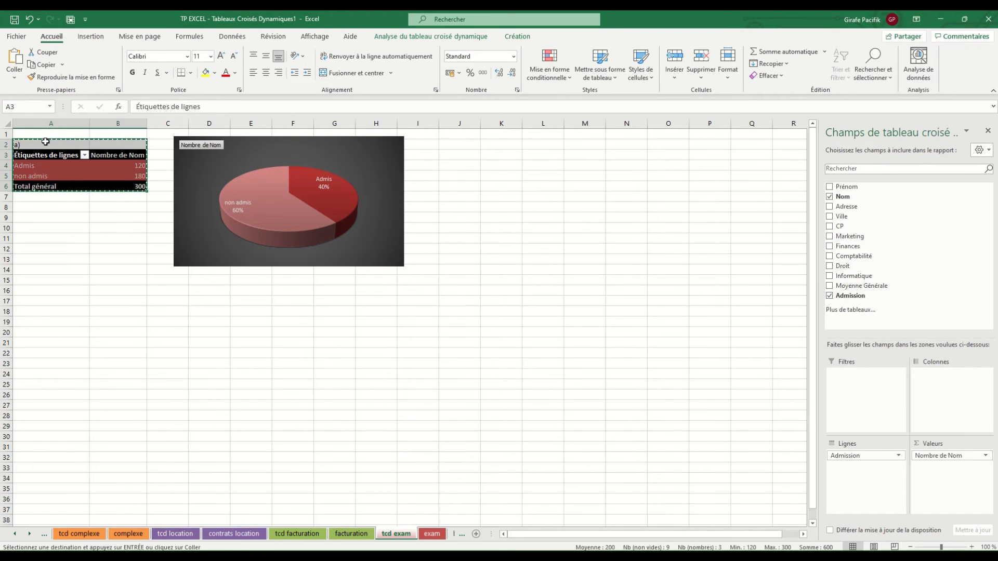
key(ctrl+c)
click(56, 305)
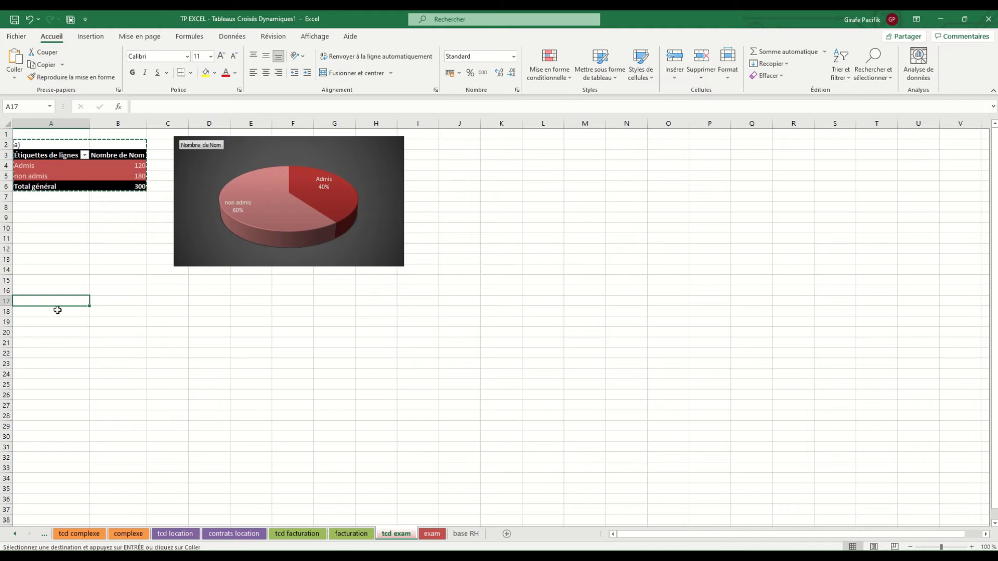
key(ctrl+v)
text(b))
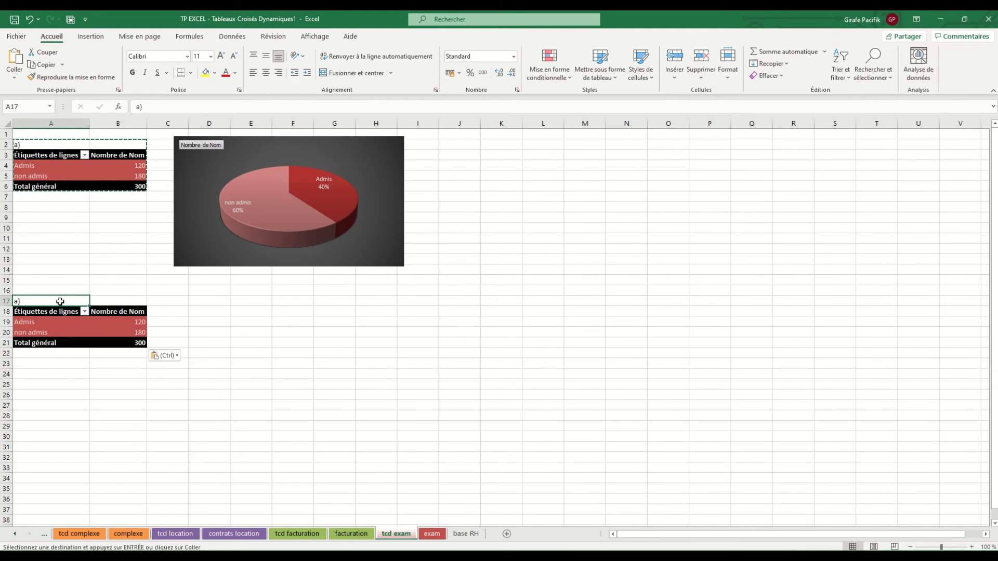
key(Return)
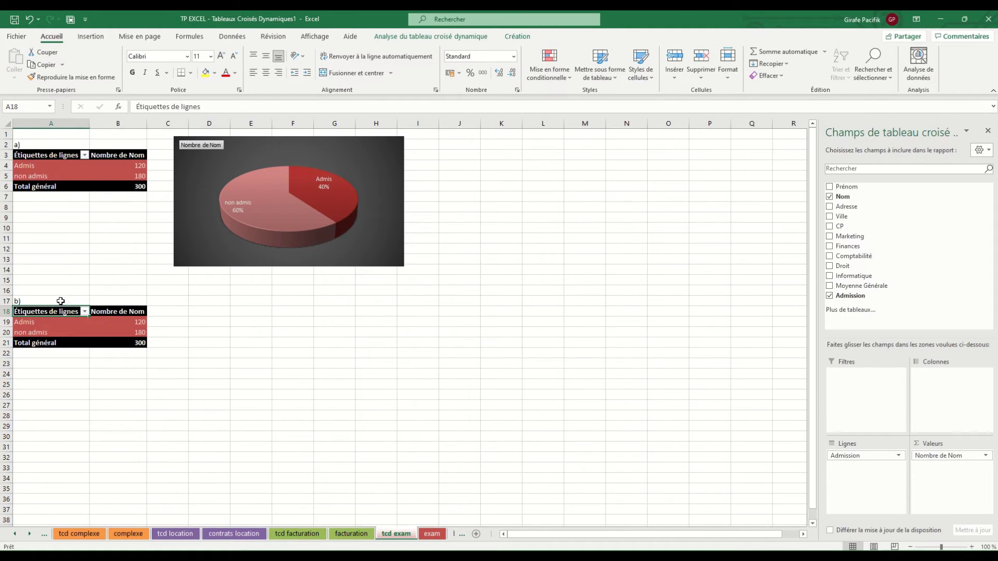
Step: In pivot table b), replace the existing fields with Ville as rows and the sum of Moyenne Générale as values
drag(73, 321, 72, 332)
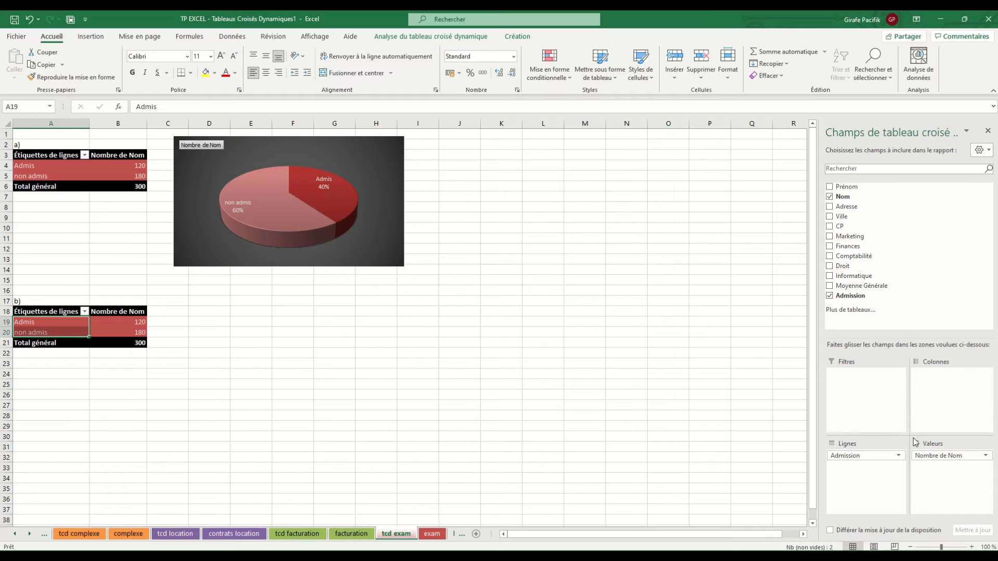
drag(918, 456, 715, 329)
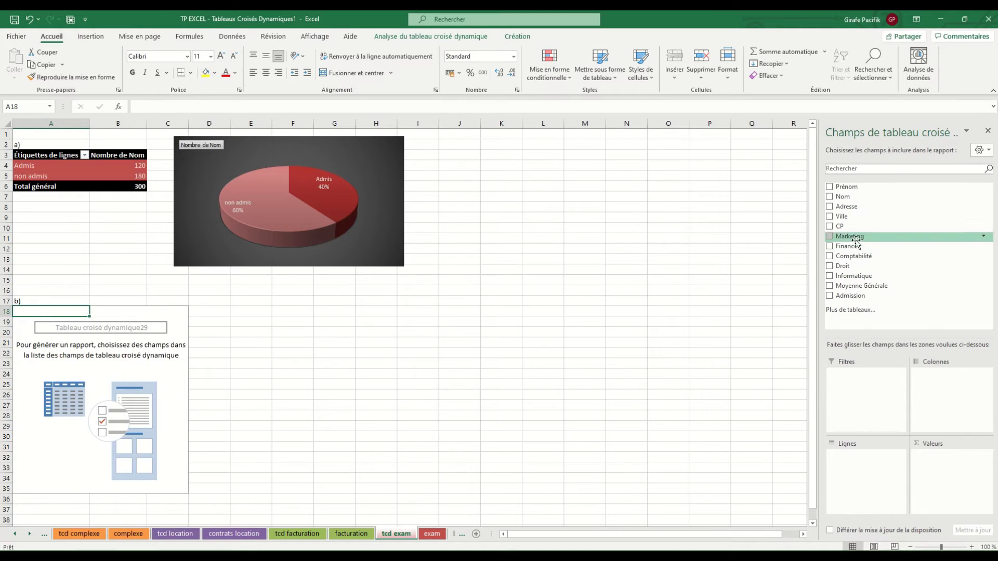
drag(855, 218, 861, 467)
drag(878, 287, 950, 467)
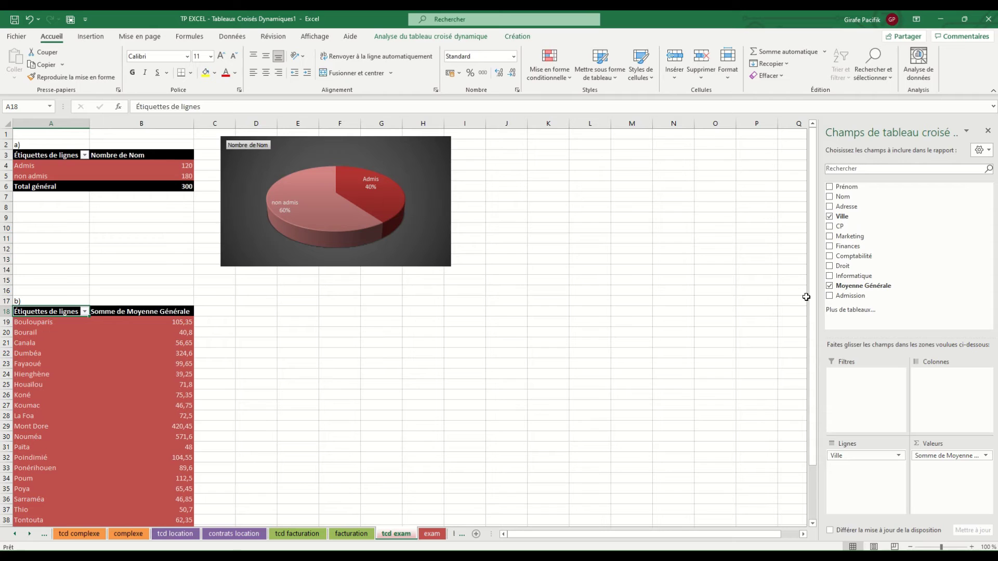
Step: Add Marketing, Finances, Comptabilité, Droit and Informatique as further values in pivot table b)
drag(852, 236, 951, 479)
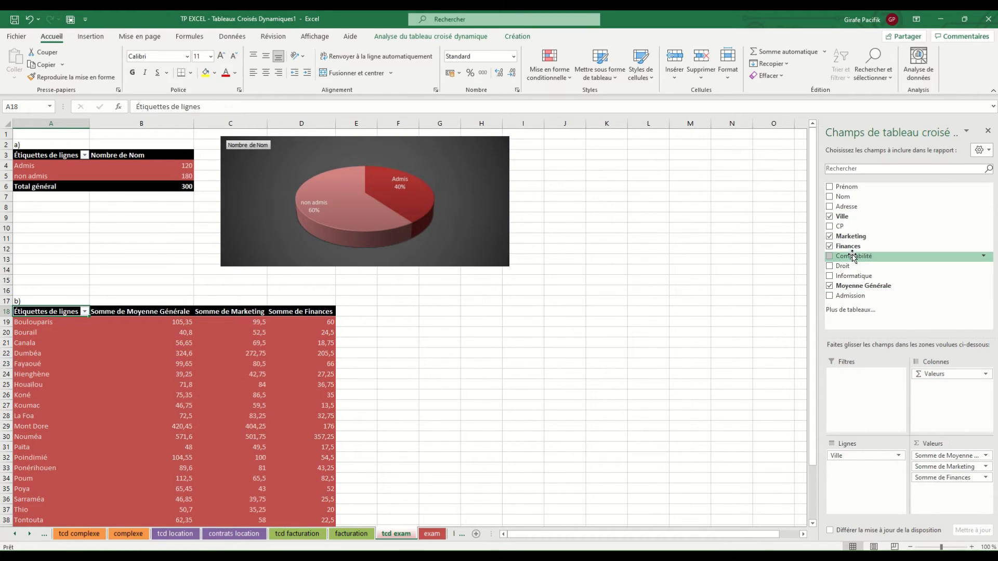
drag(857, 256, 943, 475)
drag(854, 266, 946, 498)
drag(854, 275, 940, 508)
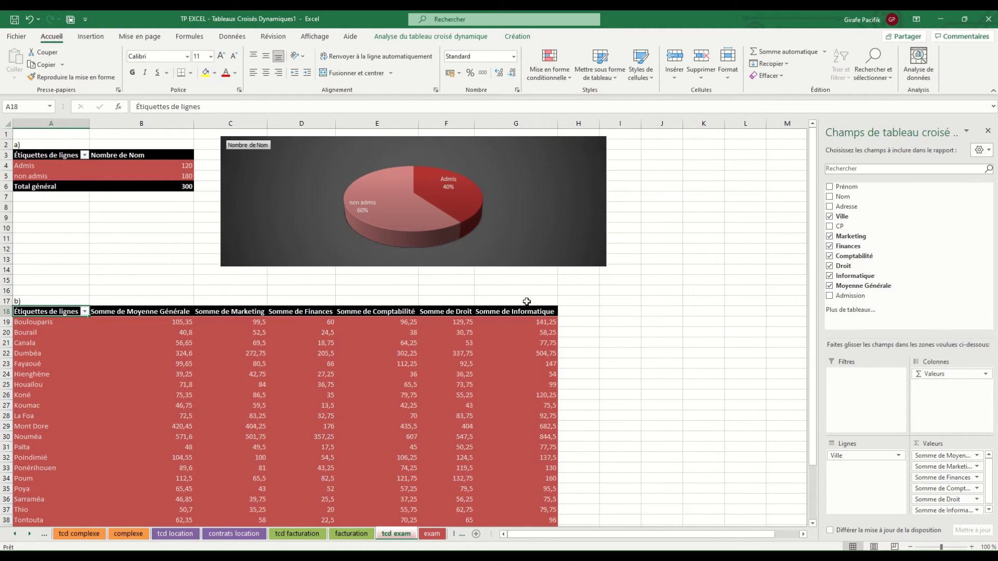
Step: Summarize the Moyenne Générale, Marketing and Finances values in pivot table b) by average
right_click(185, 322)
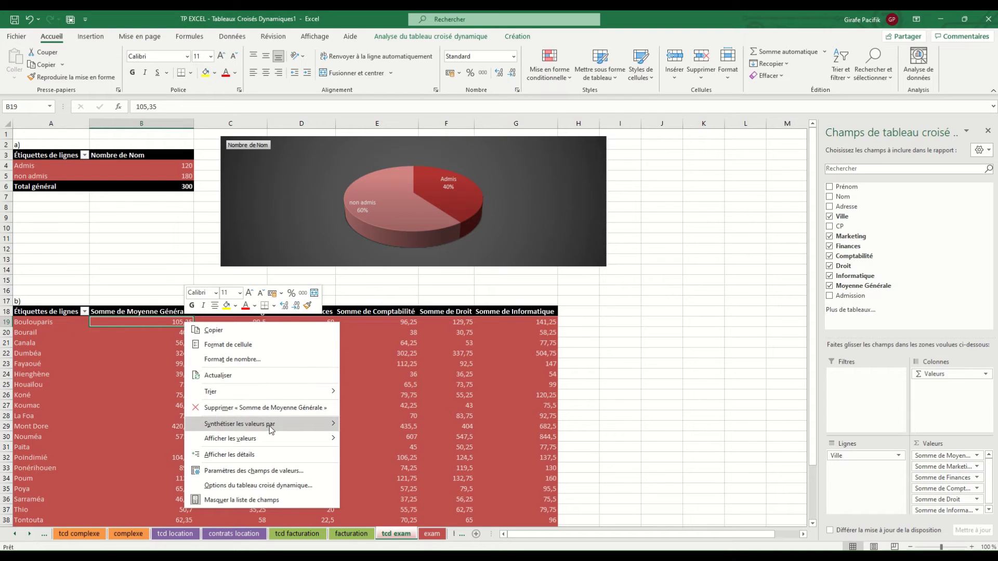
mouse_move(270, 424)
click(372, 454)
right_click(229, 344)
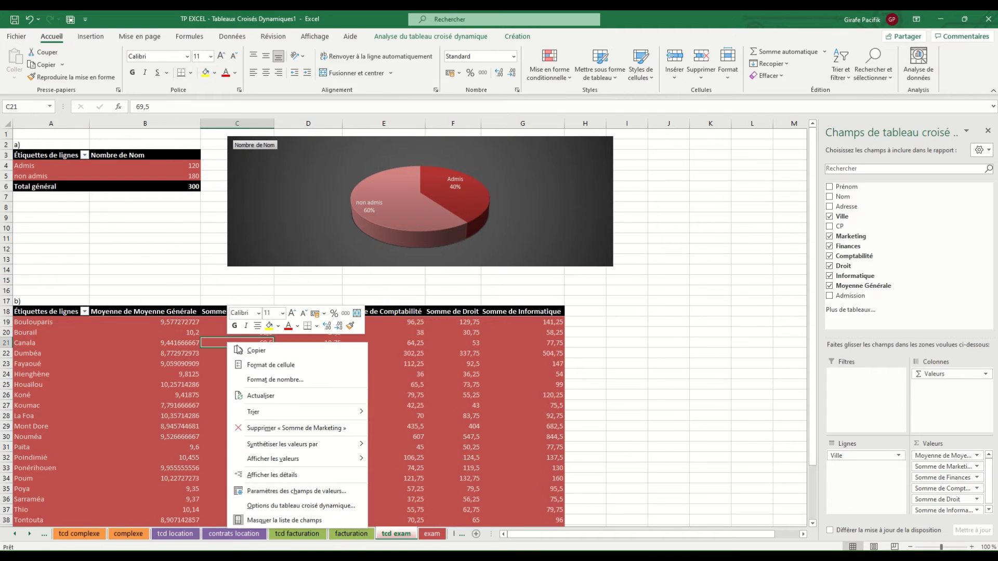
mouse_move(331, 449)
click(411, 473)
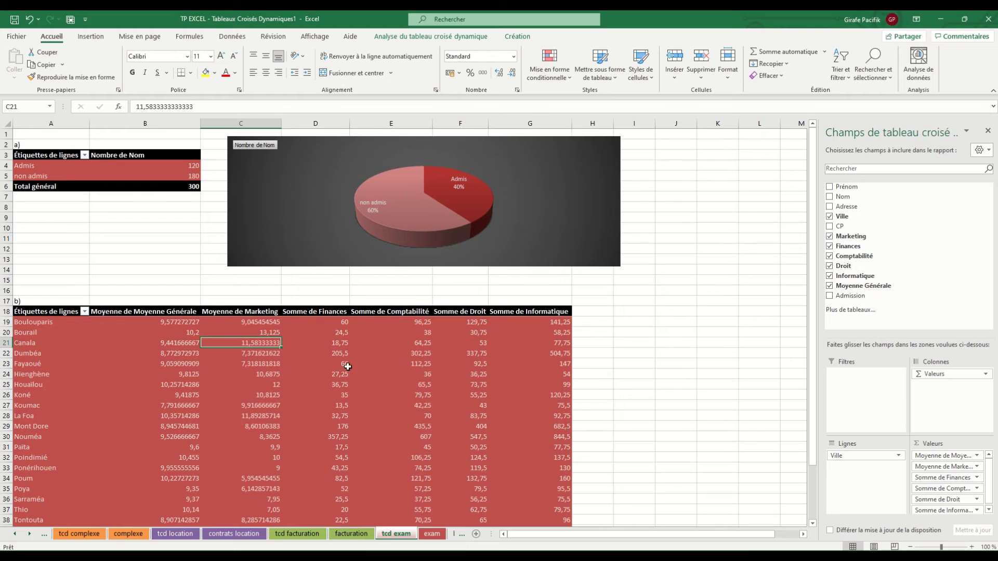
right_click(333, 356)
mouse_move(408, 458)
click(489, 470)
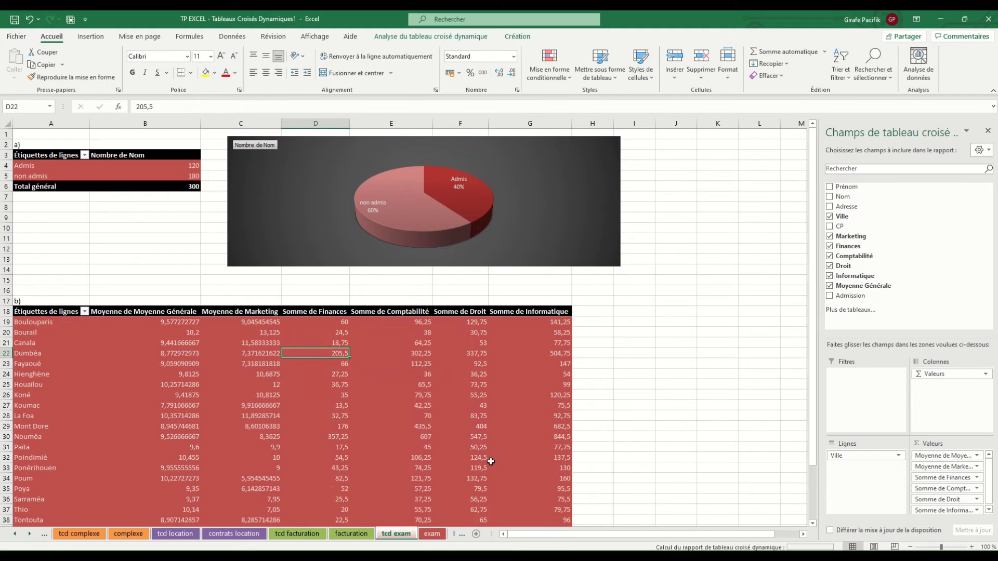
Step: Summarize the Comptabilité, Droit and Informatique values in pivot table b) by average
right_click(425, 382)
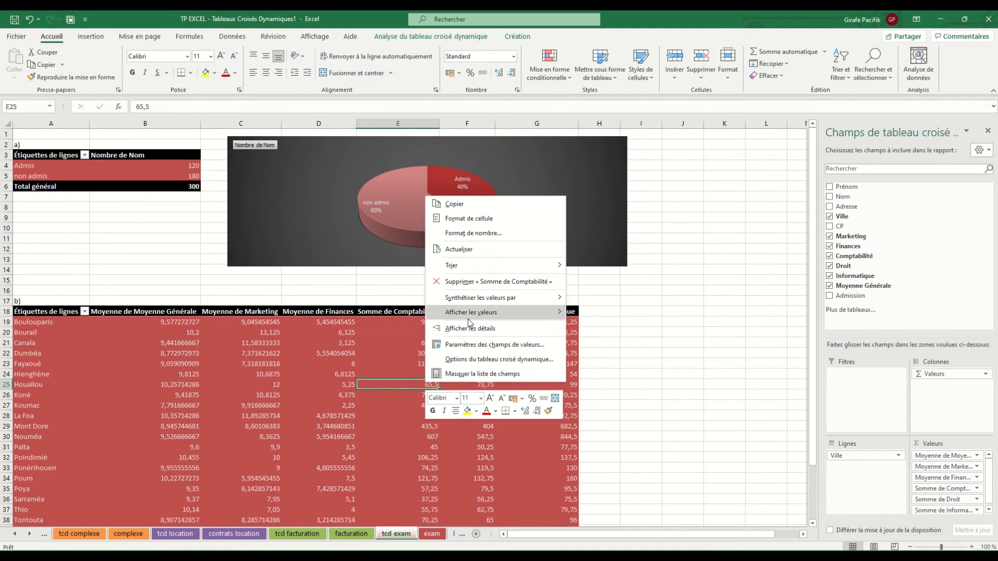
mouse_move(474, 301)
click(598, 327)
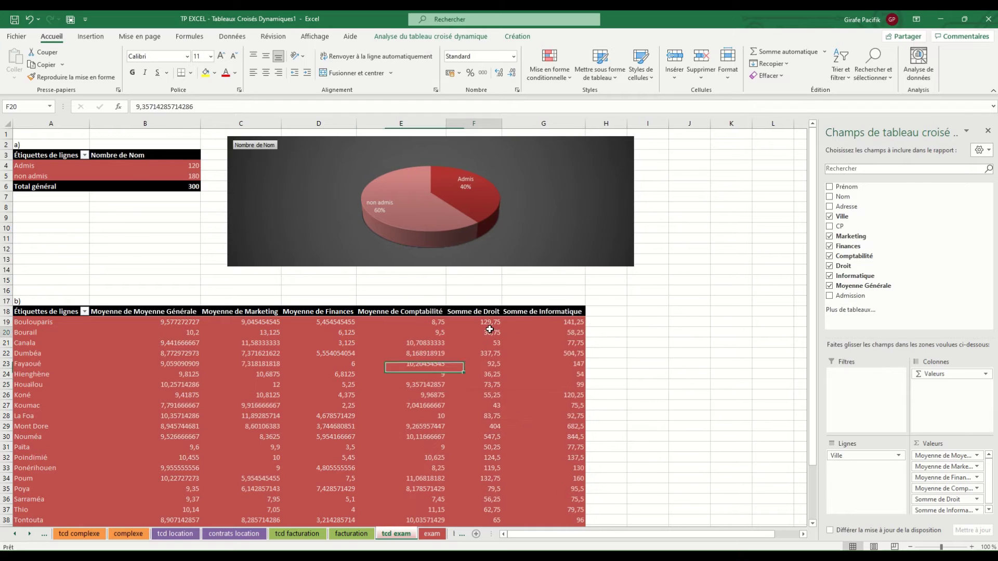
right_click(494, 331)
mouse_move(571, 431)
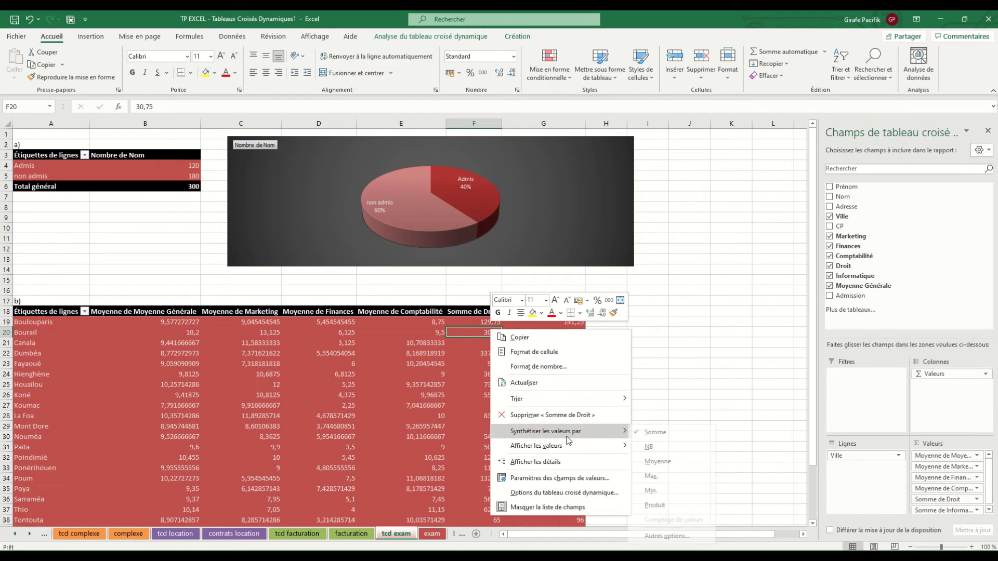
click(665, 461)
right_click(566, 362)
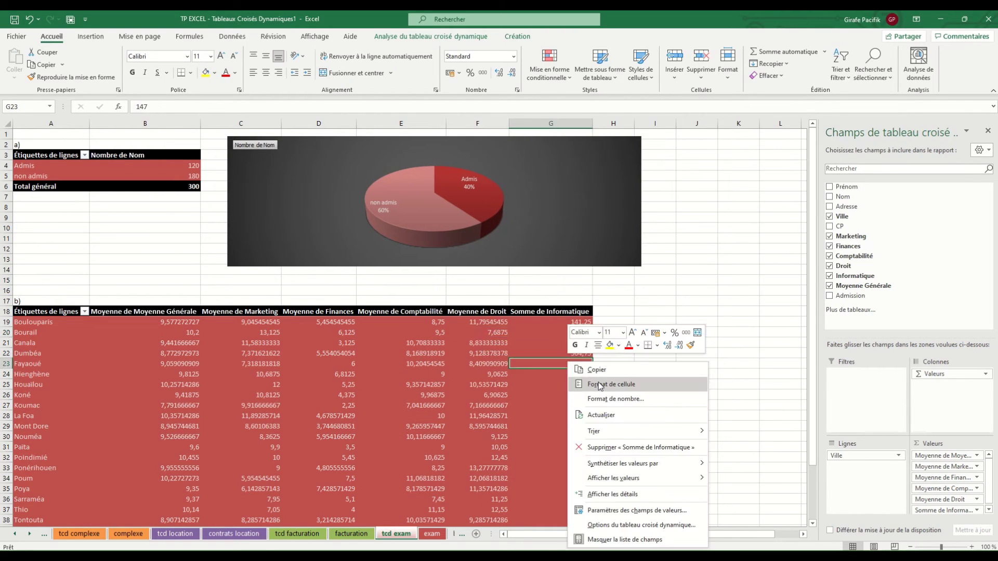
mouse_move(639, 465)
click(728, 467)
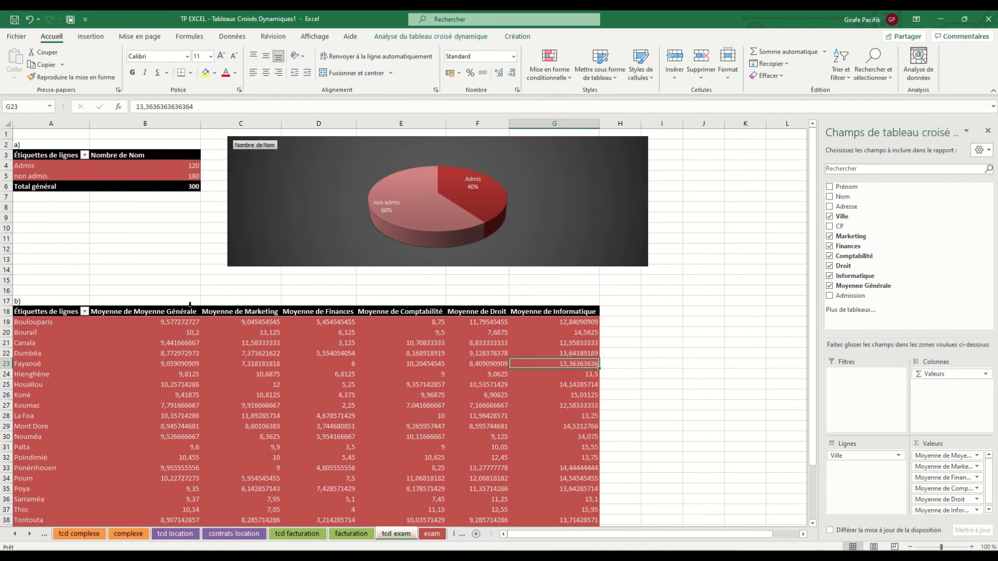
Step: Format the averages in B19:G43 with two decimals and centre them horizontally
drag(156, 328, 543, 512)
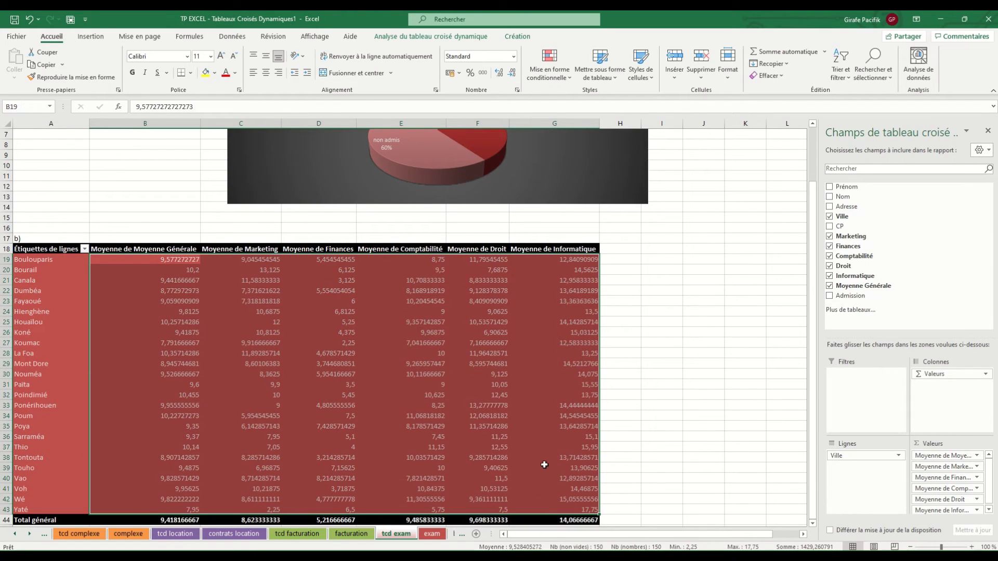
click(512, 73)
click(512, 74)
click(513, 74)
click(512, 74)
click(513, 74)
click(512, 74)
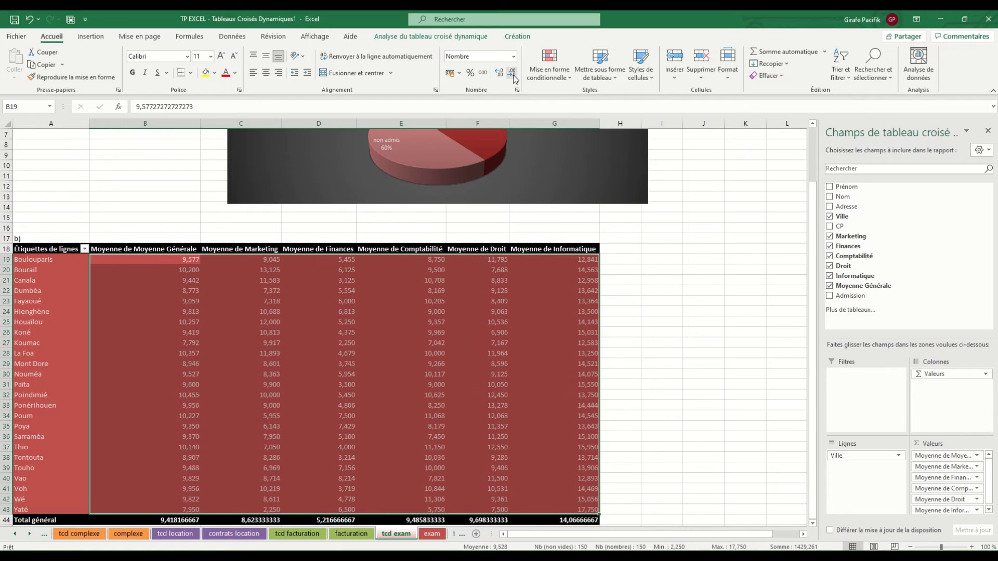
click(513, 74)
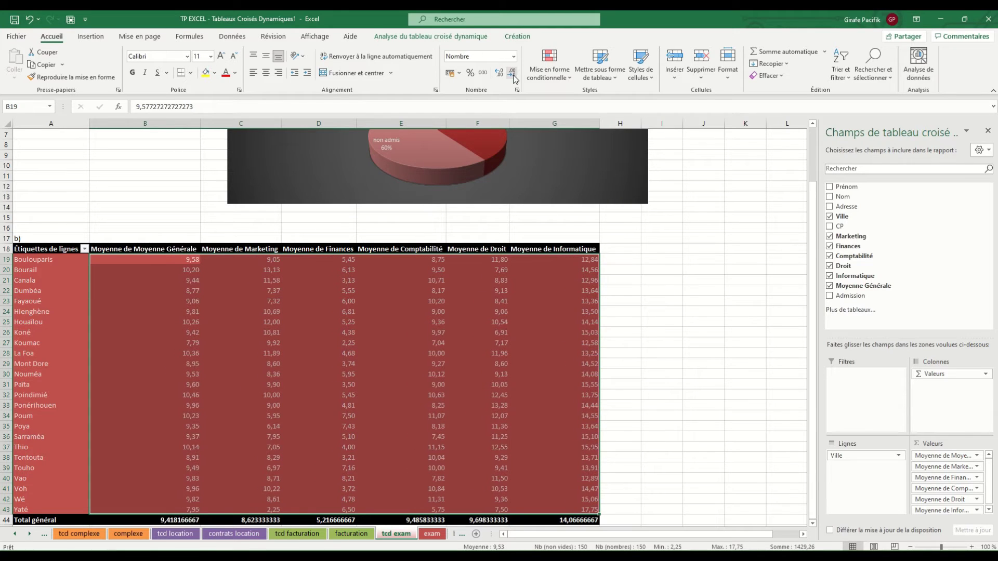
click(266, 73)
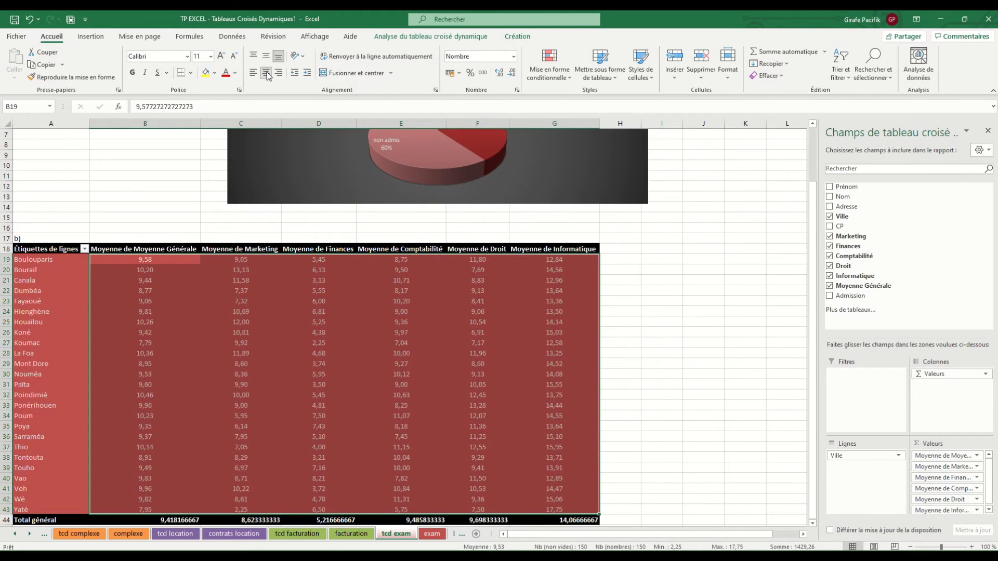
Step: Rotate the header text in row 18 of pivot table b) upward so it reads vertically
click(5, 248)
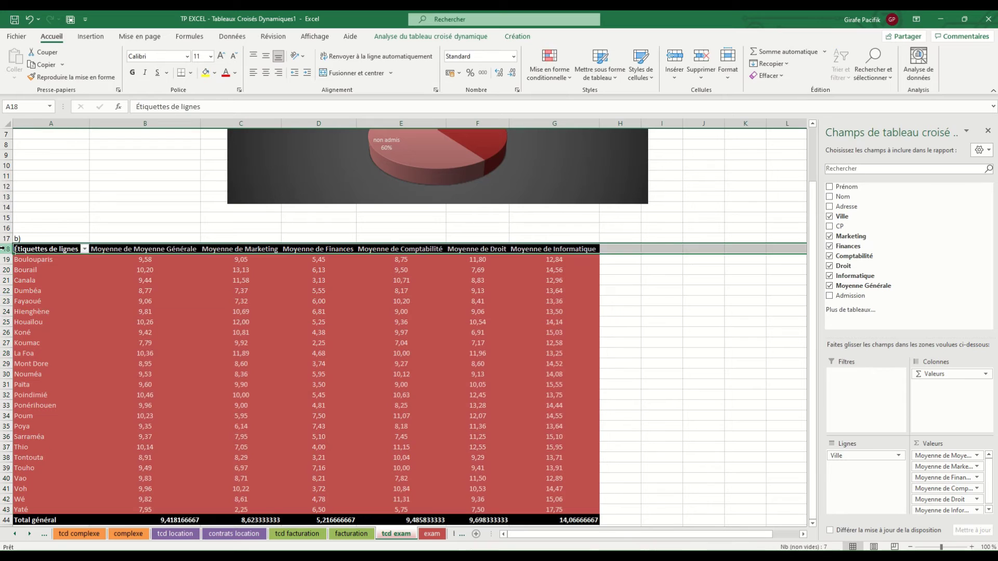
click(301, 57)
click(313, 74)
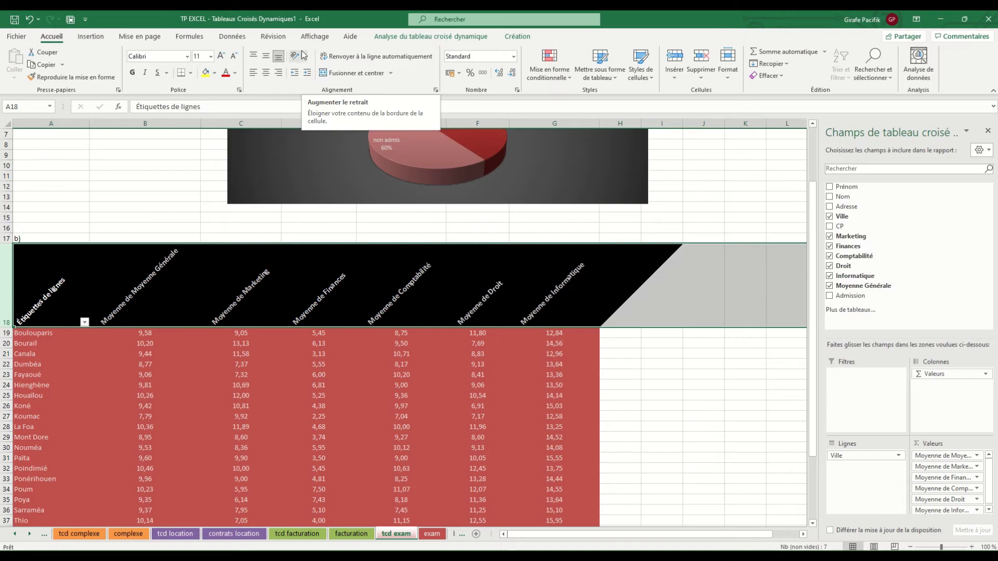
click(296, 56)
click(319, 114)
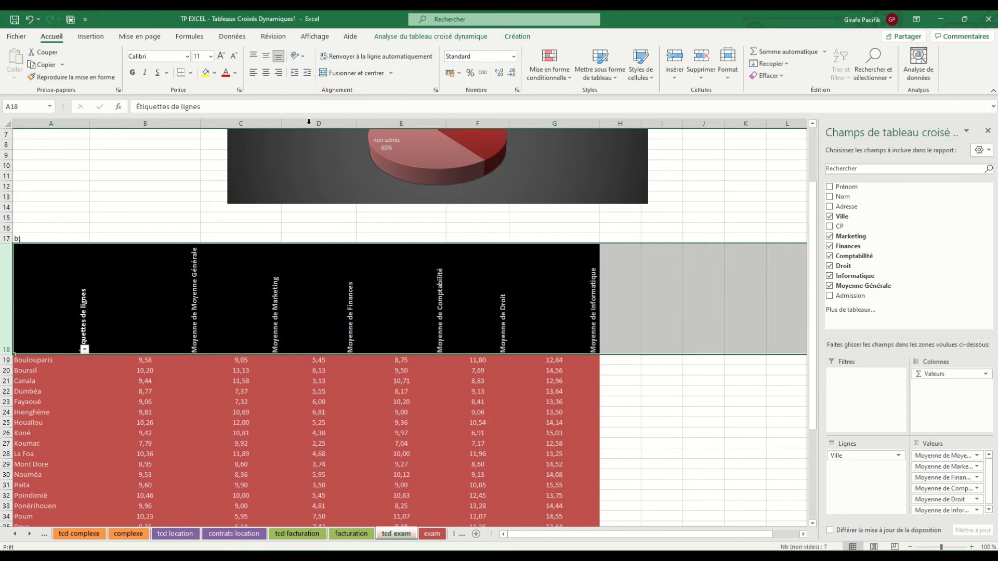
Step: Narrow columns B to G to one equal width that fits the centred averages
scroll(138, 262, up, 2)
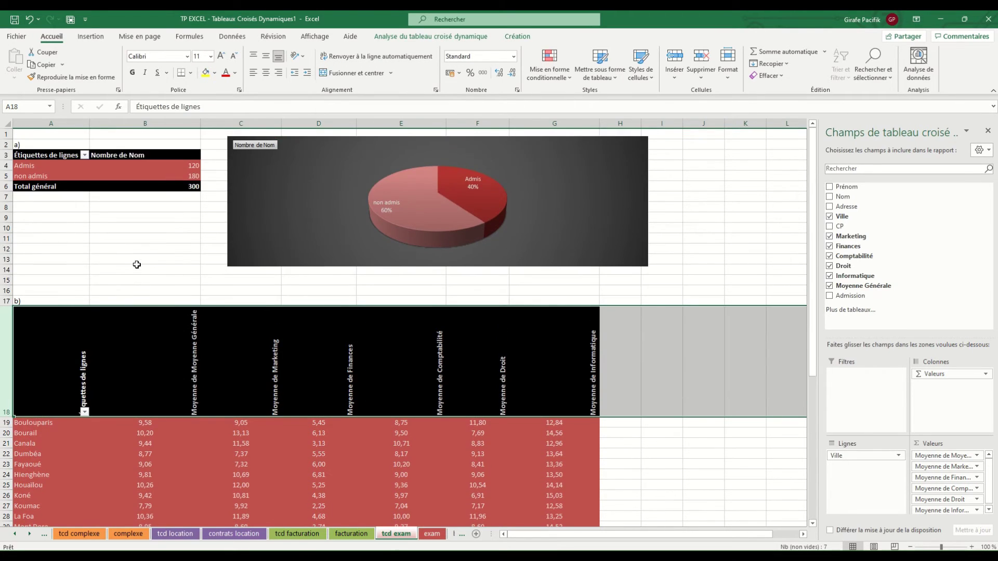
scroll(137, 263, down, 4)
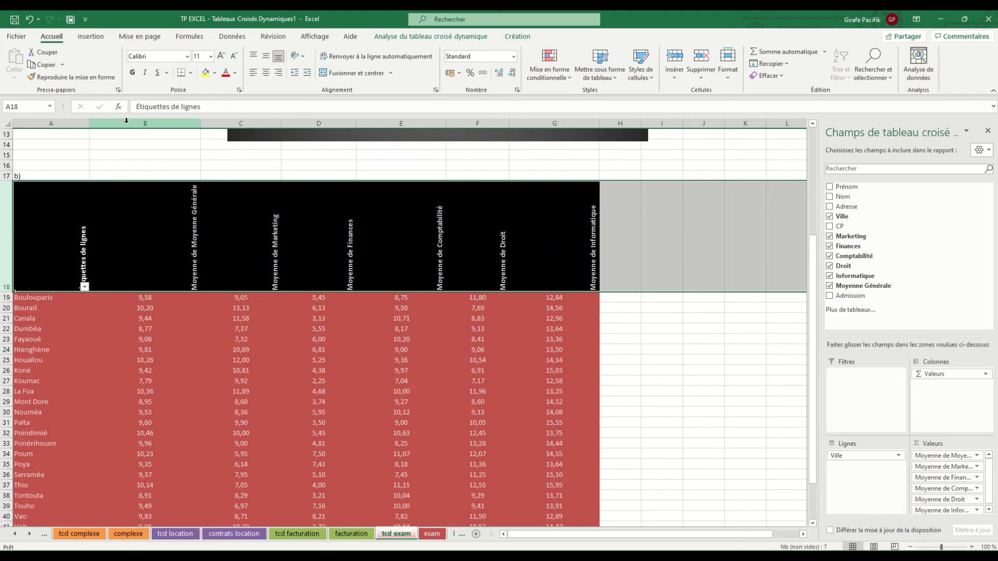
drag(127, 121, 540, 129)
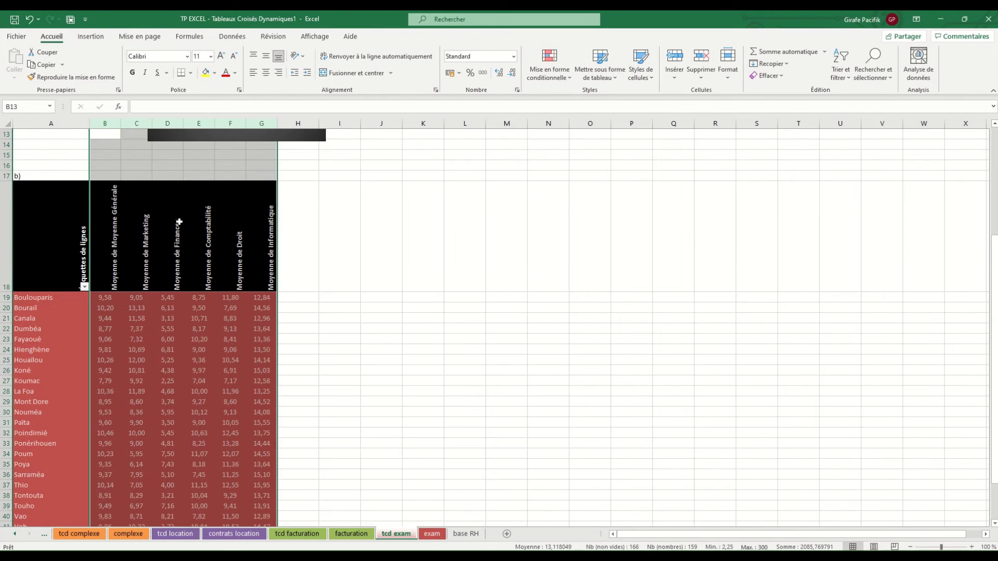
Step: Centre the row-label header in A18, return it to horizontal text and rename it Ville
scroll(174, 221, up, 4)
click(54, 368)
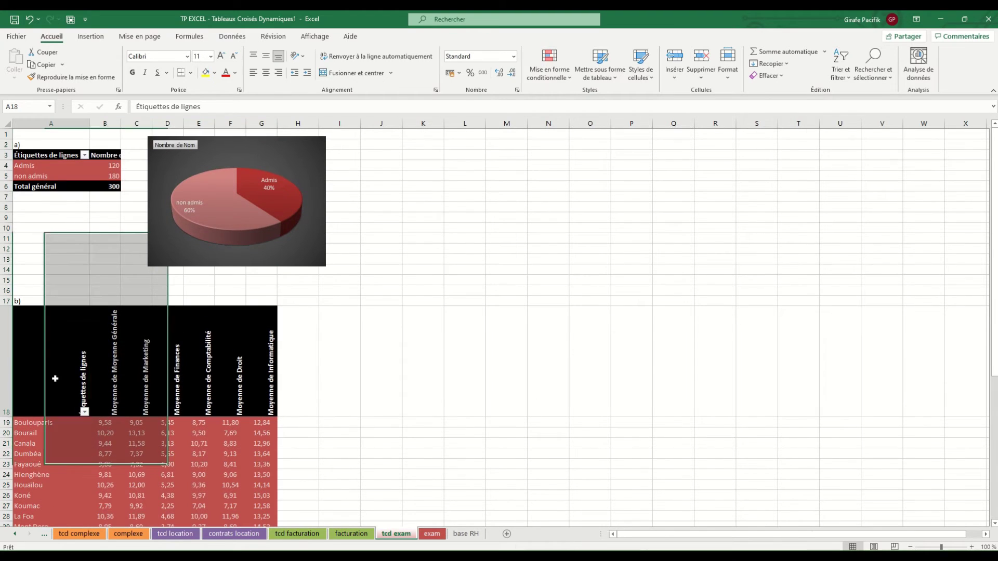
click(266, 73)
click(298, 56)
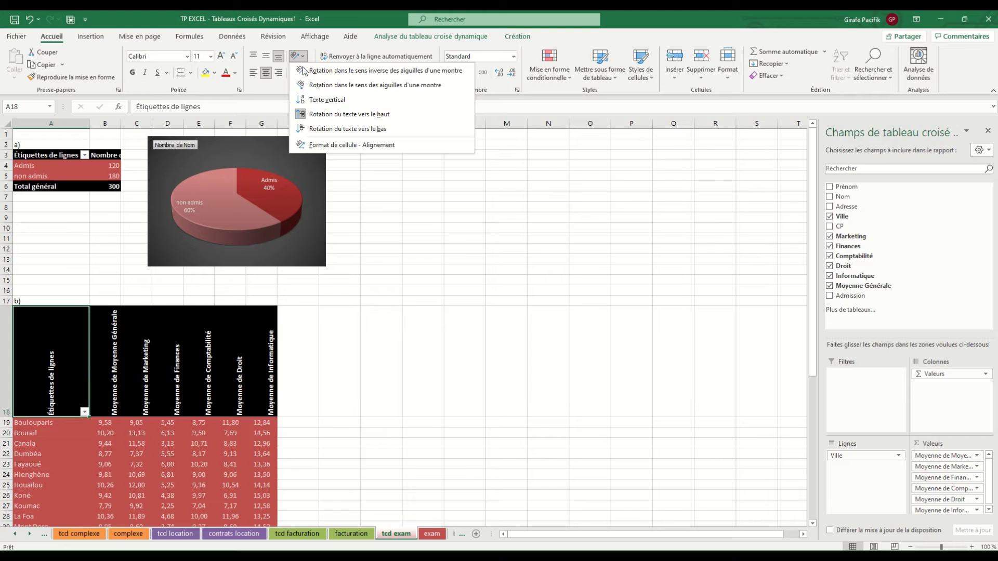
click(319, 116)
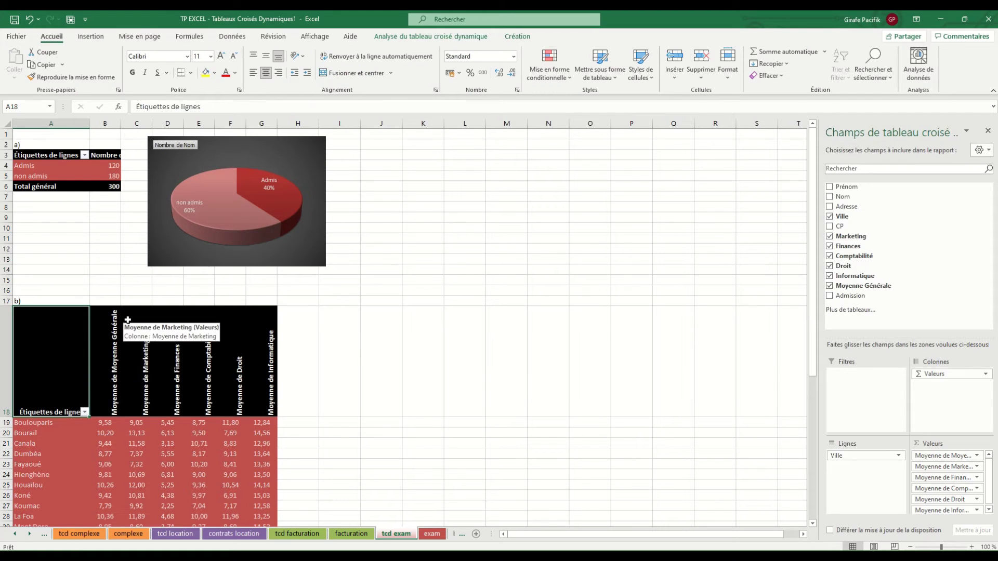
text(Ville)
key(Return)
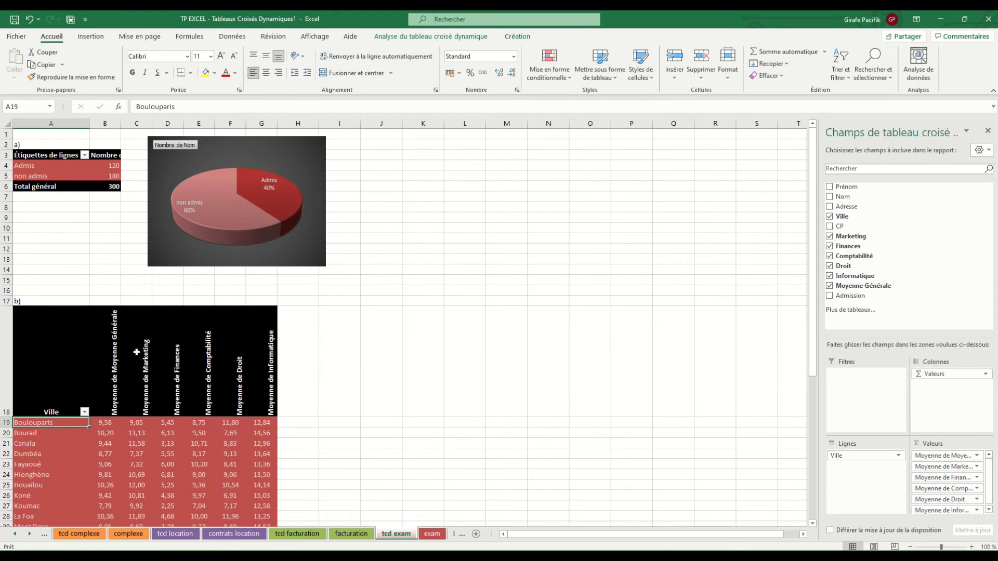
scroll(139, 431, down, 4)
scroll(125, 445, down, 3)
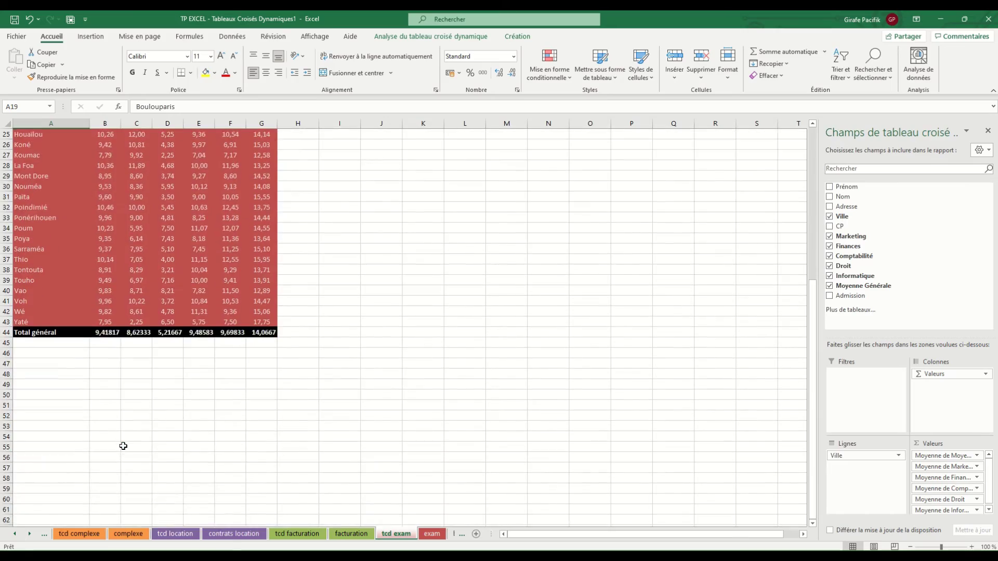
scroll(78, 415, up, 3)
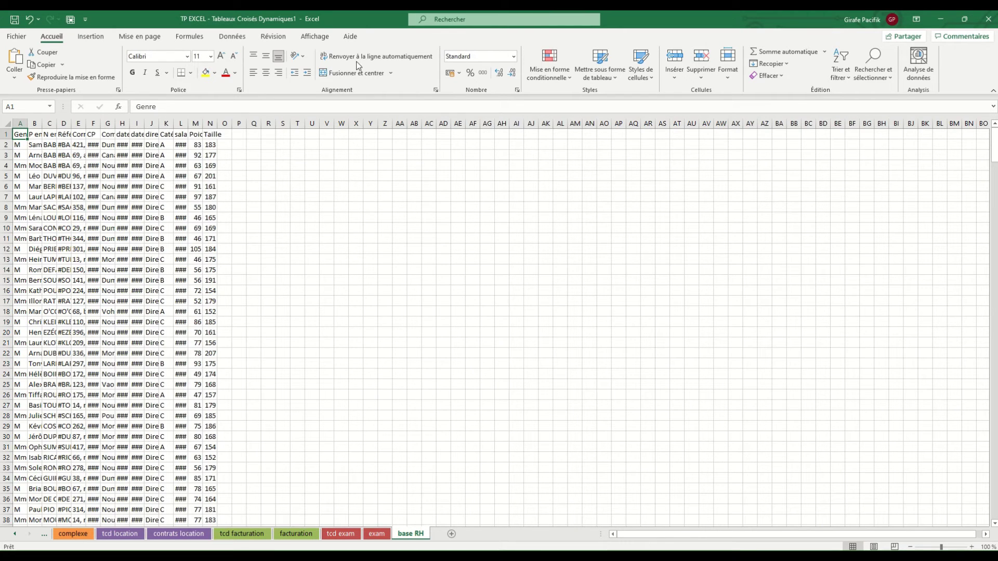
Step: Convert A1:N425 on the base RH sheet into a blue medium-style table with headers and name it tab_rh
click(601, 65)
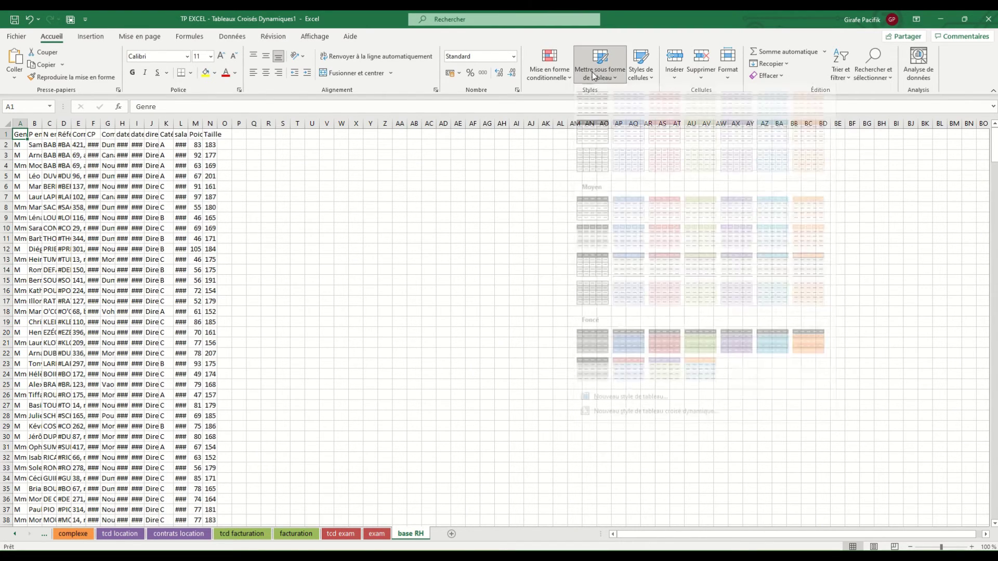
click(636, 242)
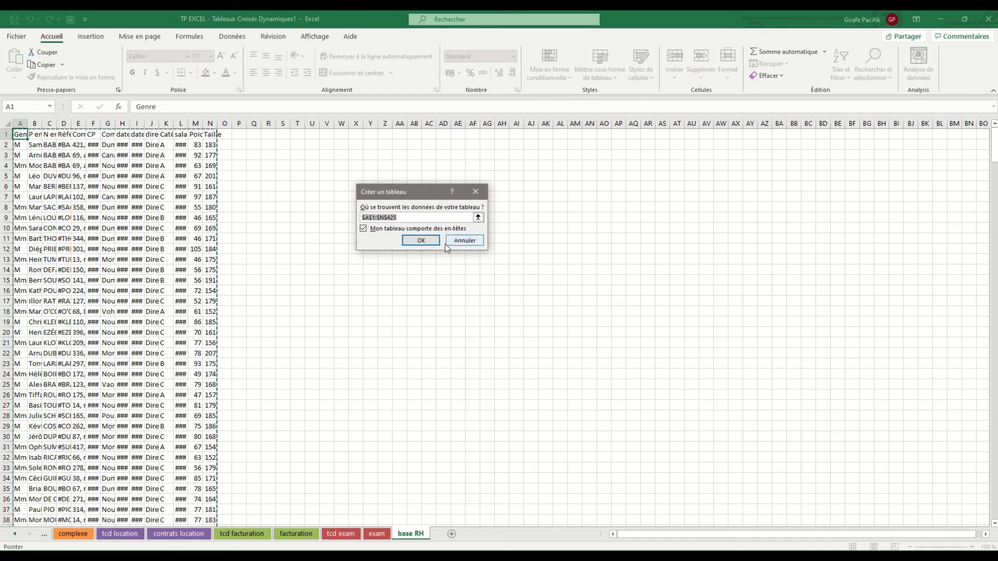
click(421, 239)
click(80, 65)
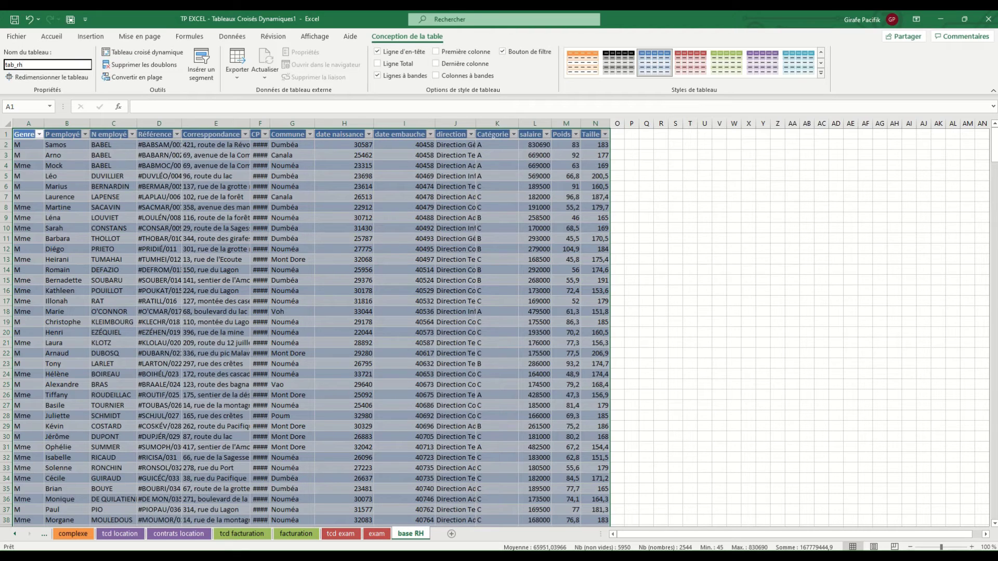
key(Return)
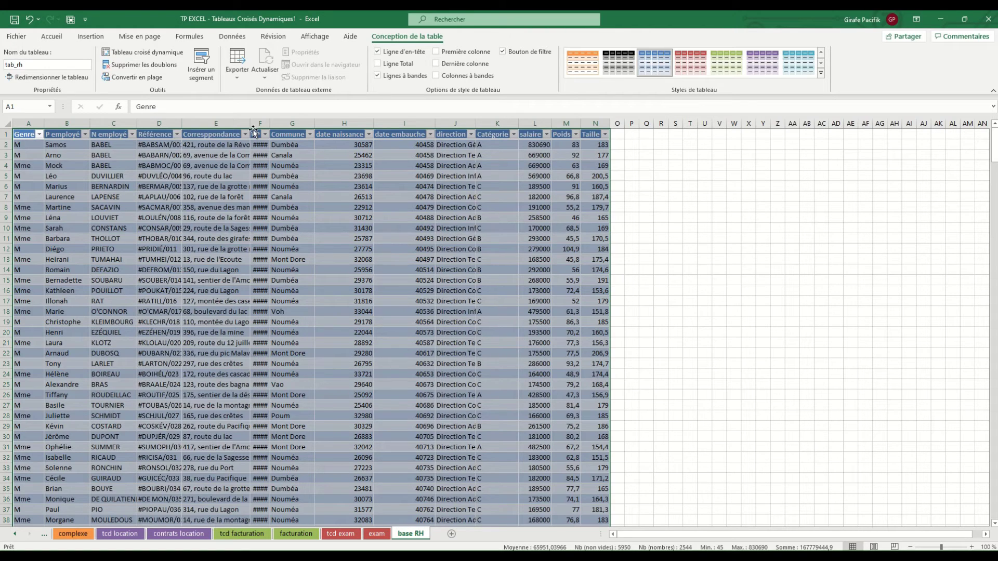
Step: Autofit all columns of the base RH sheet and apply the short date format to date naissance and date embauche
click(9, 122)
double_click(44, 123)
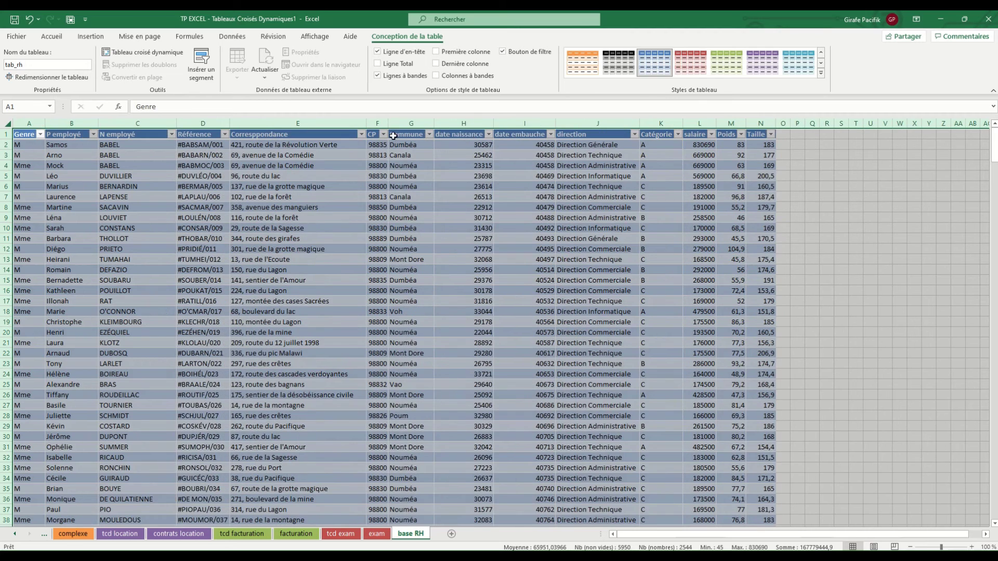
drag(463, 123, 524, 123)
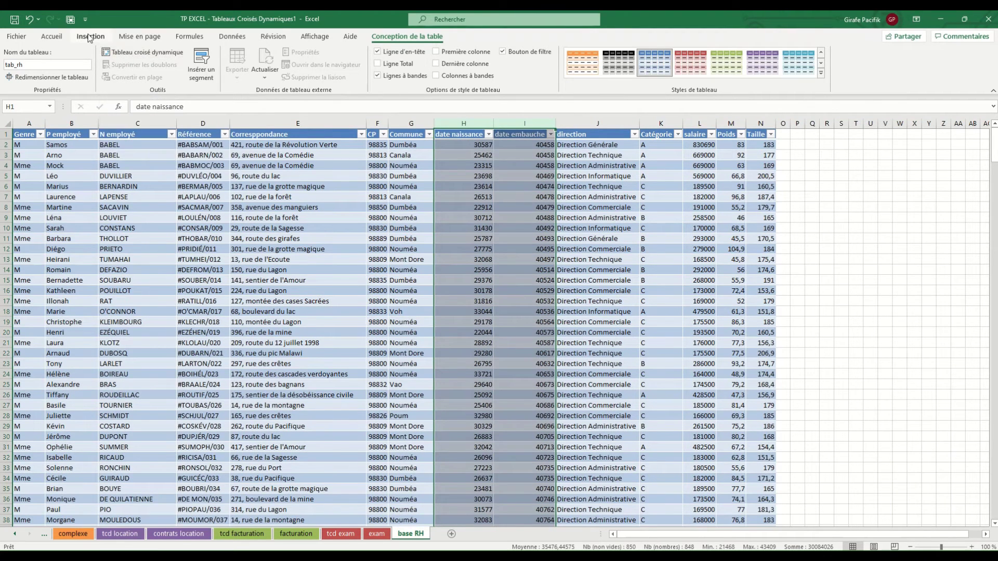
click(52, 36)
click(513, 56)
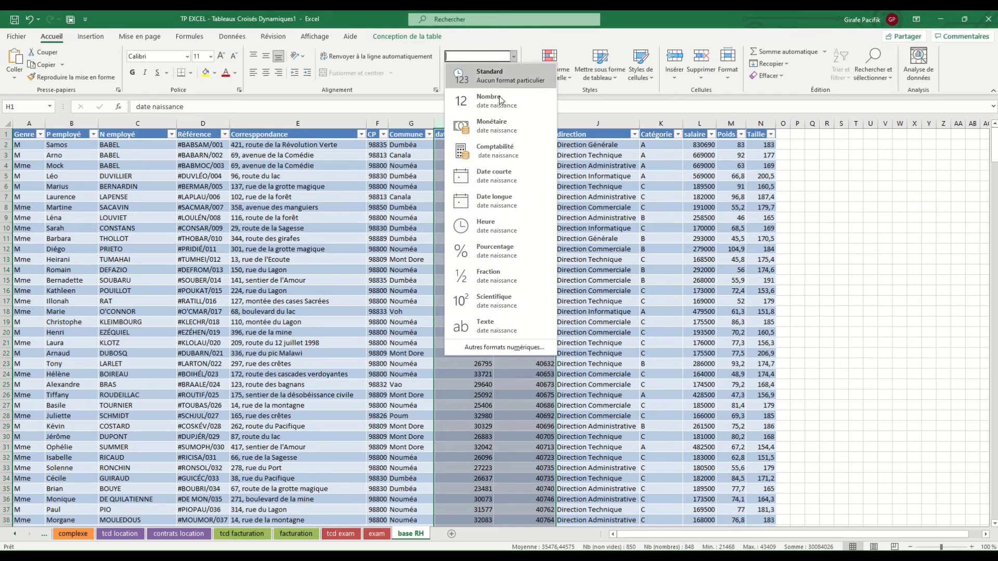
click(512, 177)
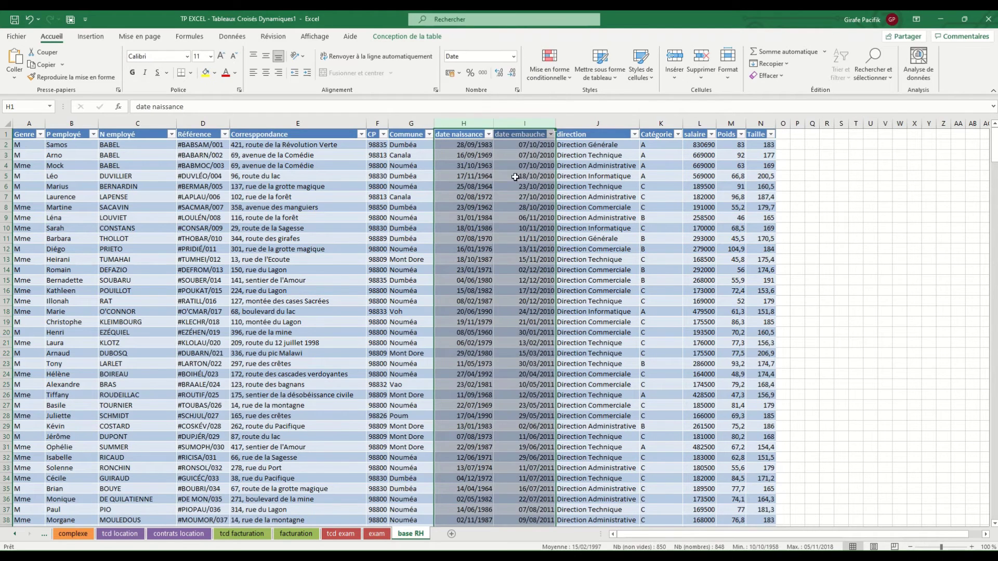
Step: Format the salaire column of tab_rh as currency with 0 decimals and the XPF symbol
click(700, 123)
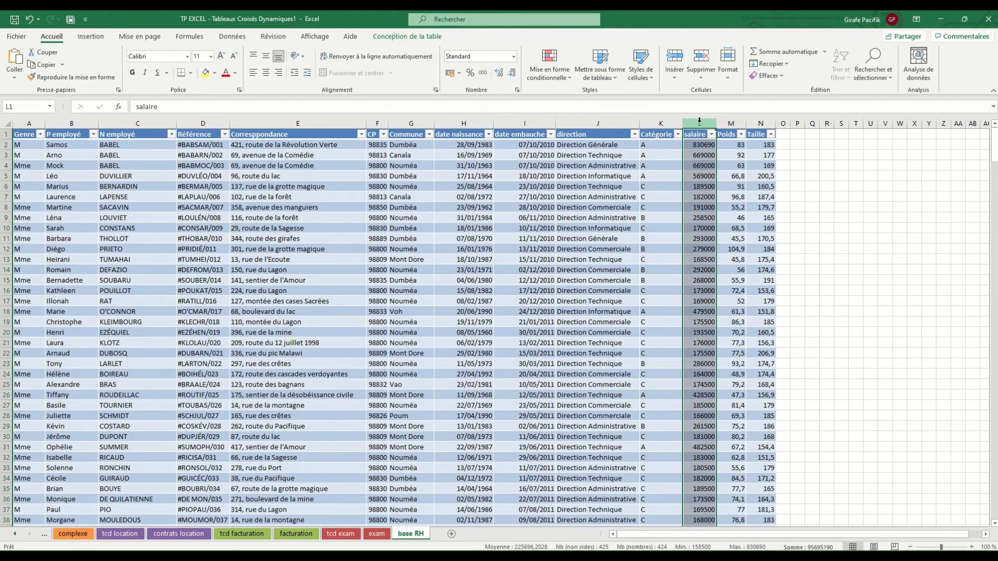
click(518, 91)
click(306, 135)
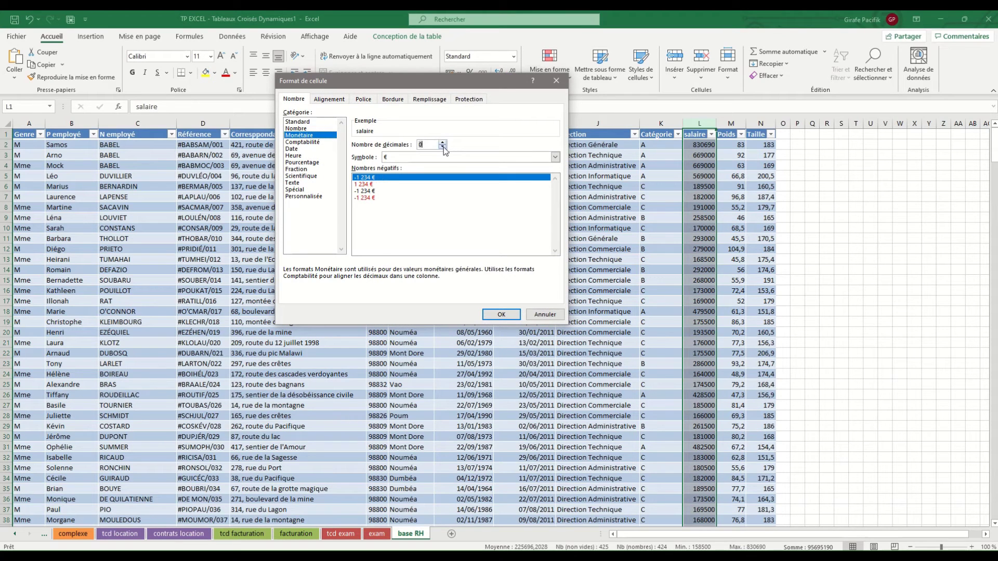
click(442, 157)
text(xpf)
key(Return)
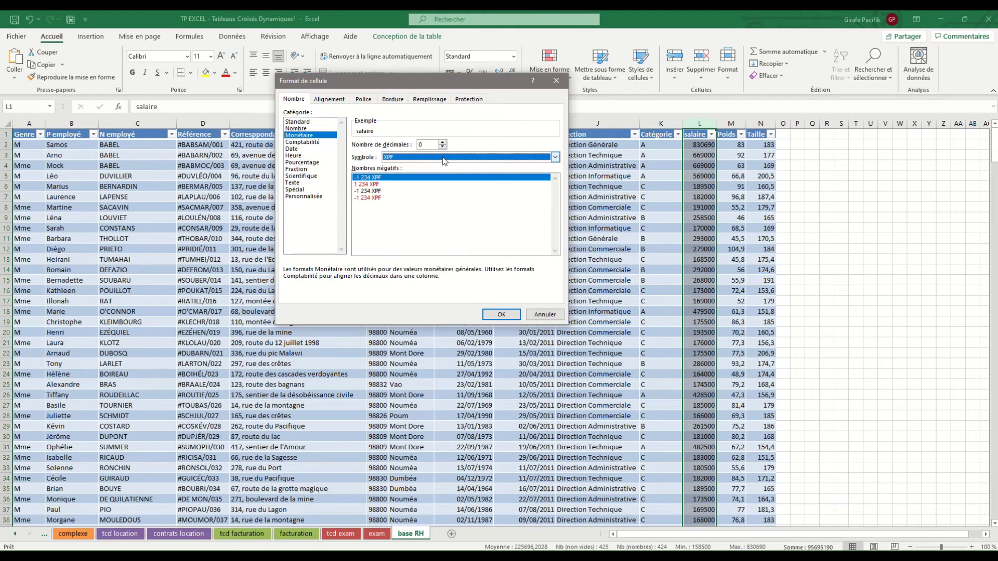
key(Return)
Step: Apply the custom number format # ##0" kgs" to the Poids column
click(738, 123)
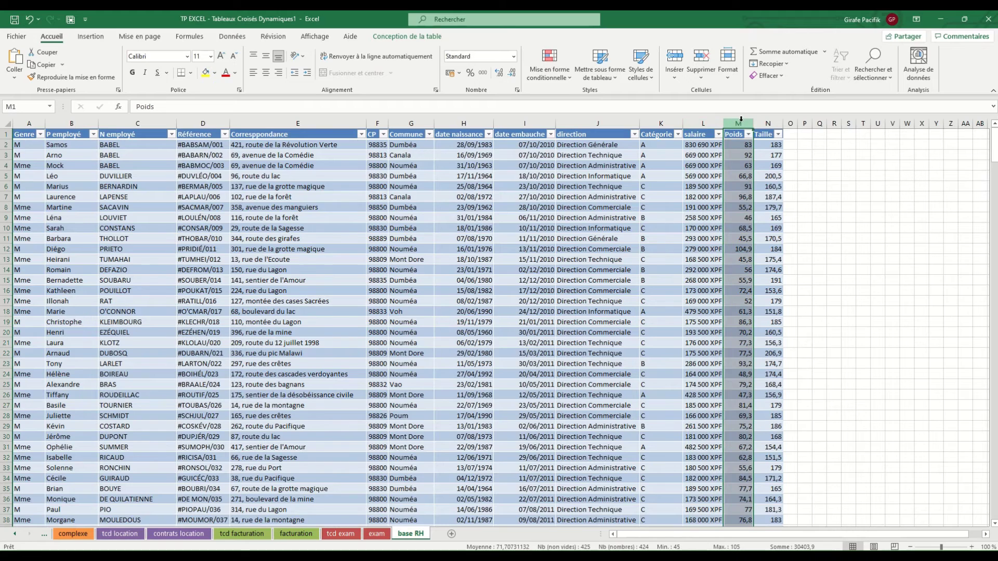
click(516, 90)
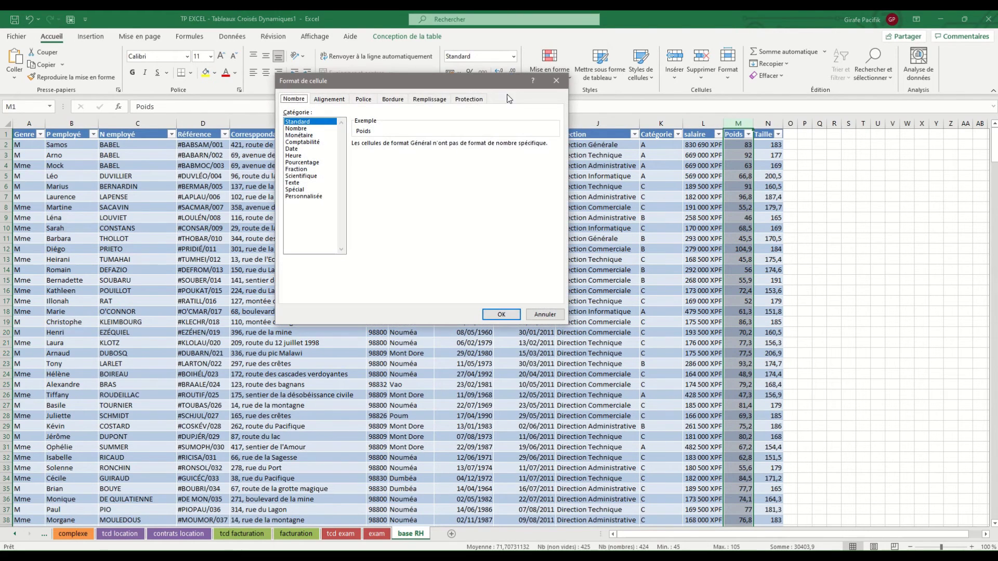
click(311, 196)
click(391, 184)
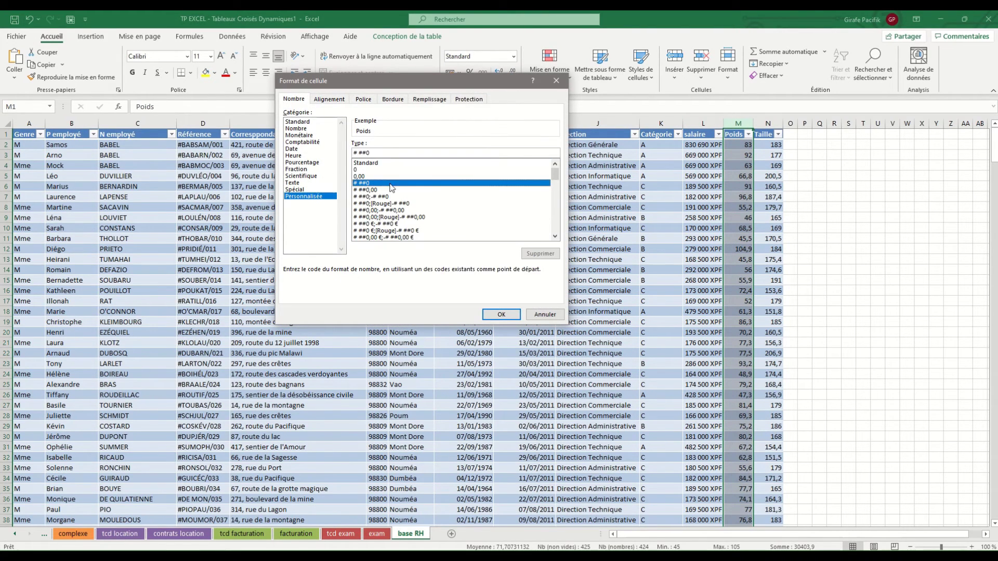
click(394, 151)
text(" kgs)
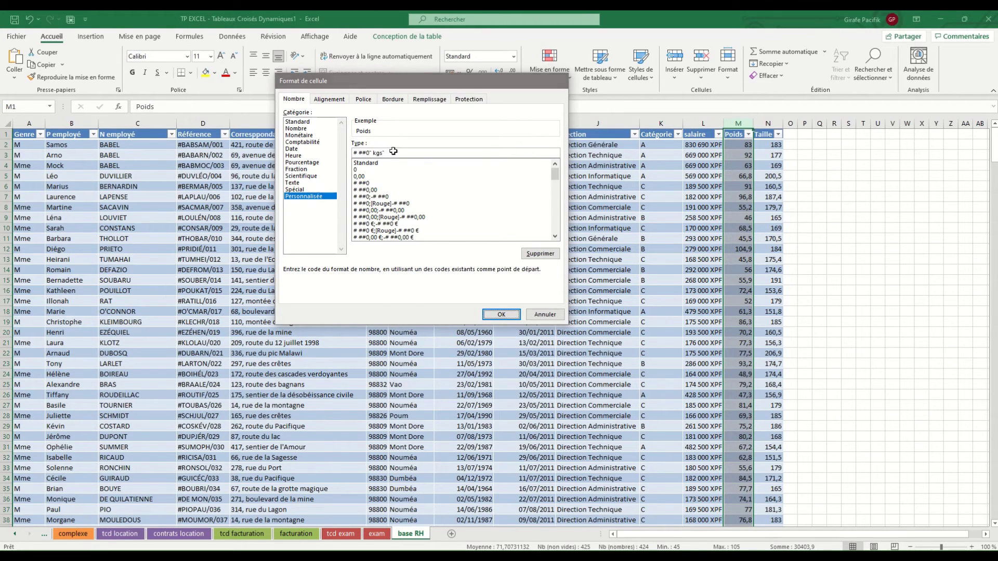
key(Return)
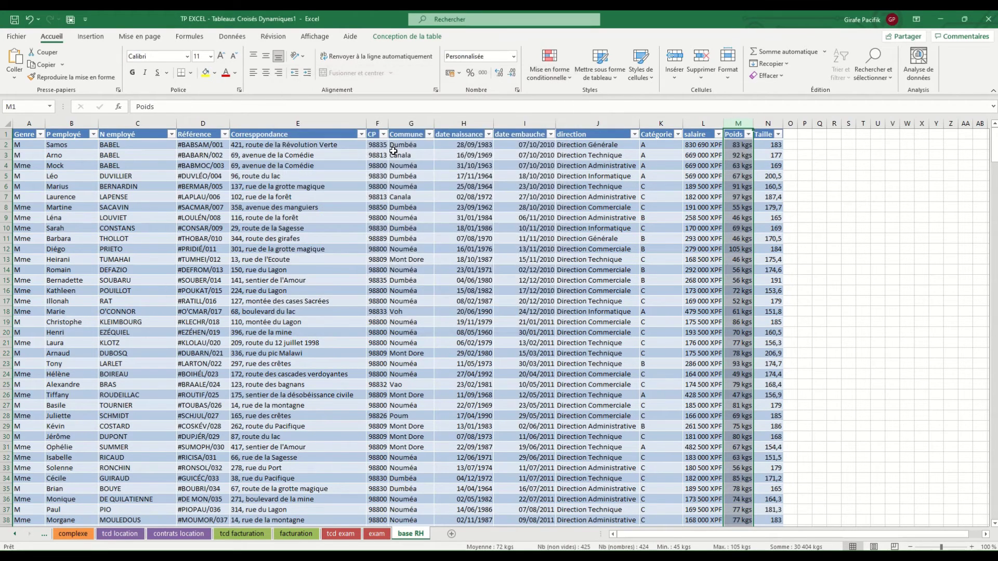
Step: Apply the custom number format # ##0" cms" to the Taille column
click(774, 124)
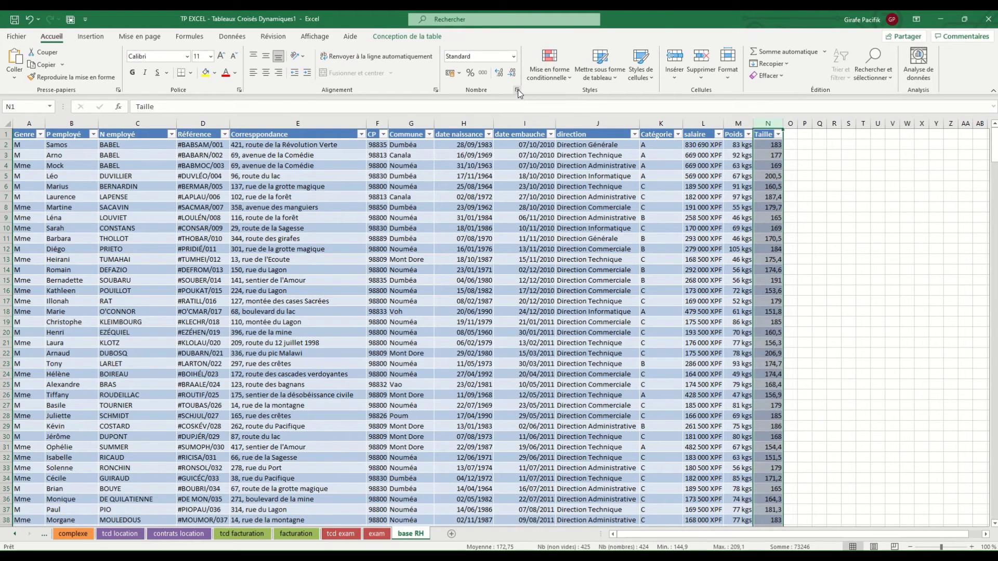
click(517, 89)
click(306, 196)
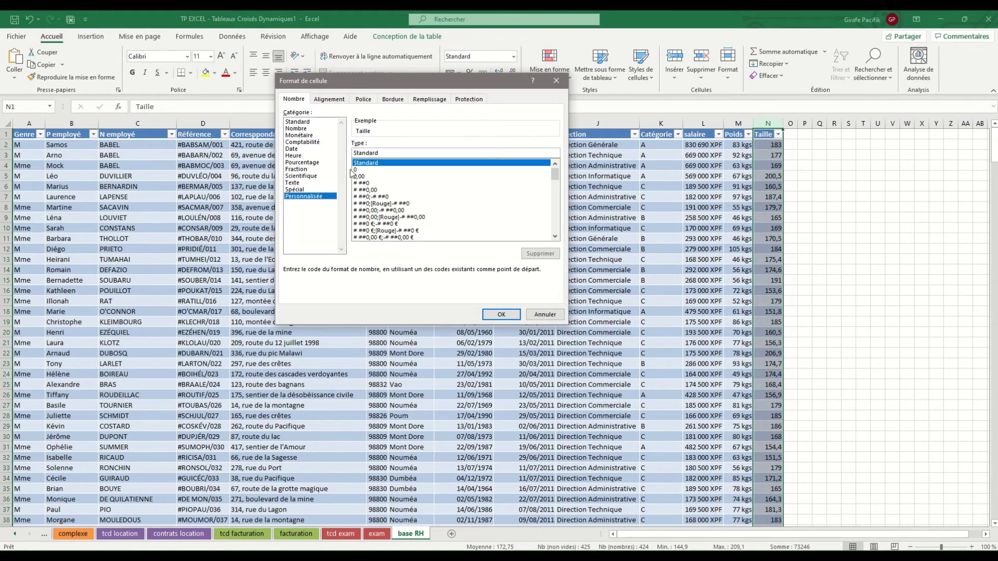
click(382, 184)
click(393, 153)
text(" cms)
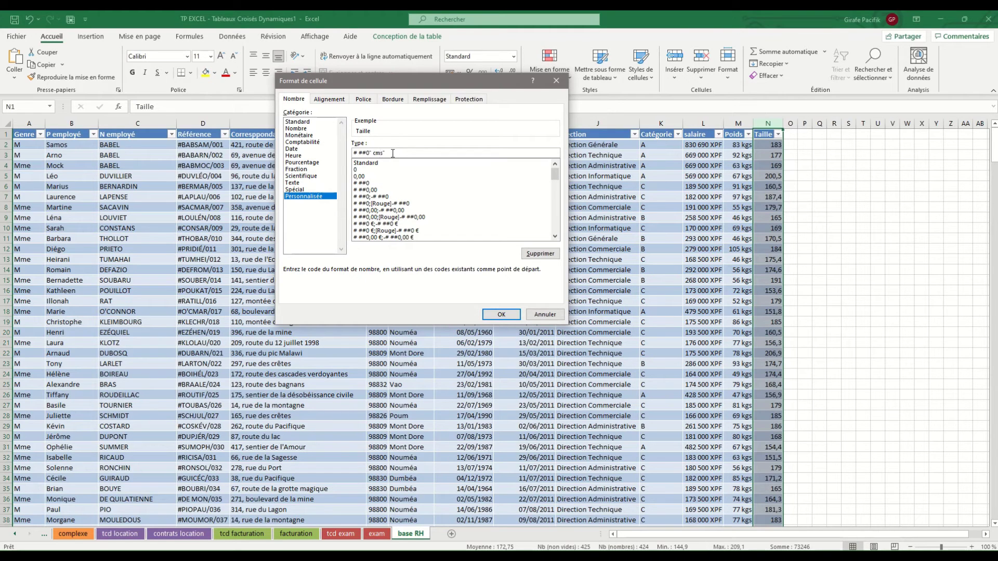
key(Return)
Step: Create a pivot table from tab_rh on a new worksheet
click(335, 322)
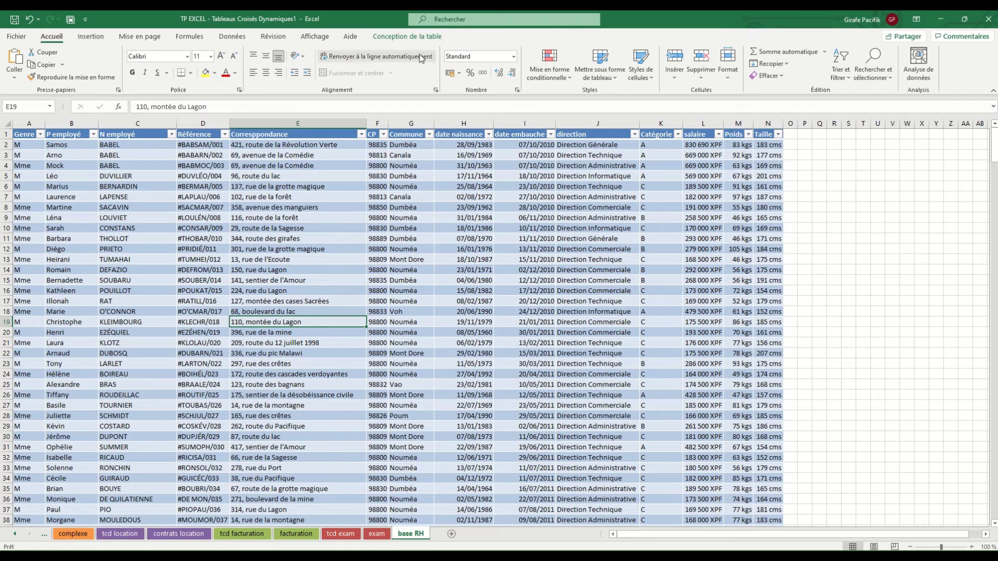
click(411, 36)
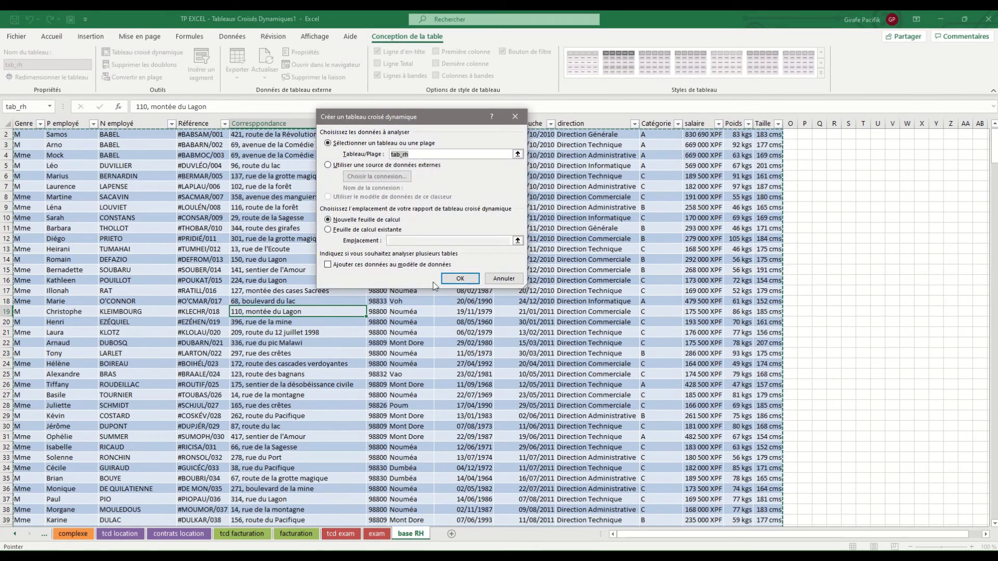
click(459, 278)
Step: Group the Feuil6 and base RH sheets, colour their tabs theme blue, and ungroup them
ctrl+click(441, 534)
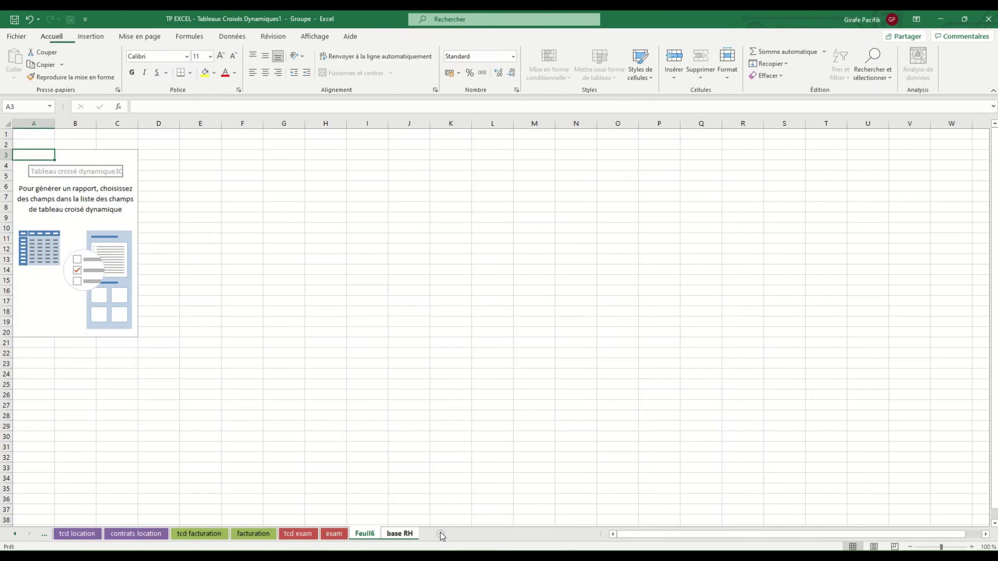
right_click(392, 538)
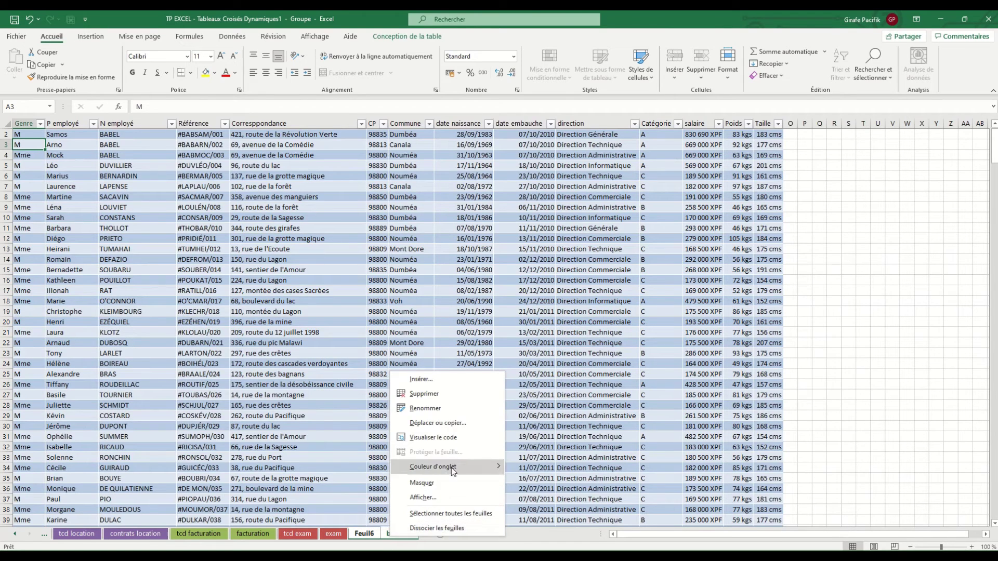
mouse_move(451, 467)
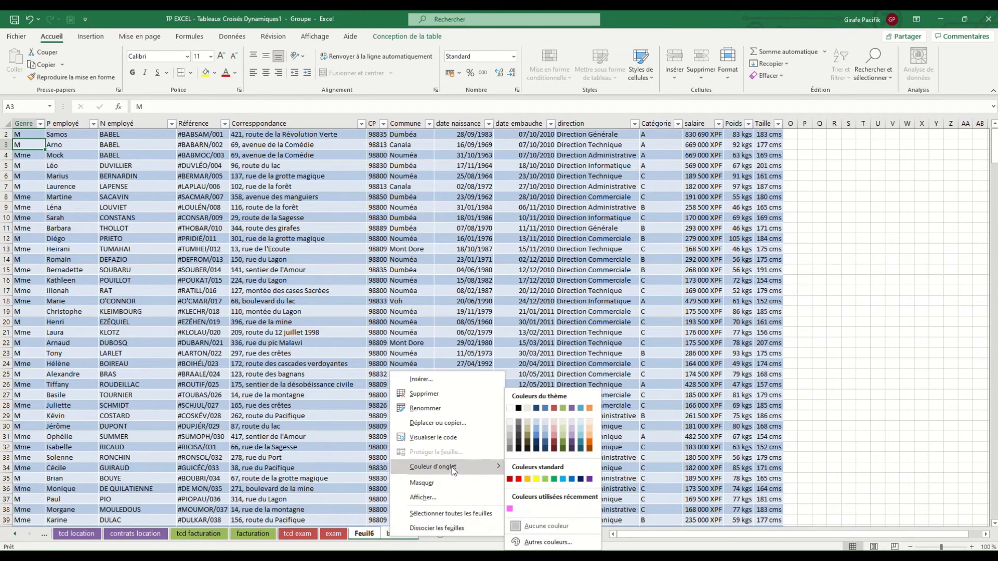
click(545, 409)
click(413, 416)
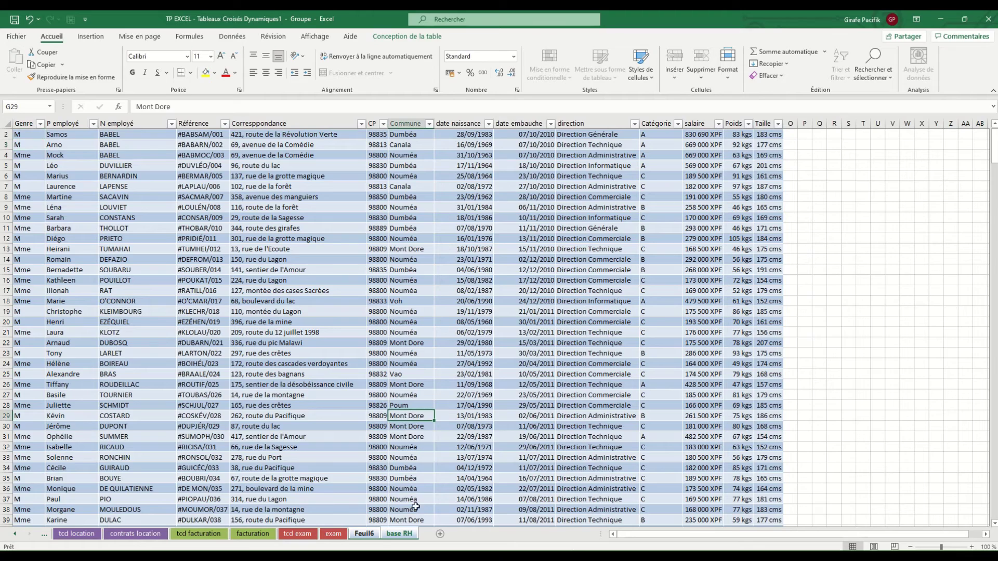
click(156, 229)
scroll(156, 229, up, 1)
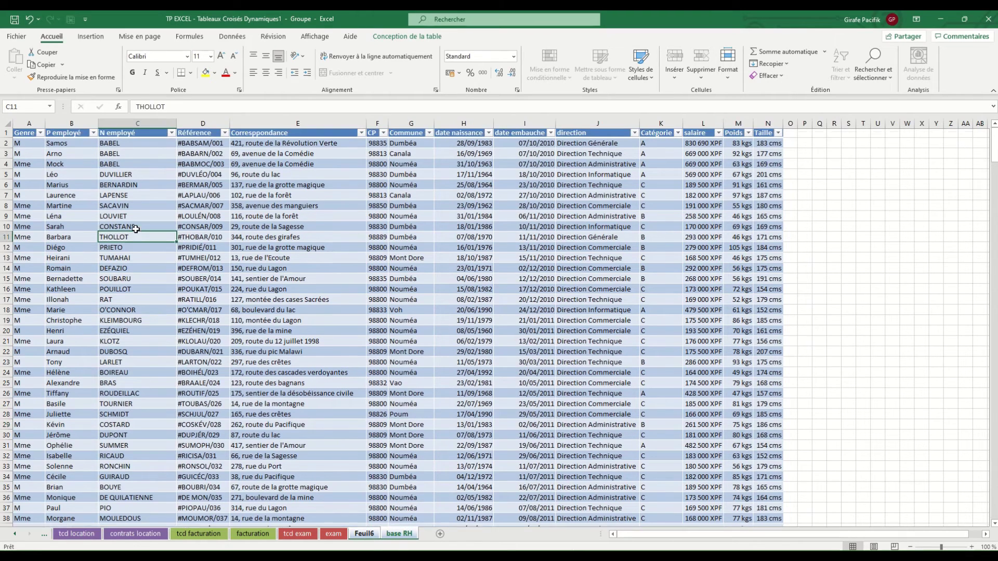
click(342, 534)
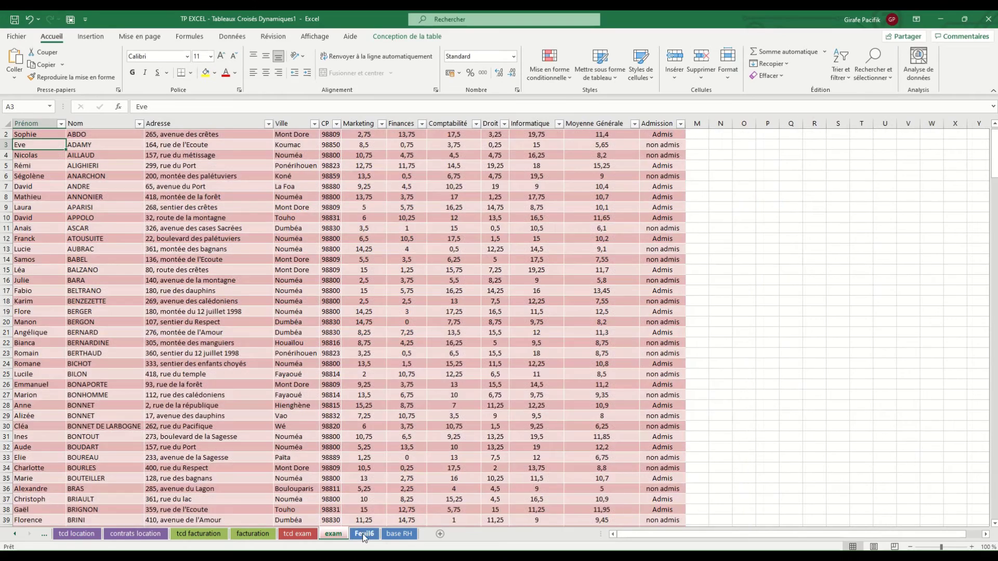
Step: Rename the Feuil6 sheet as tcd rh
click(363, 533)
double_click(363, 533)
text(tcd)
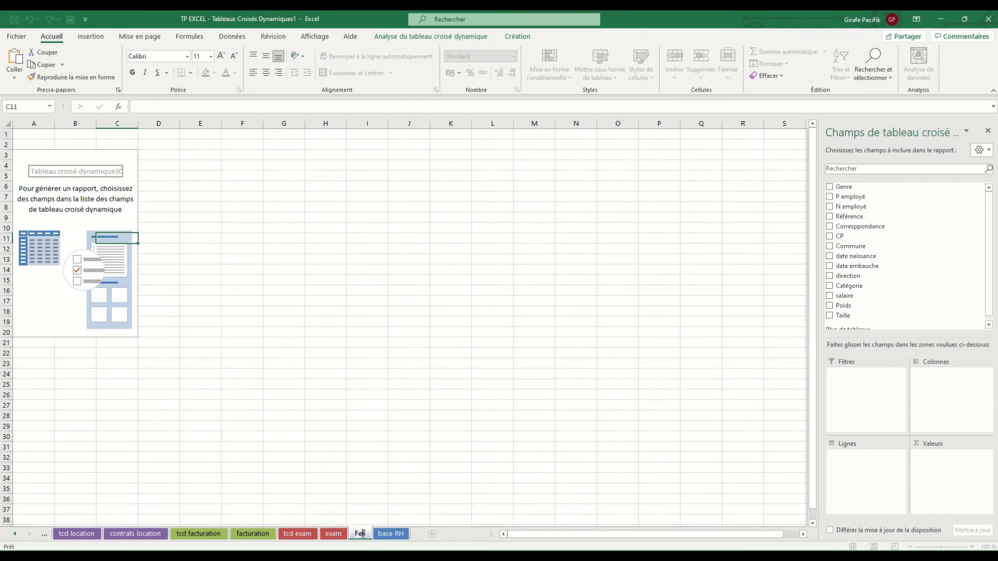
text( rh)
key(Return)
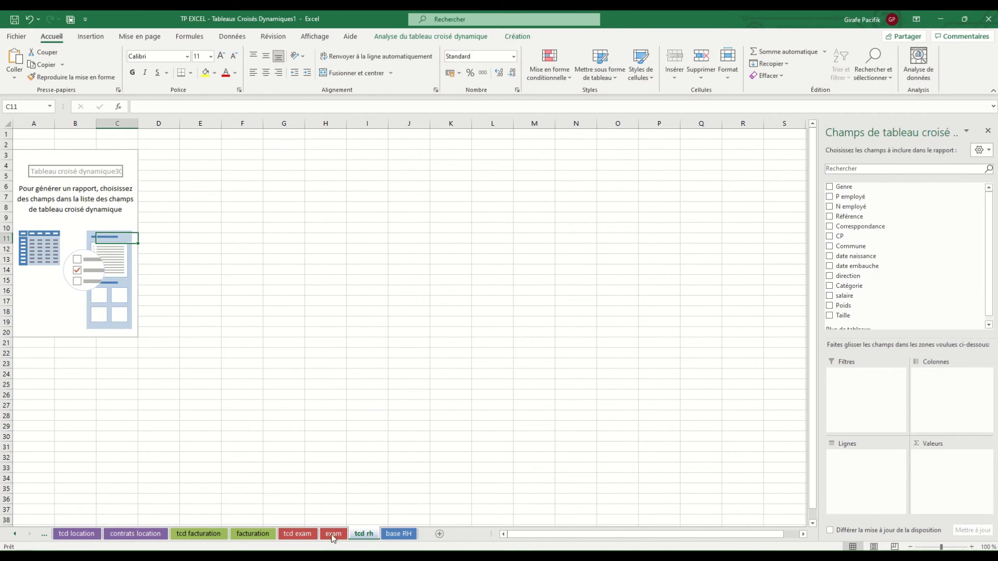
Step: Lay out the tcd rh pivot table with direction as rows and the sum of salaire as values
click(88, 215)
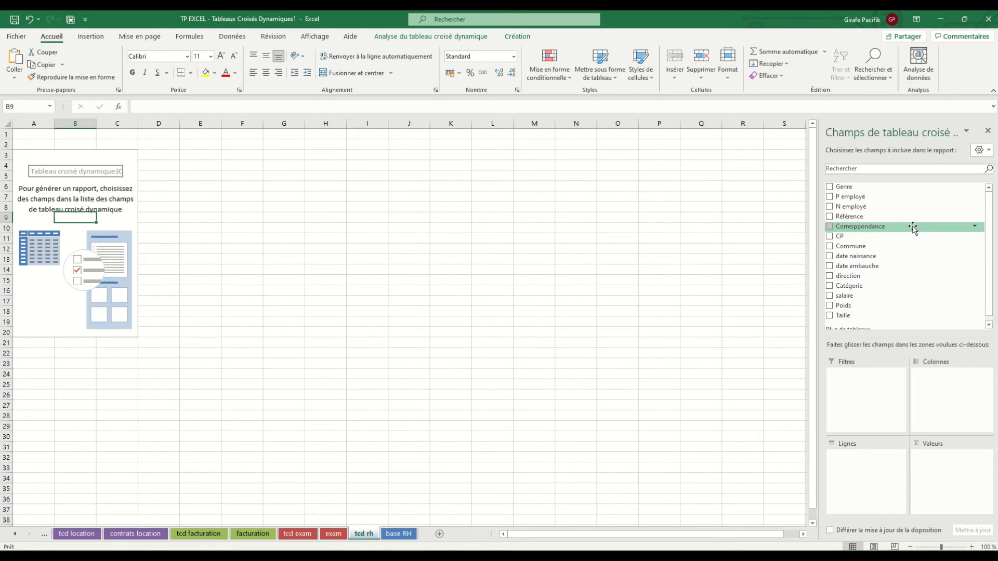
drag(858, 277, 864, 468)
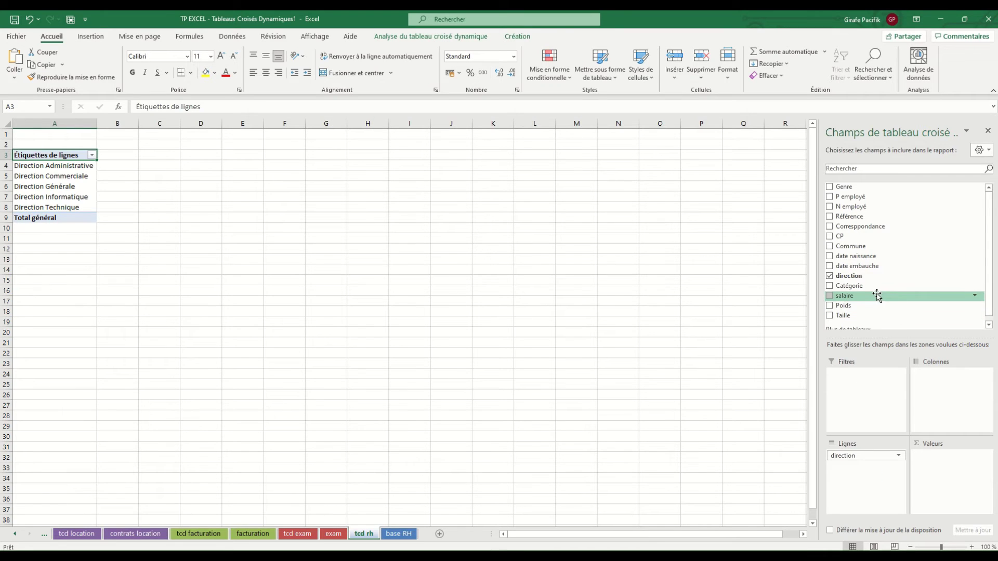
drag(872, 296, 945, 471)
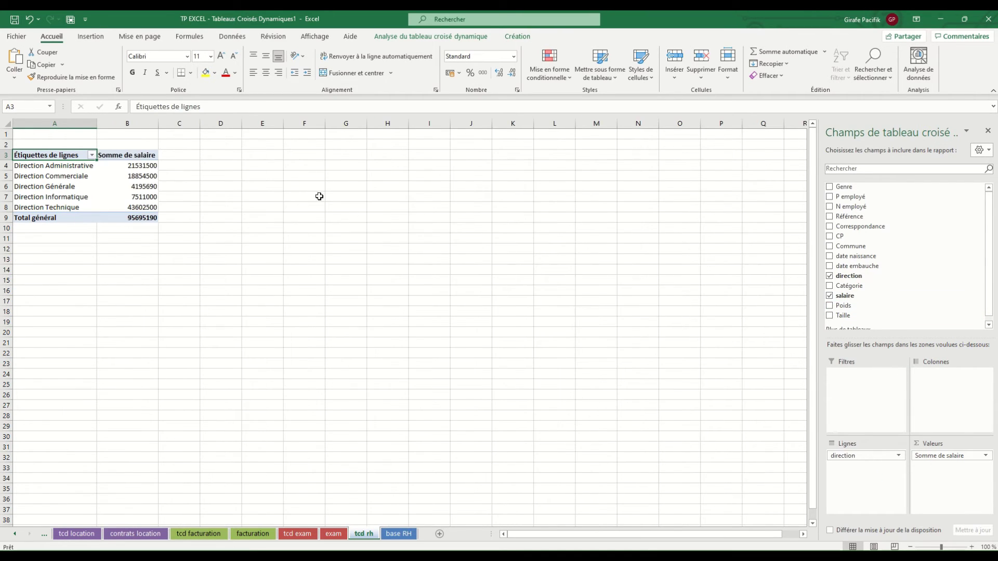
Step: Format column B, holding the salary sums, as currency with 0 decimals and the XPF symbol
click(148, 123)
click(517, 89)
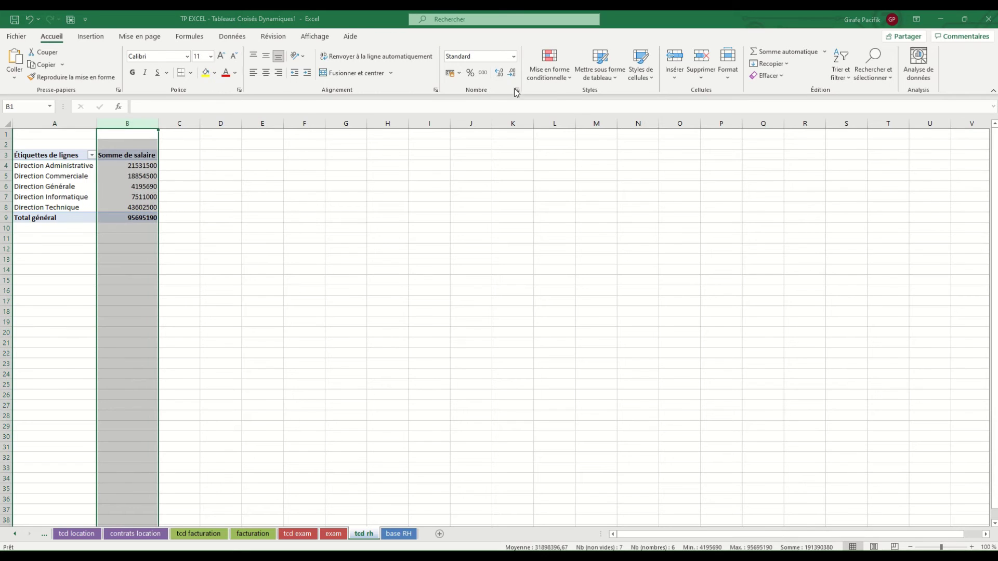
click(299, 135)
click(442, 147)
click(443, 147)
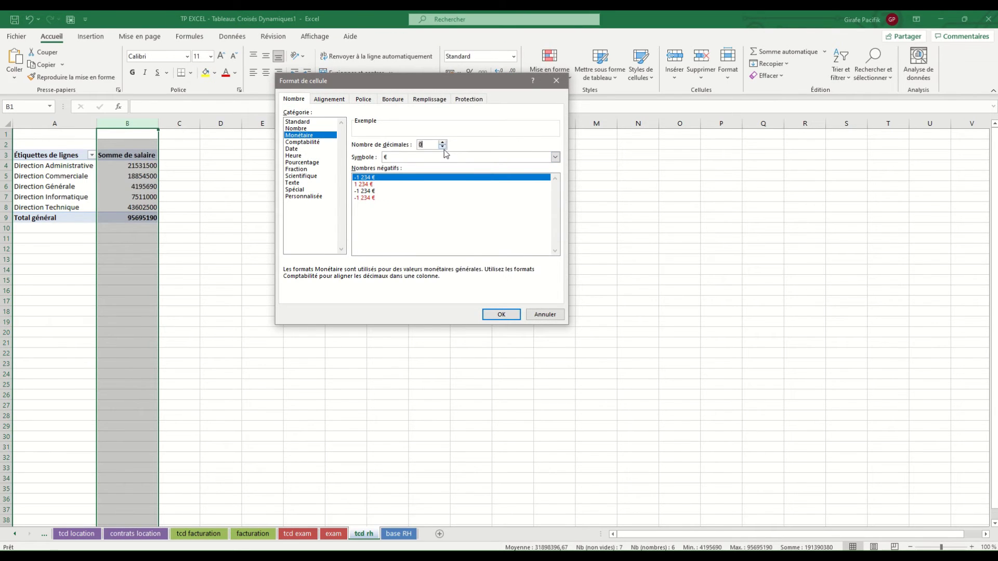
click(443, 157)
text(pf)
key(Return)
key(Return)
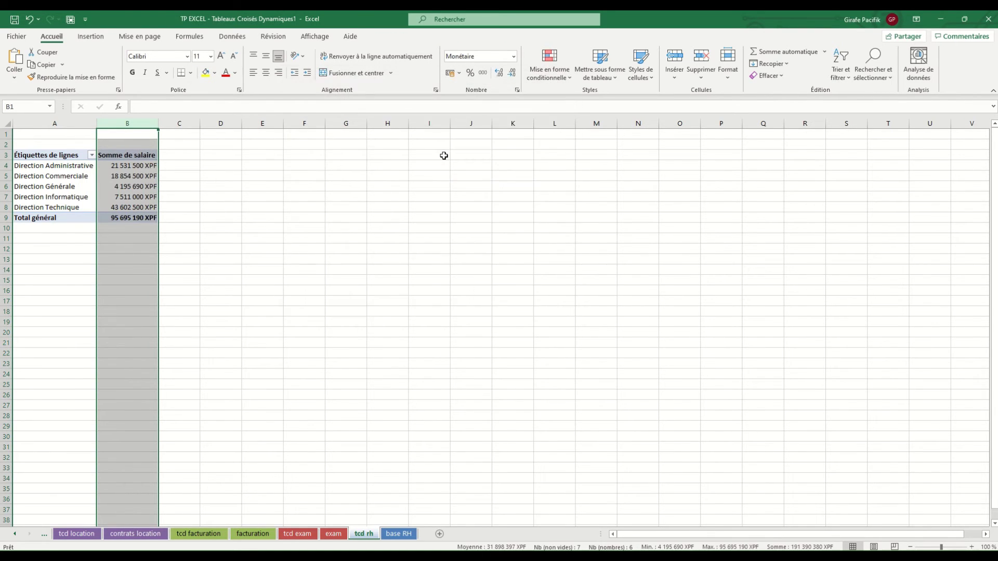
Step: Apply the dark blue pivot table style with black header and total rows to the salary pivot table
click(154, 186)
click(518, 36)
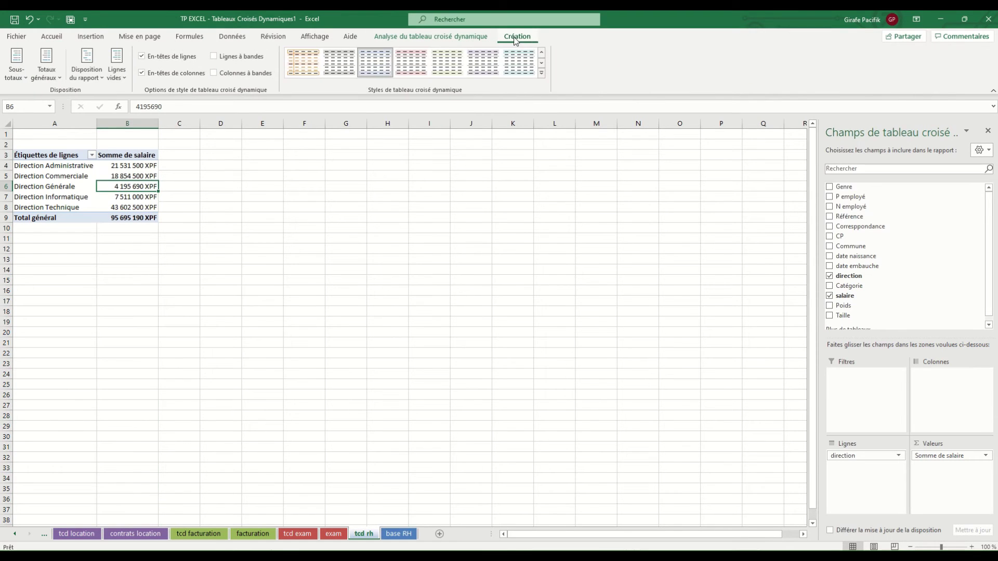
click(541, 74)
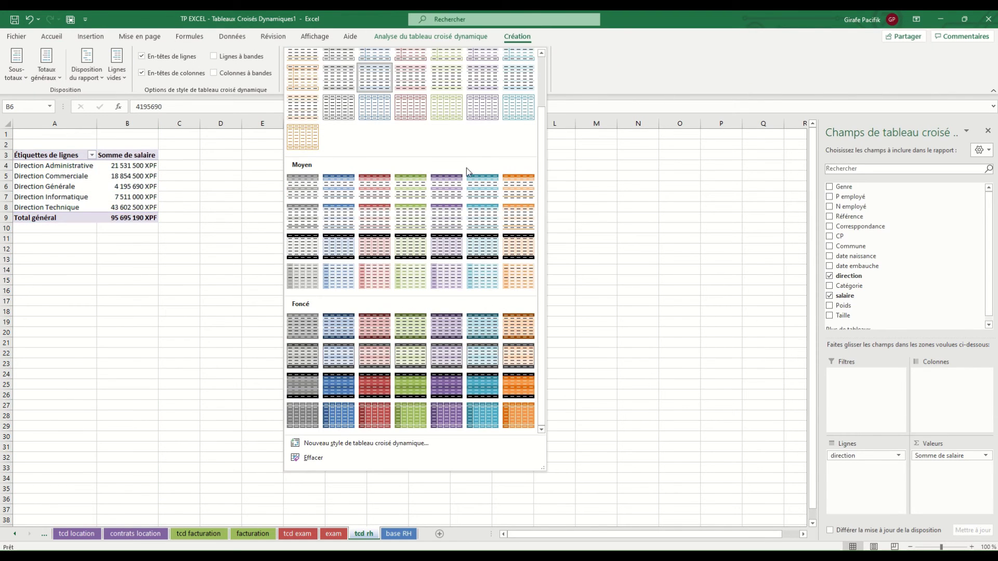
click(339, 385)
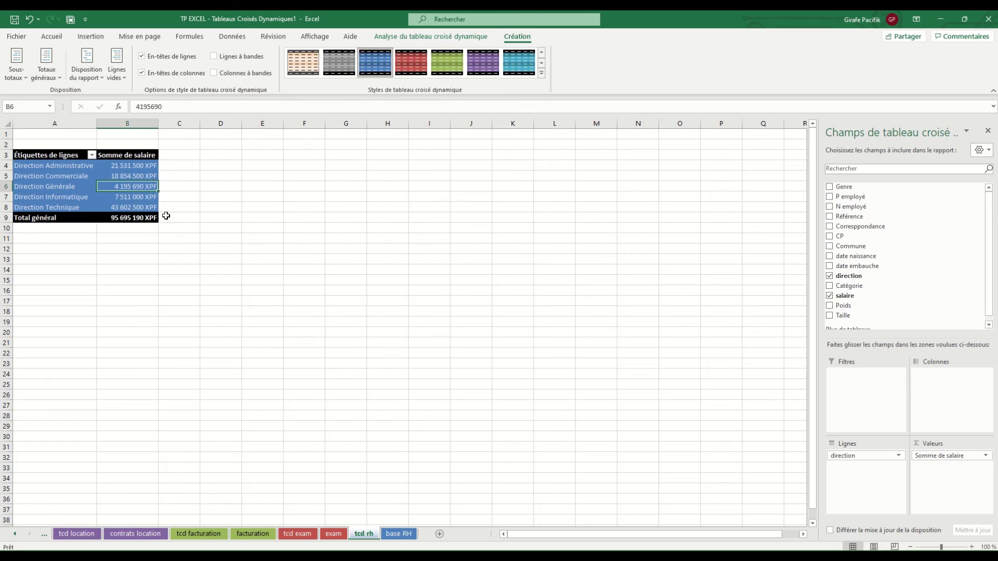
Step: Add the salaire field four more times to the pivot table's values, making five salary columns
click(98, 179)
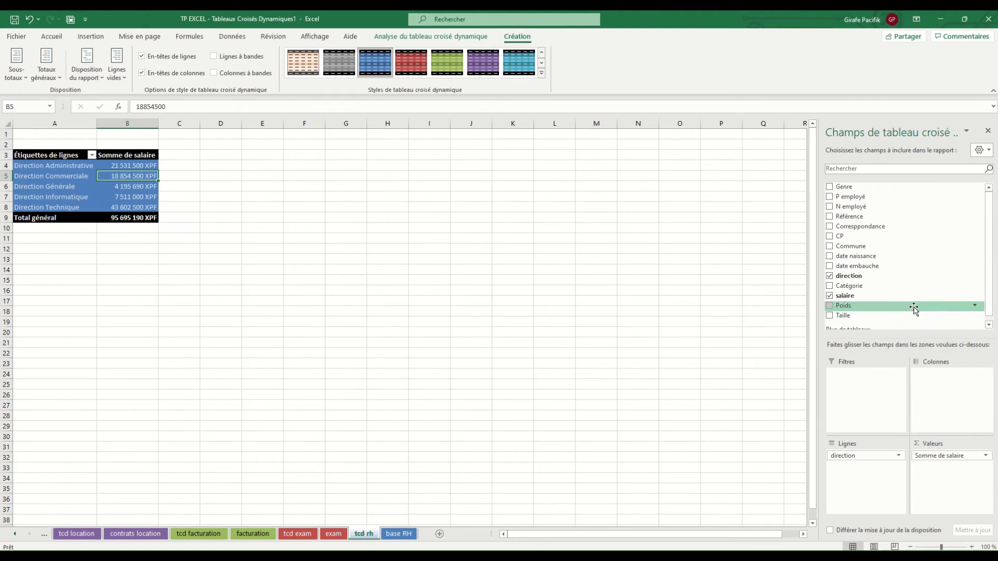
drag(912, 295, 945, 457)
drag(845, 296, 940, 477)
drag(852, 296, 946, 486)
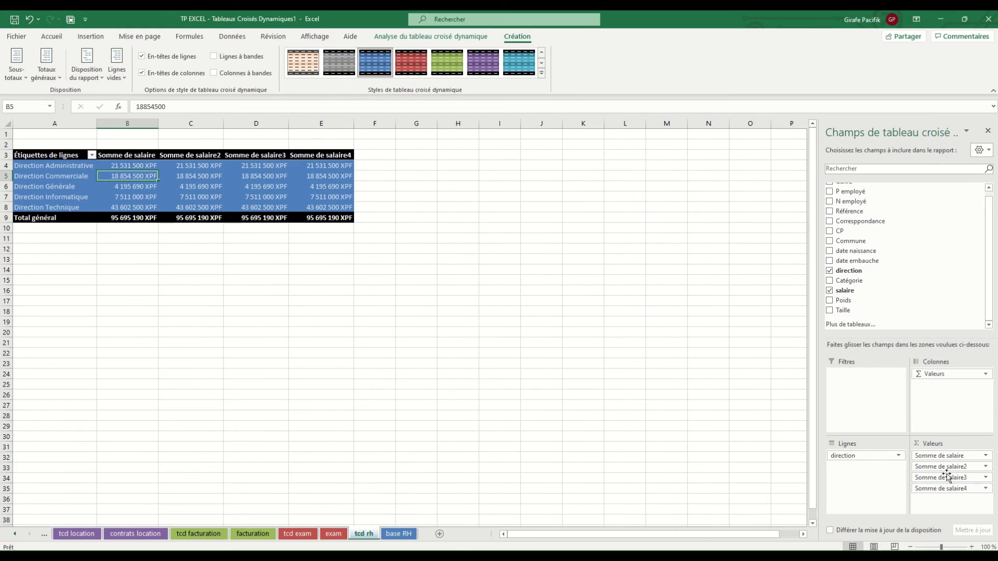
drag(845, 291, 936, 457)
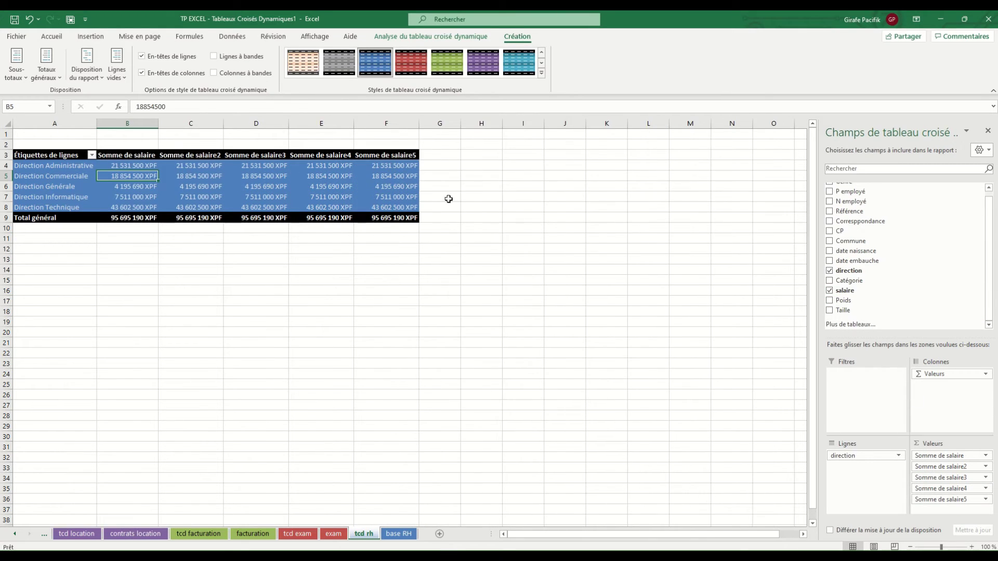
Step: Summarize the fifth salary column, Somme de salaire5, by count (Nombre) instead of sum
drag(395, 165, 393, 218)
right_click(393, 192)
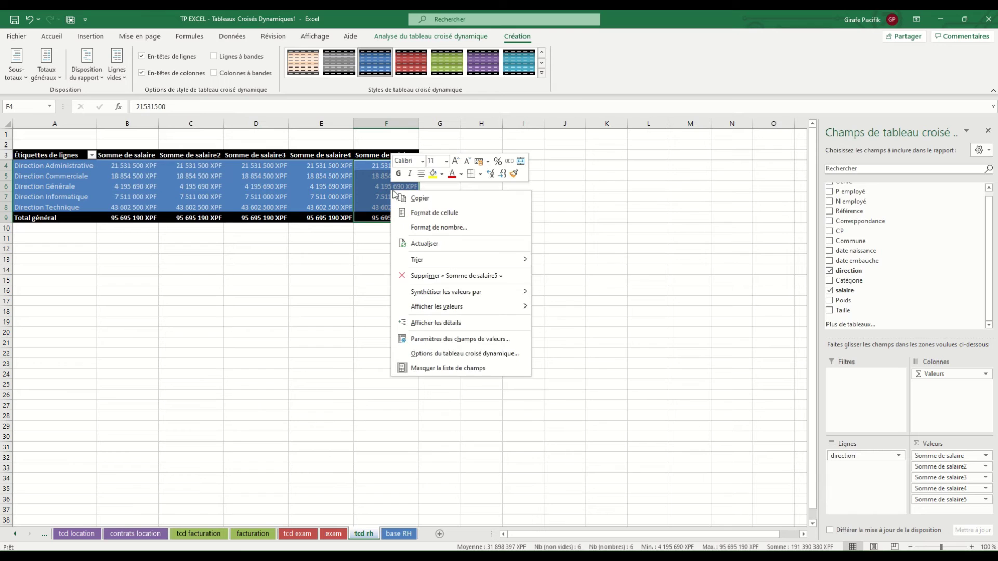
mouse_move(456, 294)
click(559, 306)
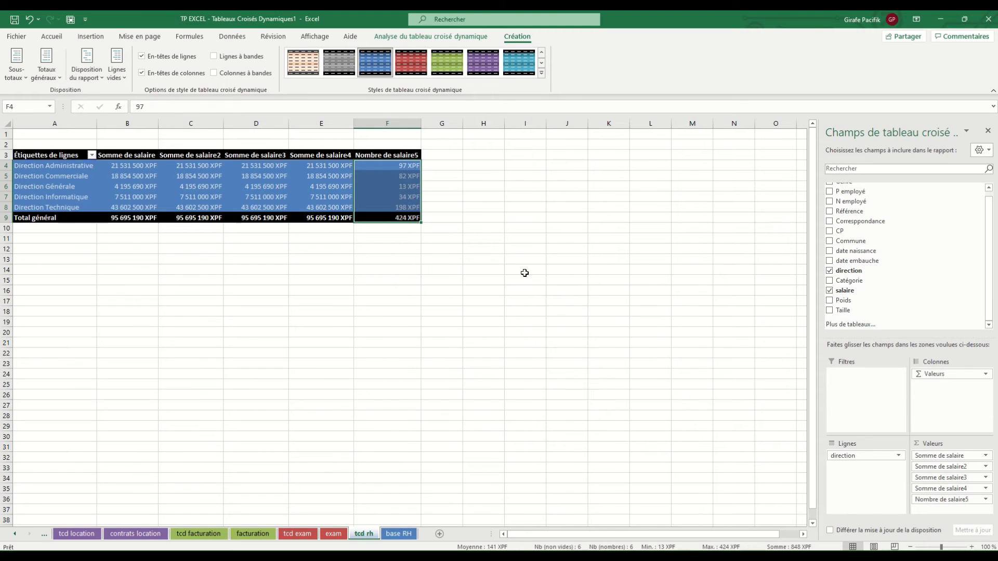
Step: Set the number format of the salary count column to Standard, without the currency symbol
click(51, 37)
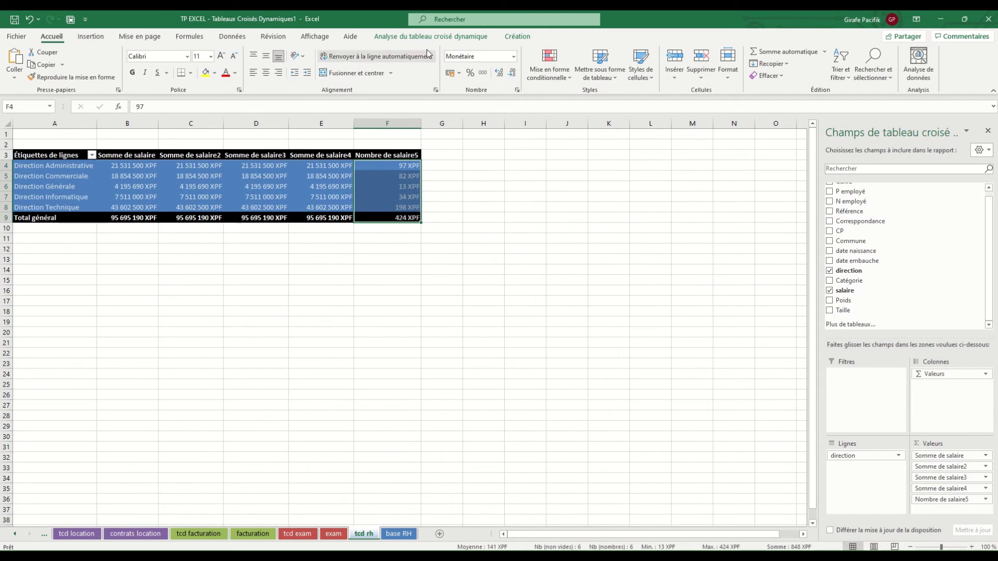
click(514, 56)
click(508, 82)
Step: Summarize the second salary column, Somme de salaire2, by average (Moyenne)
click(191, 186)
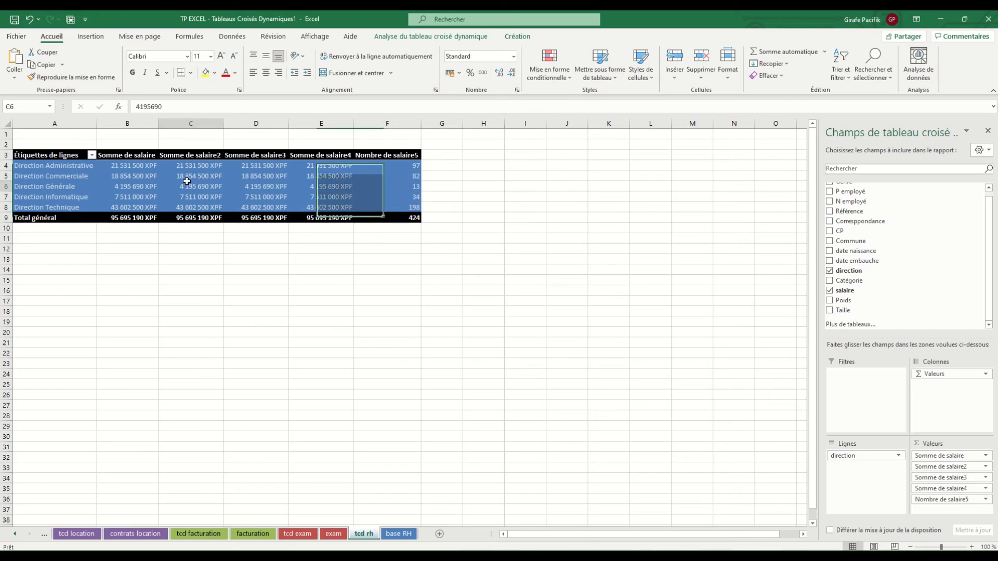
right_click(191, 170)
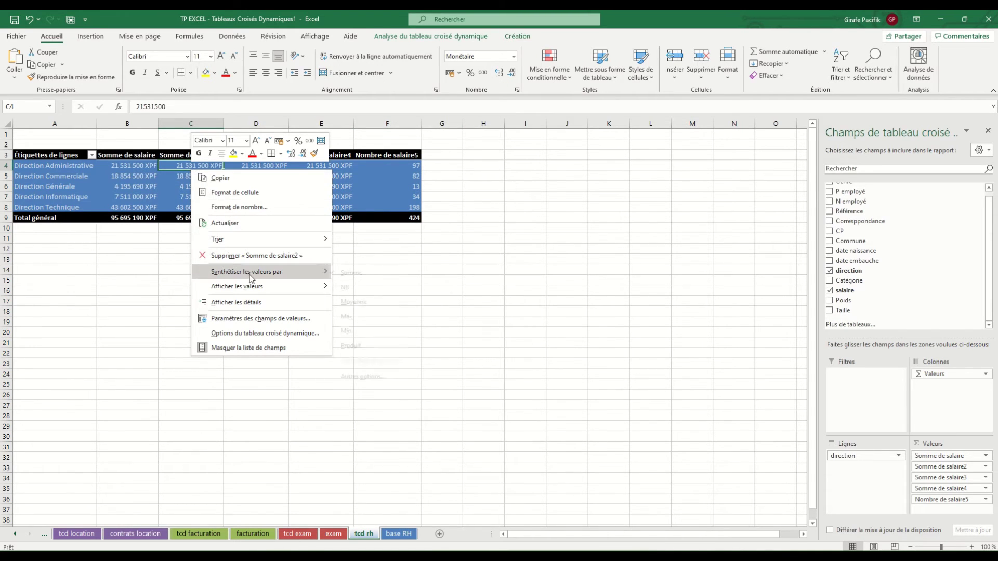
mouse_move(259, 271)
click(370, 299)
Step: Summarize the third salary column by maximum (Max.) and the fourth by minimum (Min.)
right_click(277, 189)
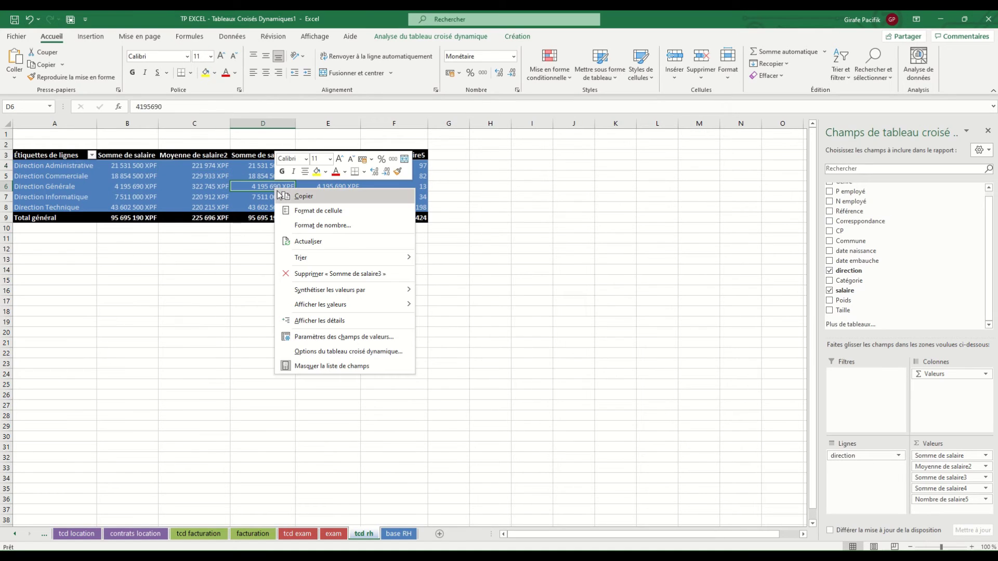
mouse_move(334, 290)
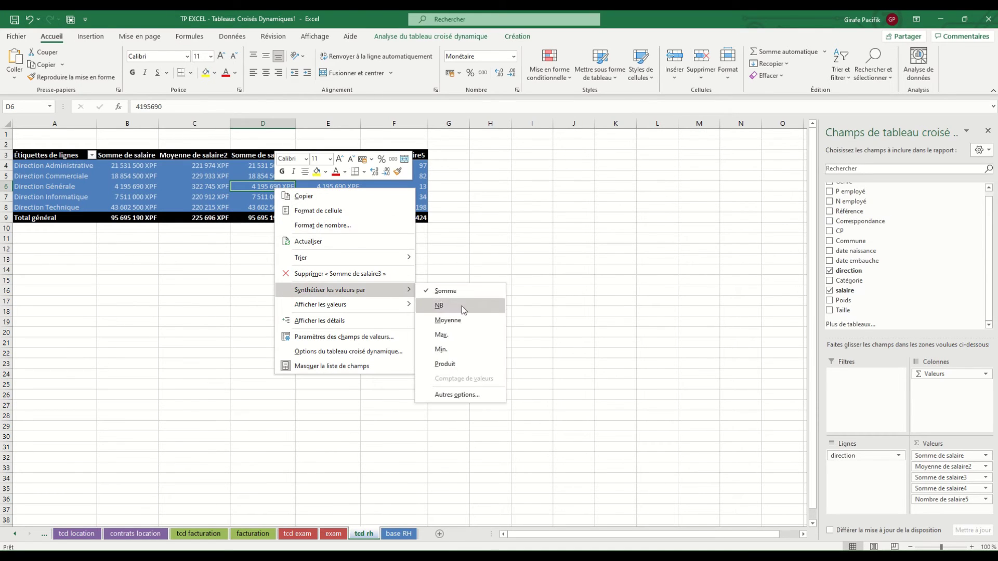
click(463, 335)
right_click(321, 175)
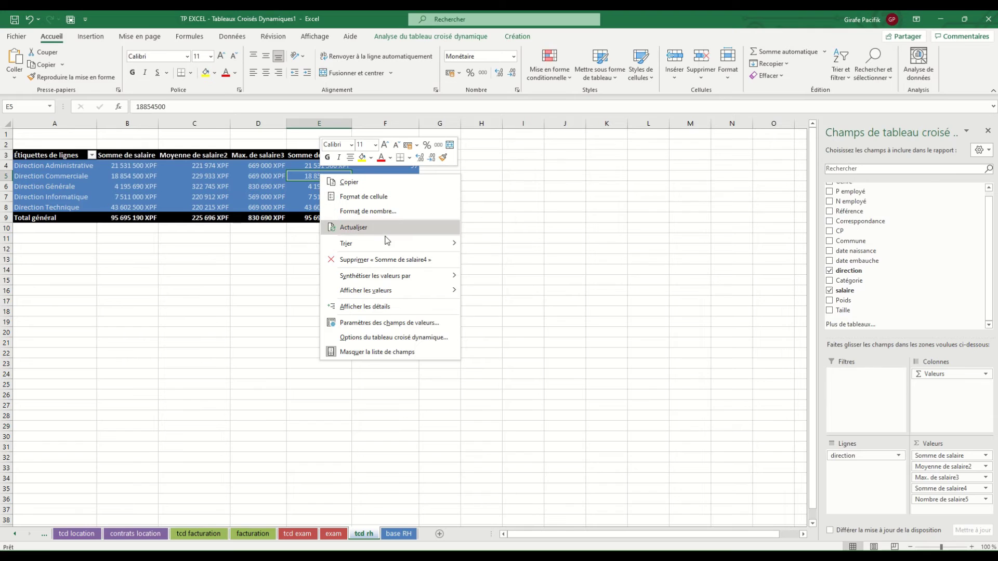
mouse_move(405, 295)
mouse_move(408, 277)
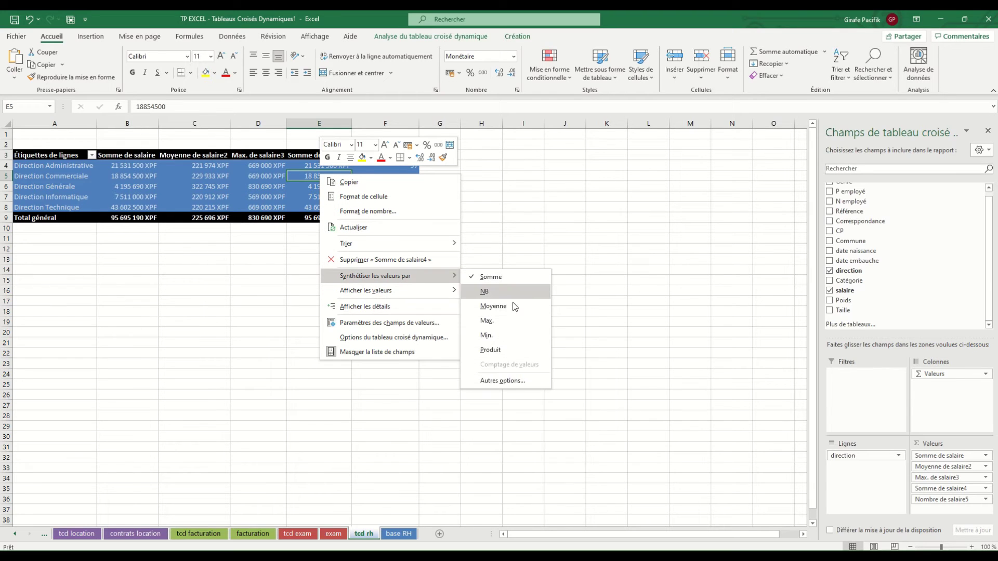
click(512, 335)
Step: Rename the salary sum heading in B3 as Masse salariale
click(278, 185)
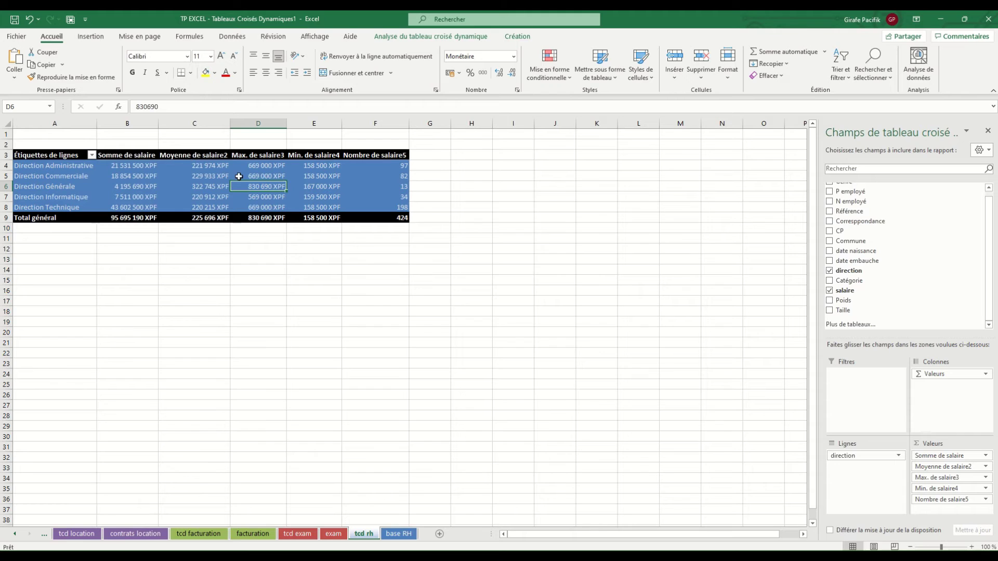
click(197, 156)
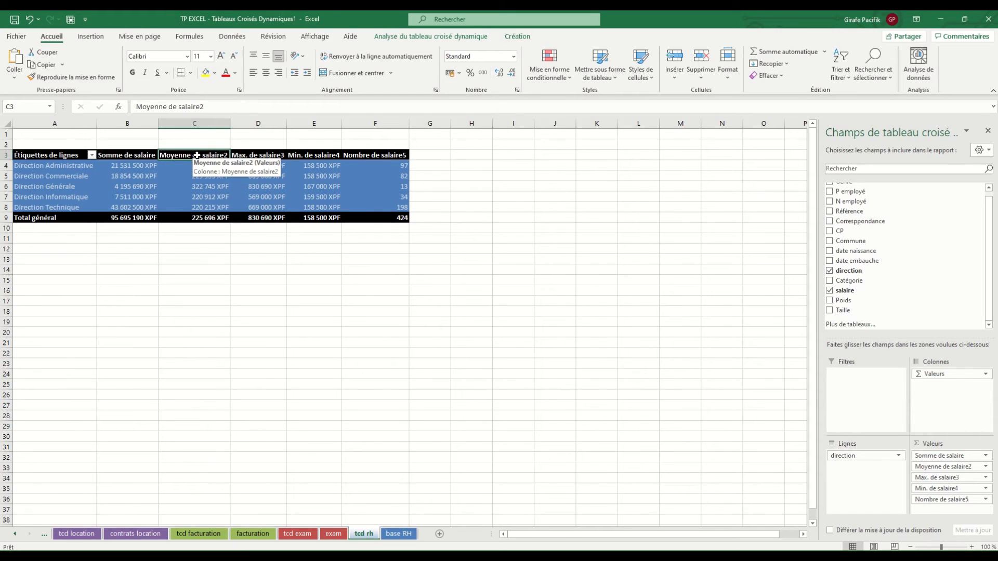
key(Left)
text(Ma)
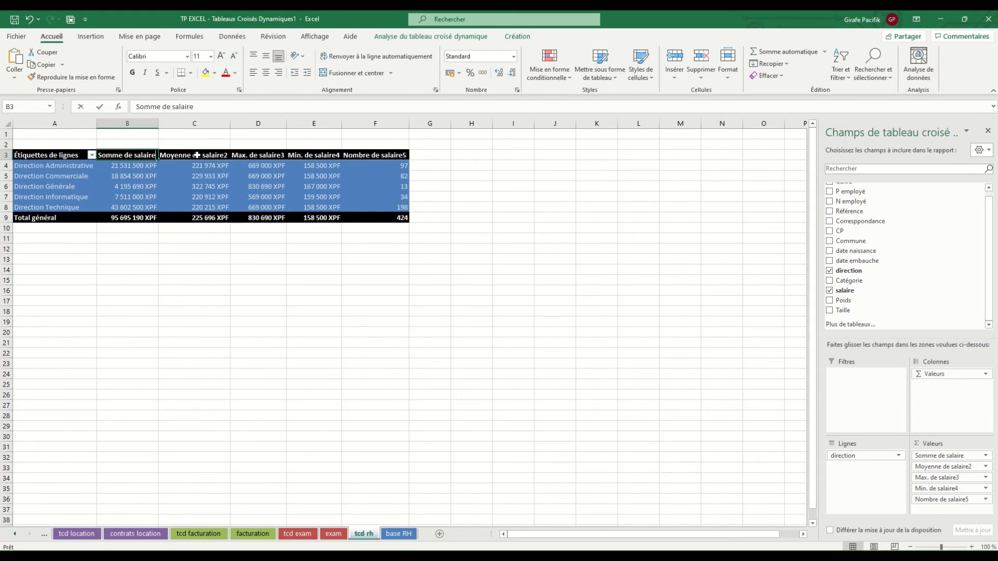
text(sse sa)
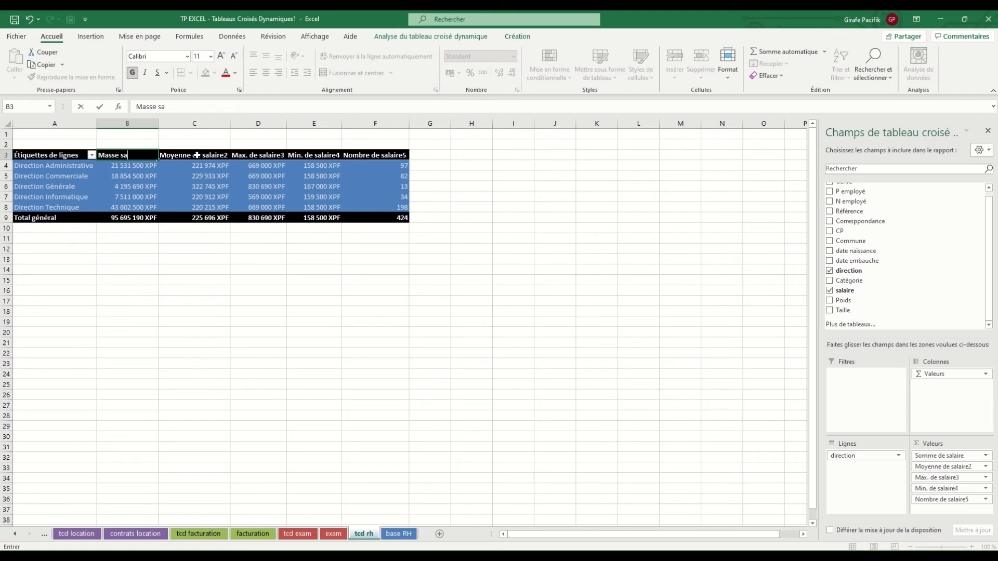
text(lariale)
key(Tab)
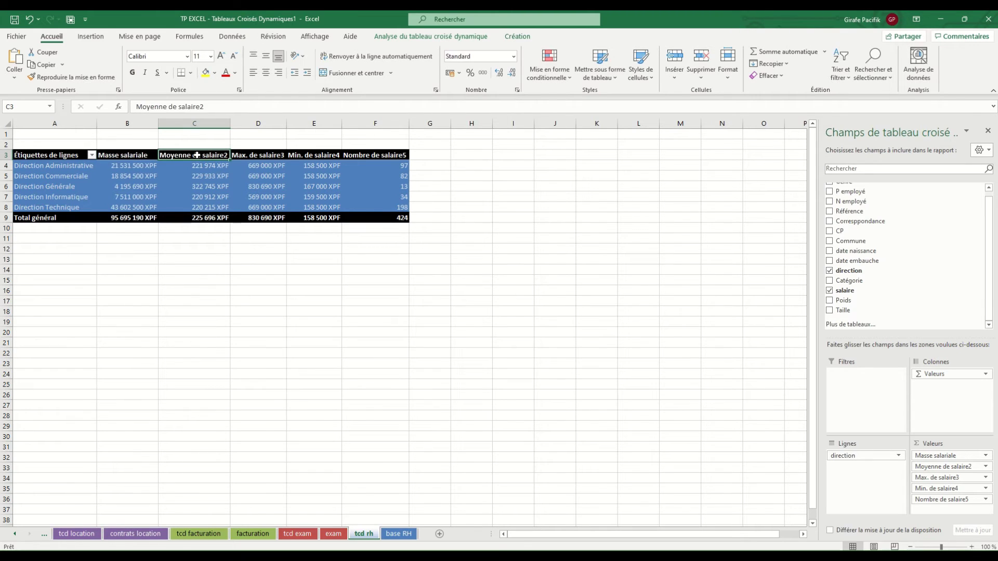
Step: Rename the average heading in C3 as Salaire Moyen and the maximum heading in D3 as Meilleur Salaire
text(Salaire m)
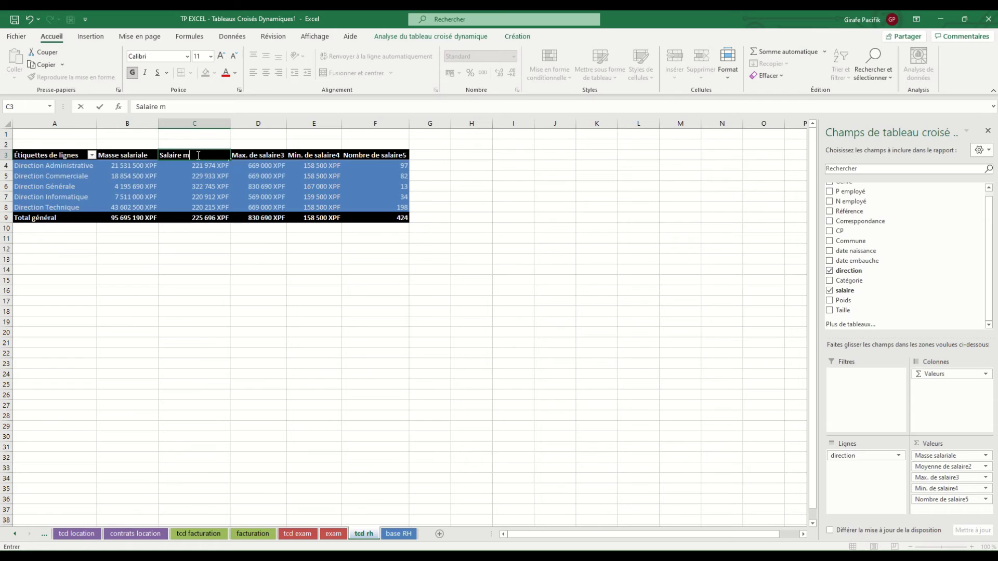
text(oyen)
key(Tab)
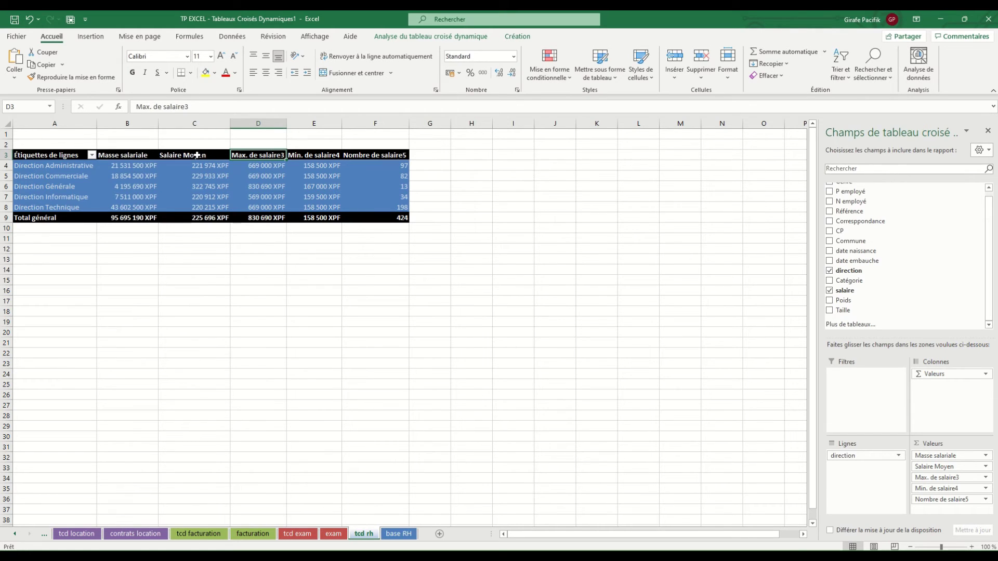
text(Meilleur S)
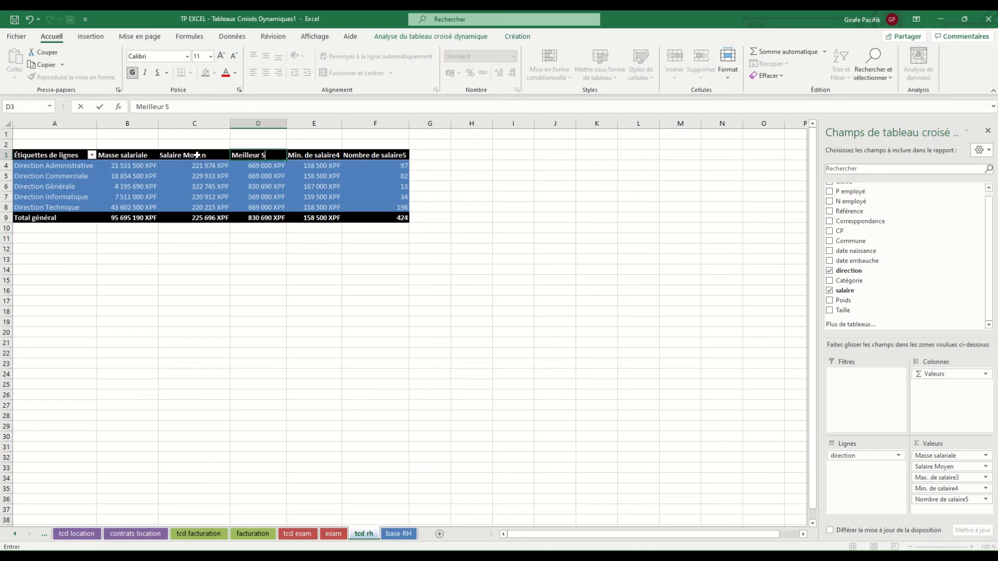
text(alaire)
key(Tab)
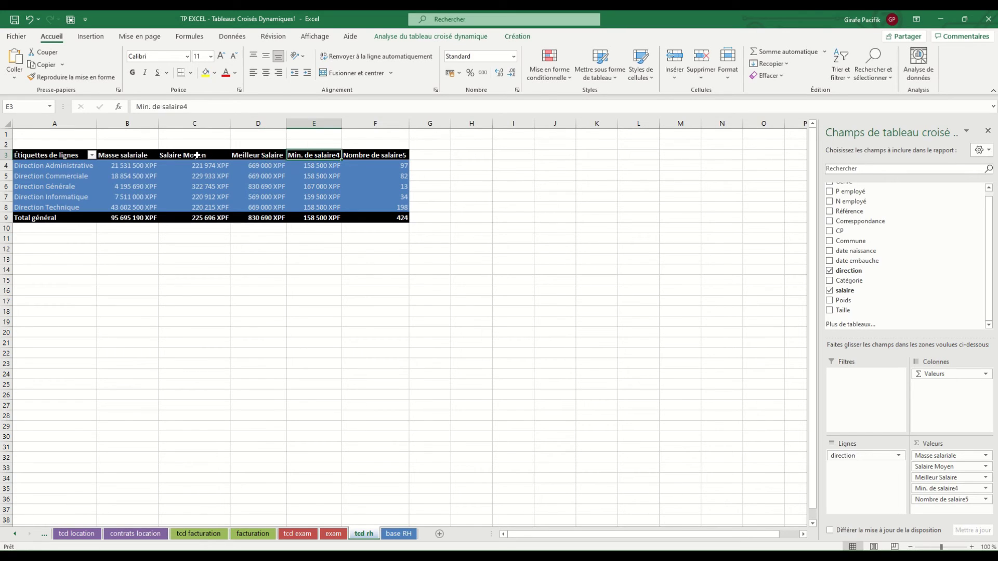
Step: Rename the minimum heading in E3 as Pire Salaire and the count heading in F3 as Nombre de salariés
text(Pir)
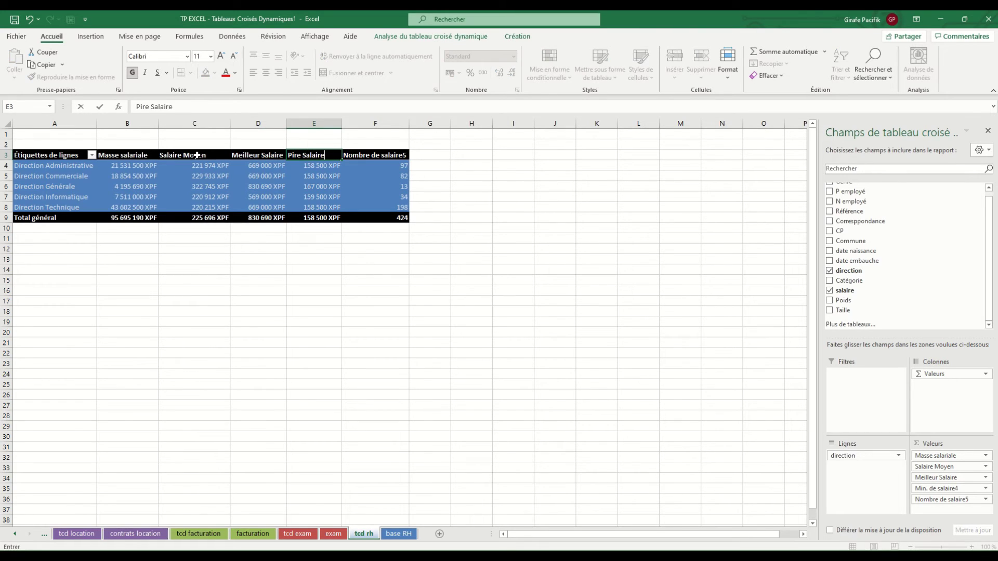
text(e Salaire)
key(Tab)
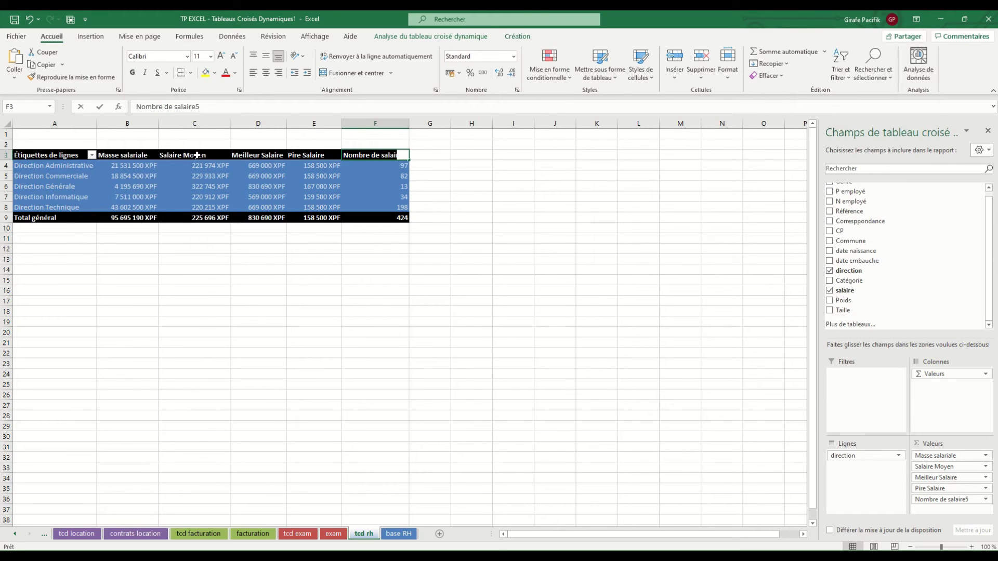
text(Nombre de )
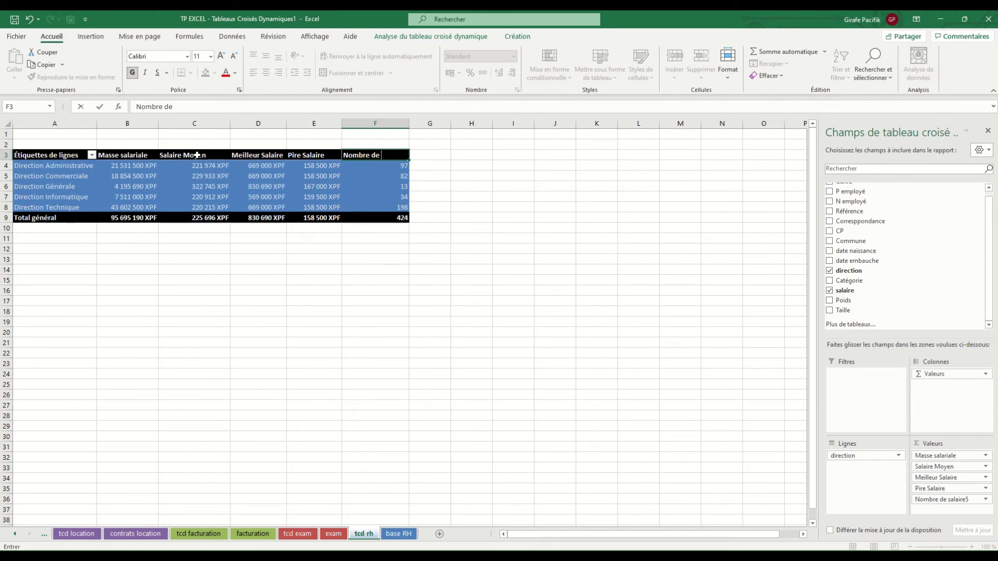
text(salariés)
key(Return)
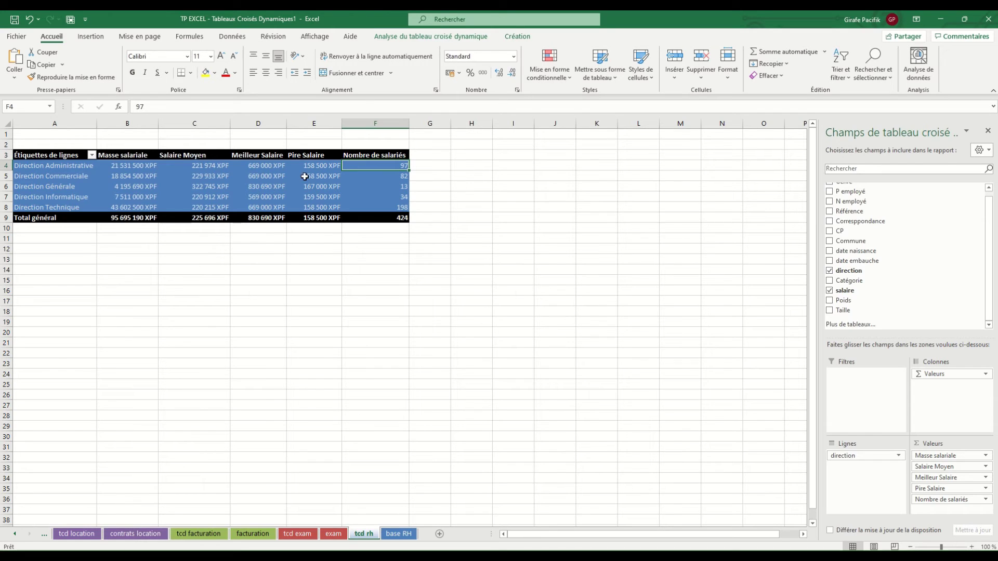
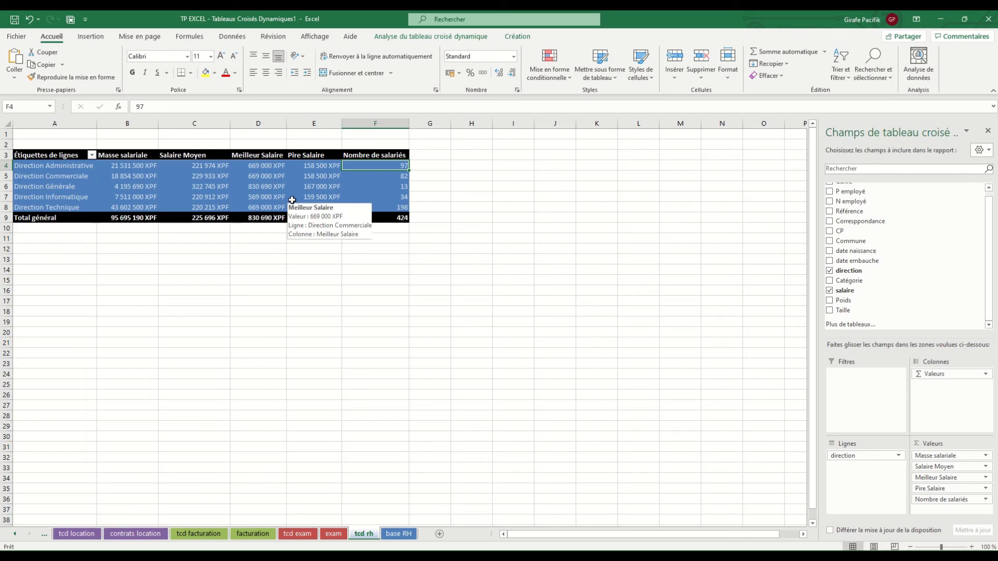
Step: Label the salary pivot table a) in cell A2
click(99, 196)
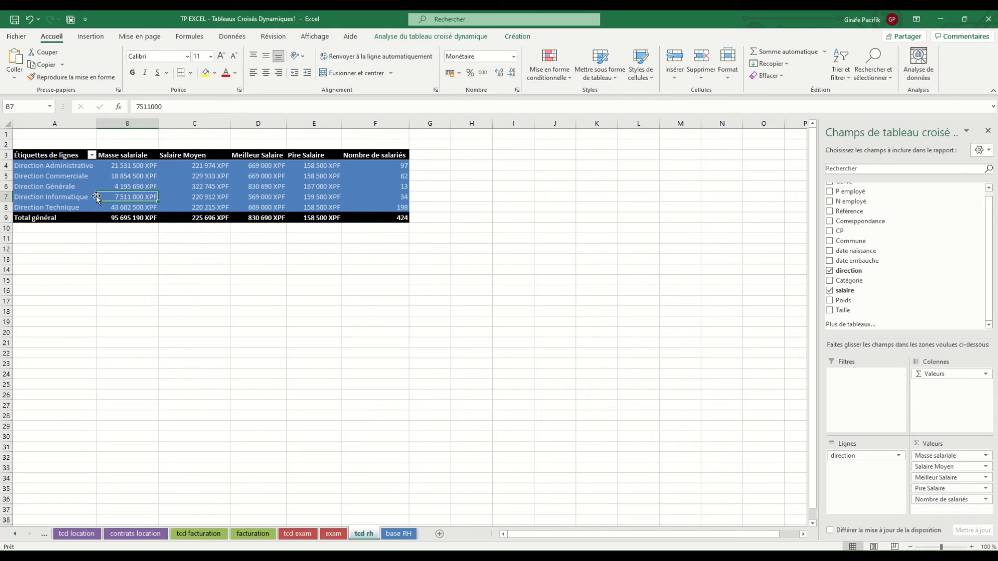
click(52, 144)
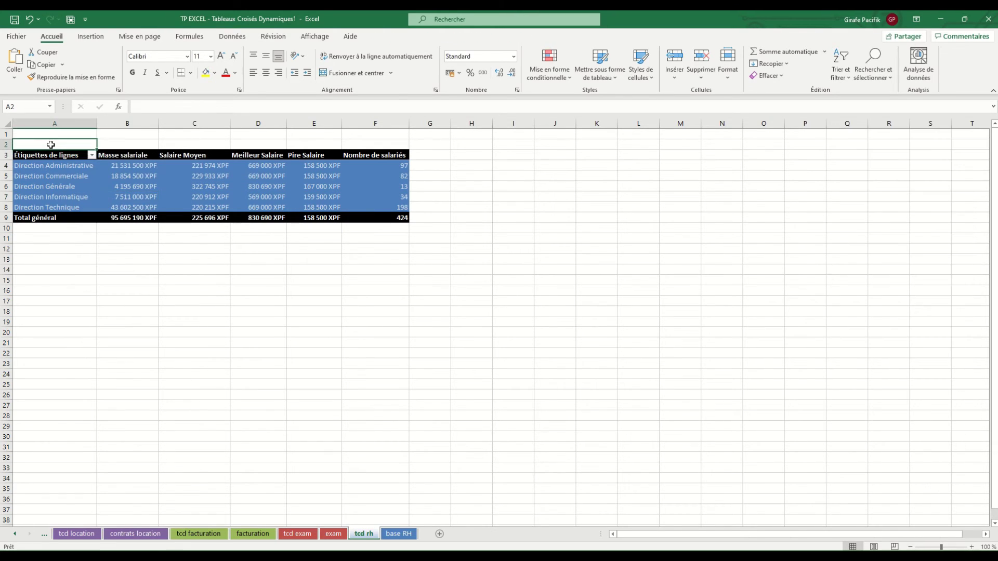
text(a))
key(Return)
Step: Copy the whole salary pivot table to cell A13 and label the copy b) in A12
key(ctrl+a)
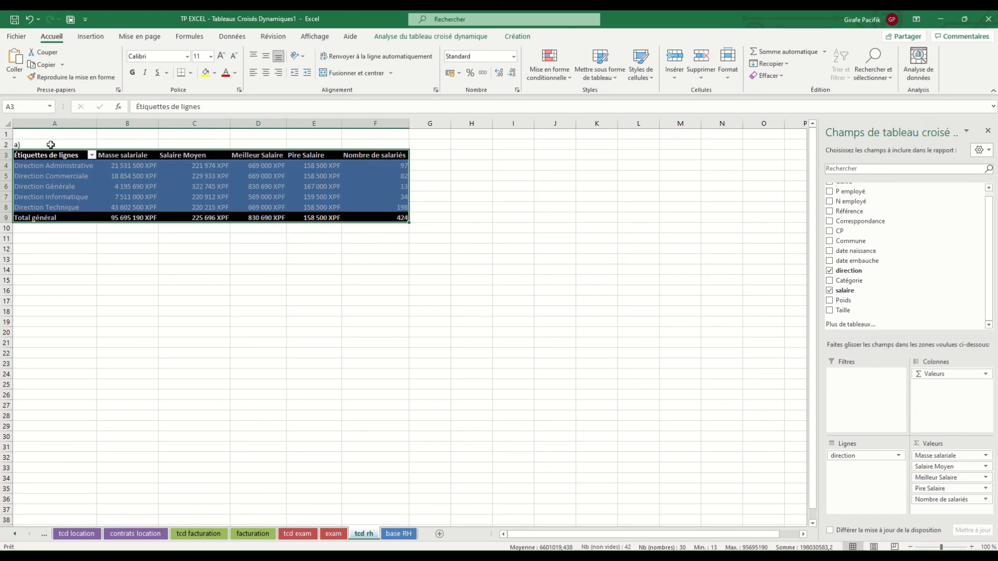
key(ctrl+c)
click(50, 258)
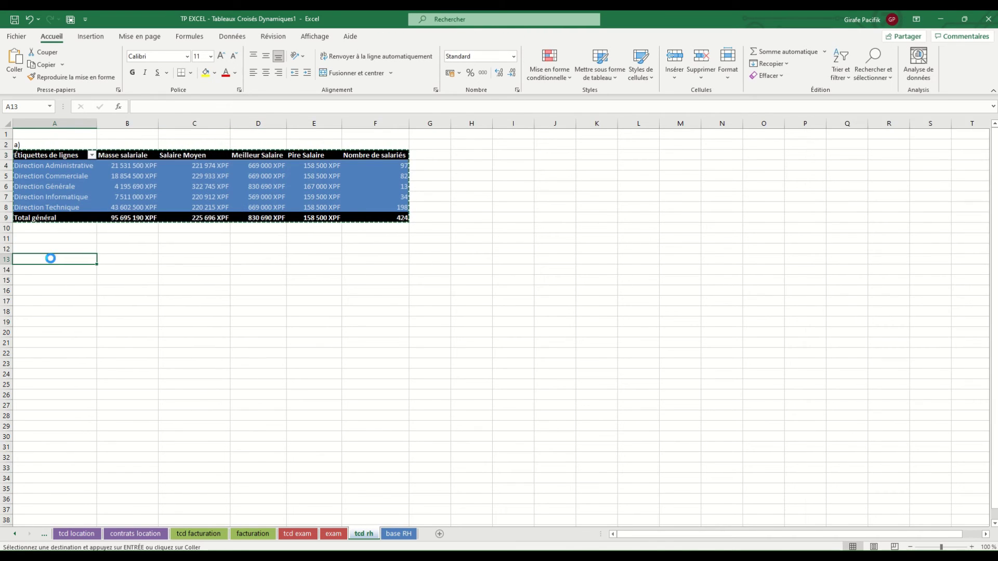
key(ctrl+v)
click(32, 249)
text(b))
key(Return)
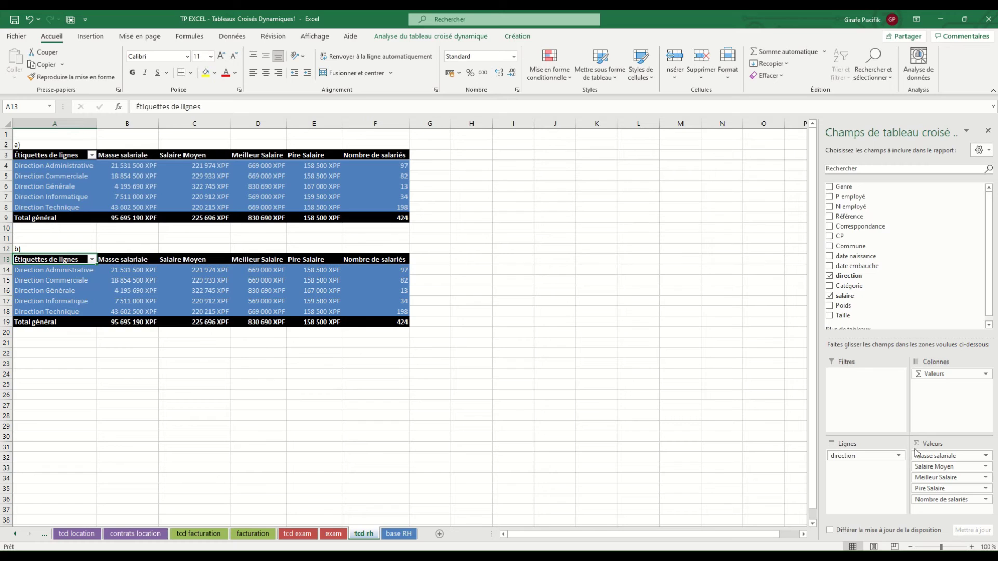
Step: Keep only Salaire Moyen in the values of pivot table b) and add Catégorie to its columns
drag(916, 453, 735, 426)
drag(935, 466, 727, 443)
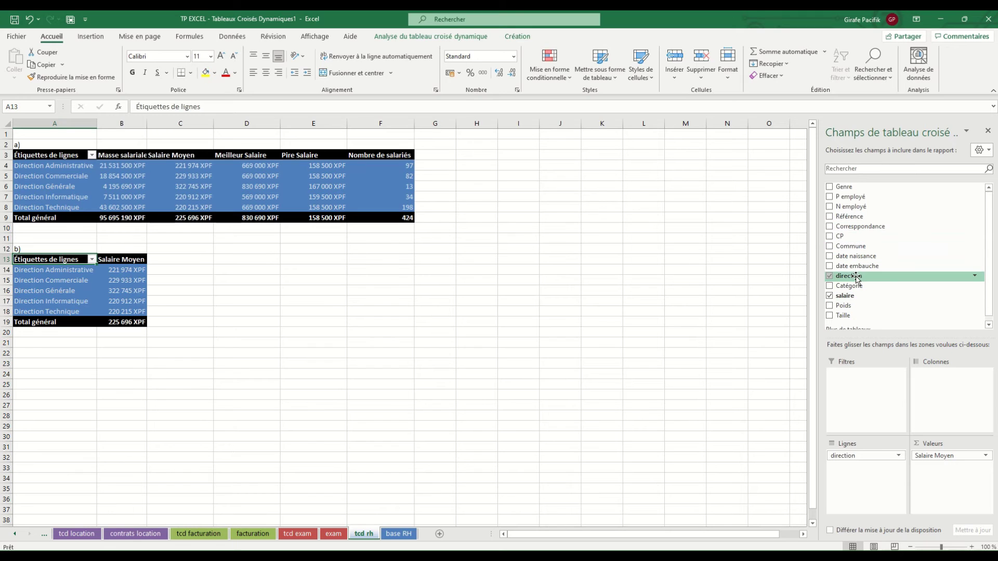
drag(853, 285, 931, 375)
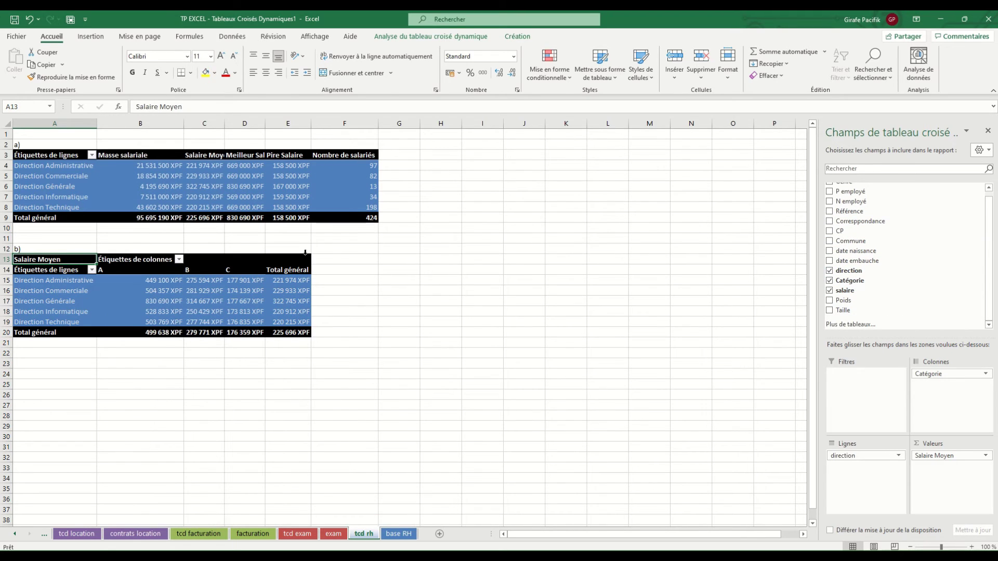
Step: Rename the column labels heading in B13 of pivot table b) as Catégorie
click(152, 259)
text(C)
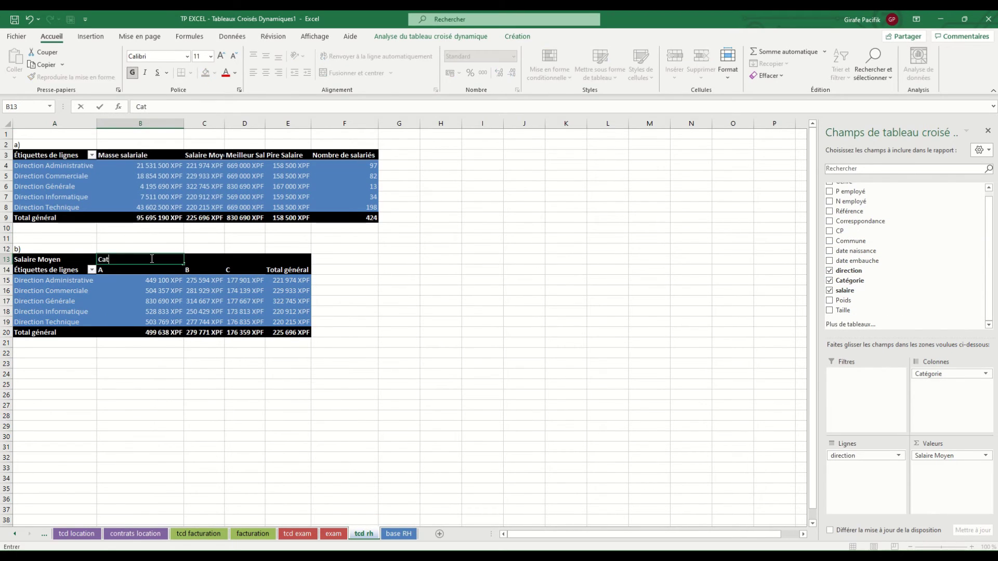
text(at)
key(Return)
click(151, 258)
text(Catégorie)
key(Return)
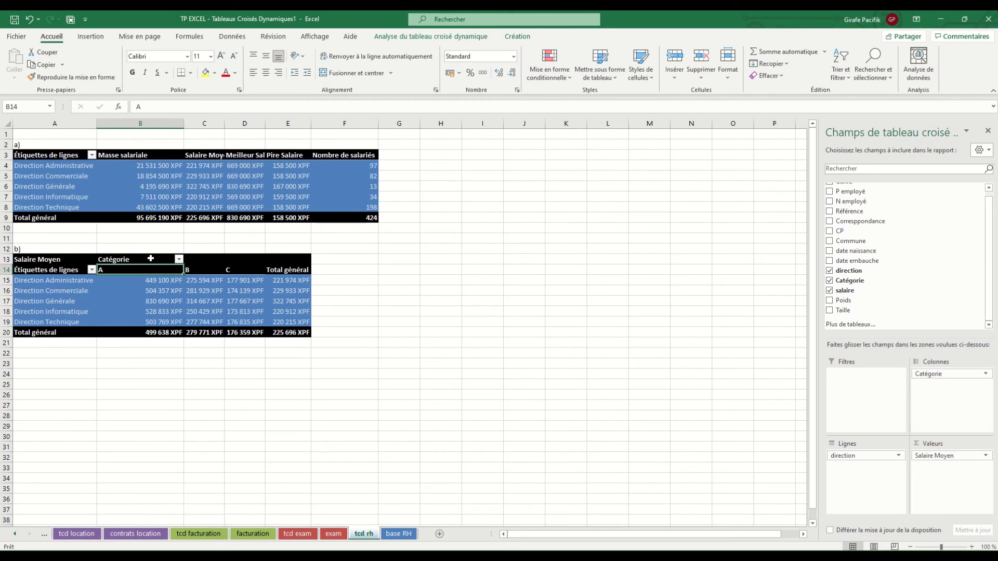
Step: Insert a clustered column pivot chart (Histogramme groupé) from pivot table b)
click(167, 294)
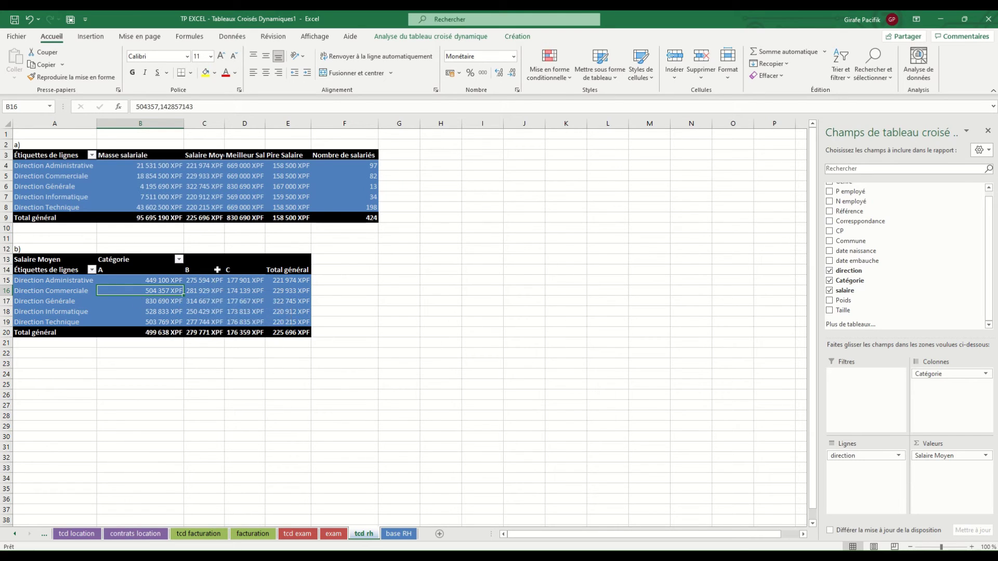
click(421, 37)
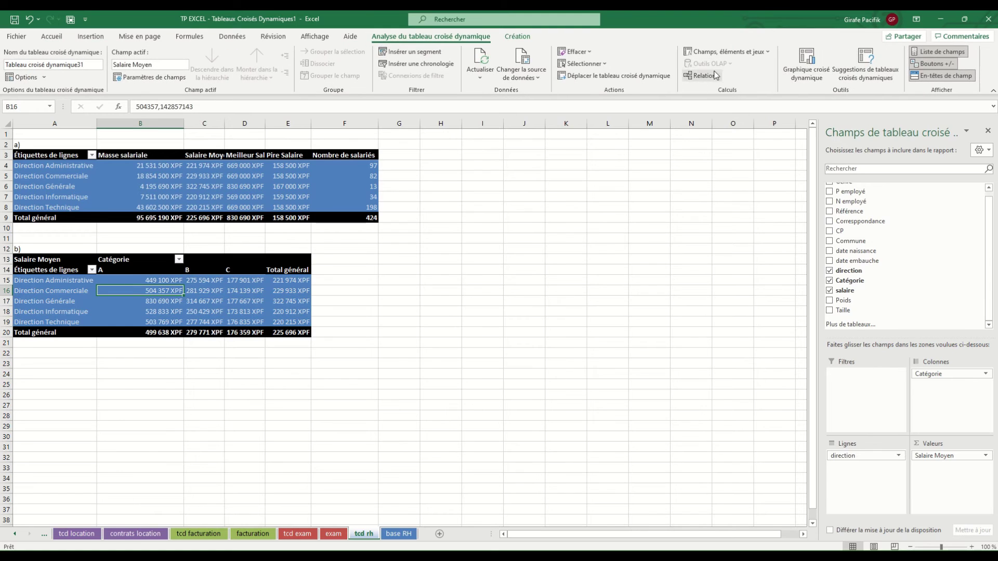
click(792, 69)
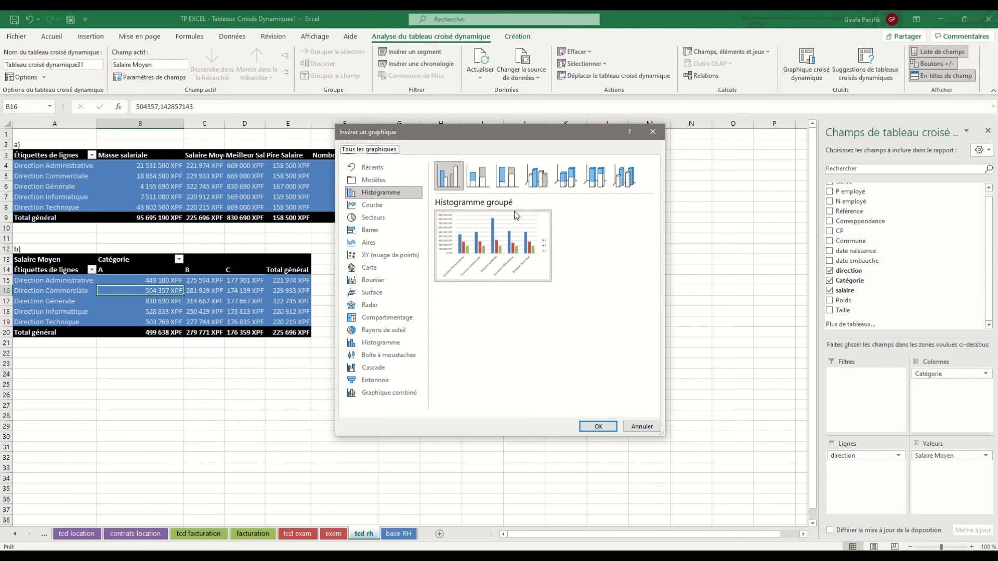
mouse_move(517, 221)
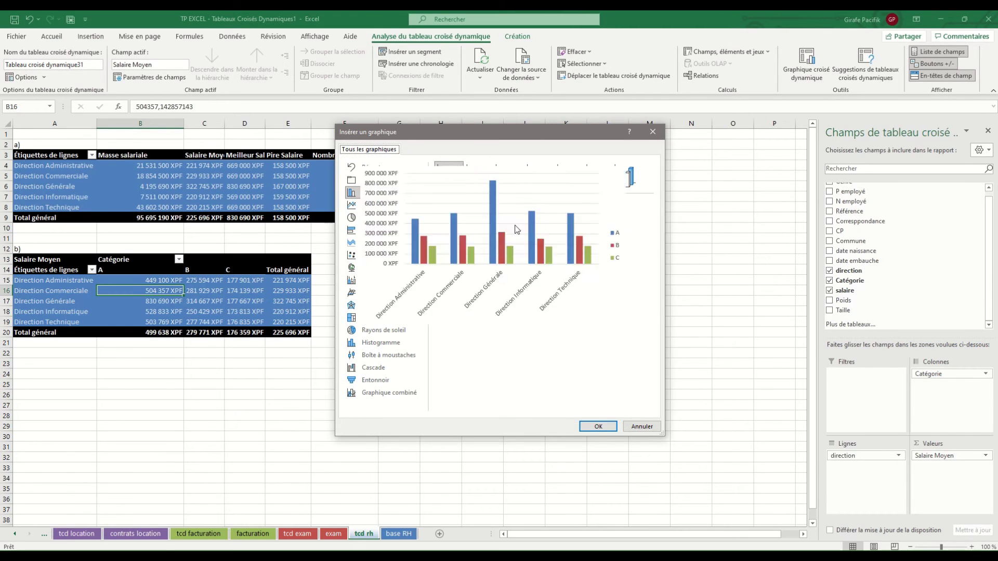
double_click(521, 244)
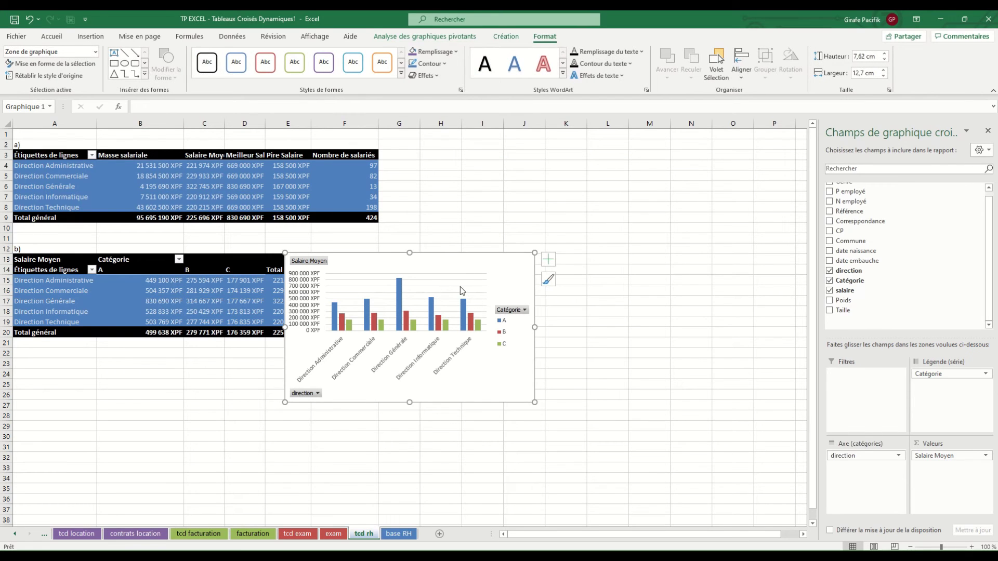
Step: Move the pivot chart away from pivot table b) and swap its rows and columns so Catégorie becomes the axis
drag(474, 260, 505, 246)
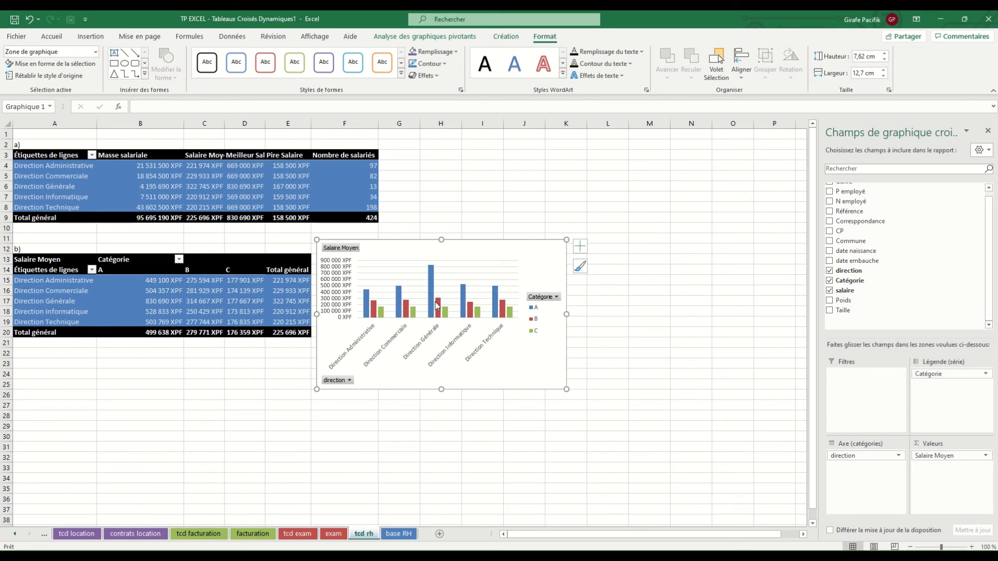
drag(497, 249, 528, 231)
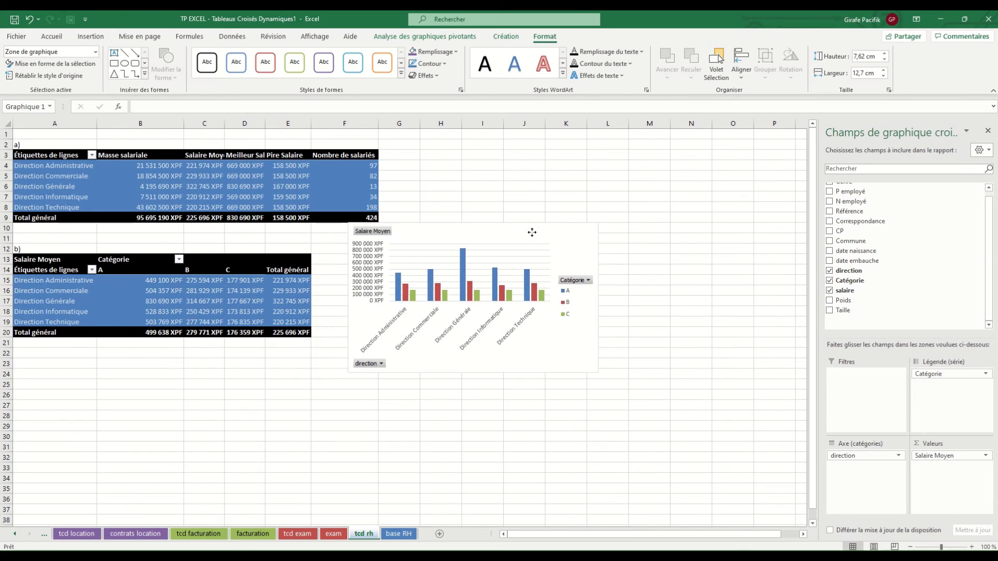
click(509, 37)
click(470, 38)
click(501, 39)
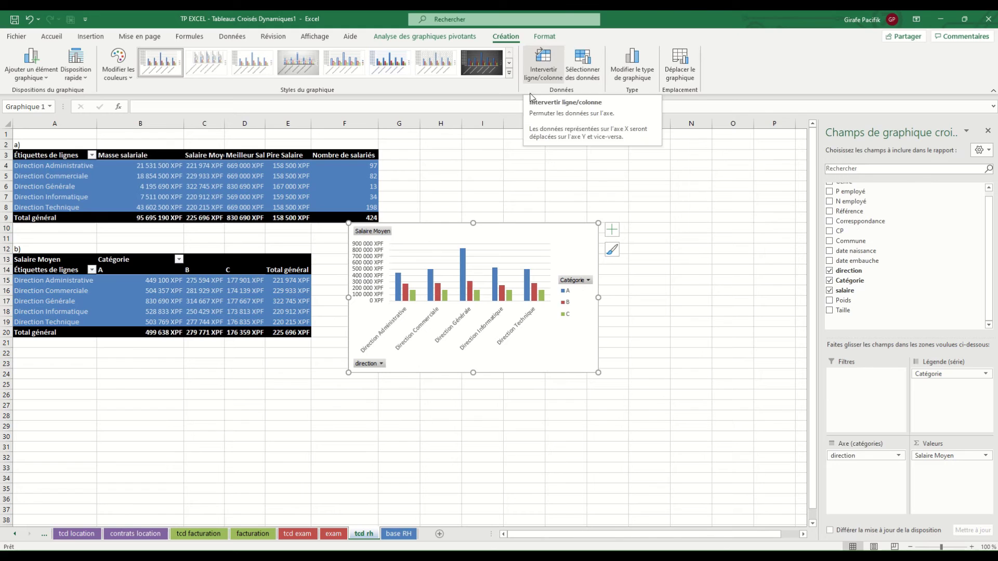
click(549, 65)
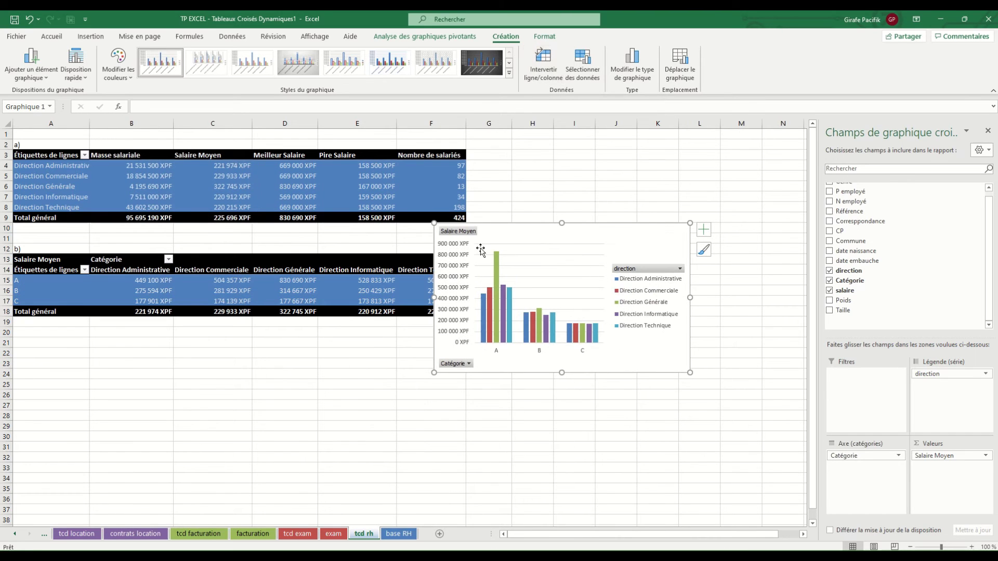
Step: Place the pivot chart clear of the widened pivot table b) and apply the dark-background chart style
mouse_move(561, 232)
mouse_down()
mouse_move(617, 231)
mouse_move(216, 351)
mouse_move(606, 290)
mouse_move(615, 227)
mouse_up()
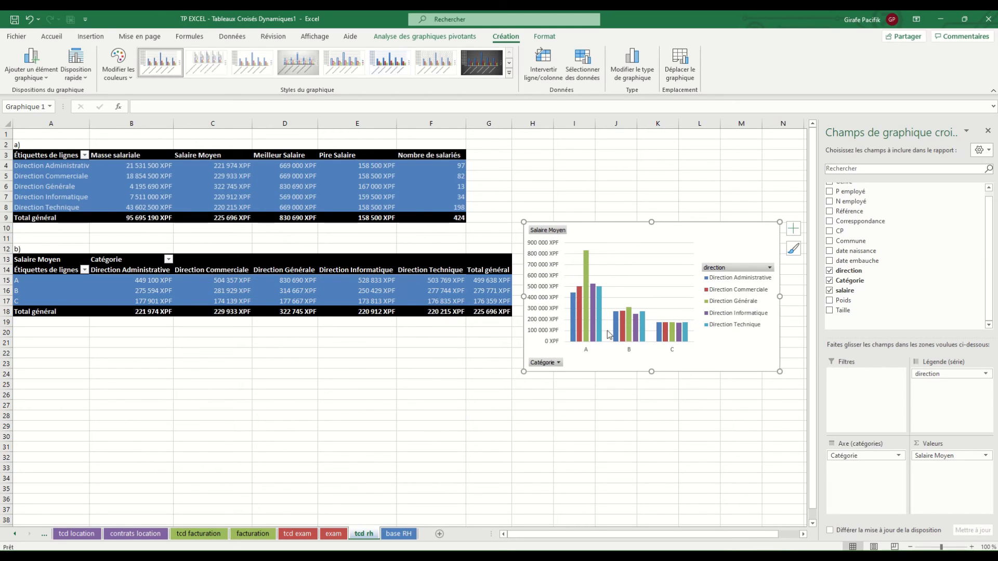
click(488, 73)
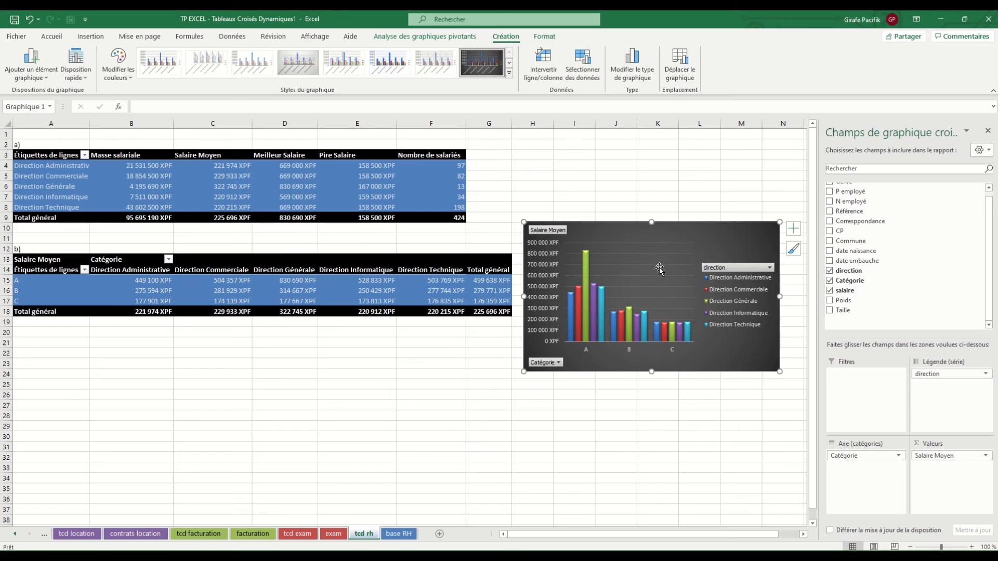
drag(677, 233, 672, 227)
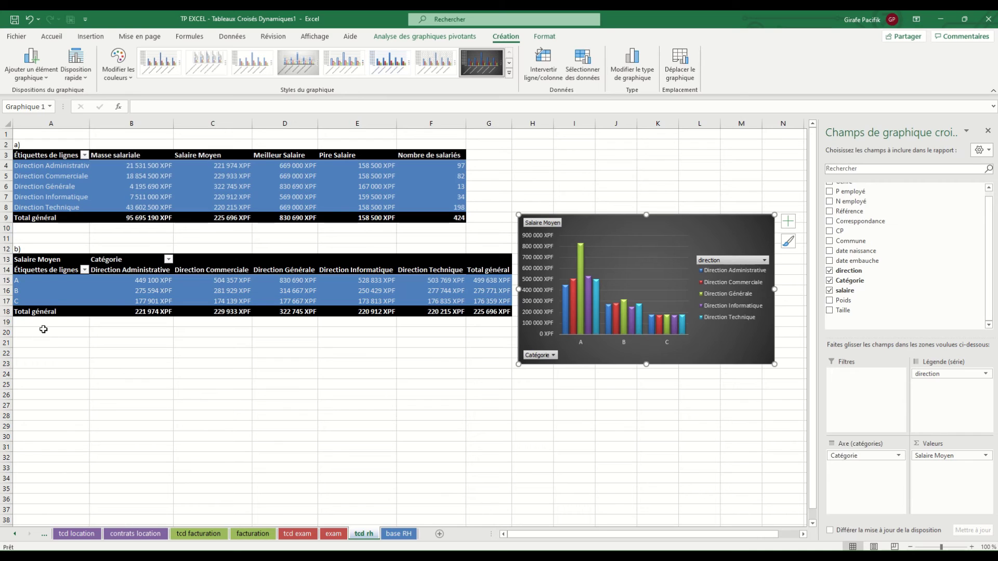
Step: Create a new pivot table from tab_rh on the base RH sheet, placed at cell A24 of the tcd rh sheet
click(58, 199)
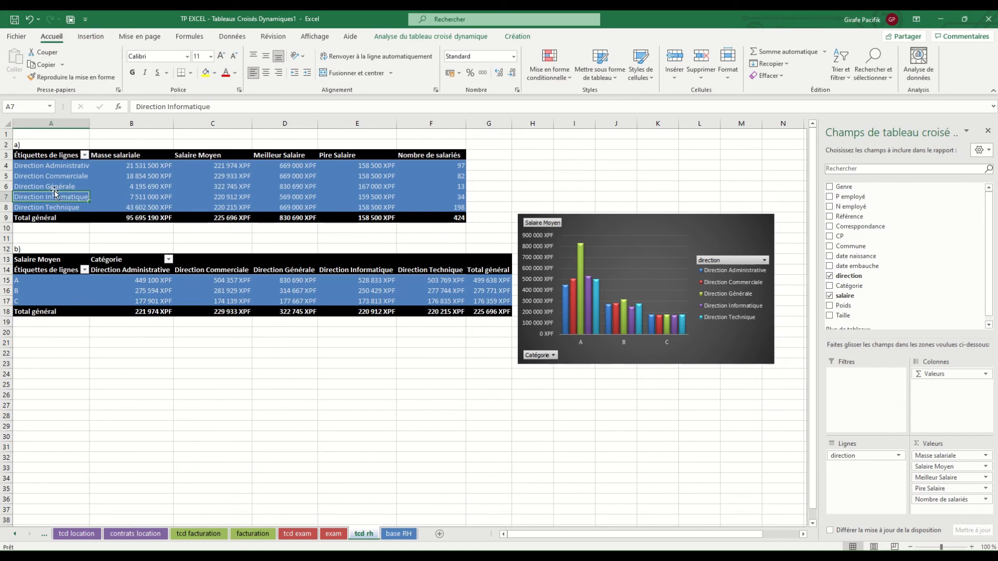
click(399, 533)
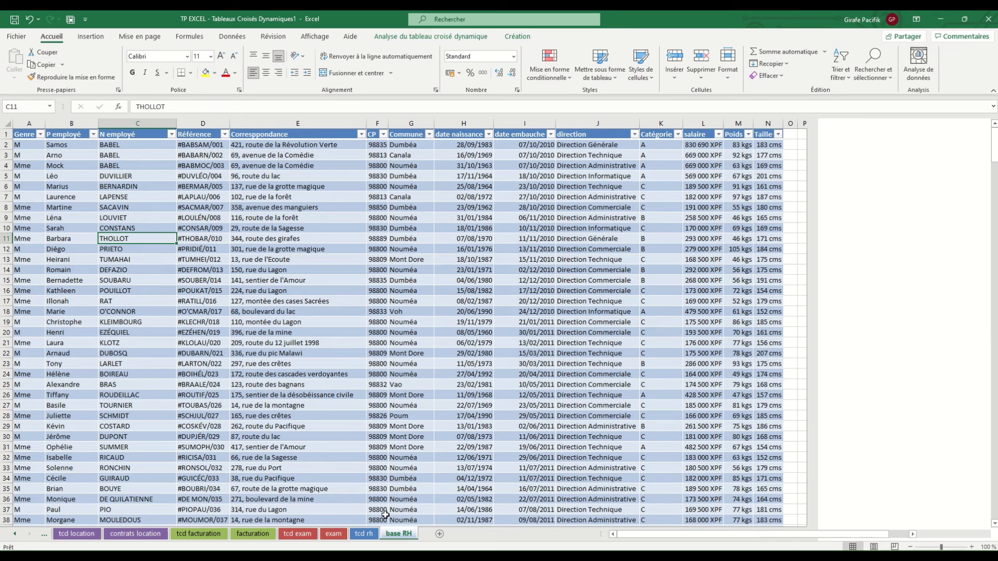
click(281, 259)
click(406, 36)
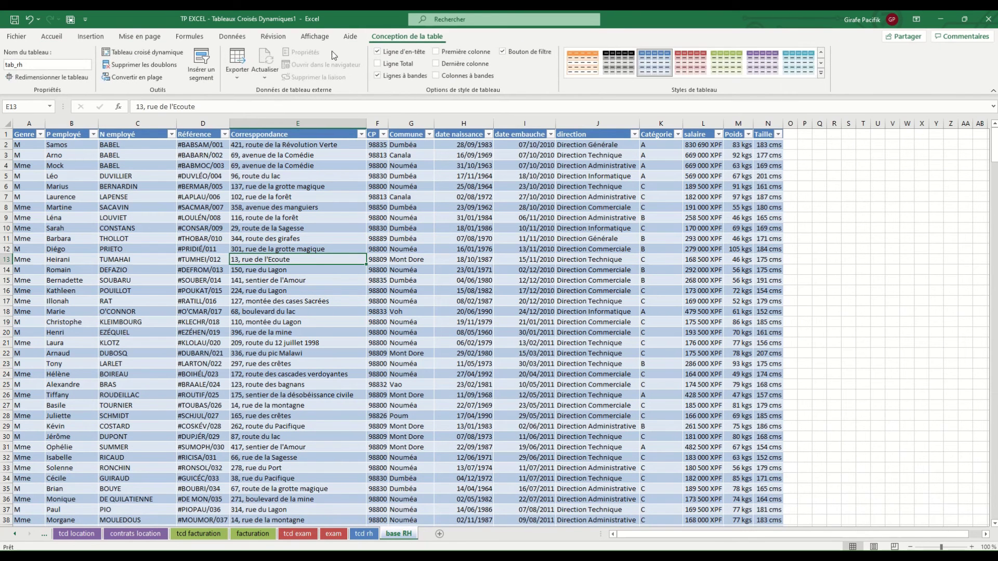
click(178, 54)
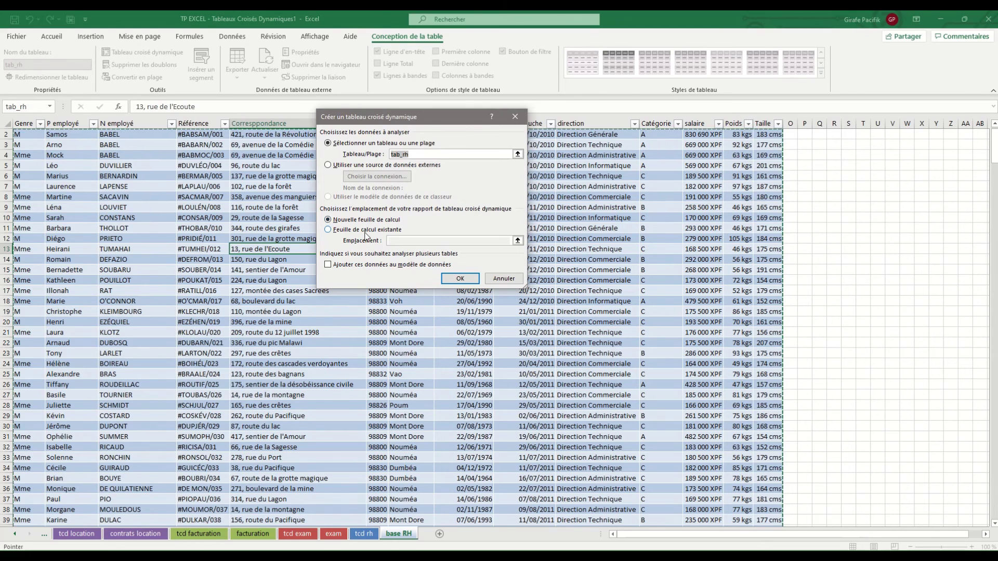
click(365, 231)
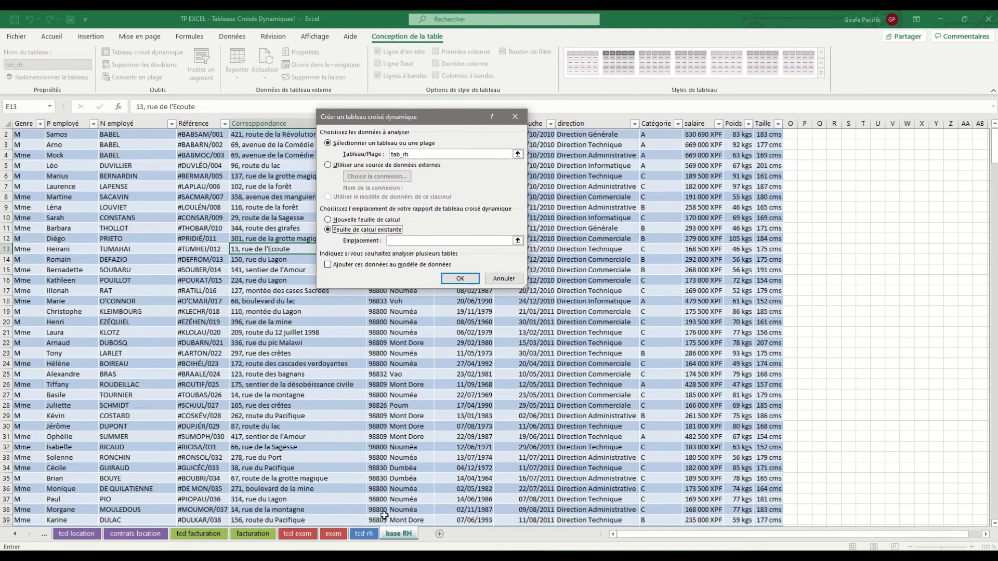
click(364, 534)
click(57, 373)
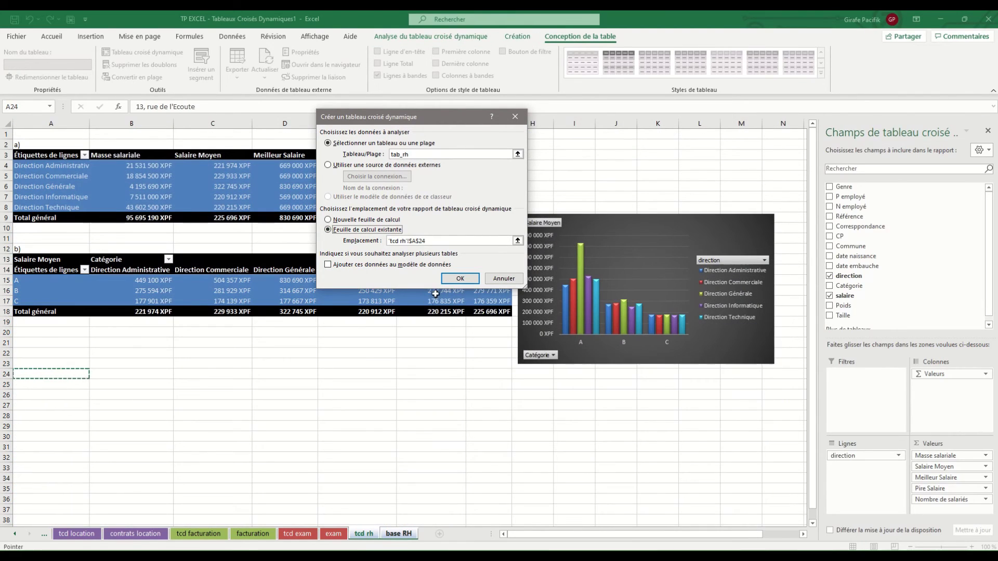
click(460, 278)
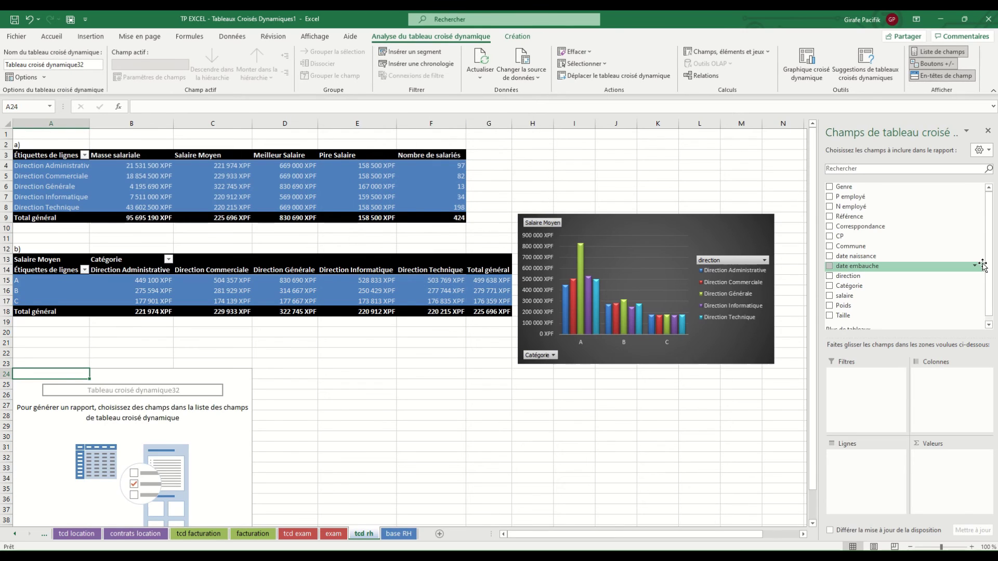
Step: Put Commune in the rows of the new pivot table and add Taille, Poids, salaire and Genre to its values
drag(883, 246, 867, 469)
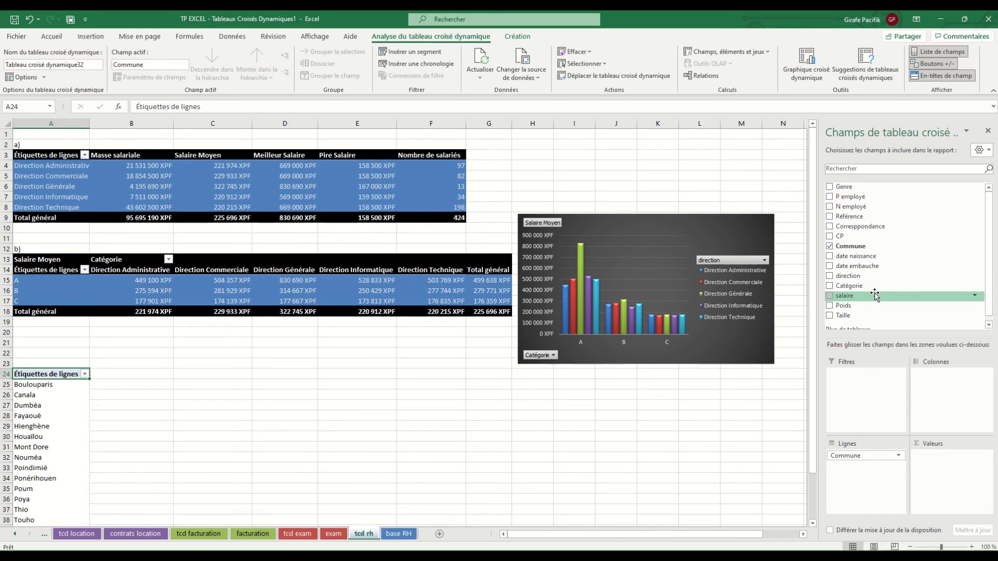
drag(843, 316, 951, 455)
drag(860, 310, 949, 465)
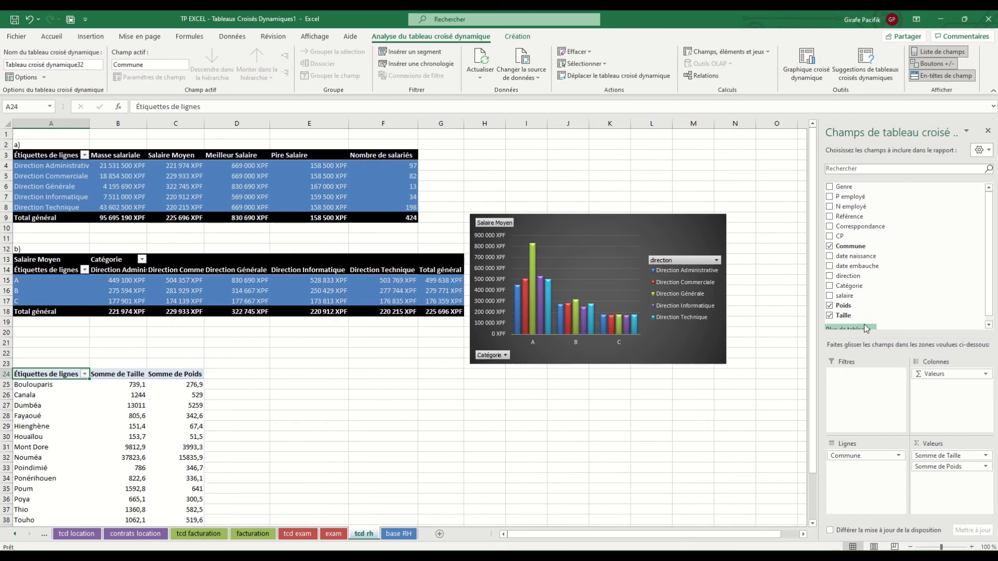
drag(844, 295, 946, 462)
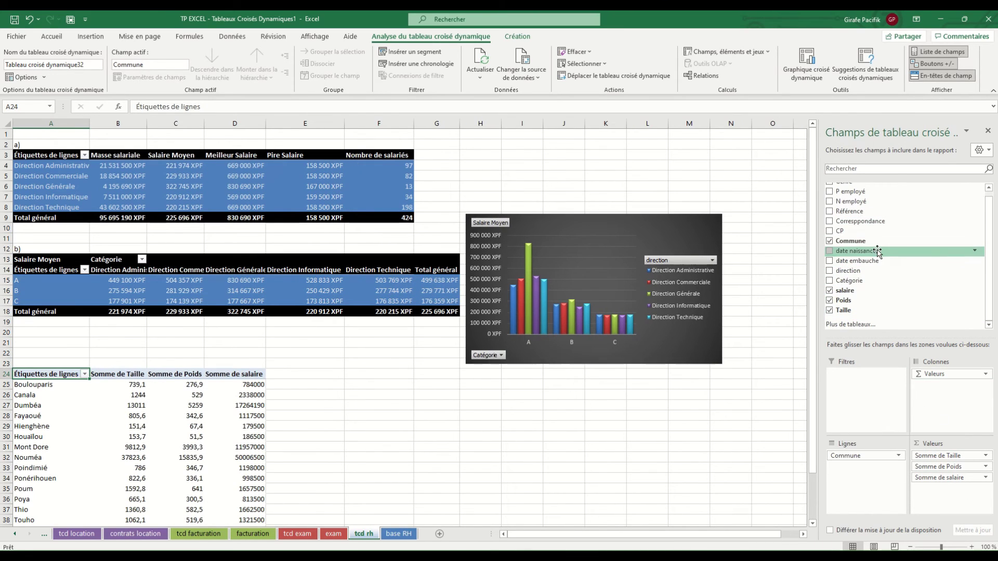
scroll(865, 244, up, 1)
drag(855, 188, 969, 491)
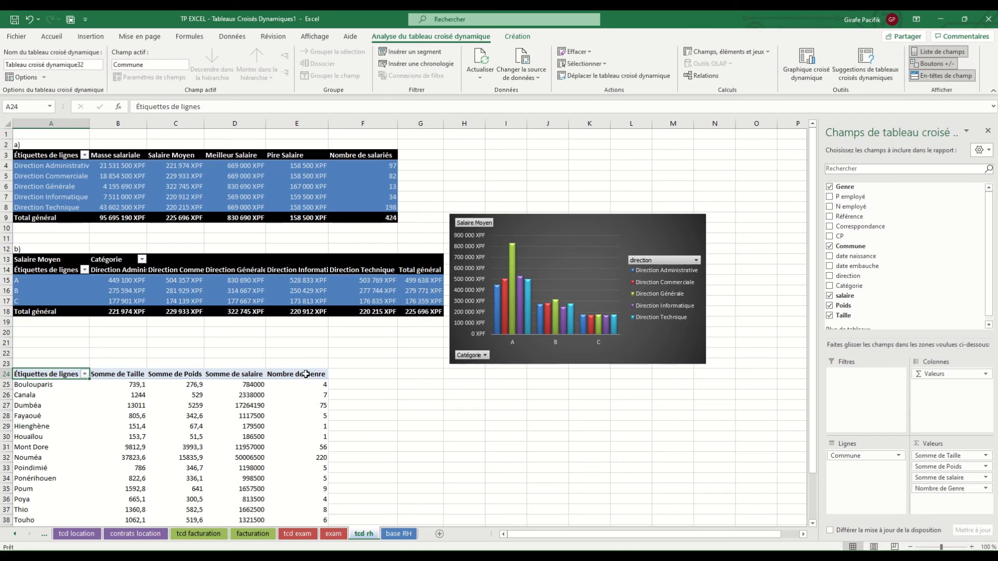
Step: Rename the Nombre de Genre heading in E24 as Nombre d'employés
click(305, 374)
text(Nombre)
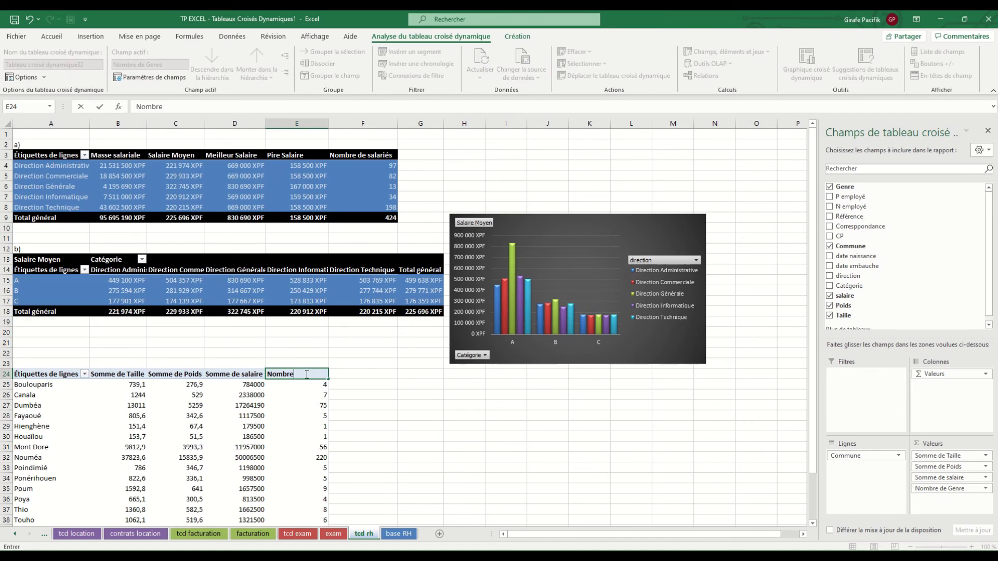
text( d'employés)
key(Left)
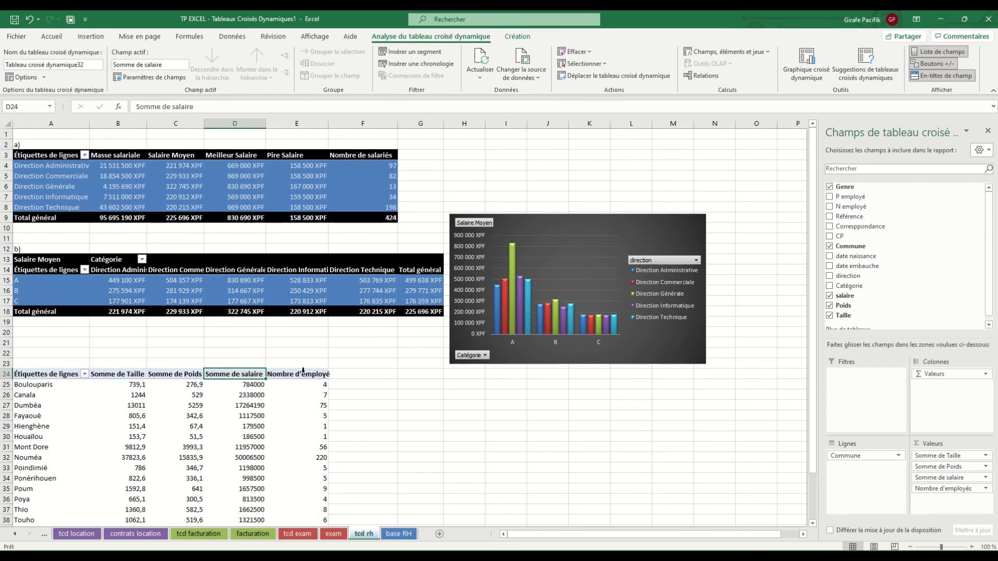
Step: Summarize the Taille, Poids and salaire values of the commune pivot table by average (Moyenne)
right_click(126, 388)
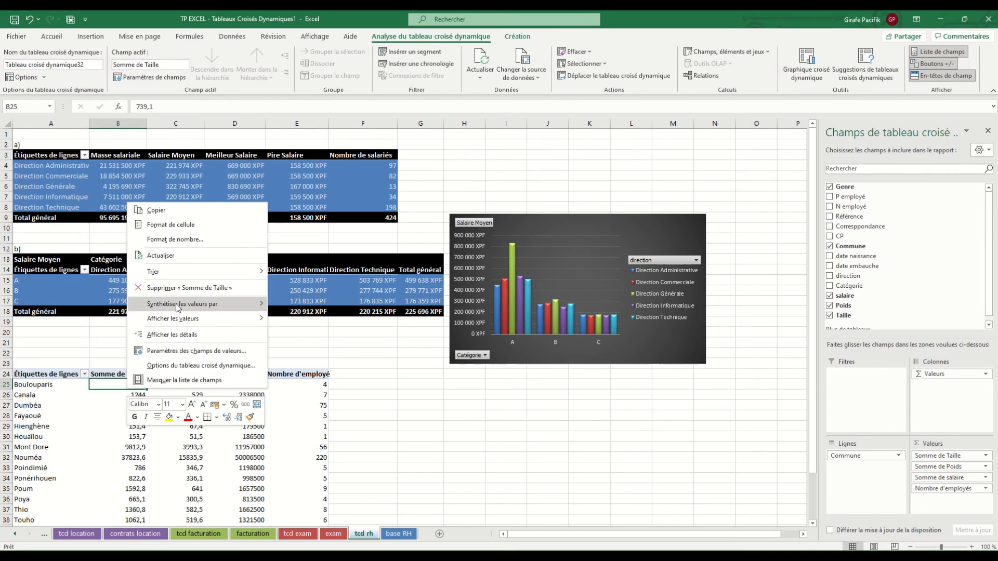
click(309, 338)
right_click(197, 397)
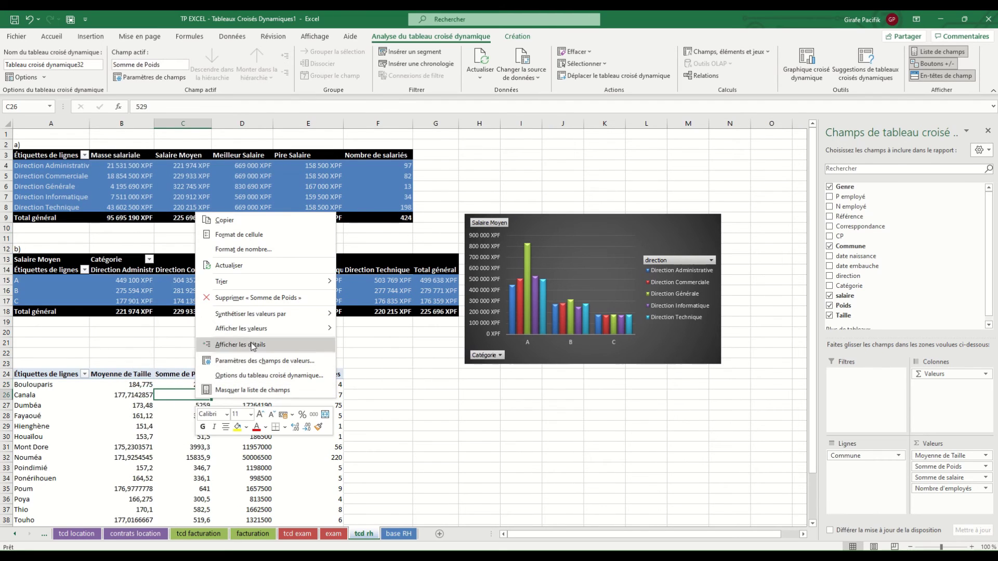
mouse_move(291, 314)
click(368, 344)
right_click(241, 405)
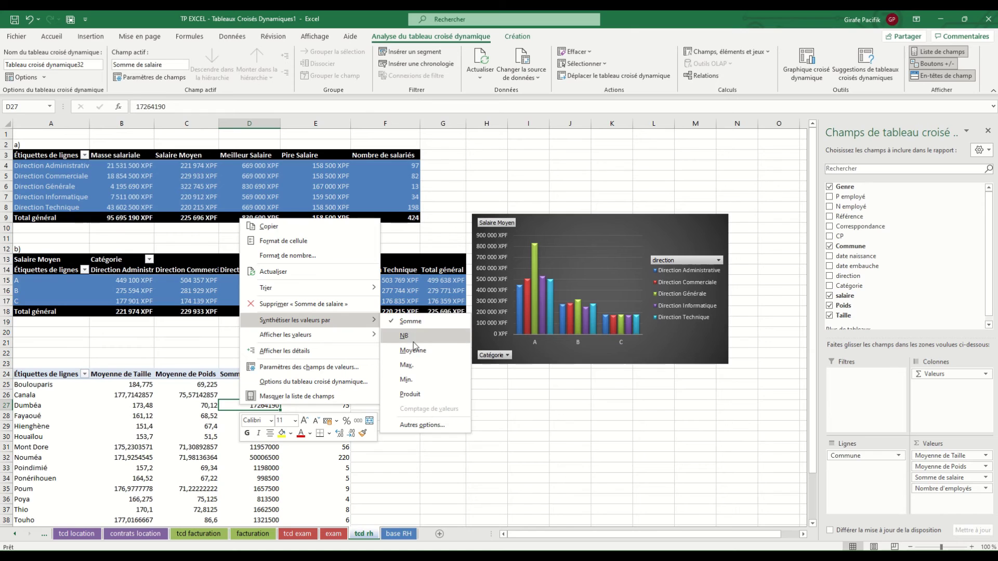
click(402, 350)
Step: Apply the dark blue pivot style with black header and total rows to the commune pivot table
click(518, 36)
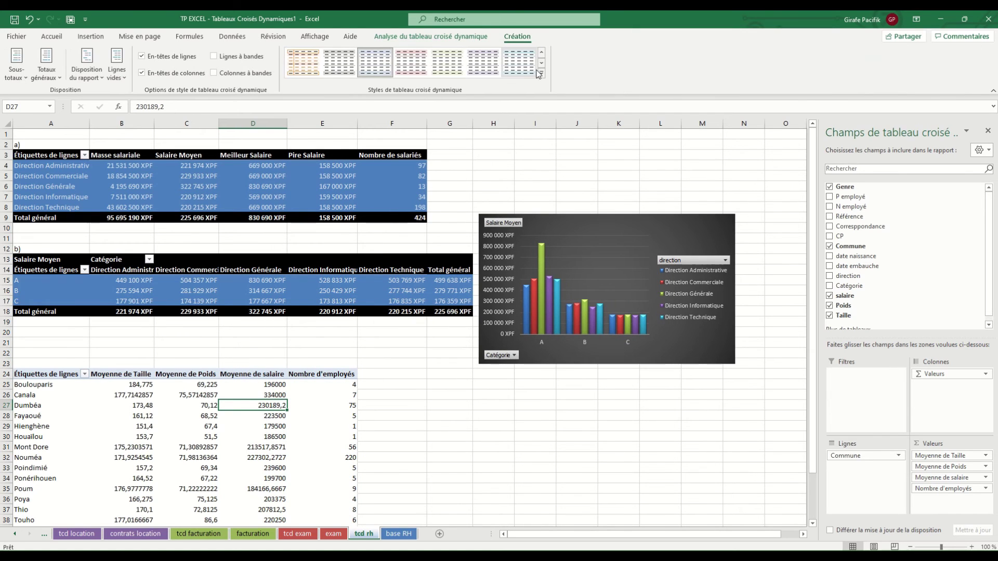
click(543, 79)
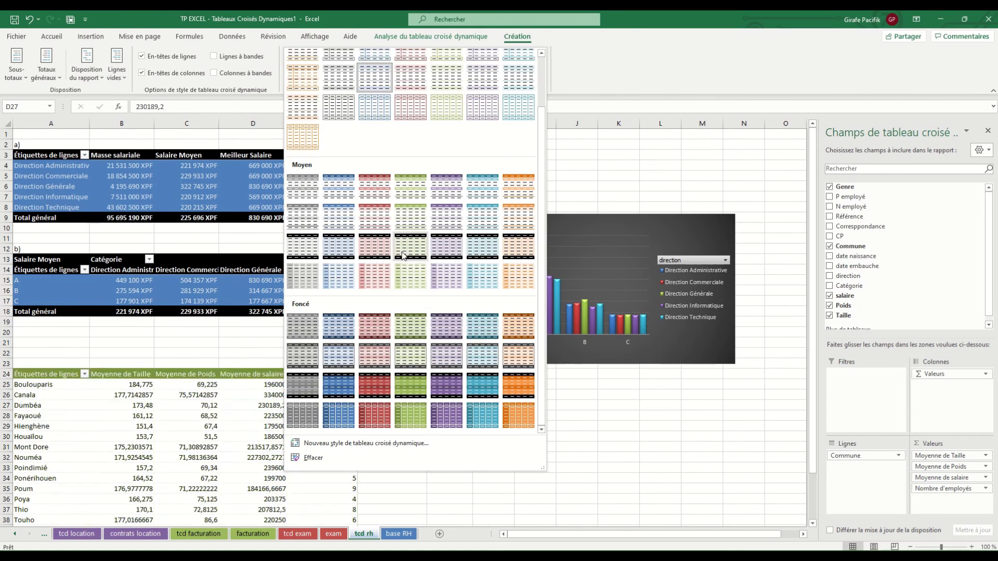
click(338, 385)
click(180, 415)
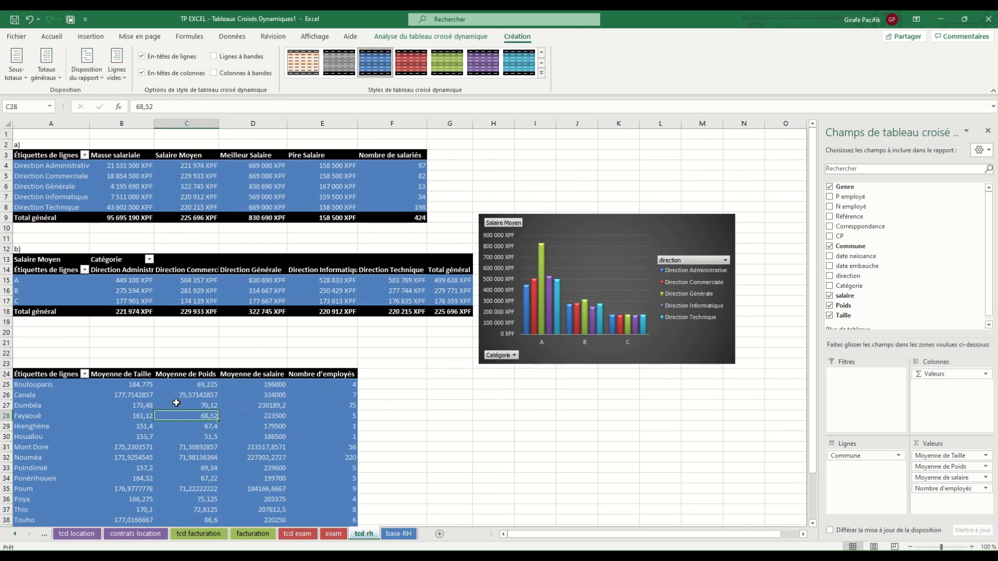
Step: Format all Moyenne de Taille values, including the total, with the custom number format # ##0" cms"
click(141, 385)
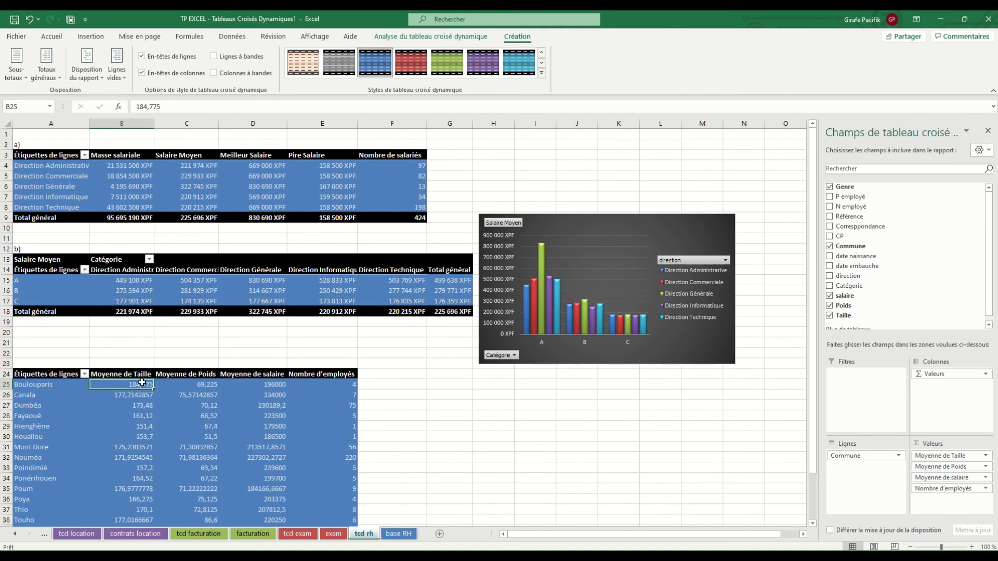
key(ctrl+shift+Down)
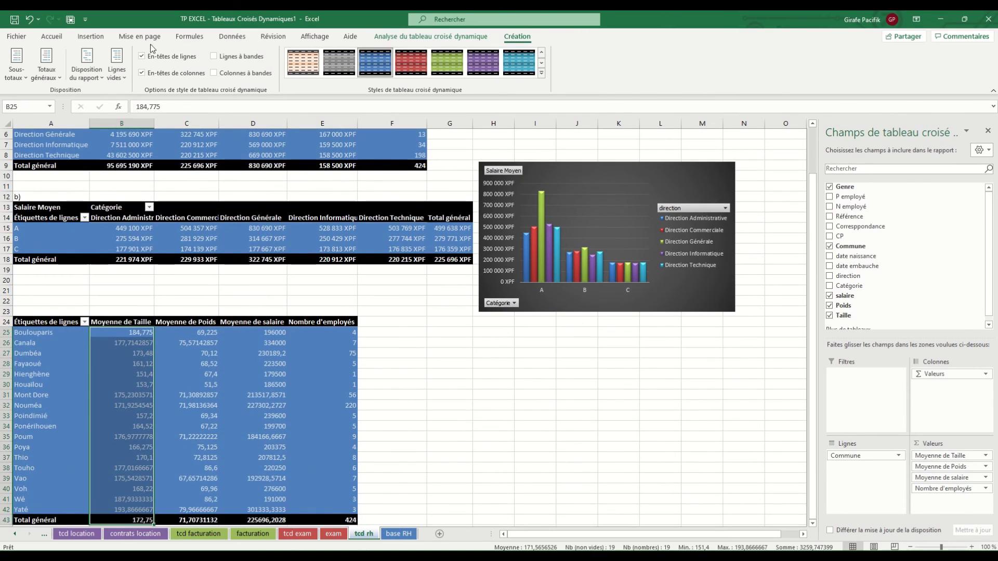
click(52, 36)
click(516, 90)
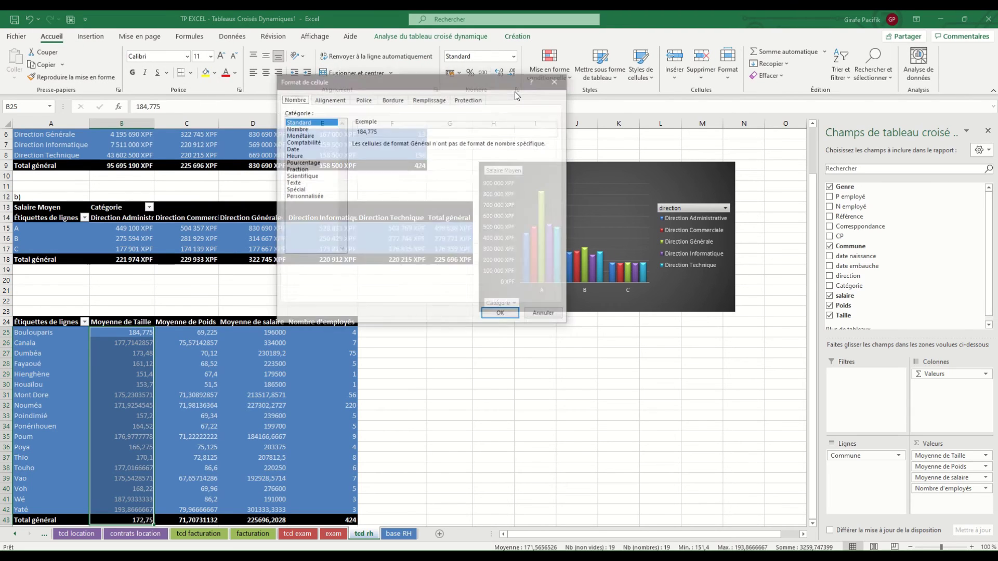
click(314, 198)
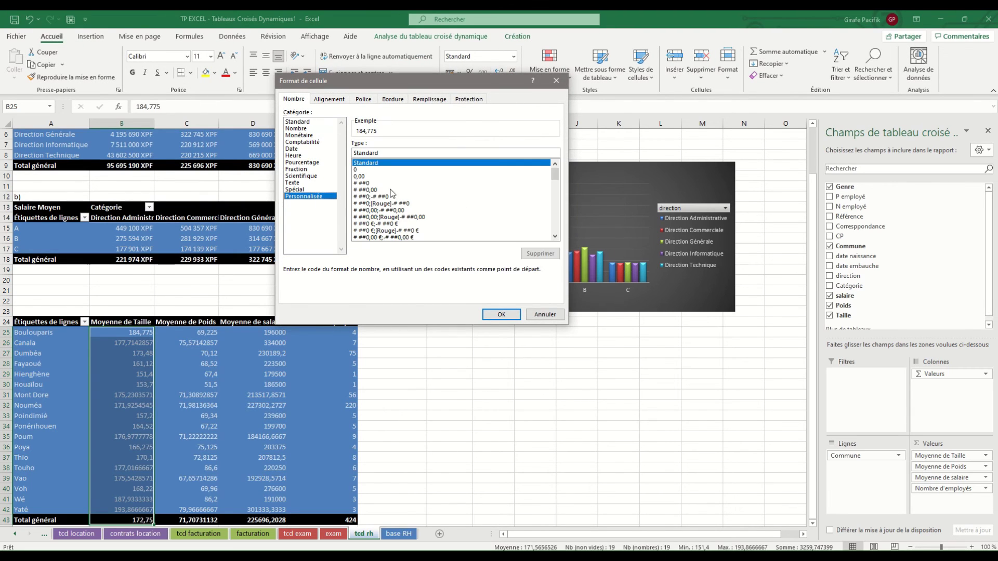
click(390, 184)
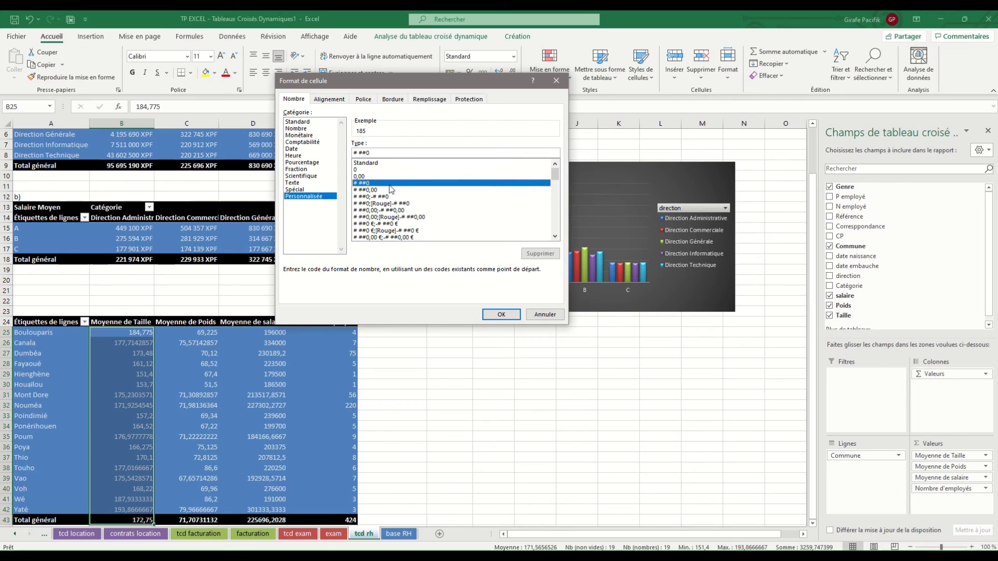
click(388, 152)
text(")
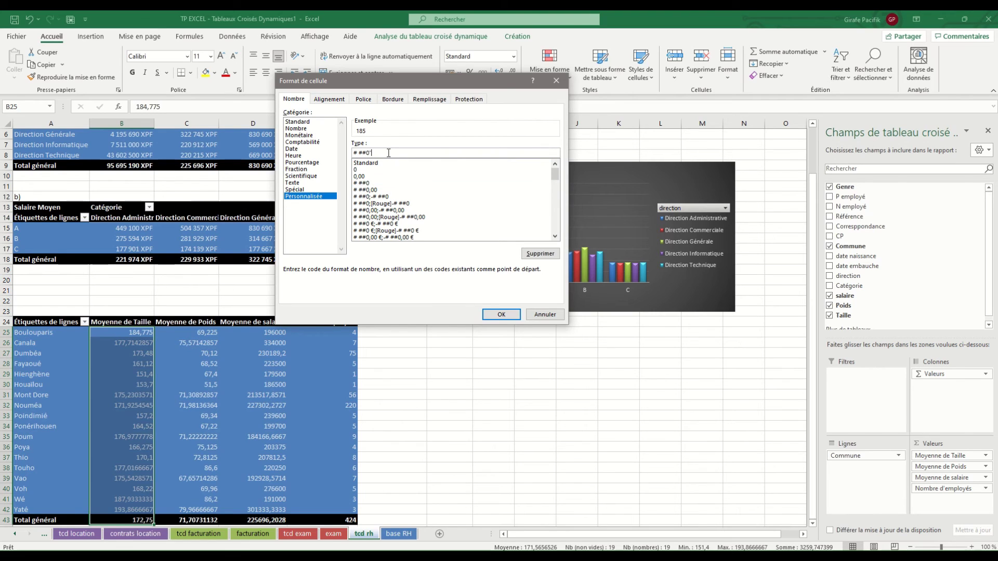
text( clm)
key(BackSpace)
key(BackSpace)
text(ms")
click(501, 314)
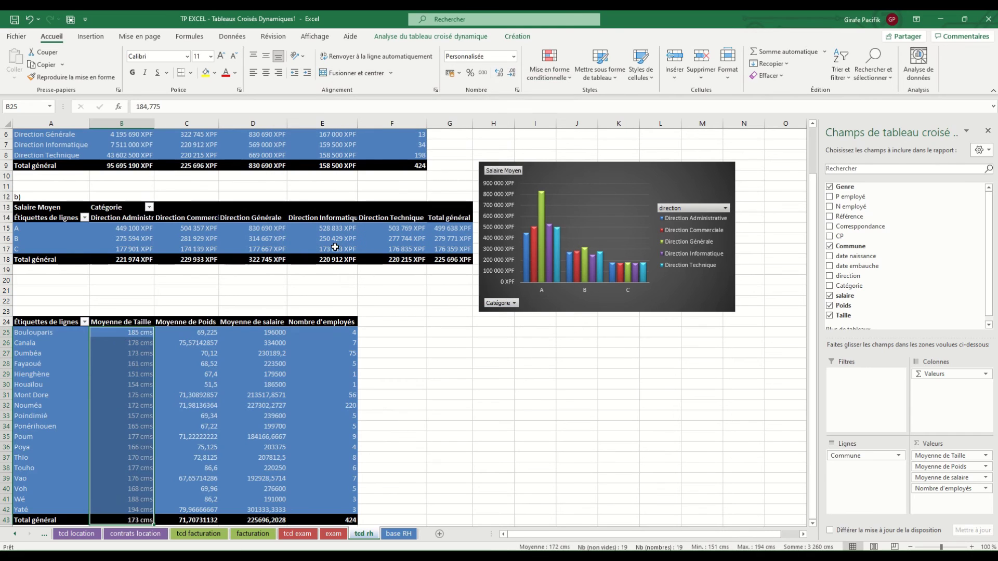
Step: Format all Moyenne de Poids values, including the total, with the custom number format # ##0" kgs"
drag(191, 336, 191, 520)
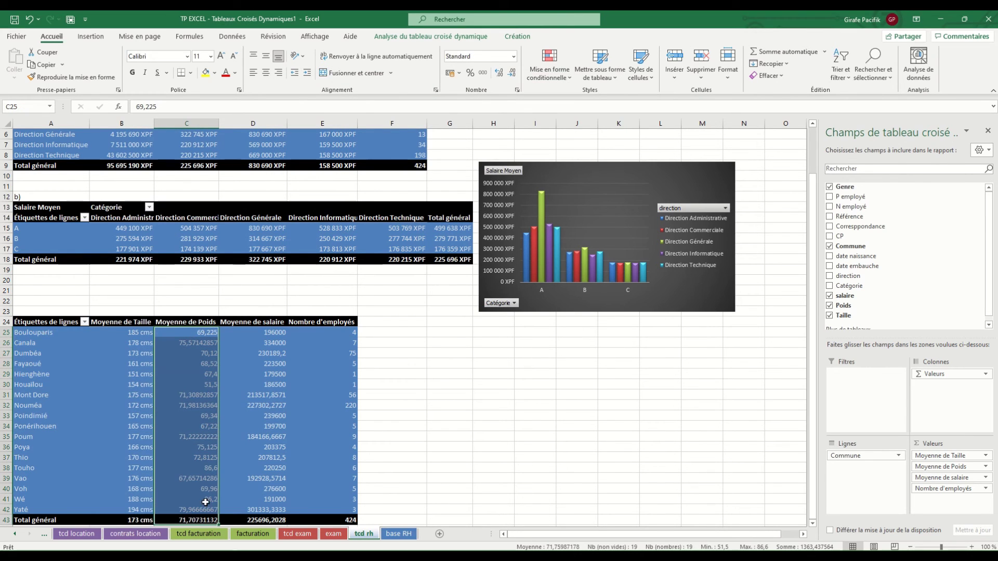
click(517, 90)
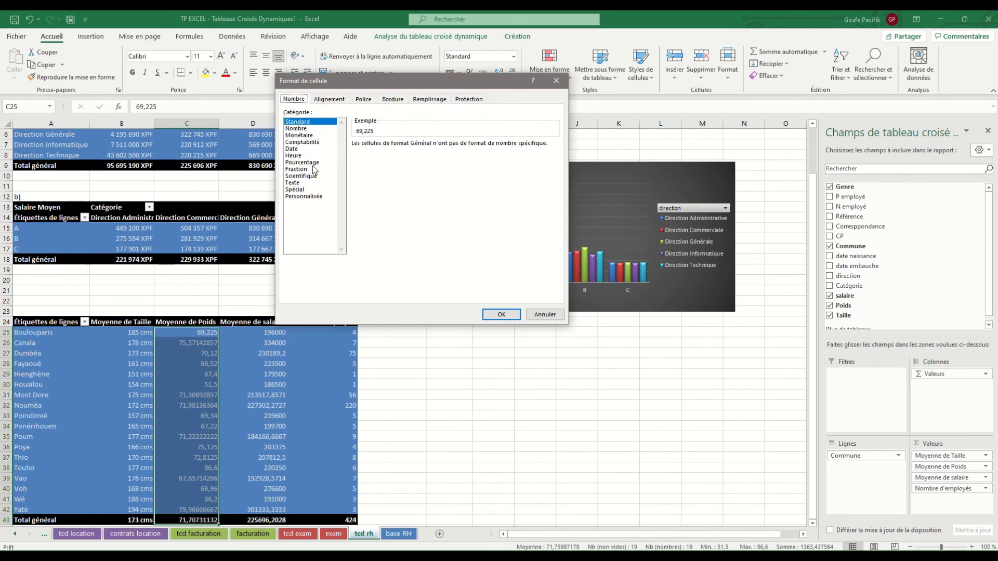
click(311, 197)
click(380, 183)
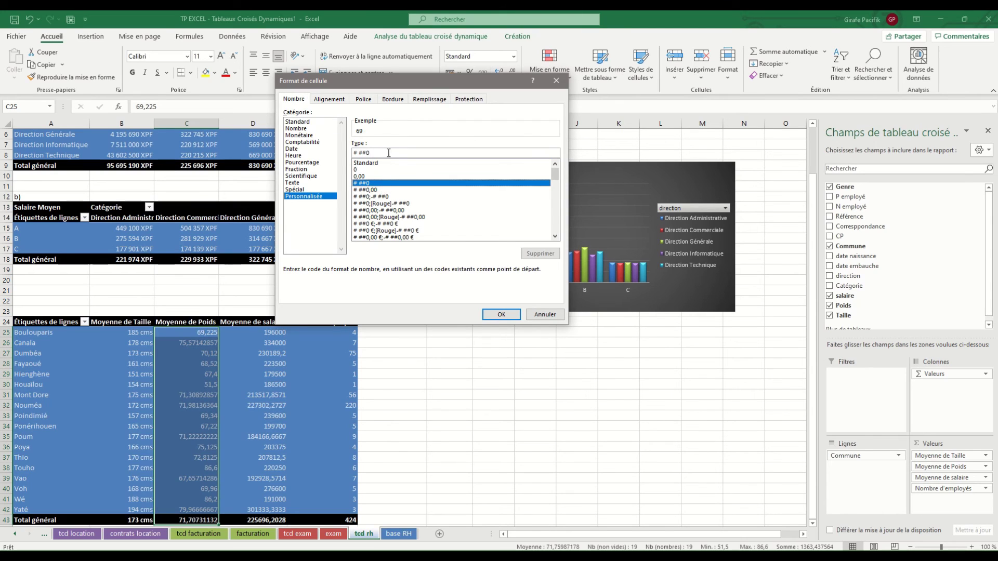
text(" kgs)
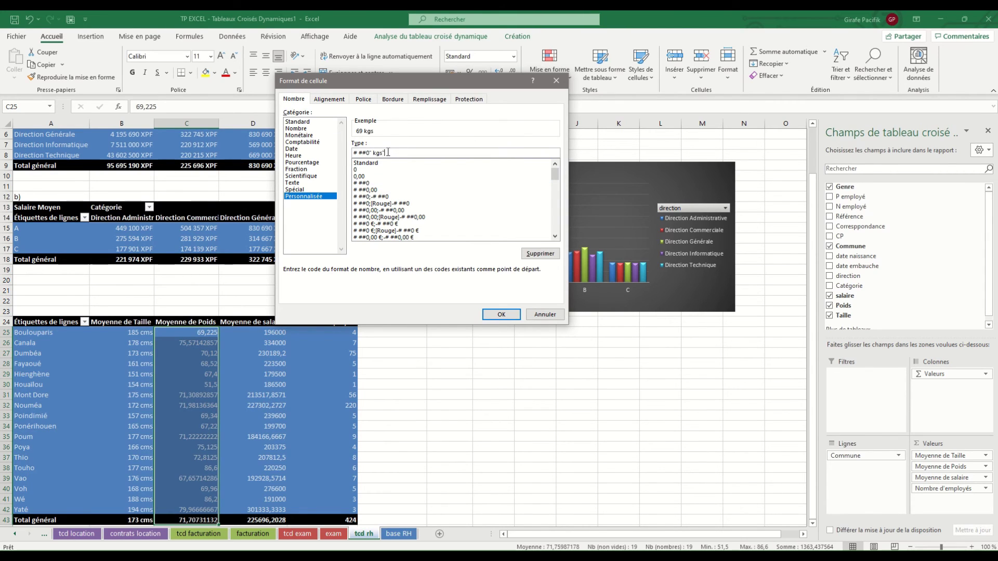
key(Return)
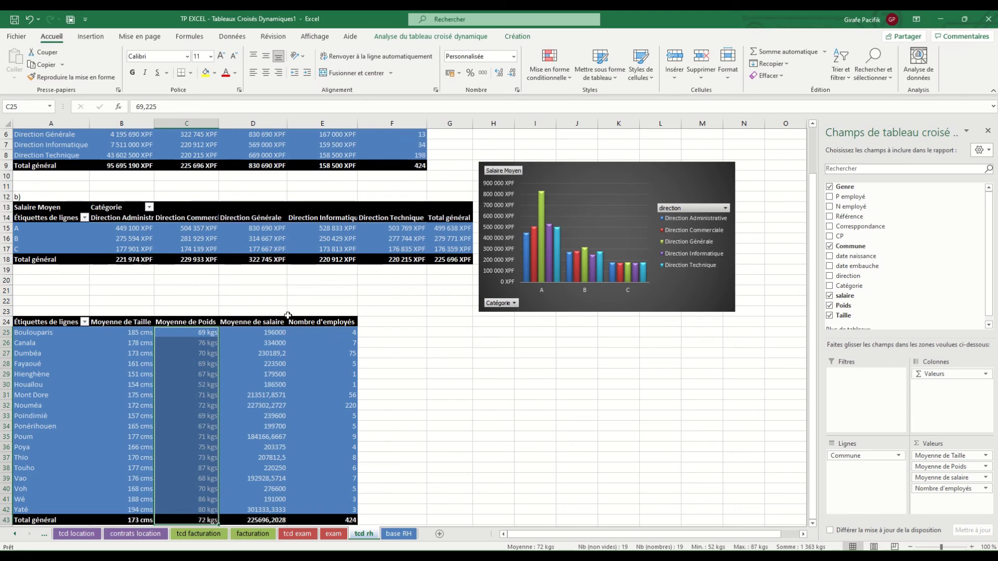
Step: Rename the salary, height and weight headings of the commune pivot table as Salaire Moyen, Taille Moyenne and Poids Moyen
click(272, 323)
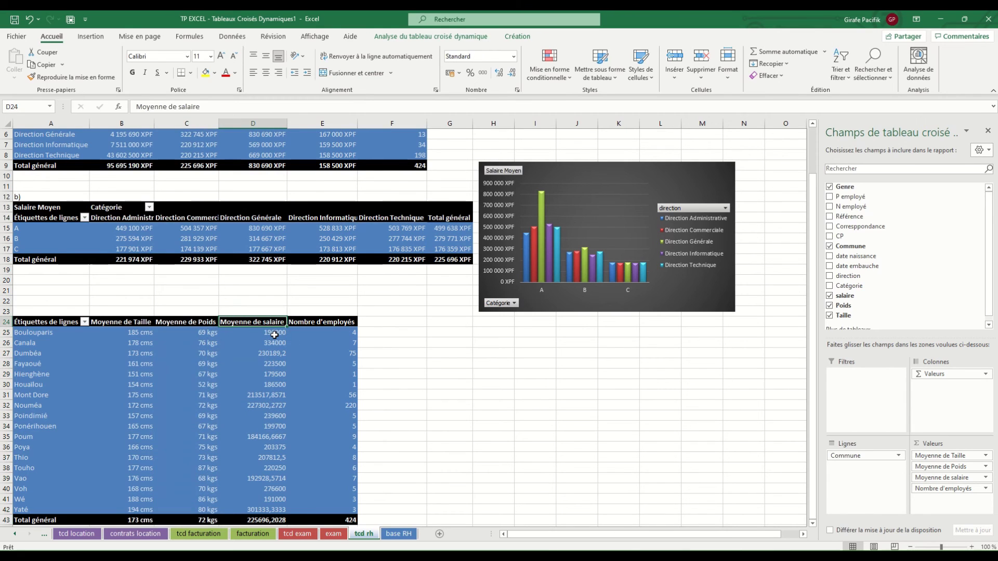
text(Salaire M)
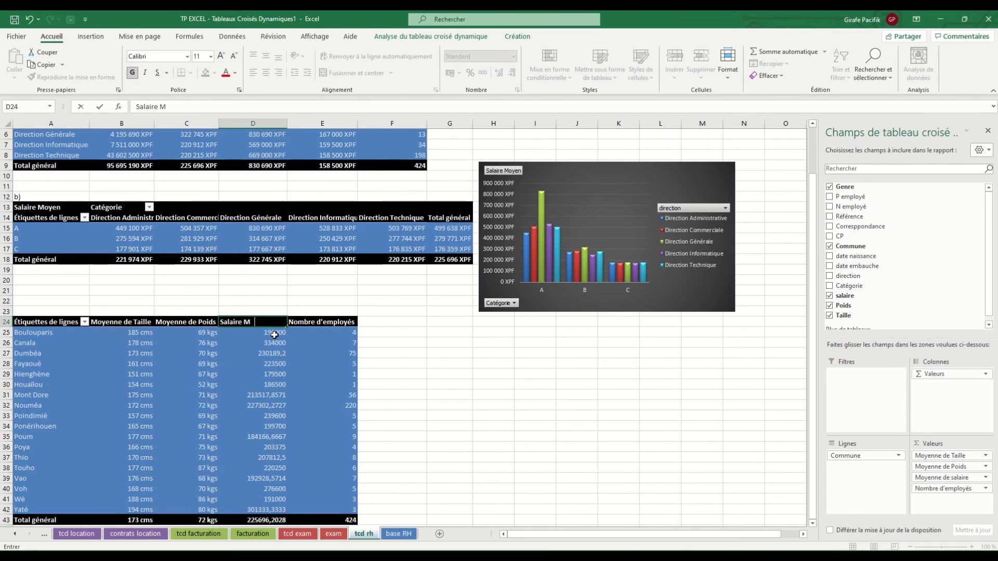
text(oyen)
key(Left)
key(Left)
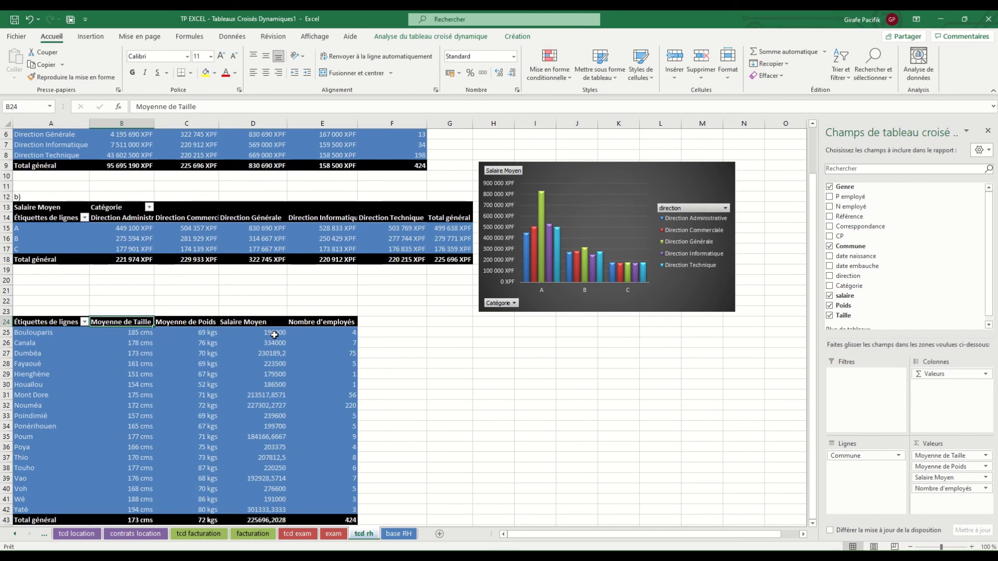
text(Taill)
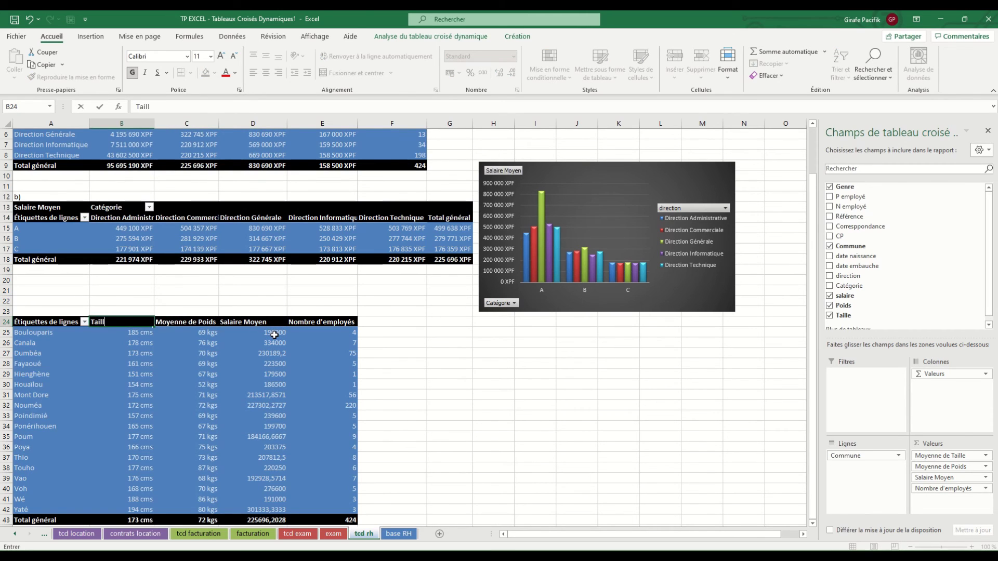
text(e Moyenne)
key(Right)
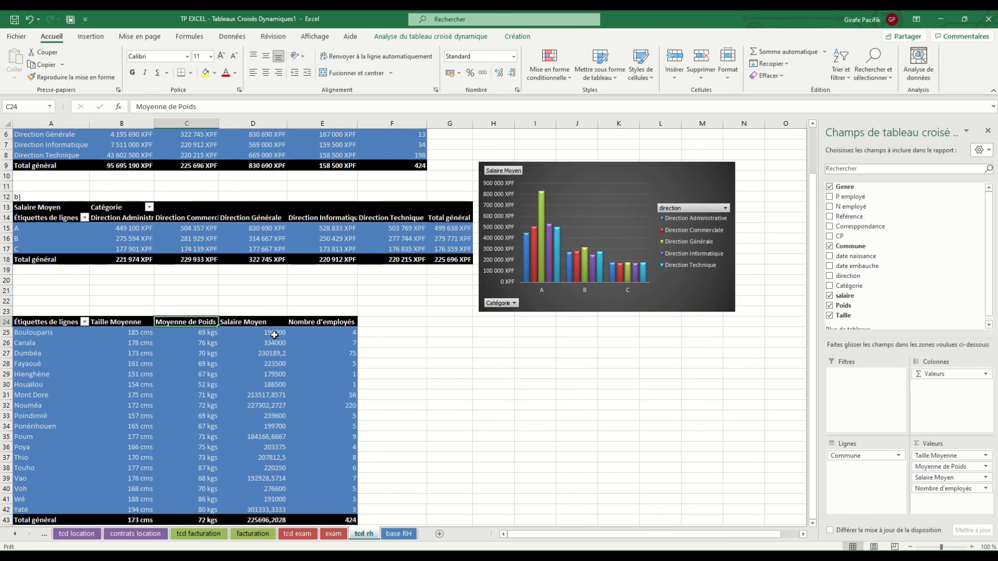
text(Poids )
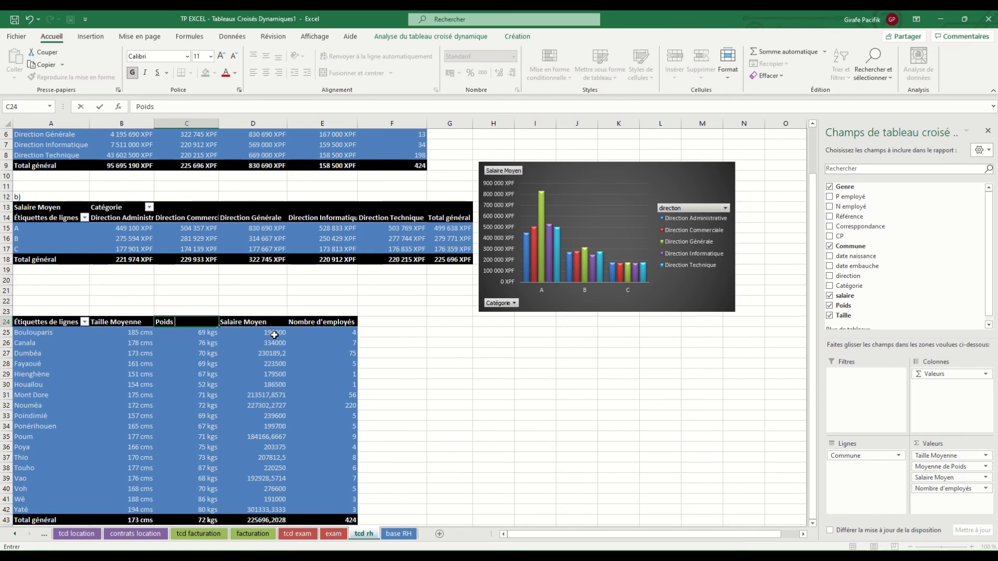
text(Moyen)
Step: Format all Salaire Moyen values, including the total, as currency (Monétaire) with the XPF symbol and no decimals
click(275, 335)
key(ctrl+shift+Down)
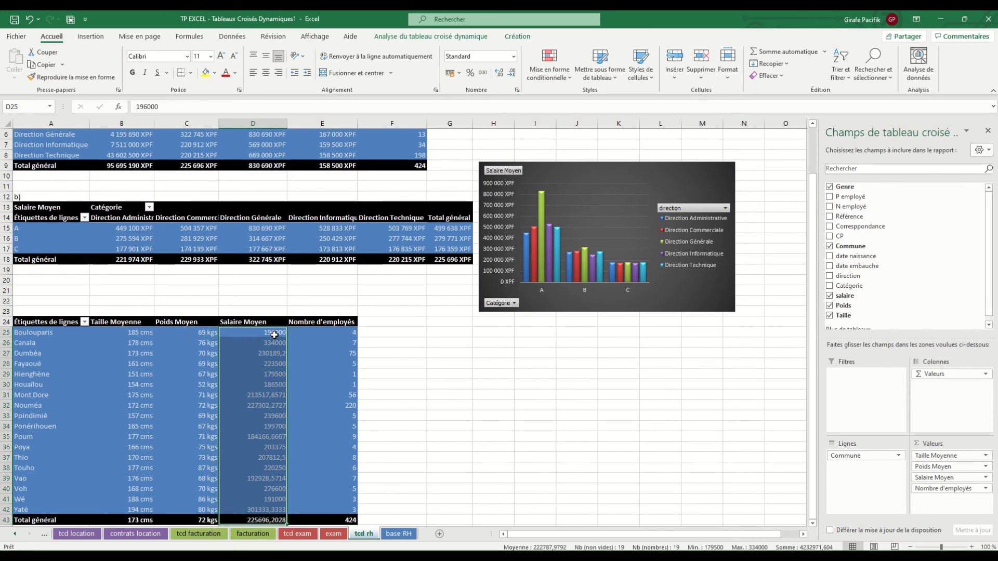
click(517, 90)
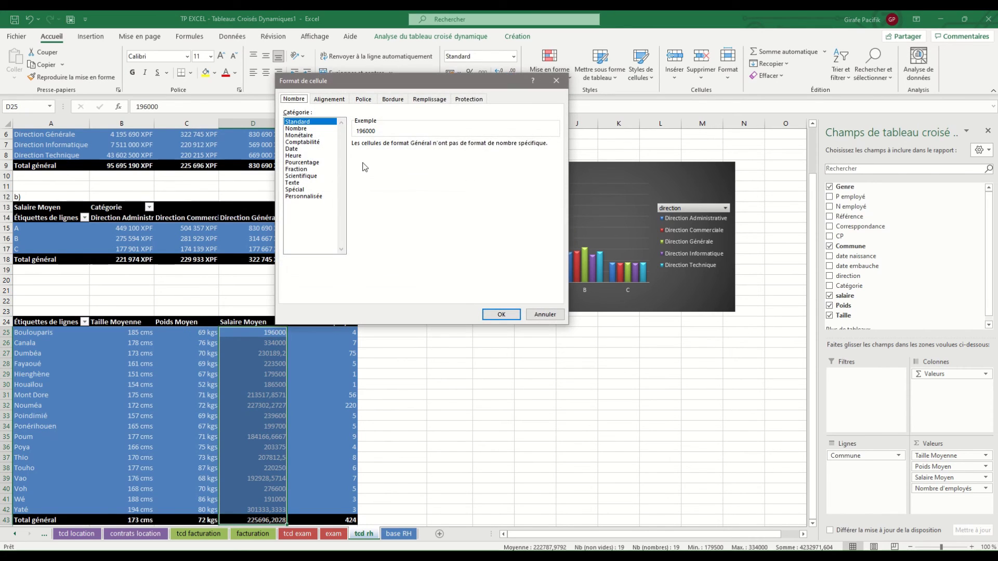
click(310, 136)
click(435, 157)
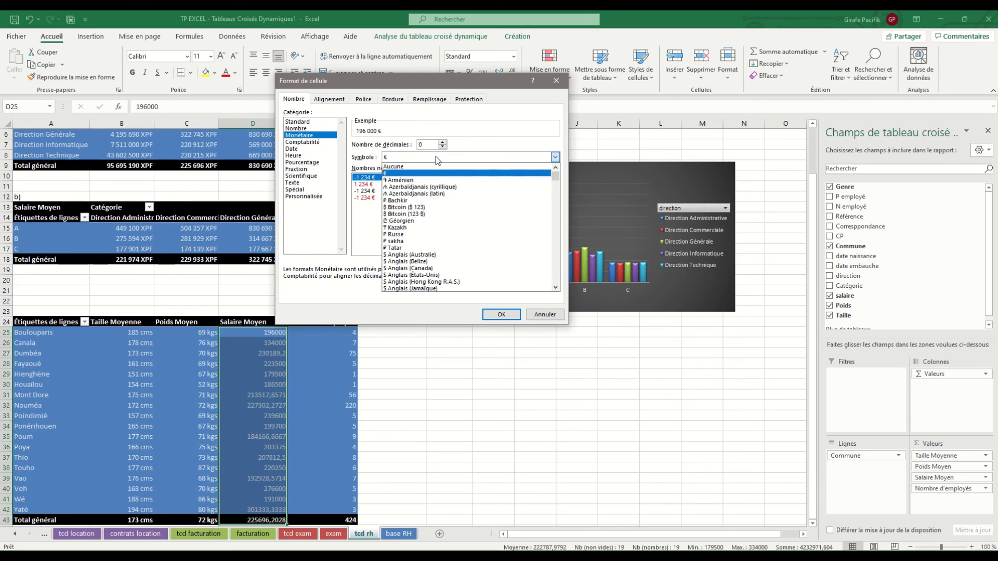
text(xpf)
key(Return)
key(Return)
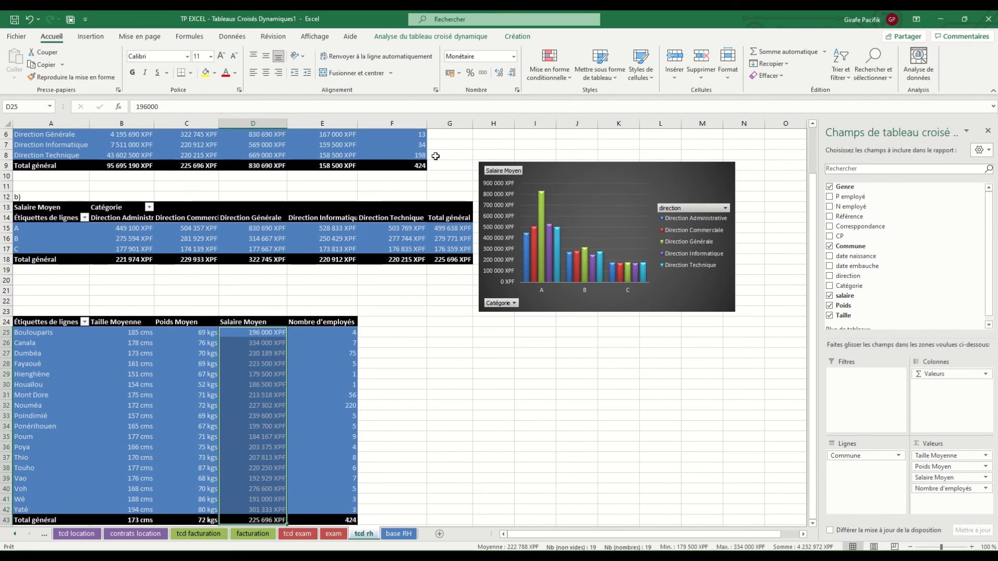
Step: Enter the label c) in A23 above the commune pivot table
click(40, 315)
text(c))
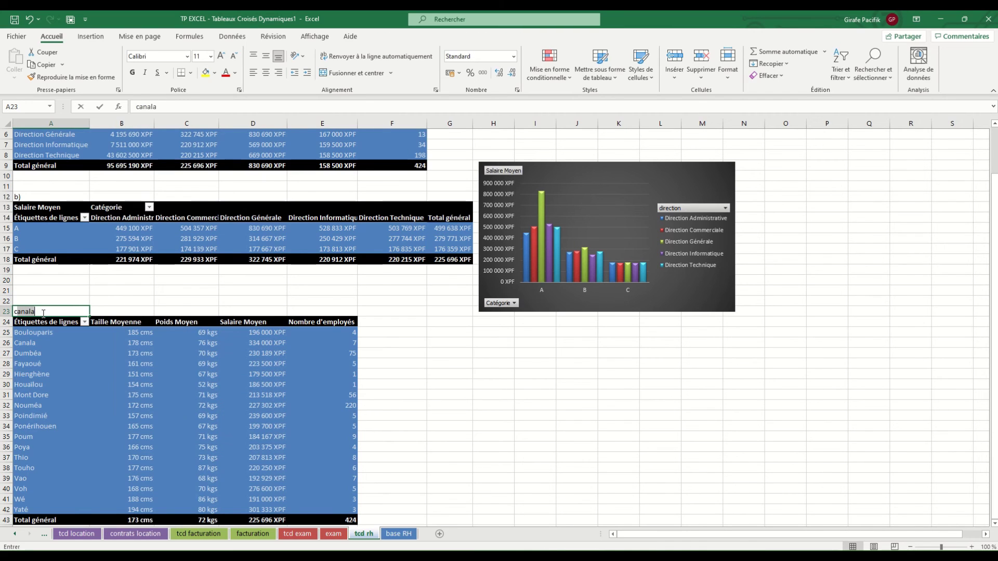
key(Return)
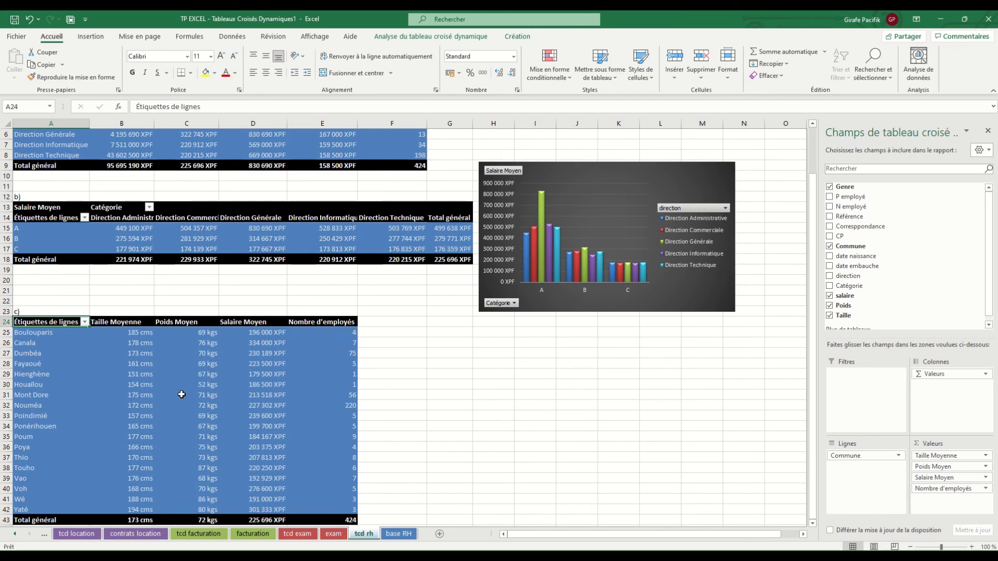
Step: Copy the commune pivot table together with its label and paste it at A47
click(71, 365)
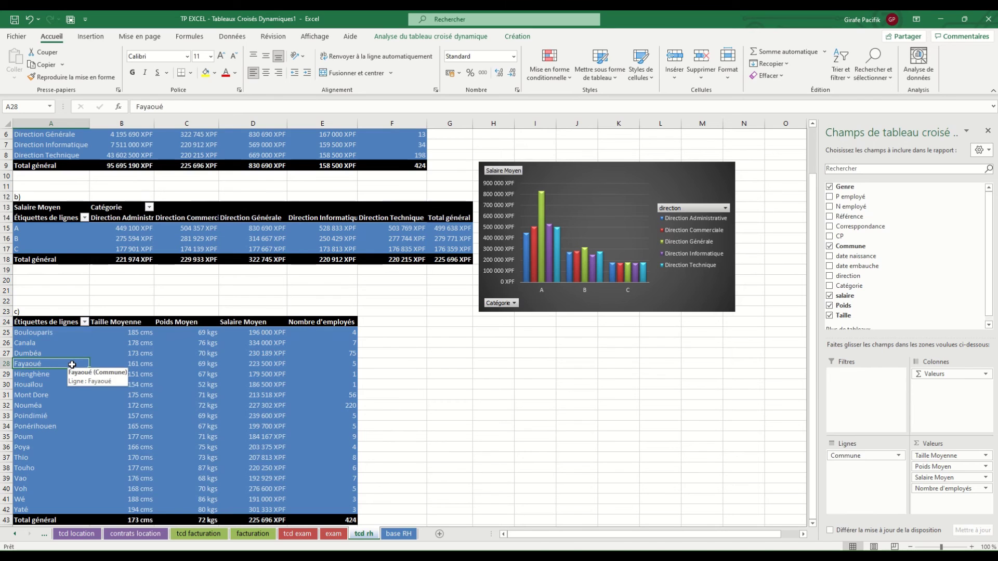
key(ctrl+a)
scroll(71, 365, down, 4)
key(ctrl+c)
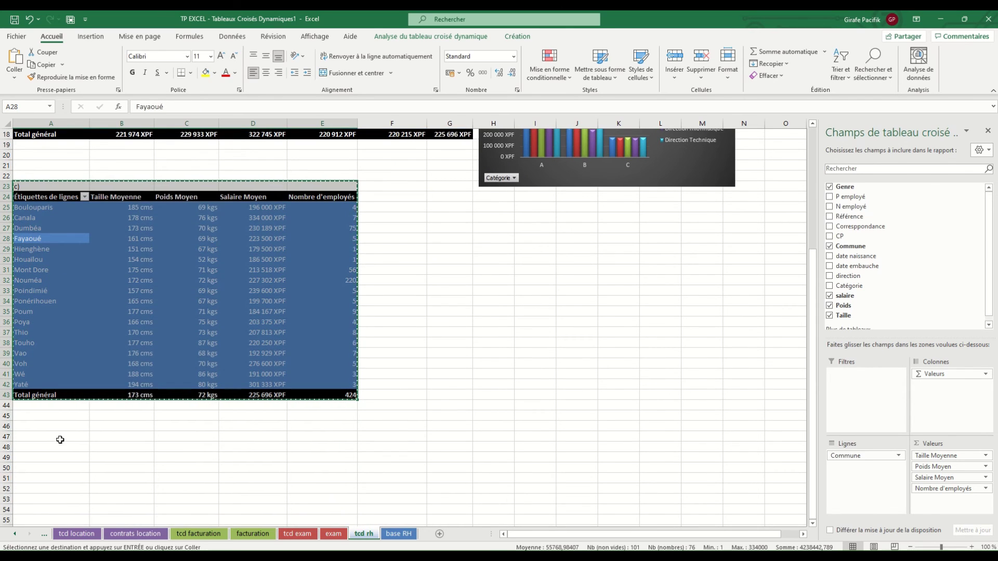
click(61, 439)
key(ctrl+v)
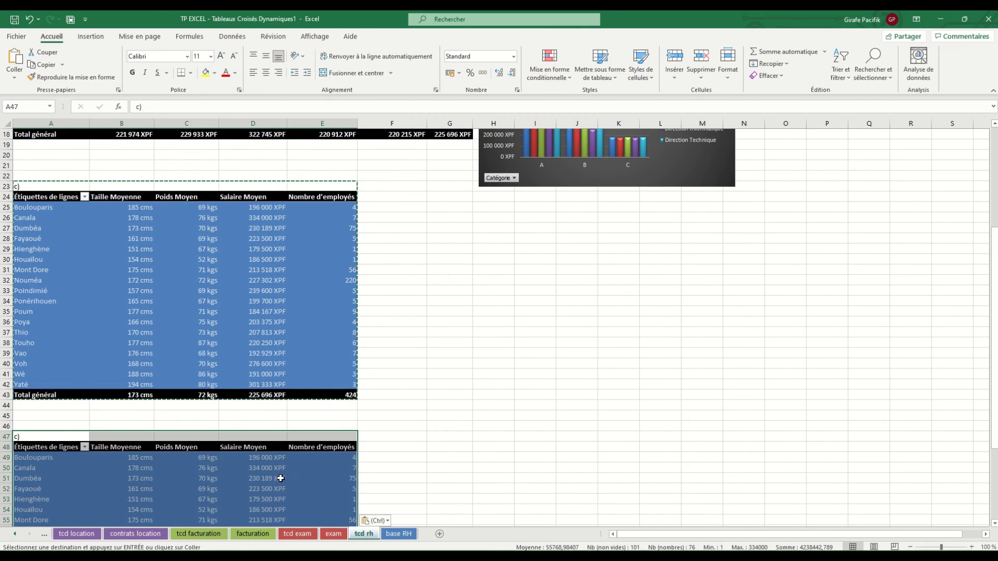
Step: Change the label in A47 above the pasted pivot table to d)
click(78, 439)
text(dumbéa)
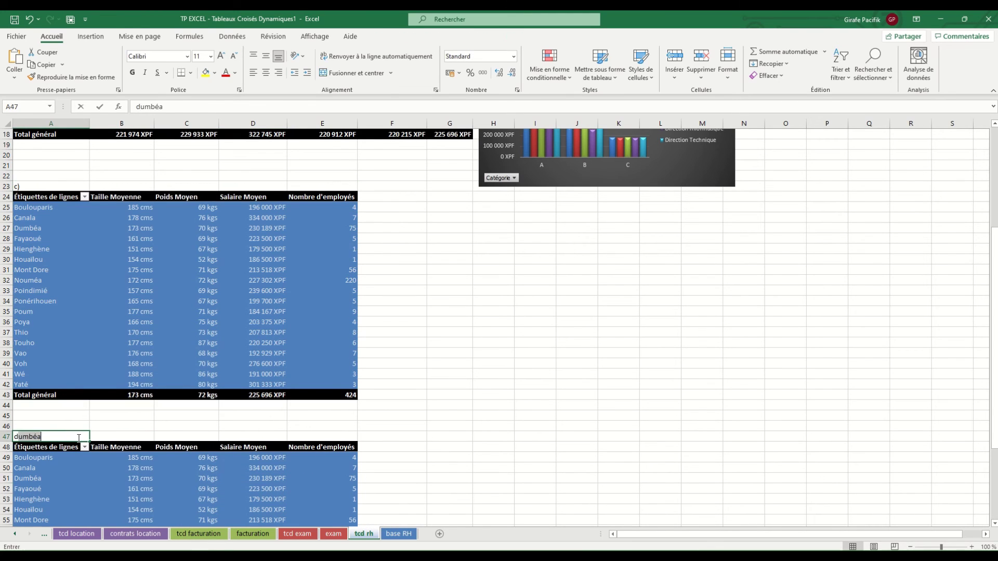
text())
key(Return)
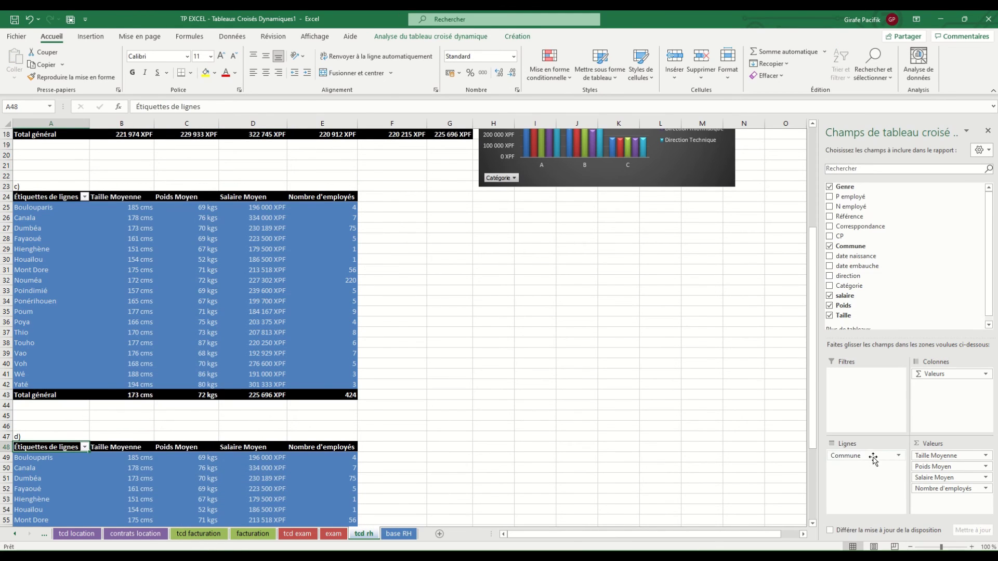
Step: Remove the Commune row field and all value fields from the pasted pivot table under d)
drag(873, 456, 749, 457)
drag(935, 457, 749, 454)
drag(652, 435, 651, 435)
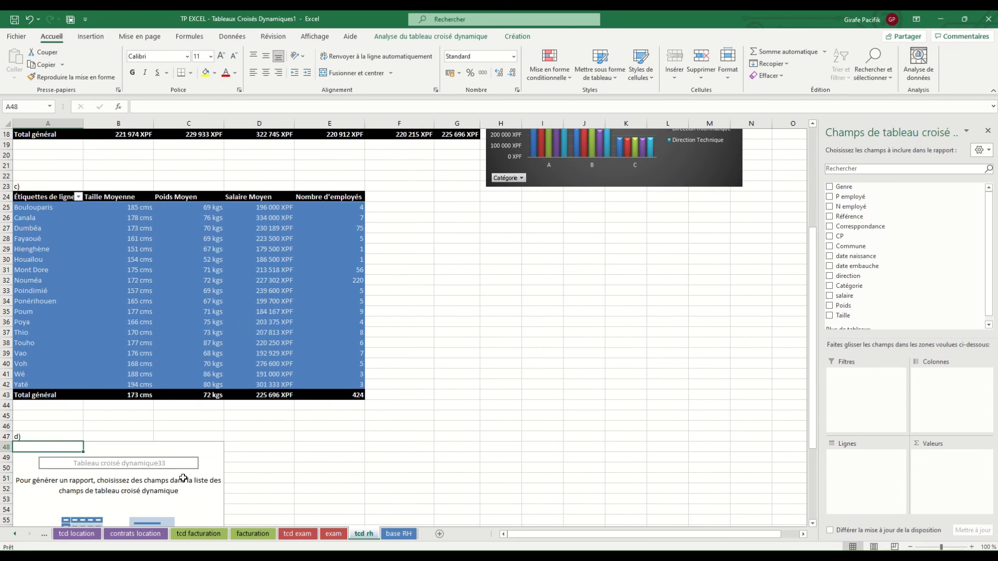
click(187, 484)
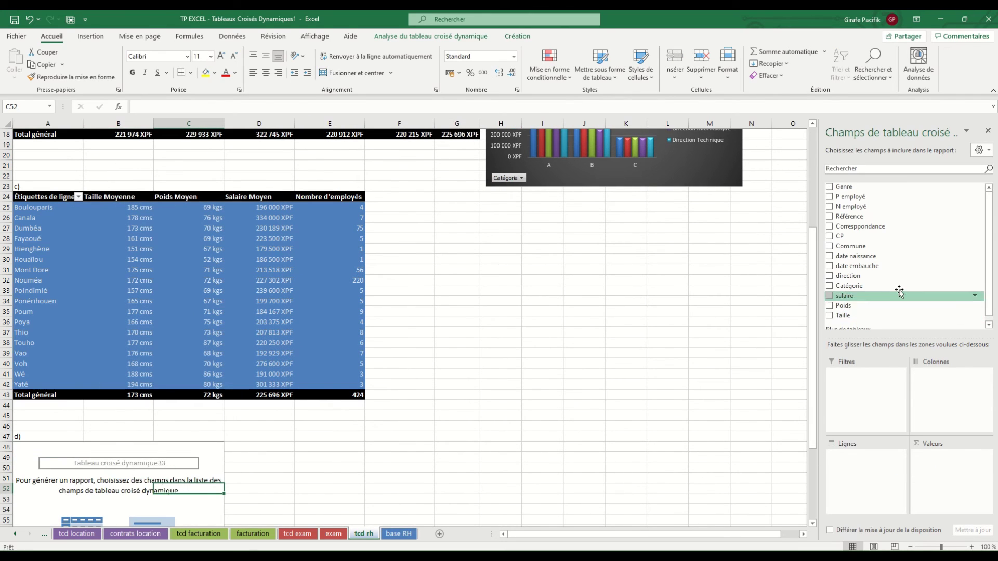
Step: Use date naissance grouped by Années as the rows of the d) pivot table and count N employé as its values
drag(880, 258, 588, 435)
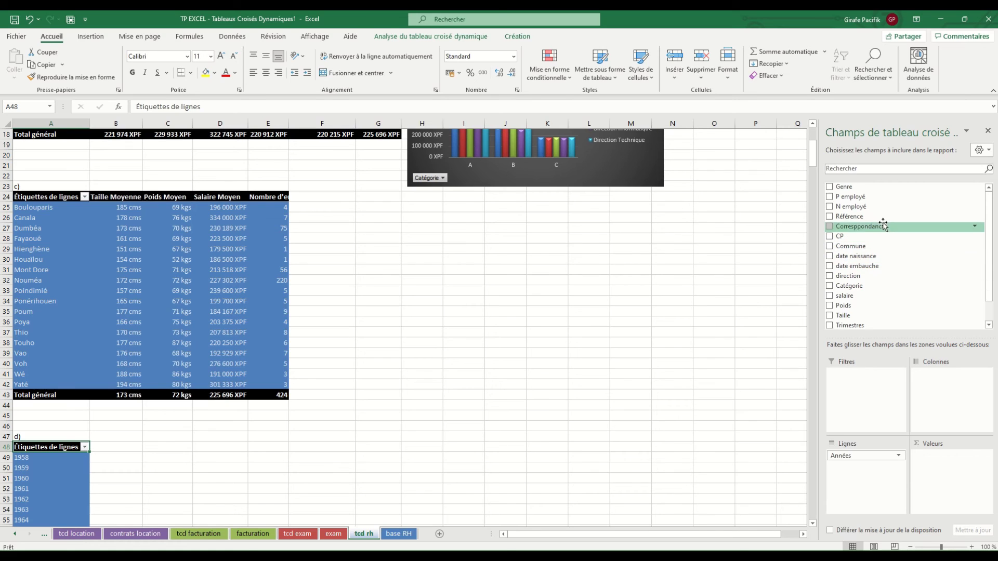
drag(873, 206, 938, 468)
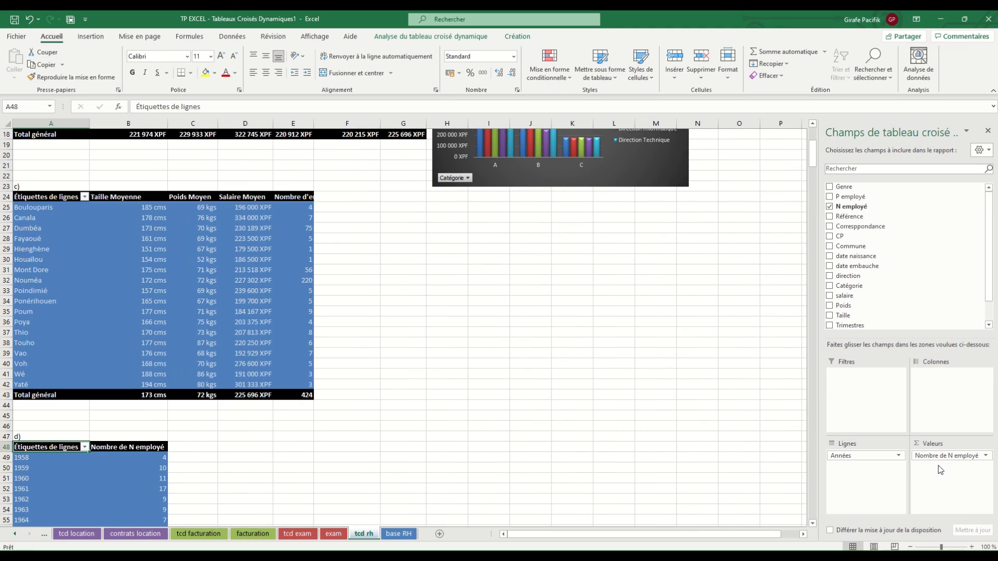
Step: Rename the Nombre de N employé heading in B48 as Nombre d'employés
double_click(131, 450)
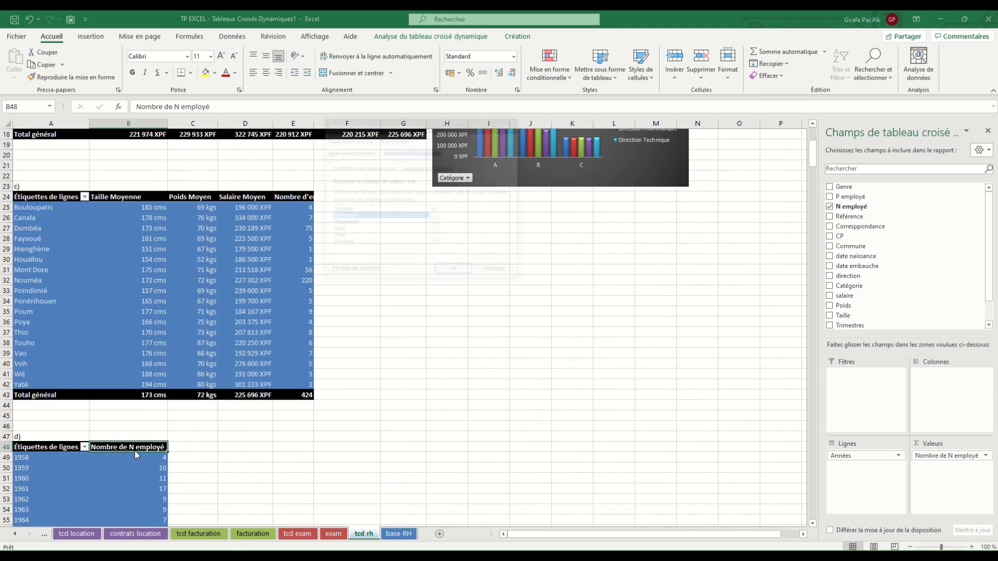
click(496, 269)
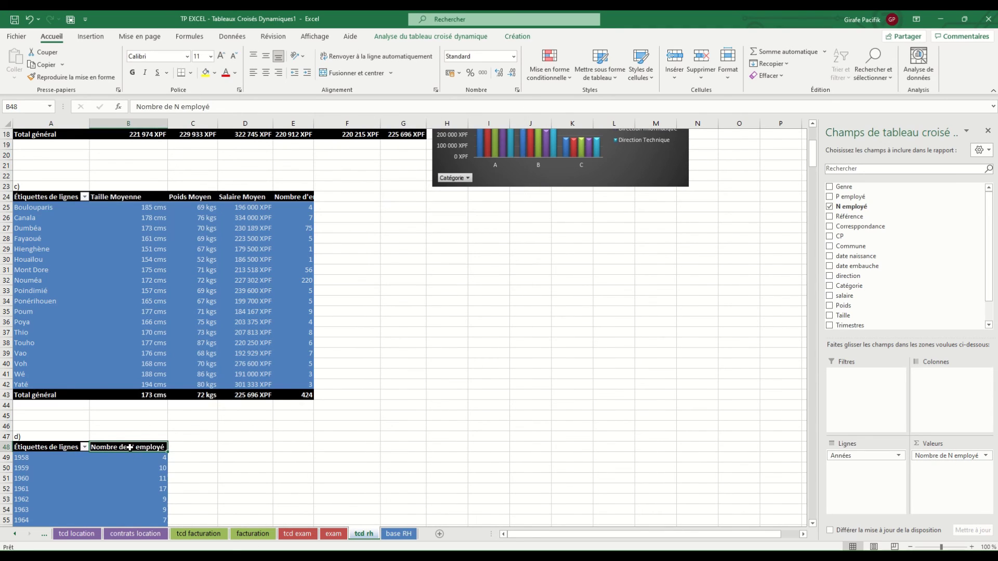
click(181, 107)
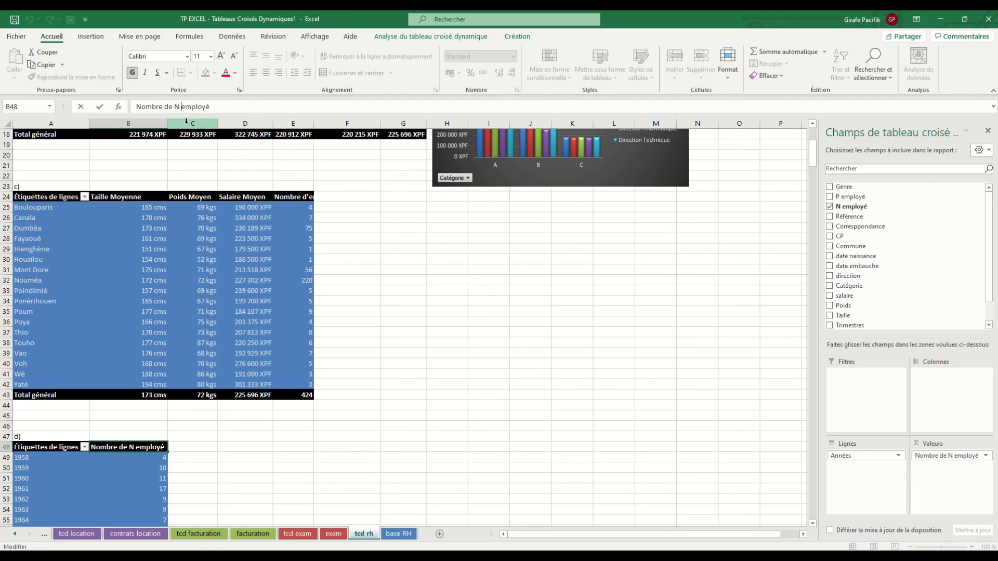
key(BackSpace)
key(BackSpace)
key(BackSpace)
key(BackSpace)
text(')
text(s)
key(Return)
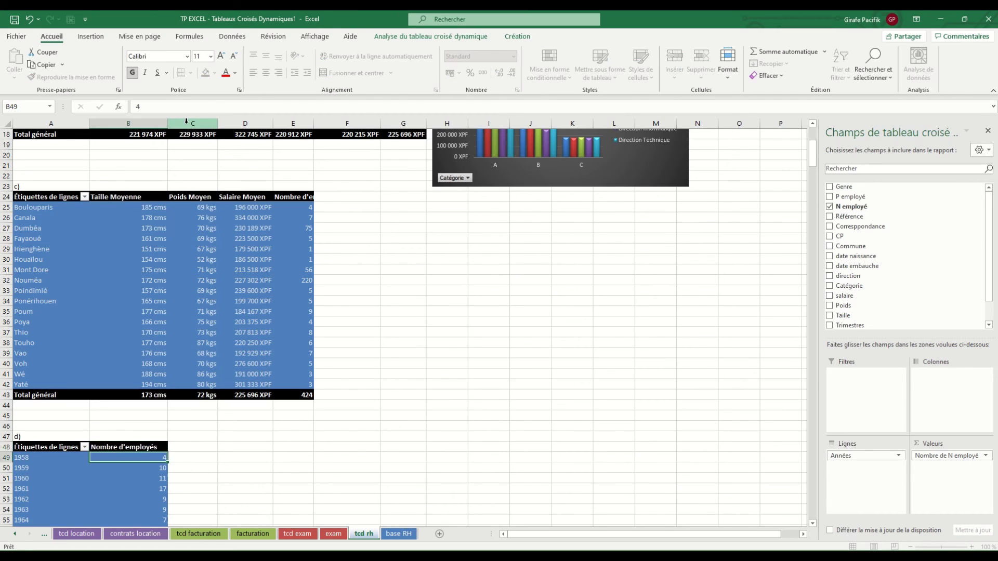
Step: Insert a clustered column pivot chart based on the d) pivot table of employees by birth year
scroll(196, 308, down, 3)
scroll(196, 307, down, 17)
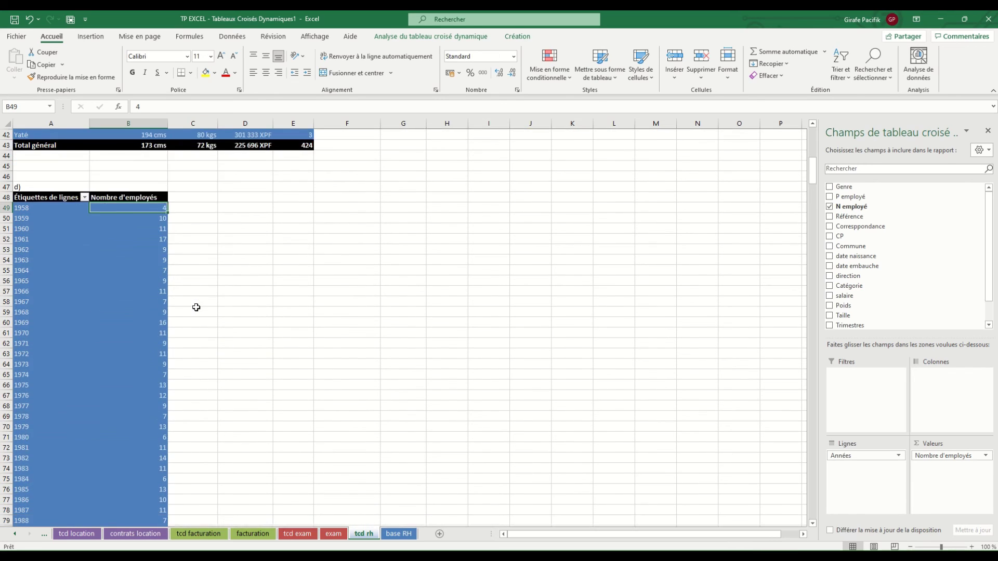
scroll(131, 294, up, 4)
scroll(130, 294, up, 4)
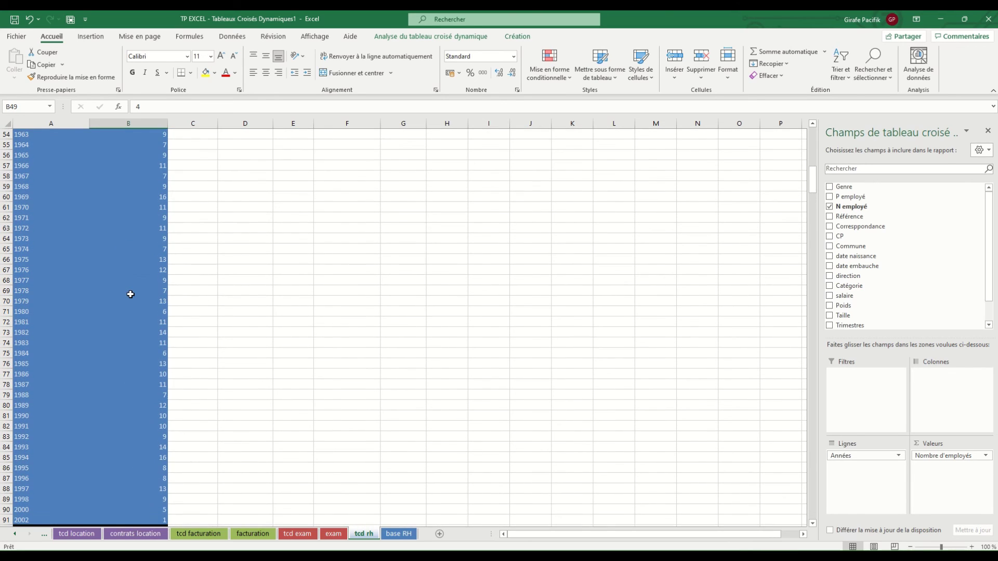
mouse_move(130, 294)
scroll(130, 295, up, 4)
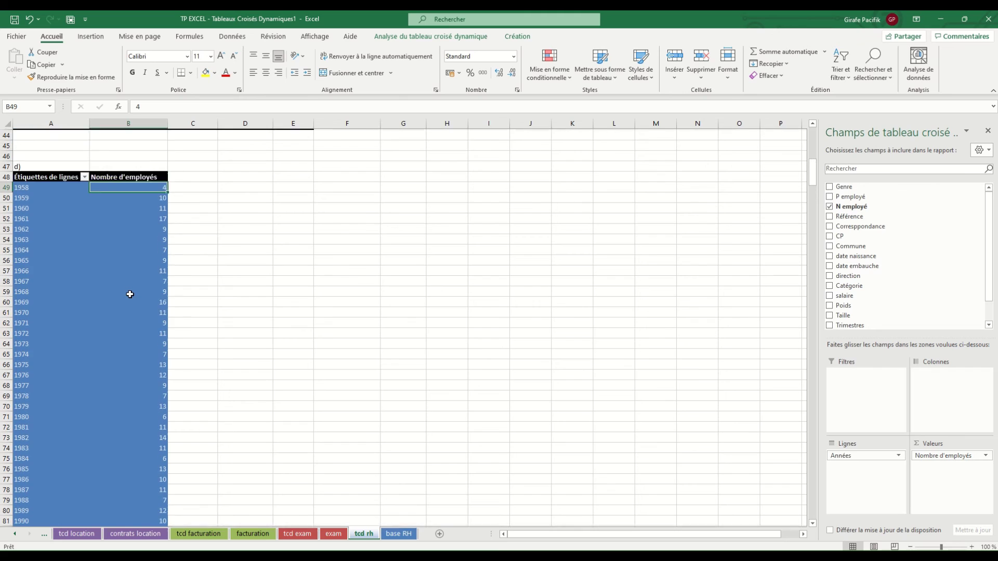
click(124, 262)
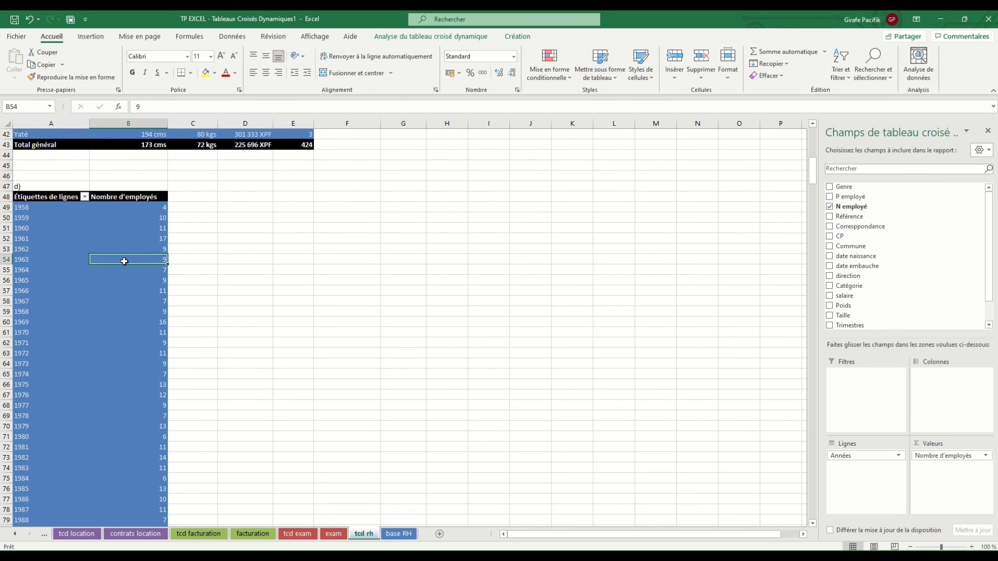
click(474, 37)
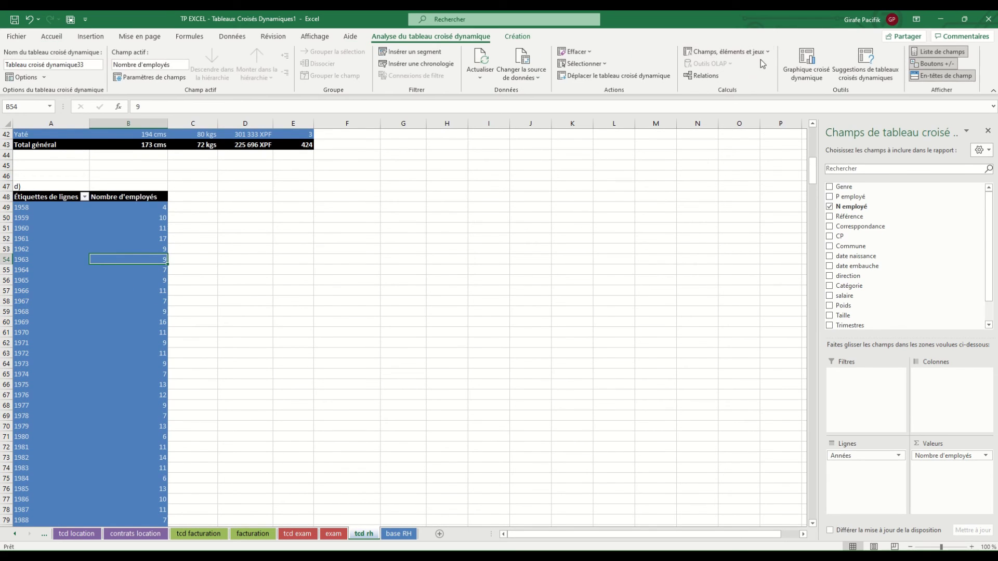
click(806, 62)
mouse_move(509, 243)
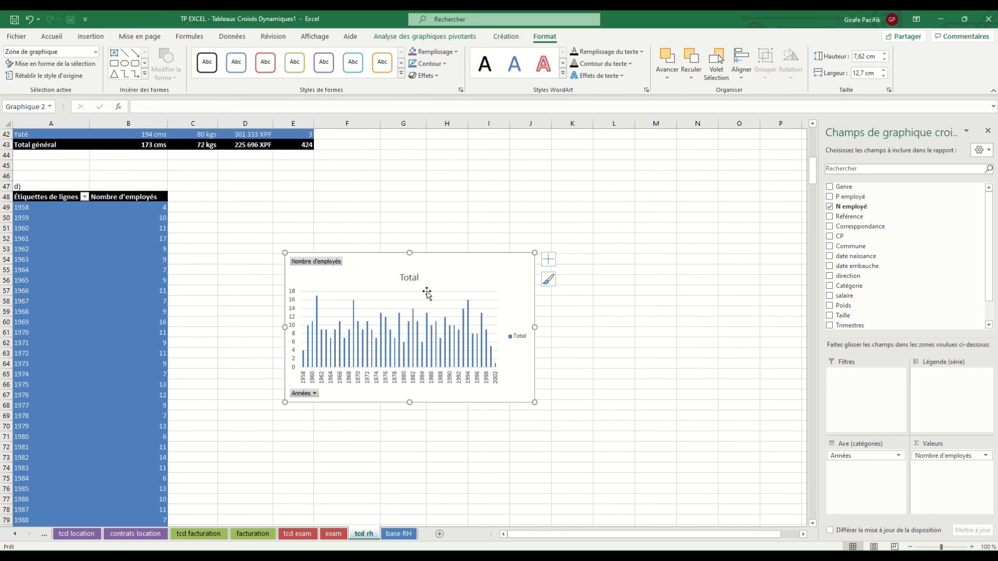
Step: Delete the column chart's Total title and place the chart directly beside the d) pivot table
drag(437, 264, 381, 229)
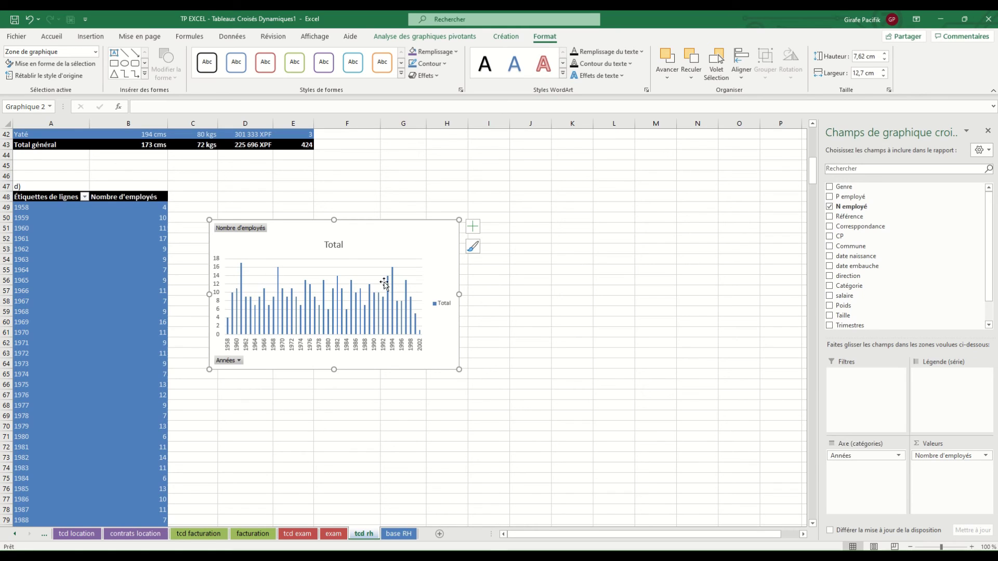
click(337, 246)
key(Delete)
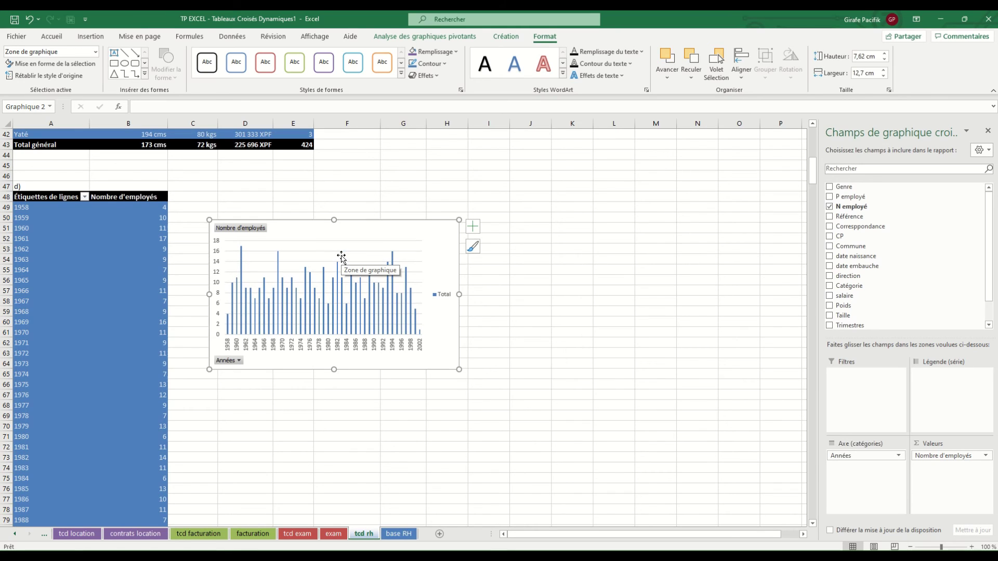
drag(387, 225, 352, 194)
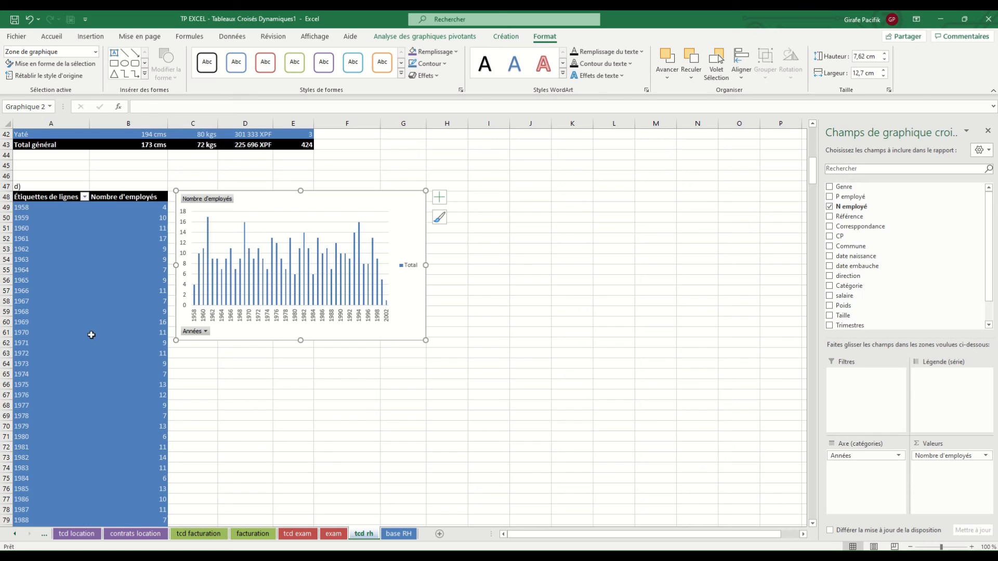
Step: Copy the whole d) pivot table together with its label
click(78, 326)
click(111, 332)
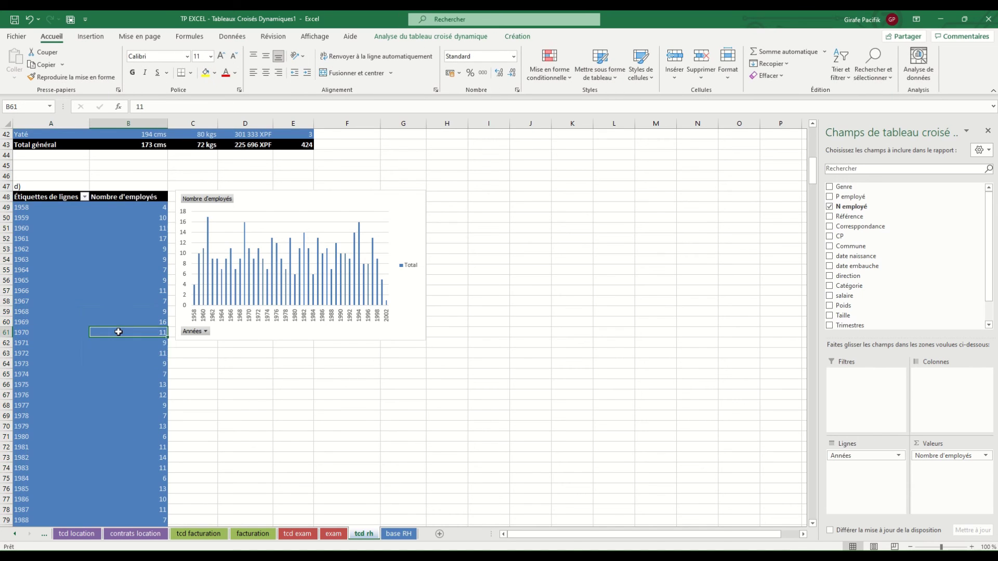
key(ctrl+a)
key(ctrl+c)
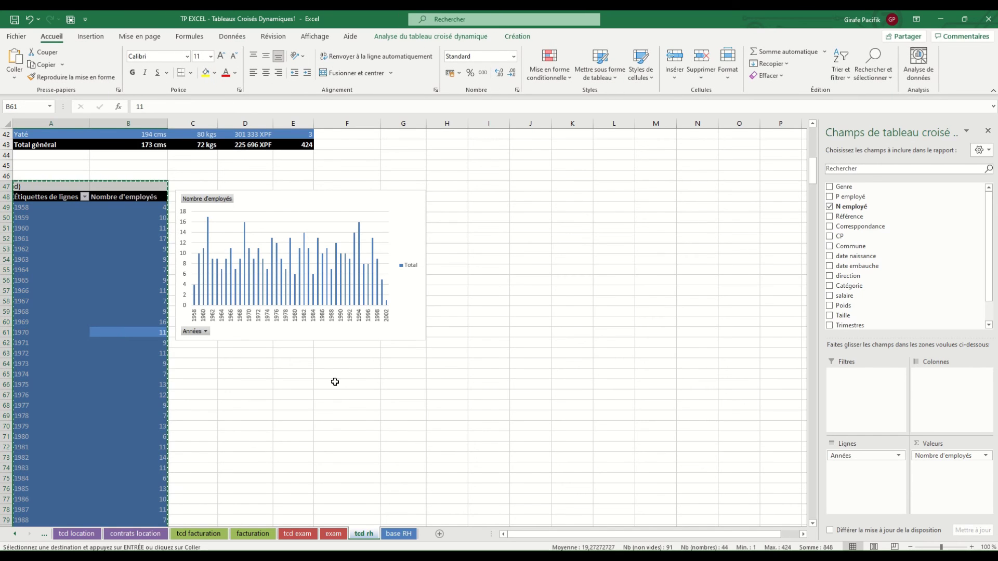
click(507, 202)
key(ctrl+v)
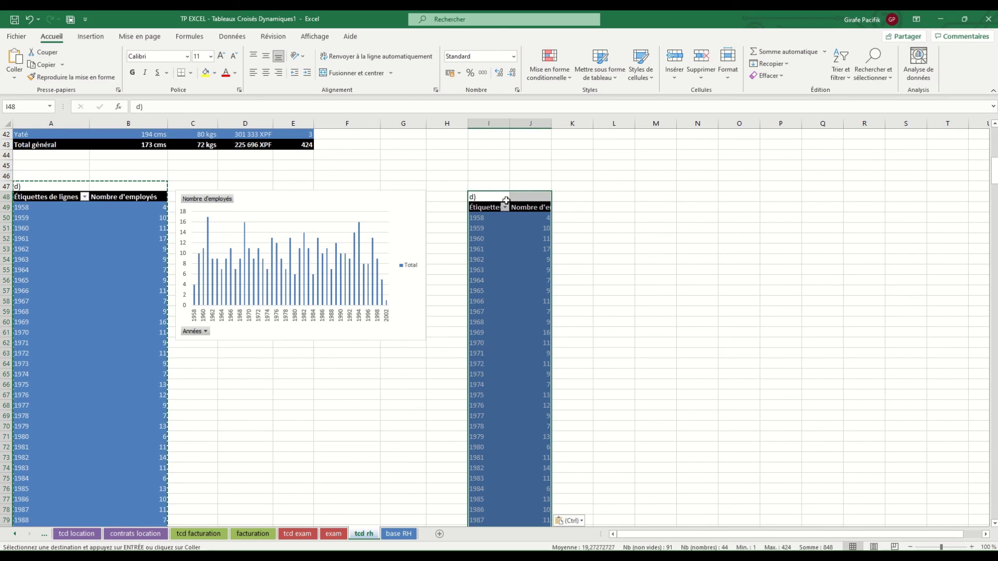
key(ctrl+z)
Step: Paste the copied pivot table at I47 and change the copy's label to e)
click(500, 183)
key(ctrl+v)
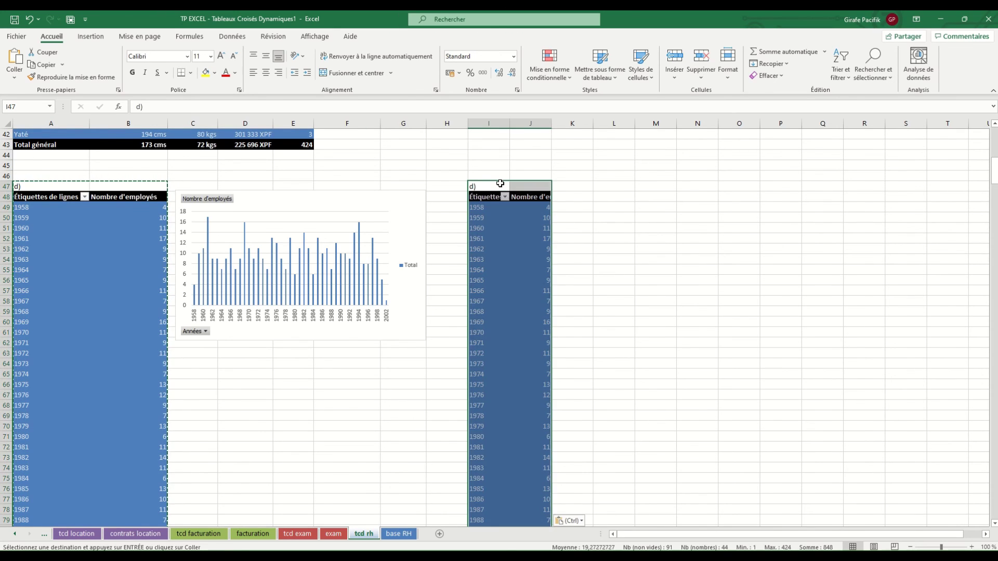
text(e))
key(Return)
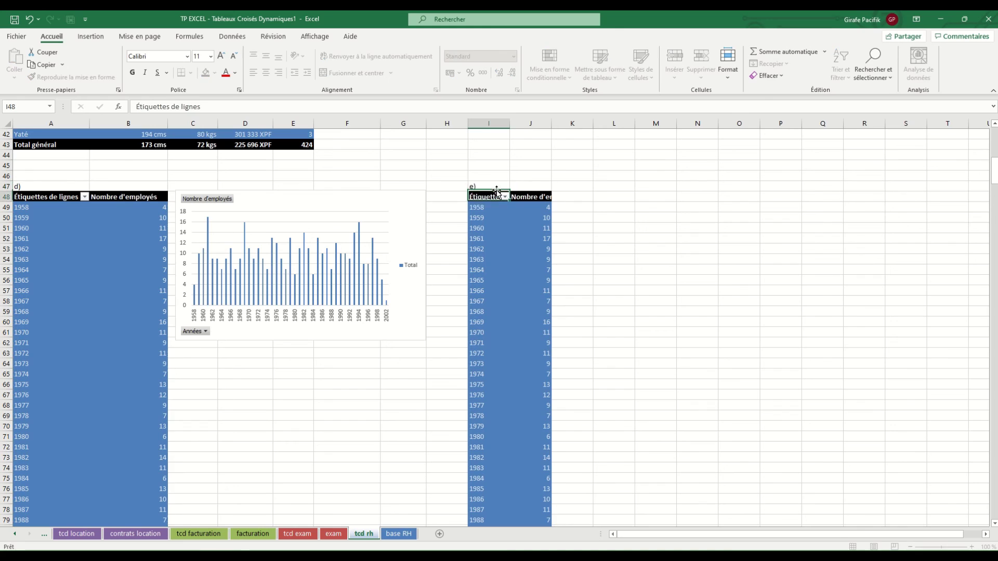
Step: Replace Années in the rows of the e) pivot table with date embauche, keeping only its year grouping Années2
drag(855, 457, 742, 375)
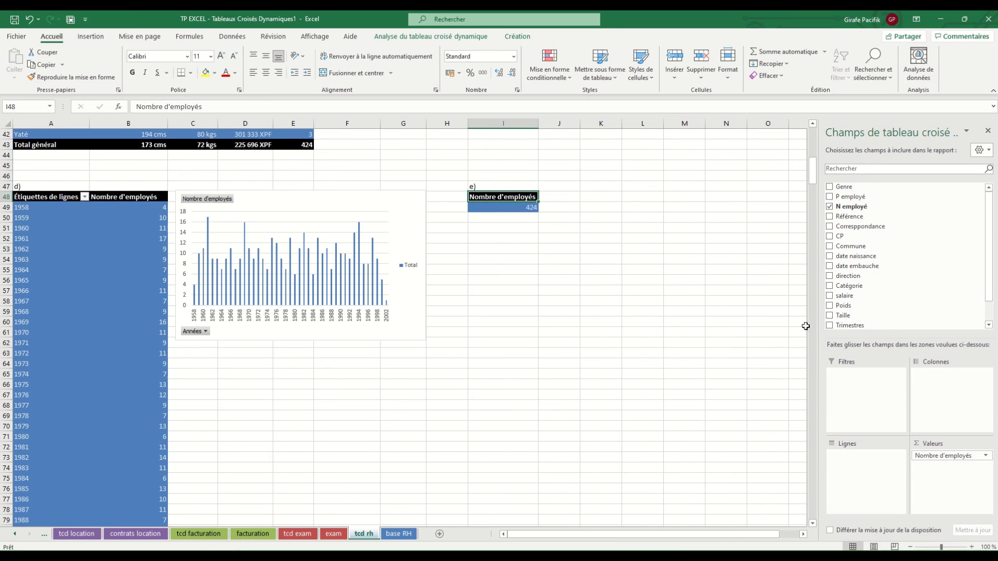
drag(885, 266, 751, 464)
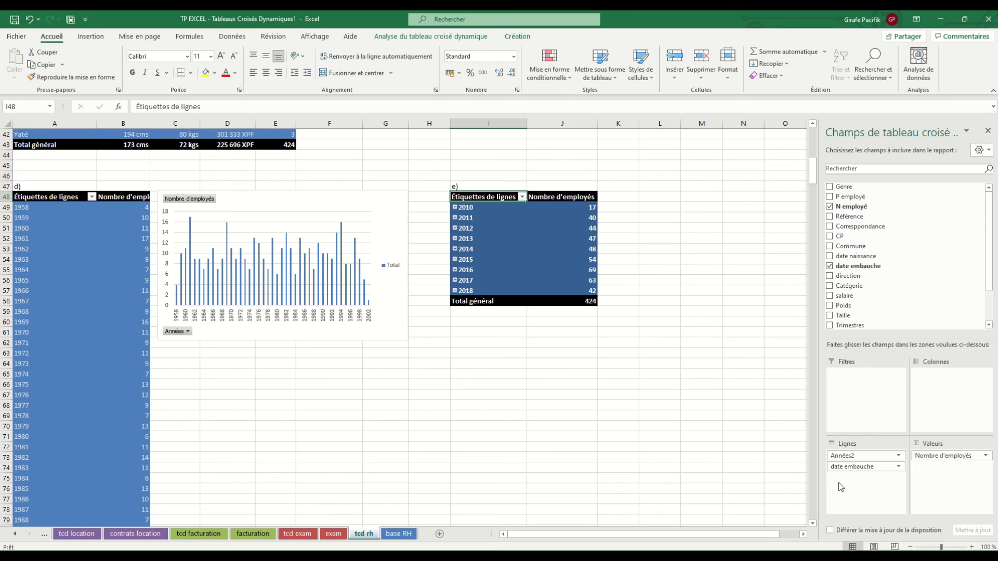
drag(850, 470, 577, 333)
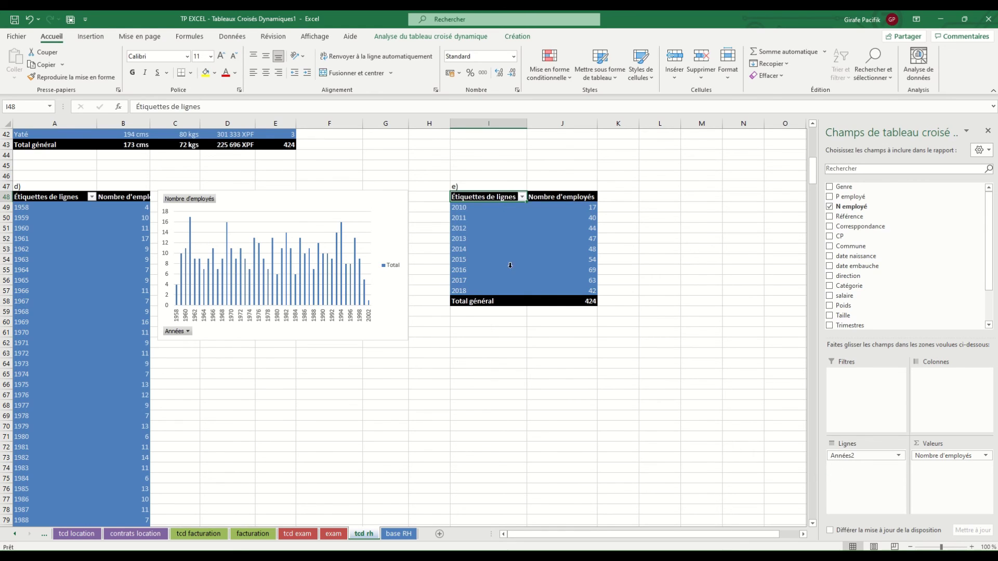
Step: Insert a line pivot chart (Courbe) based on the e) pivot table of employees by hiring year
click(588, 237)
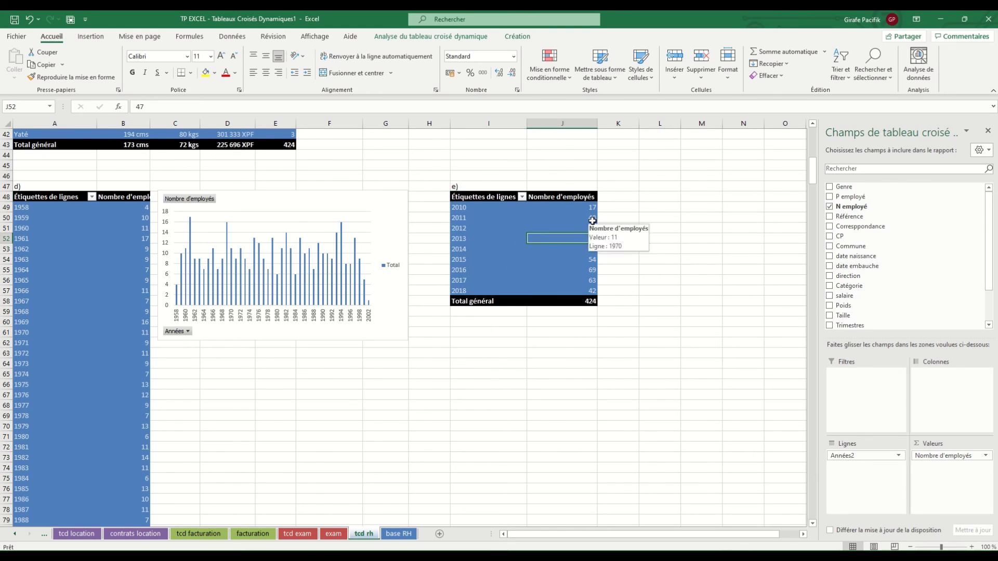
click(454, 41)
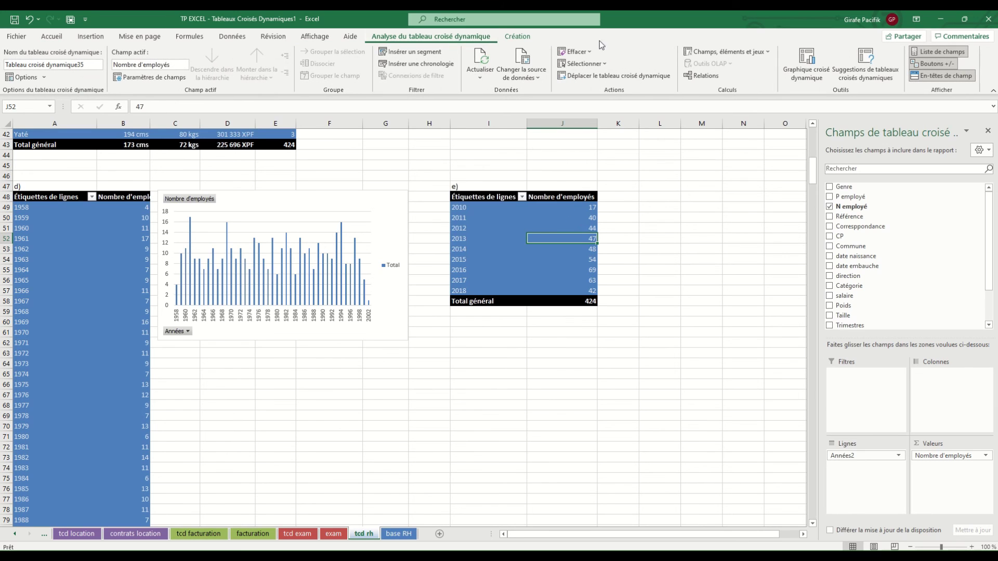
click(807, 68)
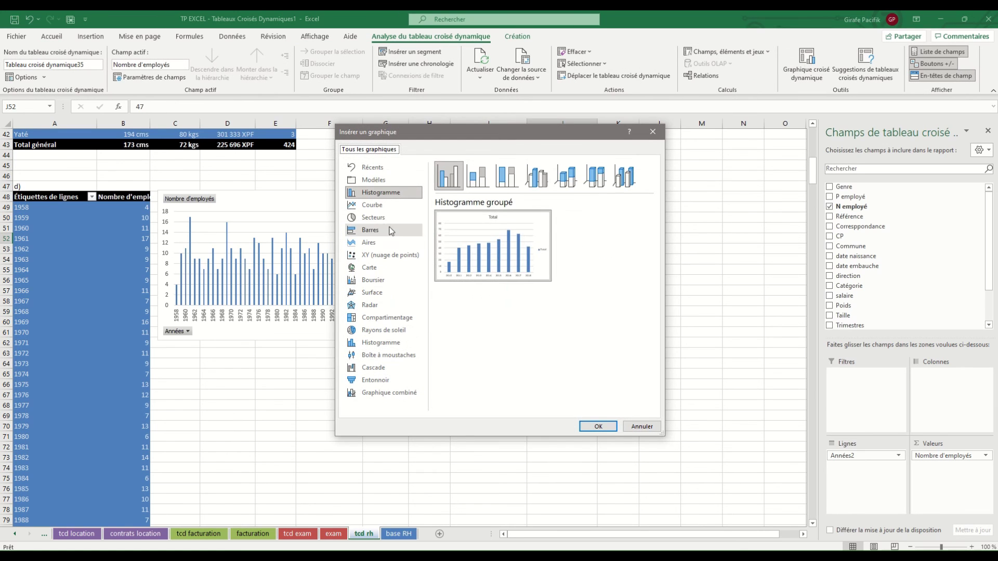
click(372, 205)
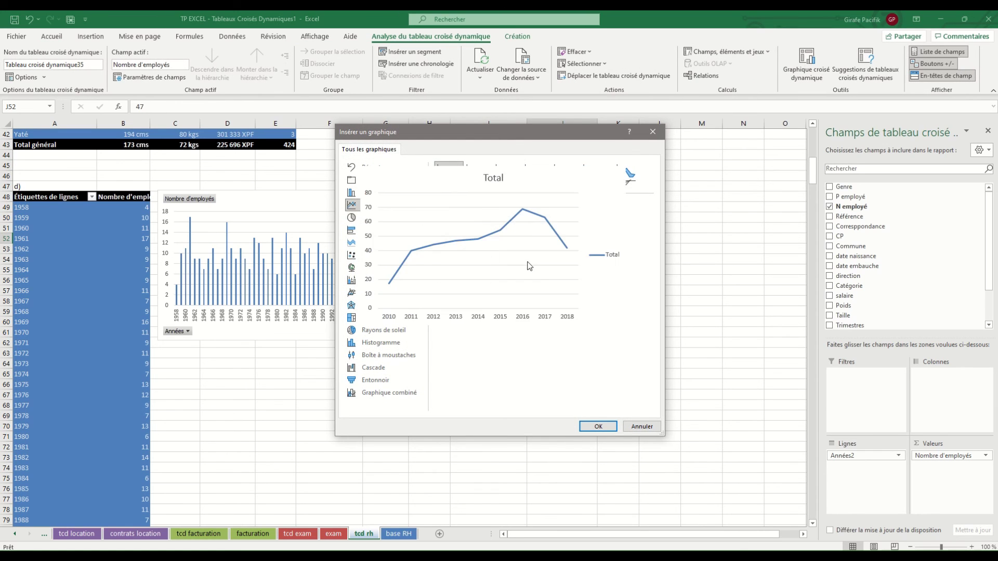
click(598, 426)
Step: Narrow the line chart to 11,3 cm beside the e) pivot table and apply the dark grey chart style
drag(640, 361, 644, 258)
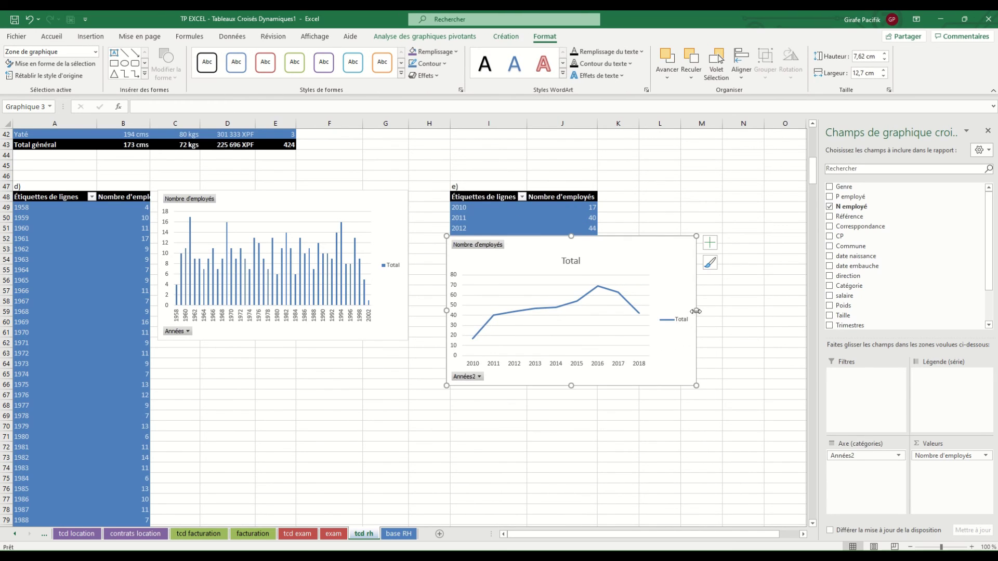
drag(696, 310, 669, 310)
drag(625, 242, 770, 191)
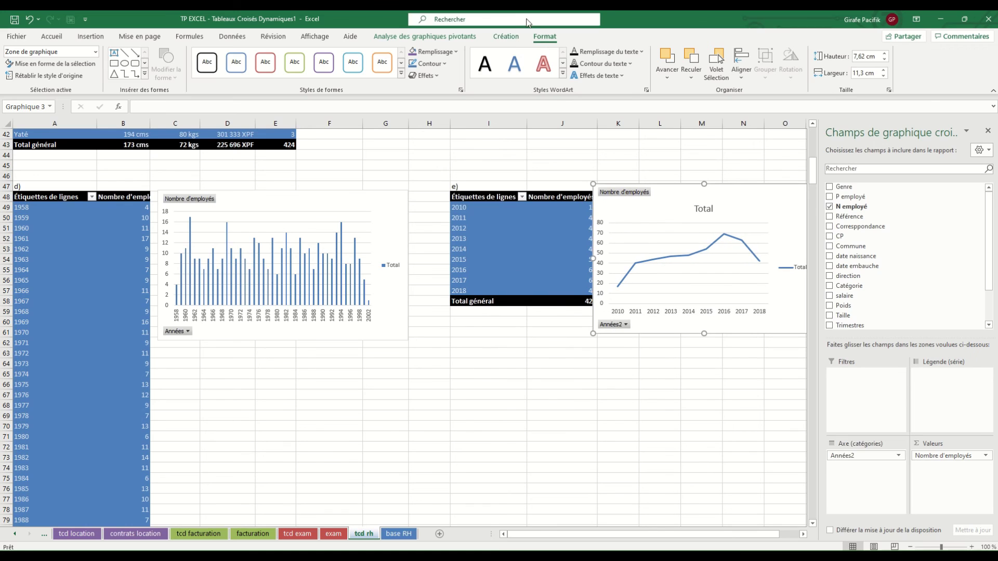
click(506, 36)
click(450, 71)
Step: Delete the line chart's Total title and legend, and narrow the chart to fit beside the e) pivot table without covering it
click(712, 209)
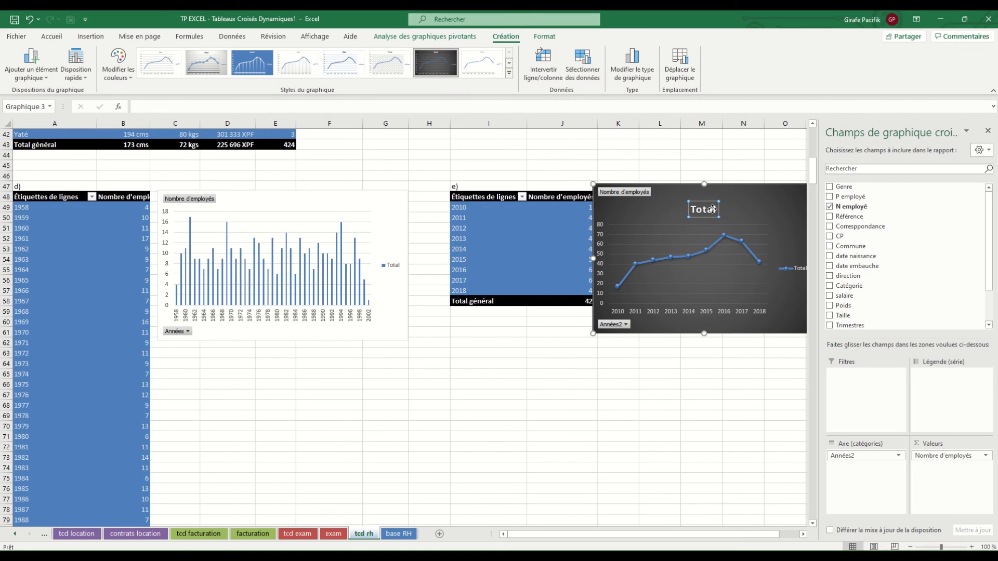
key(Delete)
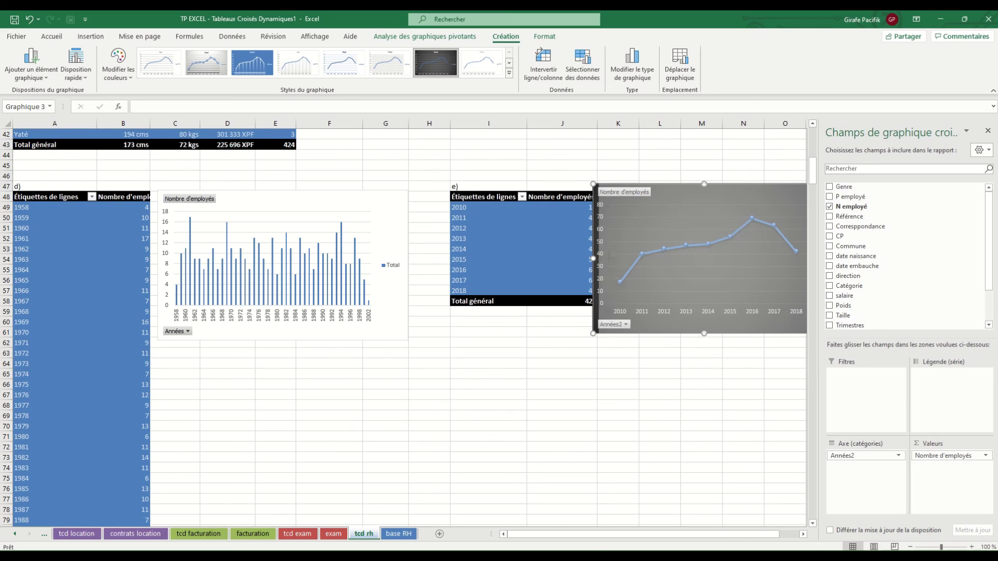
drag(593, 258, 616, 258)
drag(686, 187, 677, 188)
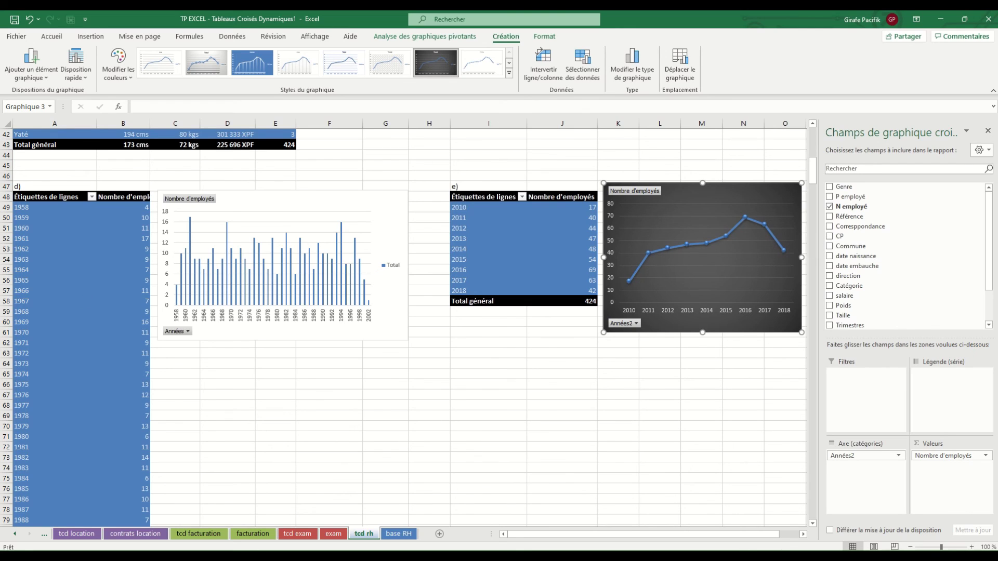
Step: Paste a copy of the labelled e) pivot table at F66 and change the copy's label to f)
click(512, 255)
key(ctrl+a)
key(ctrl+c)
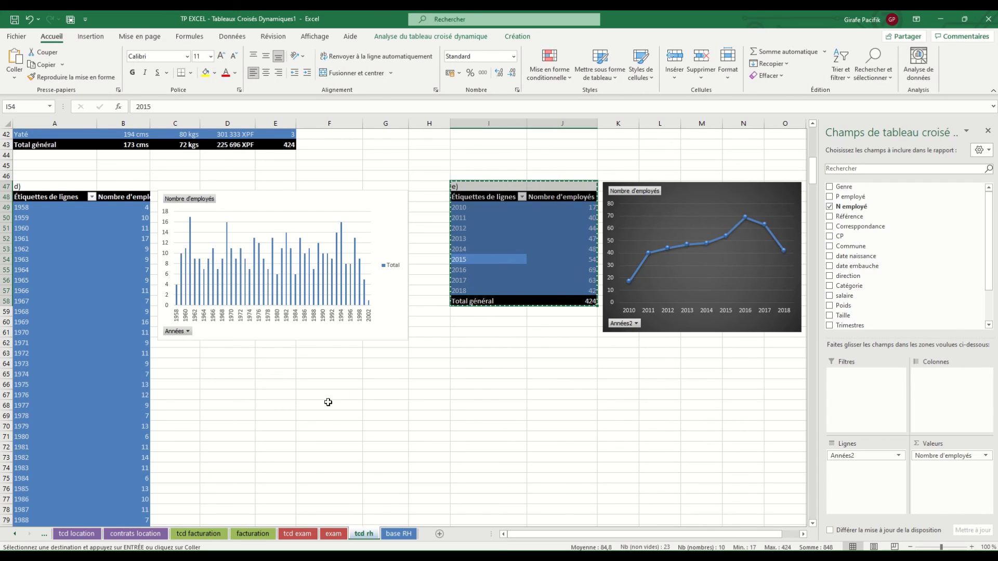
click(330, 382)
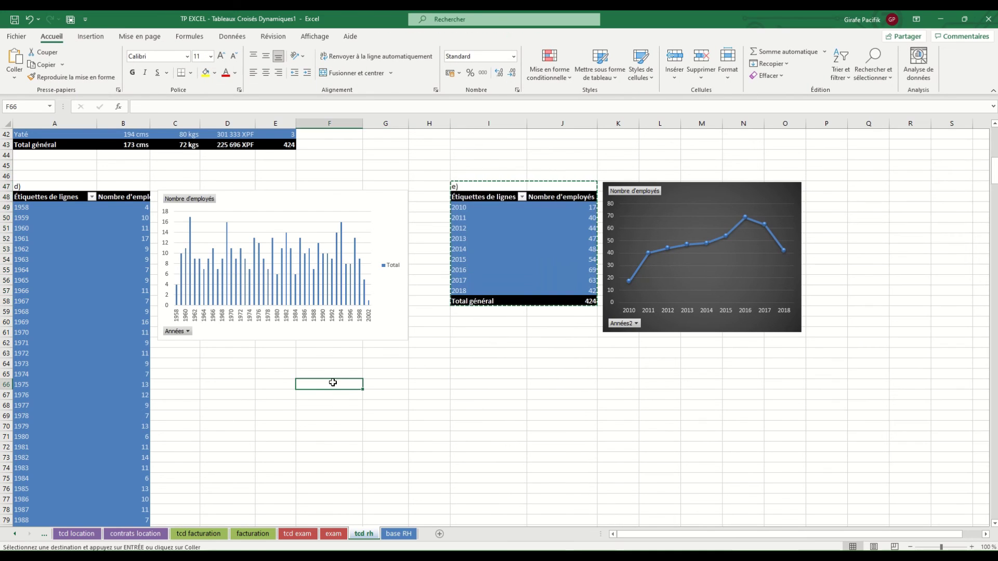
key(ctrl+v)
text(f))
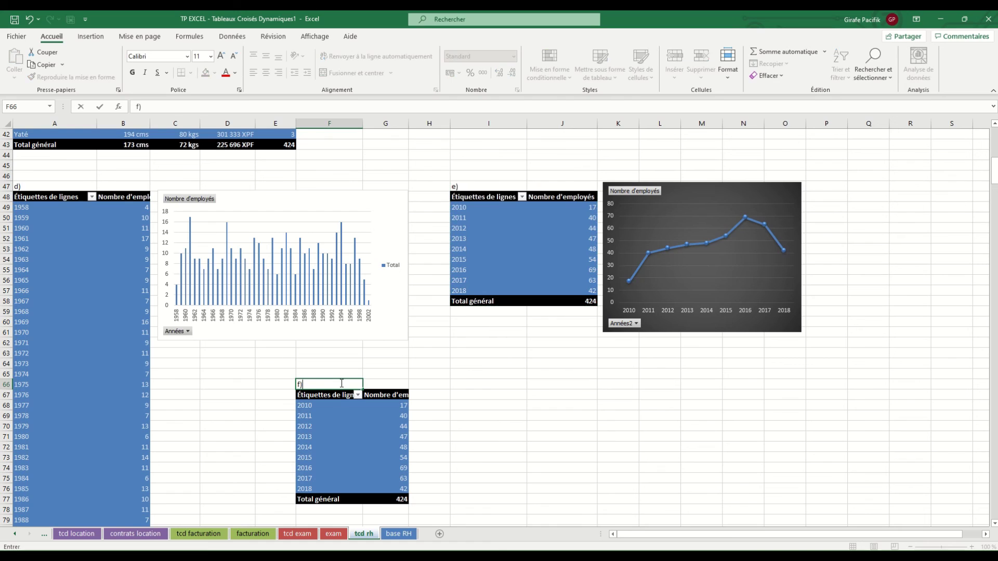
key(Return)
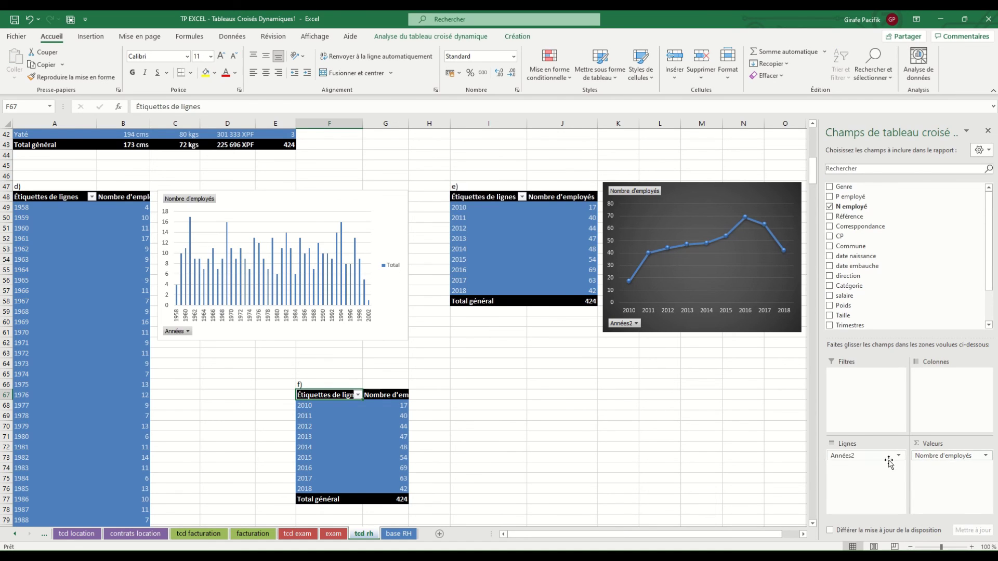
Step: Replace the fields of the f) pivot table with salaire as rows and the count of N employé as values
drag(887, 458, 768, 426)
drag(951, 456, 758, 396)
drag(852, 296, 865, 459)
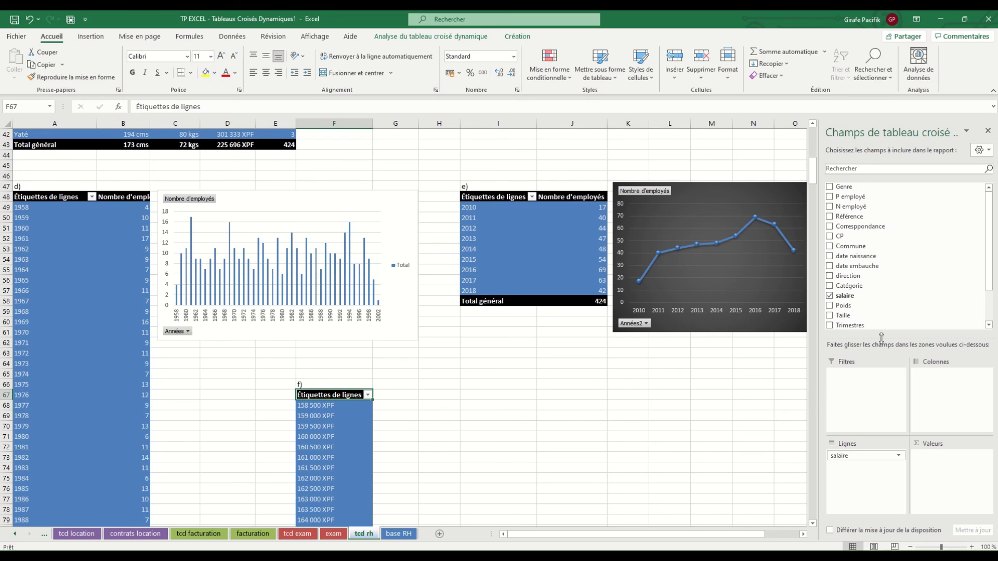
drag(880, 206, 944, 481)
Step: Rename the Nombre de N employé heading in G67 as Nombre d'employés, reusing the heading text from J48
click(595, 194)
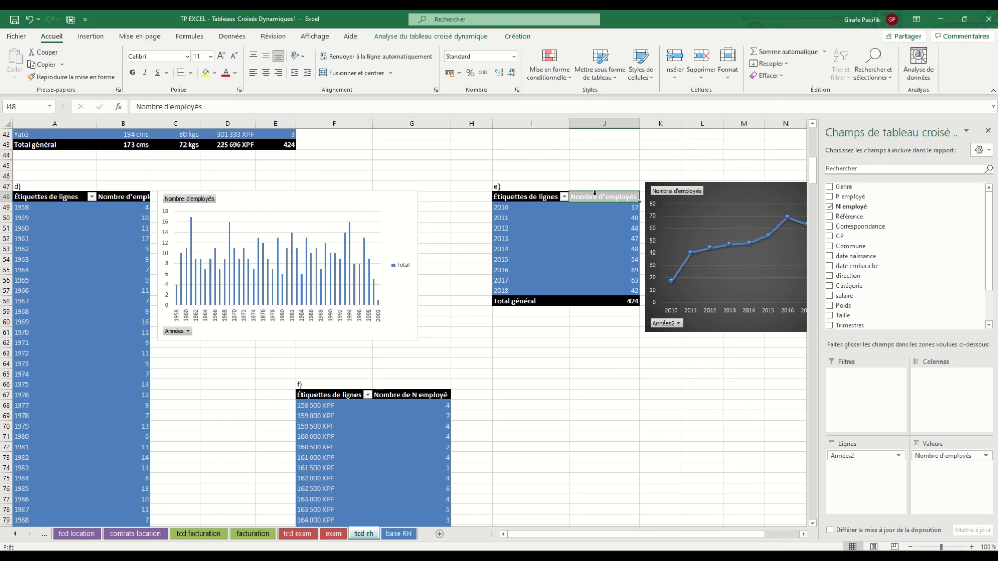
key(Down)
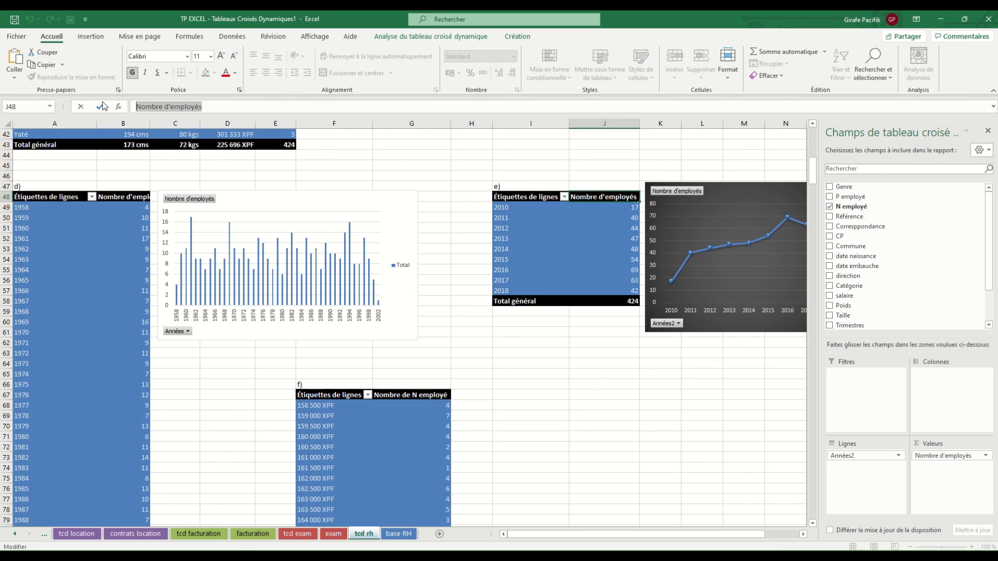
click(402, 393)
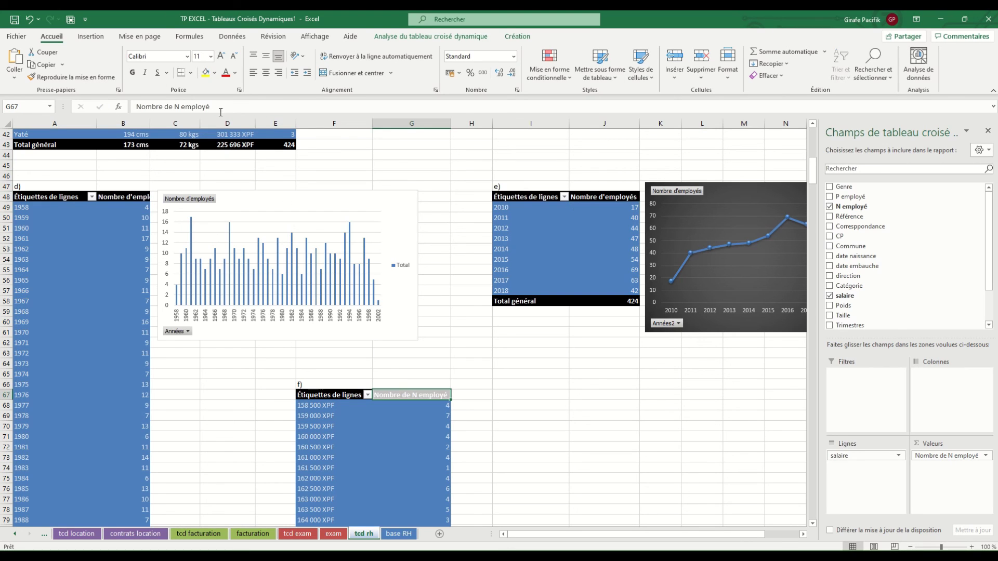
drag(220, 111, 119, 104)
key(ctrl+v)
click(412, 418)
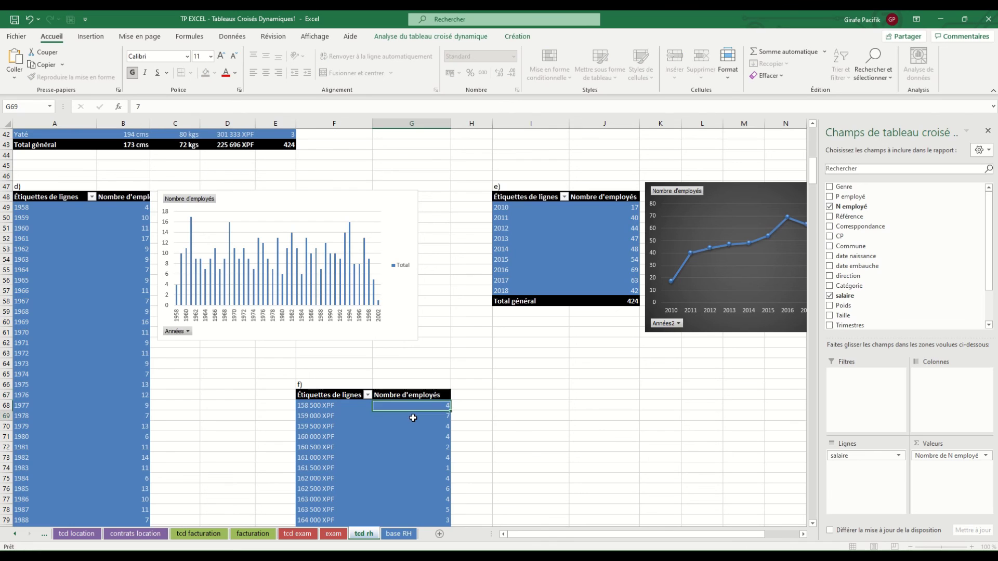
Step: Group the salaire rows of the f) pivot table into bands of 100000 starting at 100001
right_click(323, 416)
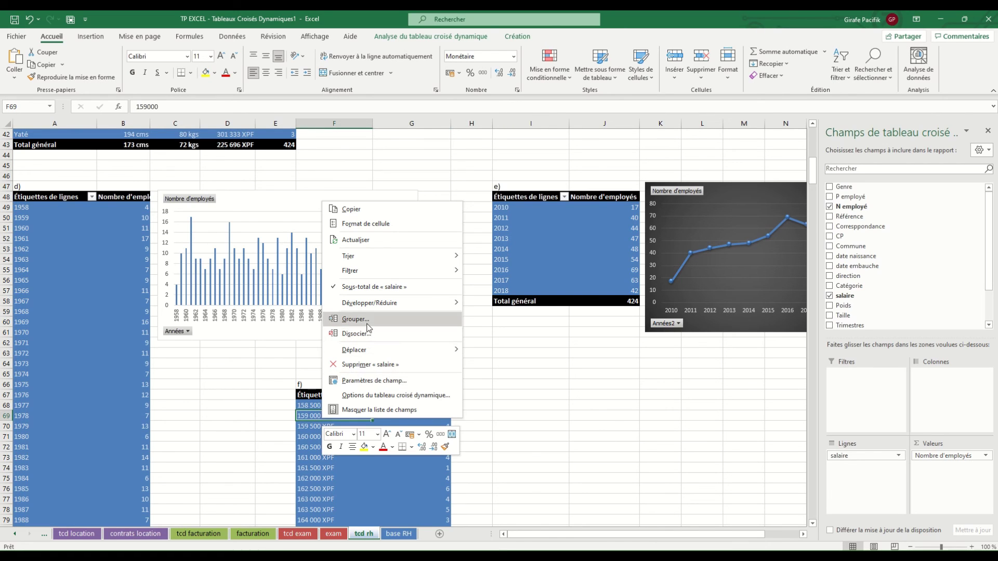
click(356, 319)
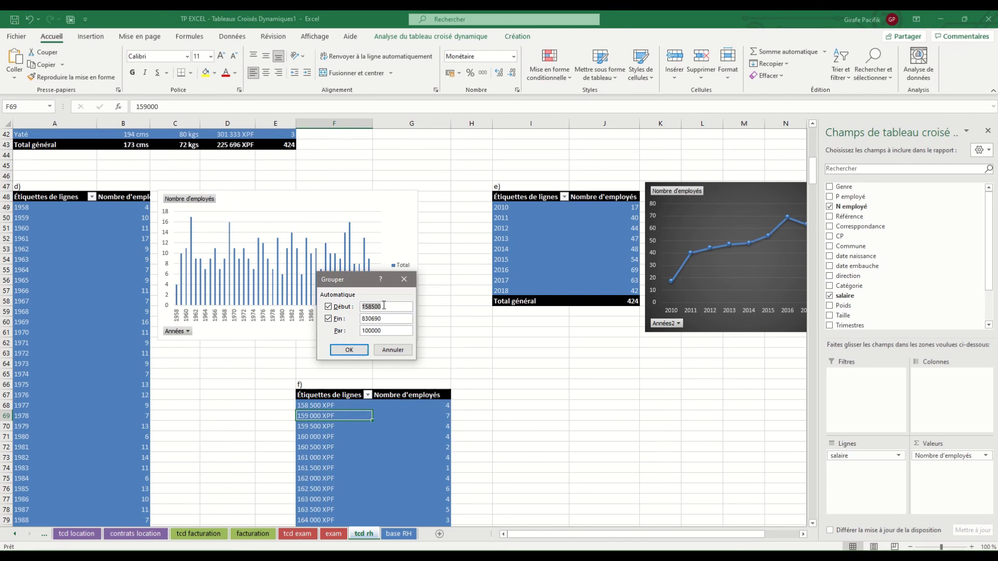
key(Tab)
key(Tab)
click(371, 333)
click(361, 352)
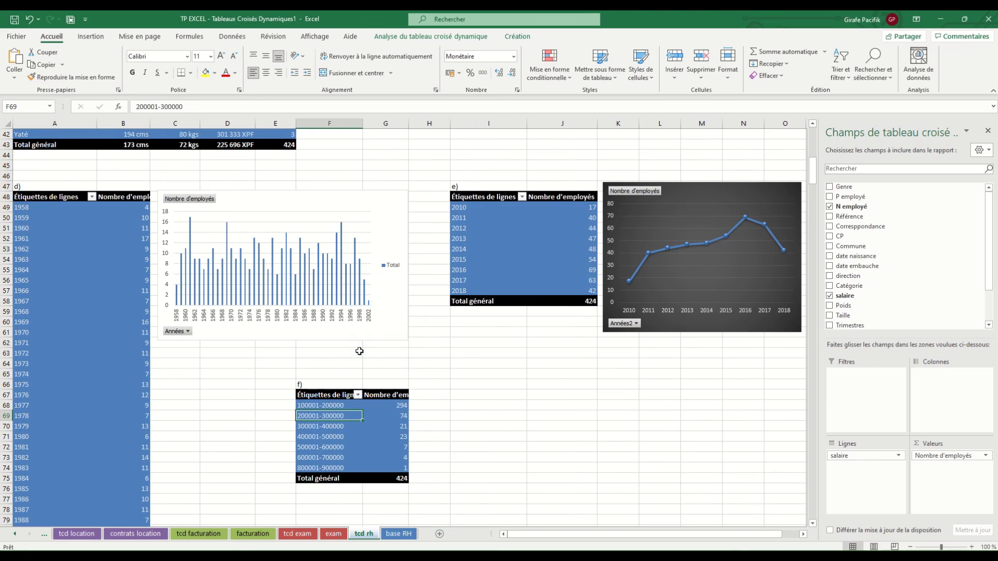
Step: Rename the f) pivot table's value heading in G67 as Nombre salaires and fit column G to its contents
click(391, 393)
drag(164, 106, 303, 114)
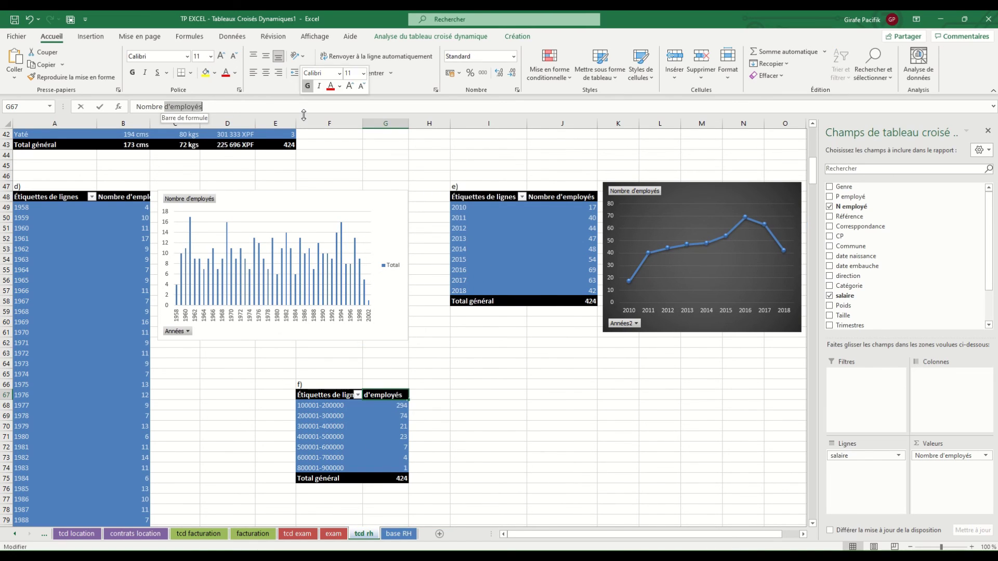
text(salaire)
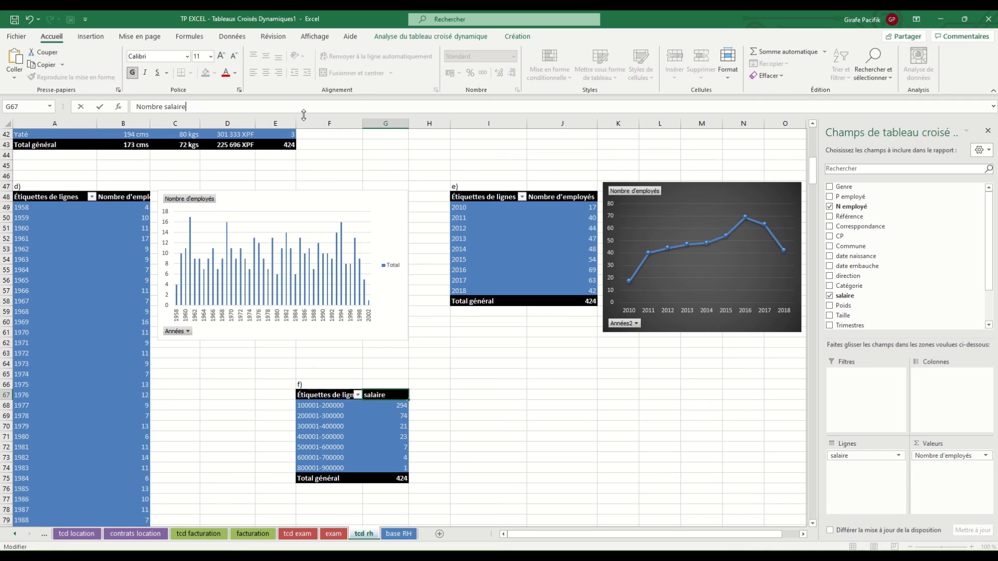
key(Return)
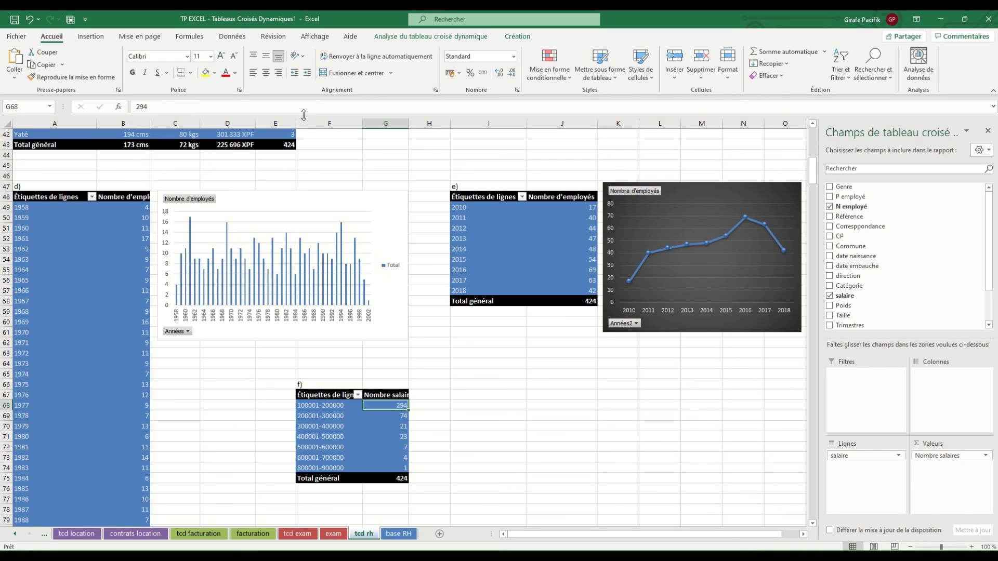
double_click(409, 120)
Step: Insert a pie pivot chart from the f) pivot table and place it beside the table, clear of the other charts
click(355, 425)
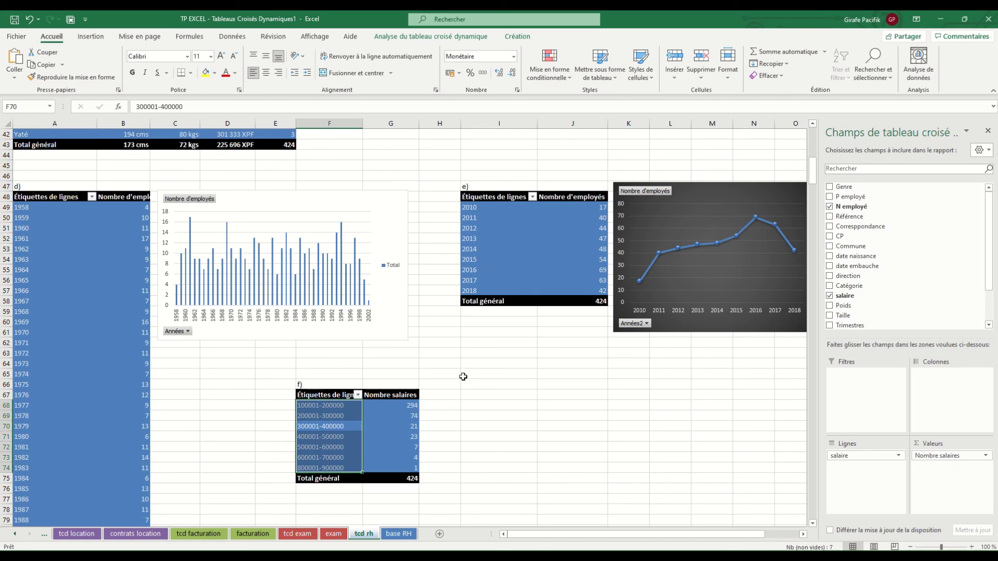
drag(408, 406, 408, 415)
click(431, 35)
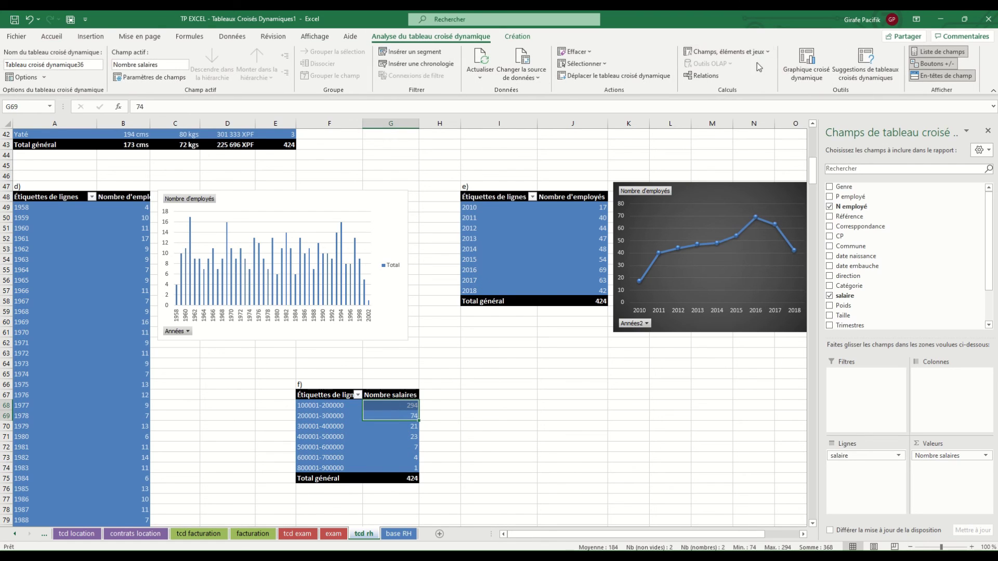
click(803, 62)
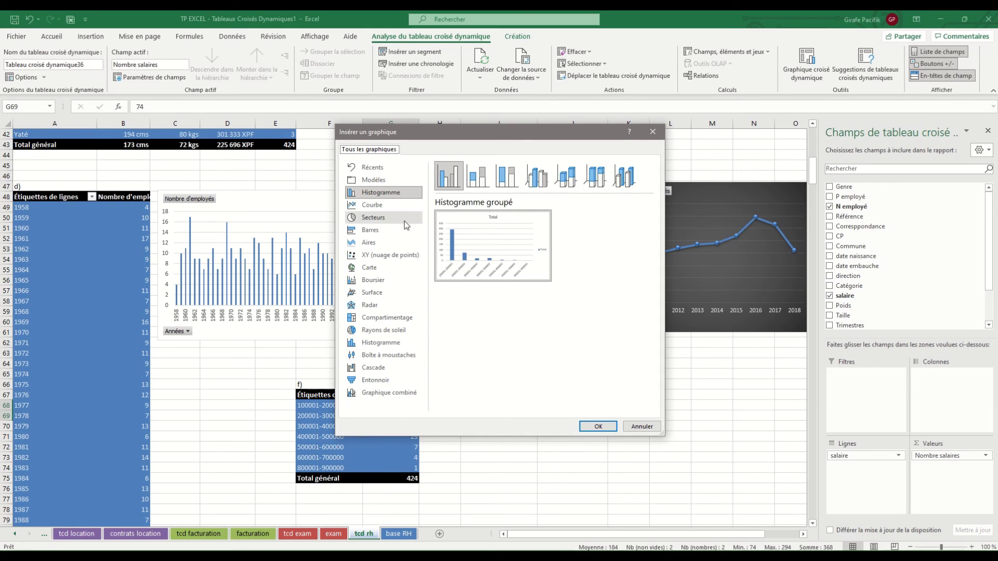
click(406, 222)
click(598, 426)
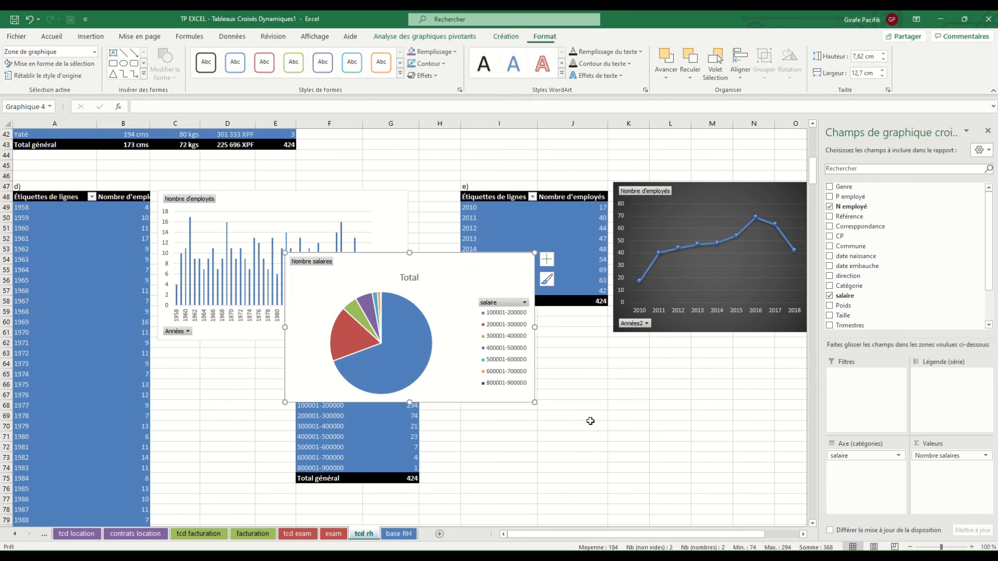
drag(470, 276, 627, 387)
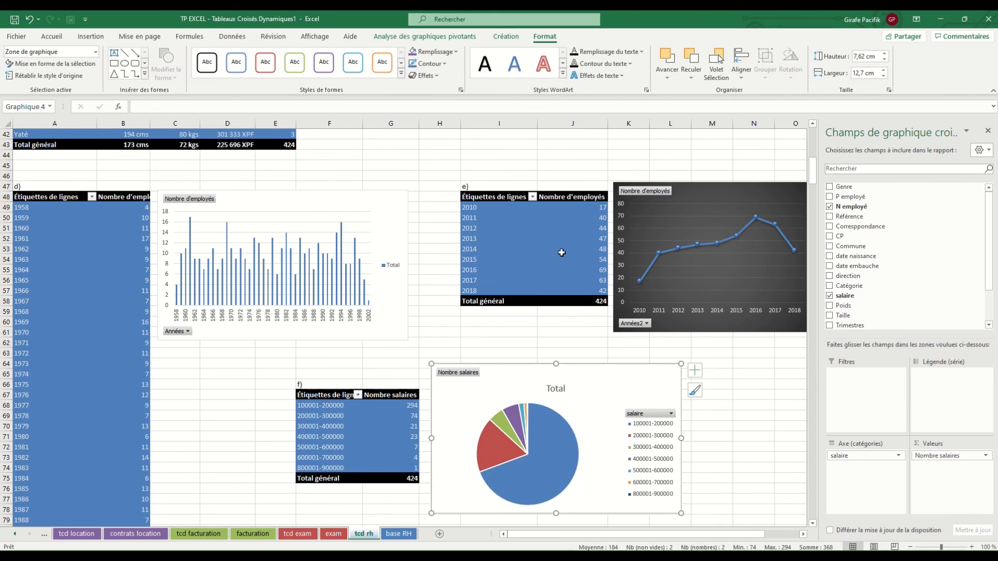
Step: Apply the dark background style to the pie chart and the quick layout labelling slices with category and percentage
click(503, 37)
click(436, 63)
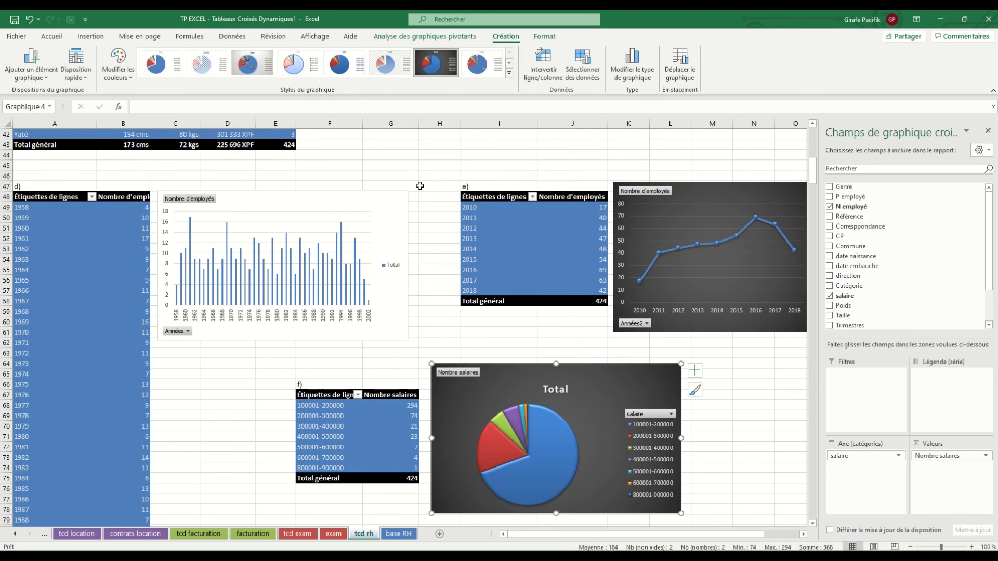
click(76, 66)
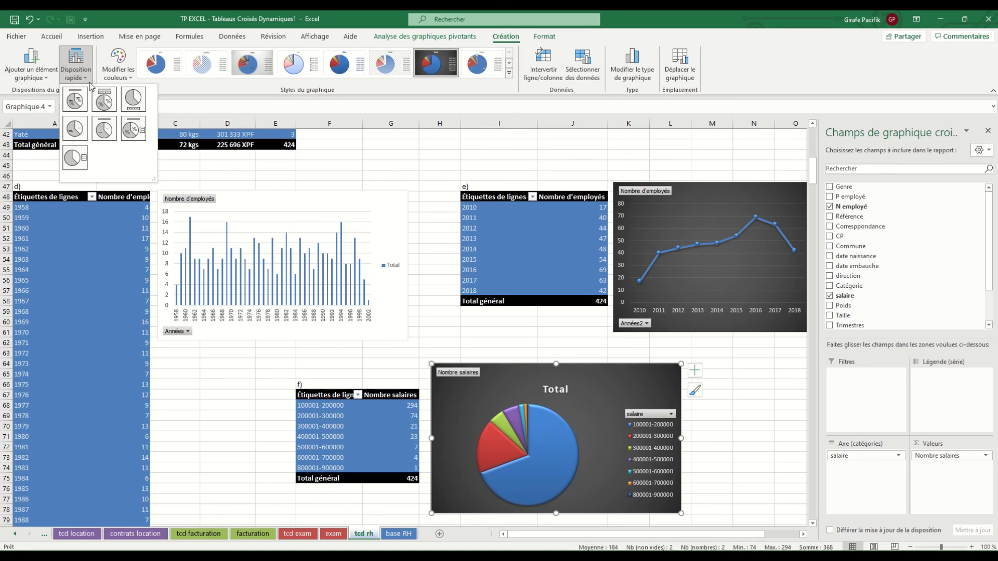
click(79, 99)
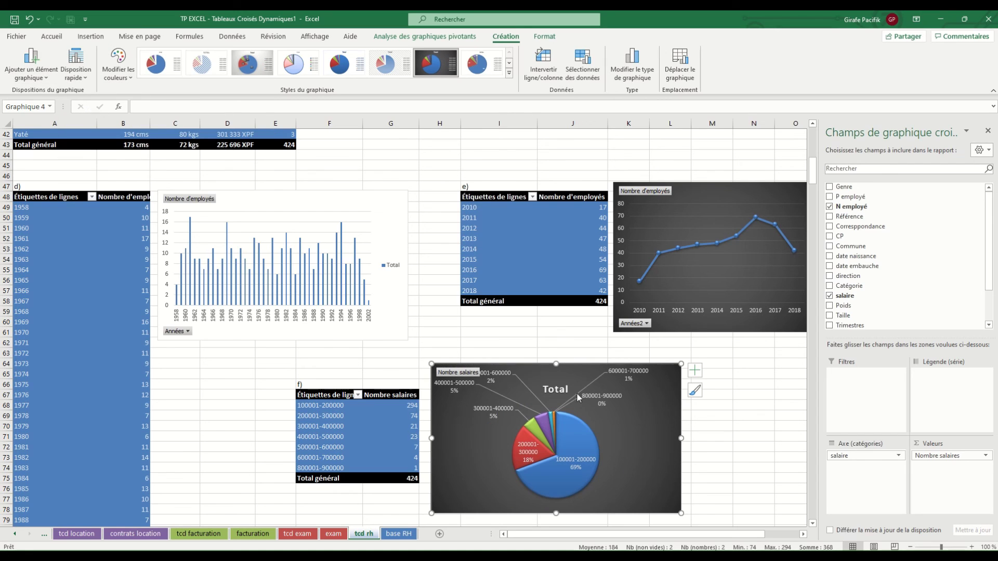
Step: Remove the pie chart's Total title, and delete the whole pie chart
click(557, 389)
key(Delete)
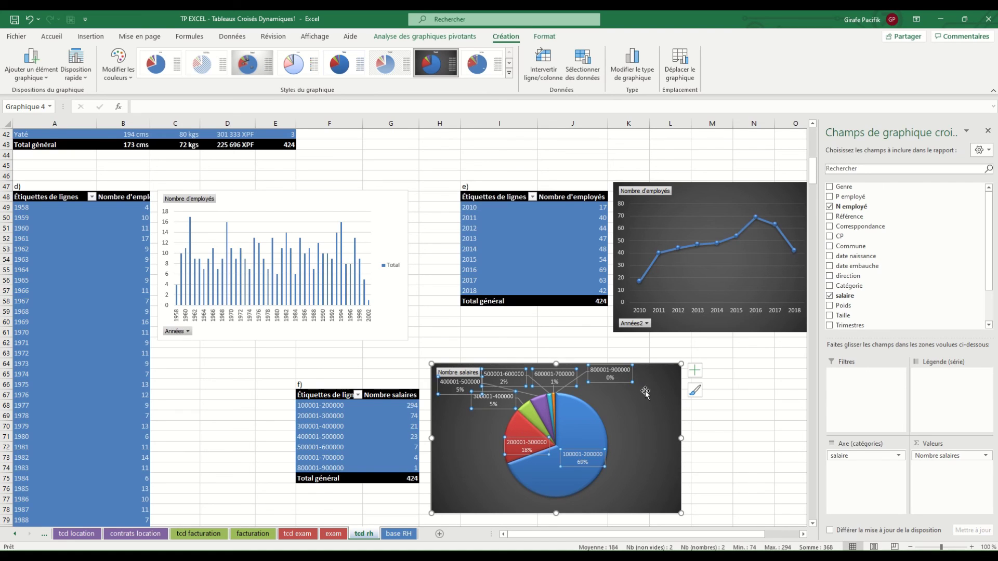
mouse_move(603, 434)
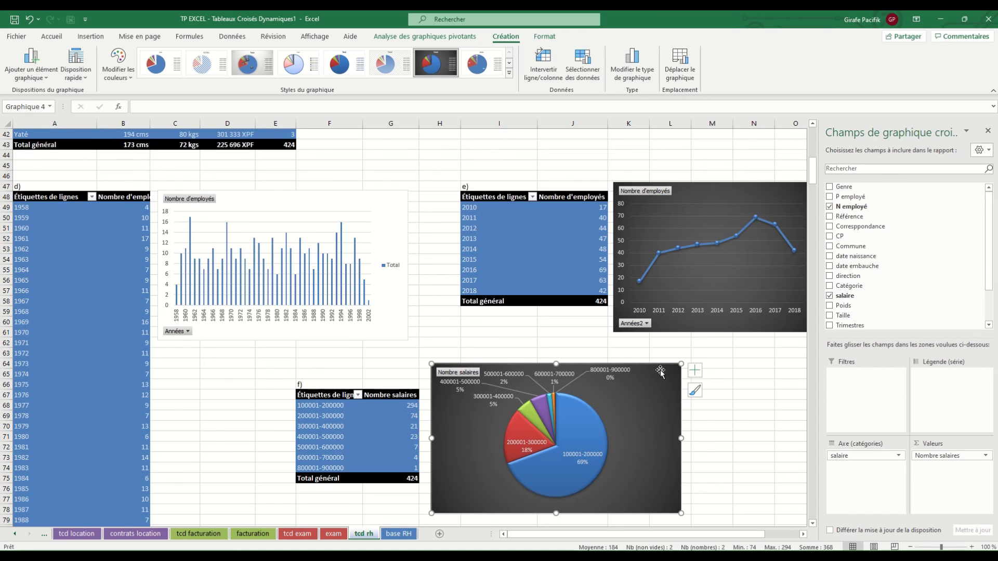
key(Delete)
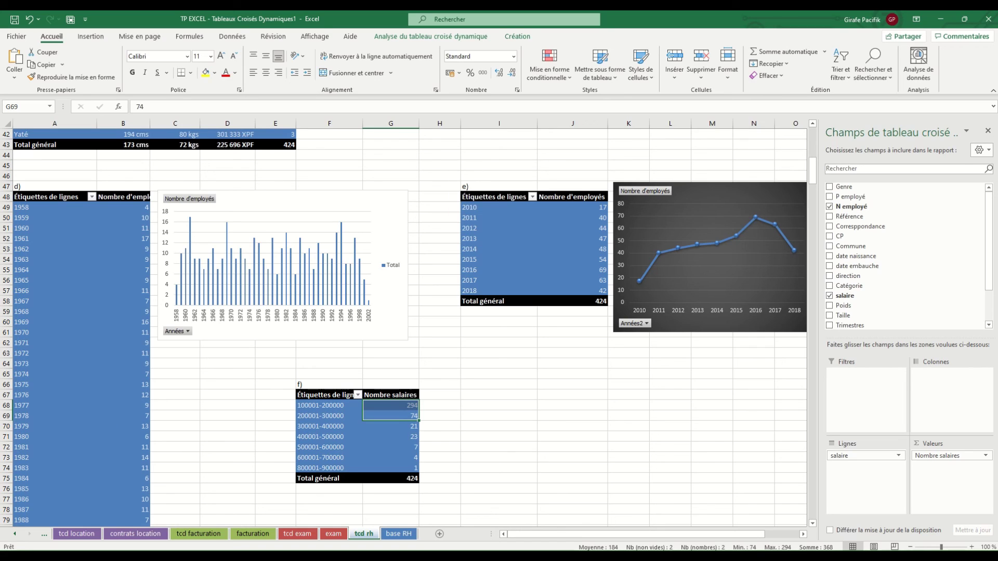
Step: Paste a copy of the labelled a) pivot table at F82 and change the copy's label to g)
scroll(322, 408, up, 14)
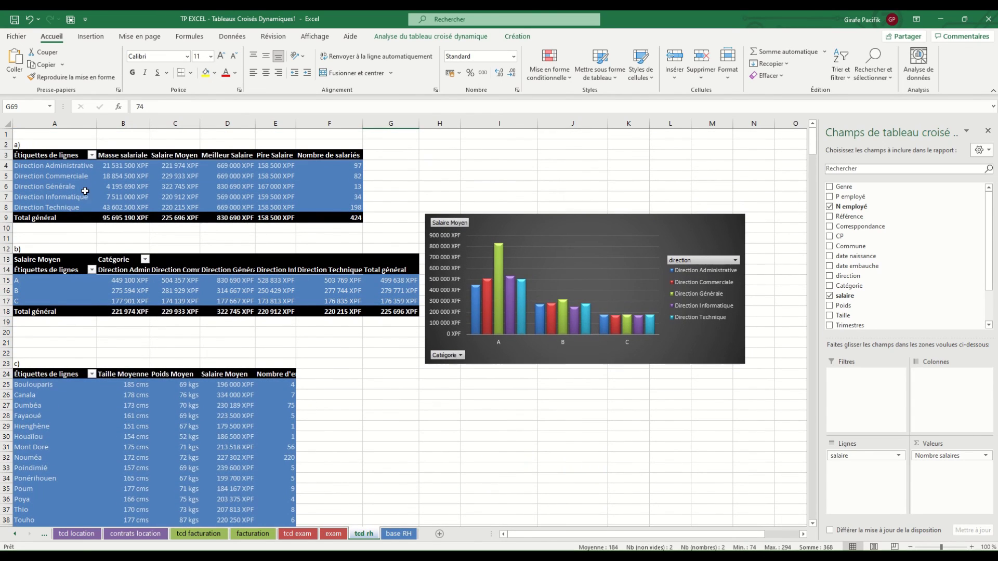
click(85, 191)
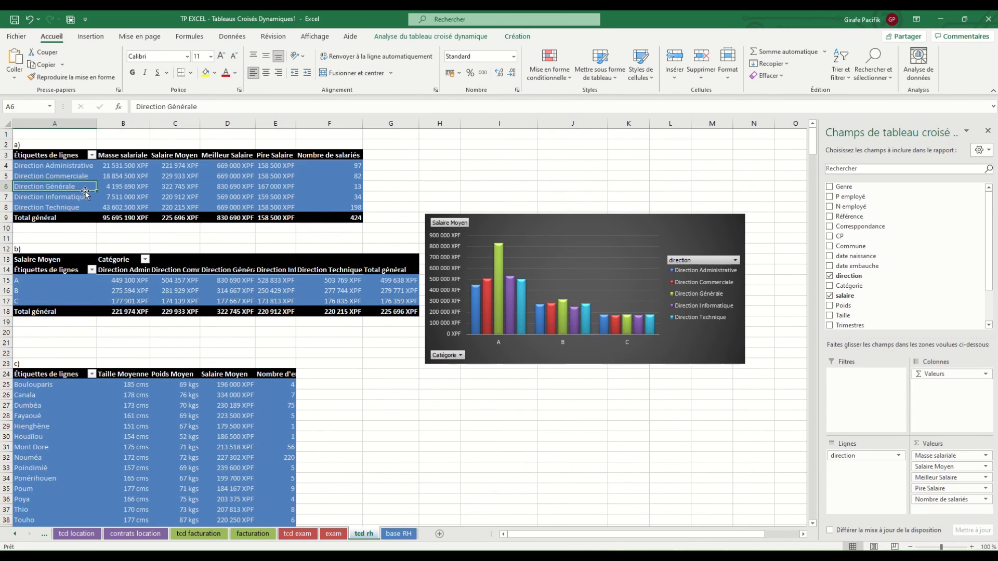
key(ctrl+a)
key(ctrl+c)
scroll(224, 305, down, 12)
scroll(224, 305, down, 8)
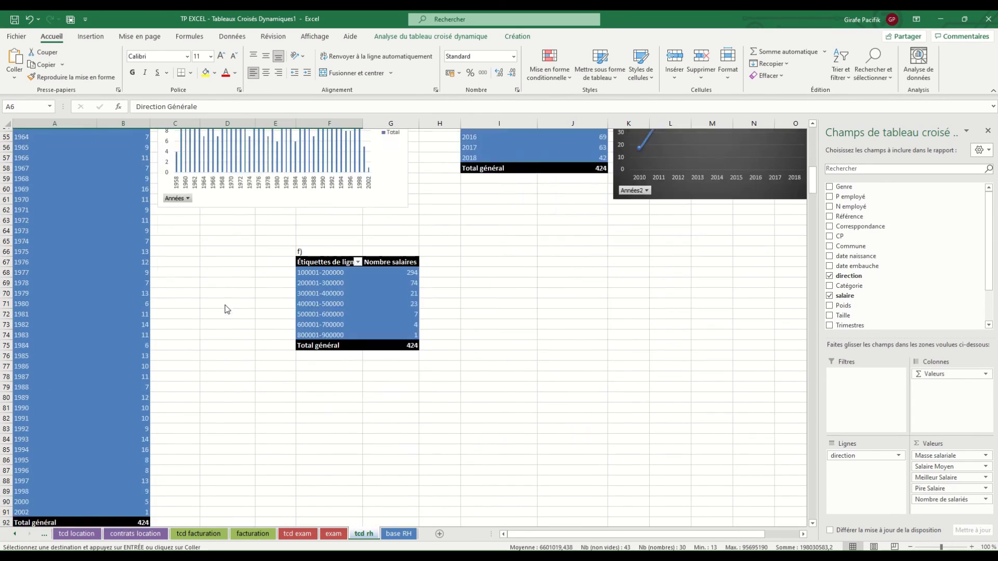
click(336, 353)
key(ctrl+v)
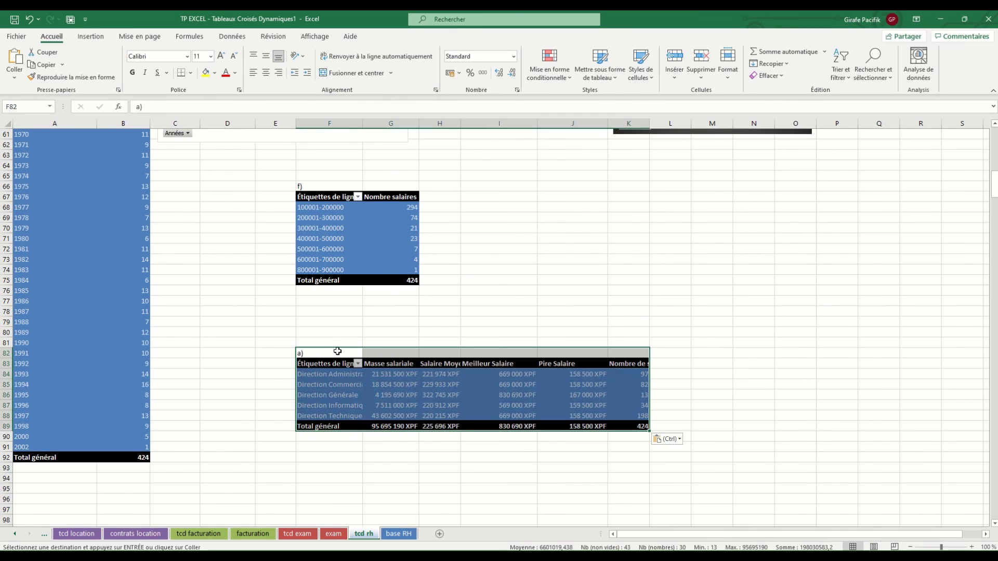
text(g)
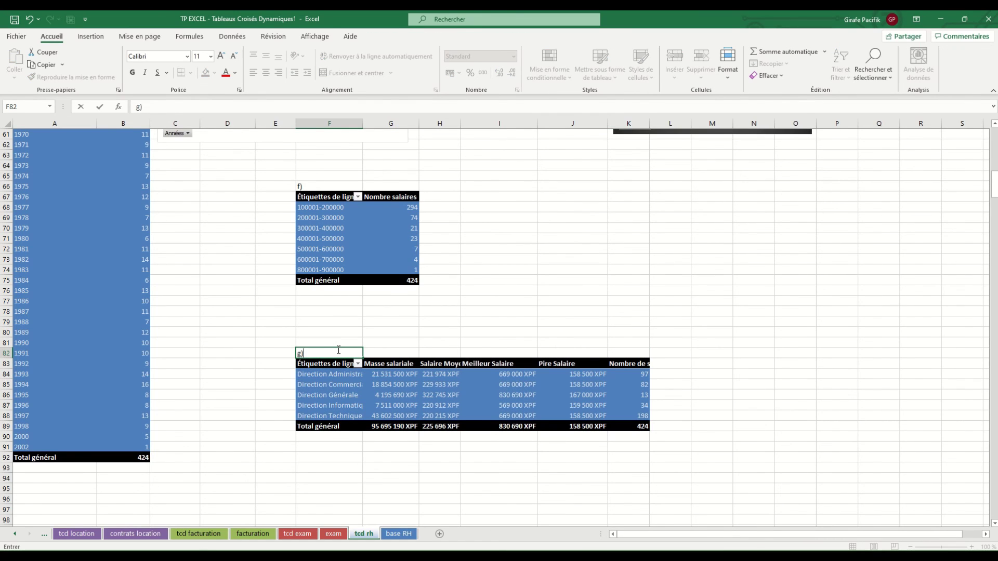
text())
key(Return)
Step: In the g) pivot table, replace the direction rows with N employé and keep only Masse salariale as values
drag(865, 455, 730, 444)
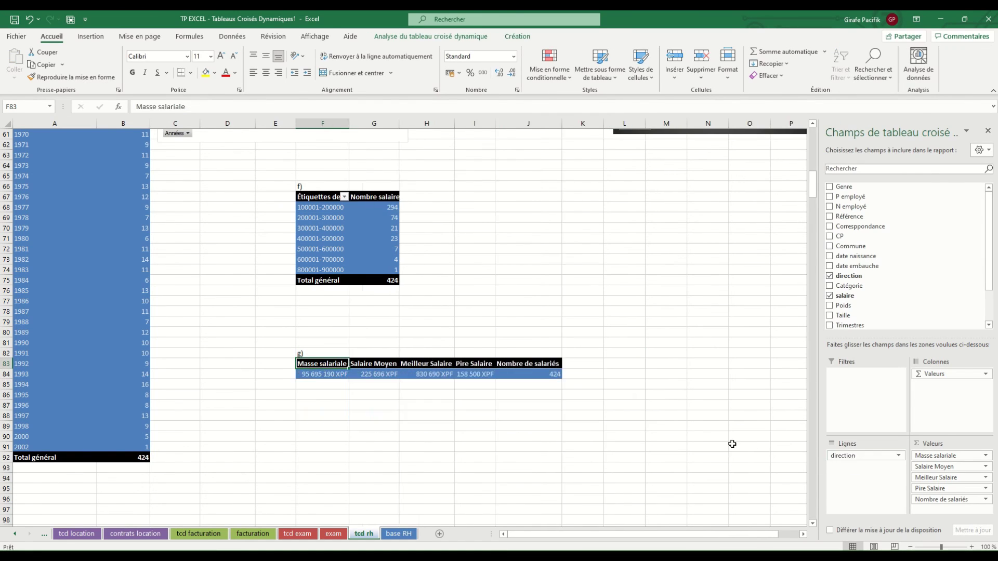
drag(927, 467, 827, 467)
drag(924, 468, 735, 412)
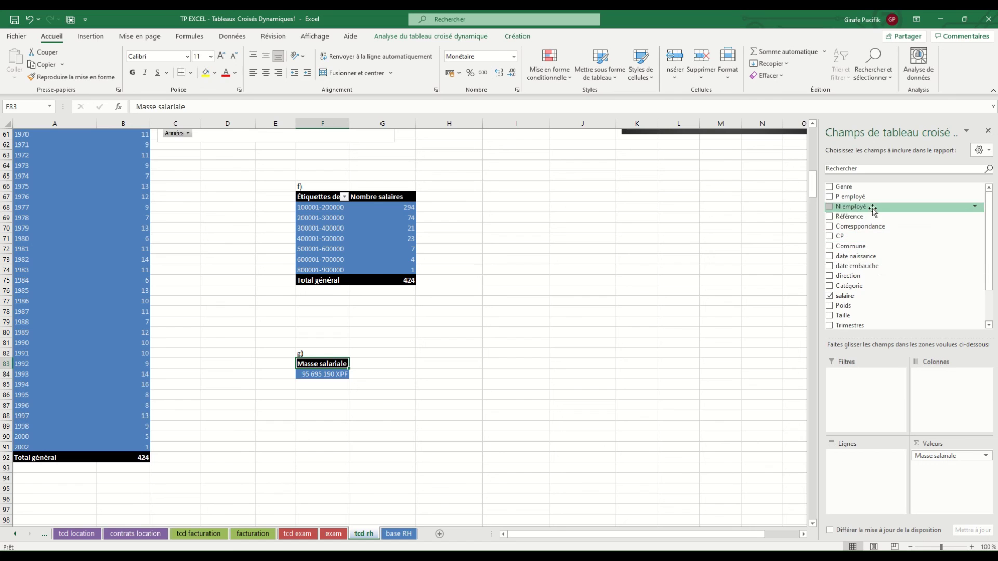
drag(873, 207, 878, 495)
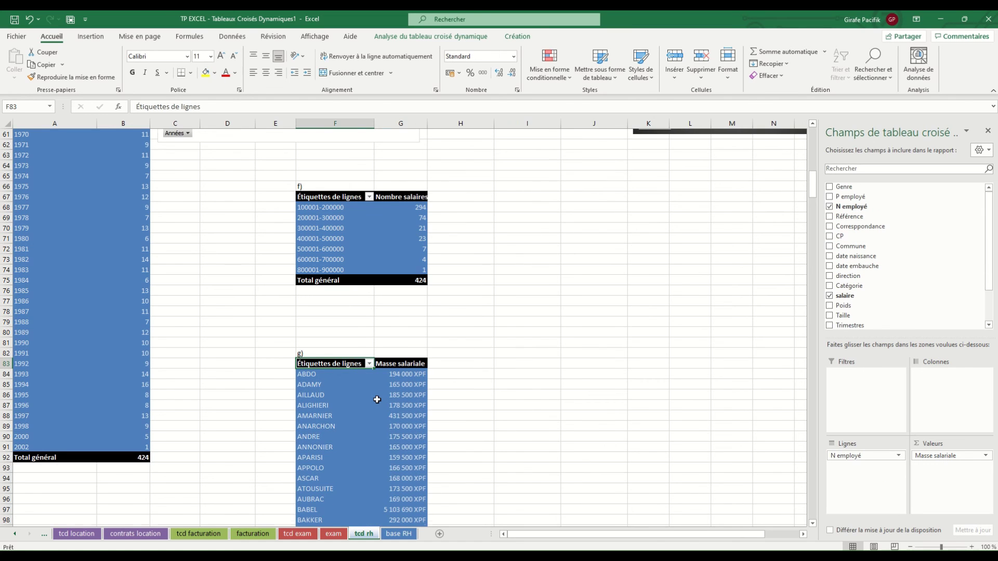
Step: Sort the g) pivot table by Masse salariale from largest to smallest
scroll(377, 400, down, 12)
scroll(376, 400, up, 6)
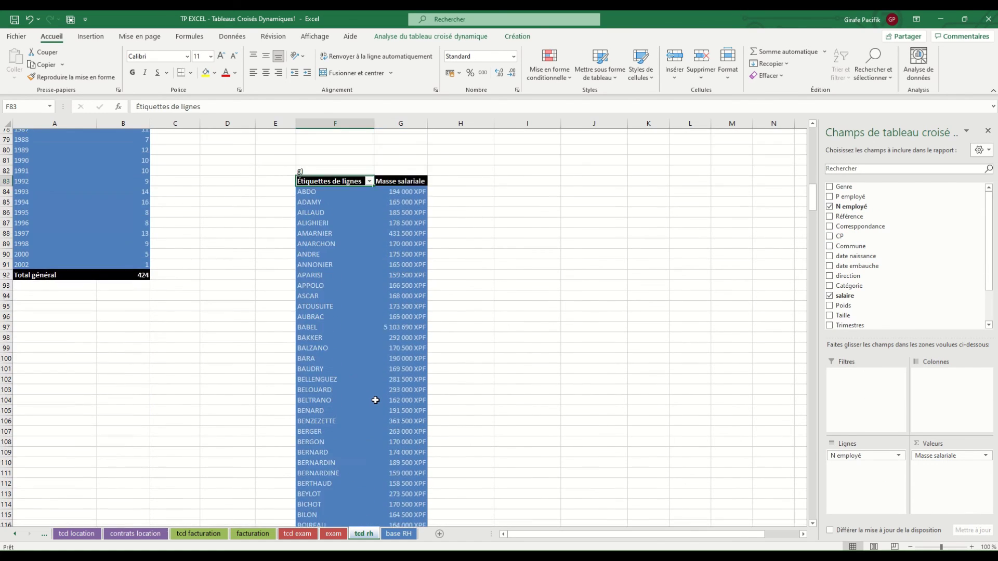
scroll(375, 400, up, 6)
scroll(375, 400, down, 4)
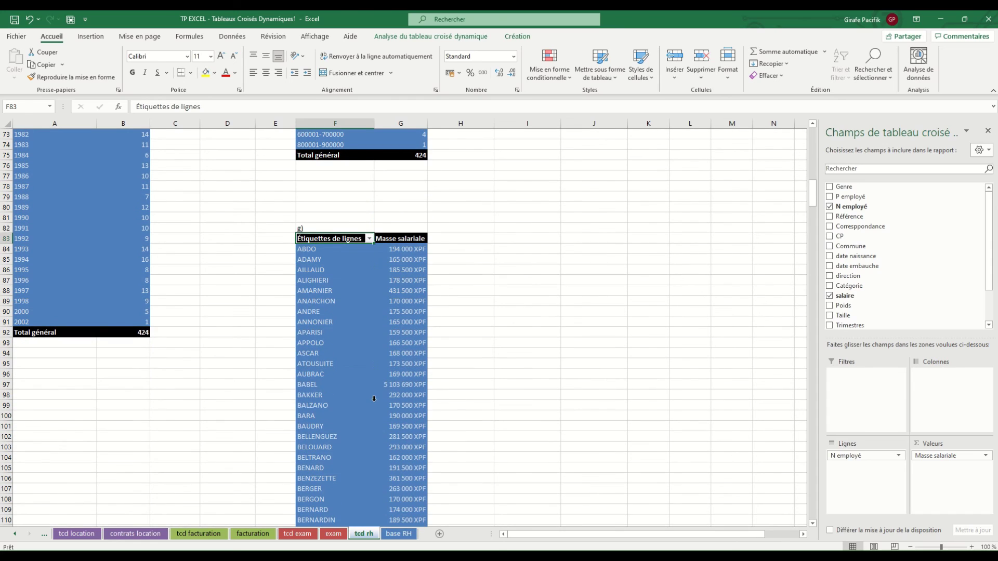
right_click(408, 271)
mouse_move(476, 341)
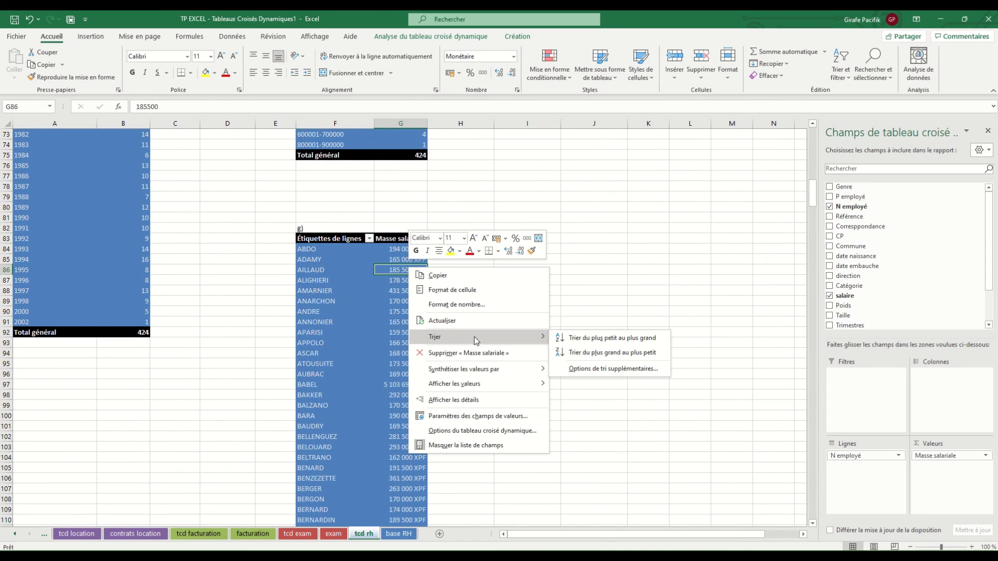
click(585, 352)
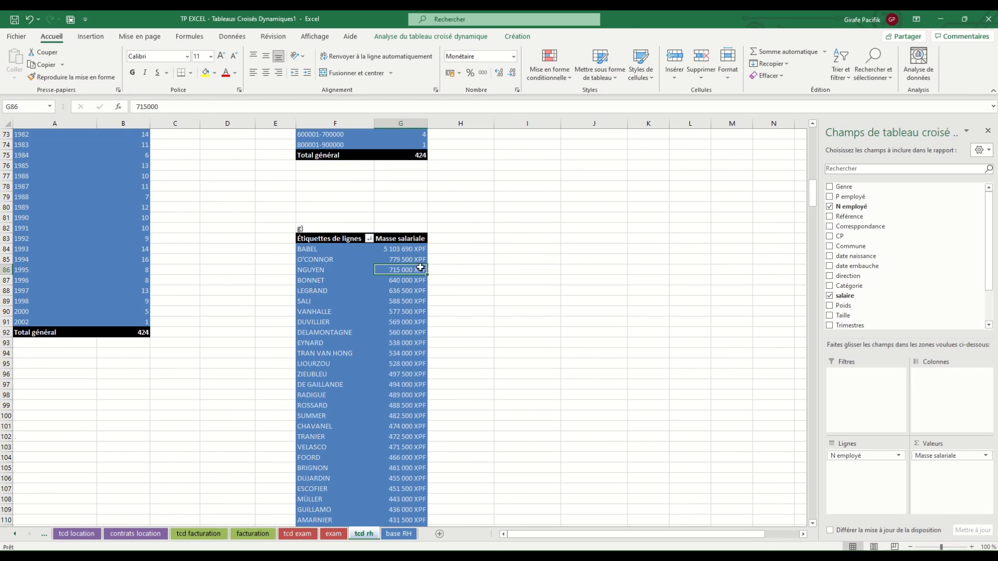
Step: Show the source records behind the g) table's highest Masse salariale value and fit the detail sheet's columns to their contents
click(420, 251)
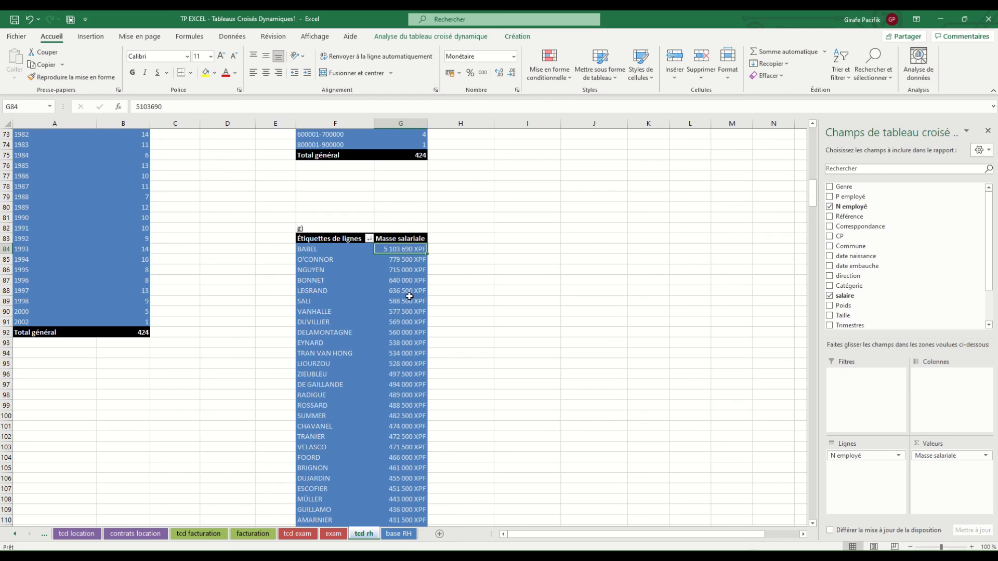
double_click(408, 250)
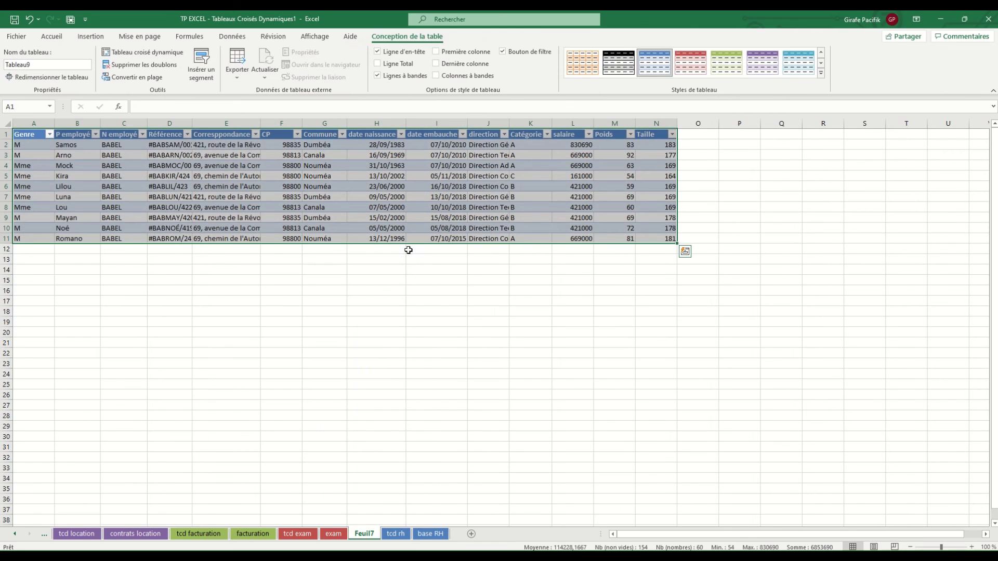
click(9, 122)
double_click(100, 124)
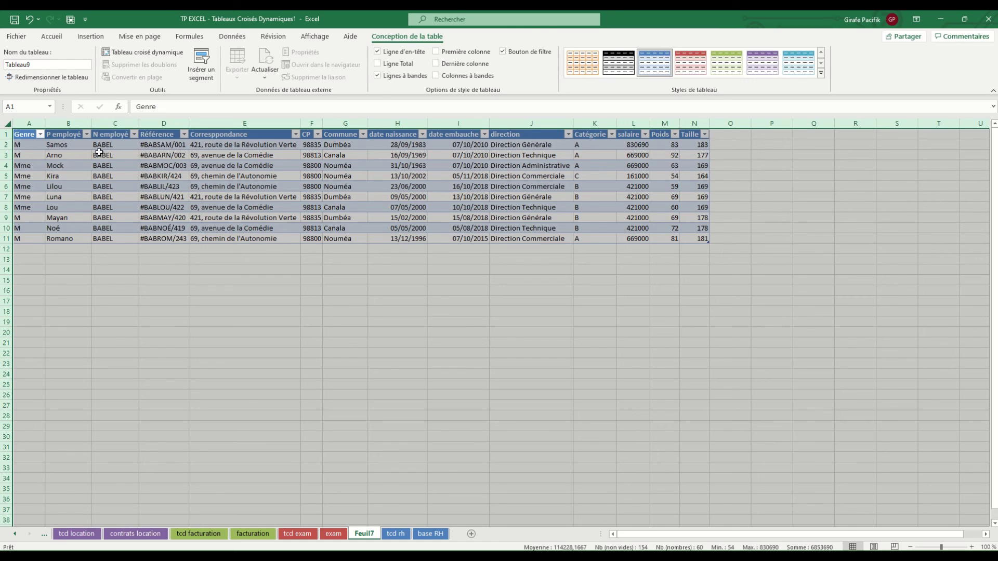
Step: Delete the Feuil7 detail sheet
right_click(361, 536)
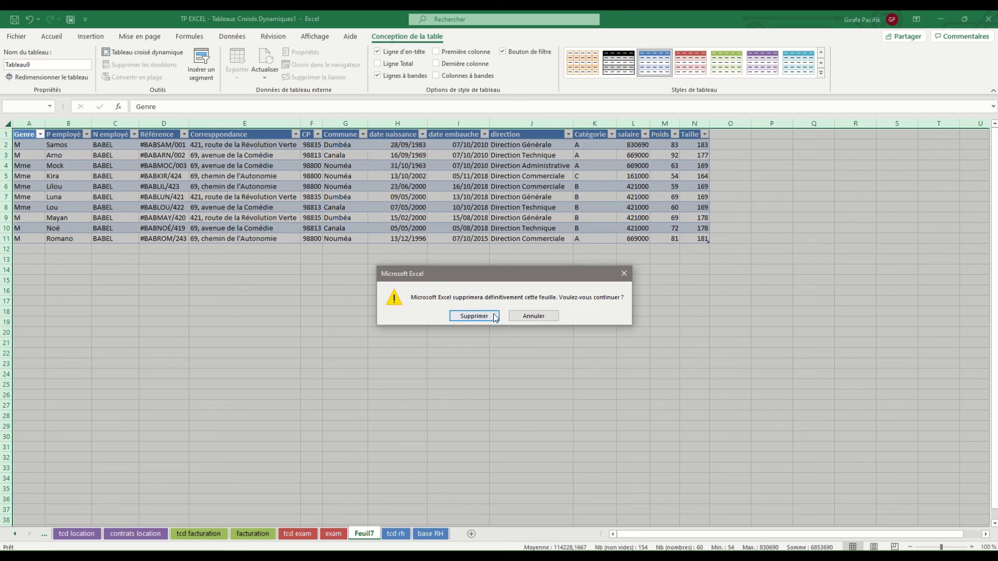
click(474, 317)
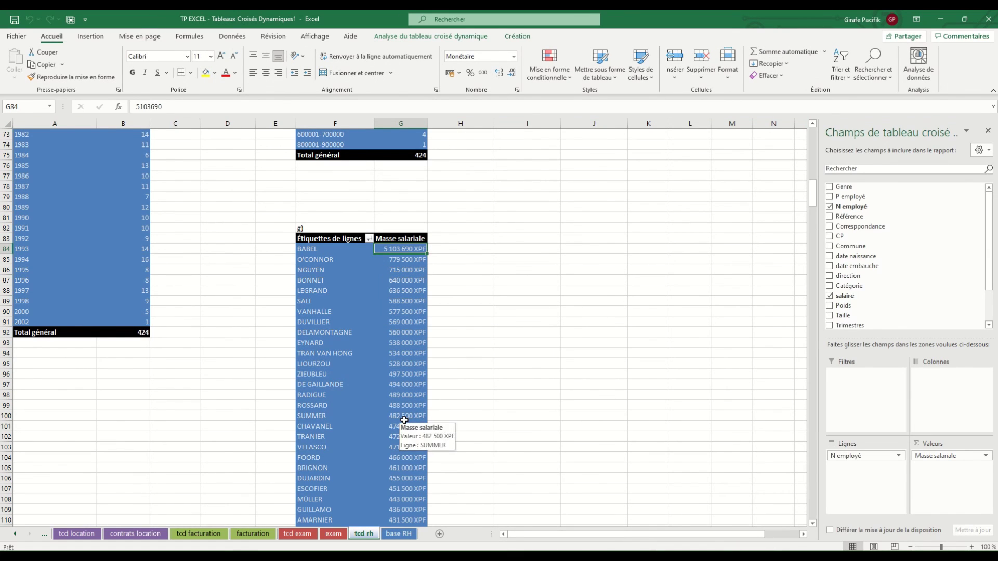